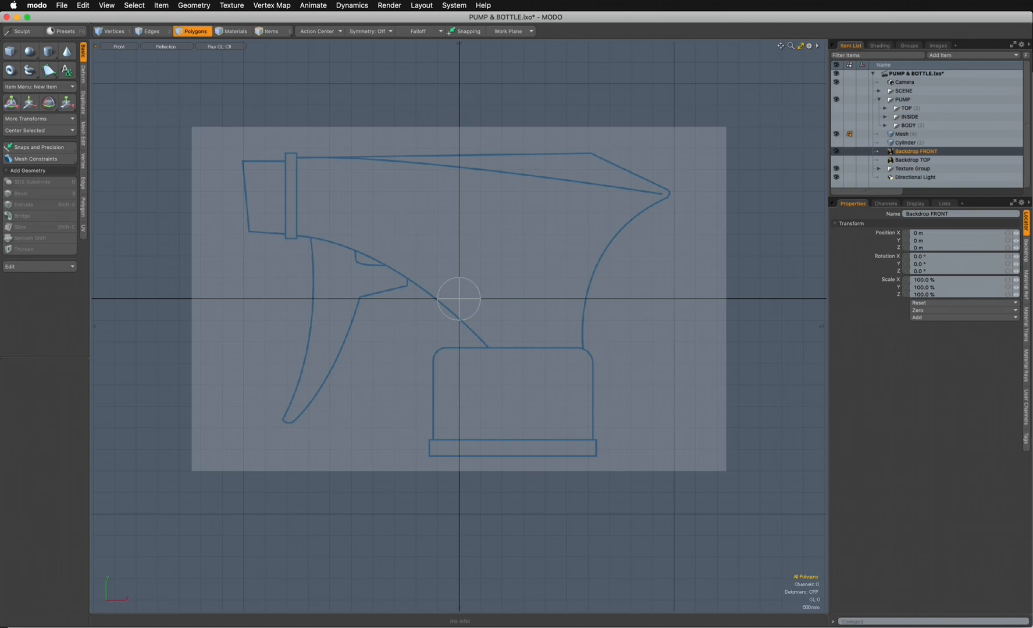
- Bring the render preview window into view over the front viewport, then move it out of the way
{"action": "left_click_drag", "start_coordinate": [725, 283], "coordinate": [331, 90]}
{"action": "left_click", "coordinate": [373, 102]}
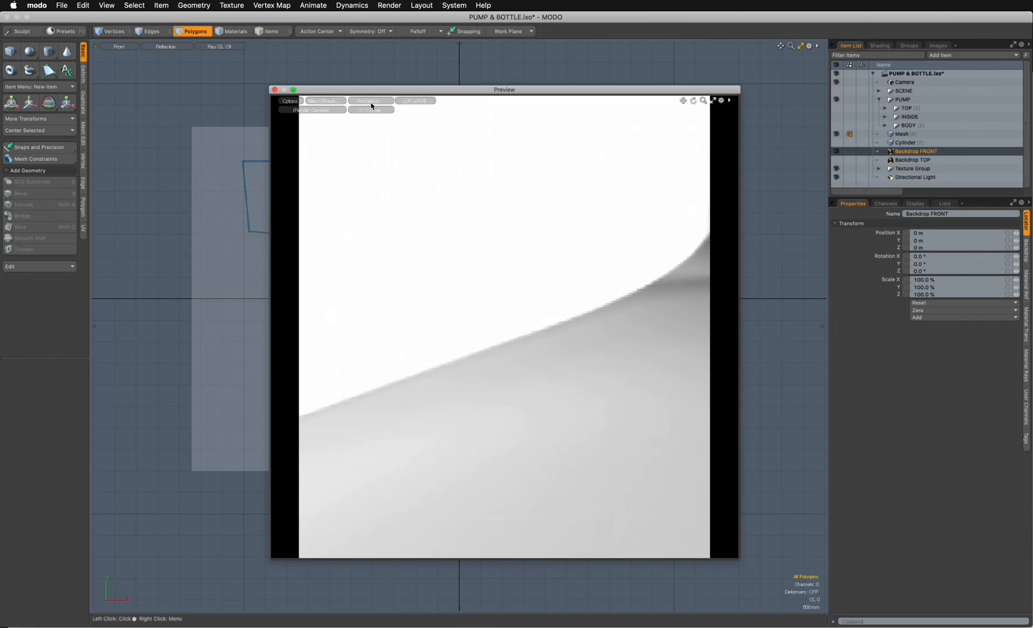
{"action": "left_click", "coordinate": [385, 101]}
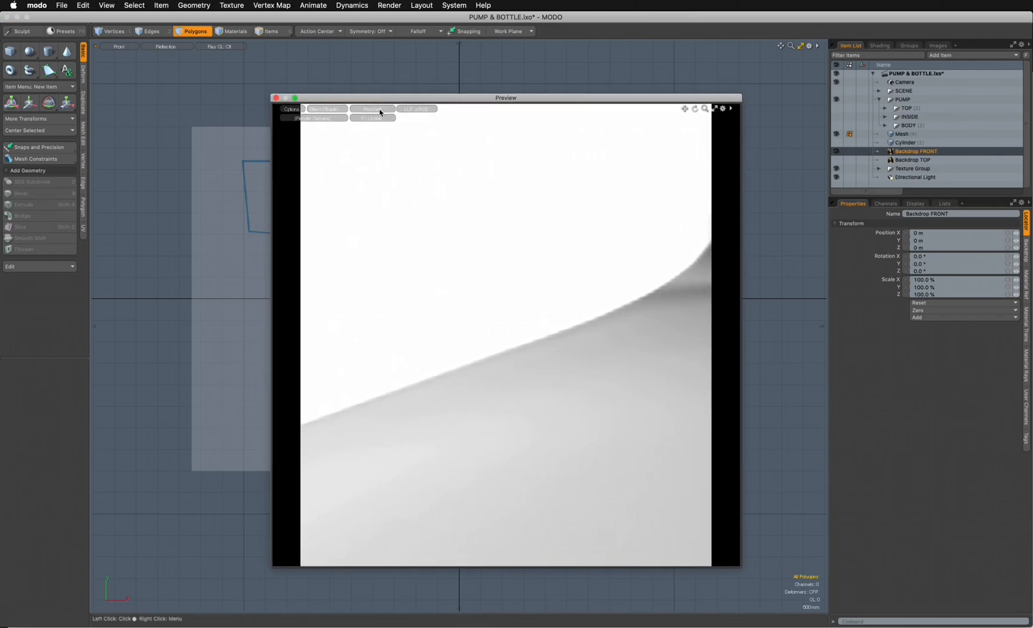
{"action": "left_click_drag", "start_coordinate": [393, 102], "coordinate": [1032, 198]}
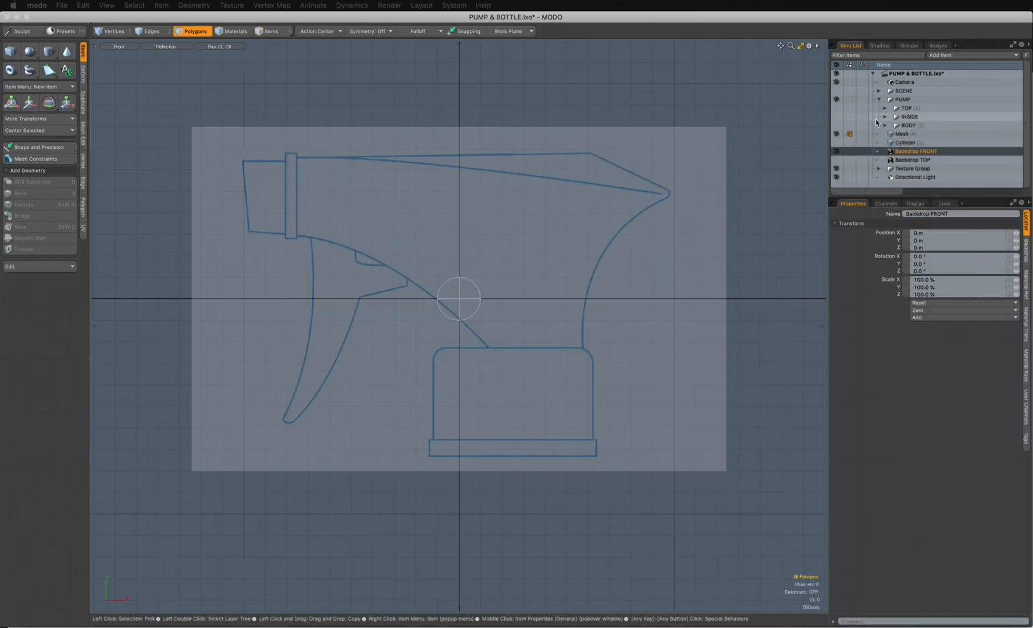
- Make the pump's TOP, INSIDE and BODY groups visible and bring the render preview of the finished model into view
{"action": "left_click", "coordinate": [836, 107]}
{"action": "left_click", "coordinate": [836, 117]}
{"action": "left_click", "coordinate": [837, 125]}
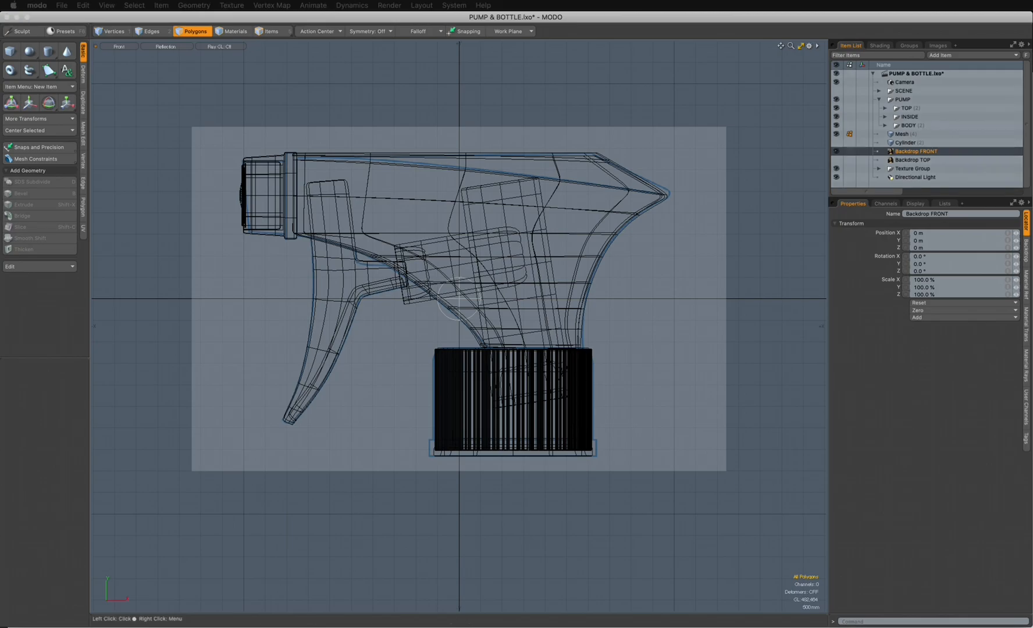
{"action": "left_click_drag", "start_coordinate": [602, 244], "coordinate": [299, 133]}
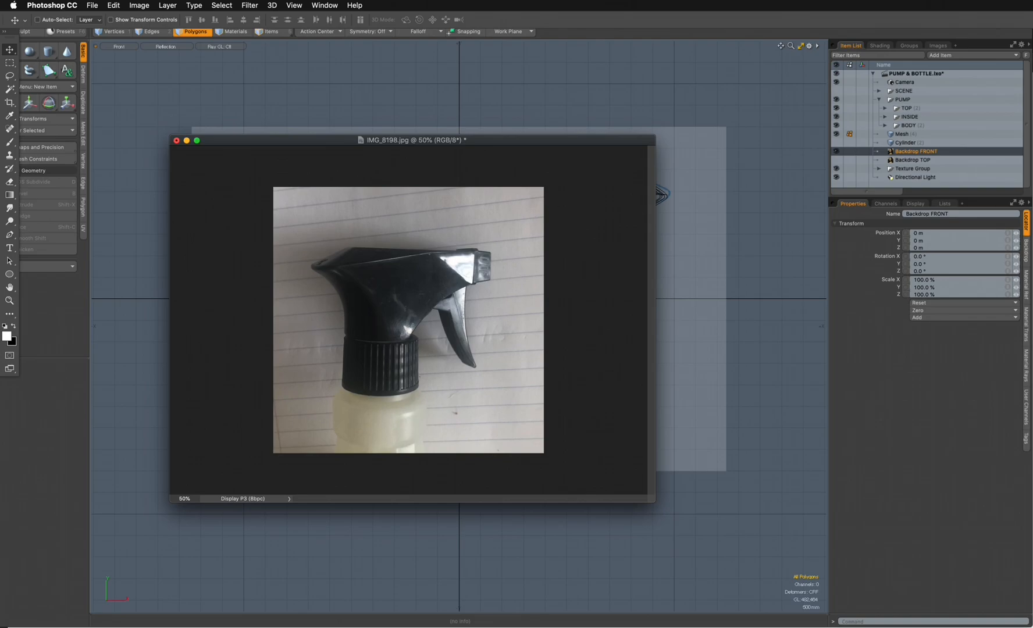
- Examine the reference photos IMG_8198.jpg and IMG_8195.jpg, then switch to Illustrator to view the line drawings in ILLUSTRATION.ai
{"action": "left_click_drag", "start_coordinate": [1032, 401], "coordinate": [246, 117]}
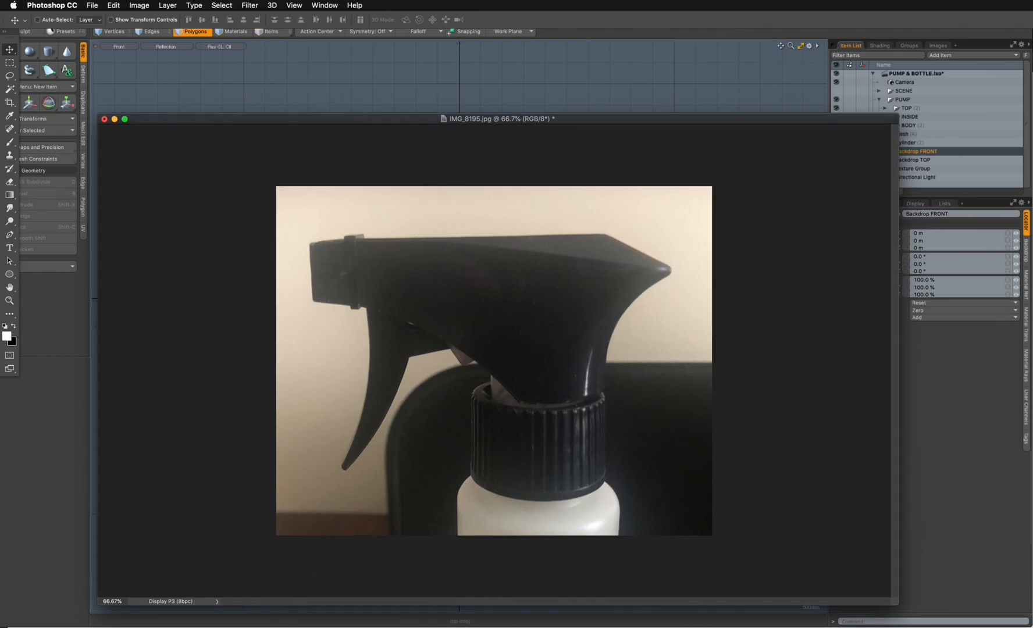
{"action": "left_click_drag", "start_coordinate": [1032, 442], "coordinate": [1031, 197]}
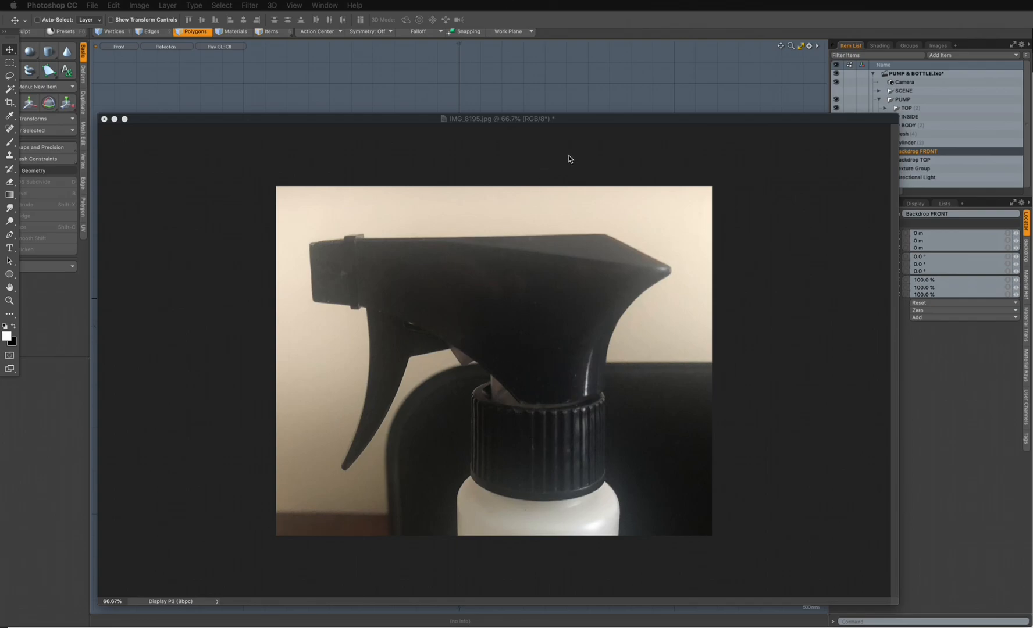
{"action": "left_click", "coordinate": [606, 121]}
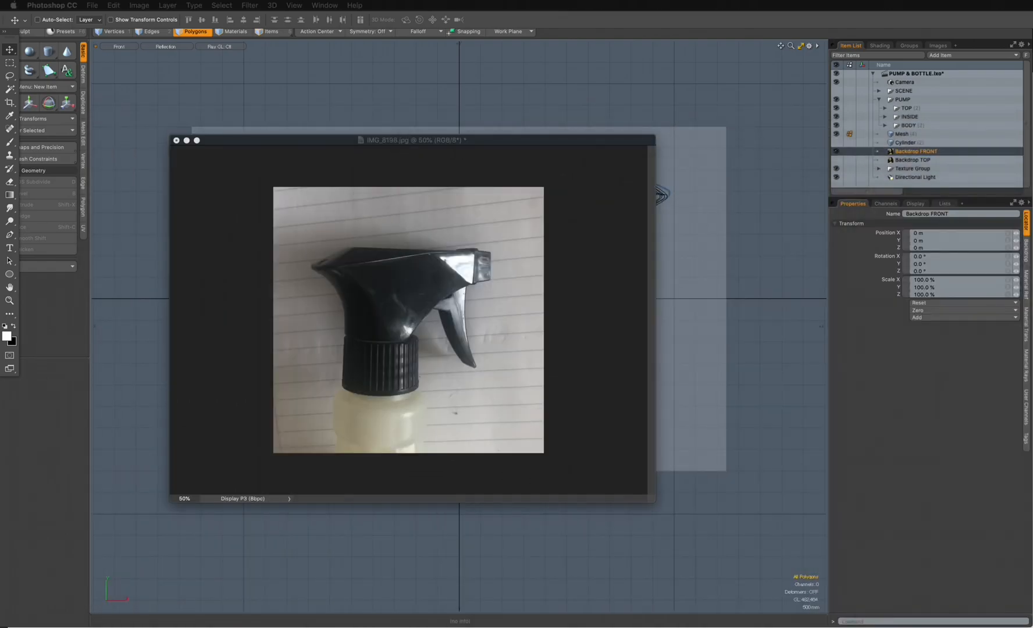
{"action": "left_click_drag", "start_coordinate": [514, 141], "coordinate": [1032, 204]}
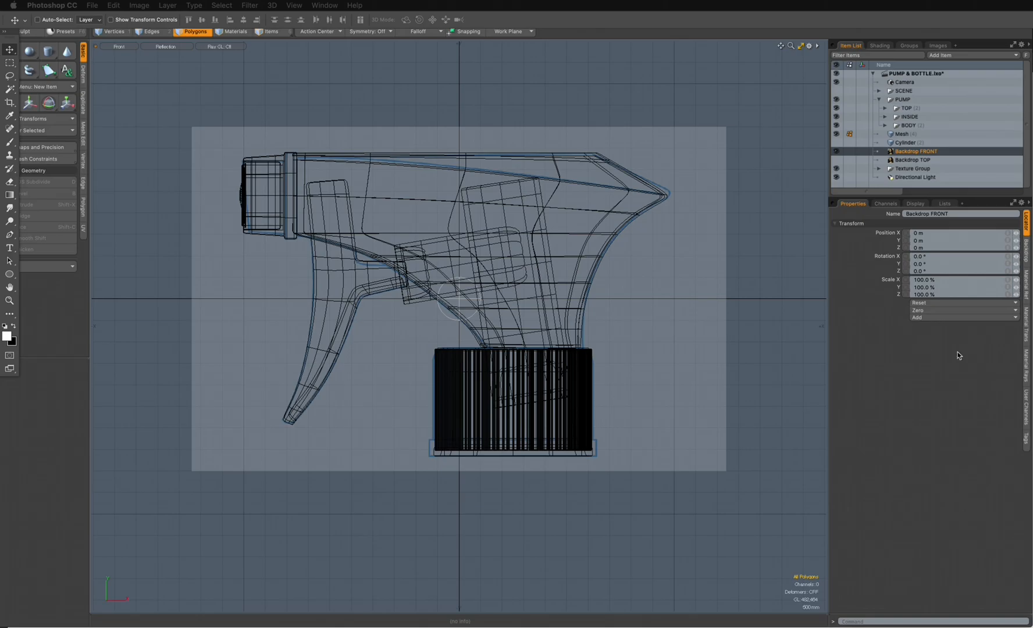
{"action": "key", "text": "super+Tab"}
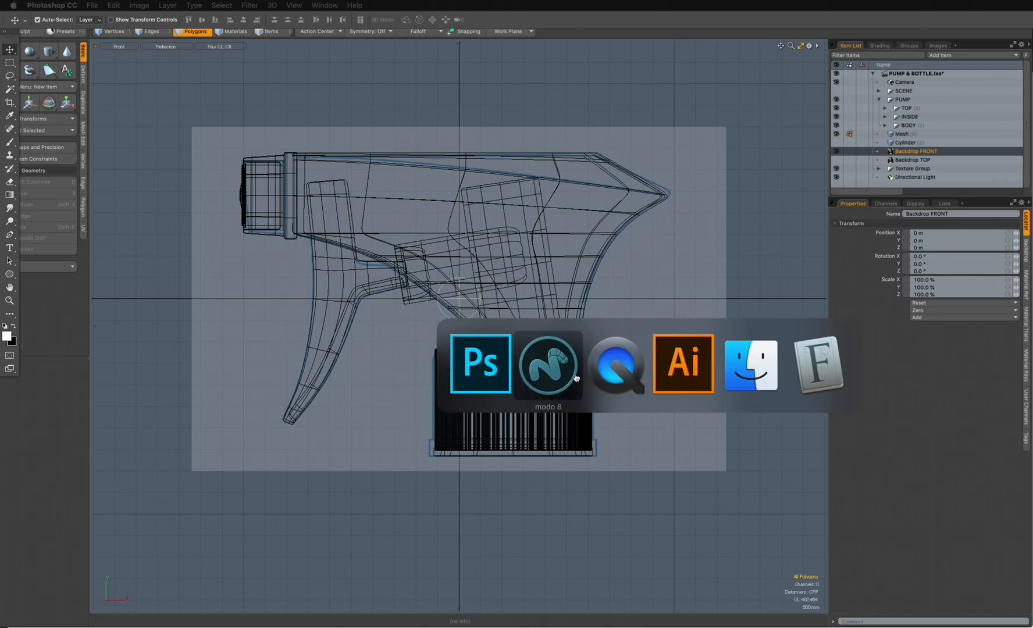
{"action": "left_click", "coordinate": [687, 368]}
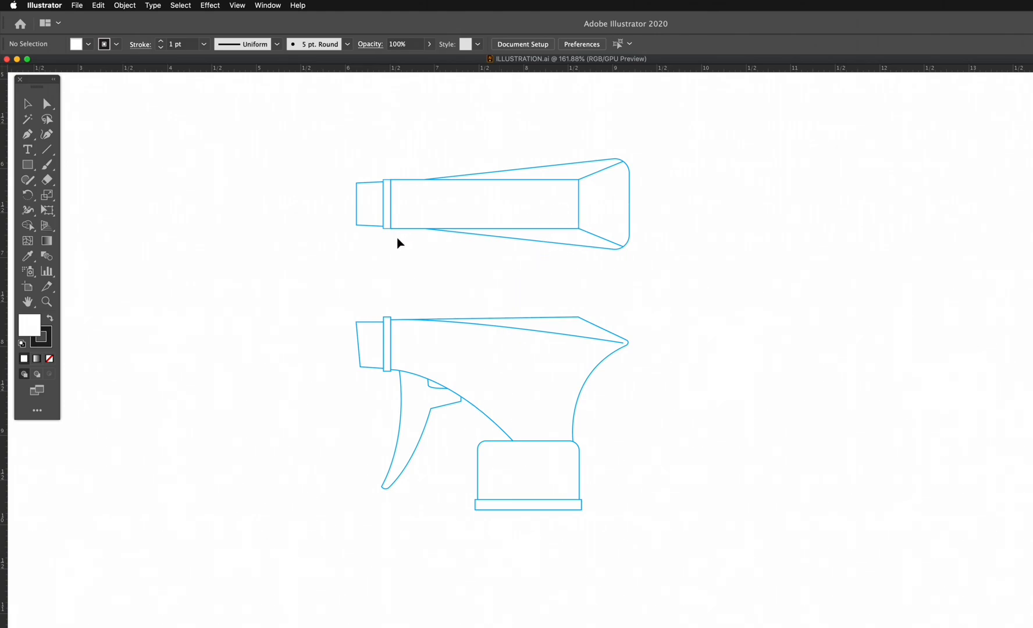
- Switch to Photoshop and preview FRONT VIEW.jpg and TOP VIEW.jpg in the IMAGE REFERENCE folder without opening them
{"action": "key", "text": "super+Tab"}
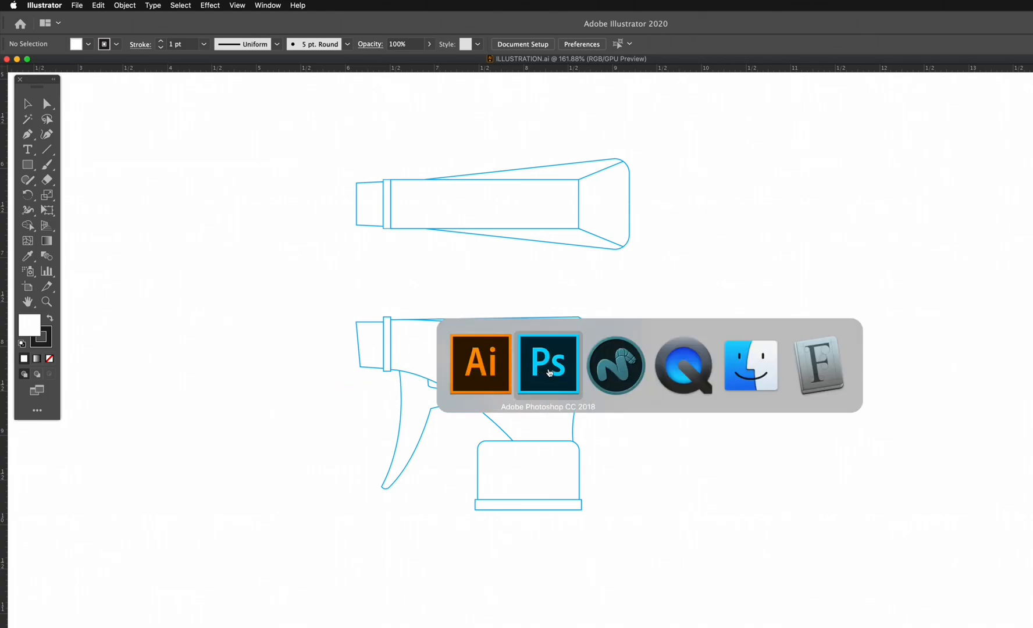
{"action": "left_click", "coordinate": [547, 371]}
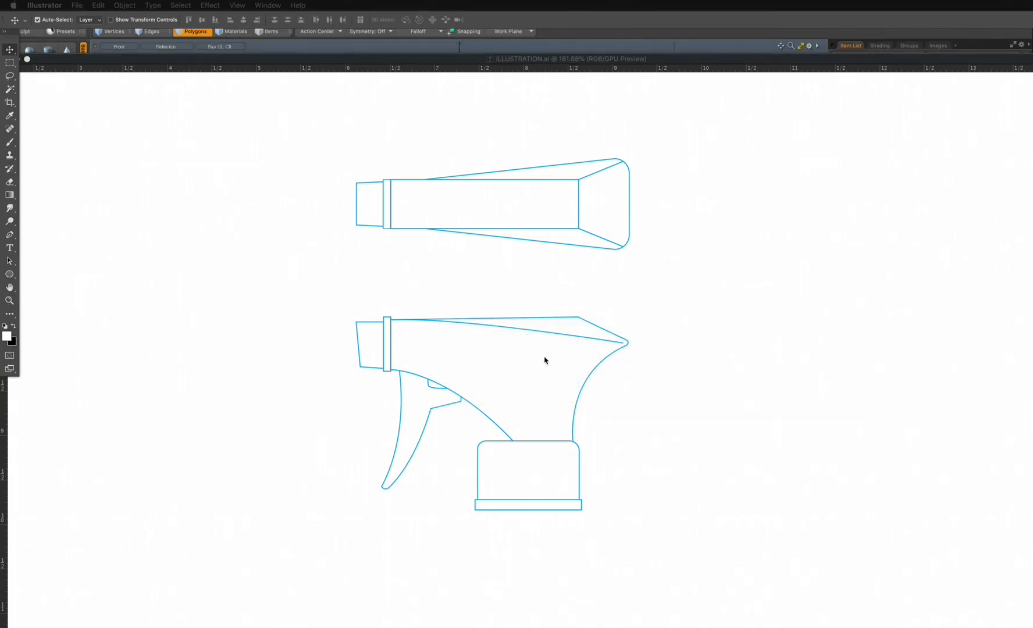
{"action": "key", "text": "super+o"}
{"action": "left_click", "coordinate": [316, 227]}
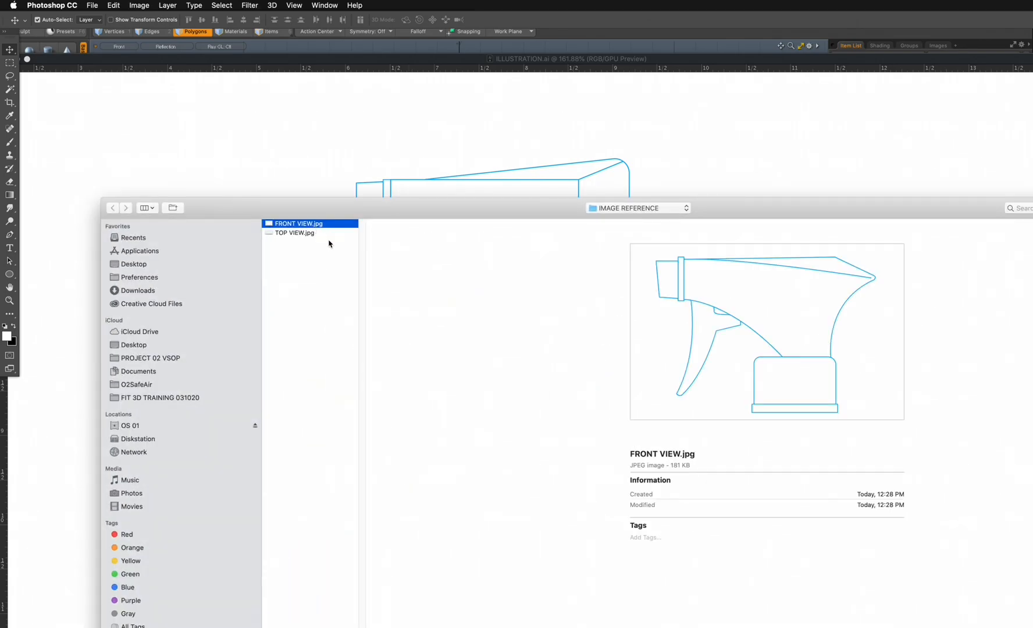
{"action": "key", "text": "space"}
{"action": "key", "text": "space"}
{"action": "left_click", "coordinate": [300, 234]}
{"action": "key", "text": "space"}
{"action": "key", "text": "space"}
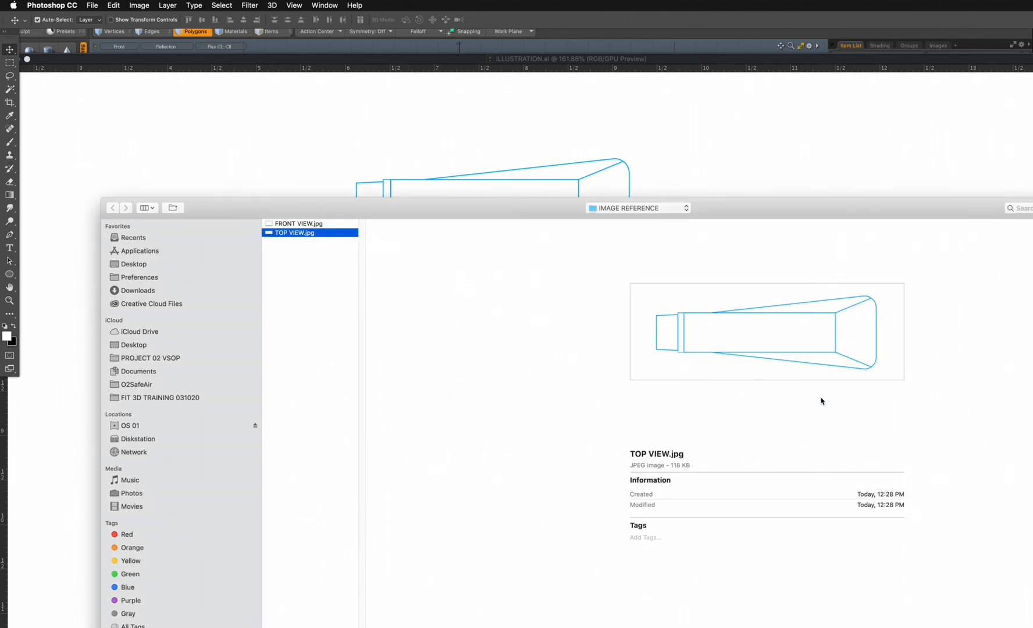
{"action": "key", "text": "Escape"}
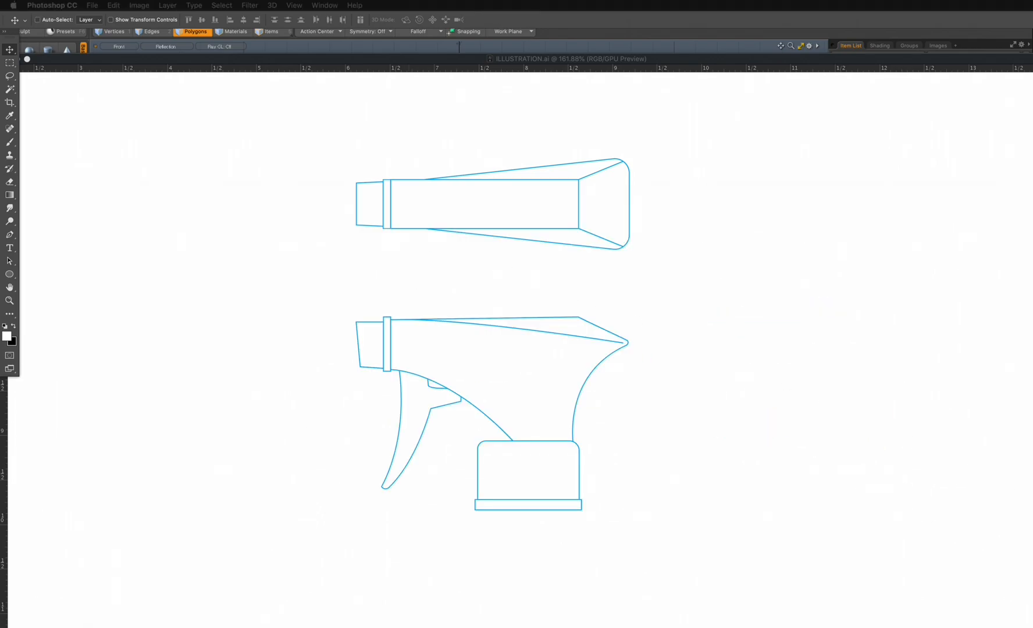
- Switch back to MODO, clear the render preview away, and collapse and hide the PUMP group and the existing Mesh item
{"action": "key", "text": "super+Tab"}
{"action": "left_click", "coordinate": [636, 382]}
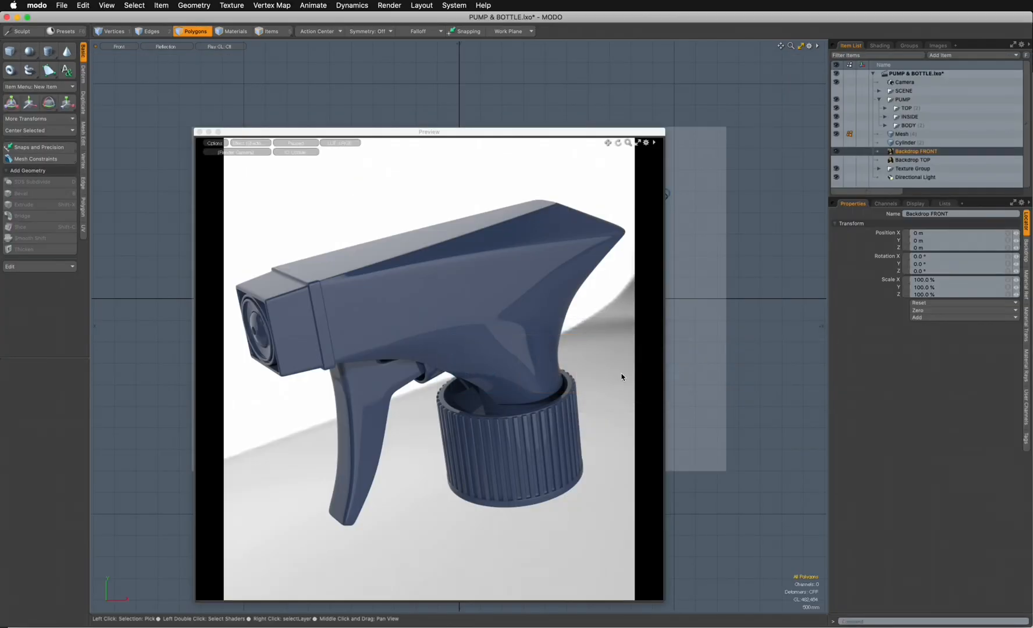
{"action": "left_click_drag", "start_coordinate": [405, 144], "coordinate": [934, 216]}
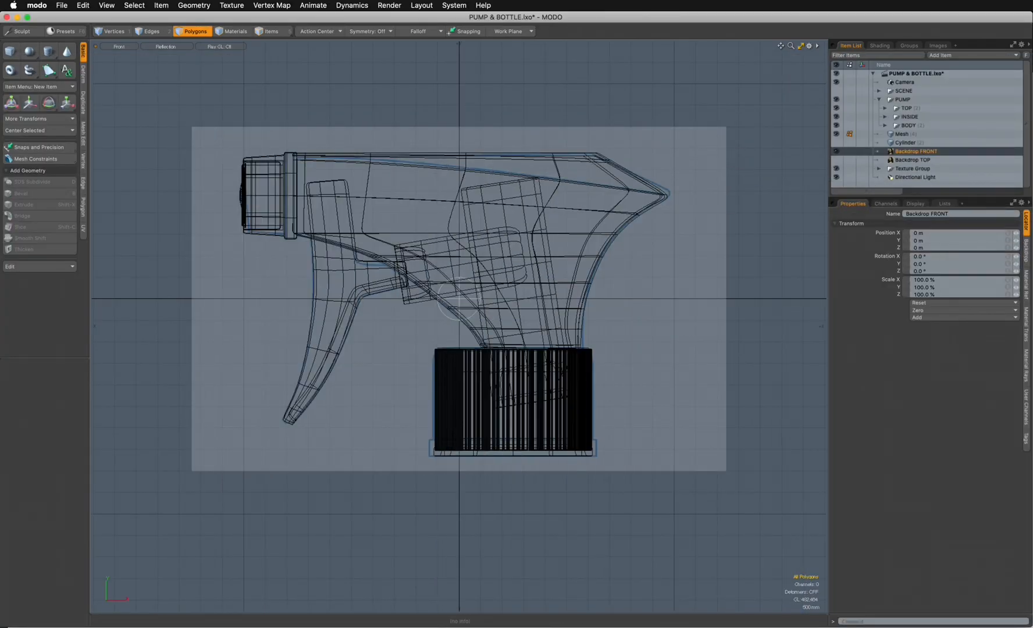
{"action": "left_click", "coordinate": [878, 100]}
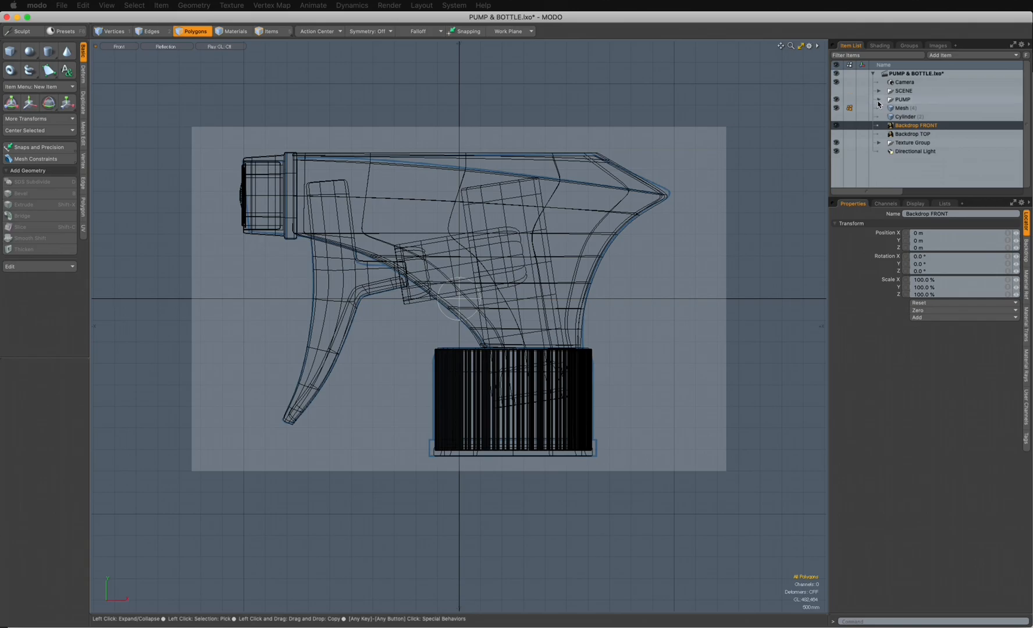
{"action": "left_click", "coordinate": [837, 100]}
{"action": "left_click", "coordinate": [836, 108]}
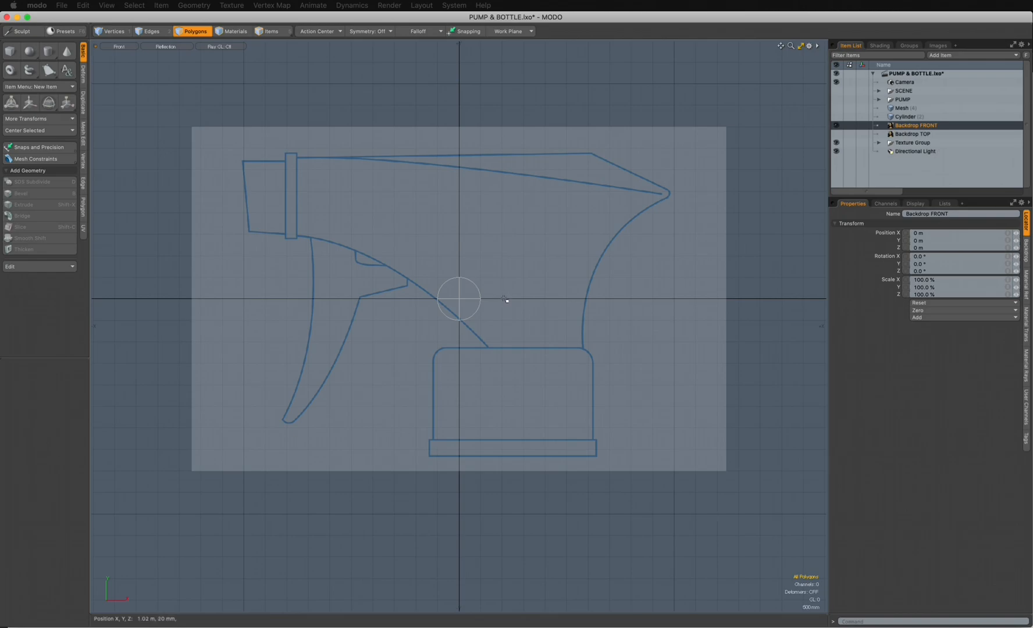
- Make Backdrop TOP visible, check it in the top view, and return to the front view
{"action": "key", "text": "ctrl+space"}
{"action": "left_click", "coordinate": [483, 245]}
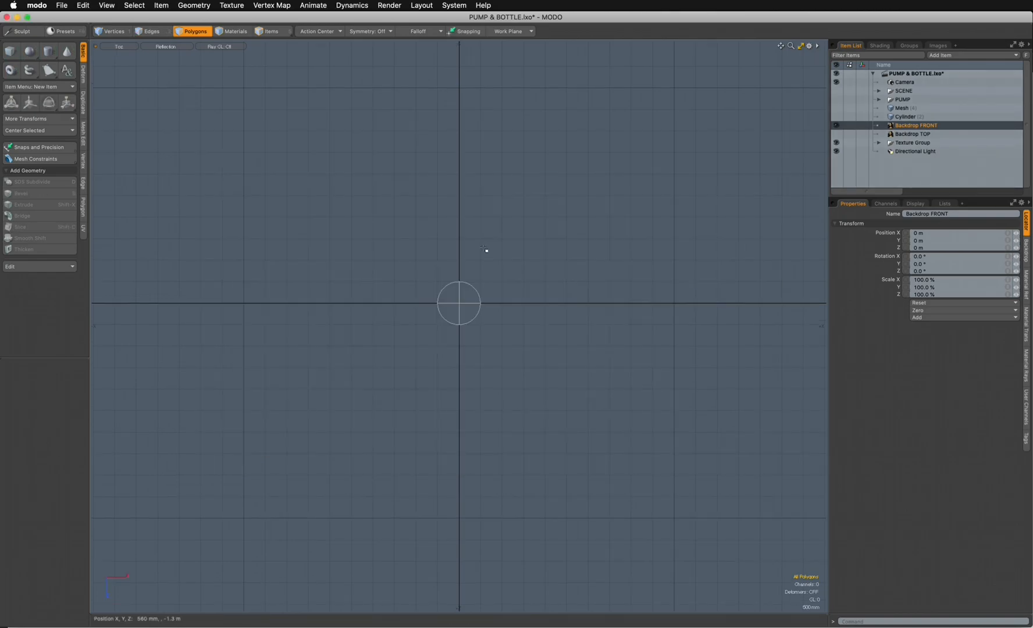
{"action": "left_click", "coordinate": [835, 134]}
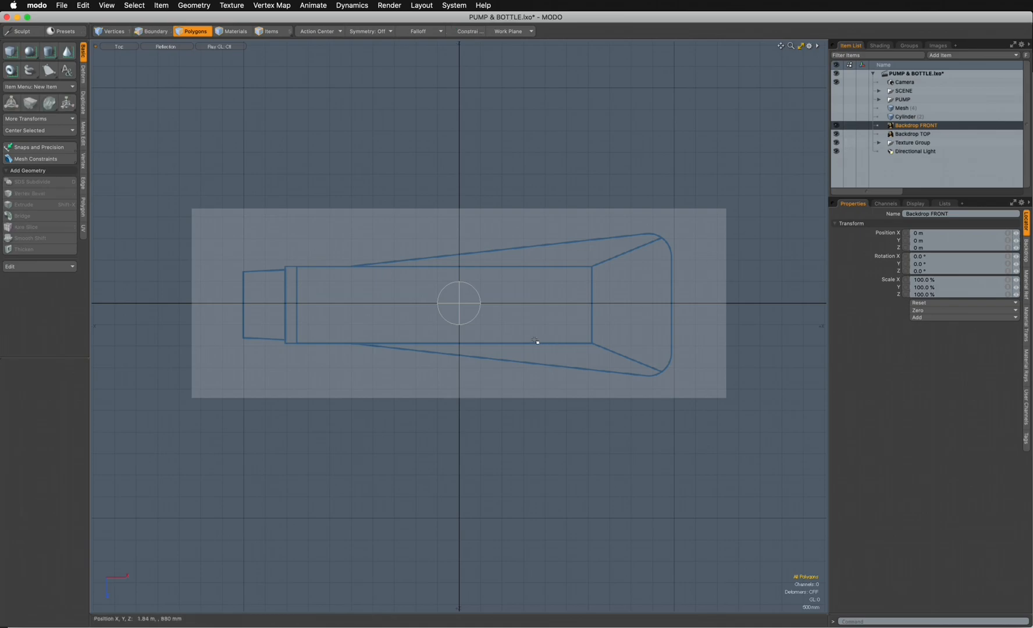
{"action": "key", "text": "ctrl+space"}
{"action": "left_click", "coordinate": [585, 344]}
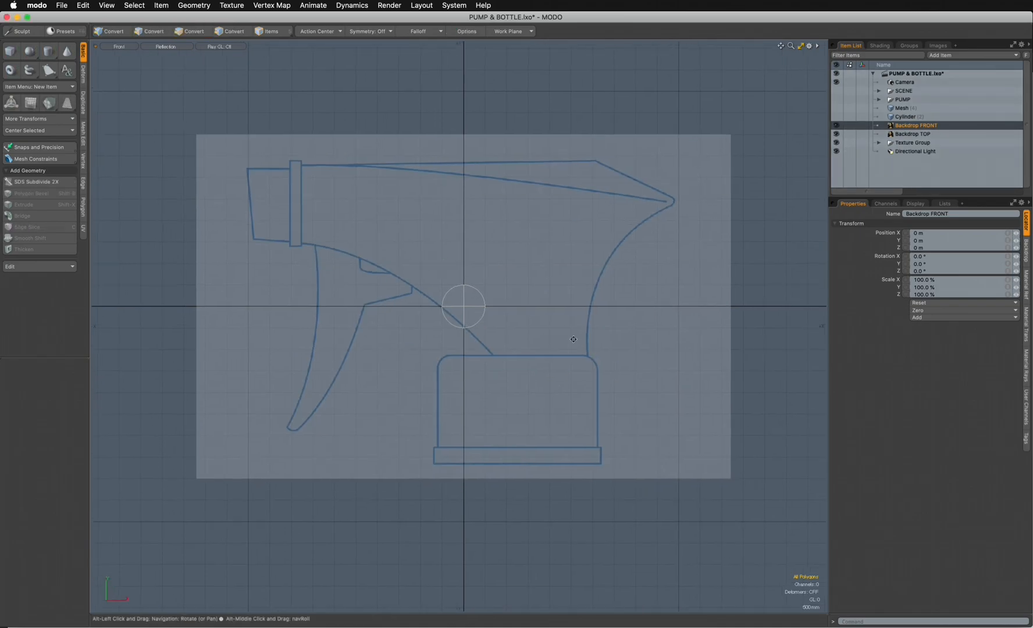
{"action": "left_click_drag", "start_coordinate": [569, 335], "coordinate": [604, 381], "text": "alt+shift"}
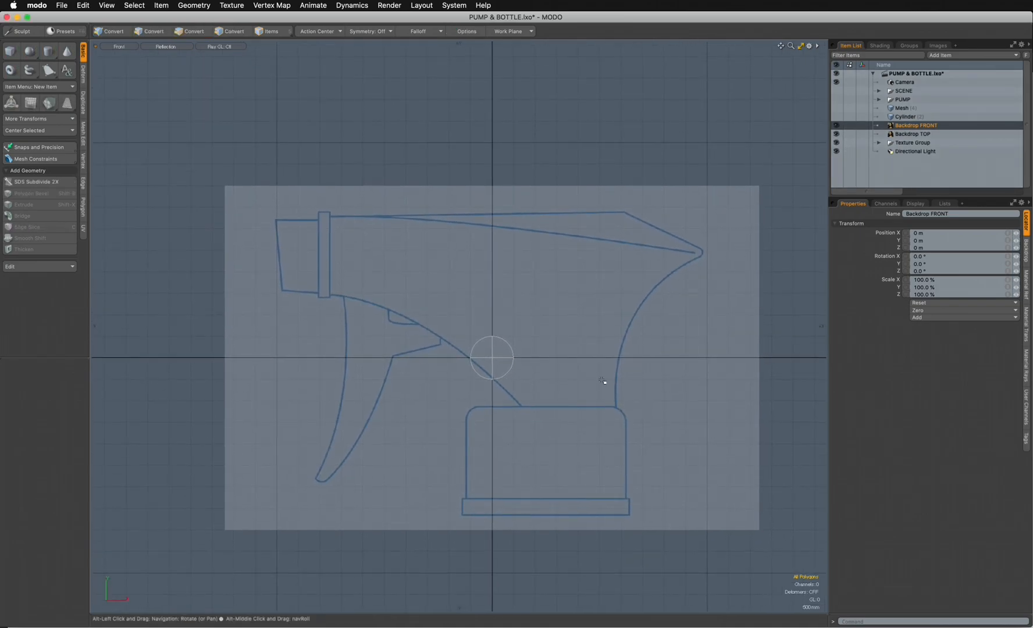
- Show and expand the PUMP group, then hide its TOP and INSIDE subgroups so only BODY is displayed
{"action": "left_click", "coordinate": [836, 99]}
{"action": "left_click", "coordinate": [879, 100]}
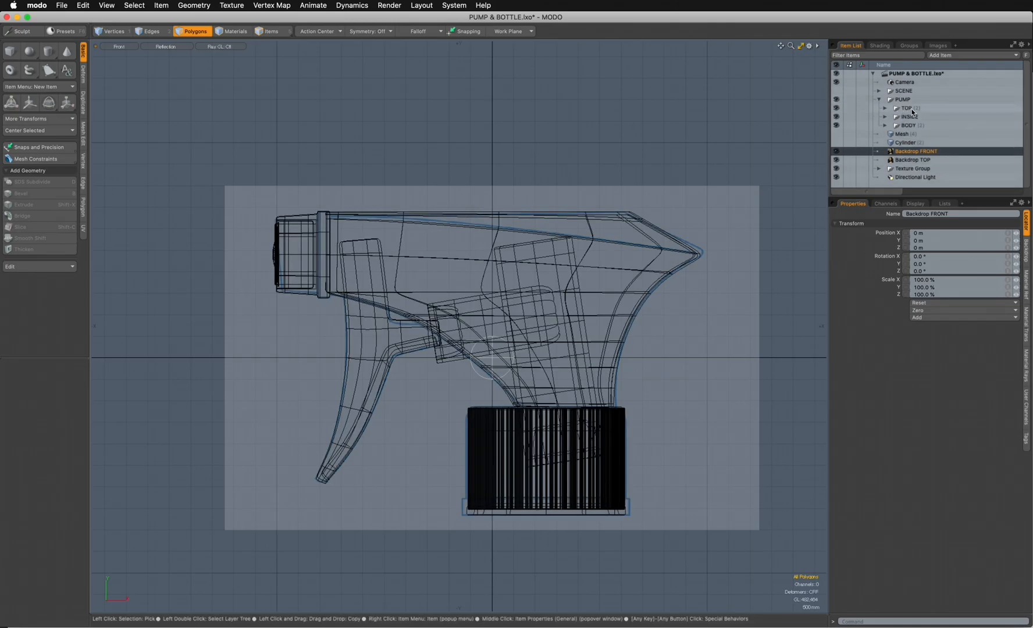
{"action": "left_click", "coordinate": [837, 108]}
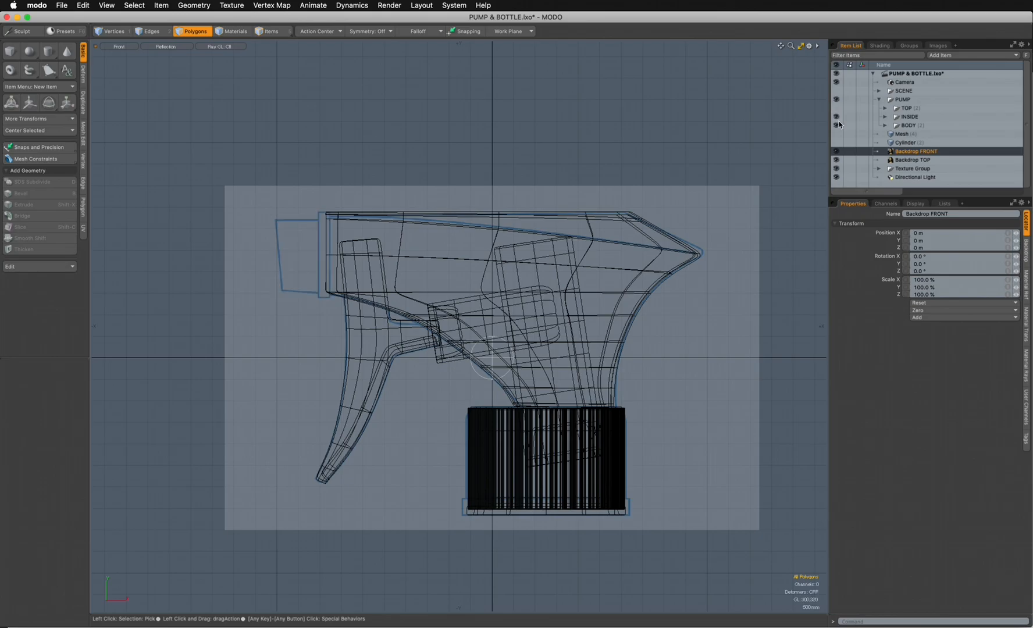
{"action": "left_click", "coordinate": [836, 124]}
{"action": "left_click", "coordinate": [837, 117]}
{"action": "left_click", "coordinate": [837, 125]}
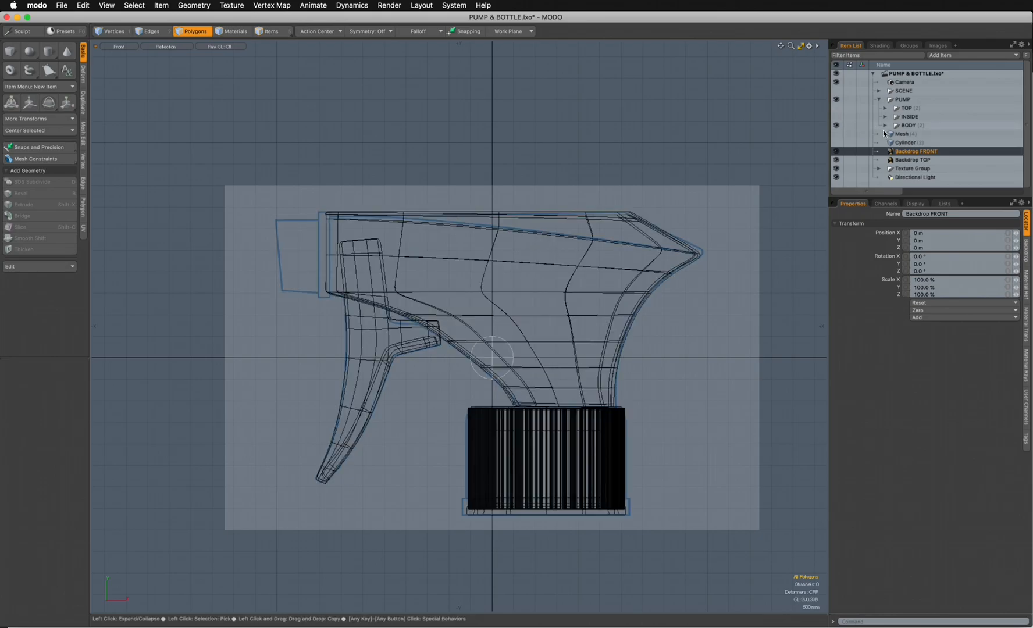
- Hide the TRIGGER and BASE meshes within the BODY group and select the BODY mesh to view it shaded
{"action": "left_click", "coordinate": [884, 125]}
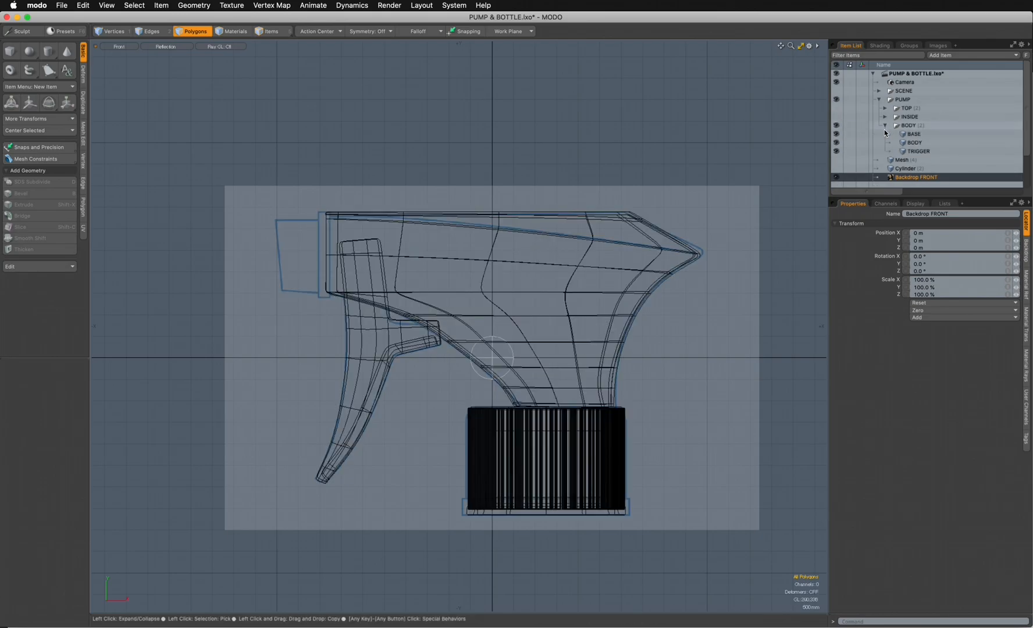
{"action": "left_click", "coordinate": [836, 150]}
{"action": "left_click", "coordinate": [836, 133]}
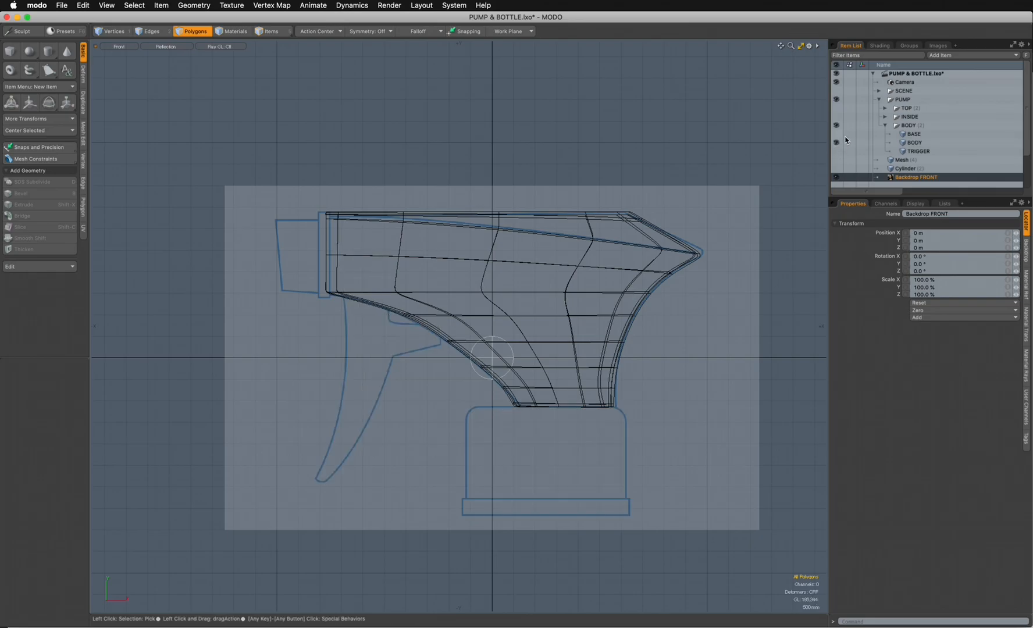
{"action": "left_click", "coordinate": [911, 144]}
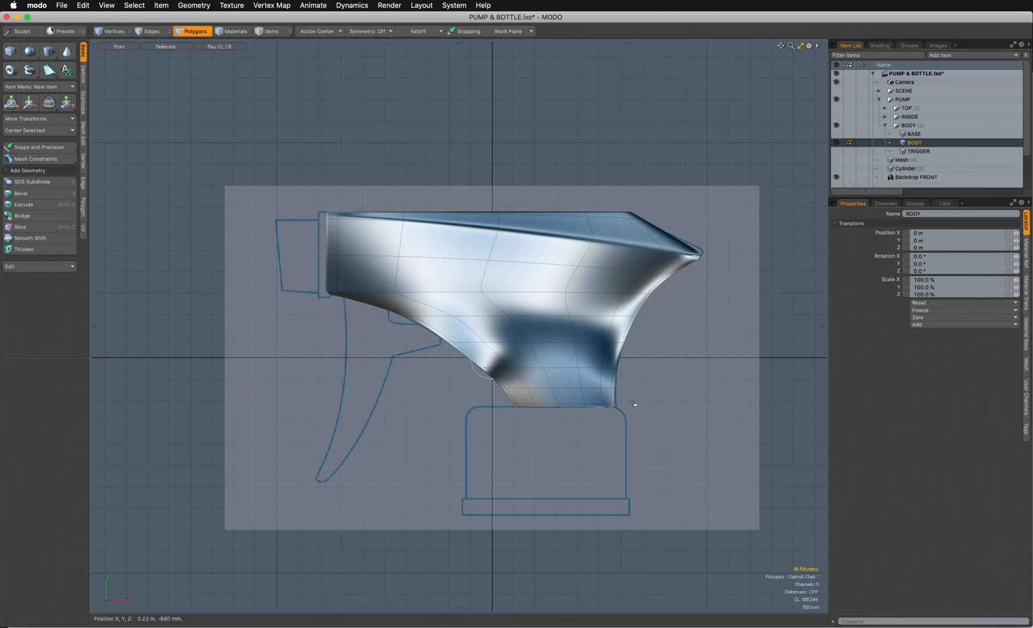
{"action": "left_click", "coordinate": [886, 127]}
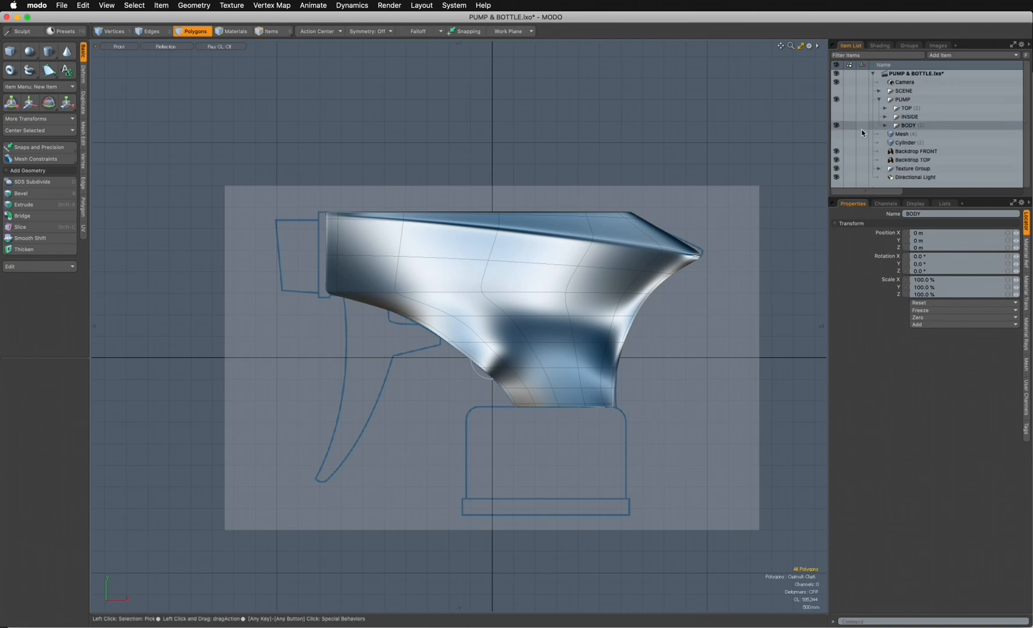
- Add a new mesh item and draw a flat cube about 1.04 m wide and 1.92 m high beside the nozzle collar, ready for vertex editing
{"action": "left_click", "coordinate": [906, 152]}
{"action": "key", "text": "n"}
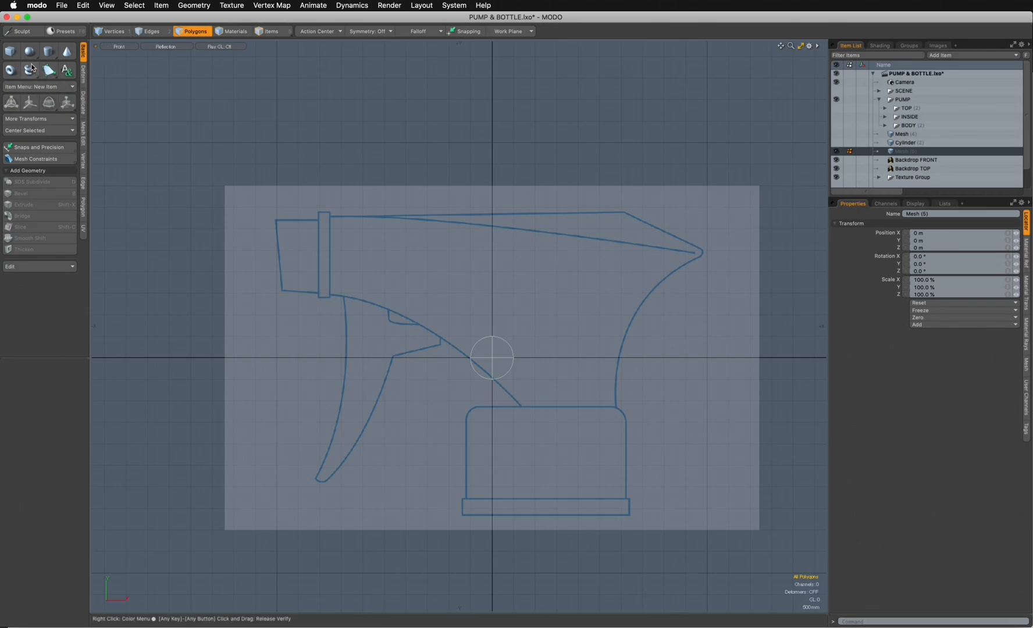
{"action": "left_click", "coordinate": [10, 51]}
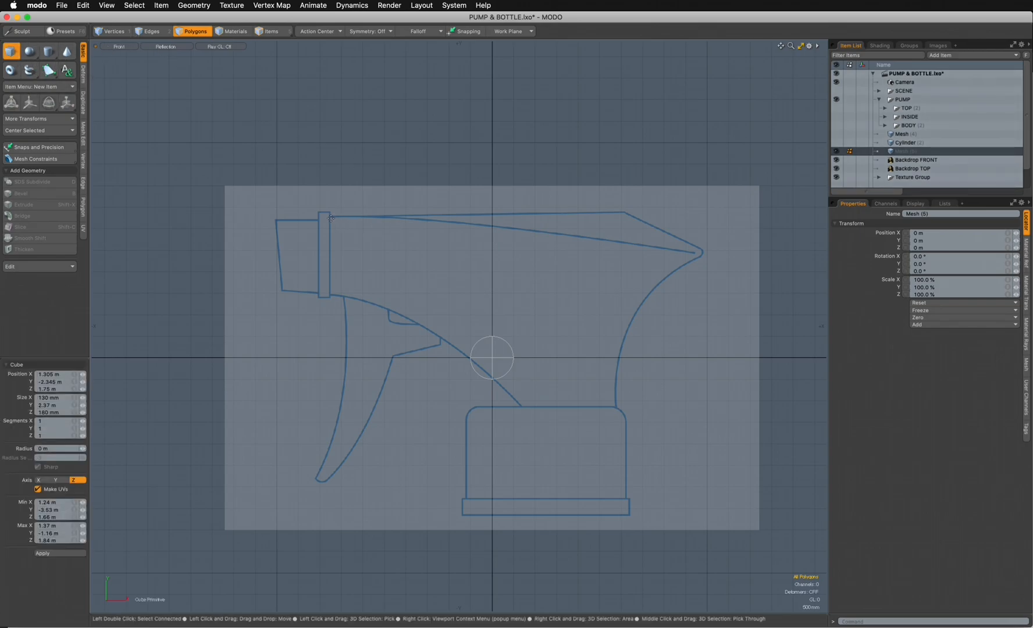
{"action": "left_click_drag", "start_coordinate": [331, 218], "coordinate": [376, 299]}
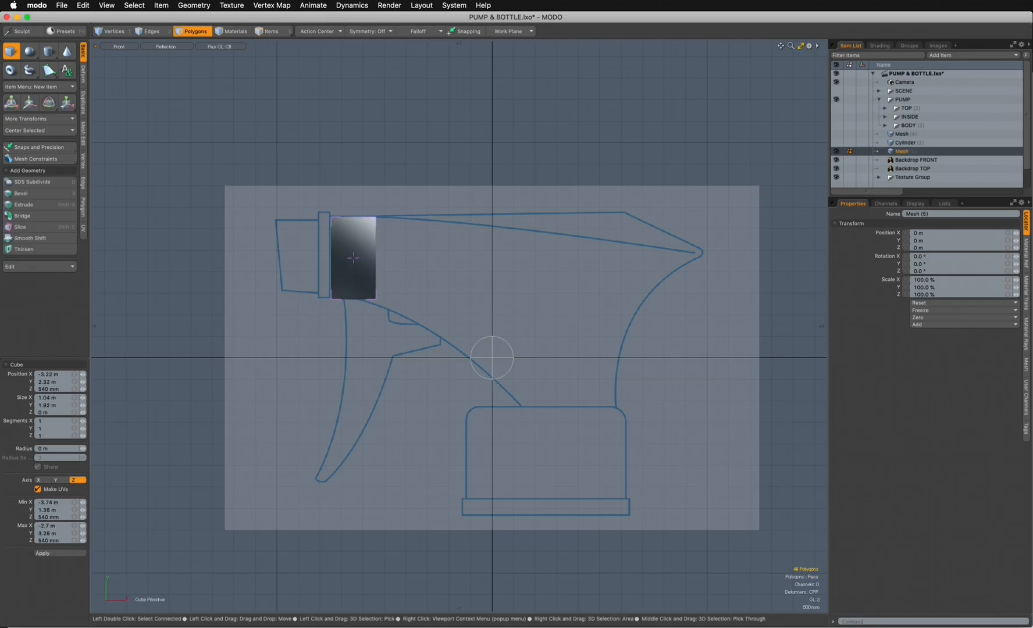
{"action": "left_click", "coordinate": [110, 32]}
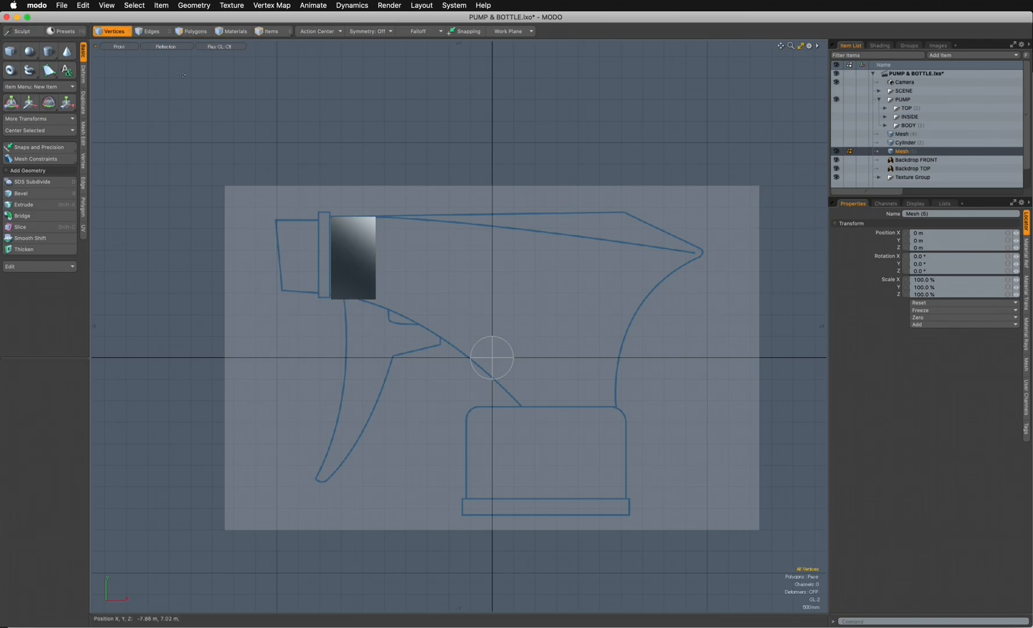
- Display the front view in wireframe to reveal the body outline behind the flat cube
{"action": "scroll", "coordinate": [383, 256], "scroll_direction": "up", "scroll_amount": 4}
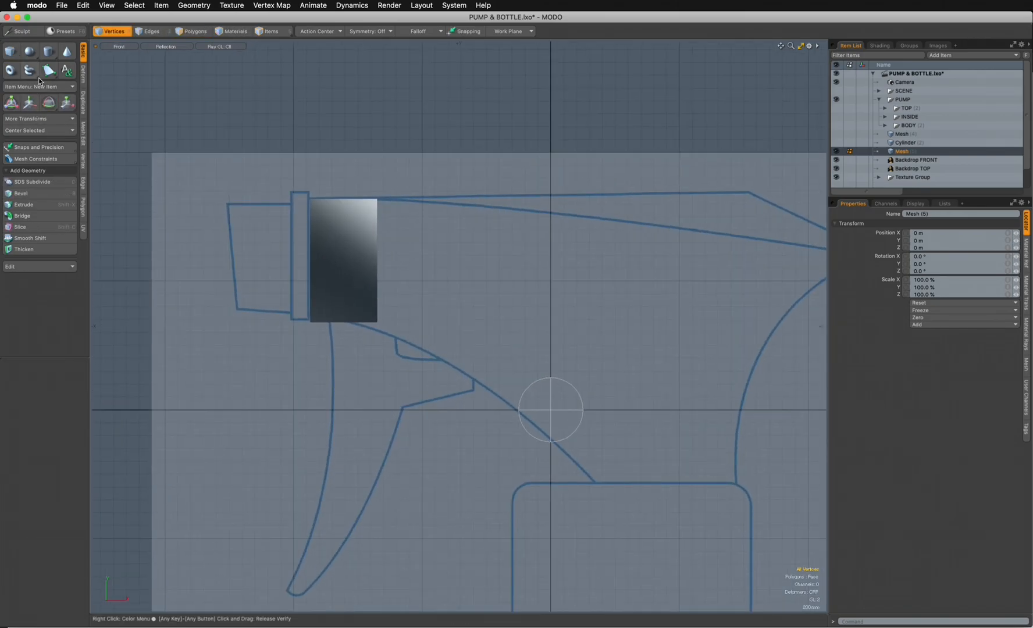
{"action": "left_click", "coordinate": [161, 47]}
{"action": "left_click", "coordinate": [146, 55]}
- Move the flat cube's lower corner vertices onto the curved underside of the body in the front drawing
{"action": "double_click", "coordinate": [378, 323]}
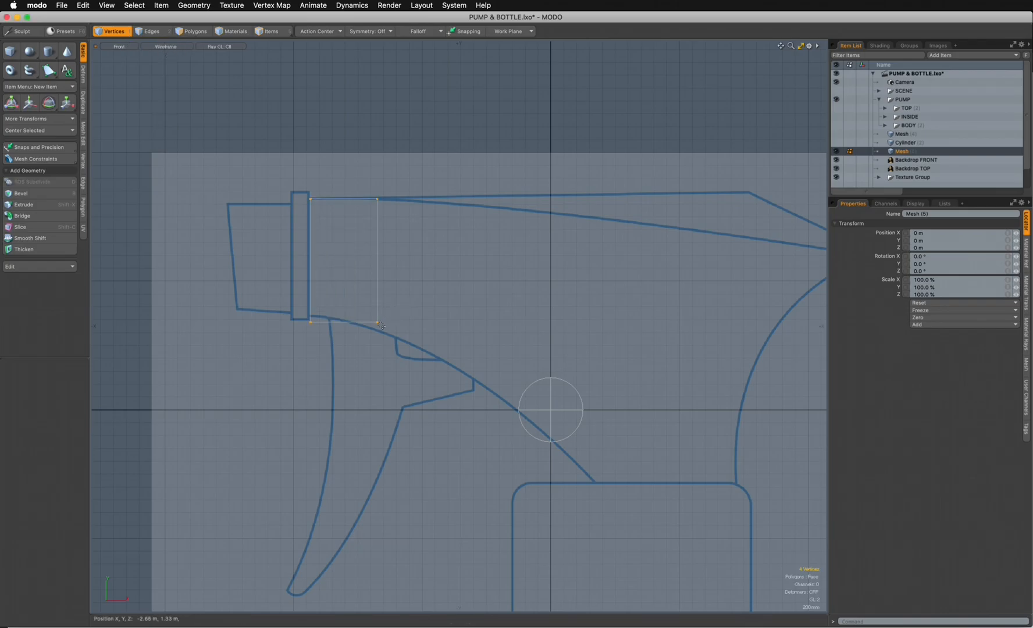
{"action": "key", "text": "w"}
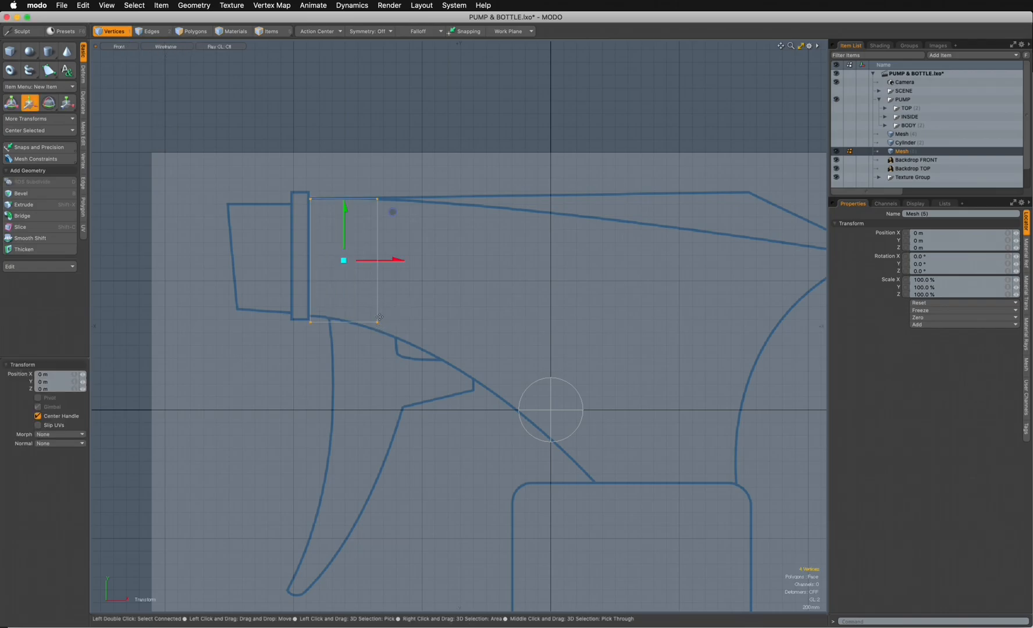
{"action": "key", "text": "space"}
{"action": "left_click", "coordinate": [384, 329]}
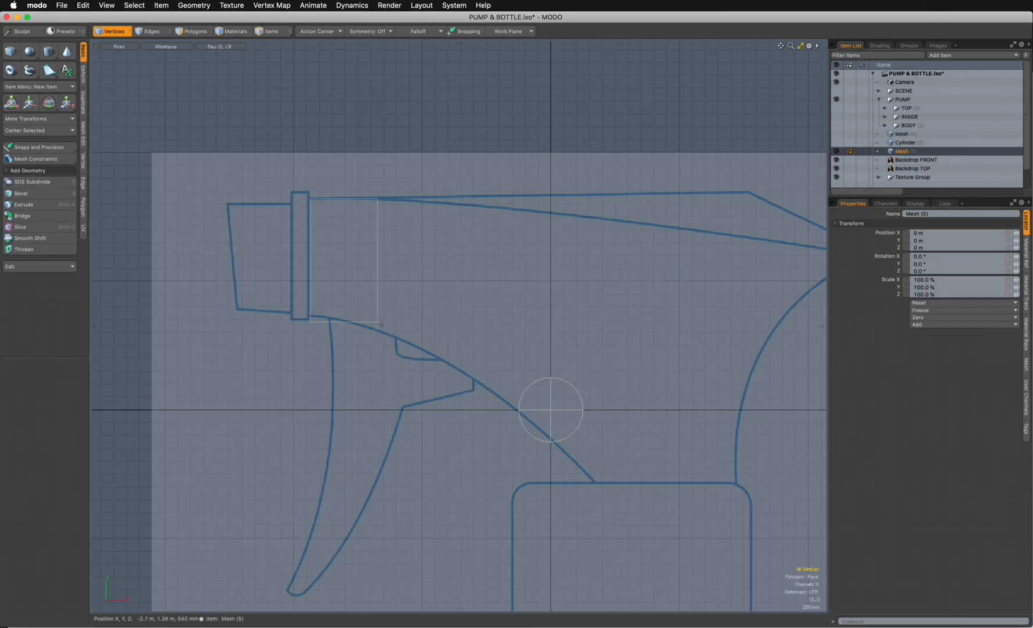
{"action": "key", "text": "w"}
{"action": "left_click_drag", "start_coordinate": [374, 305], "coordinate": [319, 311]}
{"action": "key", "text": "space"}
{"action": "key", "text": "w"}
{"action": "key", "text": "space"}
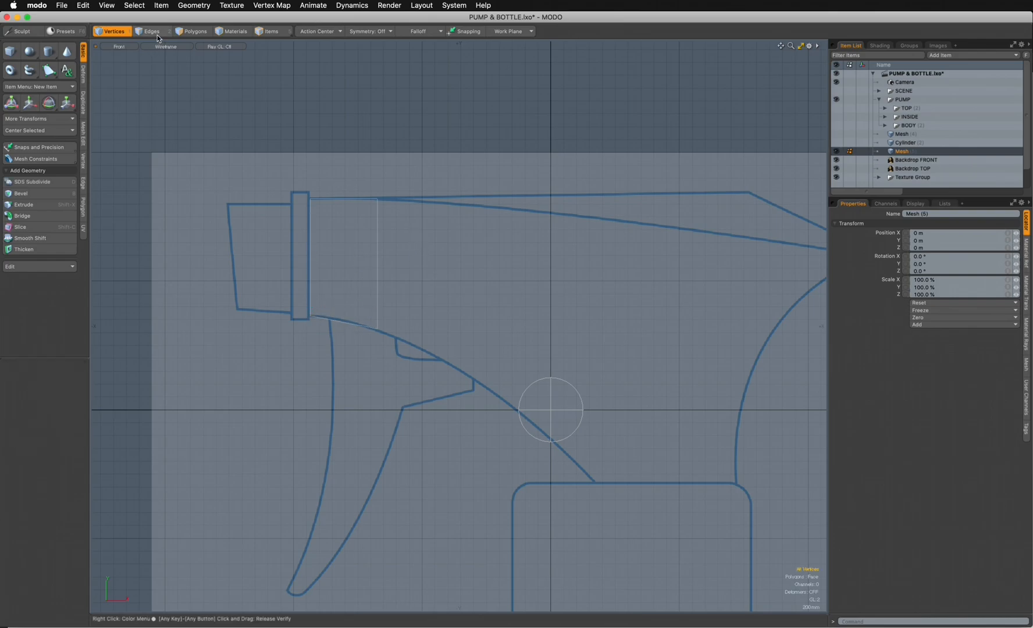
- Extend the flat cube's rear edge by about 1.47 m in X and -110 mm in Y, following the upper body curve
{"action": "key", "text": "space"}
{"action": "left_click", "coordinate": [449, 285]}
{"action": "left_click_drag", "start_coordinate": [449, 281], "coordinate": [341, 271], "text": "alt+shift"}
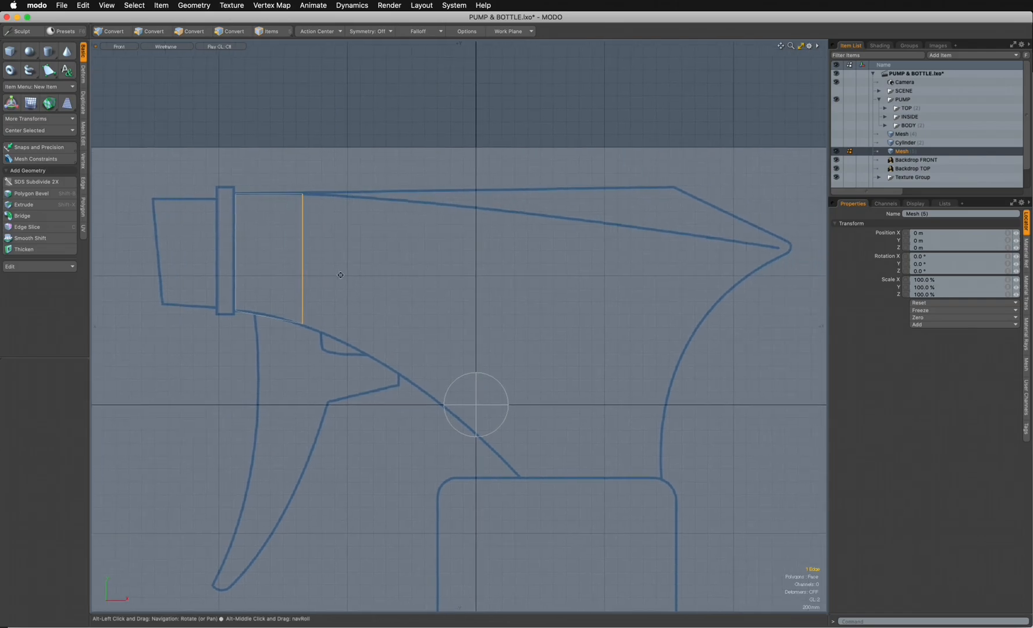
{"action": "key", "text": "shift+x"}
{"action": "left_click", "coordinate": [309, 267]}
{"action": "left_click_drag", "start_coordinate": [335, 265], "coordinate": [434, 274]}
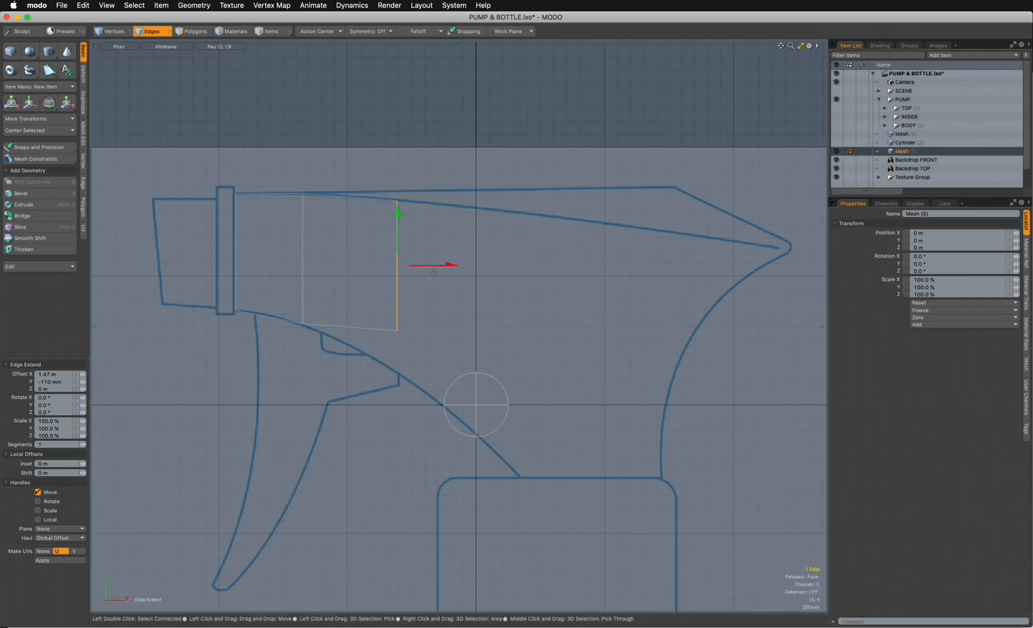
{"action": "key", "text": "w"}
{"action": "left_click", "coordinate": [470, 291]}
{"action": "key", "text": "space"}
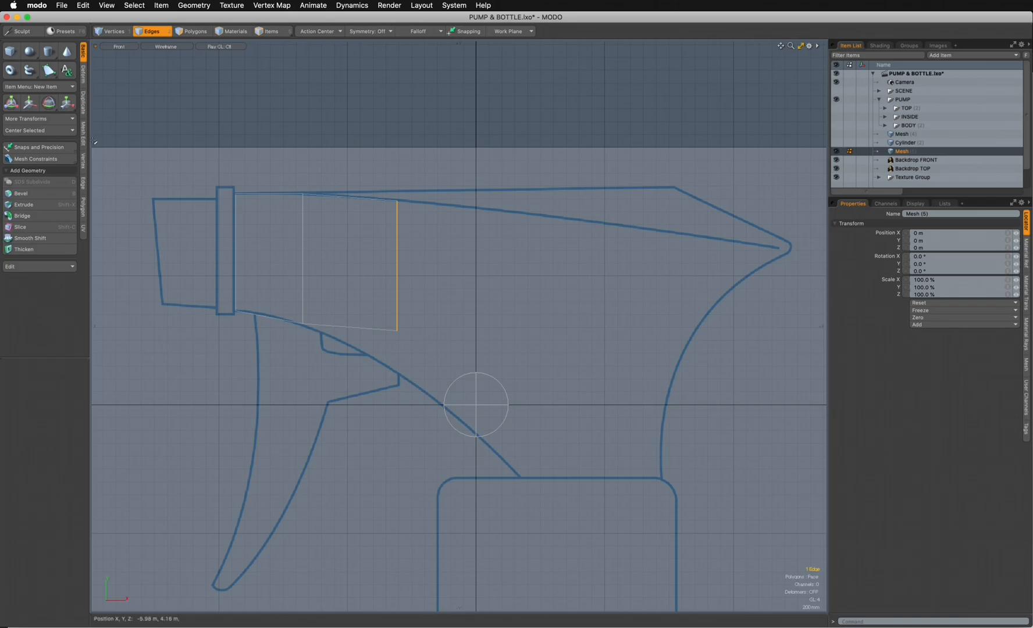
{"action": "left_click", "coordinate": [83, 183]}
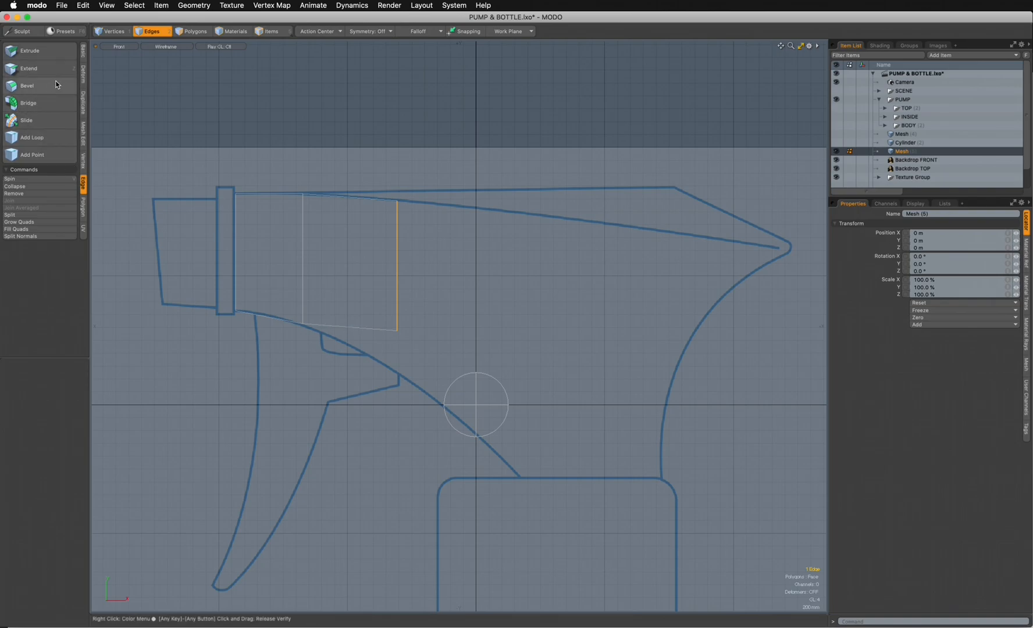
{"action": "left_click", "coordinate": [83, 49]}
{"action": "key", "text": "w"}
{"action": "key", "text": "q"}
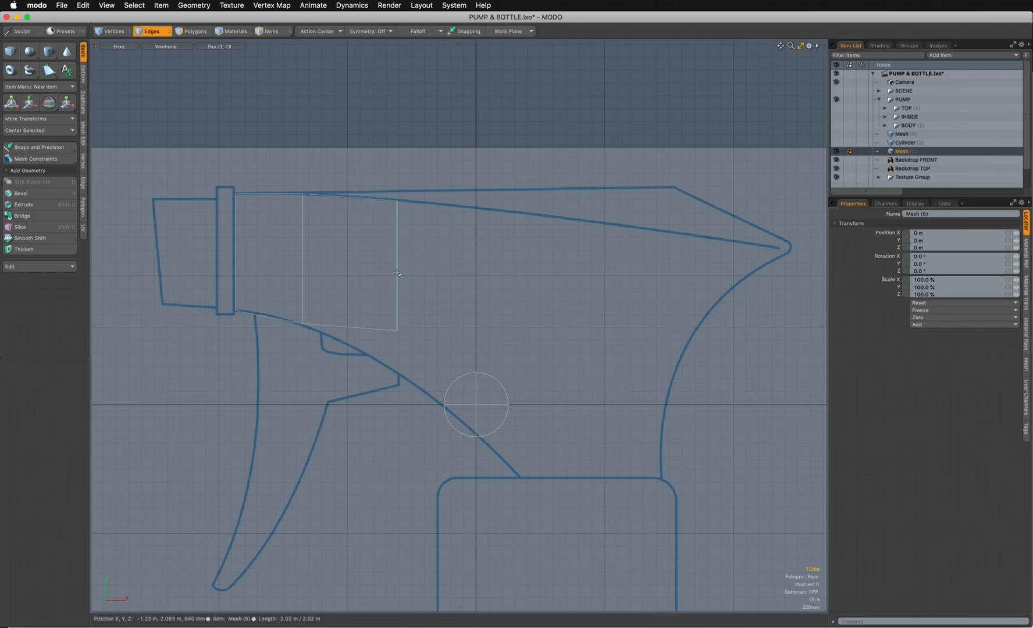
- Extend the end edge again by about 1.75 m in X and -170 mm in Y, and shift it -60 mm in X
{"action": "key", "text": "shift+x"}
{"action": "left_click_drag", "start_coordinate": [428, 265], "coordinate": [571, 265]}
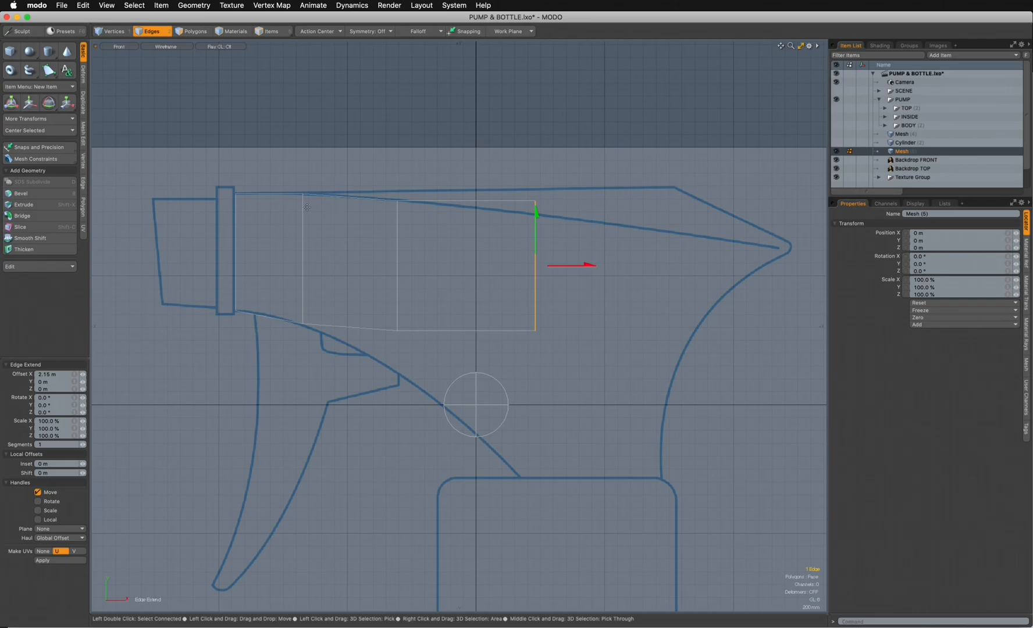
{"action": "left_click_drag", "start_coordinate": [538, 233], "coordinate": [515, 254]}
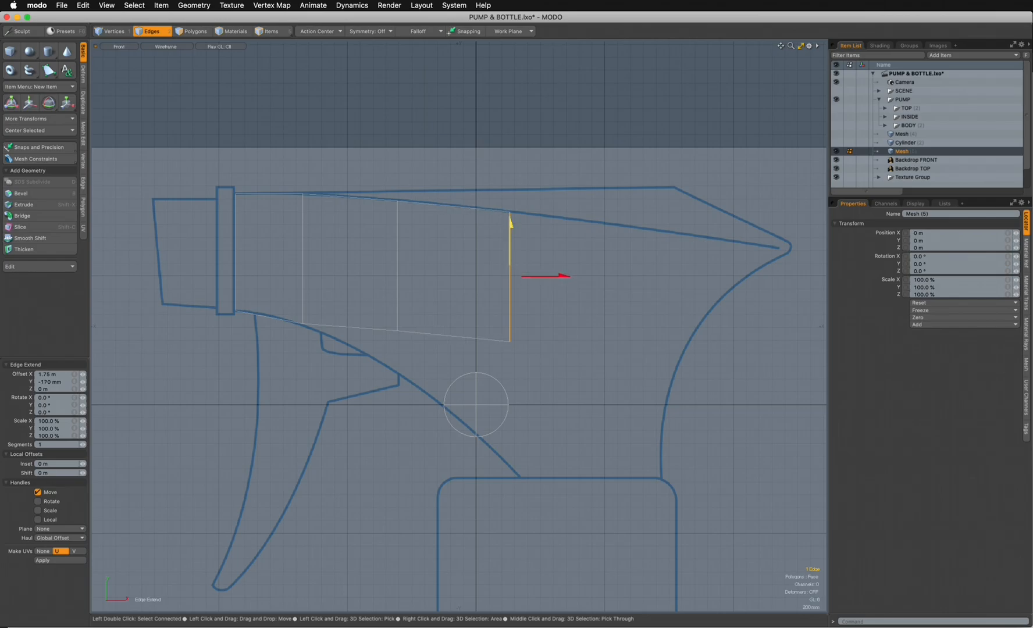
{"action": "key", "text": "w"}
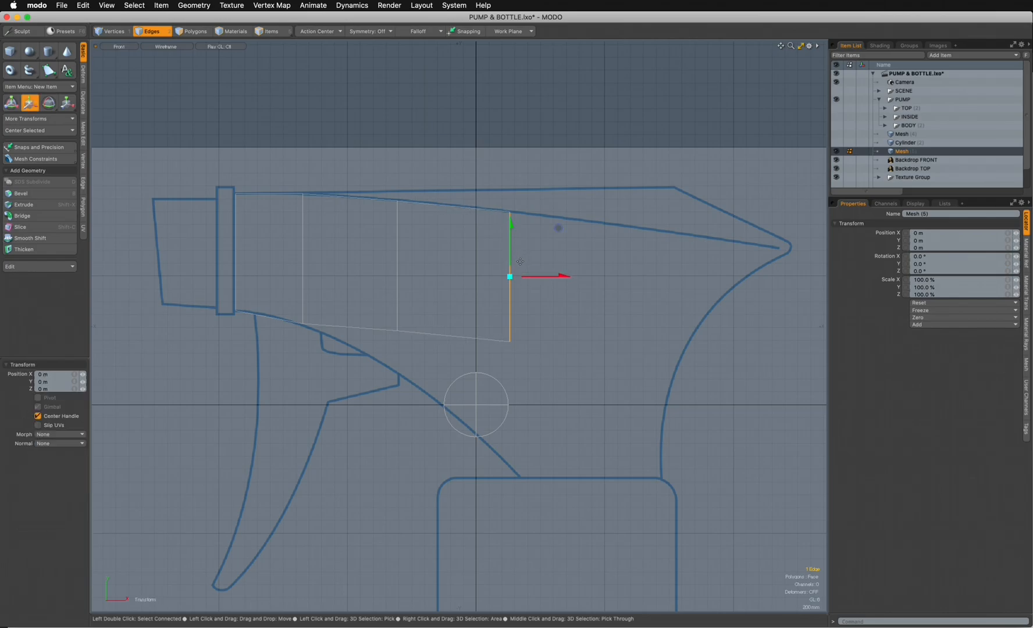
{"action": "key", "text": "space"}
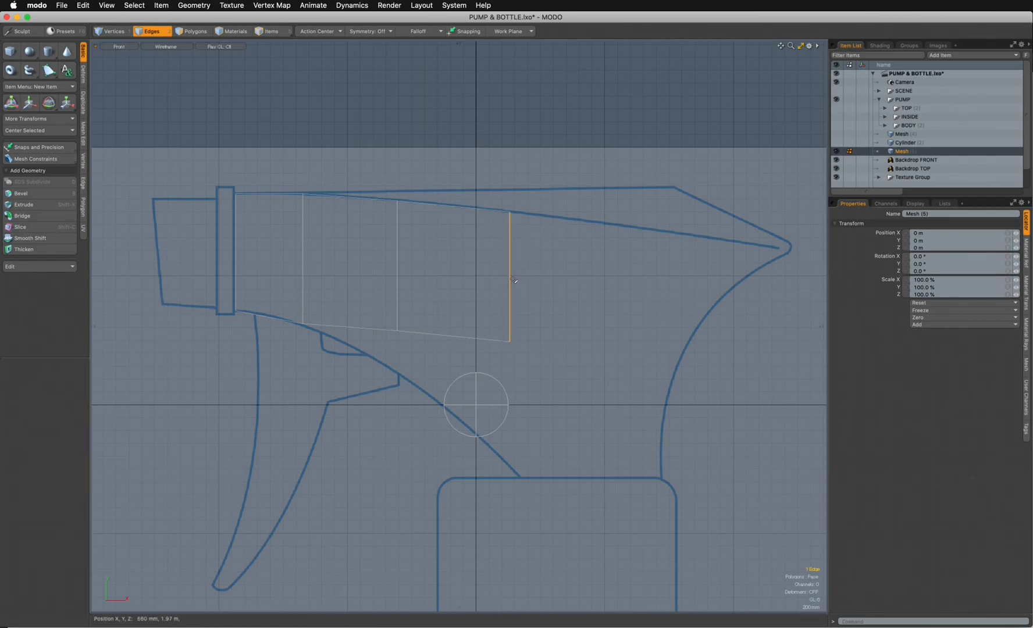
{"action": "key", "text": "w"}
{"action": "mouse_move", "coordinate": [559, 228]}
{"action": "left_mouse_down"}
{"action": "mouse_move", "coordinate": [572, 229]}
{"action": "mouse_move", "coordinate": [555, 228]}
{"action": "left_mouse_up"}
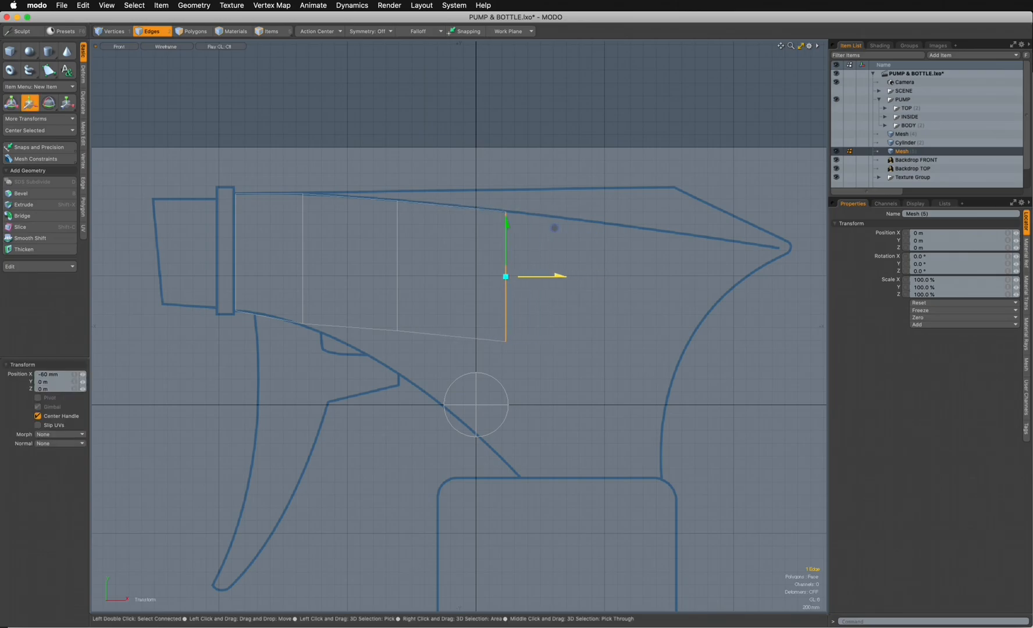
- Extend the end edge about 4.25 m in X and -570 mm in Y to the rear tip, and move its lower vertex onto the rear curve
{"action": "key", "text": "z"}
{"action": "left_click_drag", "start_coordinate": [508, 283], "coordinate": [781, 317]}
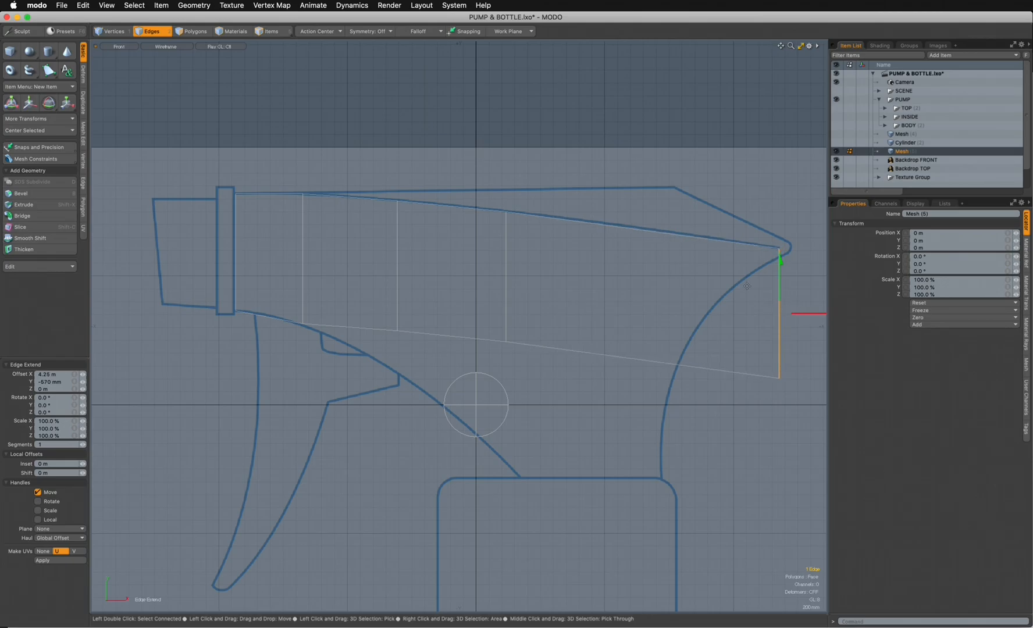
{"action": "key", "text": "1"}
{"action": "left_click", "coordinate": [788, 373]}
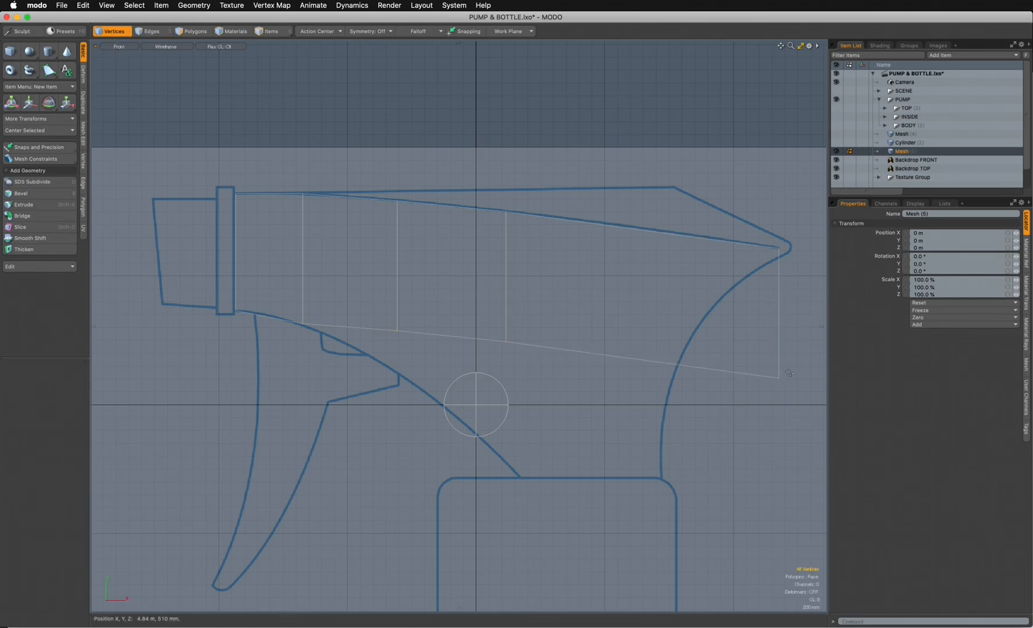
{"action": "left_click", "coordinate": [779, 379]}
{"action": "key", "text": "w"}
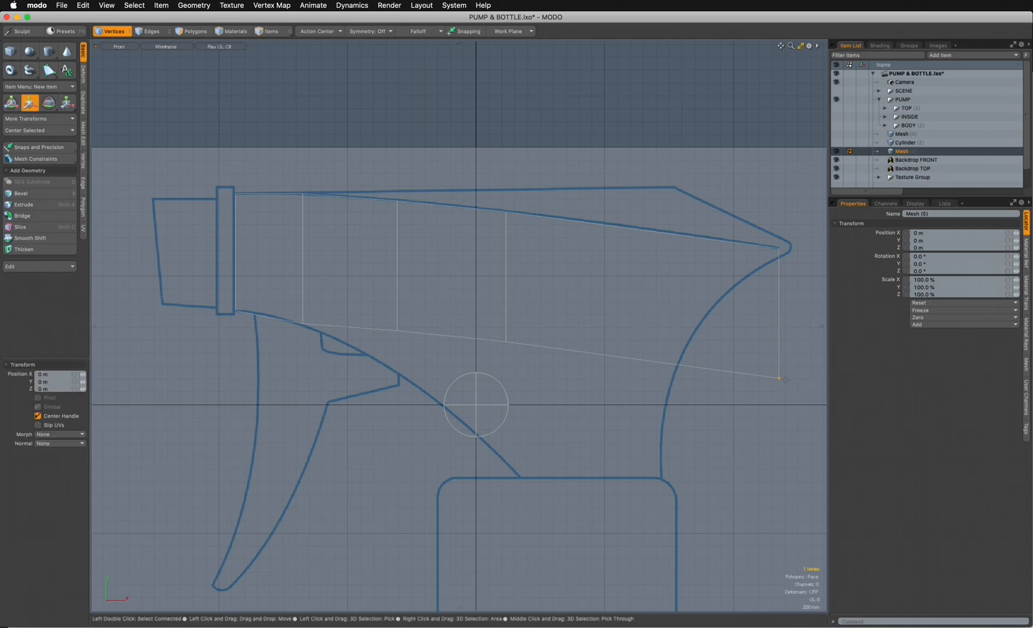
{"action": "left_click_drag", "start_coordinate": [795, 379], "coordinate": [705, 357]}
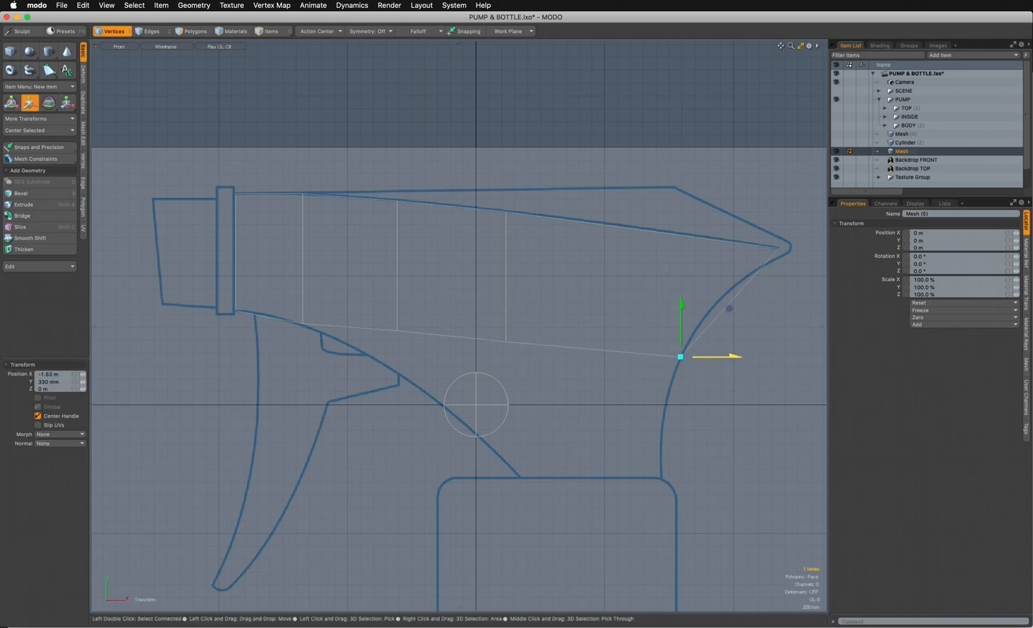
{"action": "key", "text": "space"}
{"action": "left_click", "coordinate": [746, 376]}
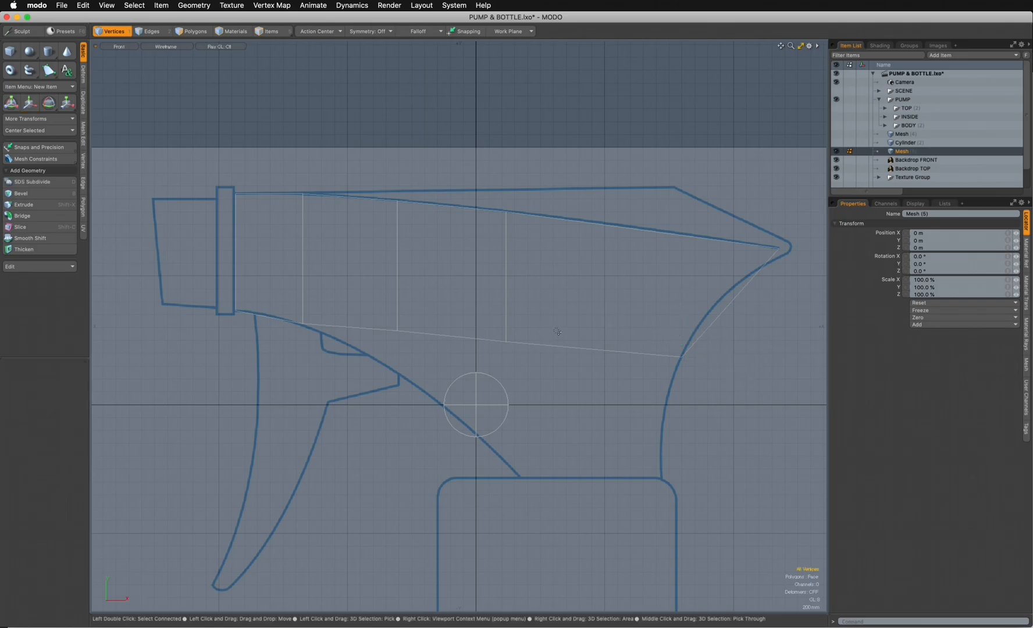
- Hide the circle at the origin and move the two middle lower vertices onto the underside curve, the second at the base's front corner
{"action": "key", "text": "o"}
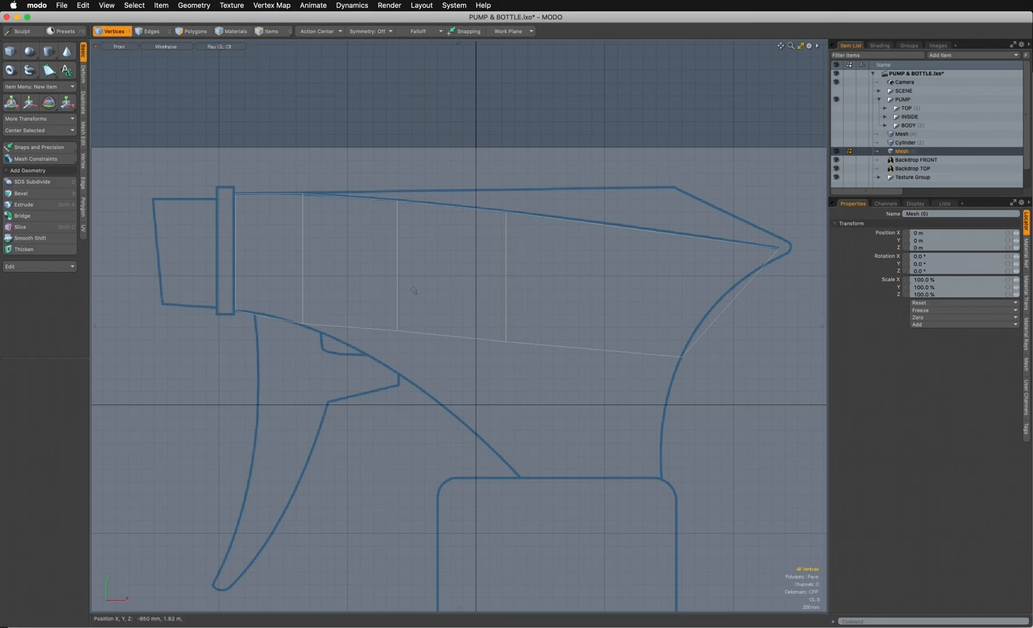
{"action": "left_click", "coordinate": [398, 331]}
{"action": "key", "text": "w"}
{"action": "left_click_drag", "start_coordinate": [444, 280], "coordinate": [445, 319]}
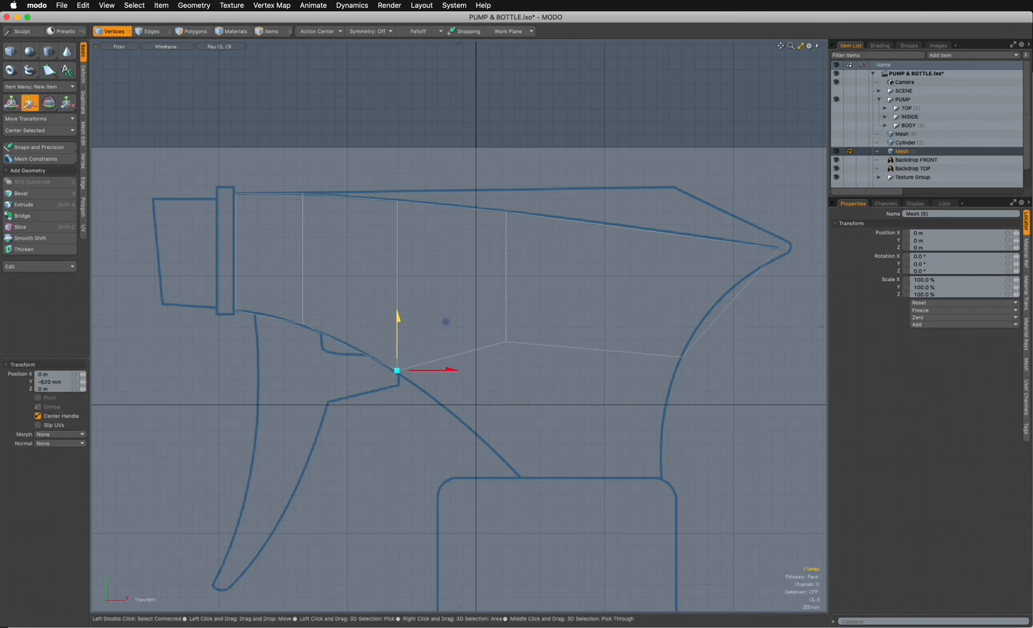
{"action": "key", "text": "space"}
{"action": "key", "text": "w"}
{"action": "left_click_drag", "start_coordinate": [553, 290], "coordinate": [568, 429]}
{"action": "key", "text": "space"}
{"action": "key", "text": "w"}
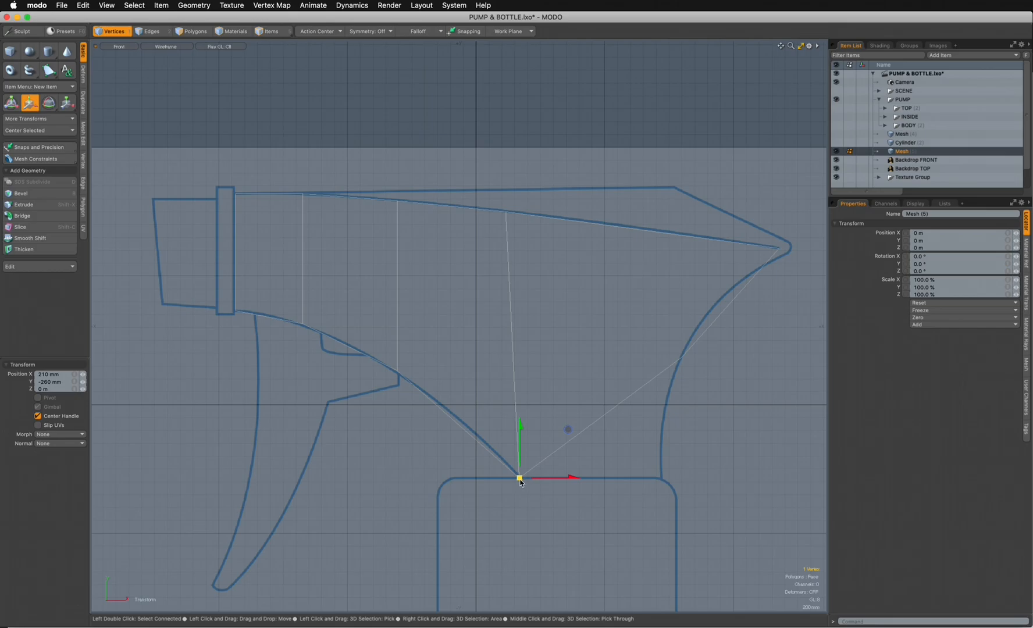
- Move the rearmost lower vertex about -320 mm in X and -1.87 m in Y to where the rear curve meets the base
{"action": "key", "text": "space"}
{"action": "left_click", "coordinate": [716, 373]}
{"action": "left_click", "coordinate": [681, 357]}
{"action": "key", "text": "w"}
{"action": "left_click_drag", "start_coordinate": [682, 358], "coordinate": [657, 455]}
{"action": "left_click_drag", "start_coordinate": [705, 405], "coordinate": [709, 428]}
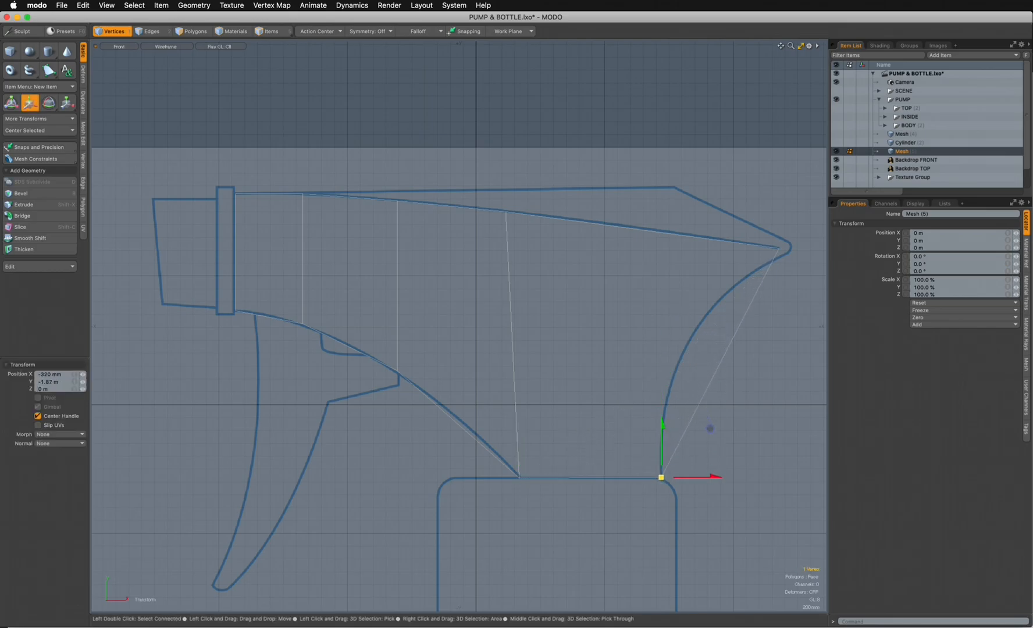
{"action": "key", "text": "space"}
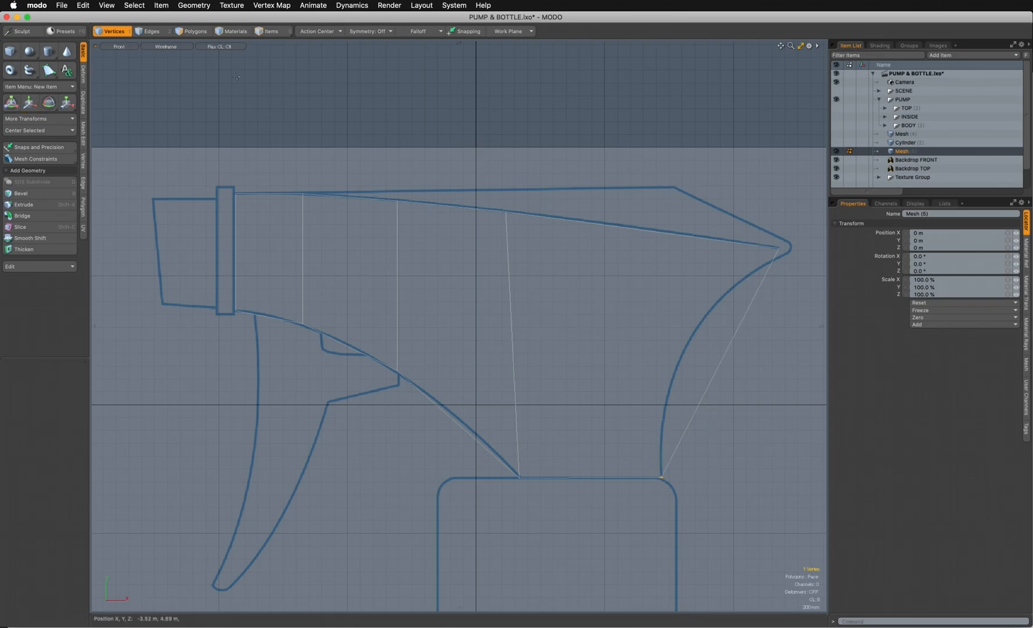
{"action": "left_click", "coordinate": [196, 34]}
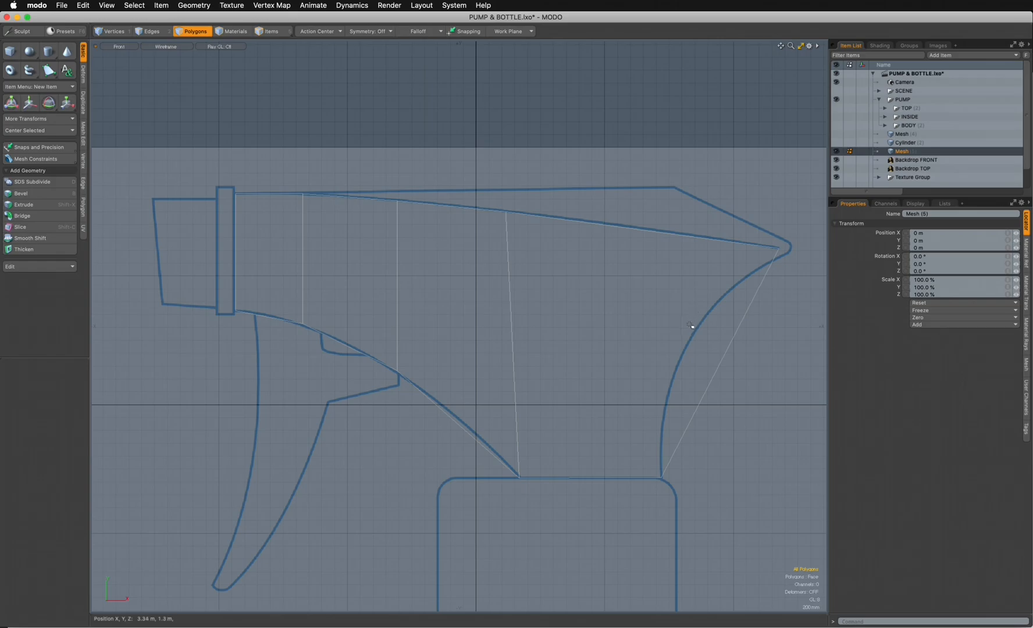
{"action": "left_click", "coordinate": [719, 380]}
{"action": "left_click", "coordinate": [476, 321], "text": "shift"}
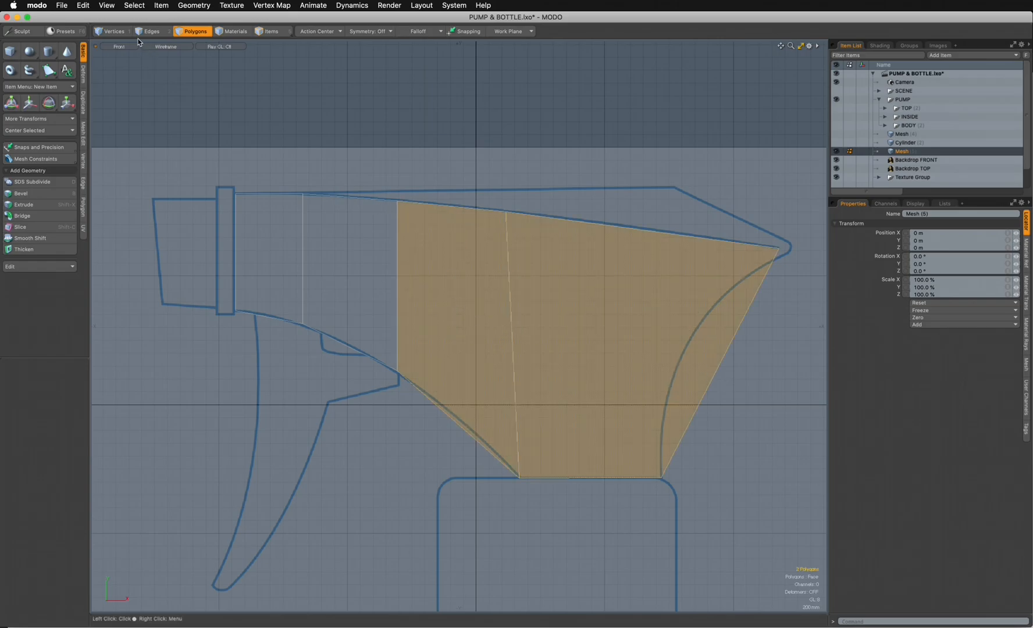
- Slide the two middle upper vertices rearward along the top curve, moving the rear one about 560 mm in X and -70 mm in Y
{"action": "key", "text": "1"}
{"action": "left_click", "coordinate": [510, 210]}
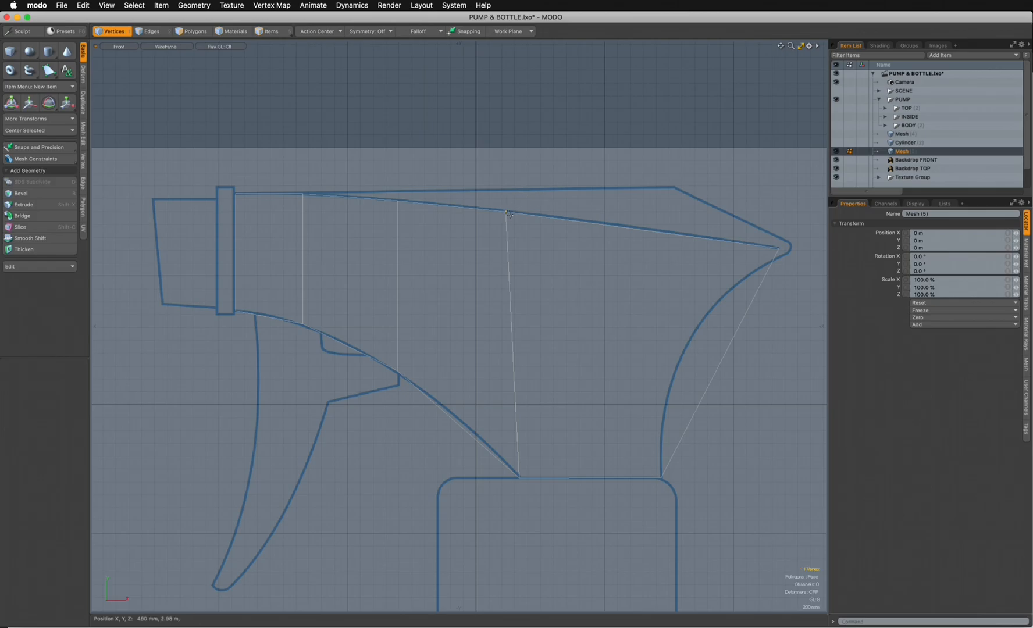
{"action": "key", "text": "w"}
{"action": "left_click_drag", "start_coordinate": [550, 162], "coordinate": [587, 166]}
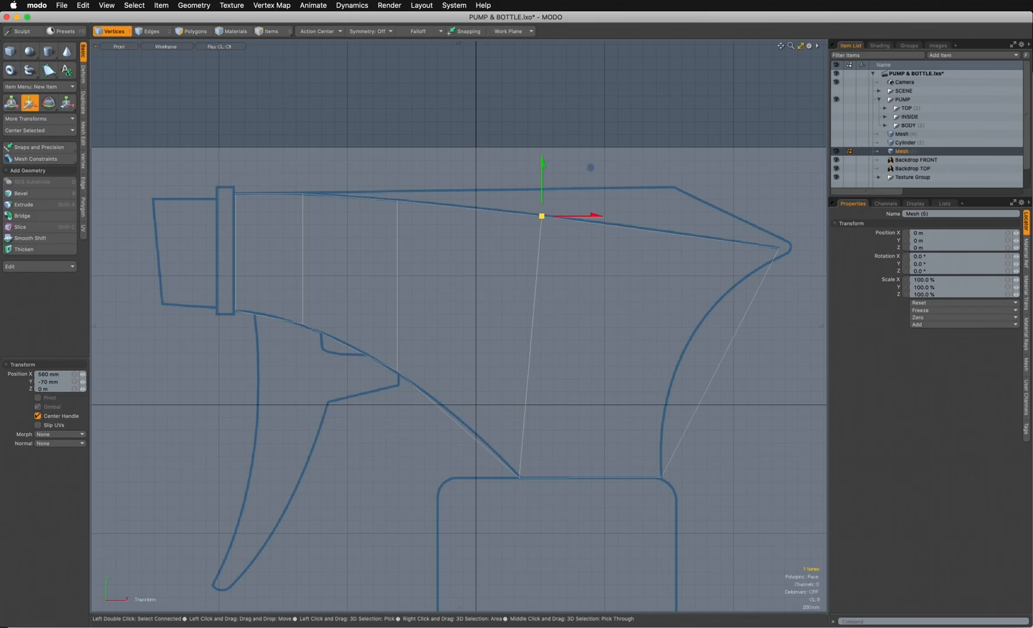
{"action": "key", "text": "space"}
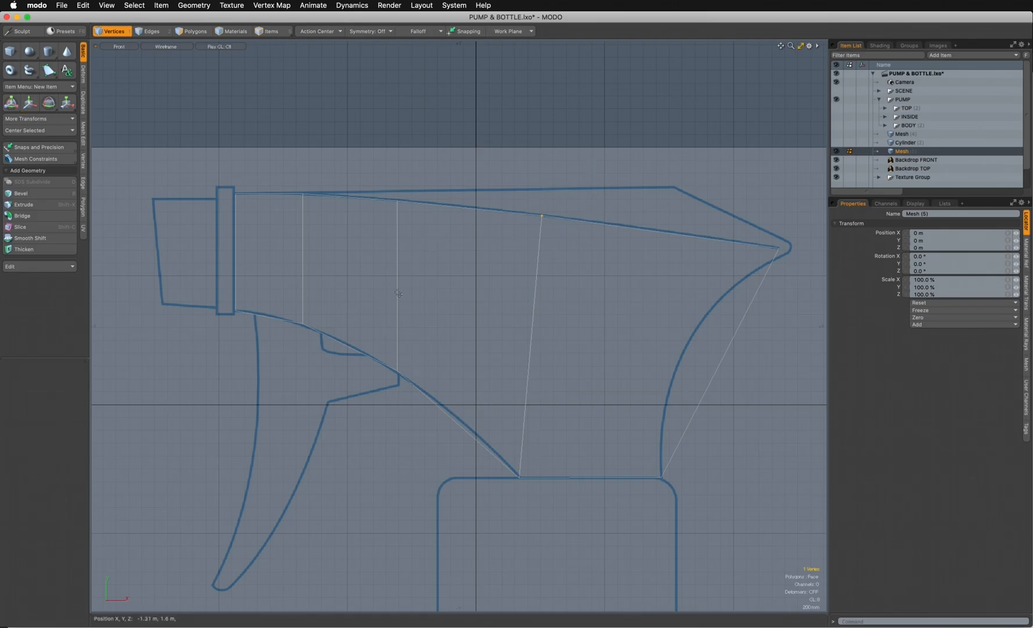
{"action": "left_click", "coordinate": [397, 202]}
{"action": "key", "text": "w"}
{"action": "left_click_drag", "start_coordinate": [445, 152], "coordinate": [452, 152]}
{"action": "key", "text": "Escape"}
- Loop Slice the body polygons lengthwise with a count of 1 at 50%
{"action": "key", "text": "3"}
{"action": "mouse_move", "coordinate": [250, 251]}
{"action": "left_mouse_down"}
{"action": "mouse_move", "coordinate": [383, 274]}
{"action": "mouse_move", "coordinate": [433, 261]}
{"action": "left_mouse_up"}
{"action": "key", "text": "alt+c"}
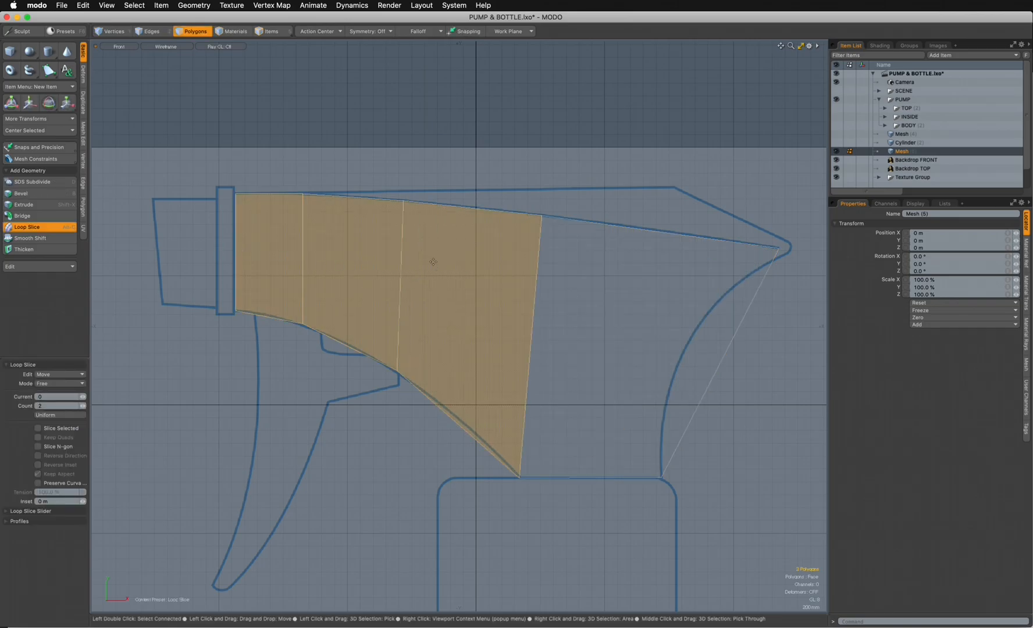
{"action": "left_click", "coordinate": [398, 287]}
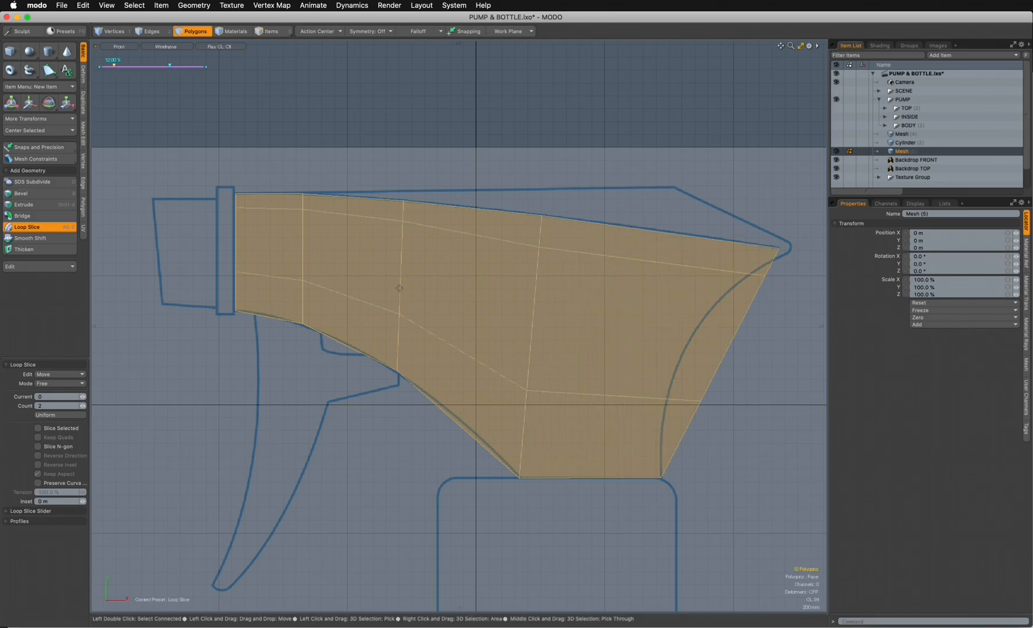
{"action": "left_click", "coordinate": [47, 405]}
{"action": "type", "text": "1"}
{"action": "key", "text": "Tab"}
- Move the rear end vertex of the lengthwise loop onto the body's concave rear curve
{"action": "left_click", "coordinate": [114, 32]}
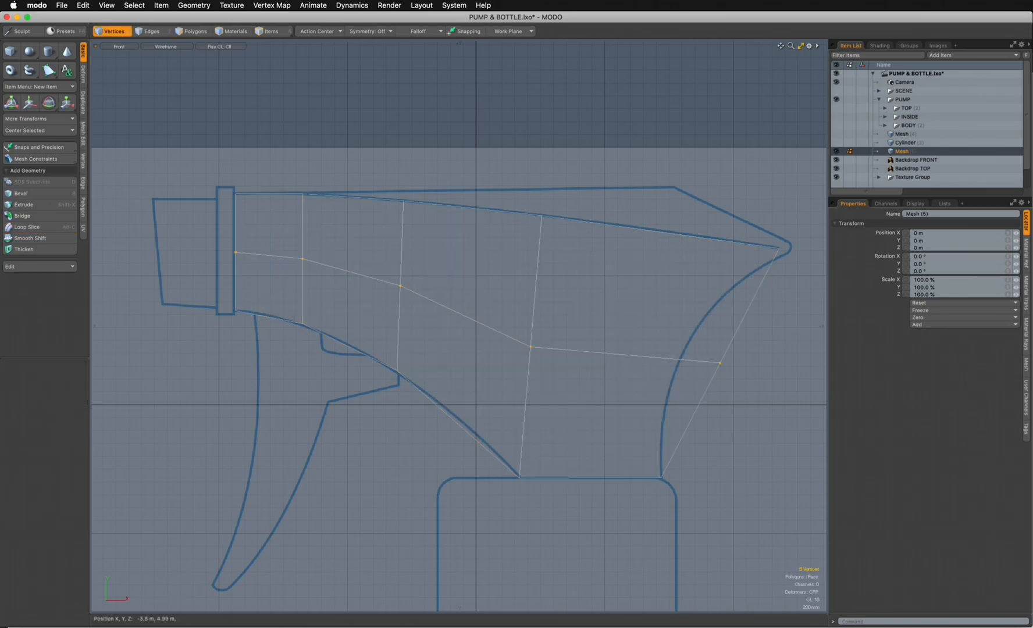
{"action": "left_click", "coordinate": [719, 363]}
{"action": "key", "text": "w"}
{"action": "left_click_drag", "start_coordinate": [768, 314], "coordinate": [726, 318]}
{"action": "key", "text": "Escape"}
- Move the mesh's upper rear vertex out to the pointed tip of the body outline
{"action": "left_click", "coordinate": [778, 248]}
{"action": "key", "text": "w"}
{"action": "left_click_drag", "start_coordinate": [778, 248], "coordinate": [792, 249]}
{"action": "key", "text": "Escape"}
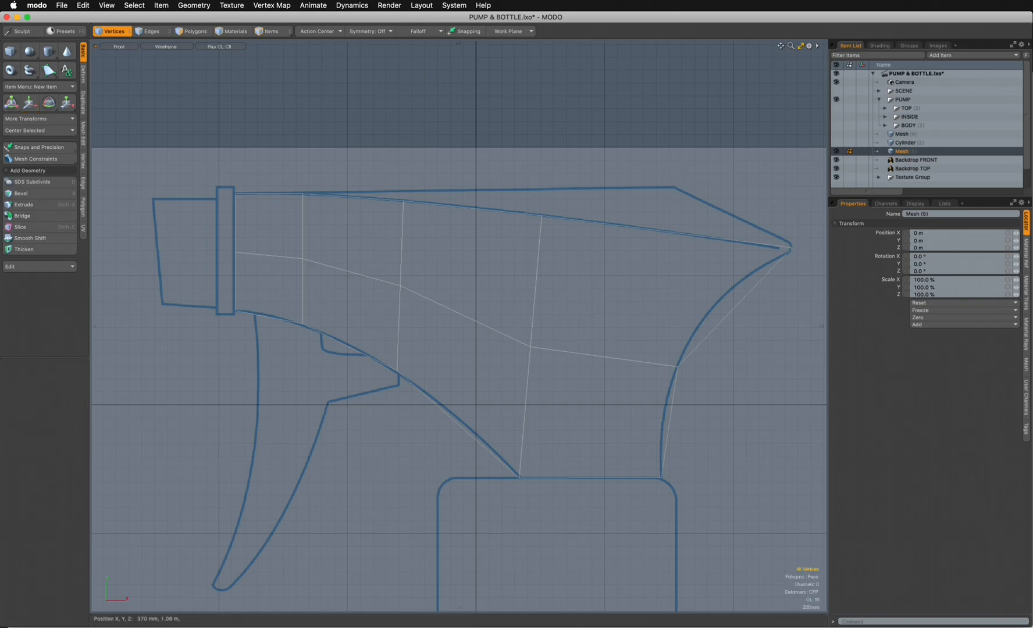
- Lower the vertex where the lengthwise loop crosses the second crosswise loop from the nozzle, smoothing the loop's flow
{"action": "key", "text": "w"}
{"action": "left_click_drag", "start_coordinate": [447, 232], "coordinate": [447, 240]}
{"action": "key", "text": "space"}
{"action": "key", "text": "Escape"}
- Loop Slice the upper band of body polygons lengthwise with a count of 1 at 50%
{"action": "key", "text": "3"}
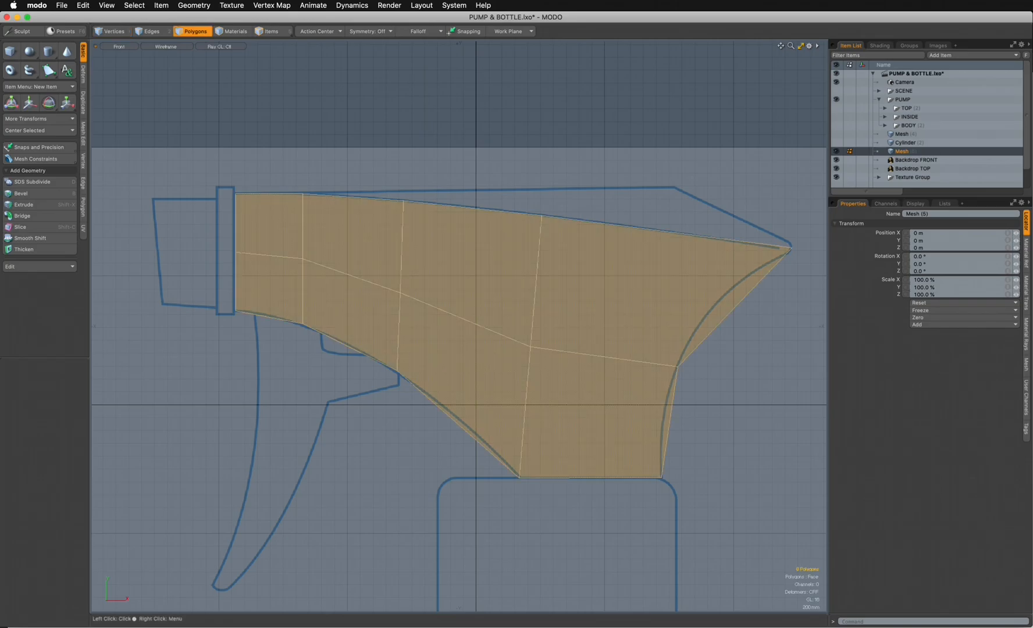
{"action": "left_click", "coordinate": [191, 222]}
{"action": "left_click_drag", "start_coordinate": [268, 225], "coordinate": [349, 235]}
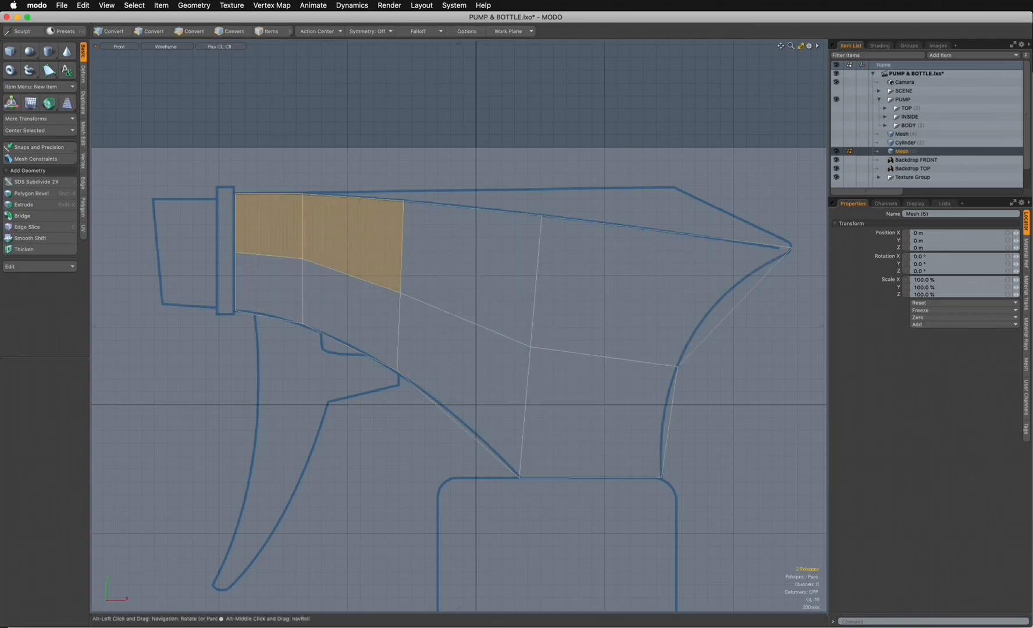
{"action": "key", "text": "alt+c"}
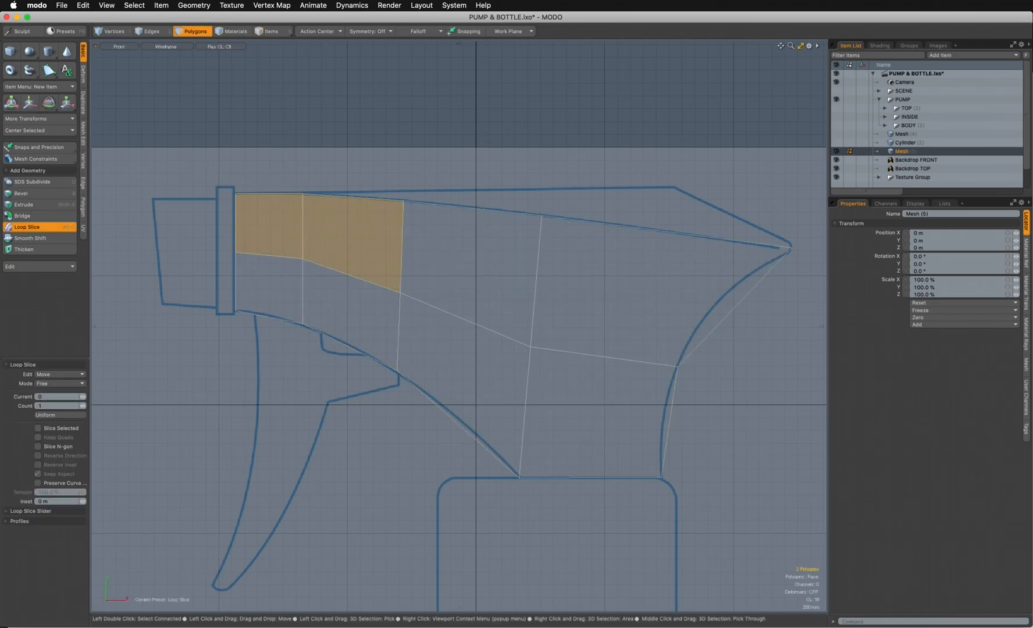
{"action": "left_click", "coordinate": [348, 235]}
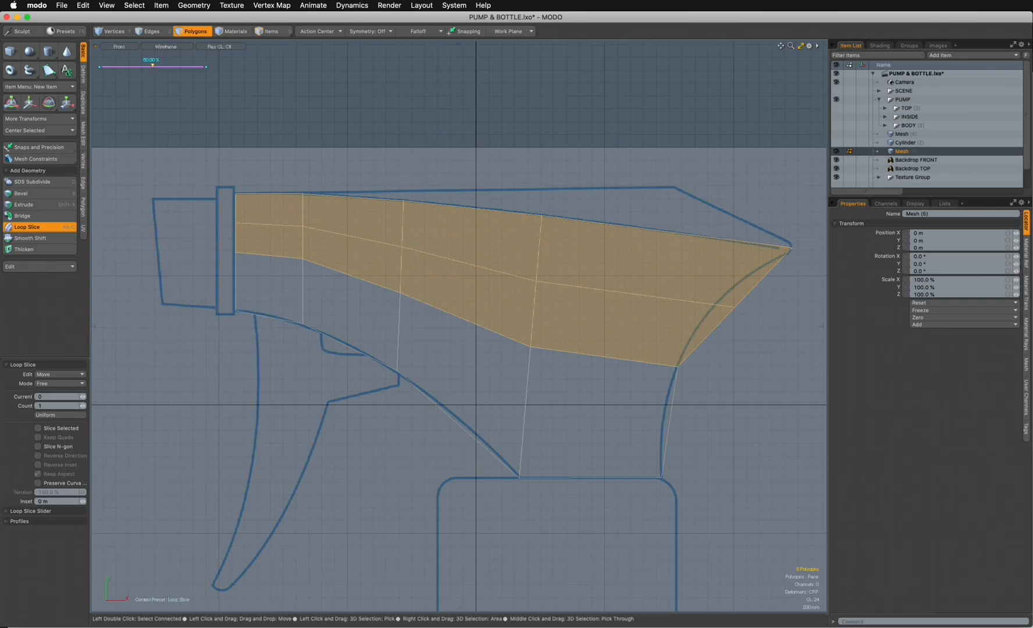
- Move the rear end vertex of the upper band's lengthwise loop onto the body's concave rear curve
{"action": "left_click", "coordinate": [111, 30]}
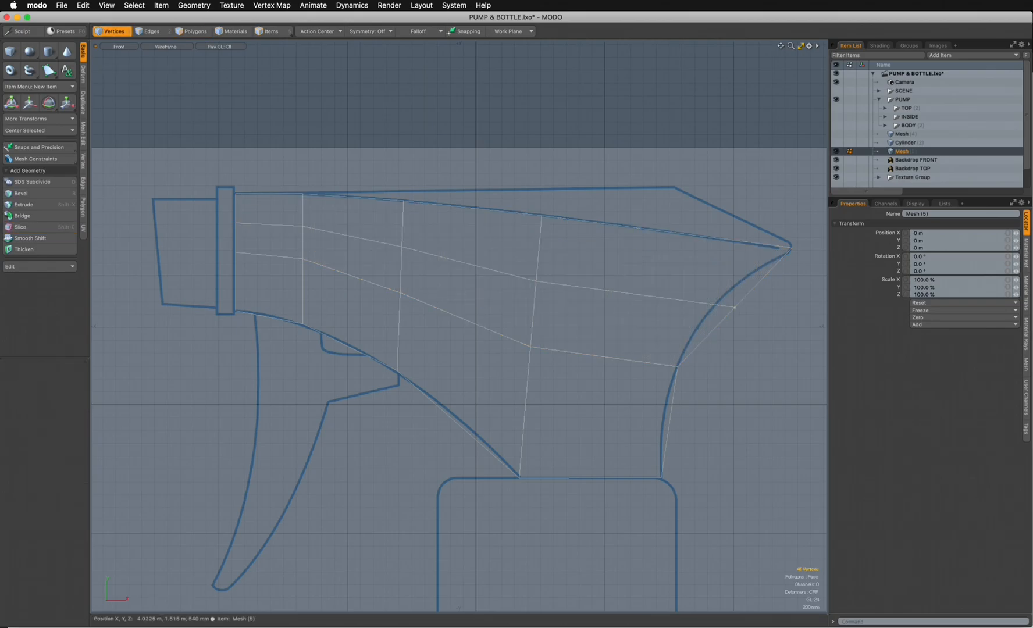
{"action": "key", "text": "w"}
{"action": "left_click_drag", "start_coordinate": [782, 307], "coordinate": [760, 259]}
{"action": "key", "text": "space"}
- Loop Slice the lower band of body polygons lengthwise with a count of 1 at 50%
{"action": "left_click", "coordinate": [192, 30]}
{"action": "left_click", "coordinate": [272, 348]}
{"action": "left_click_drag", "start_coordinate": [271, 290], "coordinate": [345, 314]}
{"action": "key", "text": "alt+c"}
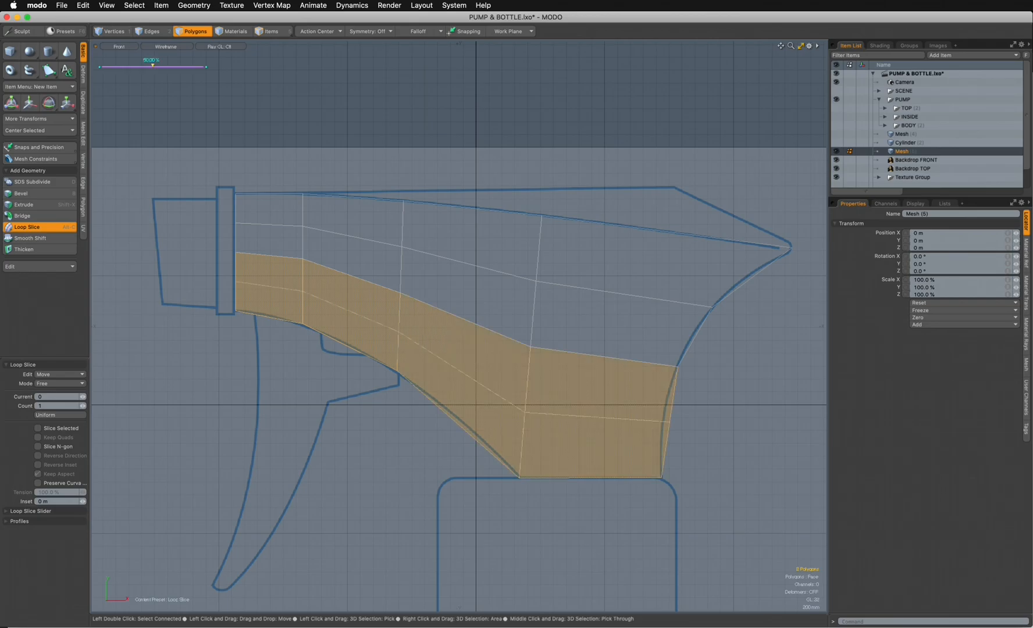
- Move the rear end vertex of the lower band's lengthwise loop onto the rear curve above the neck
{"action": "key", "text": "1"}
{"action": "left_click", "coordinate": [670, 422]}
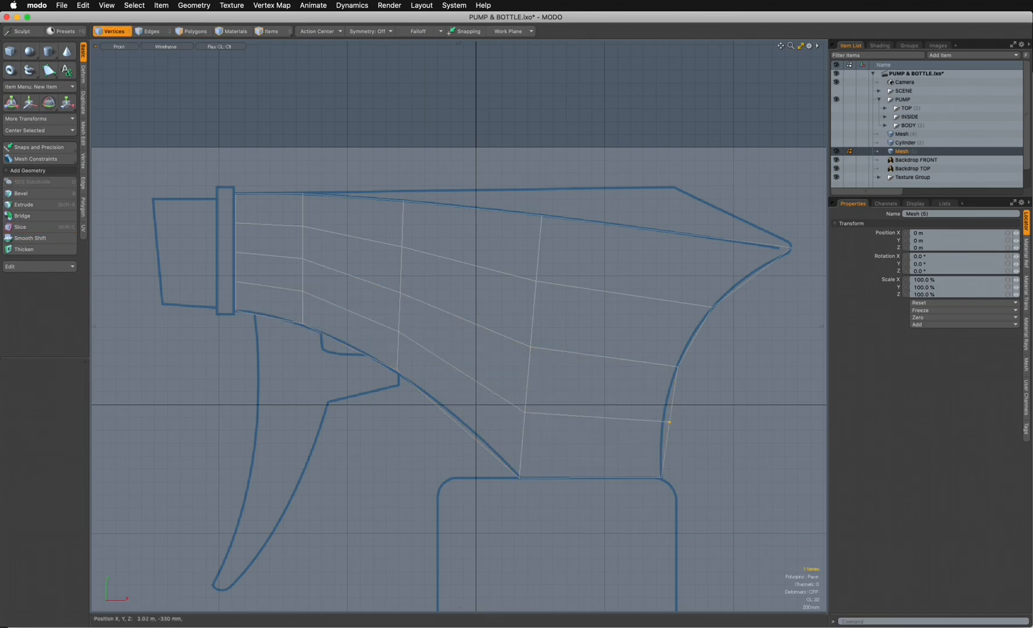
{"action": "key", "text": "w"}
{"action": "left_click_drag", "start_coordinate": [717, 371], "coordinate": [710, 373]}
{"action": "key", "text": "Escape"}
{"action": "key", "text": "Escape"}
- Loop Slice the polygon column in the middle of the body crosswise with a count of 1 at 50%
{"action": "left_click", "coordinate": [192, 32]}
{"action": "left_click", "coordinate": [477, 195]}
{"action": "left_click", "coordinate": [478, 228]}
{"action": "left_click_drag", "start_coordinate": [477, 232], "coordinate": [478, 290]}
{"action": "key", "text": "alt+c"}
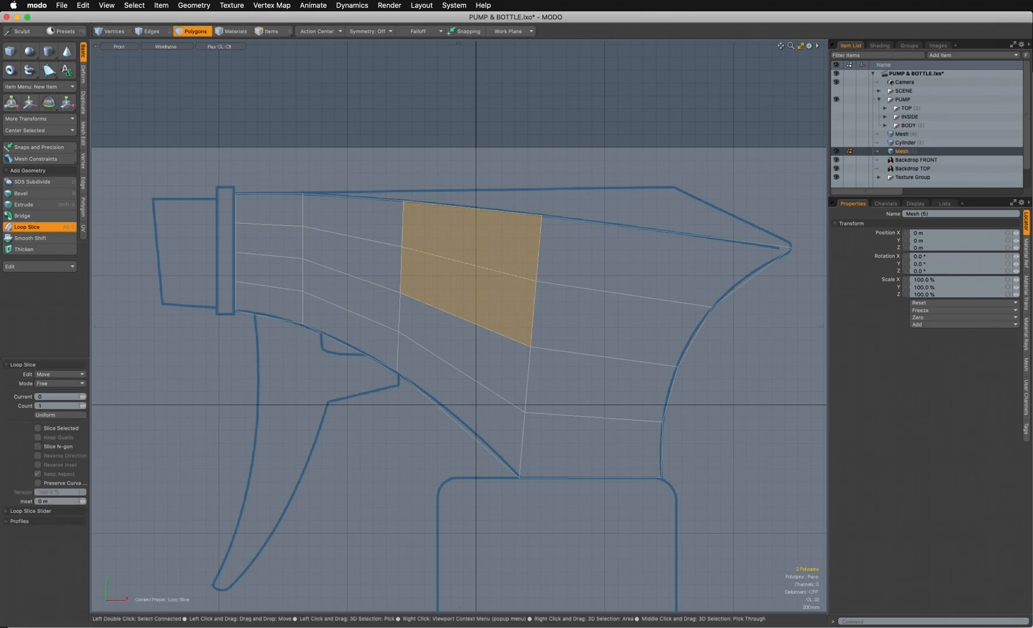
{"action": "left_click", "coordinate": [477, 290]}
- Move the lower end vertex of the middle crosswise loop onto the body's underside curve
{"action": "key", "text": "1"}
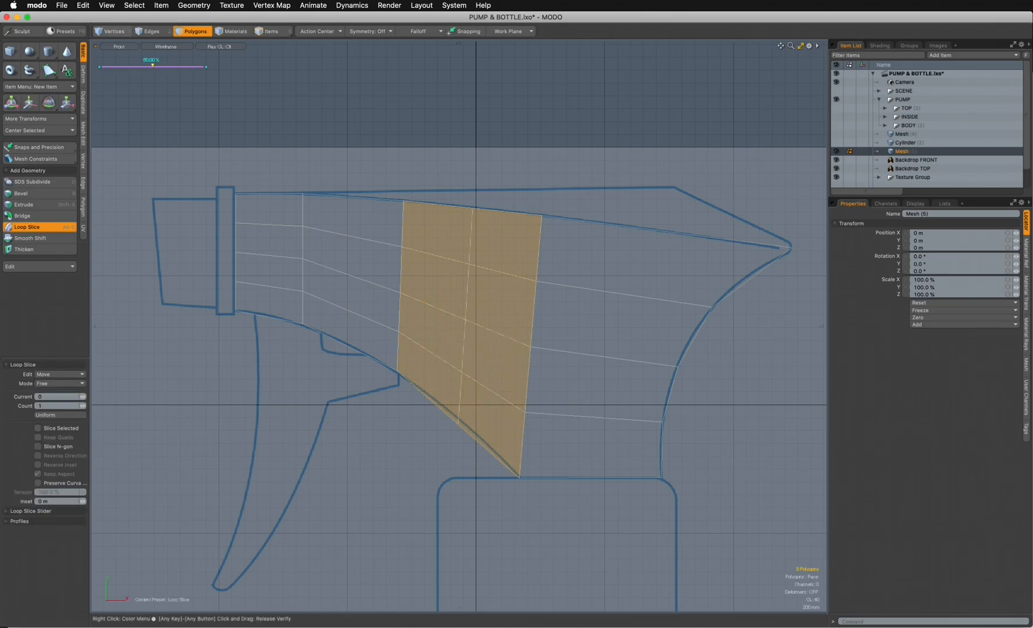
{"action": "left_click", "coordinate": [458, 422]}
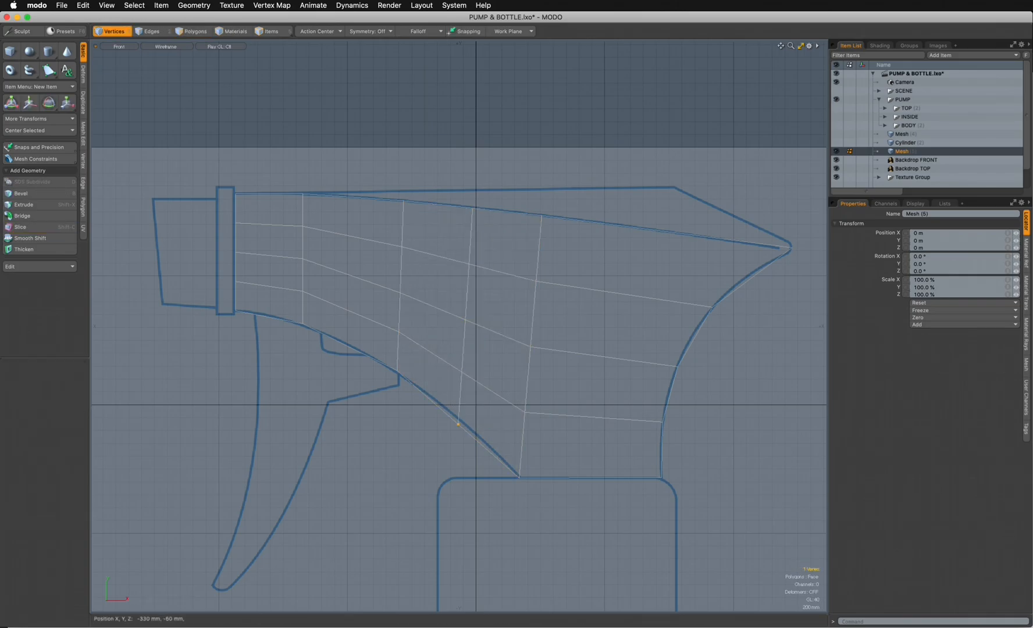
{"action": "key", "text": "w"}
{"action": "left_click_drag", "start_coordinate": [458, 423], "coordinate": [460, 419]}
{"action": "key", "text": "space"}
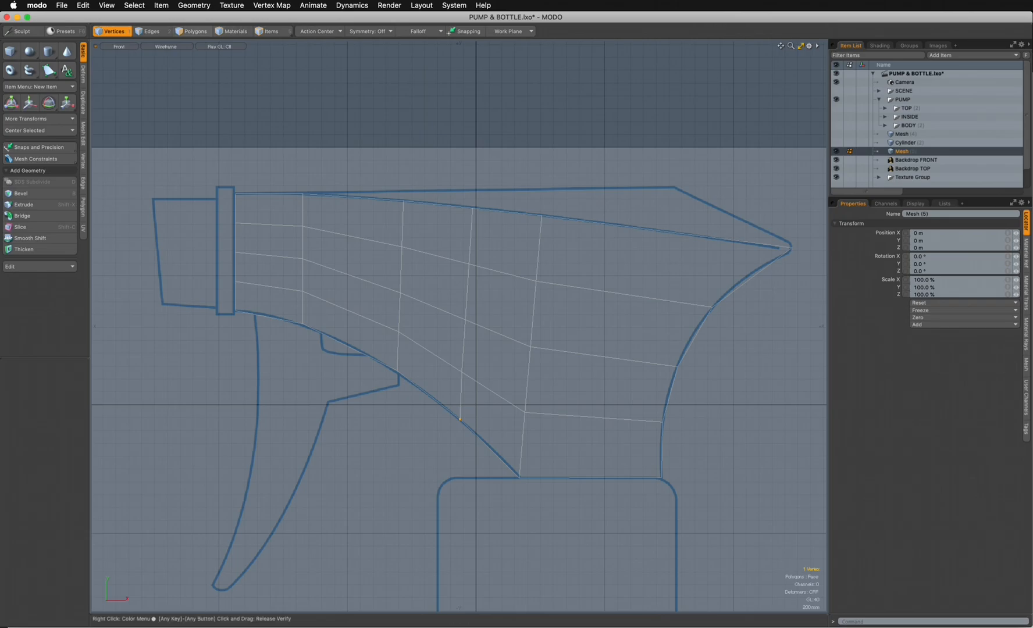
- Loop Slice the rearmost polygon column crosswise with a count of 1 at 50%
{"action": "left_click", "coordinate": [192, 31]}
{"action": "left_click_drag", "start_coordinate": [651, 218], "coordinate": [617, 392]}
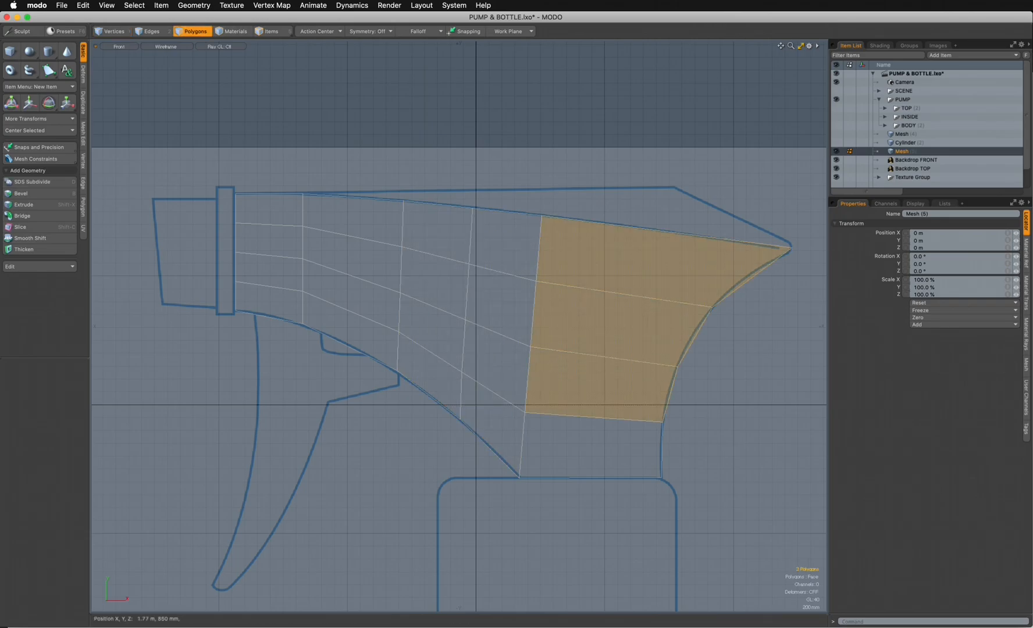
{"action": "key", "text": "alt+c"}
{"action": "left_click", "coordinate": [617, 392]}
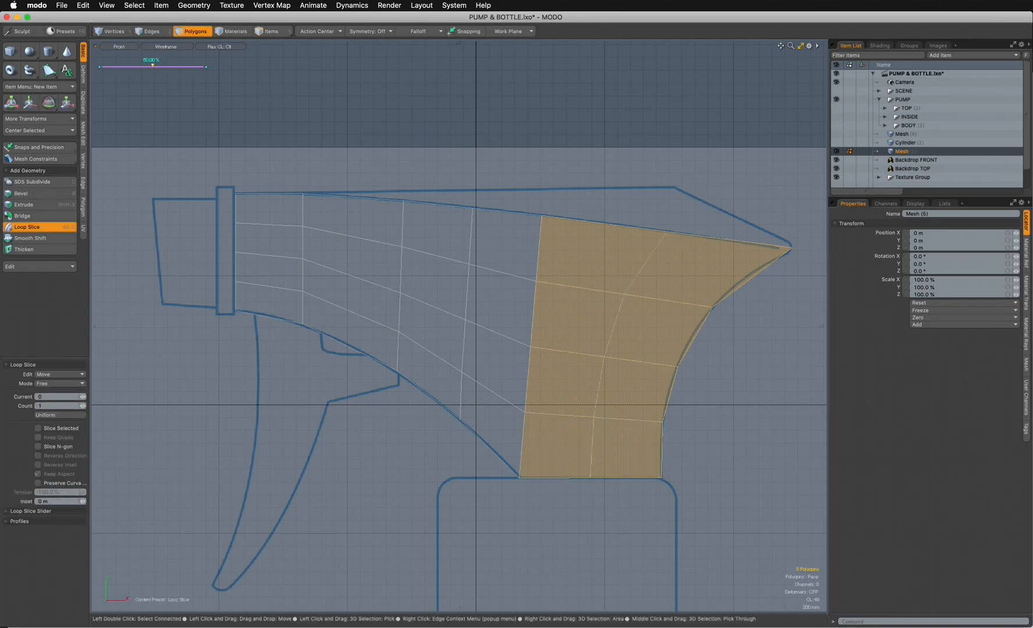
- Select the six edges along the body's upper curve and extend them straight up above the outline
{"action": "left_click", "coordinate": [114, 31]}
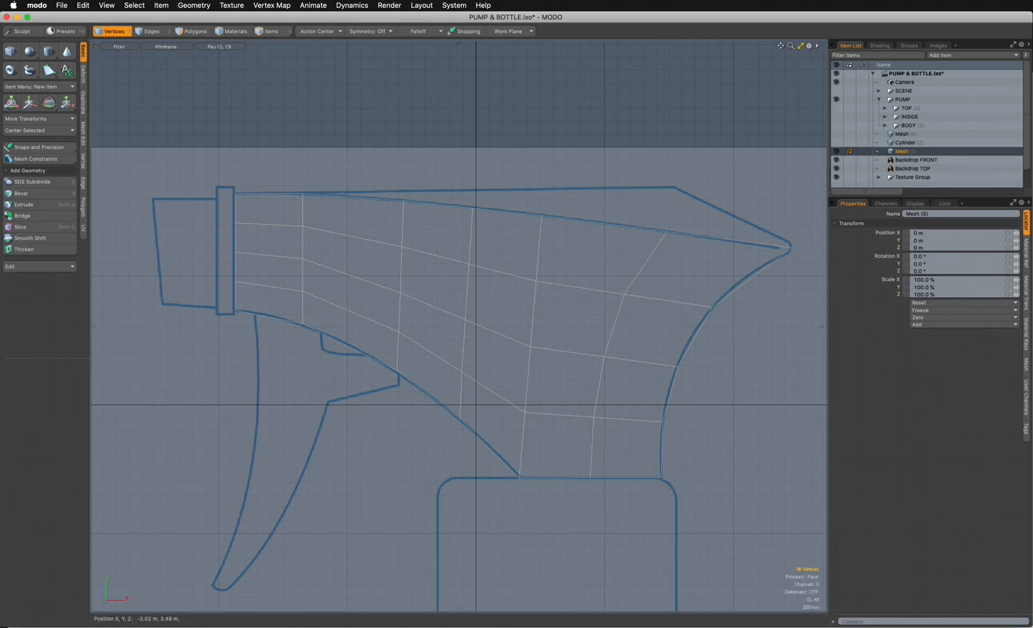
{"action": "key", "text": "2"}
{"action": "left_click", "coordinate": [281, 193]}
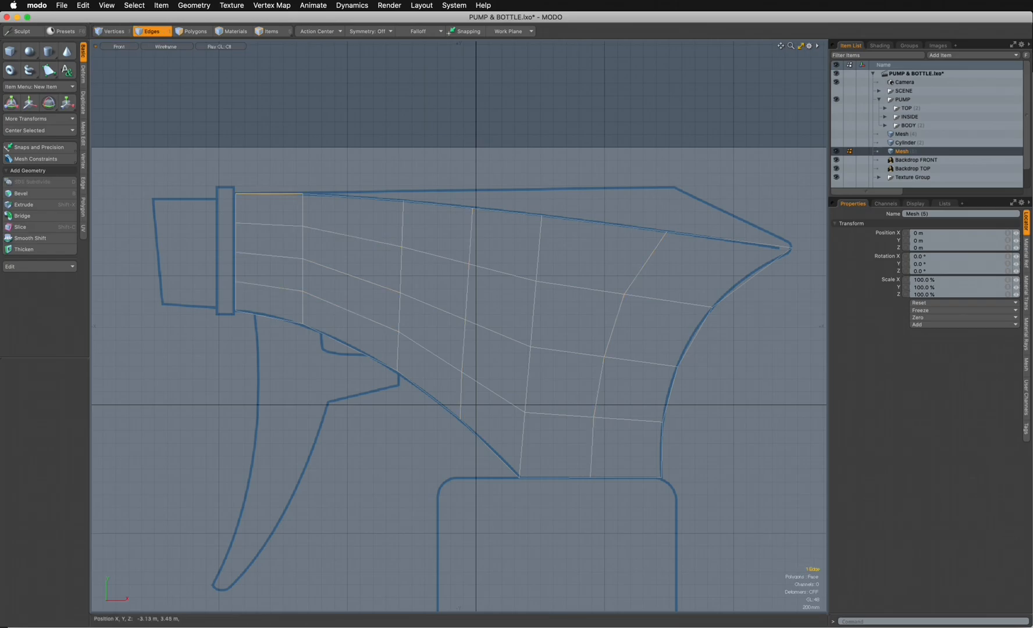
{"action": "left_click", "coordinate": [354, 197], "text": "shift"}
{"action": "left_click", "coordinate": [440, 204], "text": "shift"}
{"action": "left_click", "coordinate": [507, 212], "text": "shift"}
{"action": "left_click", "coordinate": [604, 224], "text": "shift"}
{"action": "left_click", "coordinate": [717, 239], "text": "shift"}
{"action": "scroll", "coordinate": [664, 230], "scroll_direction": "down", "scroll_amount": 2}
{"action": "left_click_drag", "start_coordinate": [664, 231], "coordinate": [627, 274], "text": "alt+shift"}
{"action": "key", "text": "z"}
{"action": "left_click", "coordinate": [540, 235]}
{"action": "left_click_drag", "start_coordinate": [510, 232], "coordinate": [509, 175]}
- Flatten the extended edges with a Y scale of 0 and lower them onto the outline's top line
{"action": "key", "text": "r"}
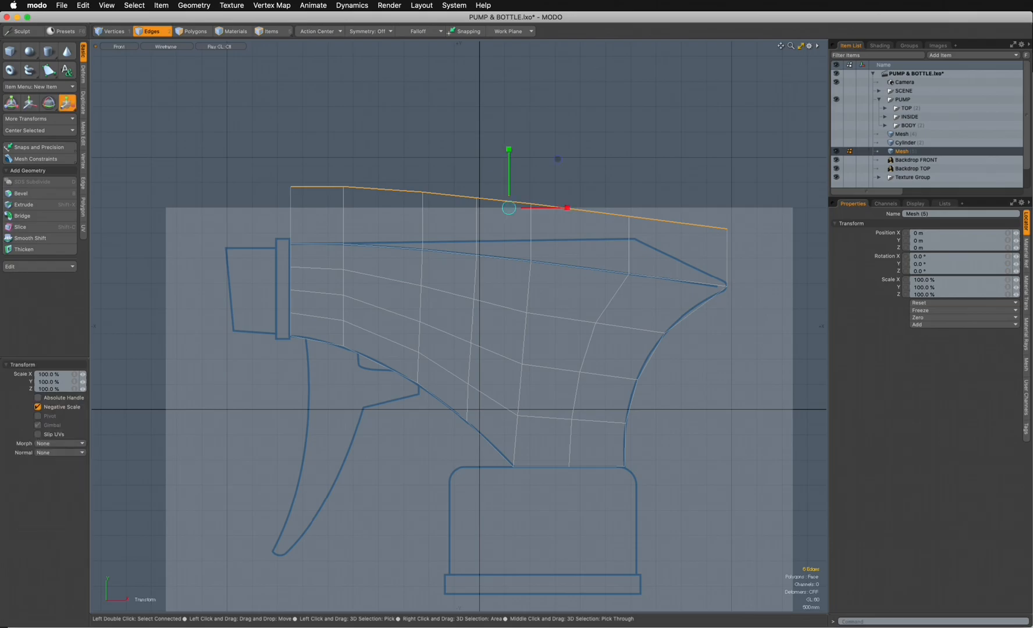
{"action": "left_click_drag", "start_coordinate": [509, 149], "coordinate": [508, 155]}
{"action": "left_click", "coordinate": [46, 381]}
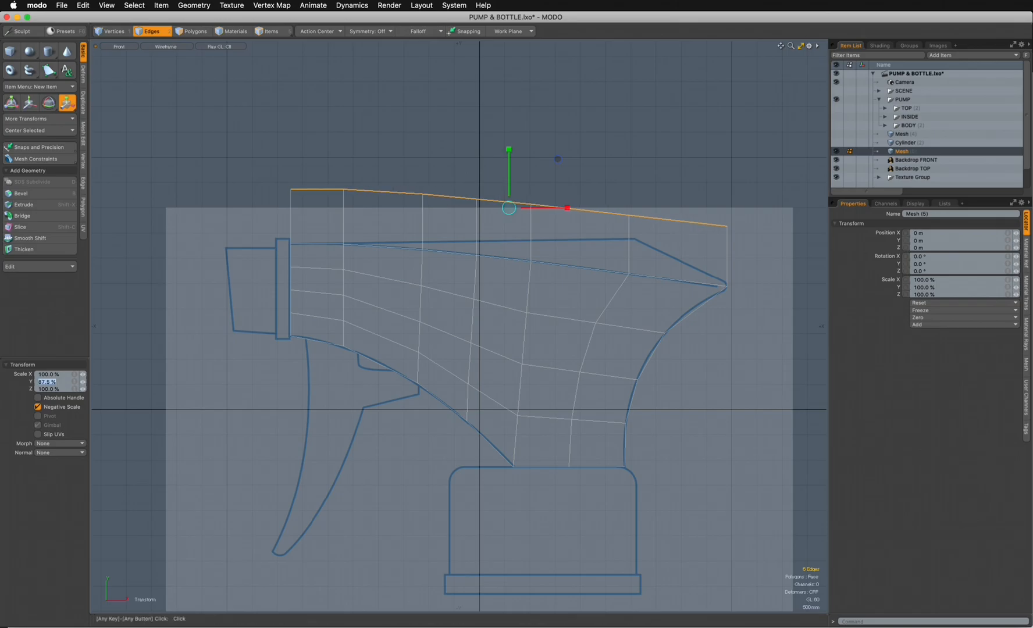
{"action": "type", "text": "0"}
{"action": "key", "text": "Return"}
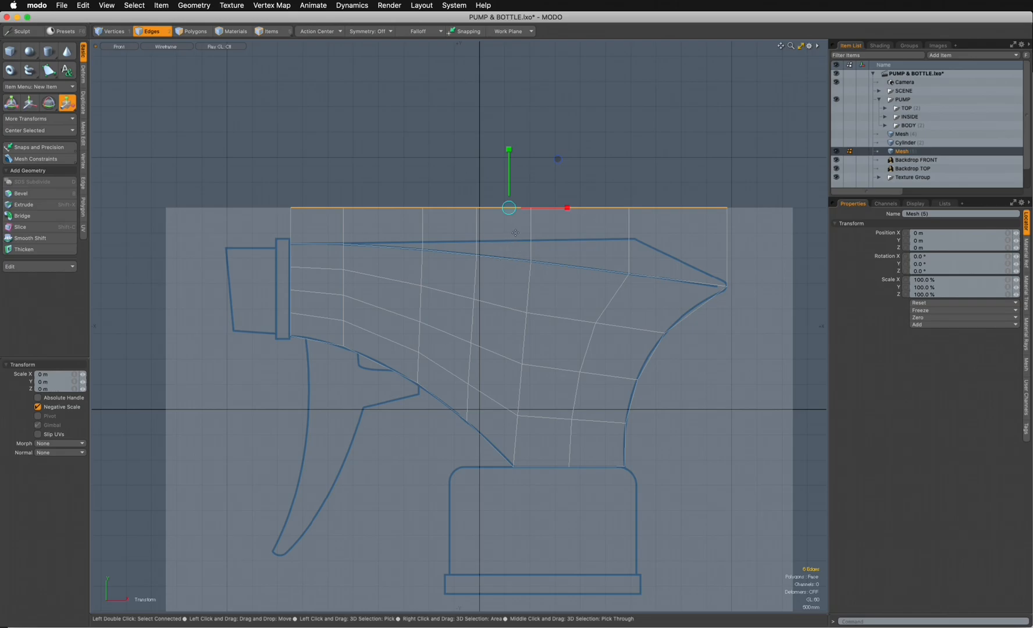
{"action": "key", "text": "w"}
{"action": "left_click_drag", "start_coordinate": [508, 174], "coordinate": [508, 205]}
- Move the upper rear vertex about -1.8 m in X to the outline's top rear corner
{"action": "left_click", "coordinate": [111, 31]}
{"action": "left_click", "coordinate": [727, 239]}
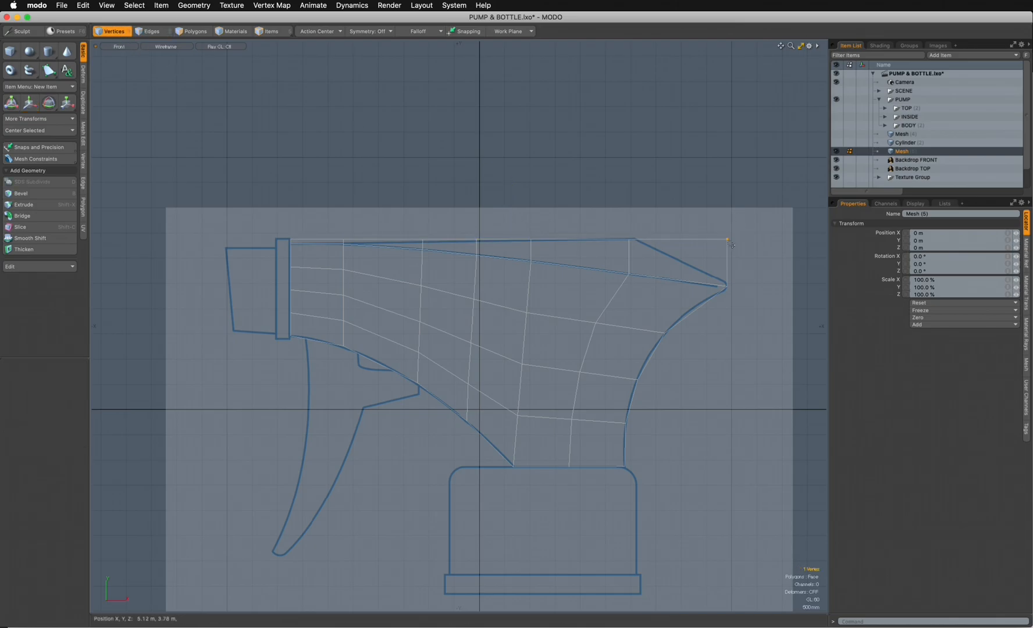
{"action": "key", "text": "w"}
{"action": "left_click_drag", "start_coordinate": [731, 242], "coordinate": [640, 242]}
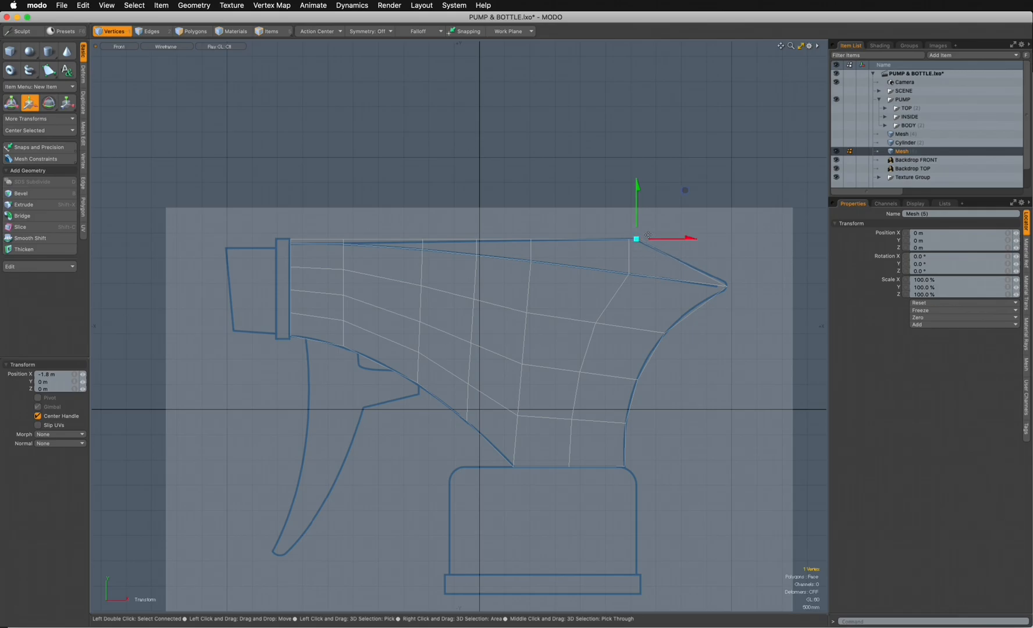
- Select the six top edges and examine in perspective how they sit against the top backdrop drawing
{"action": "left_click", "coordinate": [148, 31]}
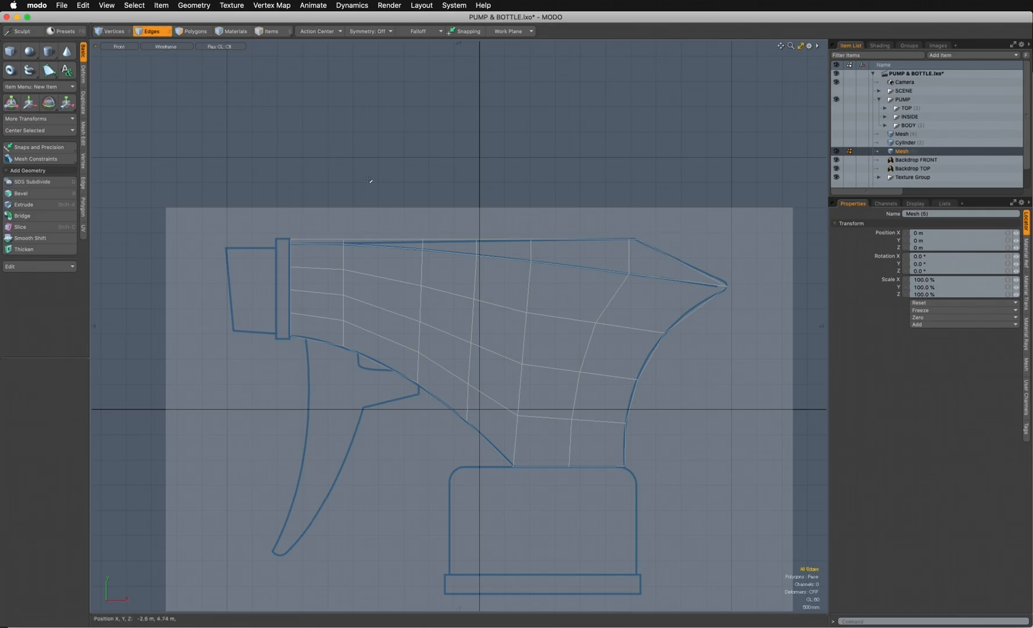
{"action": "left_click", "coordinate": [634, 240]}
{"action": "left_click", "coordinate": [570, 240], "text": "shift"}
{"action": "left_click", "coordinate": [513, 240], "text": "shift"}
{"action": "left_click", "coordinate": [448, 239], "text": "shift"}
{"action": "left_click", "coordinate": [378, 239], "text": "shift"}
{"action": "left_click", "coordinate": [334, 240], "text": "shift"}
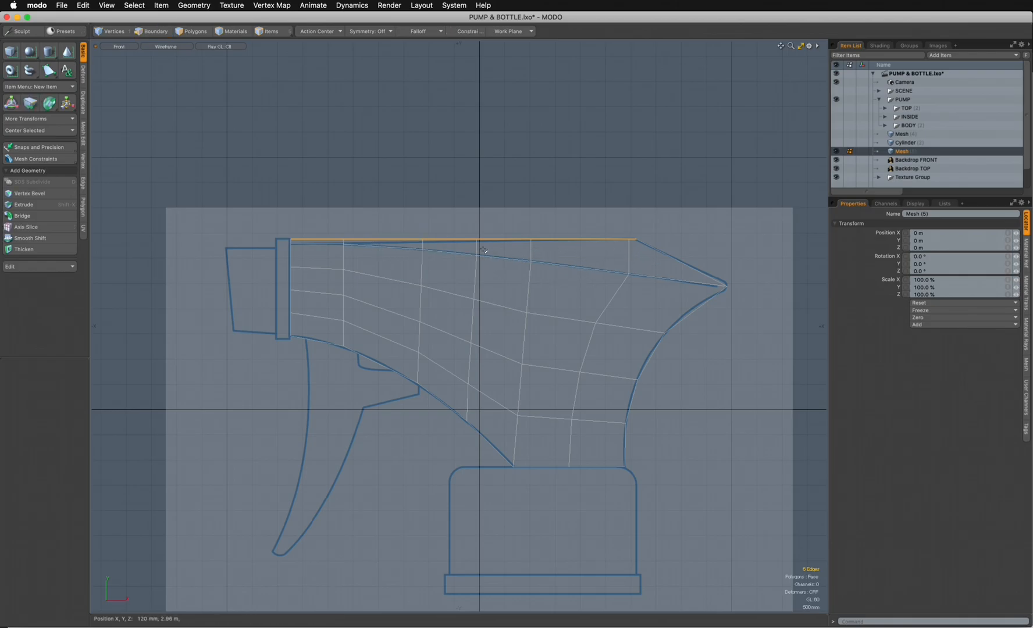
{"action": "key", "text": "ctrl+space"}
{"action": "left_click", "coordinate": [523, 205]}
{"action": "left_click_drag", "start_coordinate": [516, 218], "coordinate": [606, 302], "text": "alt"}
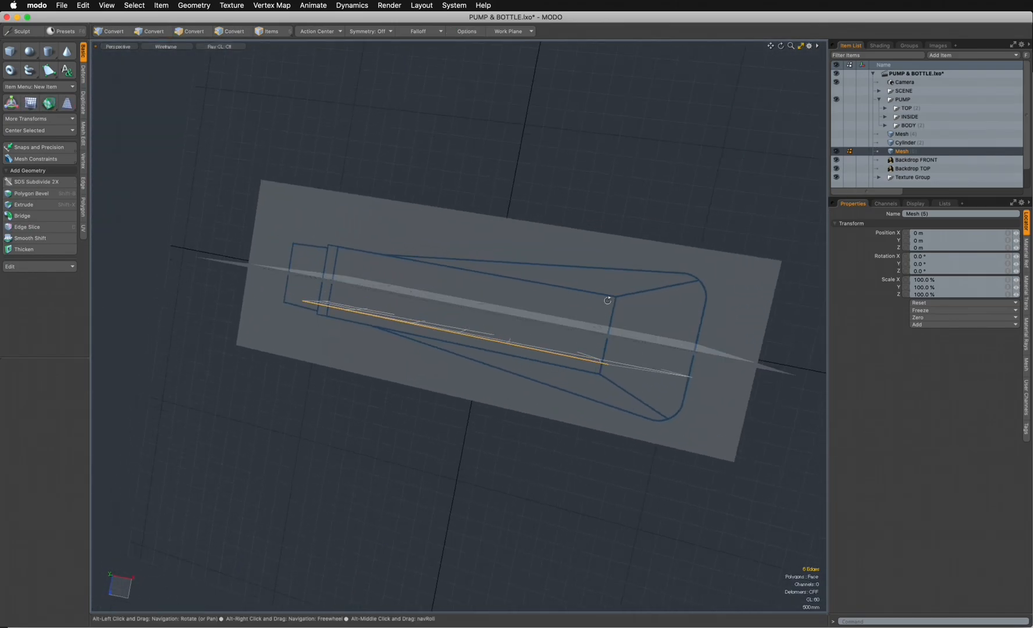
{"action": "left_click_drag", "start_coordinate": [503, 416], "coordinate": [391, 376], "text": "alt"}
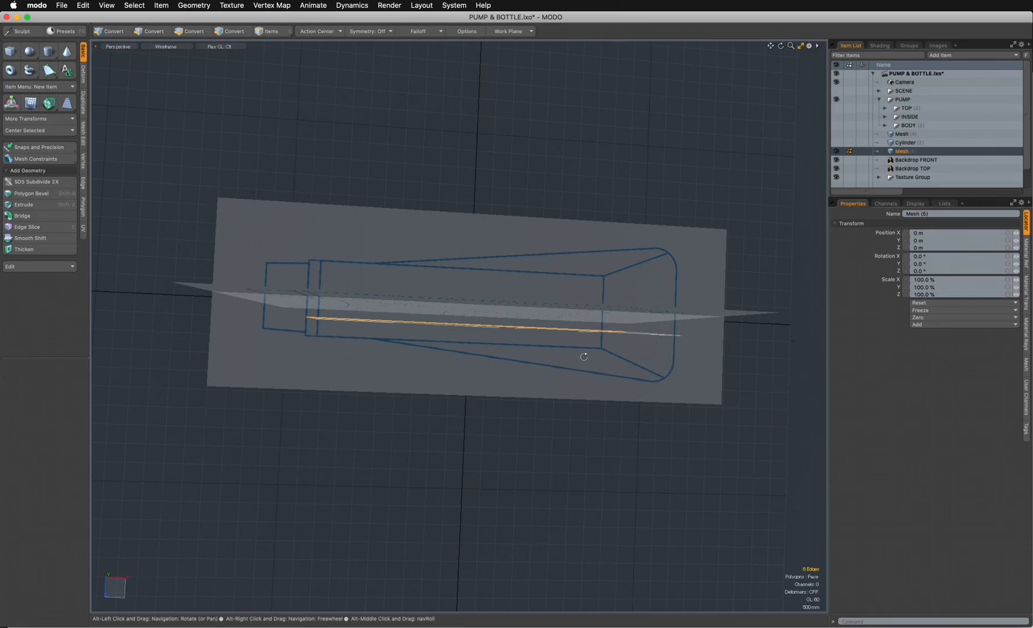
{"action": "left_click_drag", "start_coordinate": [581, 356], "coordinate": [525, 418], "text": "alt"}
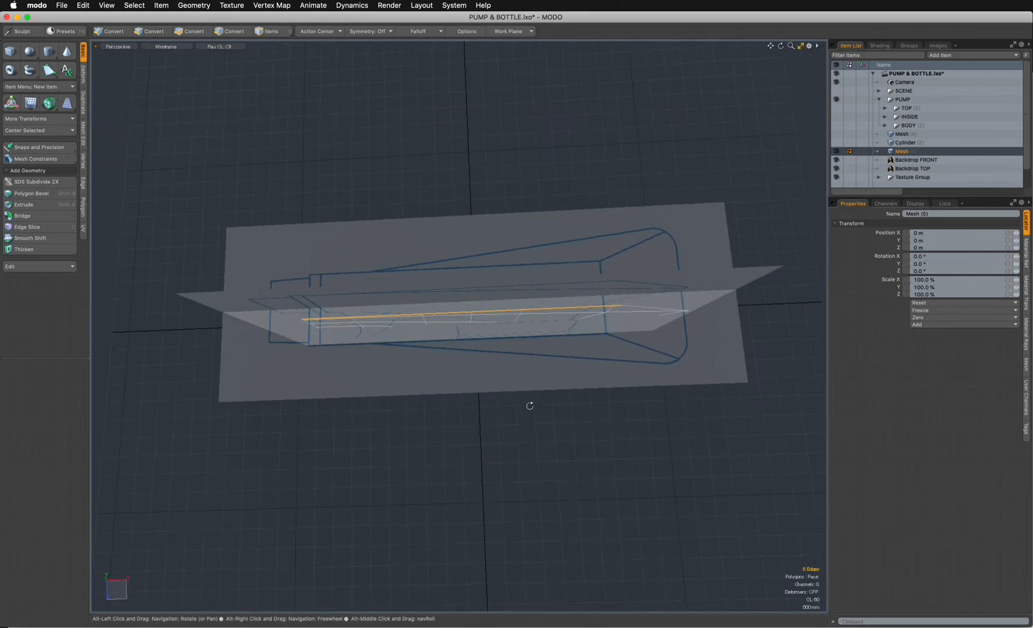
- In the top view, move all the body polygons 400 mm in Z onto the side line of the backdrop
{"action": "key", "text": "ctrl+space"}
{"action": "left_click", "coordinate": [499, 203]}
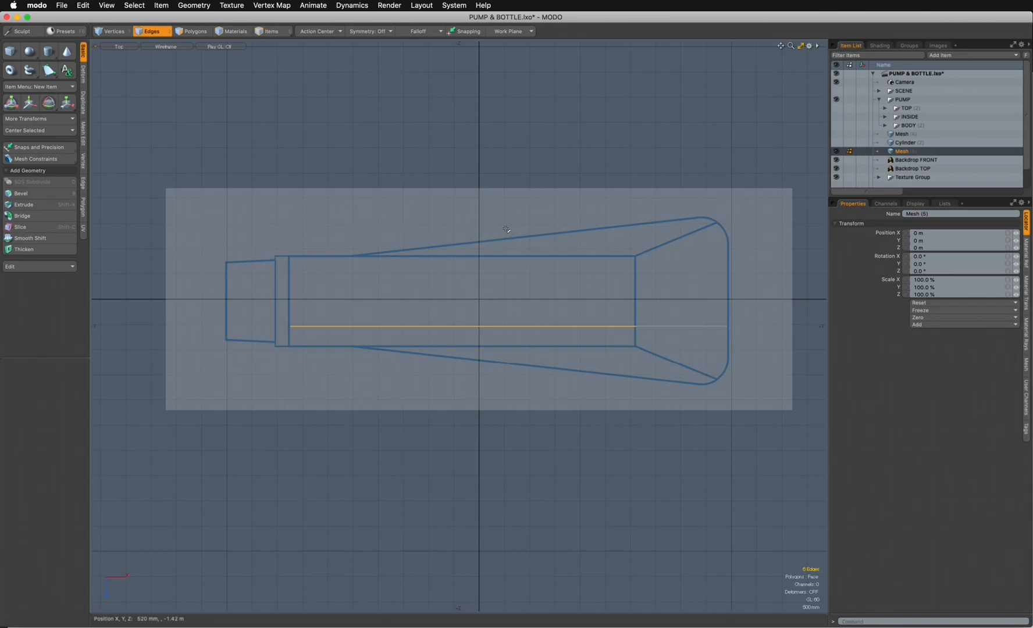
{"action": "left_click", "coordinate": [192, 32]}
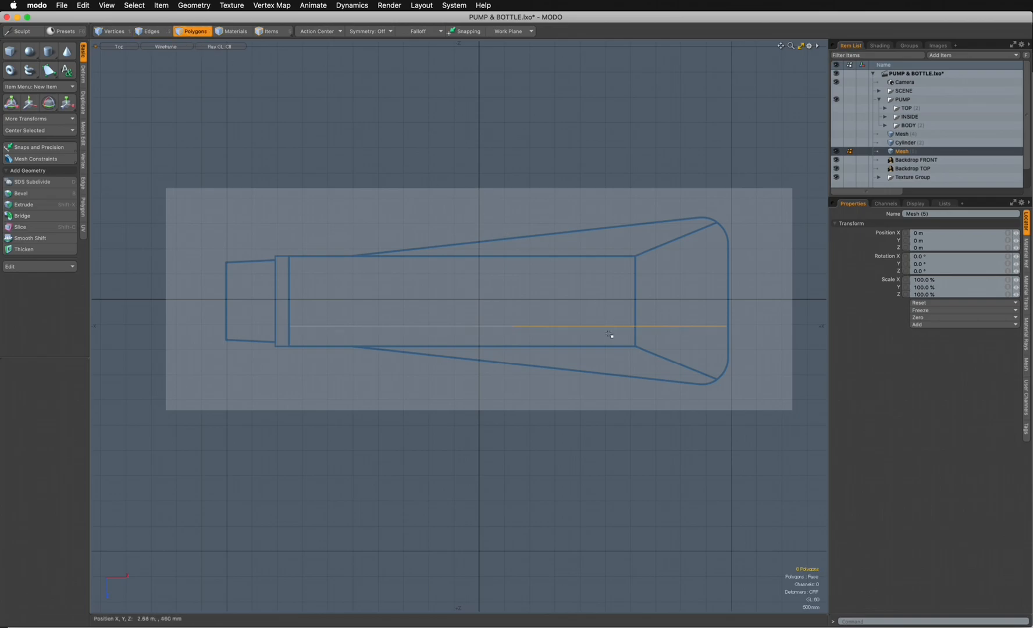
{"action": "key", "text": "w"}
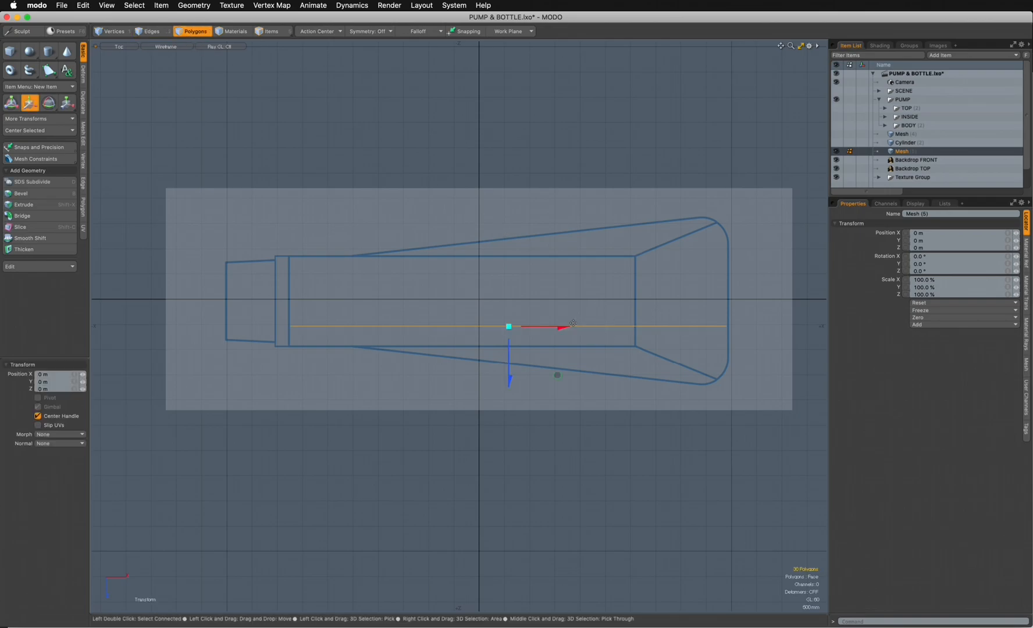
{"action": "left_click_drag", "start_coordinate": [516, 357], "coordinate": [557, 394]}
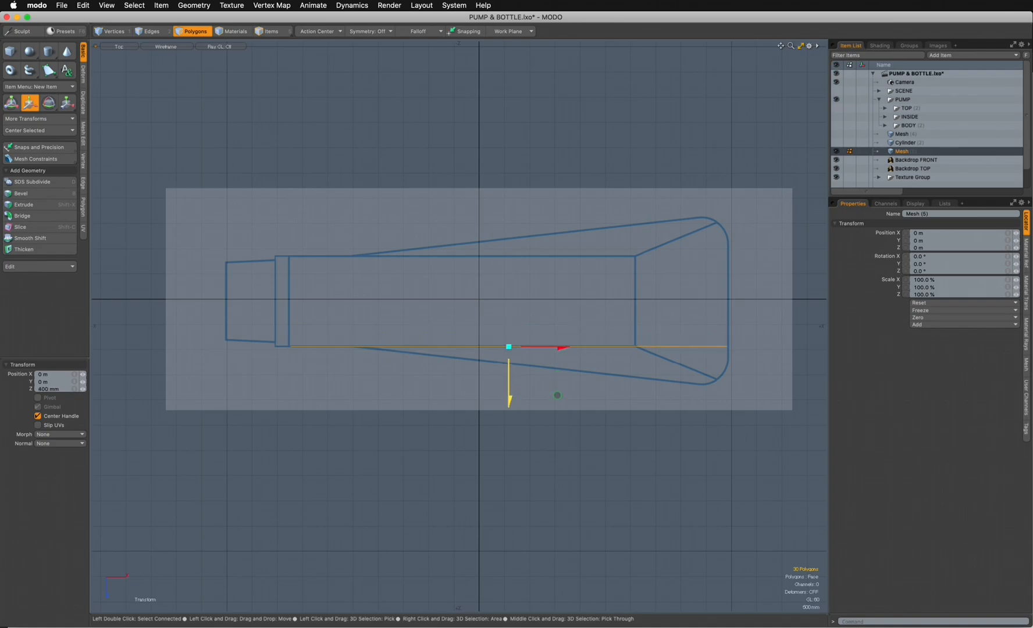
{"action": "key", "text": "space"}
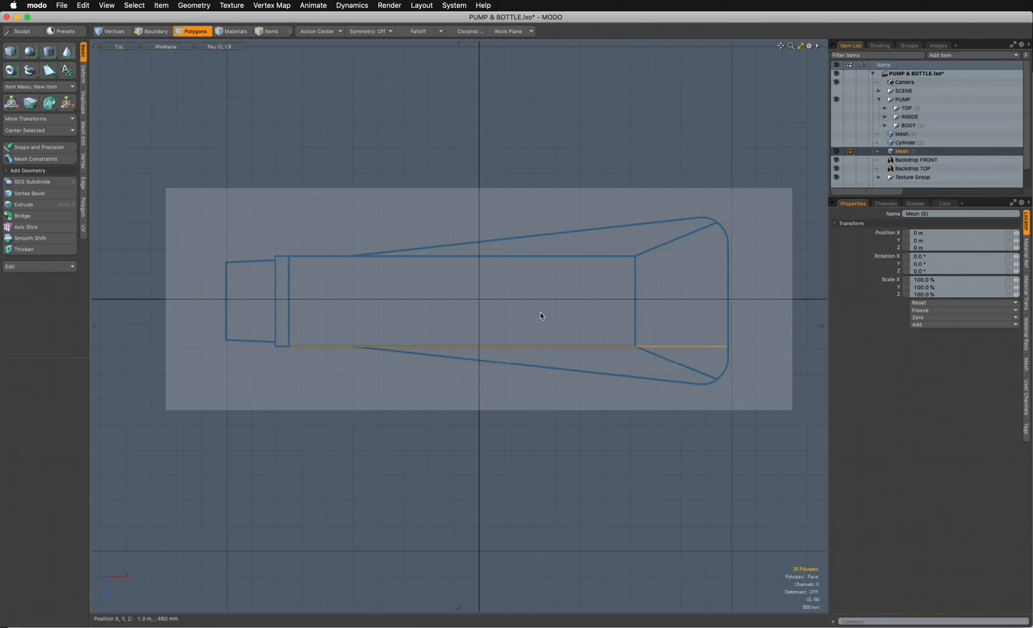
- In perspective, reduce the polygon selection to the body side by leaving out the top row of six polygons
{"action": "key", "text": "ctrl+space"}
{"action": "left_click", "coordinate": [572, 278]}
{"action": "left_click_drag", "start_coordinate": [568, 302], "coordinate": [538, 273], "text": "alt"}
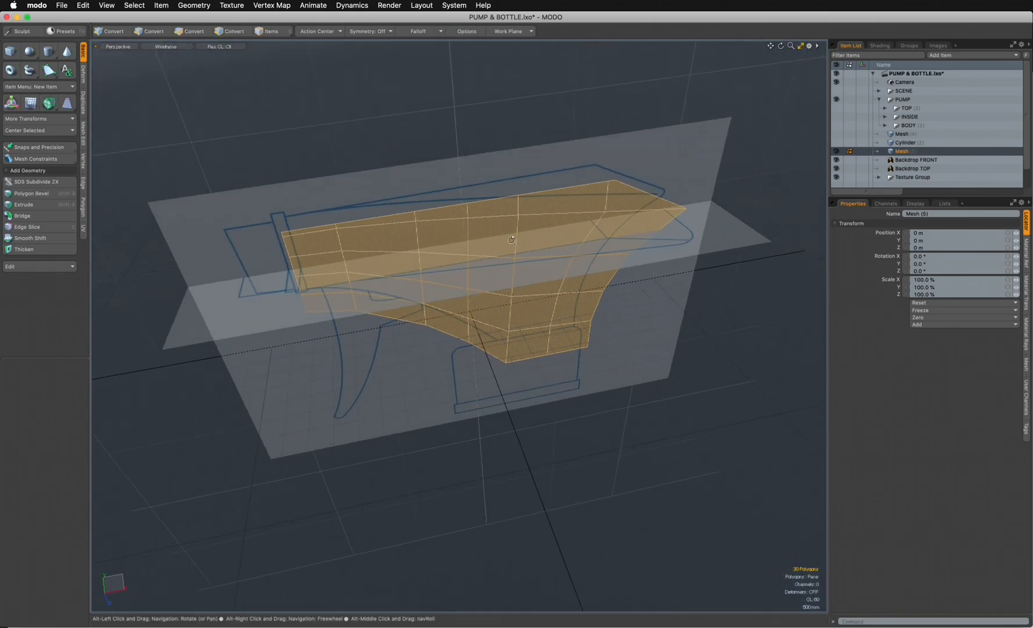
{"action": "left_click", "coordinate": [509, 400]}
{"action": "mouse_move", "coordinate": [599, 341]}
{"action": "left_mouse_down"}
{"action": "mouse_move", "coordinate": [423, 316]}
{"action": "mouse_move", "coordinate": [368, 286]}
{"action": "mouse_move", "coordinate": [361, 269]}
{"action": "mouse_move", "coordinate": [323, 256]}
{"action": "mouse_move", "coordinate": [321, 233]}
{"action": "mouse_move", "coordinate": [374, 221]}
{"action": "mouse_move", "coordinate": [432, 231]}
{"action": "mouse_move", "coordinate": [465, 314]}
{"action": "mouse_move", "coordinate": [495, 264]}
{"action": "mouse_move", "coordinate": [570, 295]}
{"action": "mouse_move", "coordinate": [605, 238]}
{"action": "mouse_move", "coordinate": [570, 326]}
{"action": "mouse_move", "coordinate": [486, 362]}
{"action": "mouse_move", "coordinate": [495, 421]}
{"action": "left_mouse_up"}
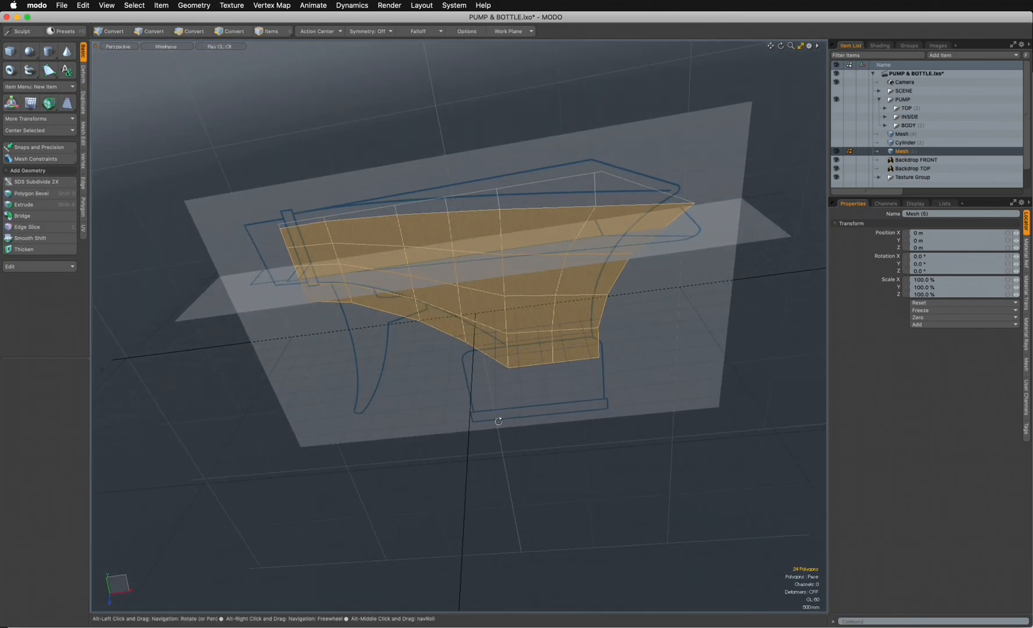
- Add a linear falloff in the top view spanning the body lengthwise, from X 4.96 m at the rear to -3.8 m at the front
{"action": "key", "text": "ctrl+space"}
{"action": "left_click", "coordinate": [492, 218]}
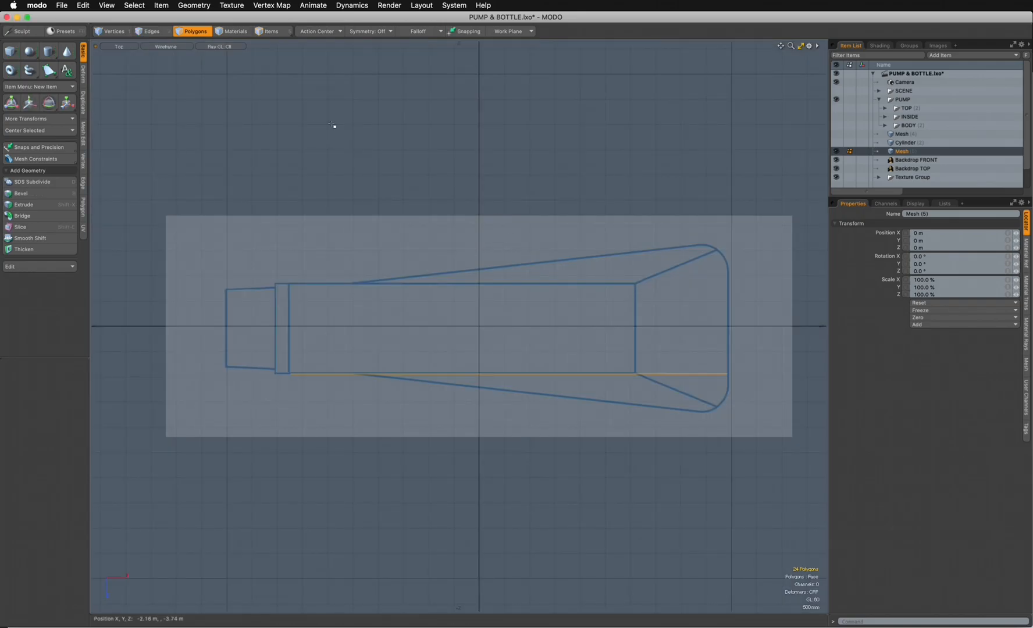
{"action": "left_click", "coordinate": [423, 32]}
{"action": "left_click", "coordinate": [424, 37]}
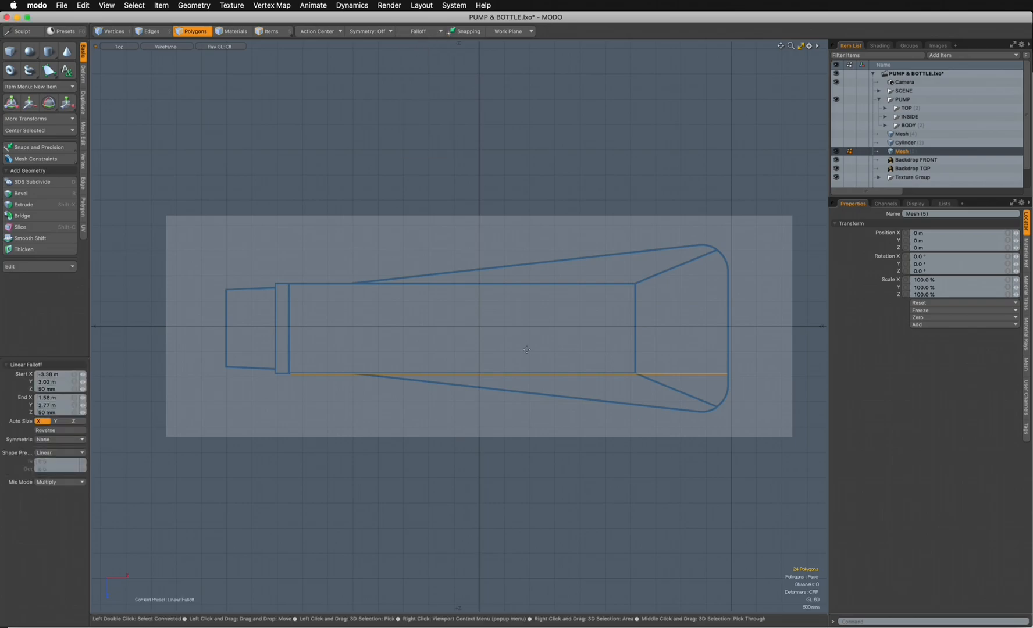
{"action": "left_click_drag", "start_coordinate": [284, 343], "coordinate": [729, 329]}
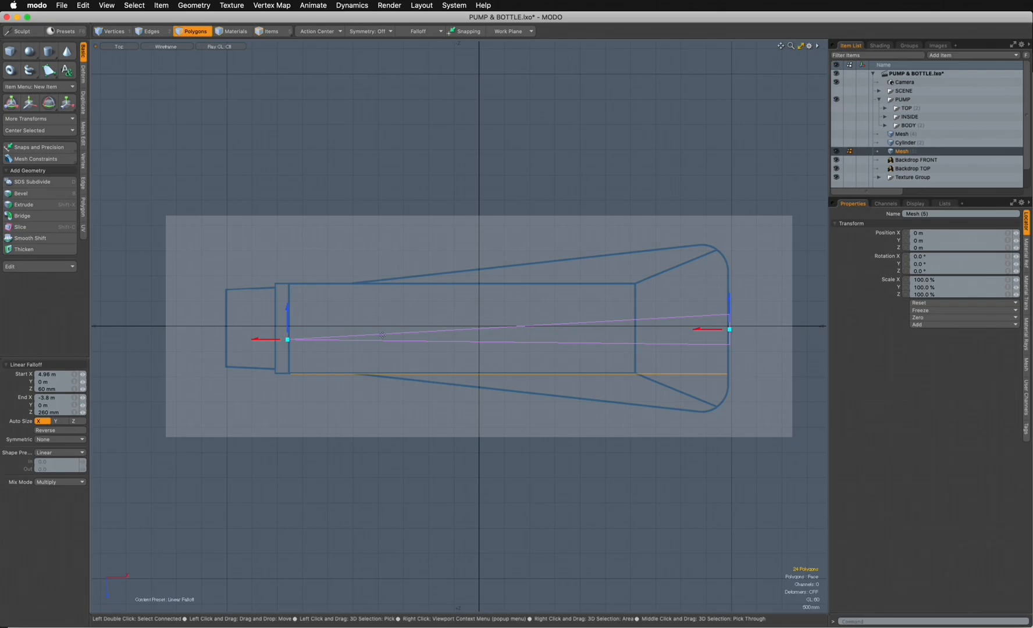
- Move the linear falloff's front end to X -1.96 m and shift the selected side polygons 800 mm in Z to match the backdrop's flared side
{"action": "left_click_drag", "start_coordinate": [267, 343], "coordinate": [374, 311]}
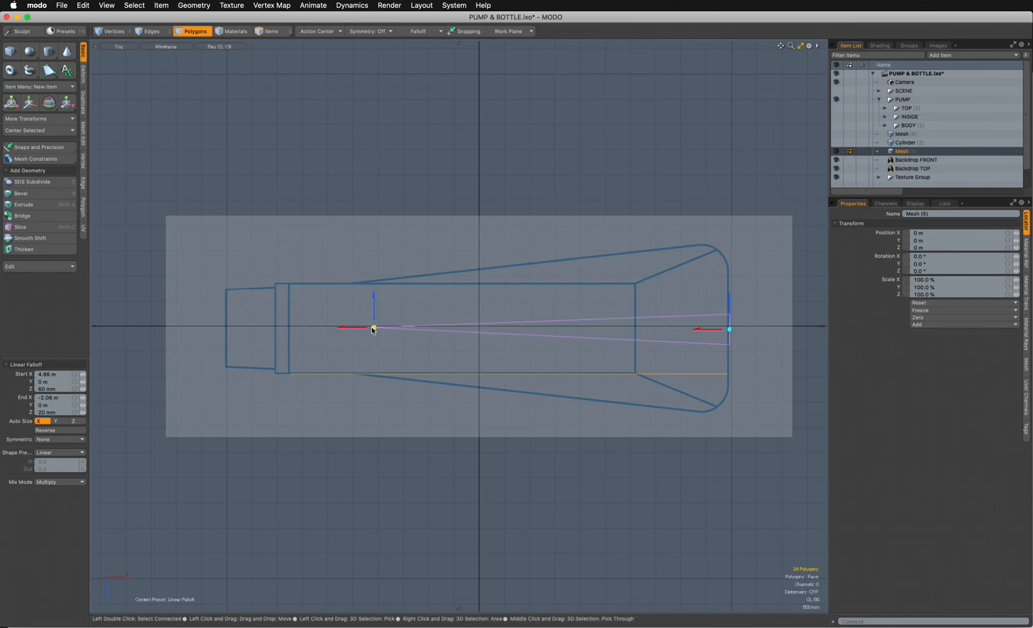
{"action": "left_click_drag", "start_coordinate": [374, 323], "coordinate": [364, 333]}
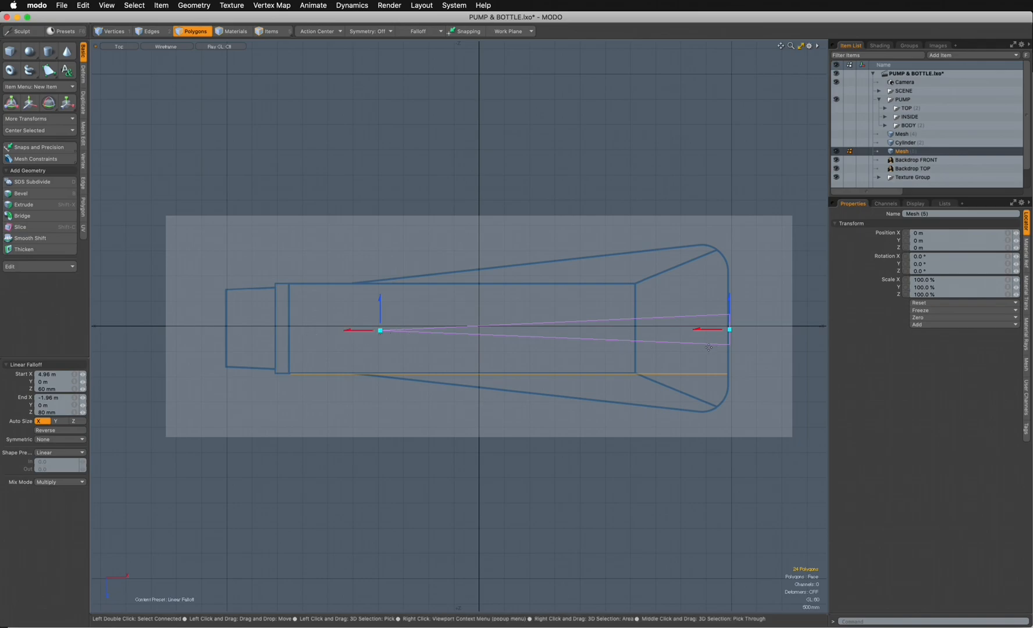
{"action": "key", "text": "w"}
{"action": "left_click_drag", "start_coordinate": [557, 423], "coordinate": [557, 431]}
{"action": "left_click_drag", "start_coordinate": [557, 438], "coordinate": [557, 450]}
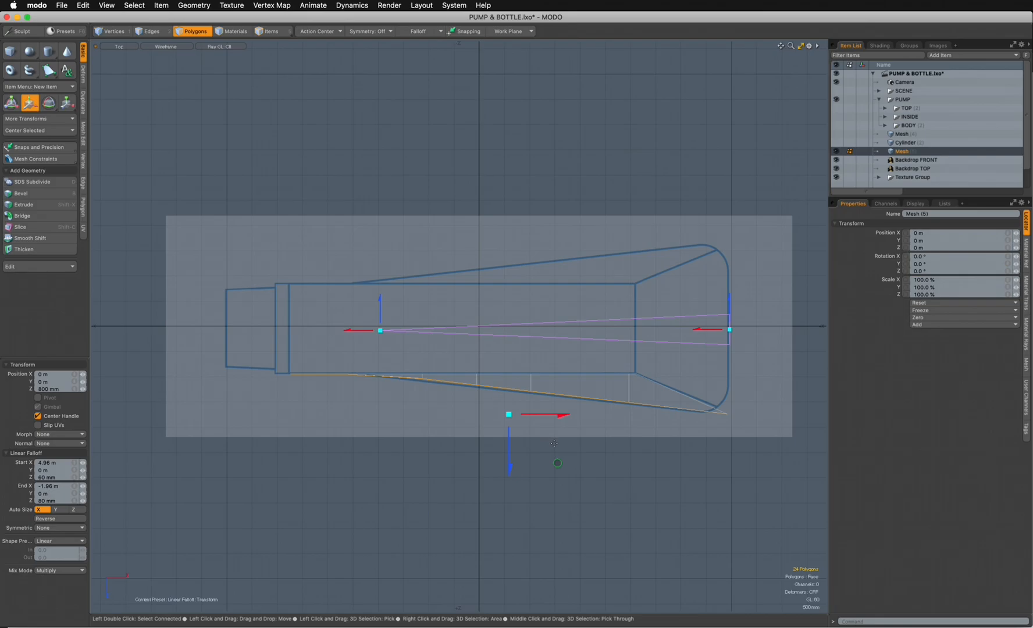
{"action": "key", "text": "space"}
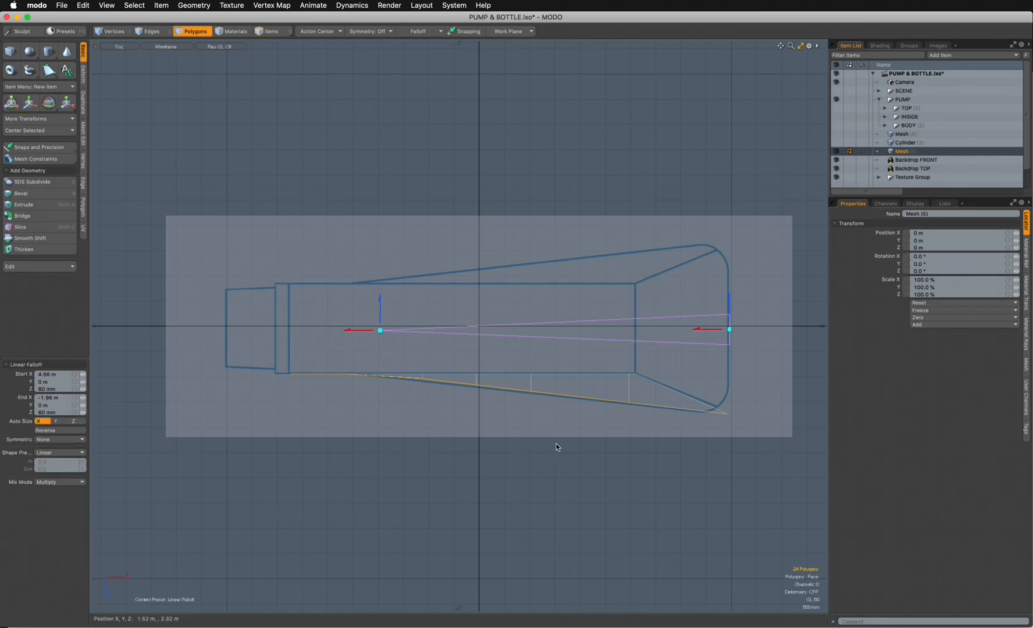
{"action": "key", "text": "space"}
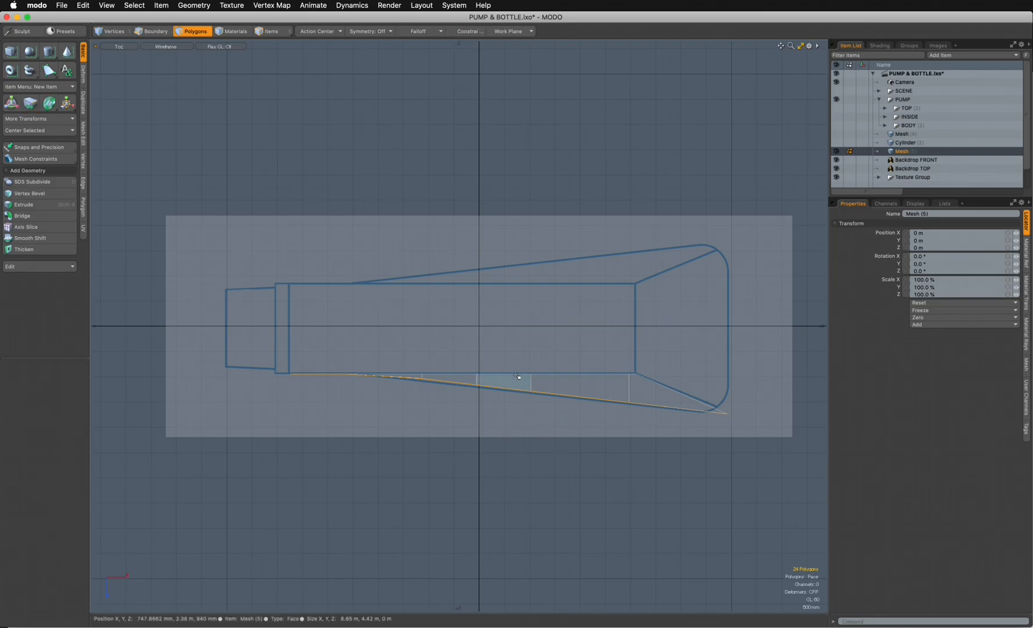
- Show the widened body in perspective with Reflection shading and inspect its side surface
{"action": "key", "text": "ctrl+space"}
{"action": "left_click", "coordinate": [536, 327]}
{"action": "left_click_drag", "start_coordinate": [538, 351], "coordinate": [250, 92], "text": "alt"}
{"action": "left_click", "coordinate": [166, 47]}
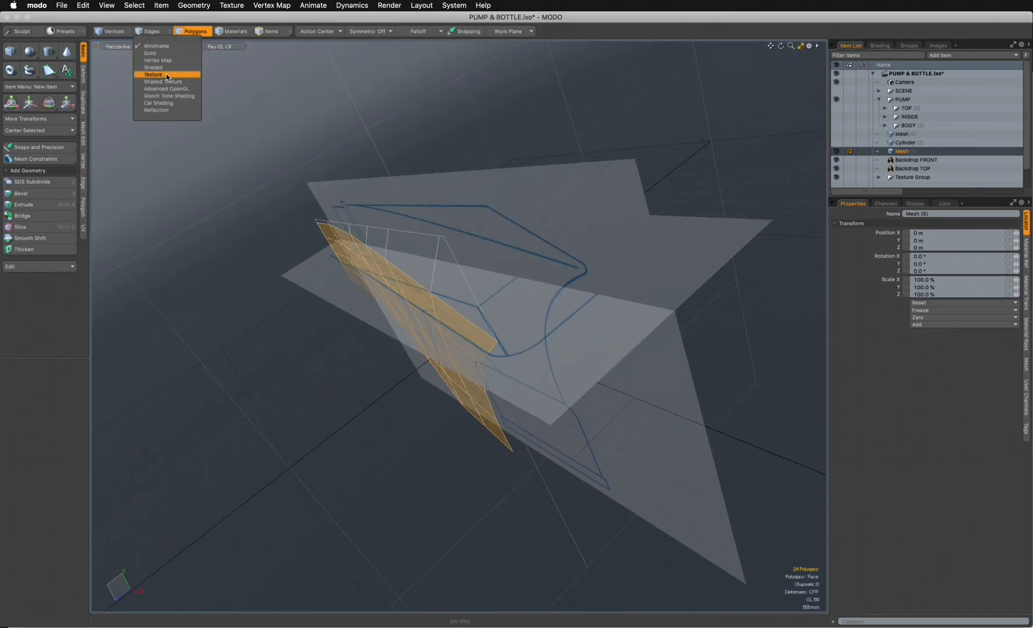
{"action": "left_click", "coordinate": [170, 111]}
{"action": "mouse_move", "coordinate": [326, 334]}
{"action": "left_mouse_down", "text": "alt"}
{"action": "mouse_move", "coordinate": [494, 402]}
{"action": "mouse_move", "coordinate": [434, 401]}
{"action": "mouse_move", "coordinate": [345, 374]}
{"action": "mouse_move", "coordinate": [291, 314]}
{"action": "mouse_move", "coordinate": [558, 224]}
{"action": "mouse_move", "coordinate": [529, 268]}
{"action": "mouse_move", "coordinate": [540, 299]}
{"action": "mouse_move", "coordinate": [547, 277]}
{"action": "mouse_move", "coordinate": [412, 382]}
{"action": "mouse_move", "coordinate": [603, 453]}
{"action": "mouse_move", "coordinate": [447, 444]}
{"action": "mouse_move", "coordinate": [524, 412]}
{"action": "mouse_move", "coordinate": [580, 424]}
{"action": "mouse_move", "coordinate": [526, 504]}
{"action": "left_mouse_up", "text": "alt"}
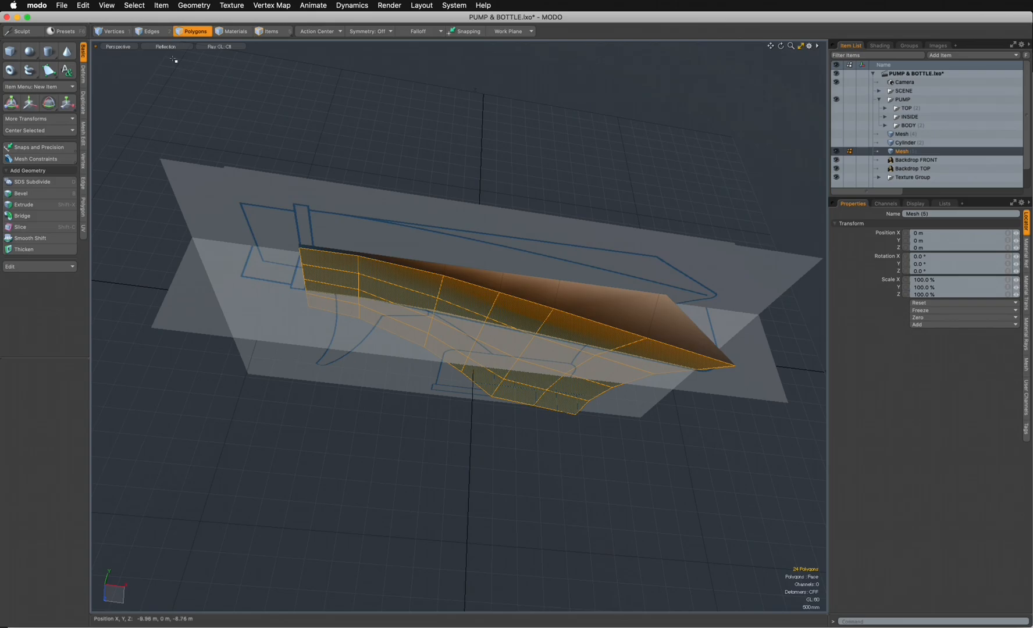
- In the top view, extend the selected top edges of the body about -920 mm in Z, up to the centre line
{"action": "left_click", "coordinate": [150, 32]}
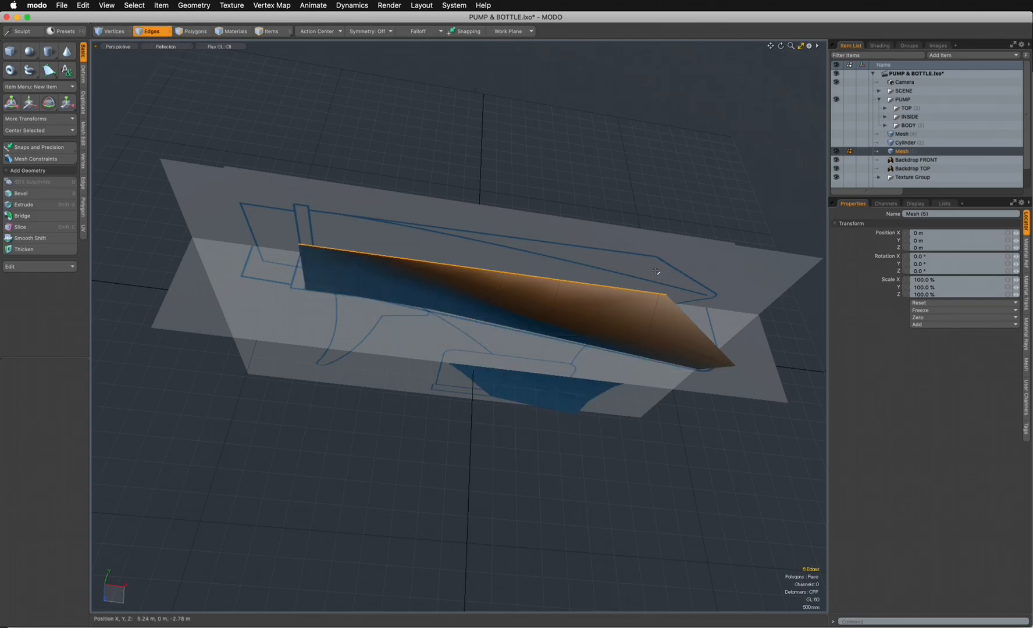
{"action": "key", "text": "grave"}
{"action": "left_click", "coordinate": [540, 196]}
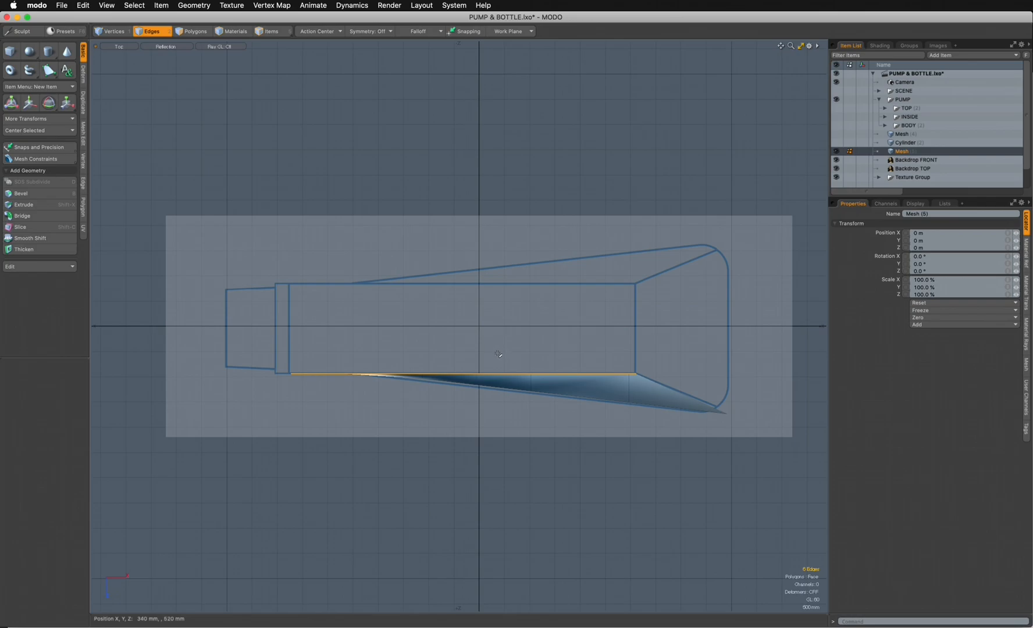
{"action": "key", "text": "shift+x"}
{"action": "left_click", "coordinate": [464, 375]}
{"action": "left_click_drag", "start_coordinate": [463, 425], "coordinate": [464, 377]}
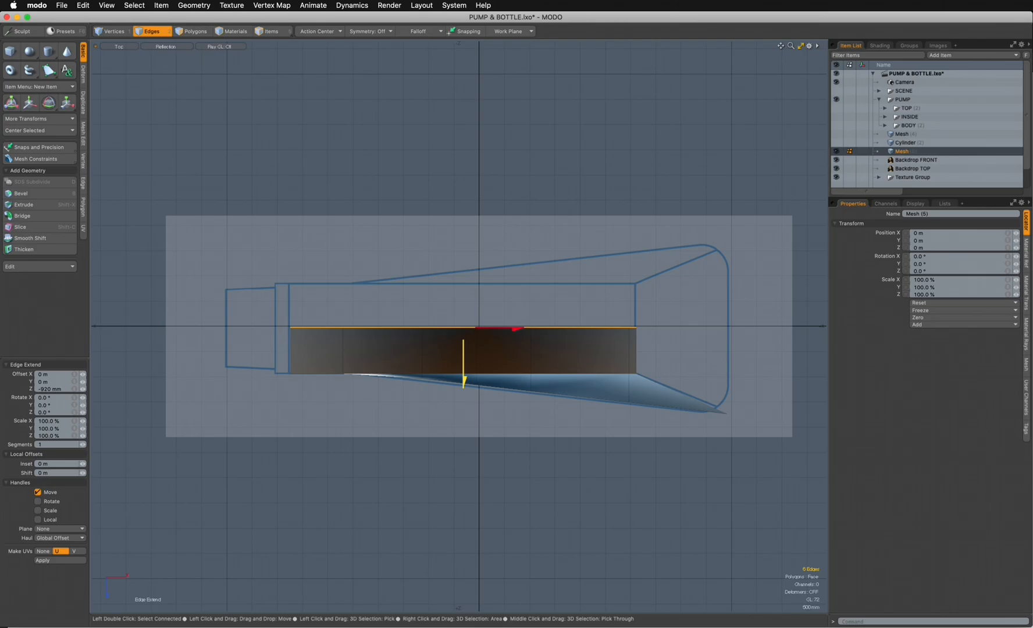
{"action": "key", "text": "w"}
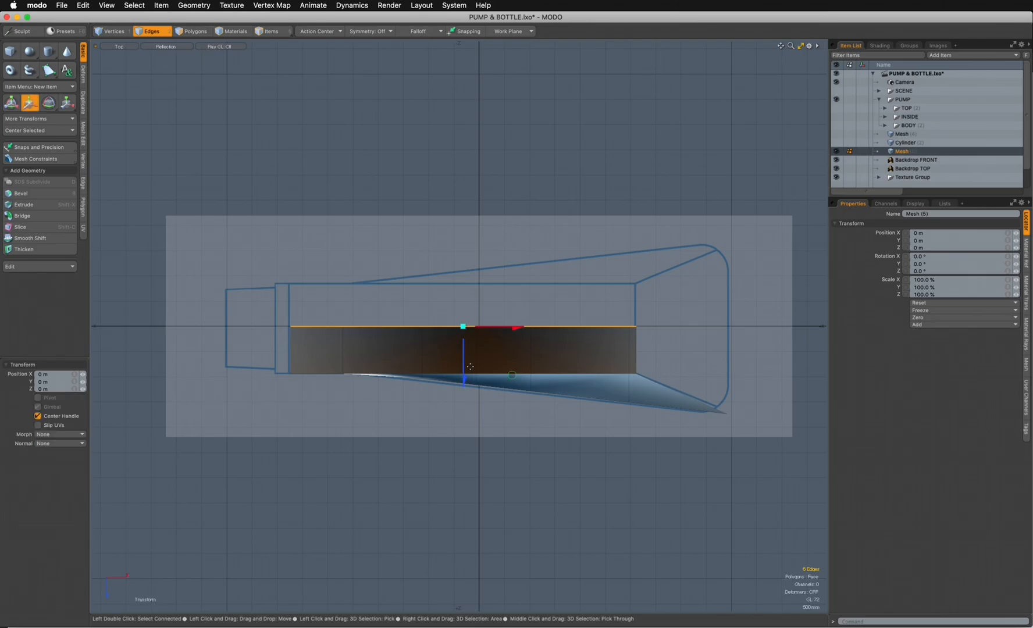
- In perspective, clear the edge selection, hide Backdrop FRONT and Backdrop TOP, and inspect the body half with its new top strip
{"action": "key", "text": "ctrl+space"}
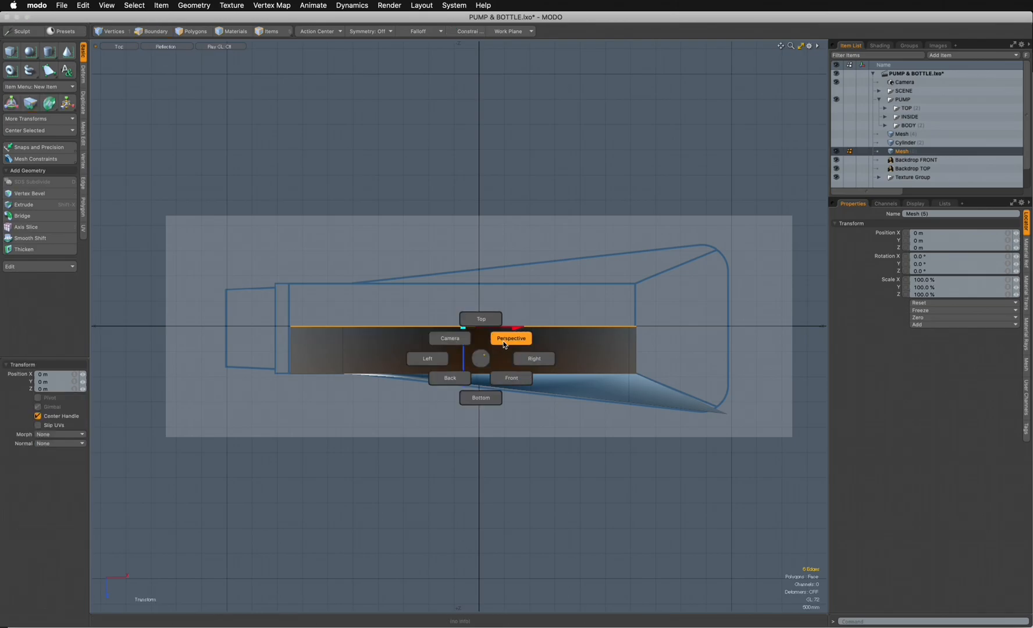
{"action": "left_click", "coordinate": [503, 344]}
{"action": "left_click_drag", "start_coordinate": [504, 346], "coordinate": [361, 361], "text": "alt"}
{"action": "mouse_move", "coordinate": [562, 422]}
{"action": "left_mouse_down", "text": "alt"}
{"action": "mouse_move", "coordinate": [555, 397]}
{"action": "mouse_move", "coordinate": [599, 459]}
{"action": "mouse_move", "coordinate": [418, 454]}
{"action": "mouse_move", "coordinate": [372, 407]}
{"action": "mouse_move", "coordinate": [466, 418]}
{"action": "mouse_move", "coordinate": [527, 410]}
{"action": "mouse_move", "coordinate": [581, 360]}
{"action": "mouse_move", "coordinate": [487, 410]}
{"action": "mouse_move", "coordinate": [344, 390]}
{"action": "mouse_move", "coordinate": [669, 281]}
{"action": "mouse_move", "coordinate": [615, 432]}
{"action": "mouse_move", "coordinate": [639, 295]}
{"action": "mouse_move", "coordinate": [472, 413]}
{"action": "left_mouse_up", "text": "alt"}
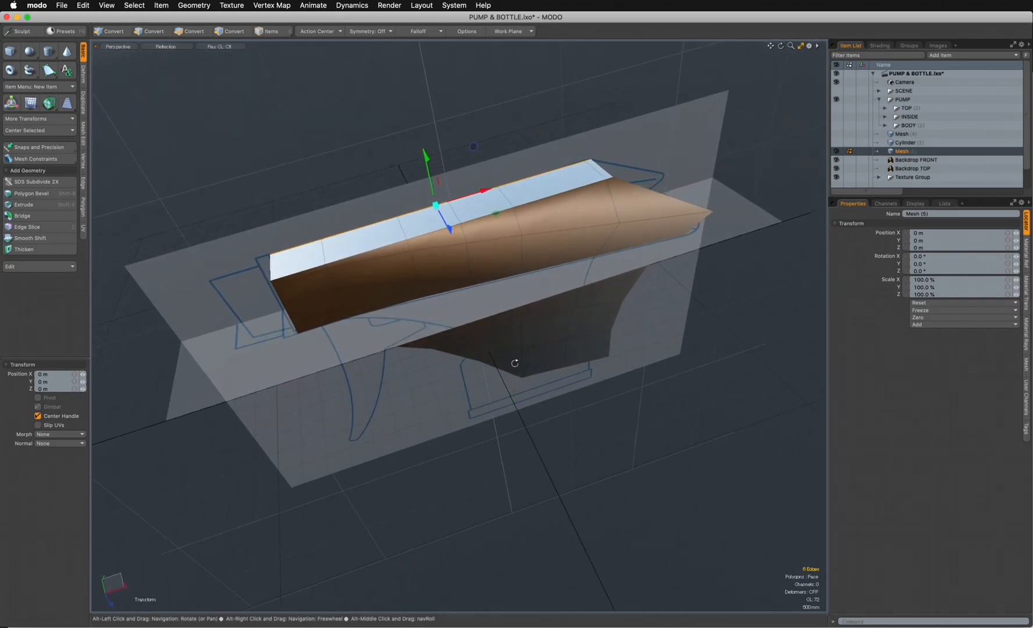
{"action": "left_click", "coordinate": [186, 32]}
{"action": "left_click_drag", "start_coordinate": [552, 313], "coordinate": [568, 329], "text": "alt"}
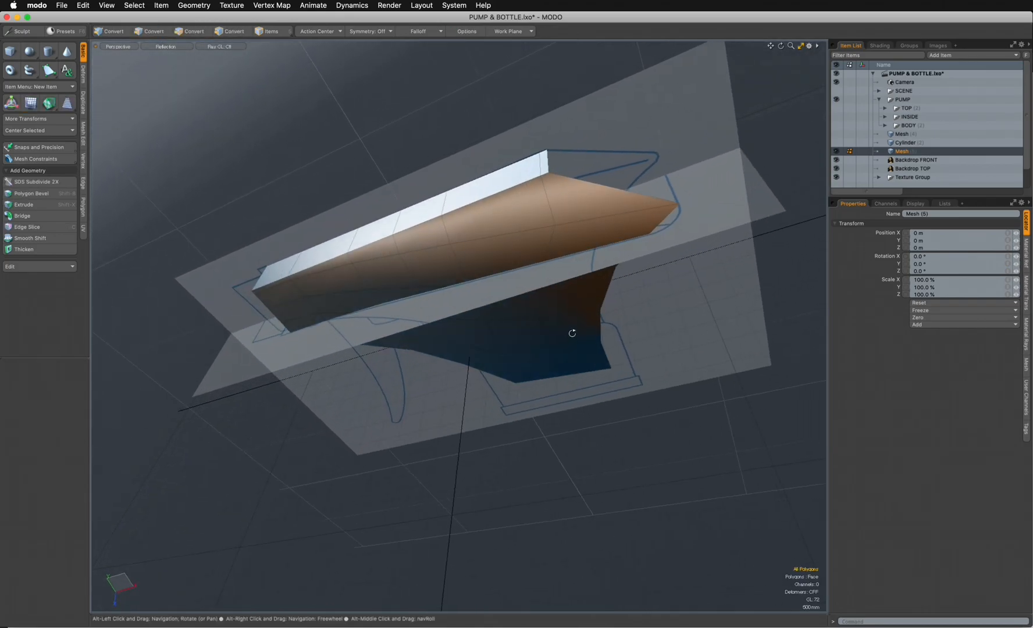
{"action": "left_click", "coordinate": [836, 167]}
{"action": "left_click", "coordinate": [837, 168]}
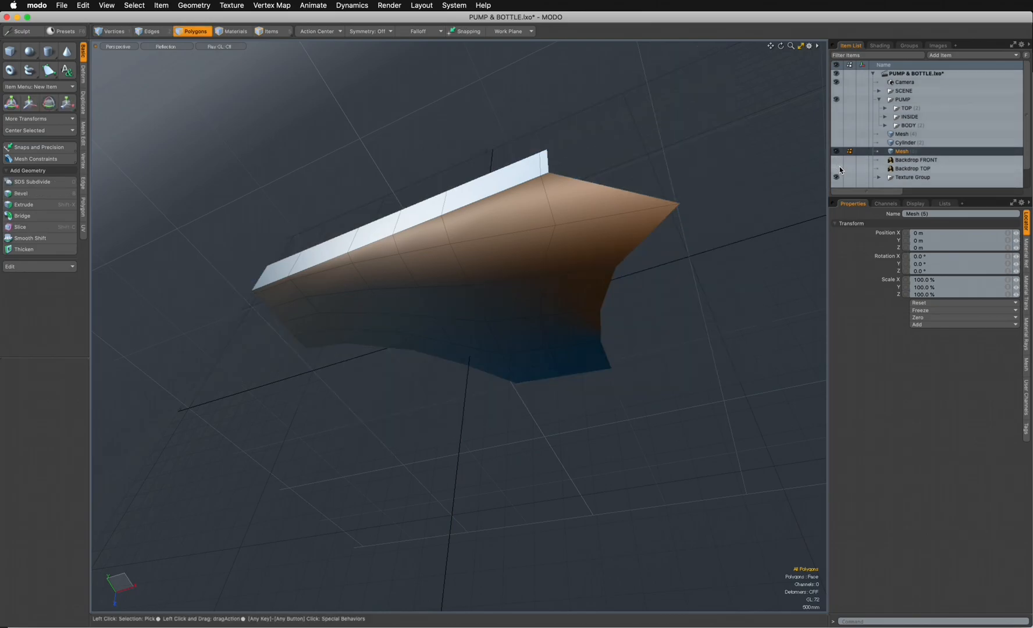
{"action": "left_click_drag", "start_coordinate": [468, 450], "coordinate": [499, 417], "text": "alt"}
- In the wireframe top view, mirror the body half across the Z axis at the centre line
{"action": "key", "text": "ctrl+space"}
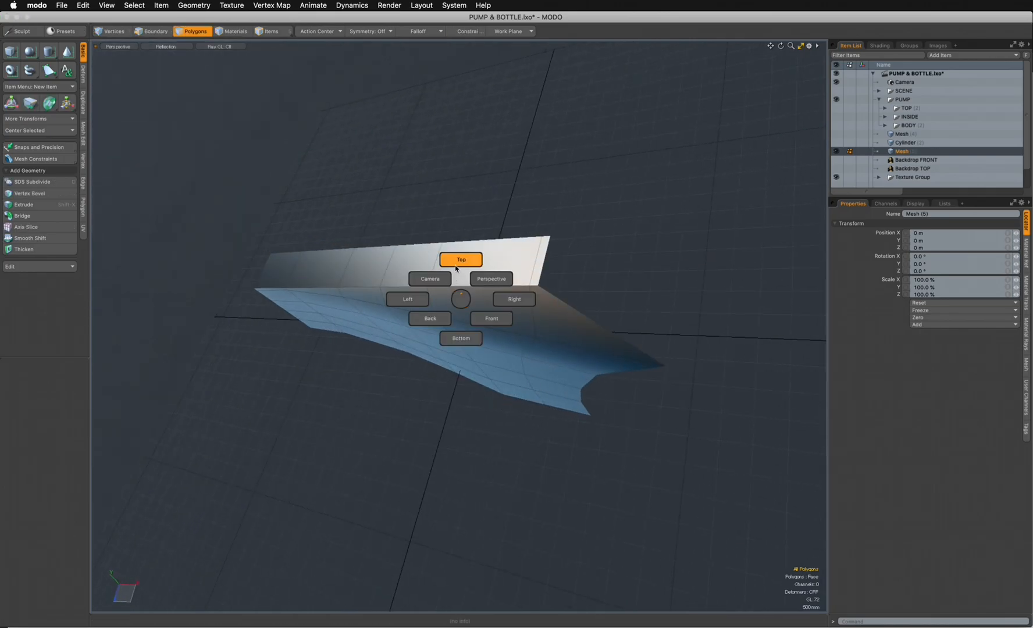
{"action": "left_click", "coordinate": [462, 269]}
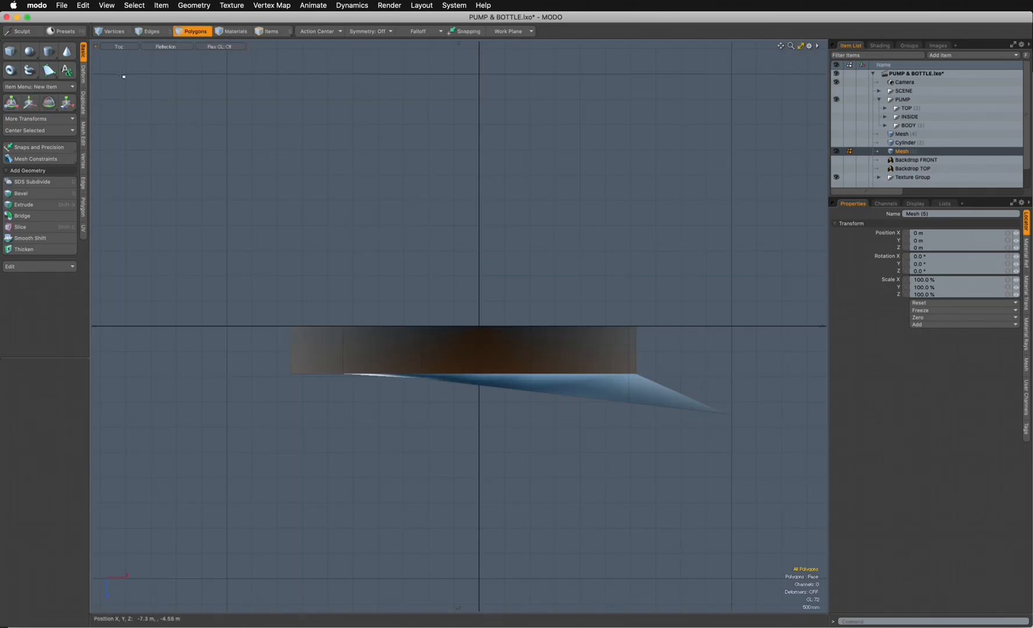
{"action": "left_click", "coordinate": [164, 46]}
{"action": "left_click", "coordinate": [158, 46]}
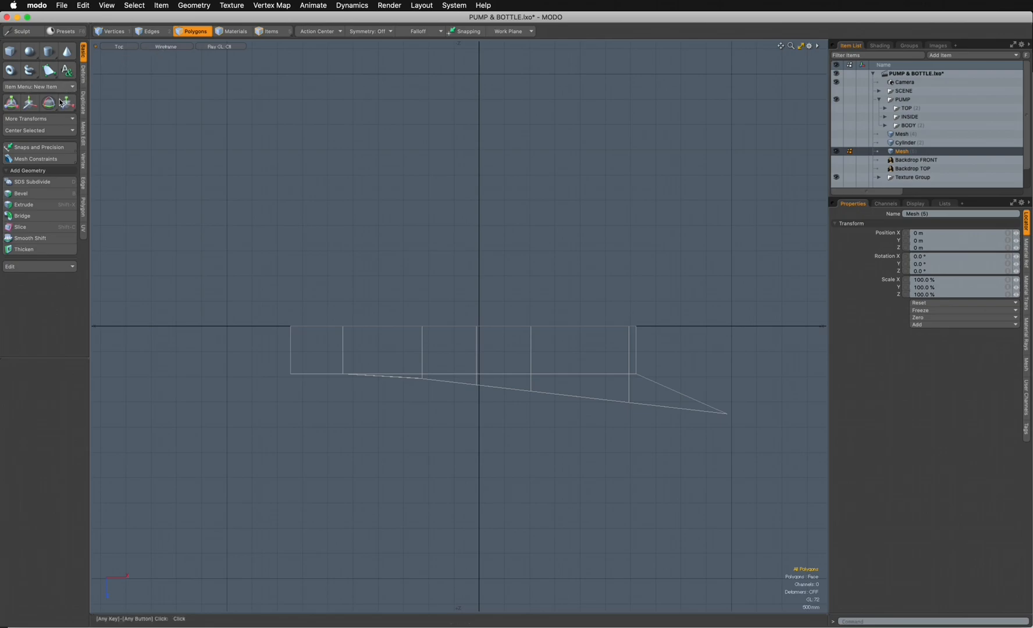
{"action": "left_click", "coordinate": [82, 105]}
{"action": "left_click", "coordinate": [35, 68]}
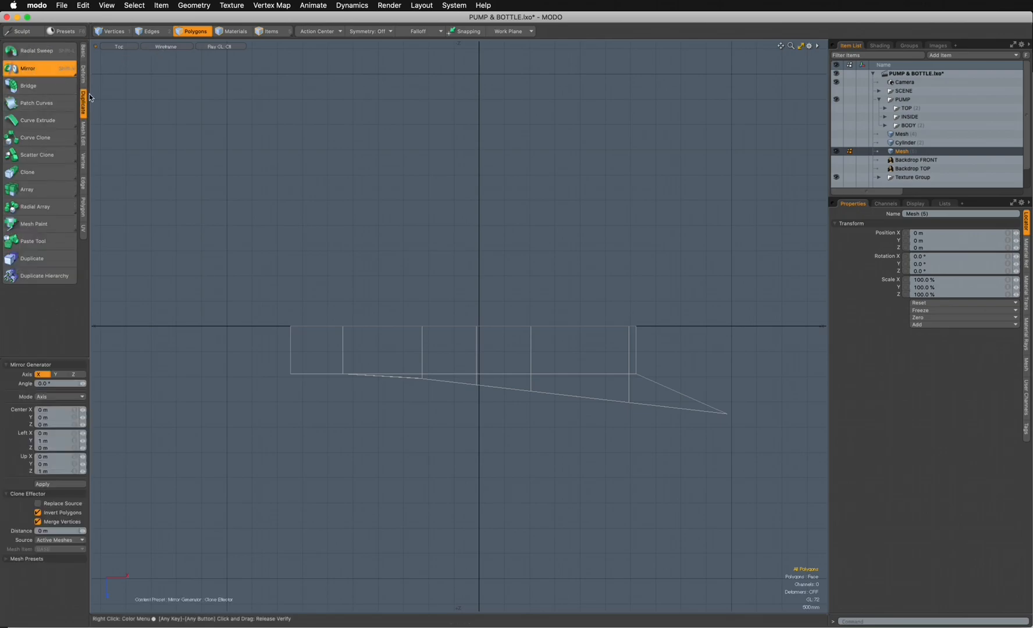
{"action": "left_click_drag", "start_coordinate": [400, 327], "coordinate": [400, 576]}
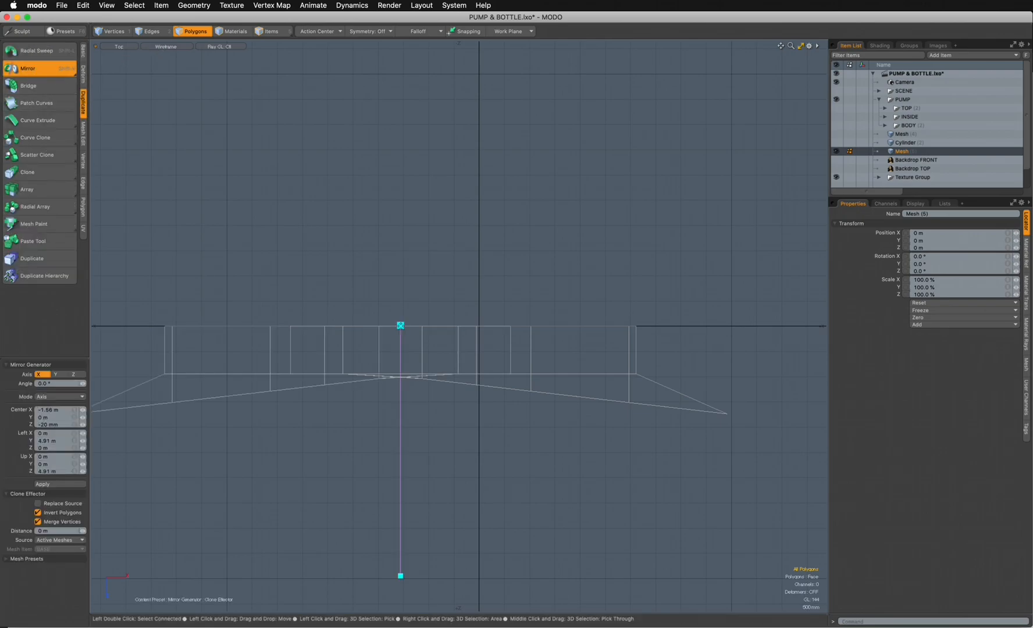
{"action": "left_click", "coordinate": [77, 375]}
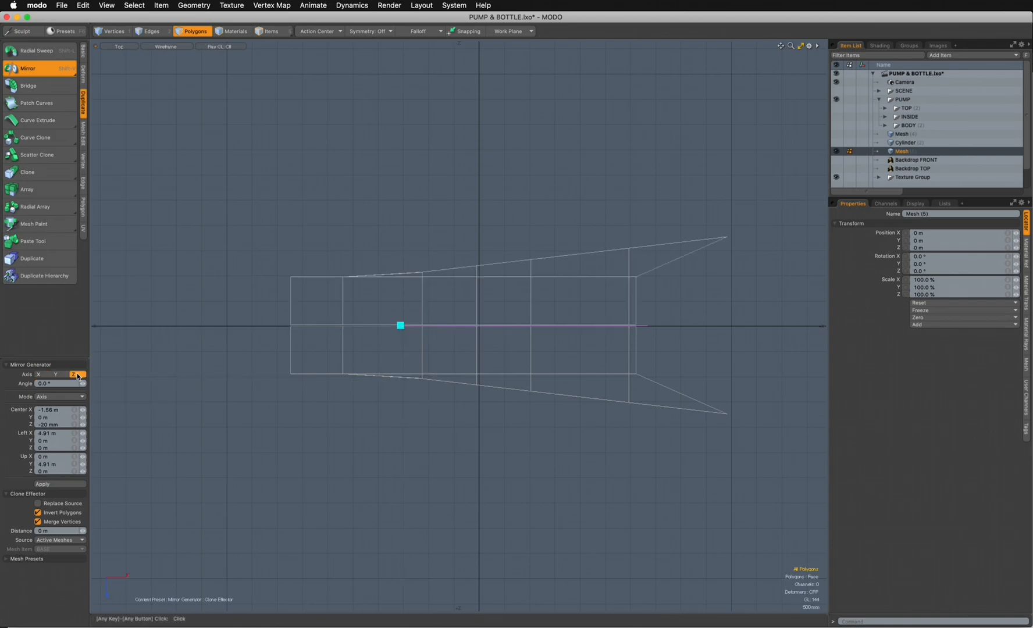
- Fine-tune the mirror centre on the centre line and set the vertex merge distance to 7.8 mm
{"action": "scroll", "coordinate": [370, 336], "scroll_direction": "up", "scroll_amount": 5}
{"action": "left_click_drag", "start_coordinate": [459, 310], "coordinate": [505, 309], "text": "alt"}
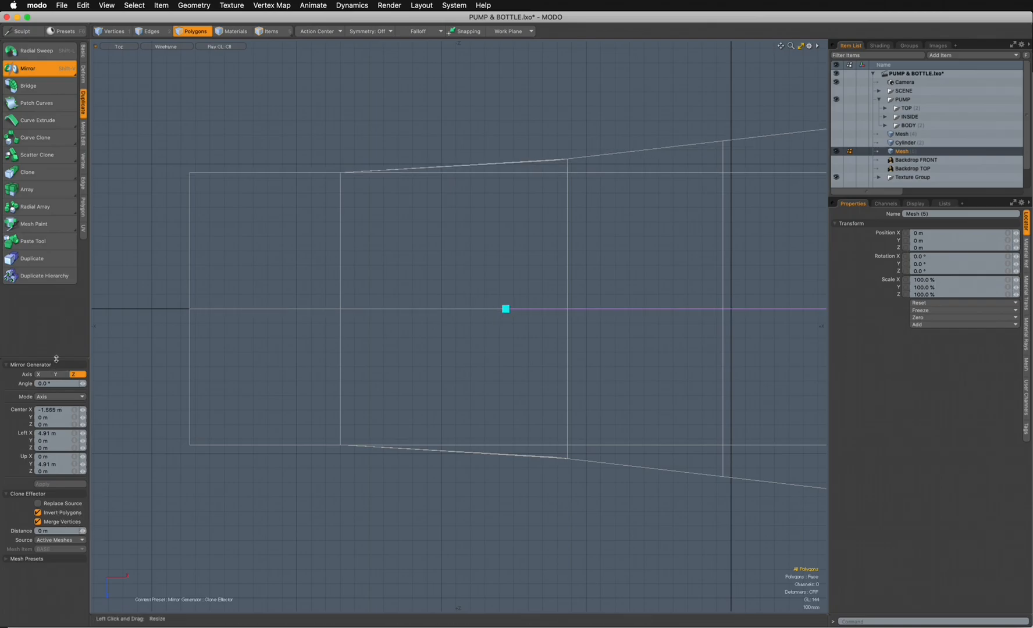
{"action": "left_click_drag", "start_coordinate": [56, 358], "coordinate": [56, 338]}
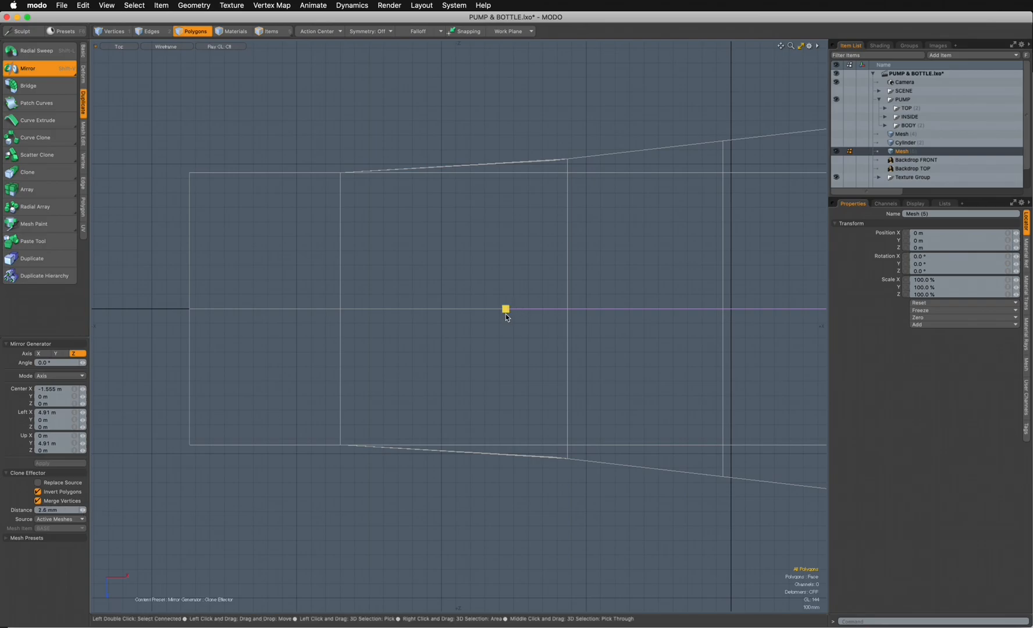
{"action": "mouse_move", "coordinate": [505, 314]}
{"action": "left_mouse_down", "text": "ctrl+alt"}
{"action": "mouse_move", "coordinate": [597, 295]}
{"action": "mouse_move", "coordinate": [511, 302]}
{"action": "left_mouse_up", "text": "ctrl+alt"}
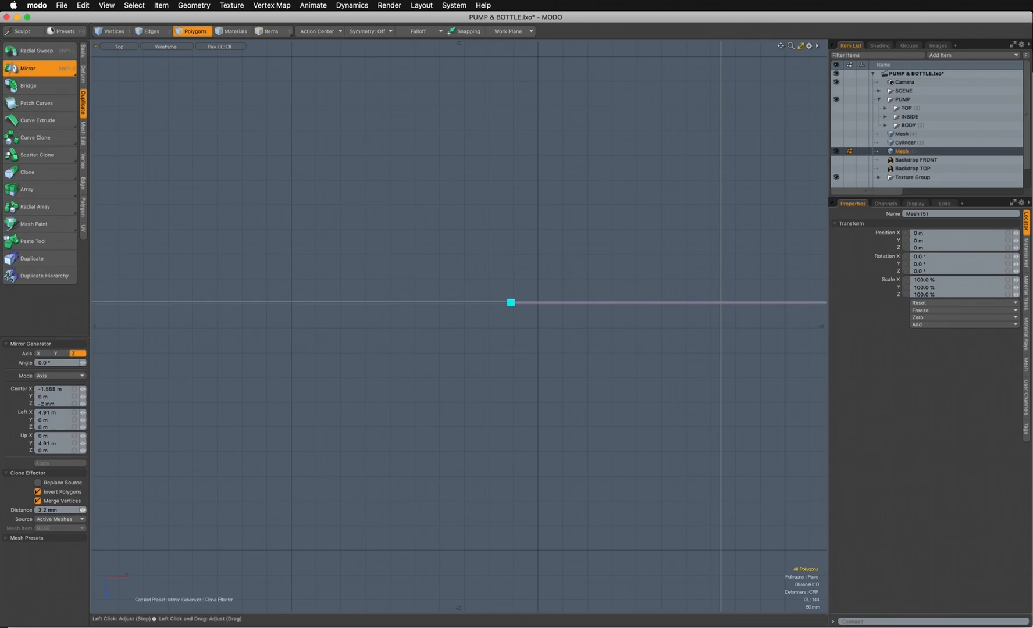
{"action": "left_click_drag", "start_coordinate": [451, 383], "coordinate": [311, 376], "text": "ctrl+alt"}
{"action": "left_click_drag", "start_coordinate": [523, 386], "coordinate": [354, 387], "text": "alt"}
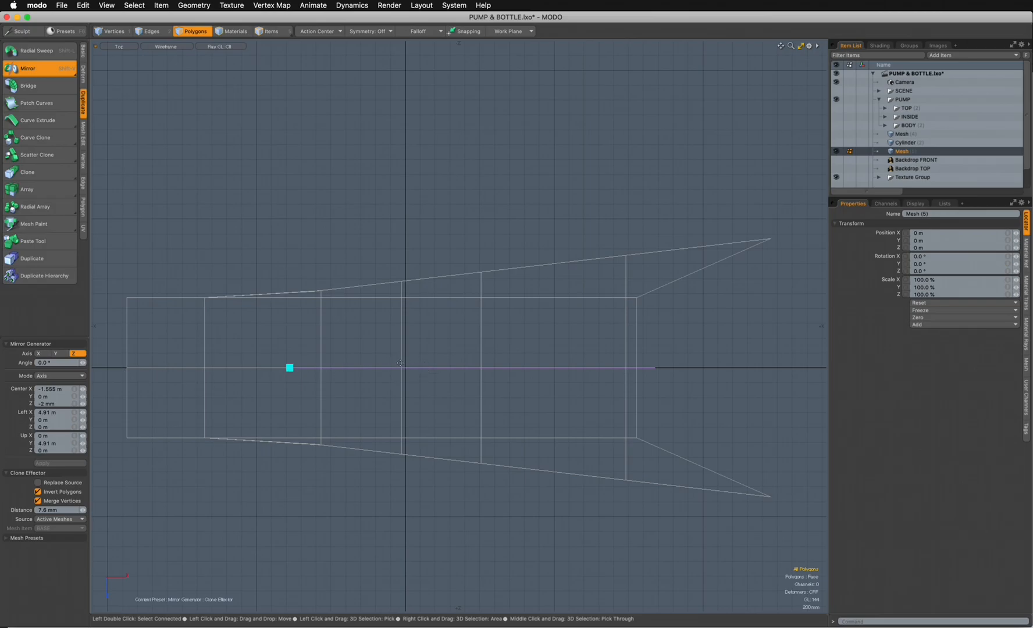
{"action": "key", "text": "q"}
- Show the mirrored body in perspective with Reflection shading and turn it to the open rear end
{"action": "key", "text": "ctrl+space"}
{"action": "left_click", "coordinate": [479, 234]}
{"action": "left_click_drag", "start_coordinate": [469, 283], "coordinate": [232, 109], "text": "alt"}
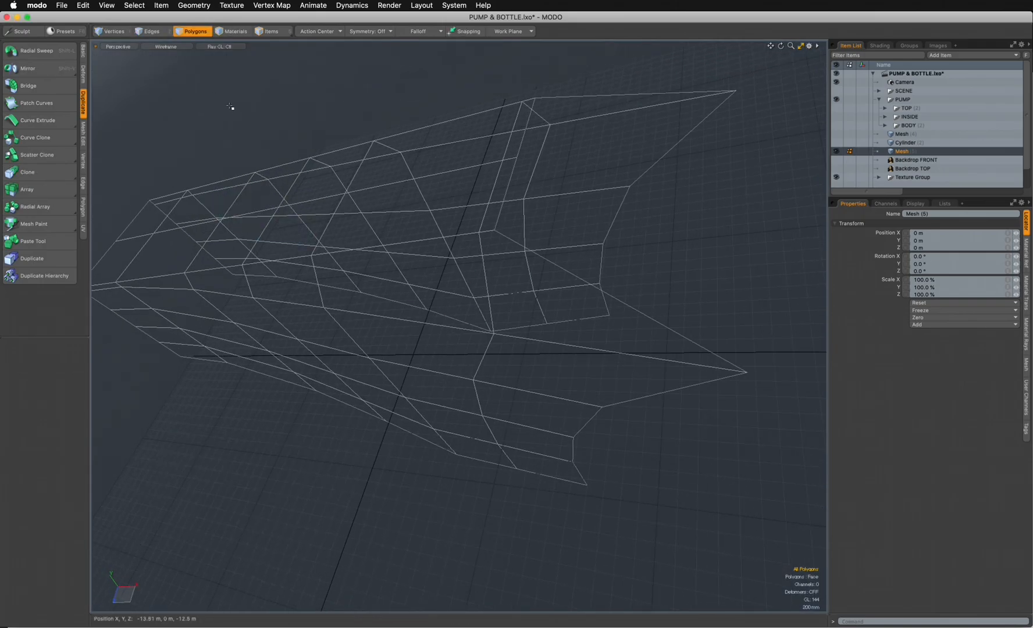
{"action": "left_click", "coordinate": [166, 47]}
{"action": "left_click", "coordinate": [168, 106]}
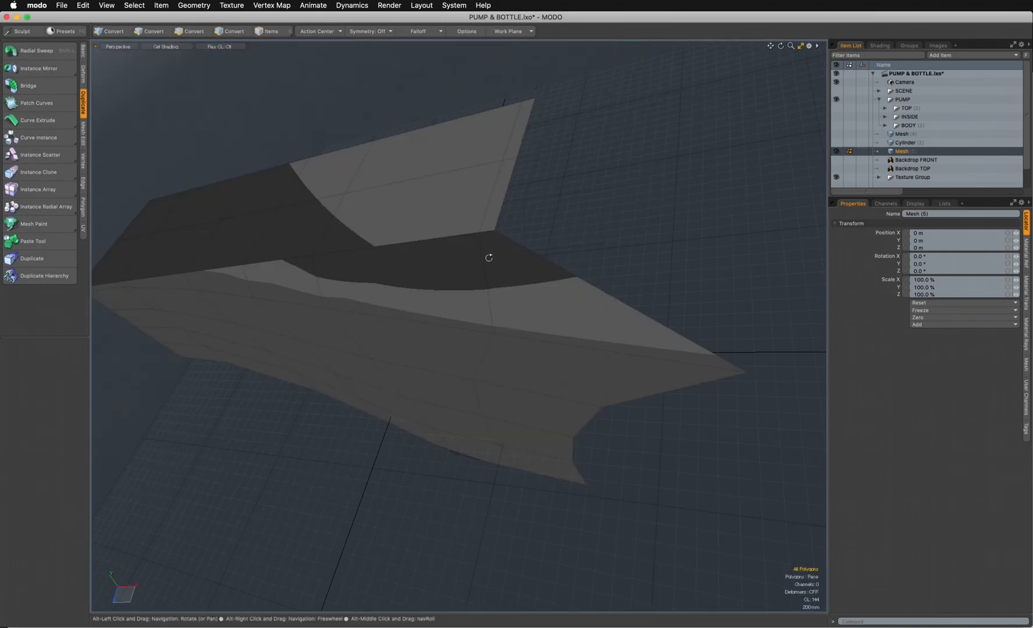
{"action": "left_click", "coordinate": [173, 46]}
{"action": "left_click", "coordinate": [172, 108]}
{"action": "mouse_move", "coordinate": [179, 106]}
{"action": "left_mouse_down", "text": "alt"}
{"action": "mouse_move", "coordinate": [583, 376]}
{"action": "mouse_move", "coordinate": [431, 466]}
{"action": "mouse_move", "coordinate": [449, 402]}
{"action": "mouse_move", "coordinate": [540, 408]}
{"action": "mouse_move", "coordinate": [636, 321]}
{"action": "mouse_move", "coordinate": [600, 397]}
{"action": "mouse_move", "coordinate": [474, 323]}
{"action": "left_mouse_up", "text": "alt"}
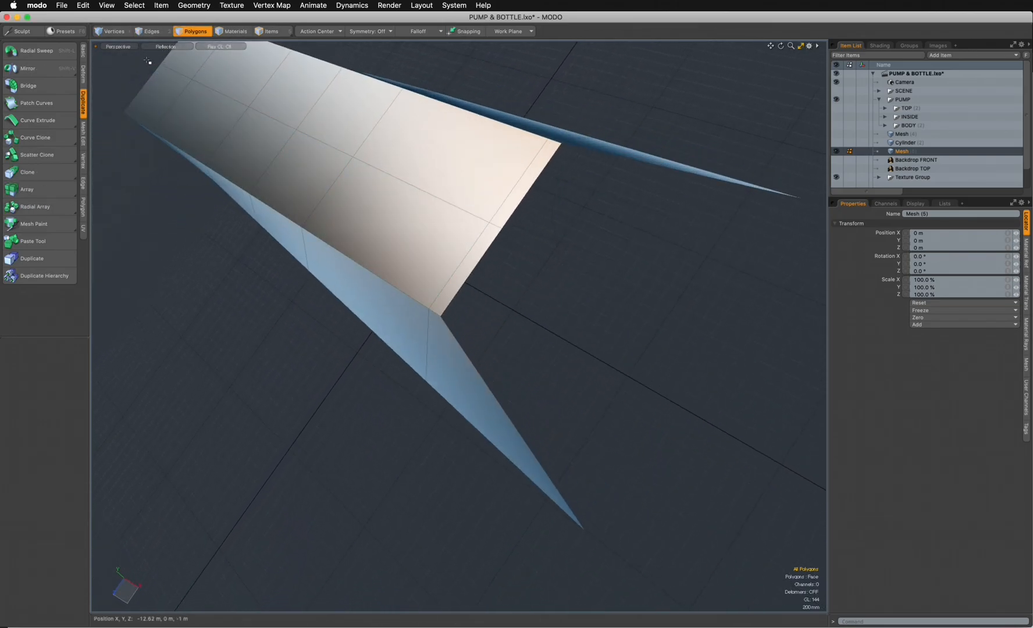
- Select the two top corner vertices and the two flared tip vertices at the rear, and create a polygon between them
{"action": "key", "text": "1"}
{"action": "left_click_drag", "start_coordinate": [562, 382], "coordinate": [478, 463], "text": "ctrl+alt"}
{"action": "left_click", "coordinate": [362, 397]}
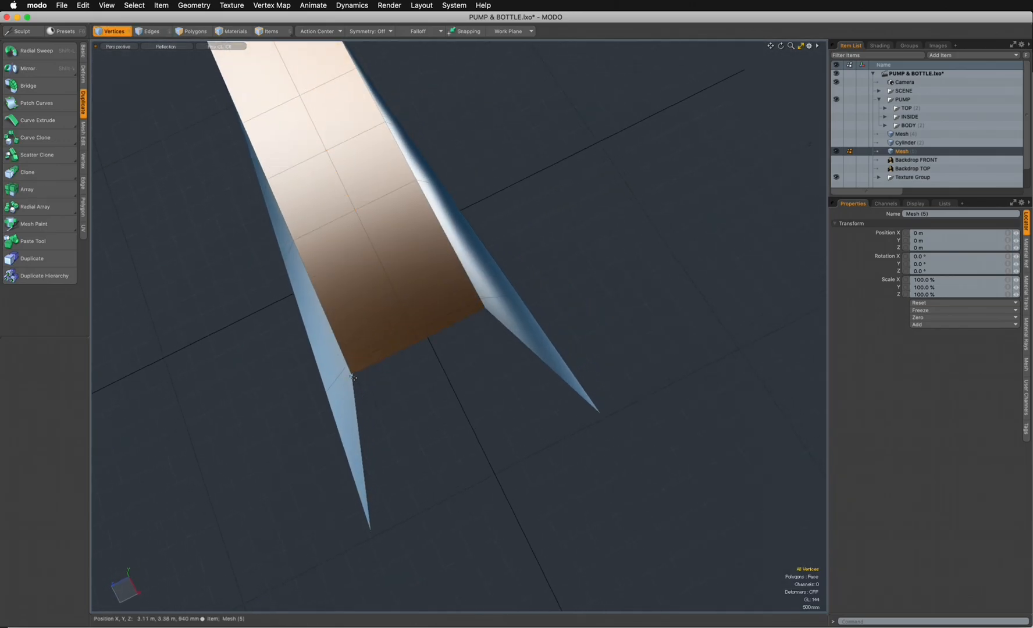
{"action": "scroll", "coordinate": [410, 364], "scroll_direction": "up", "scroll_amount": 4}
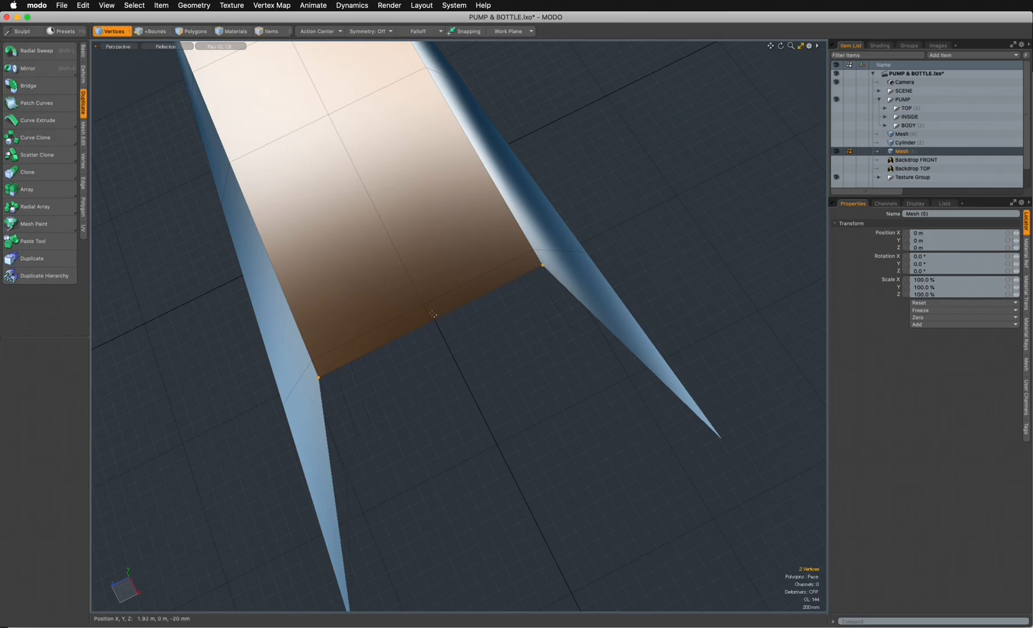
{"action": "left_click_drag", "start_coordinate": [504, 350], "coordinate": [467, 425], "text": "alt"}
{"action": "left_click_drag", "start_coordinate": [511, 399], "coordinate": [550, 439], "text": "alt"}
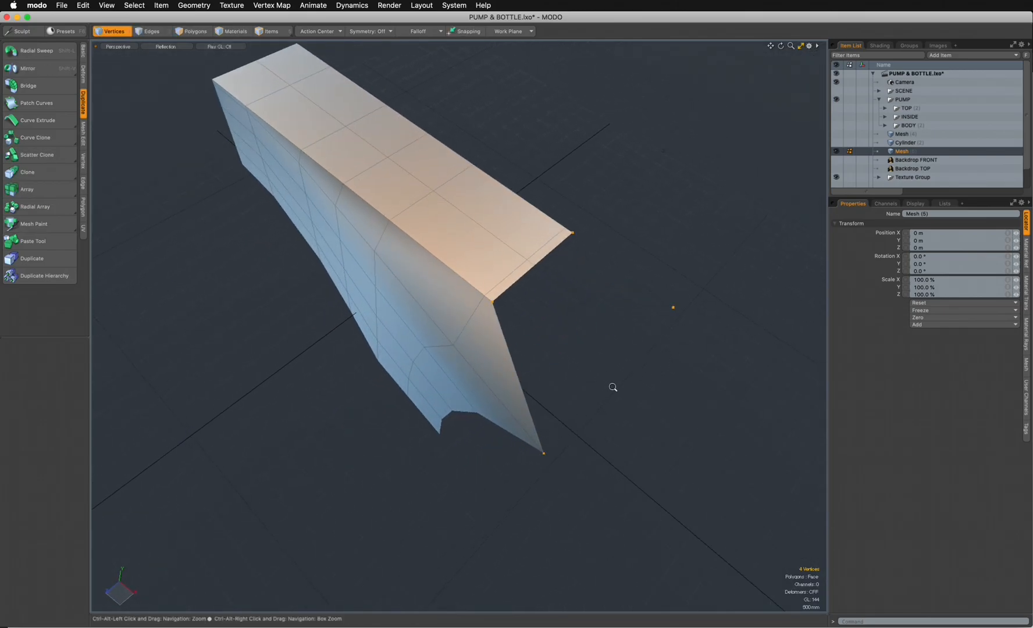
{"action": "left_click_drag", "start_coordinate": [611, 387], "coordinate": [636, 358], "text": "ctrl+alt"}
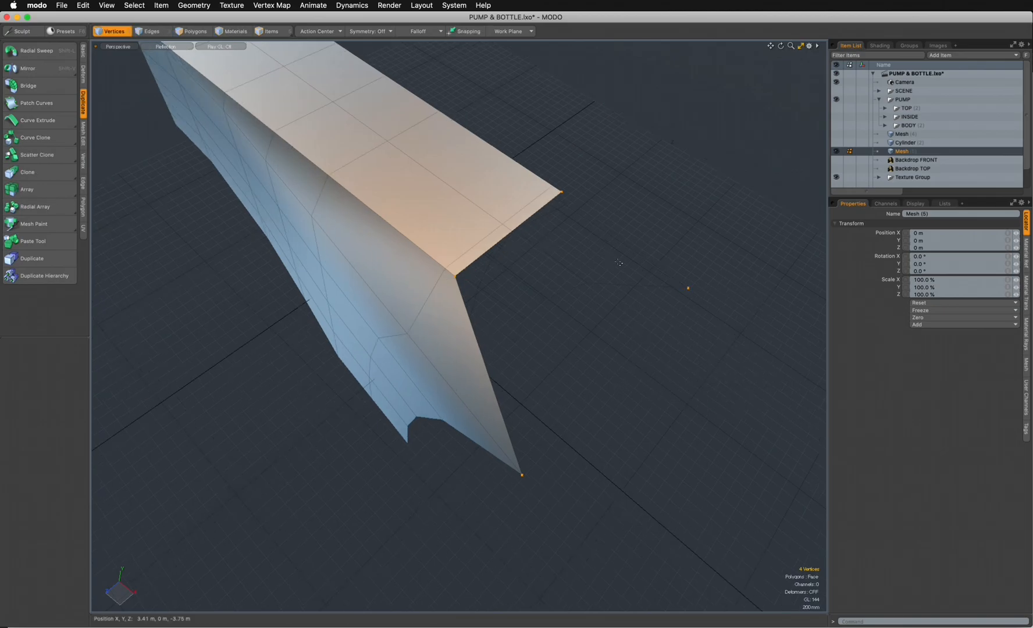
{"action": "key", "text": "p"}
- Select the four lowest rear edge vertices, two on each side of the body, and create a polygon between them
{"action": "left_click_drag", "start_coordinate": [618, 263], "coordinate": [401, 370], "text": "alt"}
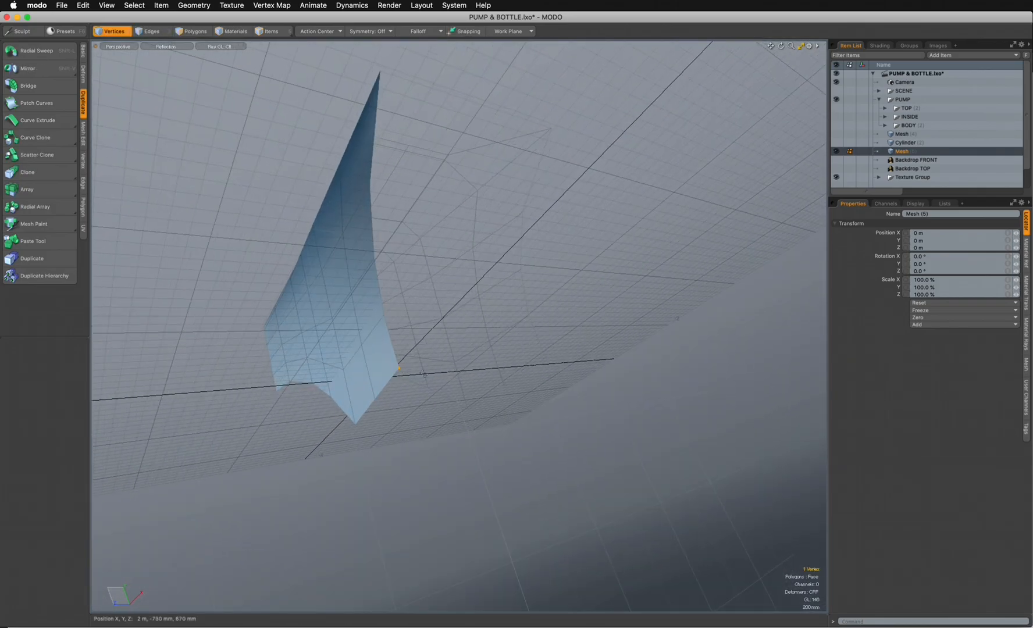
{"action": "left_click_drag", "start_coordinate": [602, 346], "coordinate": [459, 407], "text": "alt"}
{"action": "left_click_drag", "start_coordinate": [472, 349], "coordinate": [480, 397], "text": "alt"}
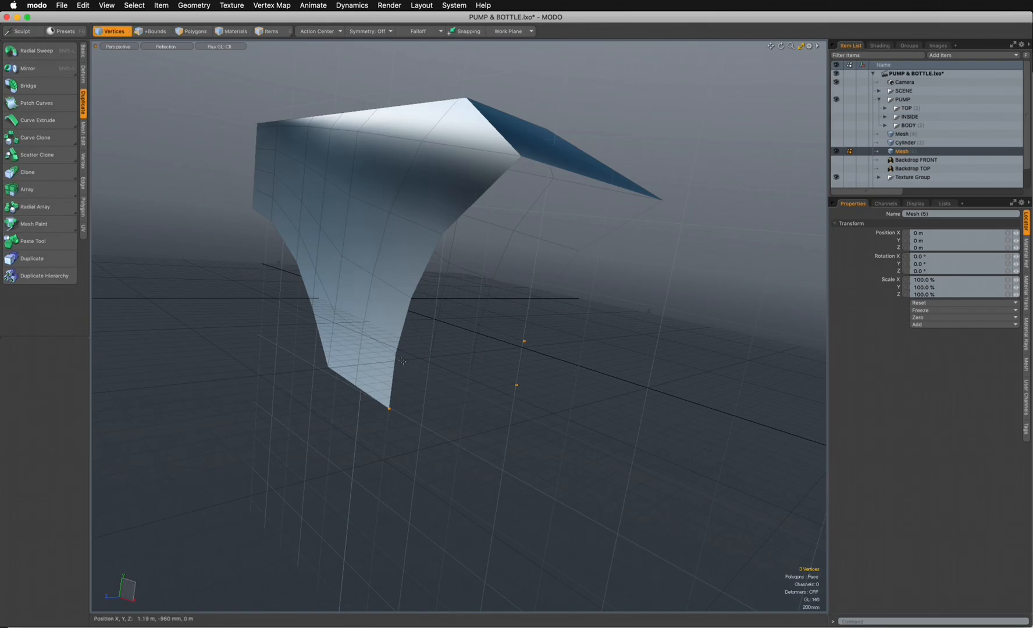
{"action": "key", "text": "p"}
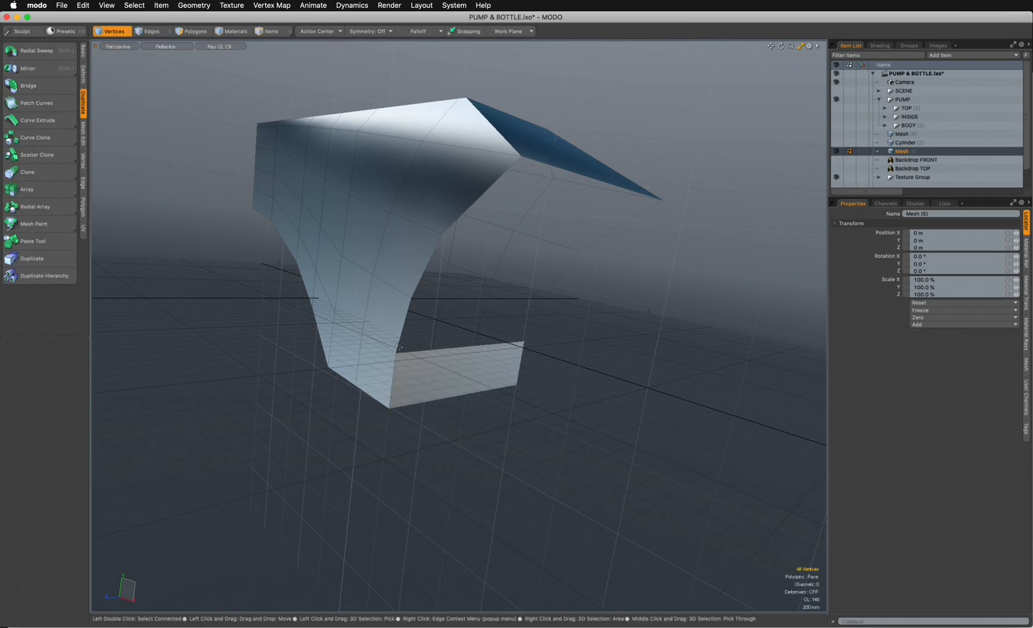
- Select the side edges of the body's open rear without its lower edge, and bridge the two sides
{"action": "left_click", "coordinate": [150, 31]}
{"action": "left_click_drag", "start_coordinate": [206, 47], "coordinate": [505, 195], "text": "alt"}
{"action": "double_click", "coordinate": [504, 193]}
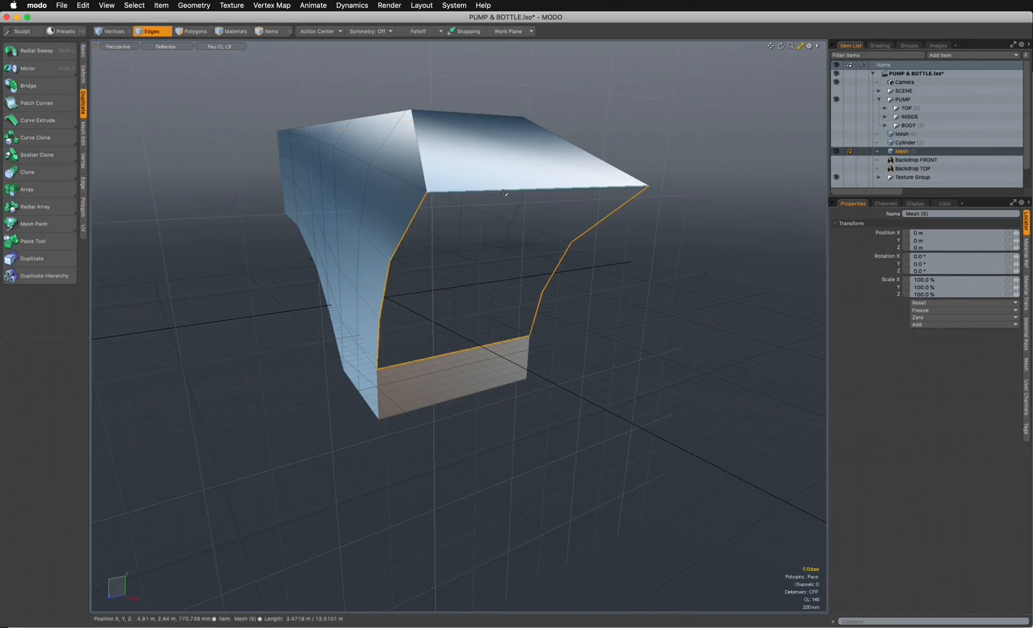
{"action": "left_click", "coordinate": [449, 348], "text": "ctrl"}
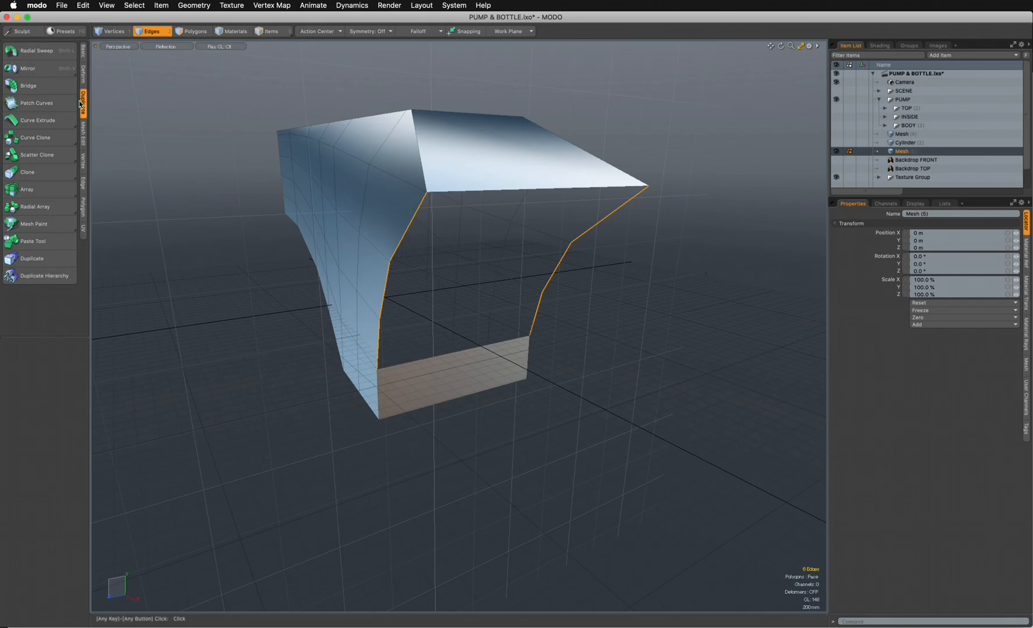
{"action": "left_click", "coordinate": [83, 52]}
{"action": "left_click", "coordinate": [42, 216]}
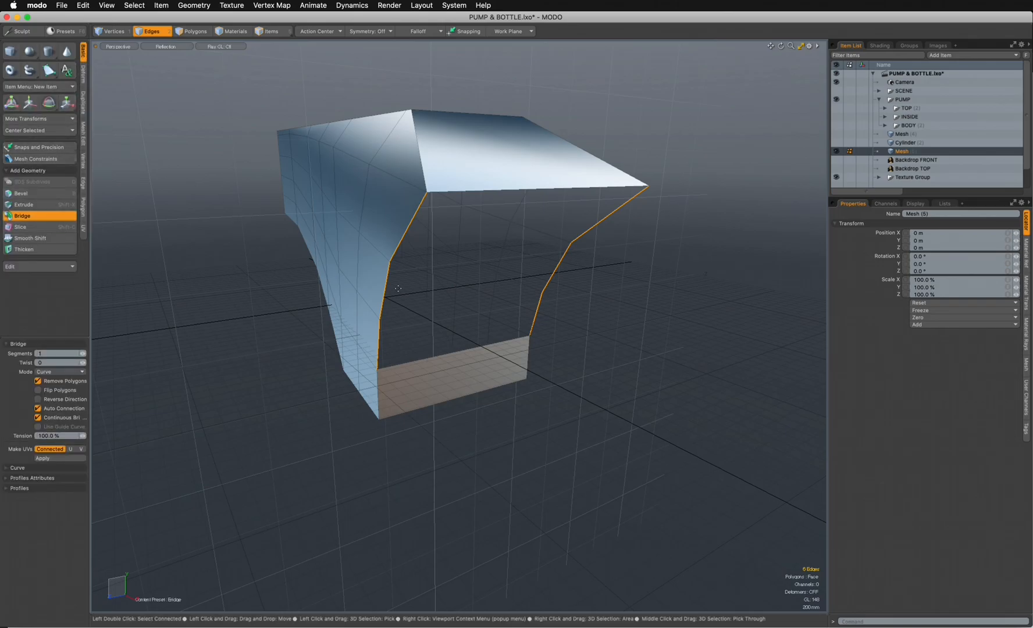
{"action": "left_click", "coordinate": [388, 297]}
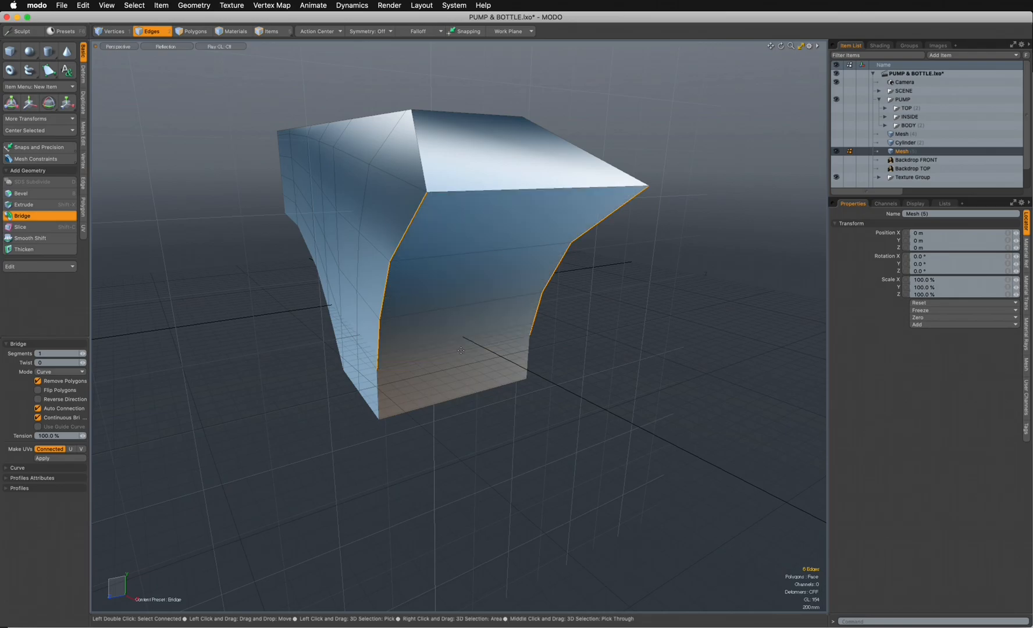
{"action": "left_click_drag", "start_coordinate": [439, 413], "coordinate": [450, 438], "text": "alt"}
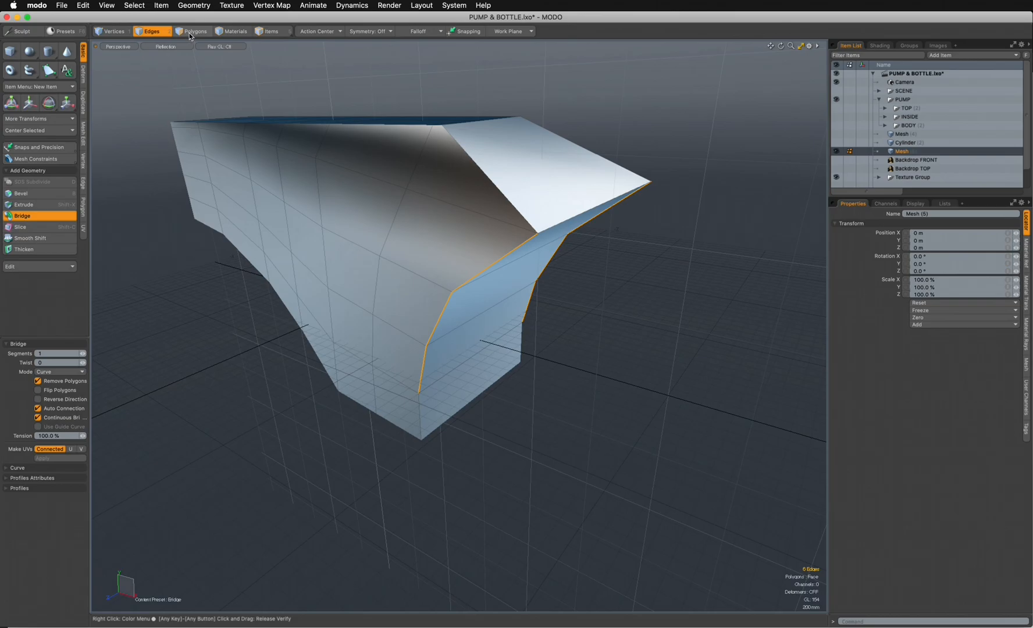
- Loop-slice the polygons closing the rear once, lengthwise down the middle of the body
{"action": "left_click", "coordinate": [189, 32]}
{"action": "left_click_drag", "start_coordinate": [231, 76], "coordinate": [436, 358], "text": "alt"}
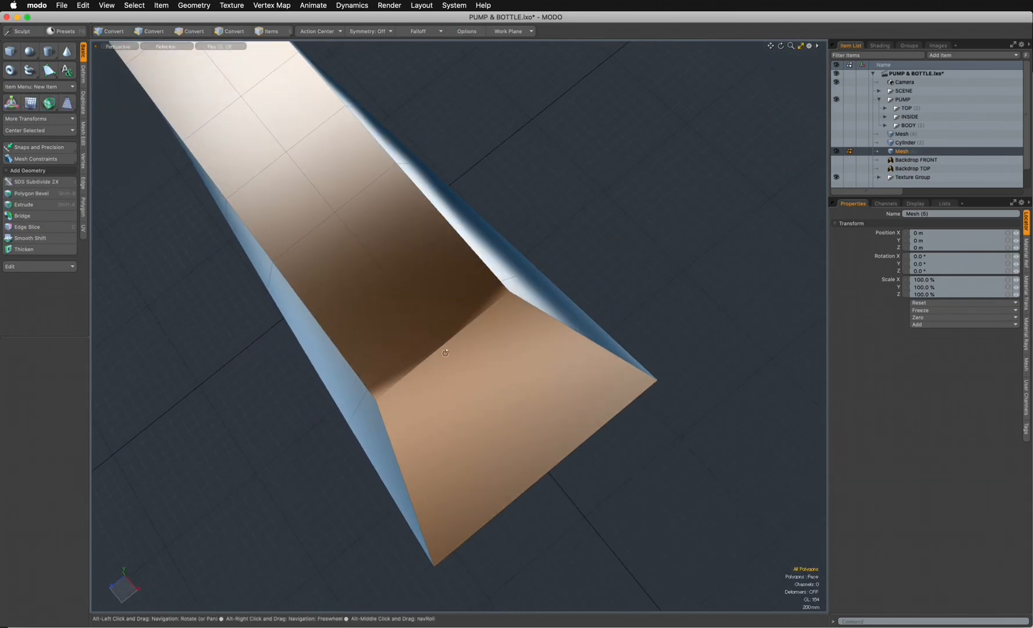
{"action": "left_click_drag", "start_coordinate": [491, 418], "coordinate": [478, 398], "text": "alt"}
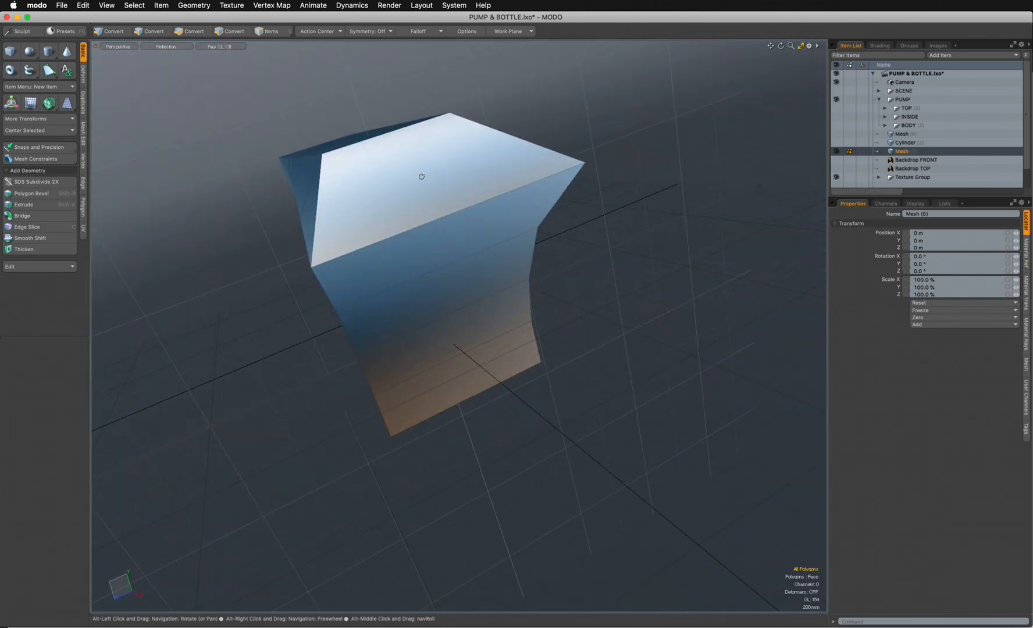
{"action": "left_click_drag", "start_coordinate": [450, 197], "coordinate": [455, 350], "text": "alt"}
{"action": "left_click_drag", "start_coordinate": [405, 274], "coordinate": [430, 301], "text": "alt"}
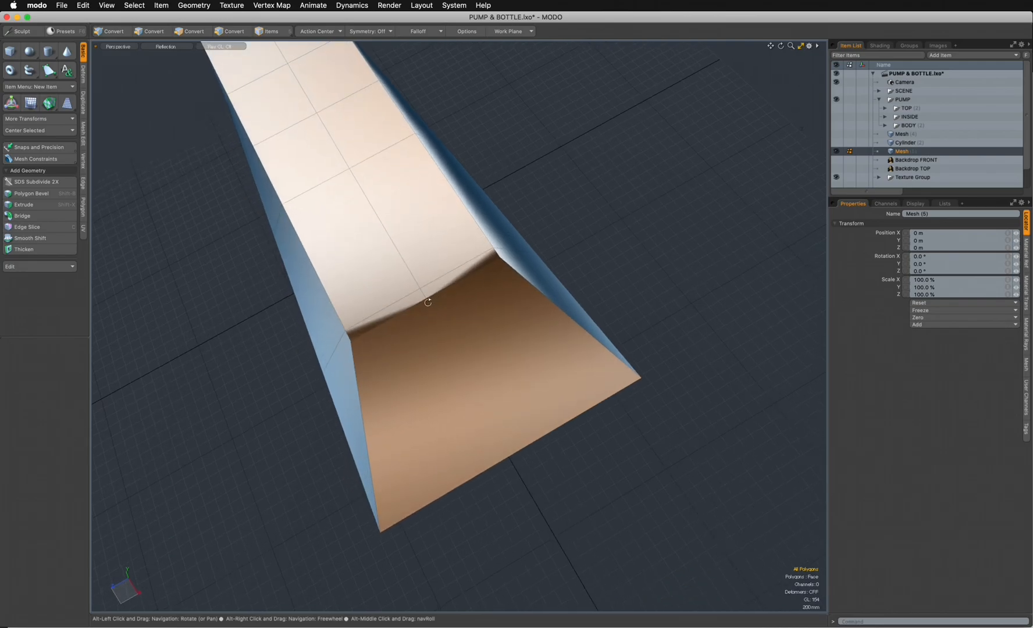
{"action": "left_click_drag", "start_coordinate": [507, 484], "coordinate": [416, 214], "text": "alt"}
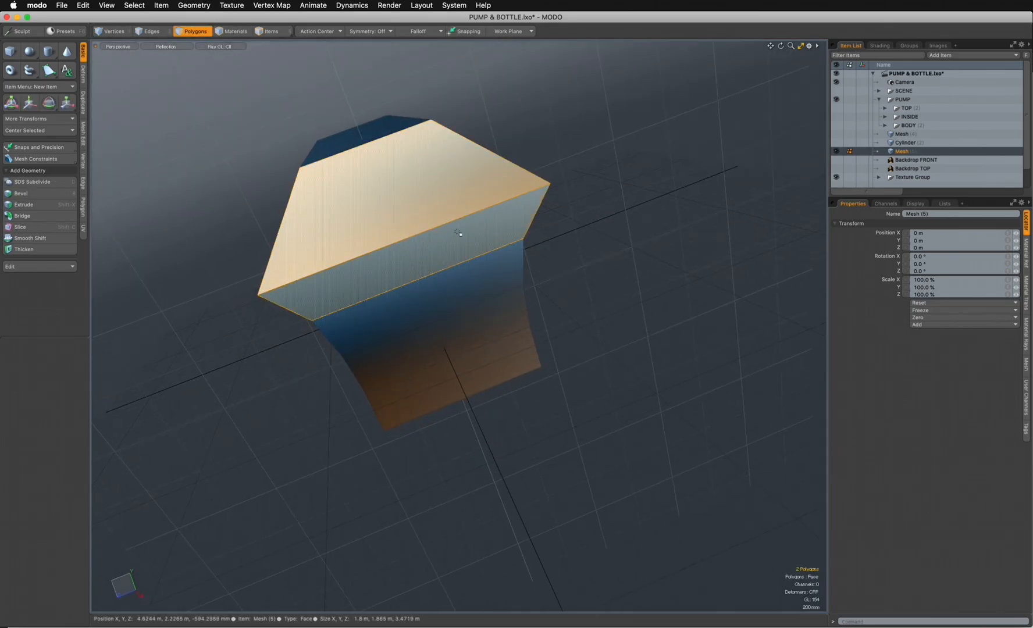
{"action": "key", "text": "alt"}
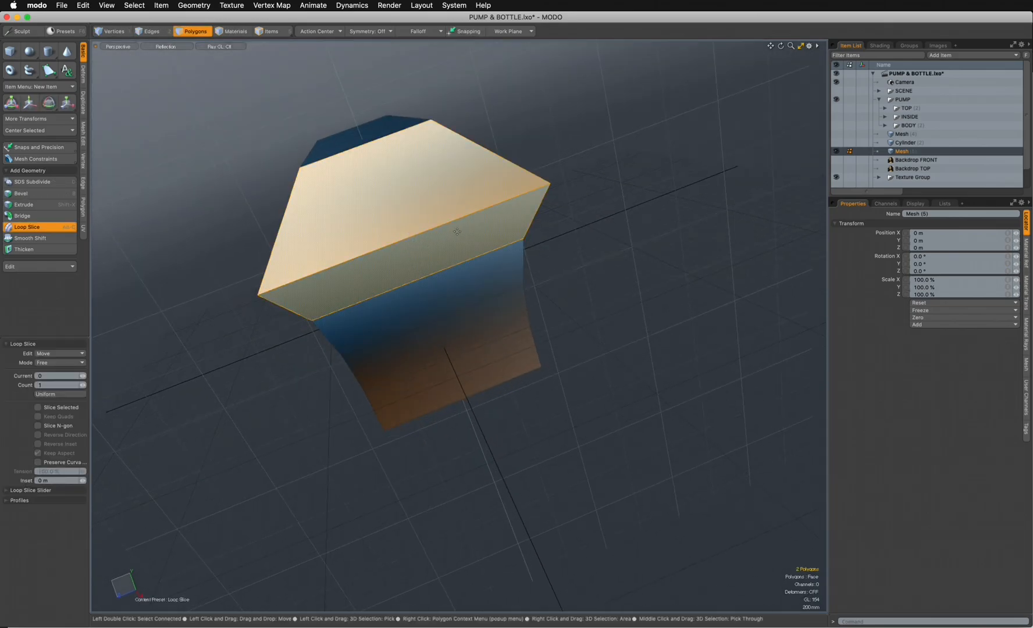
{"action": "left_click", "coordinate": [410, 248]}
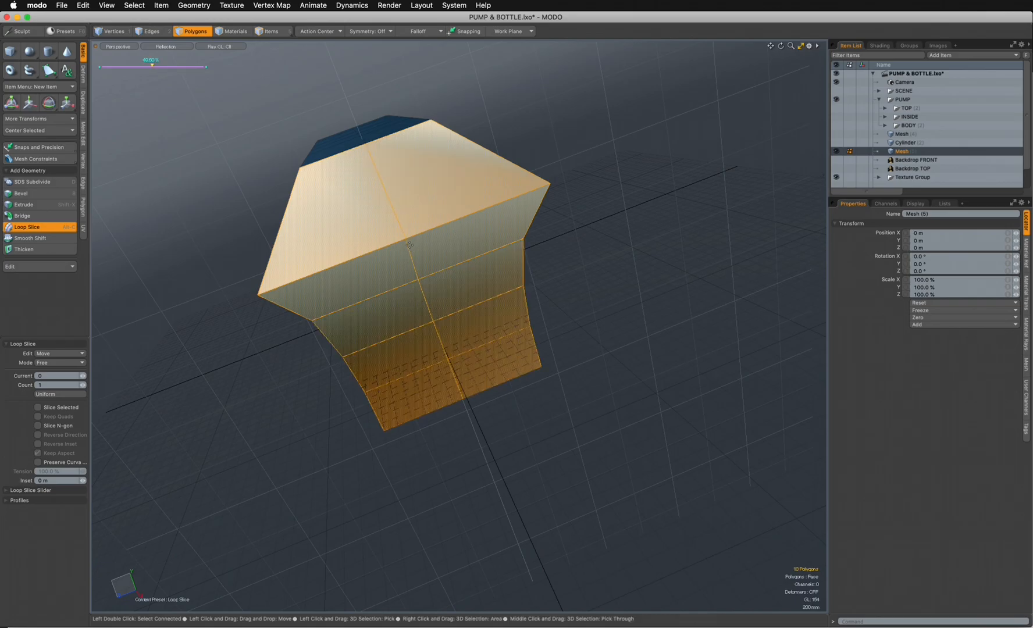
{"action": "left_click_drag", "start_coordinate": [152, 67], "coordinate": [153, 65]}
- Join the two overlapping vertices at the middle of the upper rear edge, with Average and Keep 1-Vertex Polygons enabled
{"action": "left_click", "coordinate": [114, 32]}
{"action": "left_click_drag", "start_coordinate": [512, 151], "coordinate": [585, 444], "text": "alt"}
{"action": "scroll", "coordinate": [500, 304], "scroll_direction": "up", "scroll_amount": 6}
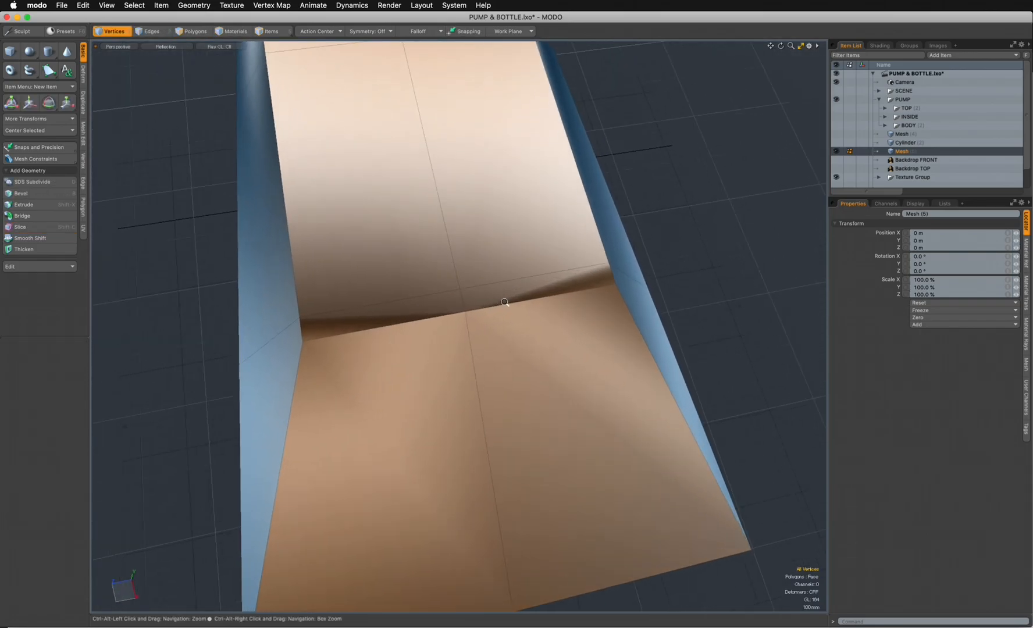
{"action": "left_click_drag", "start_coordinate": [507, 332], "coordinate": [534, 358], "text": "alt"}
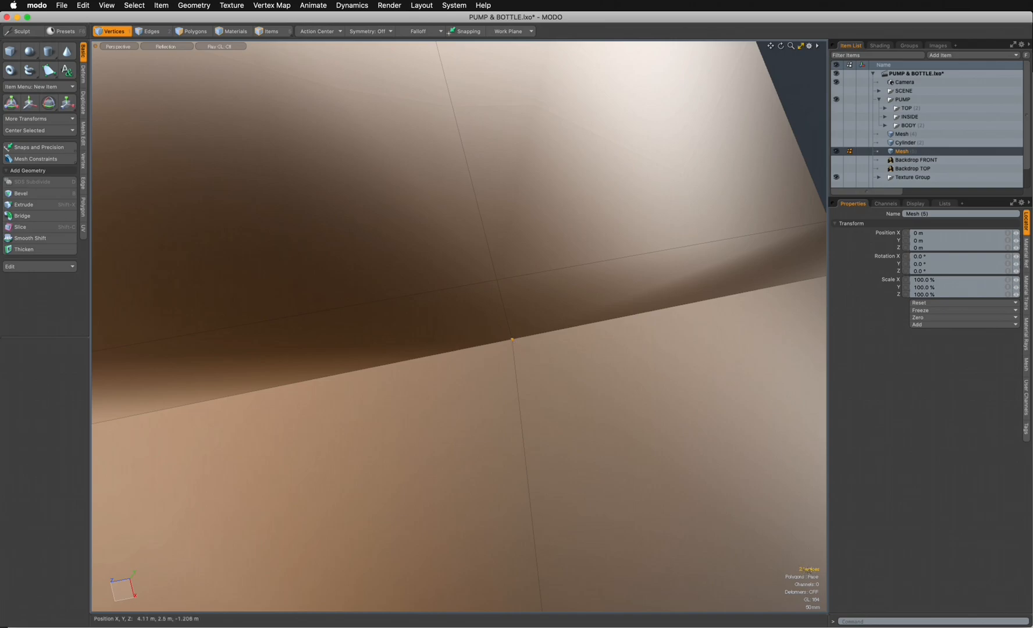
{"action": "left_click", "coordinate": [84, 167]}
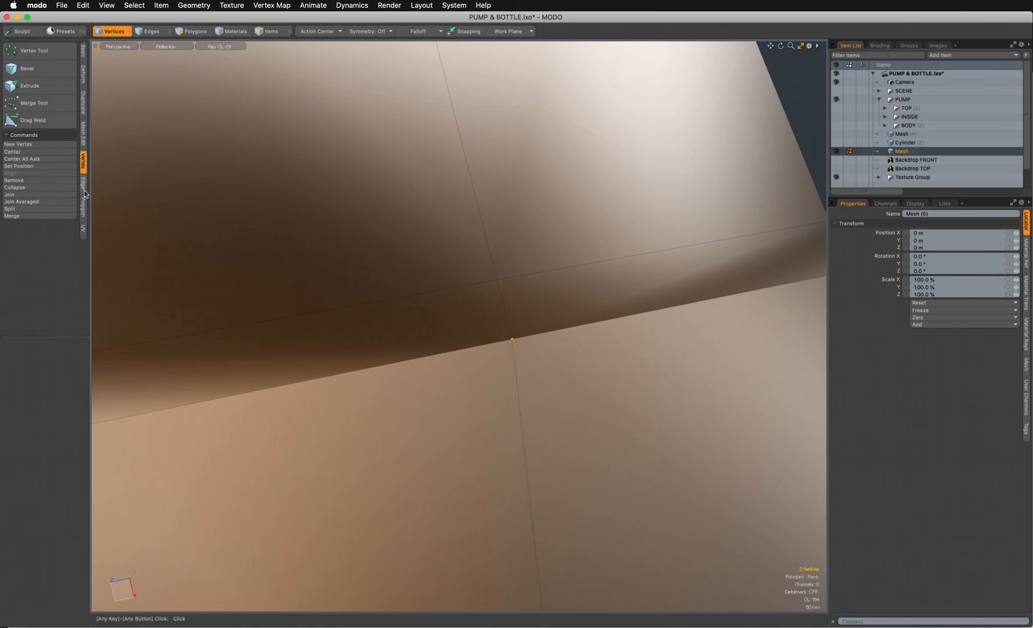
{"action": "left_click_drag", "start_coordinate": [90, 219], "coordinate": [116, 220]}
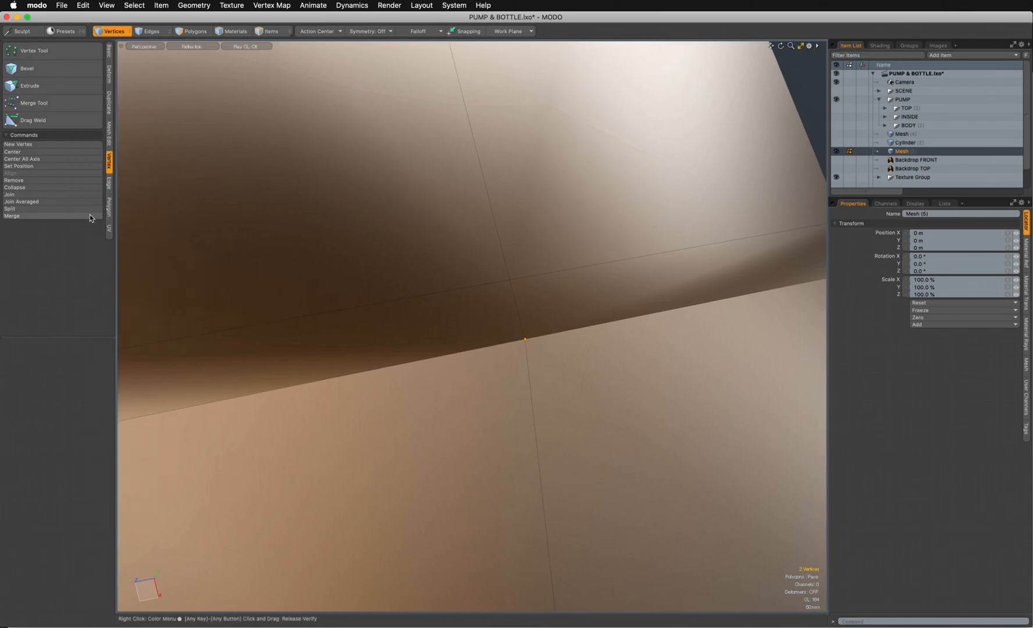
{"action": "left_click", "coordinate": [23, 195]}
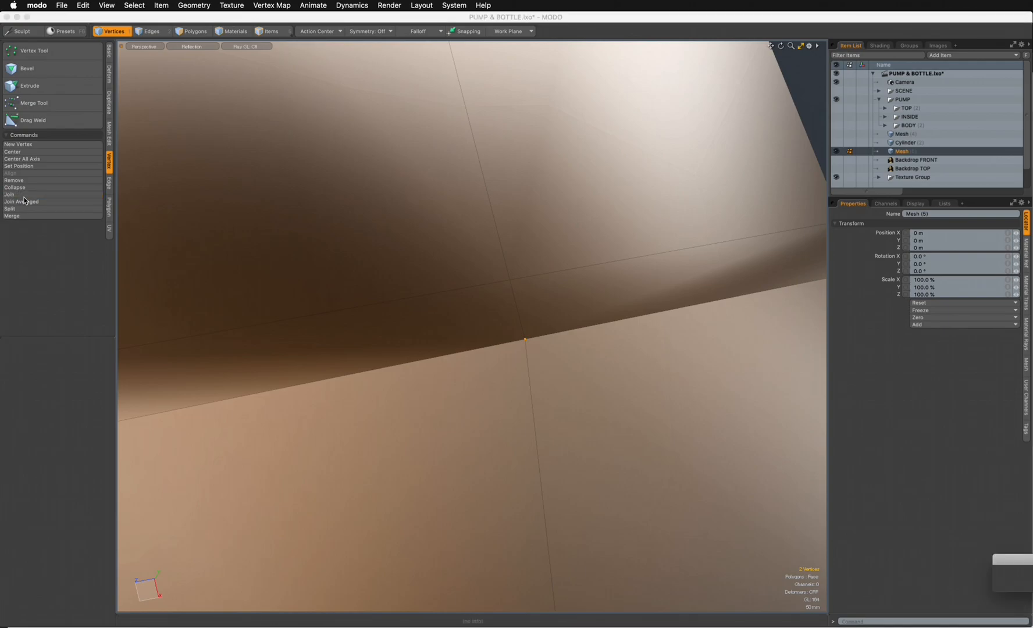
{"action": "left_click_drag", "start_coordinate": [930, 547], "coordinate": [571, 440]}
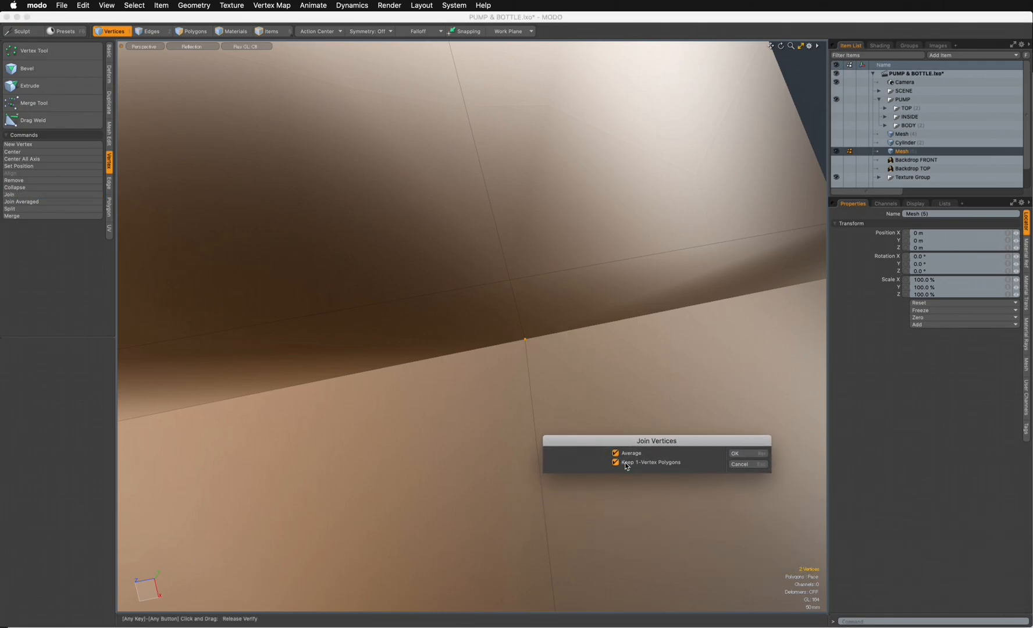
{"action": "left_click", "coordinate": [736, 453]}
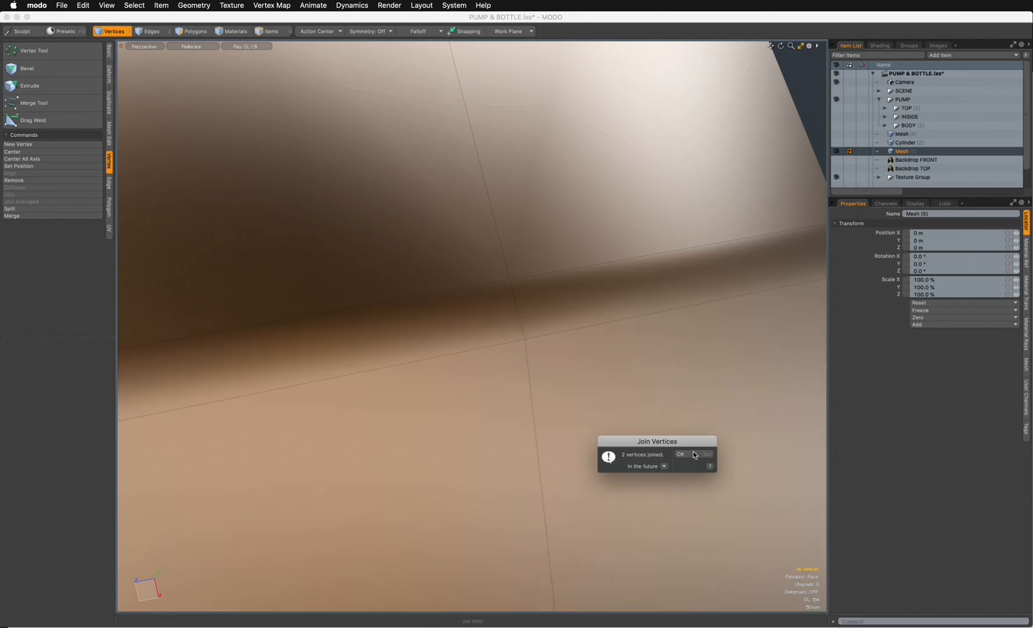
{"action": "left_click_drag", "start_coordinate": [645, 409], "coordinate": [424, 355], "text": "alt"}
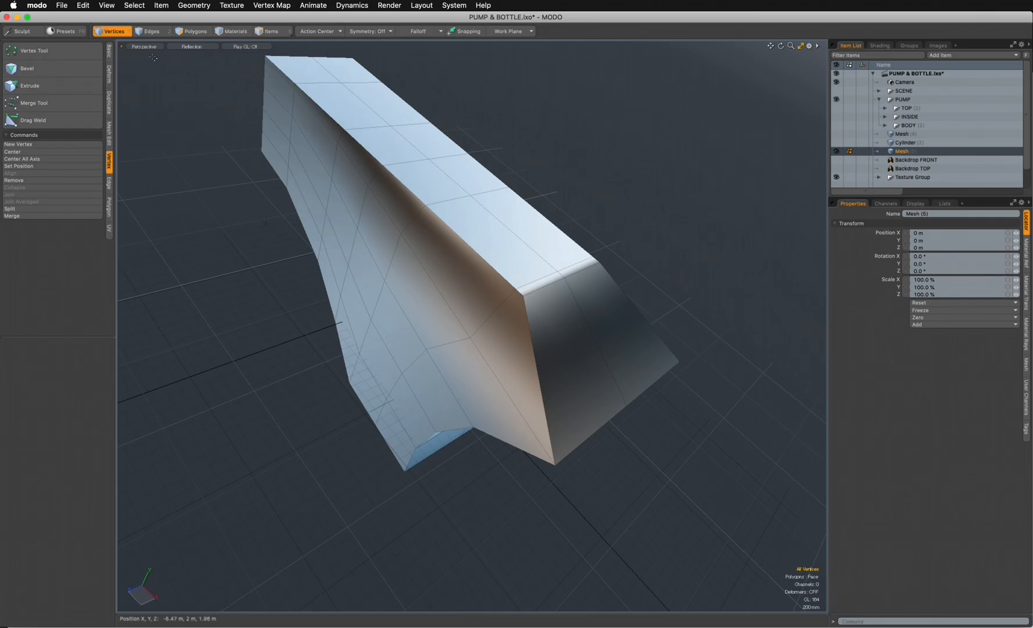
- Convert the body's polygons to subdivision surfaces and turn the smoothed shape to its side
{"action": "left_click", "coordinate": [192, 31]}
{"action": "left_click", "coordinate": [202, 126]}
{"action": "key", "text": "Tab"}
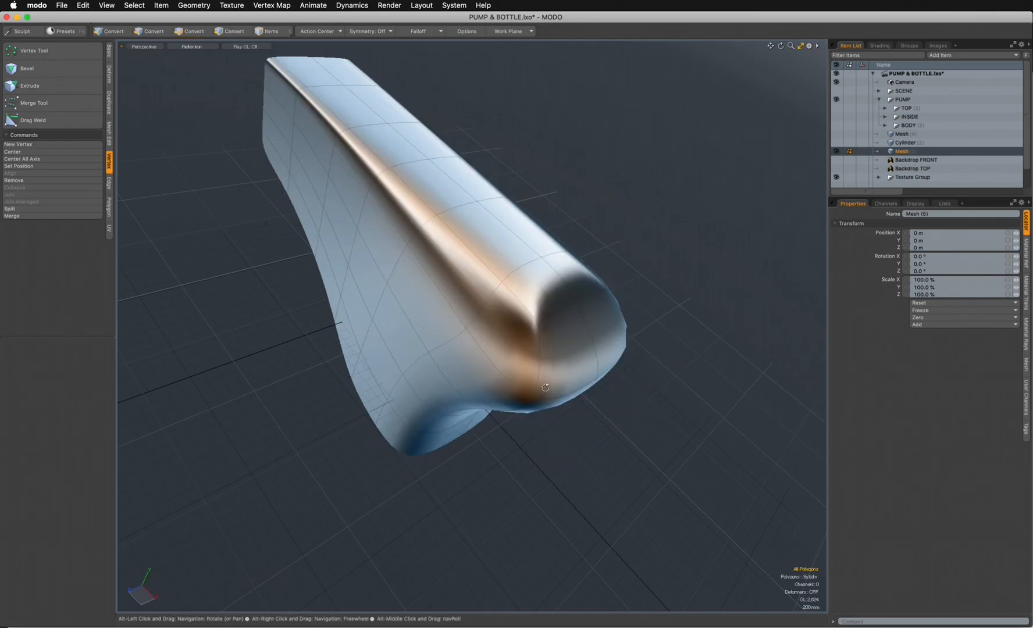
{"action": "left_click_drag", "start_coordinate": [442, 401], "coordinate": [512, 257], "text": "alt"}
{"action": "left_click_drag", "start_coordinate": [415, 376], "coordinate": [509, 426], "text": "alt"}
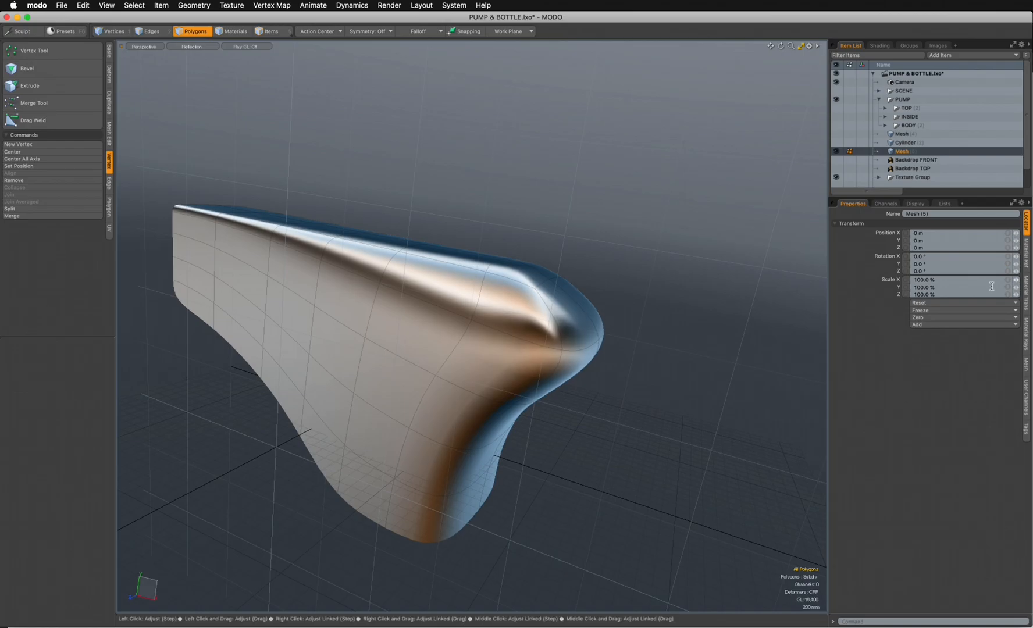
- Set the mesh's Subdivision Level and Render Level to 5 and save the scene
{"action": "left_click", "coordinate": [1026, 364]}
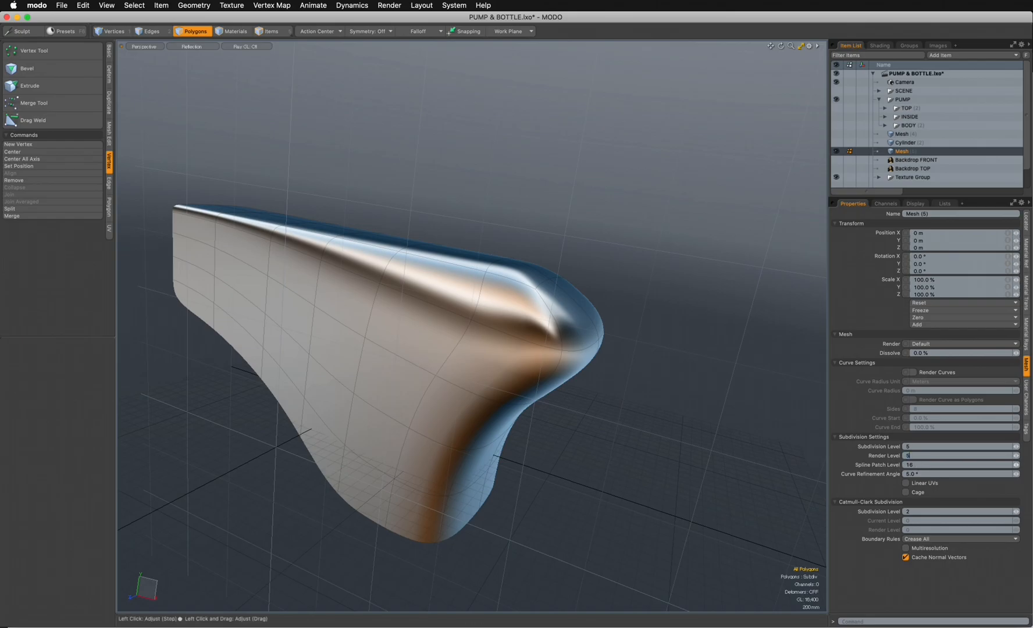
{"action": "left_click_drag", "start_coordinate": [471, 290], "coordinate": [724, 334], "text": "alt"}
{"action": "key", "text": "super+s"}
- Show the body in the Front view with the Backdrop FRONT visible and Wireframe shading
{"action": "left_click_drag", "start_coordinate": [491, 392], "coordinate": [563, 334], "text": "alt"}
{"action": "key", "text": "ctrl+space"}
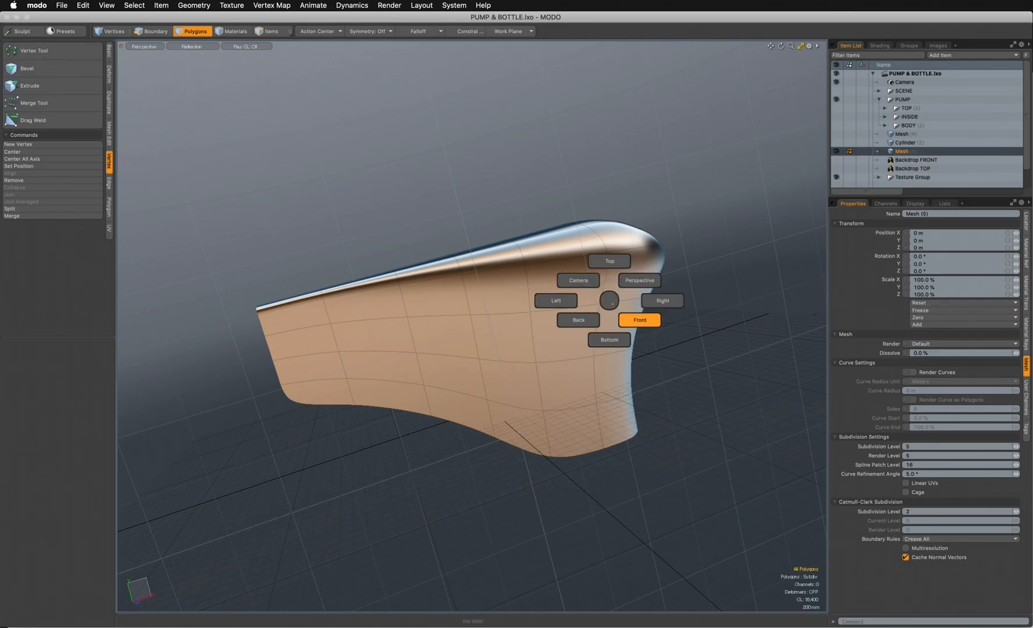
{"action": "left_click", "coordinate": [638, 321]}
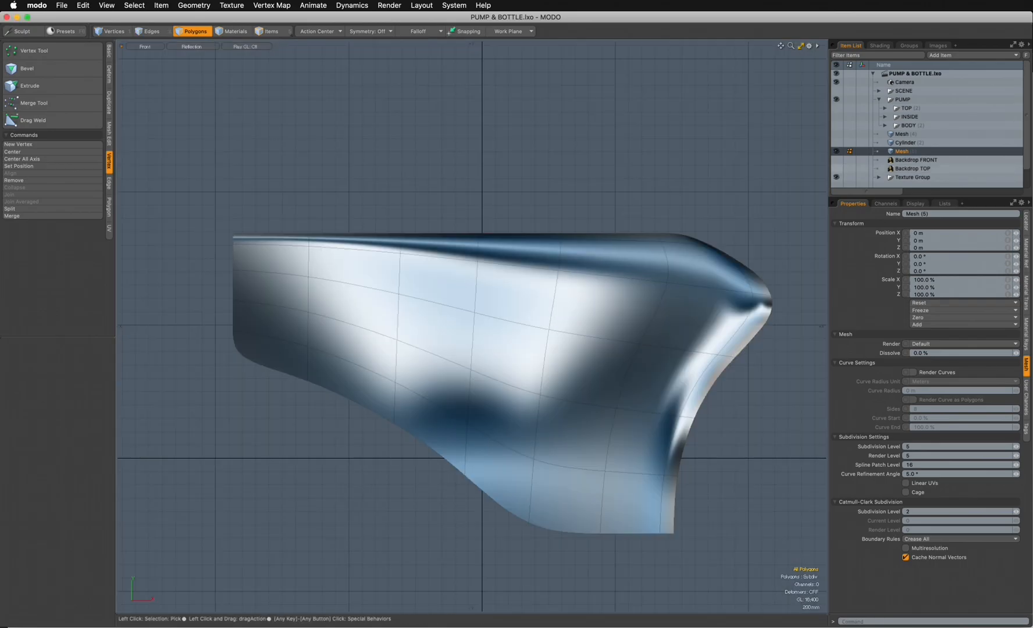
{"action": "left_click", "coordinate": [835, 159]}
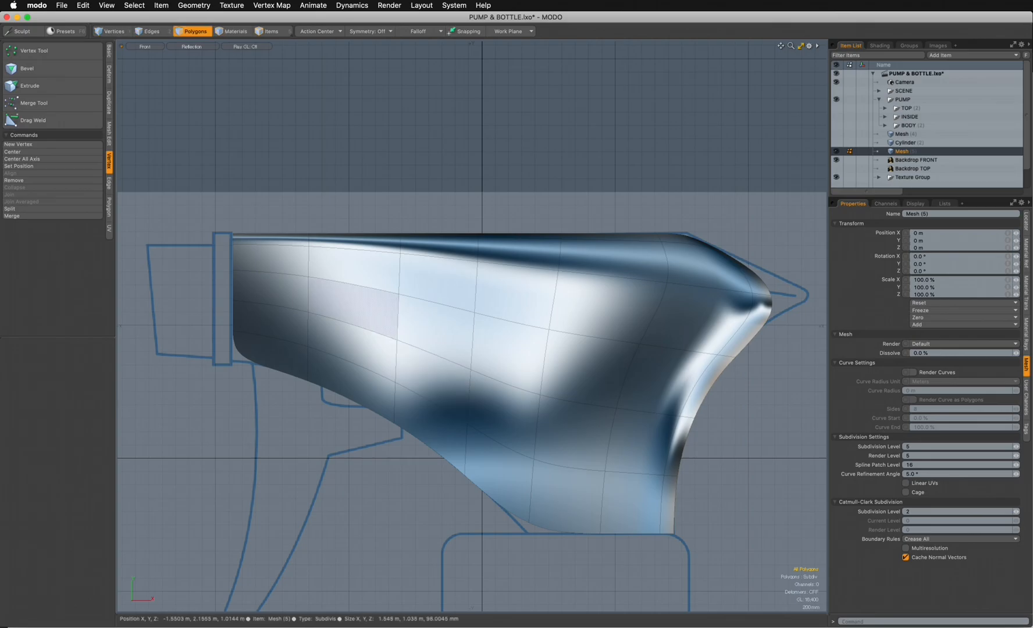
{"action": "left_click", "coordinate": [192, 46]}
{"action": "left_click", "coordinate": [195, 44]}
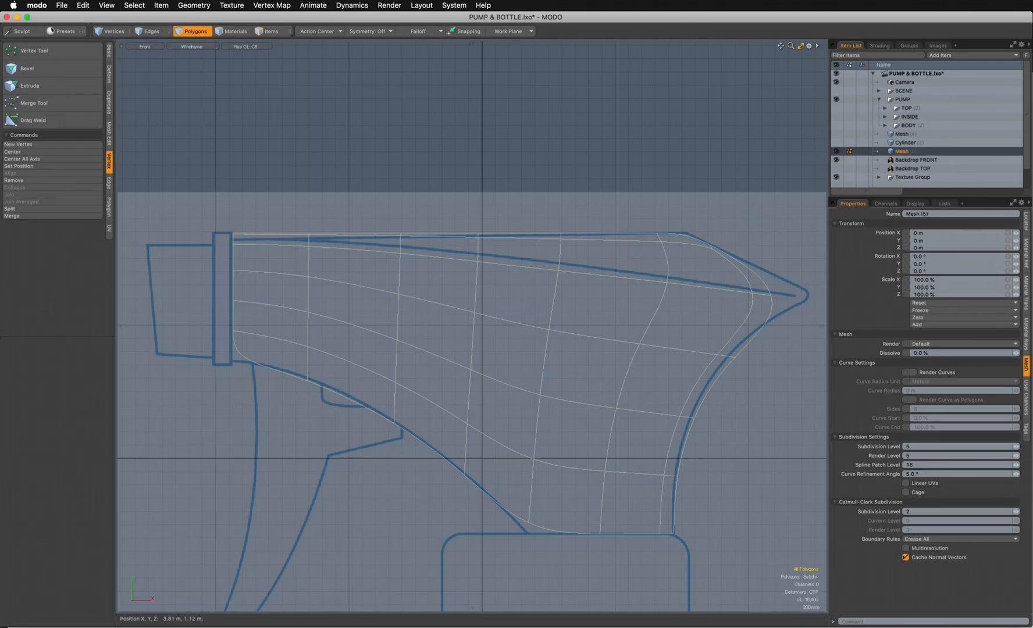
- Move the lower vertices in the first column behind the nozzle end up 40 mm to follow the backdrop's underside curve
{"action": "key", "text": "1"}
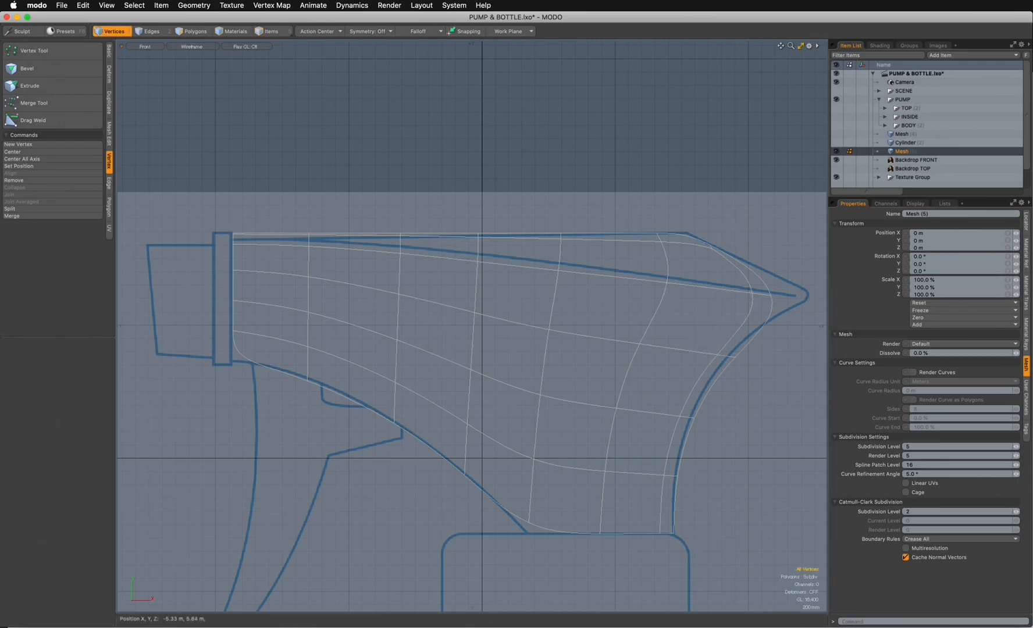
{"action": "scroll", "coordinate": [289, 406], "scroll_direction": "up", "scroll_amount": 5}
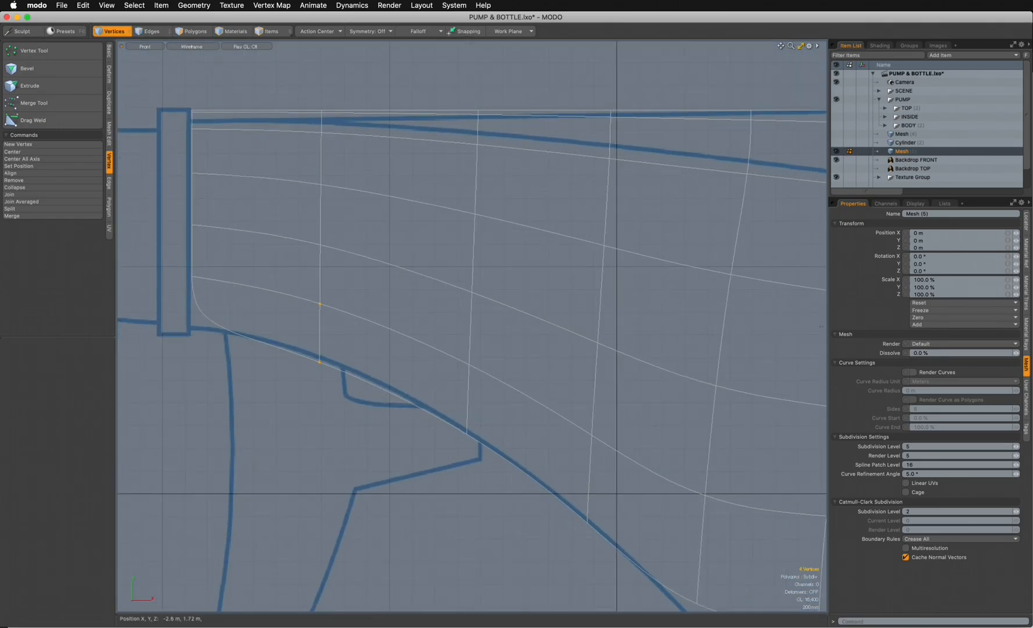
{"action": "key", "text": "w"}
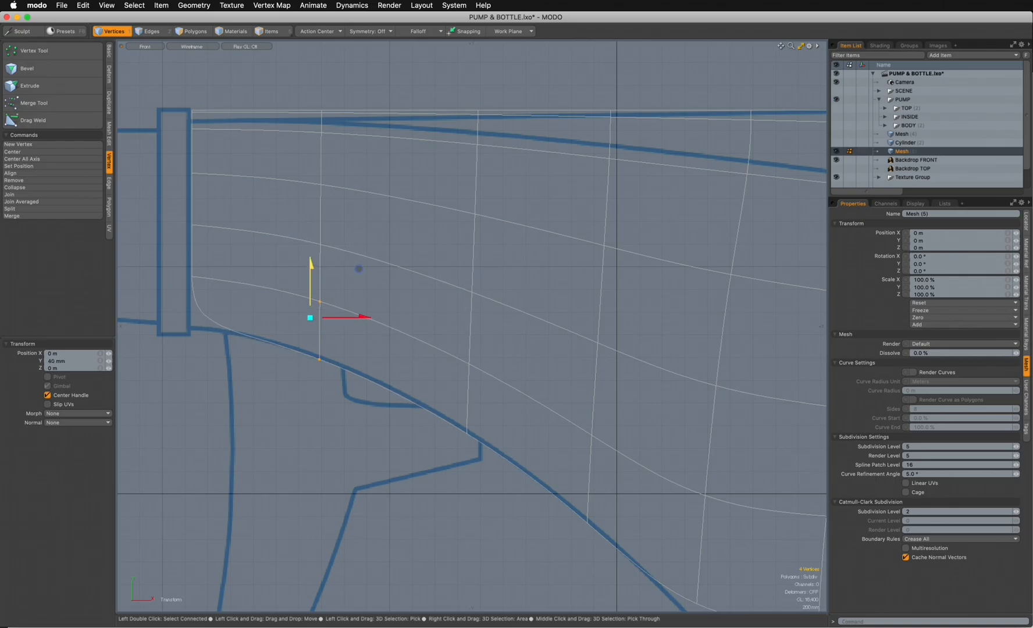
{"action": "key", "text": "q"}
- Shift the vertices of the two lower rows on the rear edge slightly inward to follow the backdrop outline
{"action": "left_click_drag", "start_coordinate": [613, 542], "coordinate": [409, 463], "text": "alt"}
{"action": "left_click_drag", "start_coordinate": [750, 424], "coordinate": [558, 475], "text": "alt"}
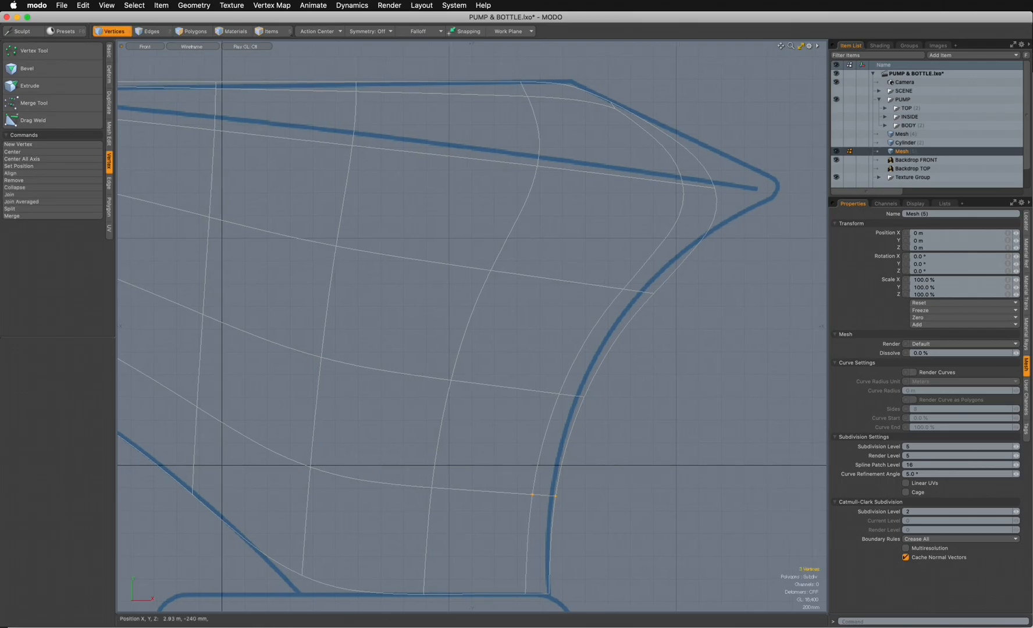
{"action": "key", "text": "w"}
{"action": "key", "text": "q"}
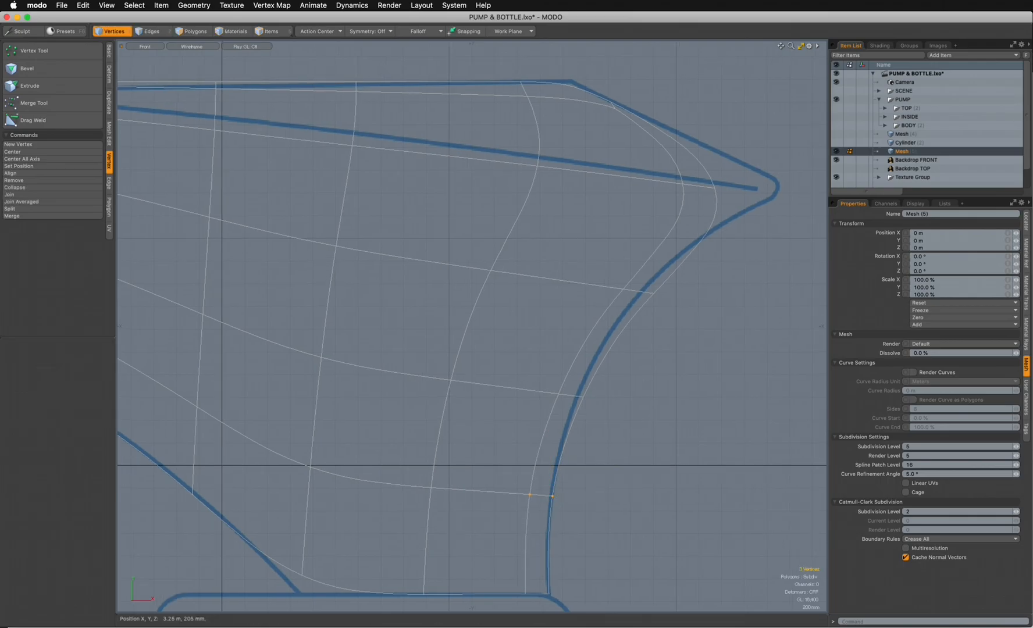
{"action": "key", "text": "w"}
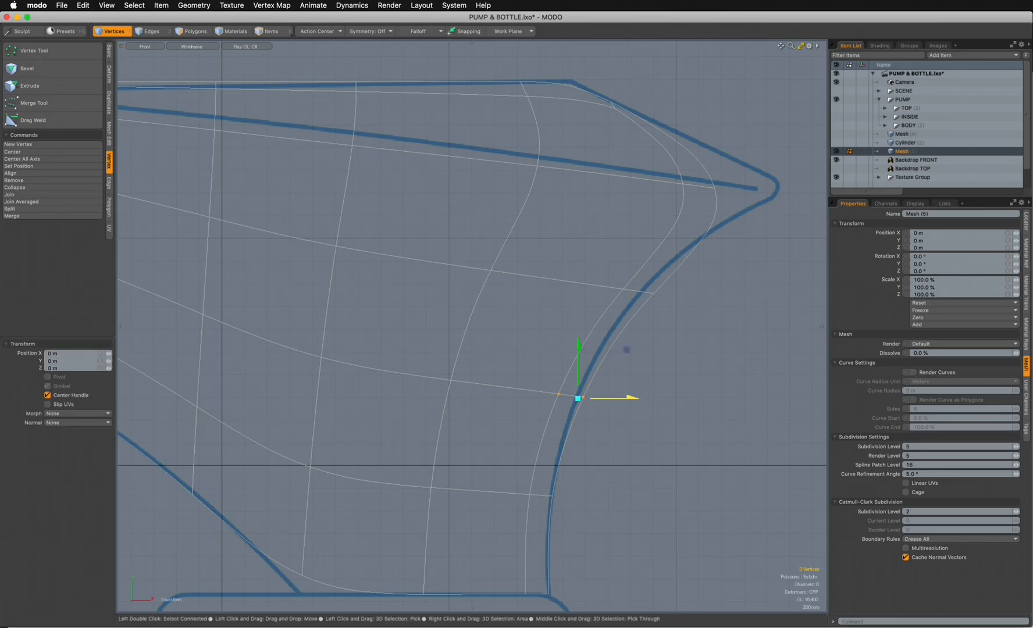
{"action": "key", "text": "q"}
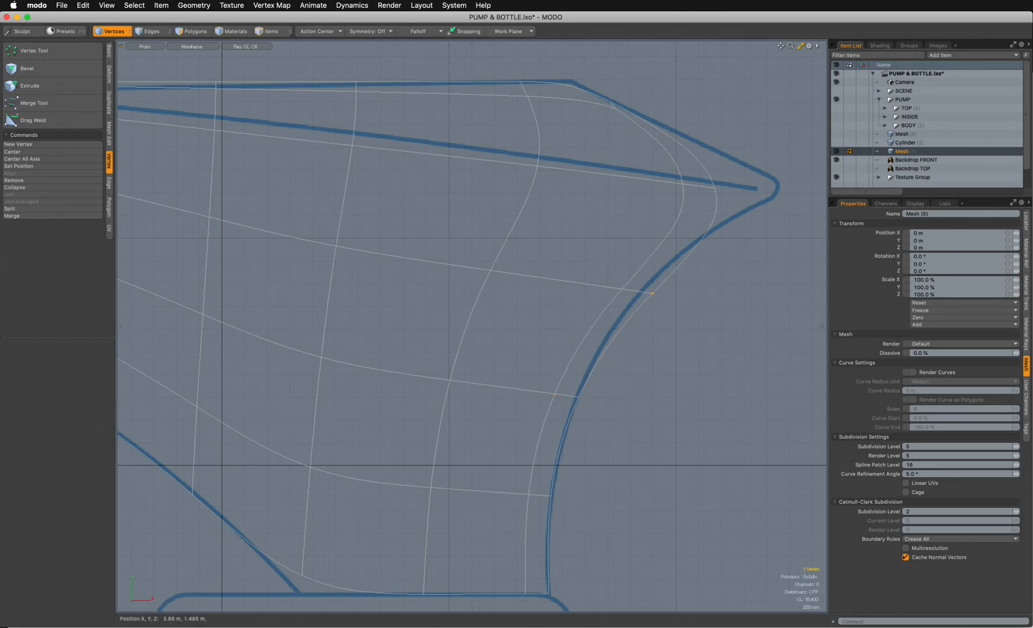
- Adjust the rear edge vertices just below the flared tip to follow the backdrop outline
{"action": "key", "text": "w"}
{"action": "mouse_move", "coordinate": [691, 239]}
{"action": "left_mouse_down"}
{"action": "mouse_move", "coordinate": [709, 237]}
{"action": "mouse_move", "coordinate": [708, 246]}
{"action": "left_mouse_up"}
{"action": "key", "text": "q"}
{"action": "left_click_drag", "start_coordinate": [704, 221], "coordinate": [555, 287], "text": "ctrl+alt"}
{"action": "left_click_drag", "start_coordinate": [555, 287], "coordinate": [533, 336], "text": "alt"}
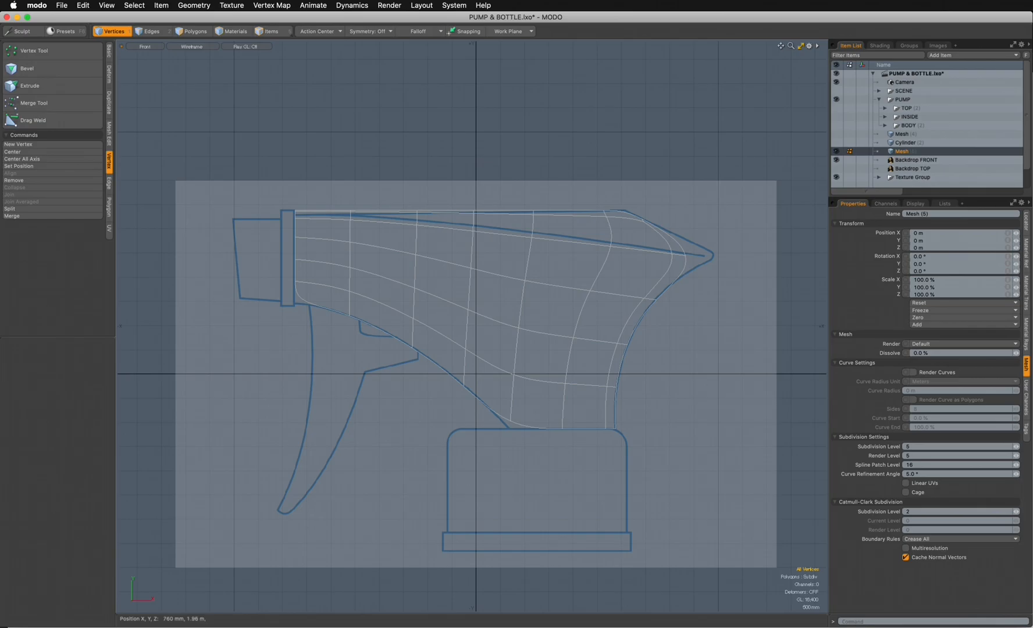
- Save the scene and show the body in perspective with polygon selection active
{"action": "key", "text": "super+s"}
{"action": "key", "text": "ctrl+space"}
{"action": "left_click", "coordinate": [544, 233]}
{"action": "left_click_drag", "start_coordinate": [543, 234], "coordinate": [577, 272], "text": "alt"}
{"action": "key", "text": "3"}
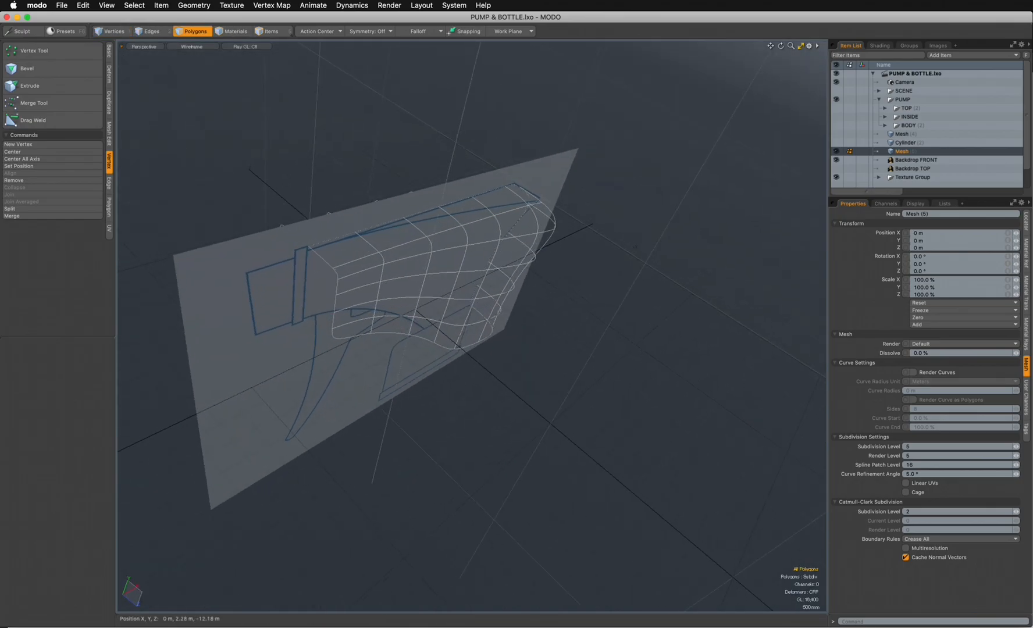
- Shade the body in Reflection style, turn off its subdivision, and rename the mesh as BODY
{"action": "left_click", "coordinate": [191, 47]}
{"action": "left_click", "coordinate": [192, 108]}
{"action": "mouse_move", "coordinate": [634, 246]}
{"action": "left_mouse_down", "text": "alt"}
{"action": "mouse_move", "coordinate": [709, 224]}
{"action": "mouse_move", "coordinate": [785, 224]}
{"action": "mouse_move", "coordinate": [668, 242]}
{"action": "mouse_move", "coordinate": [631, 271]}
{"action": "mouse_move", "coordinate": [651, 272]}
{"action": "mouse_move", "coordinate": [720, 260]}
{"action": "mouse_move", "coordinate": [663, 247]}
{"action": "mouse_move", "coordinate": [587, 261]}
{"action": "mouse_move", "coordinate": [657, 262]}
{"action": "mouse_move", "coordinate": [608, 242]}
{"action": "mouse_move", "coordinate": [538, 279]}
{"action": "left_mouse_up", "text": "alt"}
{"action": "key", "text": "Tab"}
{"action": "double_click", "coordinate": [901, 151]}
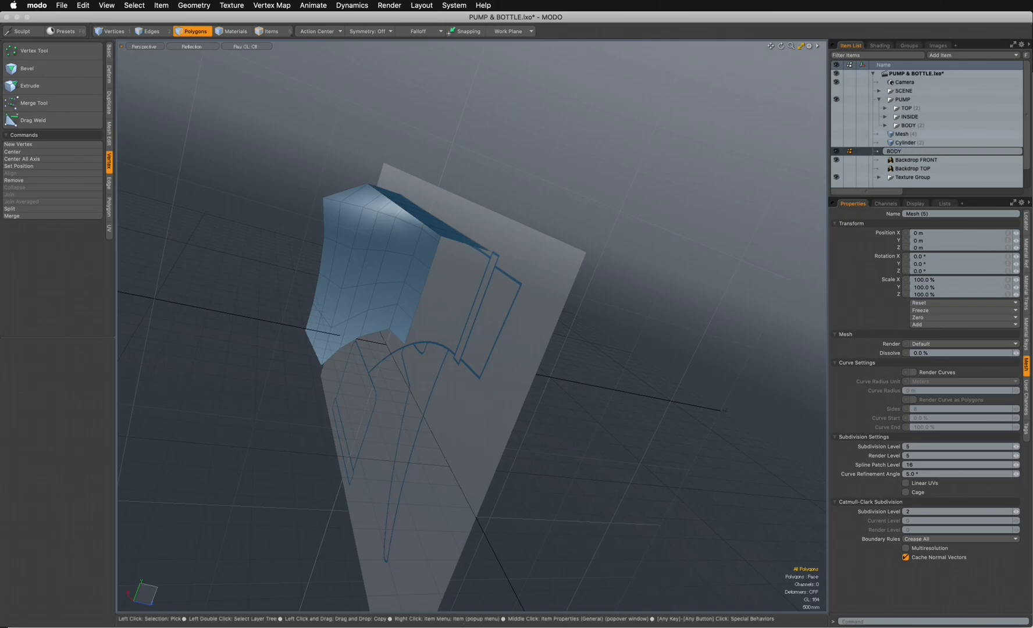
{"action": "type", "text": "BODY"}
{"action": "key", "text": "Return"}
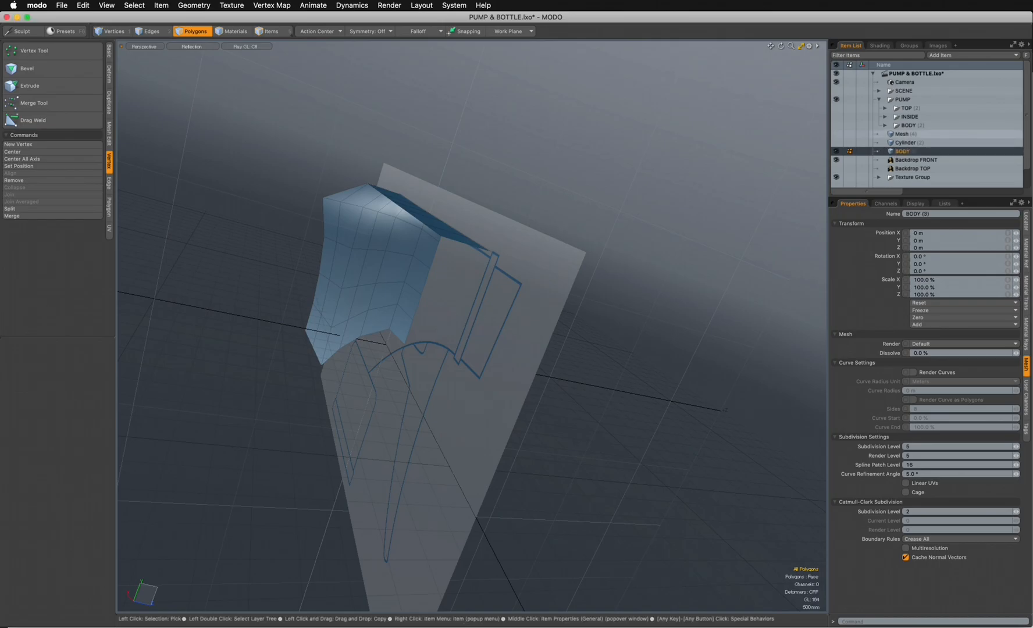
- Collapse and hide the PUMP group, and delete the Cylinder item from the scene
{"action": "left_click", "coordinate": [879, 99]}
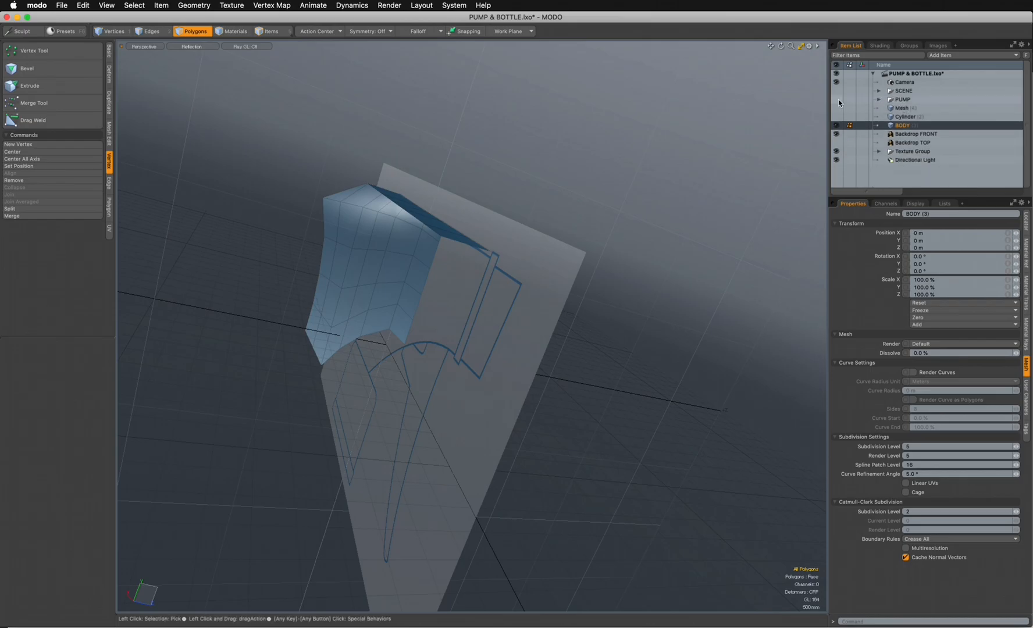
{"action": "left_click", "coordinate": [903, 117]}
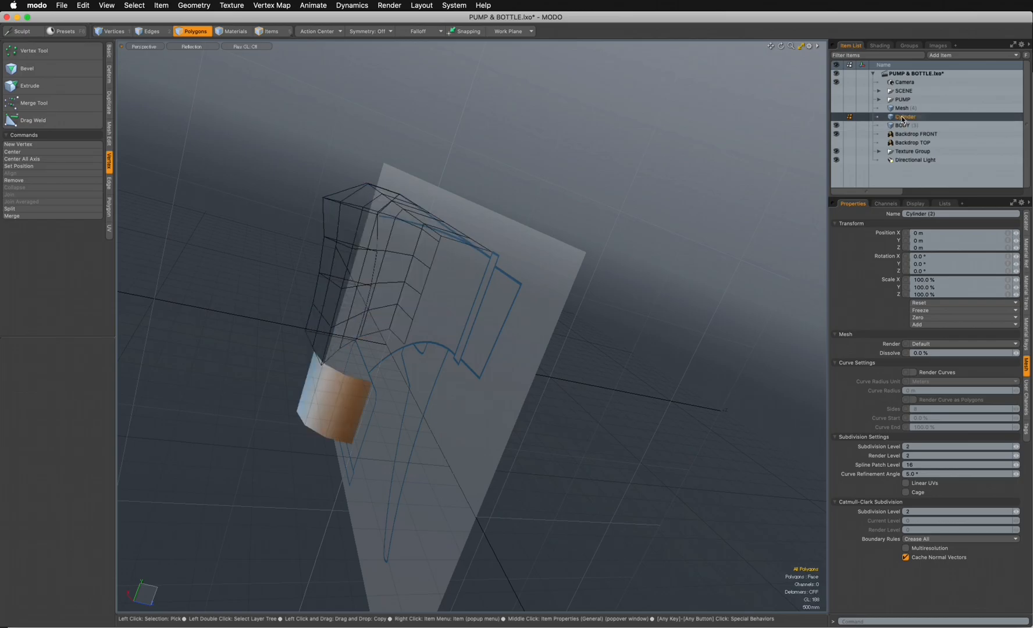
{"action": "right_click", "coordinate": [903, 117]}
{"action": "left_click", "coordinate": [866, 367]}
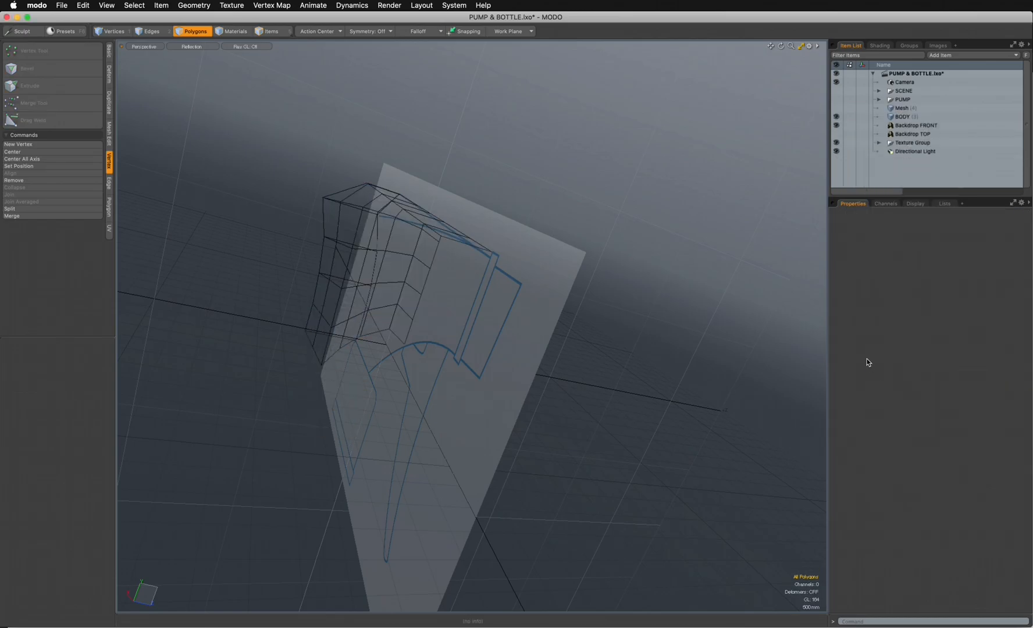
- Group the BODY mesh under a group locator named NEW
{"action": "left_click", "coordinate": [904, 118]}
{"action": "key", "text": "ctrl+g"}
{"action": "double_click", "coordinate": [989, 116]}
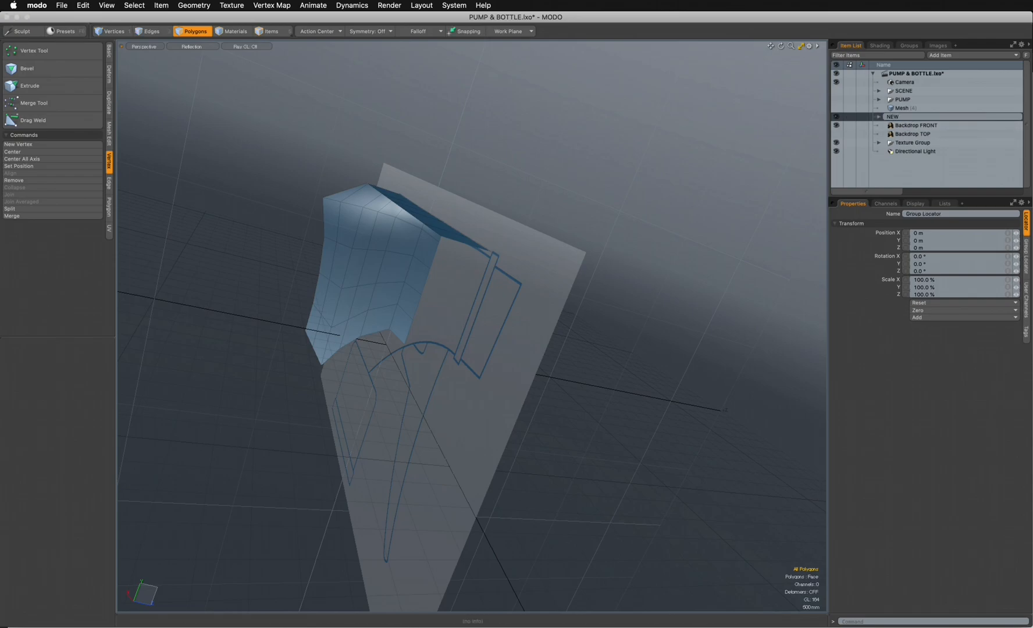
{"action": "type", "text": "NEW"}
{"action": "key", "text": "Return"}
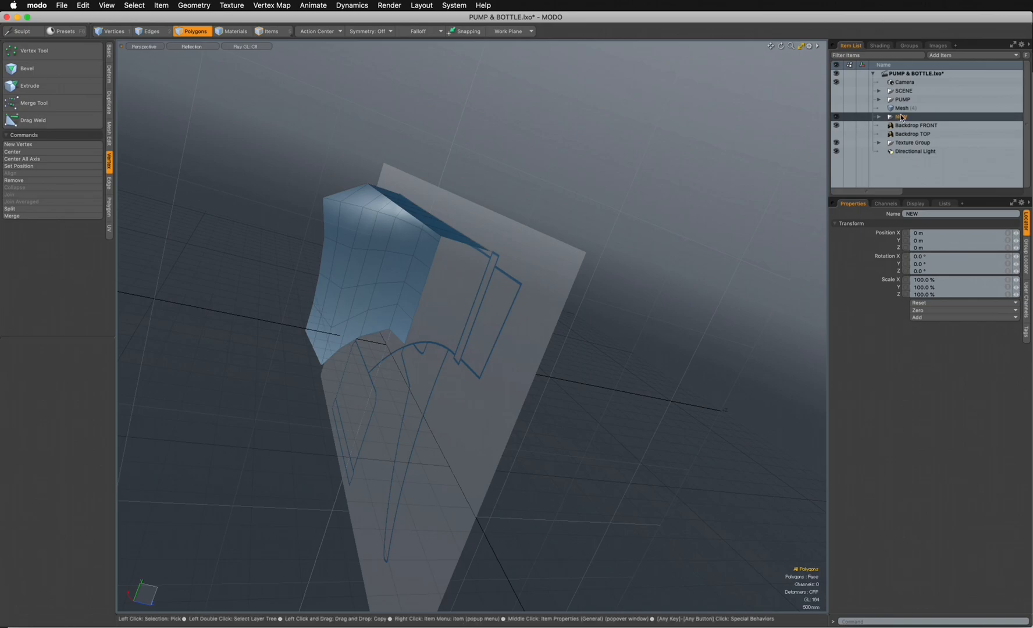
- Duplicate the BODY mesh inside the NEW group
{"action": "left_click", "coordinate": [879, 116]}
{"action": "left_click", "coordinate": [920, 126]}
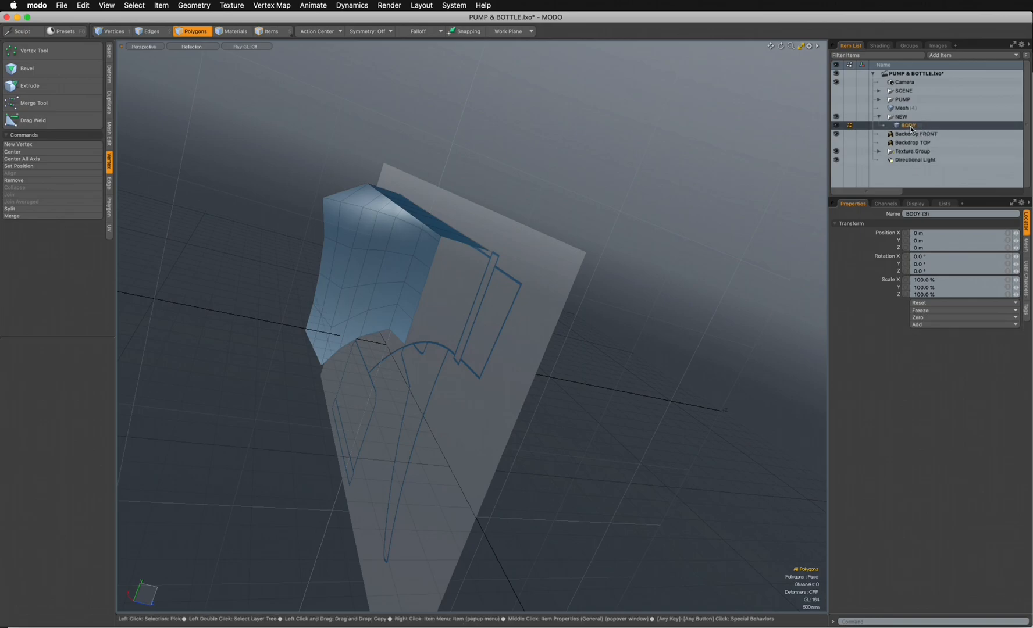
{"action": "right_click", "coordinate": [910, 127]}
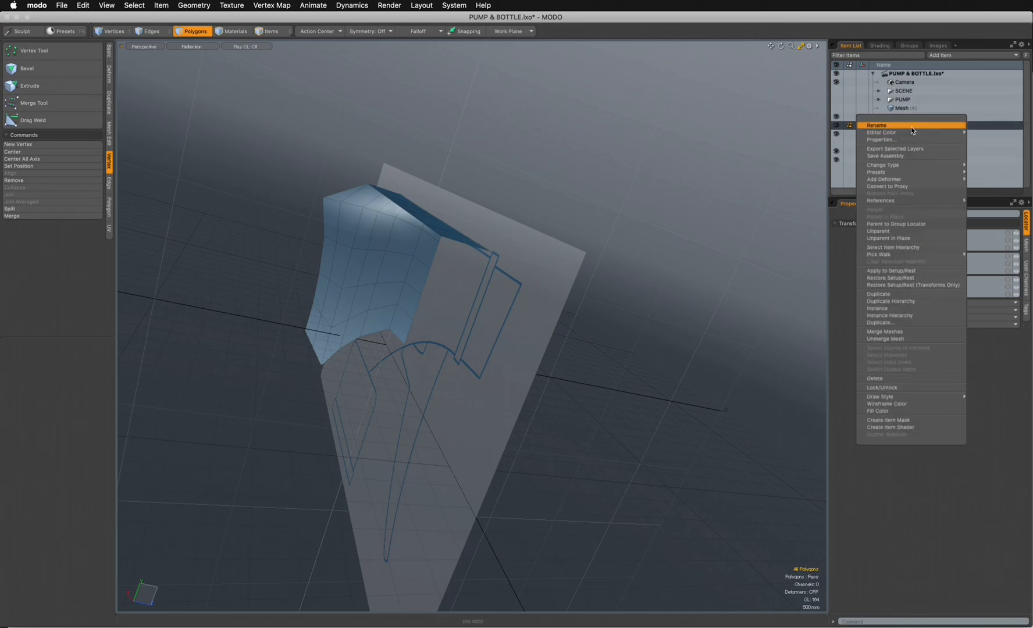
{"action": "left_click", "coordinate": [882, 294]}
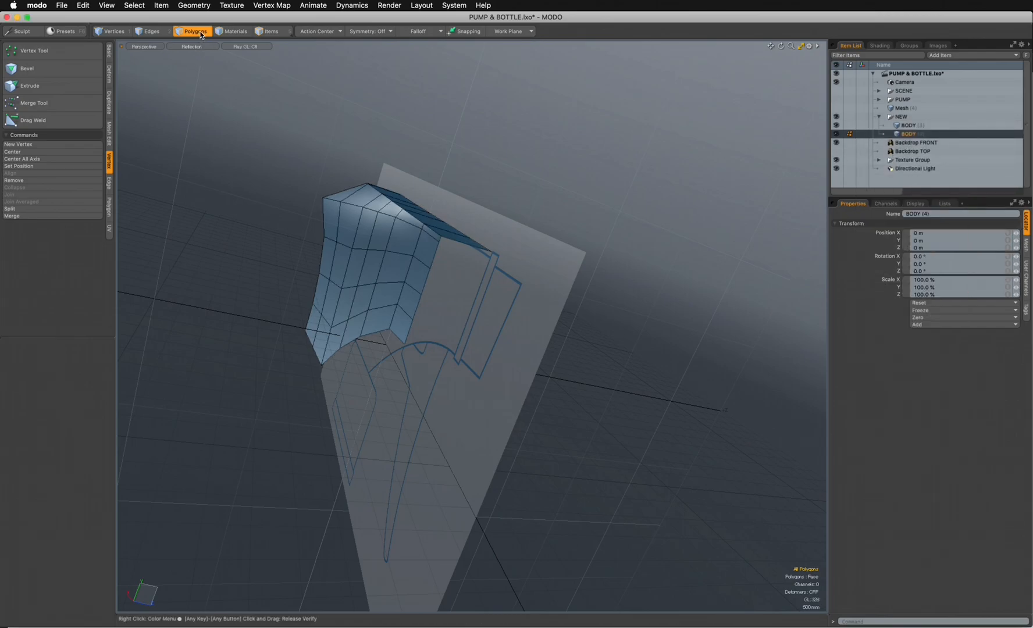
- Push the duplicate BODY mesh inward with a distance of -10 mm to form an inner shell
{"action": "mouse_move", "coordinate": [349, 291]}
{"action": "left_mouse_down", "text": "alt"}
{"action": "mouse_move", "coordinate": [383, 318]}
{"action": "mouse_move", "coordinate": [401, 258]}
{"action": "mouse_move", "coordinate": [413, 260]}
{"action": "mouse_move", "coordinate": [395, 262]}
{"action": "left_mouse_up", "text": "alt"}
{"action": "left_click", "coordinate": [108, 82]}
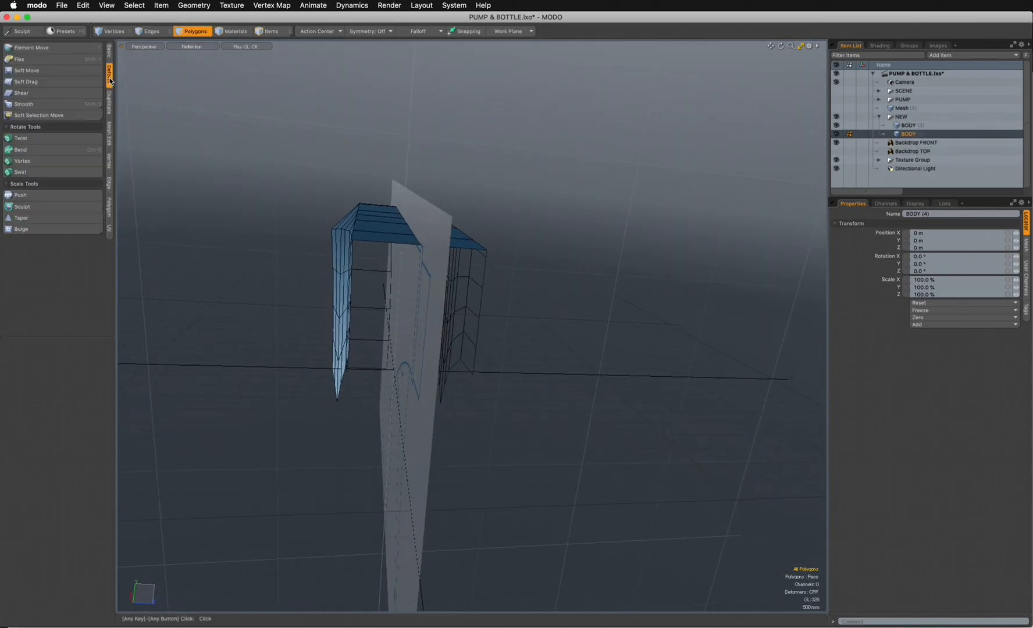
{"action": "left_click", "coordinate": [26, 196]}
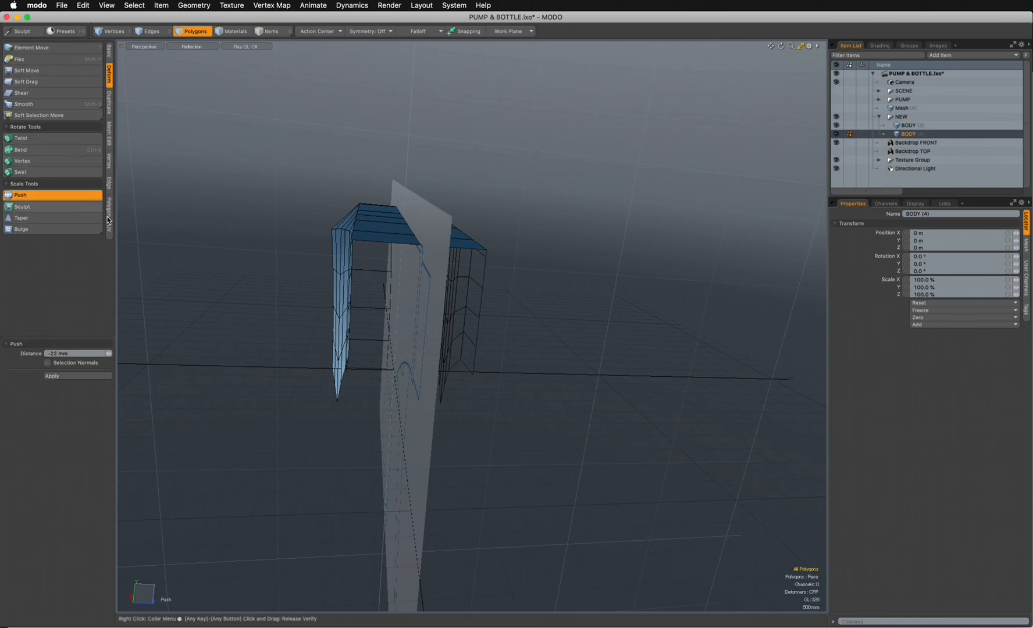
{"action": "left_click_drag", "start_coordinate": [407, 368], "coordinate": [416, 246], "text": "ctrl+alt"}
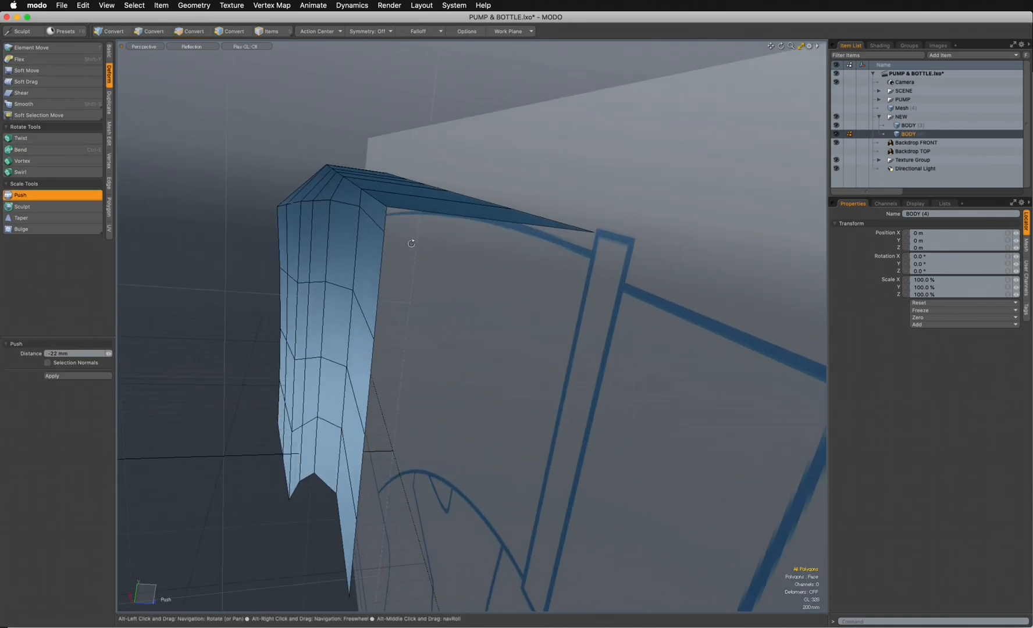
{"action": "left_click_drag", "start_coordinate": [395, 343], "coordinate": [358, 344]}
{"action": "left_click_drag", "start_coordinate": [459, 221], "coordinate": [416, 257], "text": "alt"}
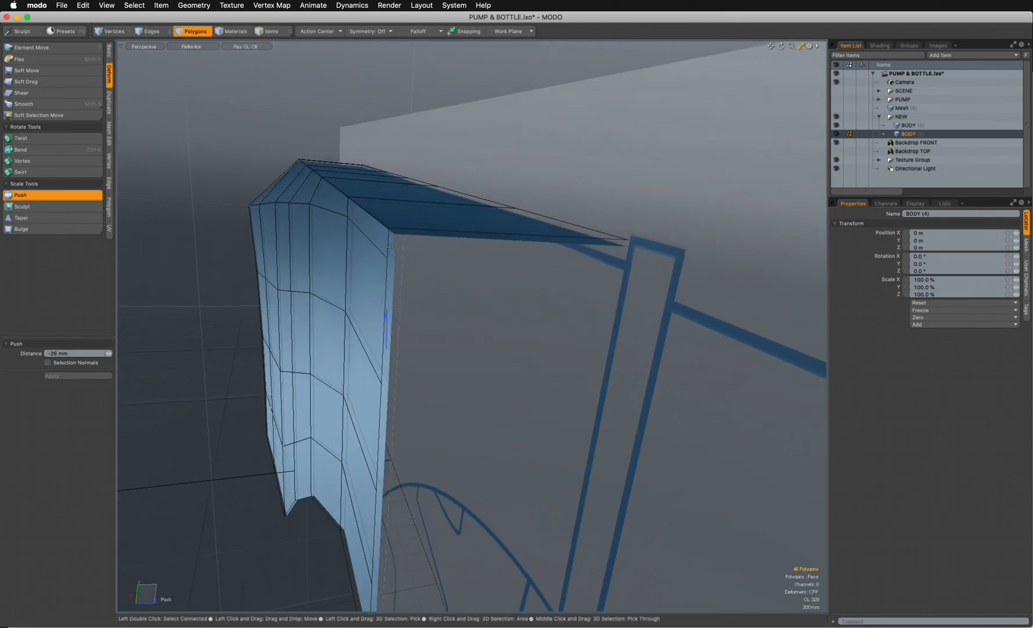
{"action": "left_click_drag", "start_coordinate": [109, 353], "coordinate": [102, 354]}
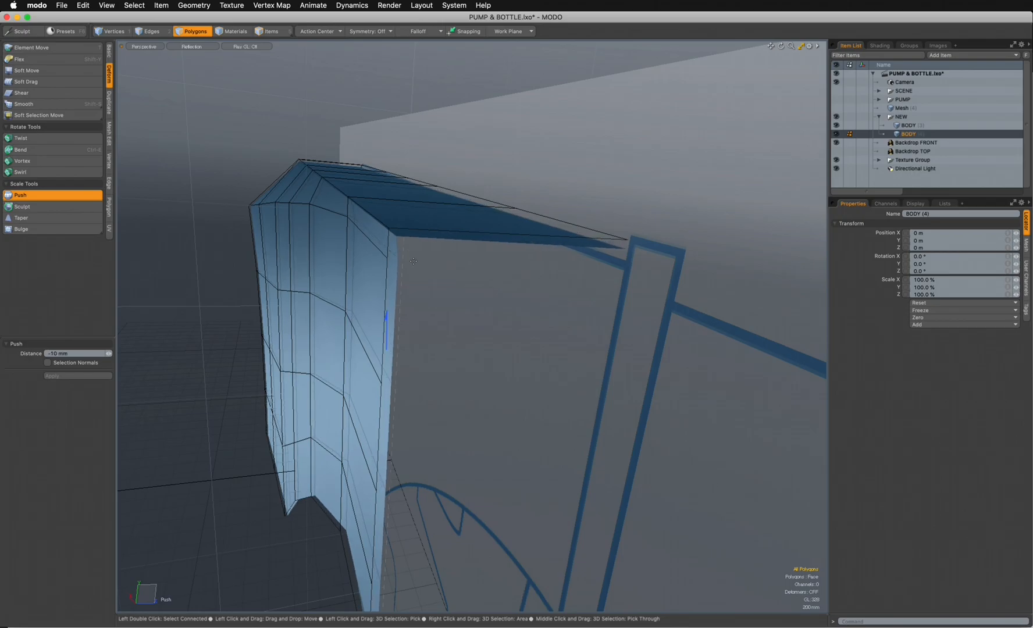
{"action": "left_click_drag", "start_coordinate": [449, 279], "coordinate": [512, 264], "text": "alt"}
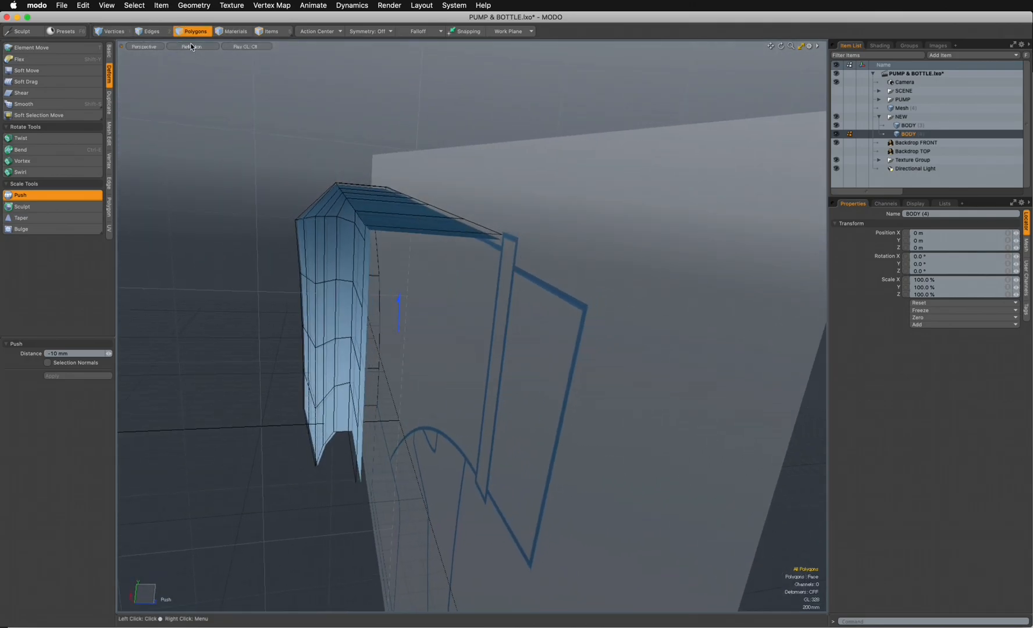
{"action": "left_click", "coordinate": [201, 34]}
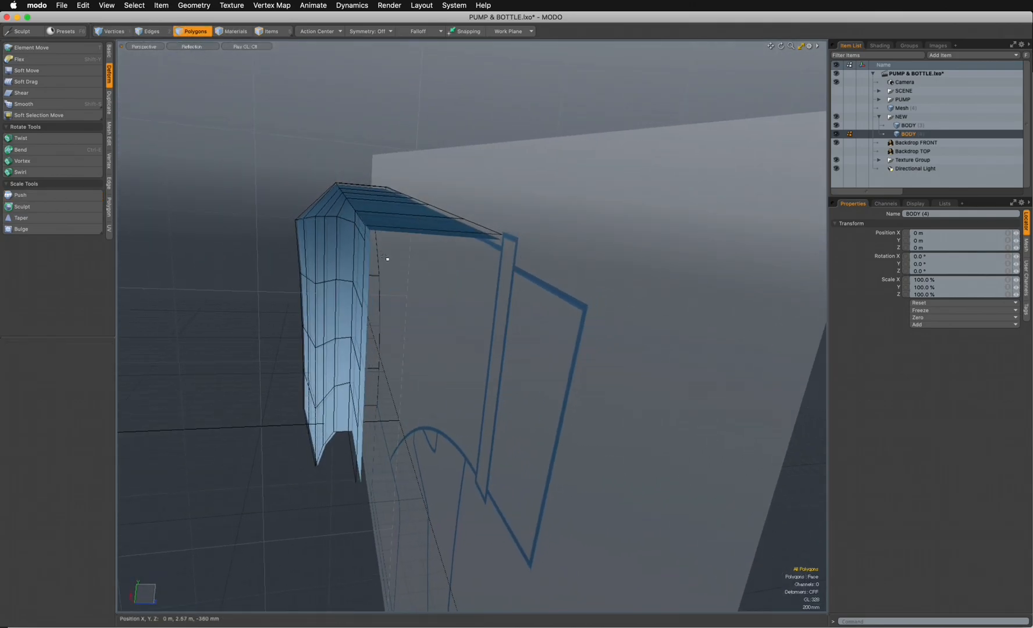
- Select the 12 edges along the upper rim of the inner shell
{"action": "mouse_move", "coordinate": [387, 258]}
{"action": "left_mouse_down", "text": "alt"}
{"action": "mouse_move", "coordinate": [382, 272]}
{"action": "mouse_move", "coordinate": [378, 234]}
{"action": "mouse_move", "coordinate": [365, 230]}
{"action": "mouse_move", "coordinate": [397, 243]}
{"action": "left_mouse_up", "text": "alt"}
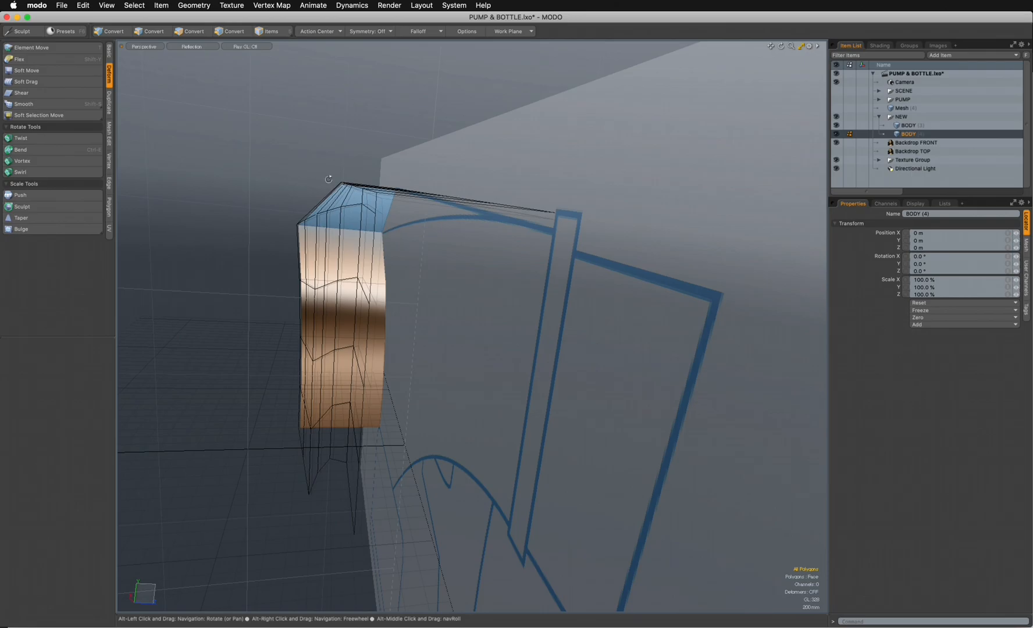
{"action": "left_click_drag", "start_coordinate": [303, 181], "coordinate": [582, 208], "text": "alt"}
{"action": "scroll", "coordinate": [541, 172], "scroll_direction": "up", "scroll_amount": 3}
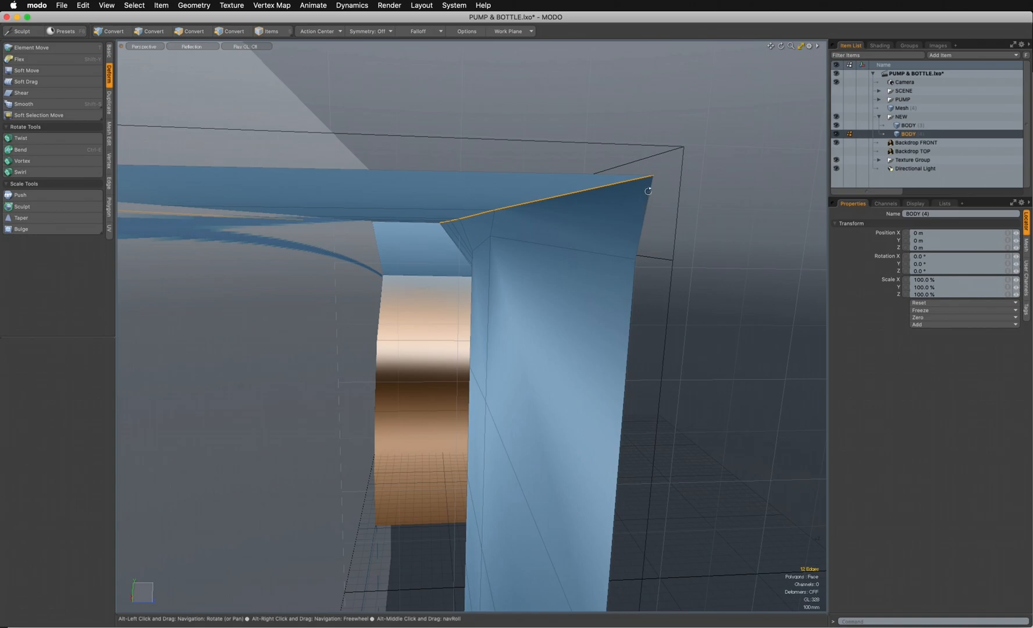
{"action": "scroll", "coordinate": [606, 200], "scroll_direction": "down", "scroll_amount": 3}
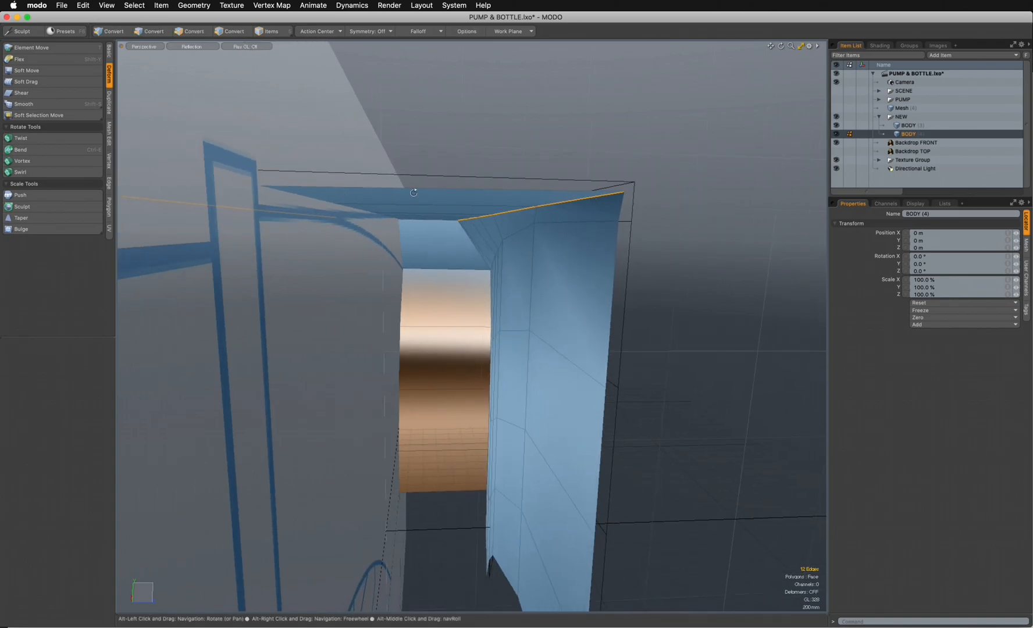
{"action": "left_click_drag", "start_coordinate": [584, 212], "coordinate": [515, 223], "text": "alt"}
- Examine the gap between the inner and outer shells along the top from the right side, with Push active
{"action": "key", "text": "ctrl+space"}
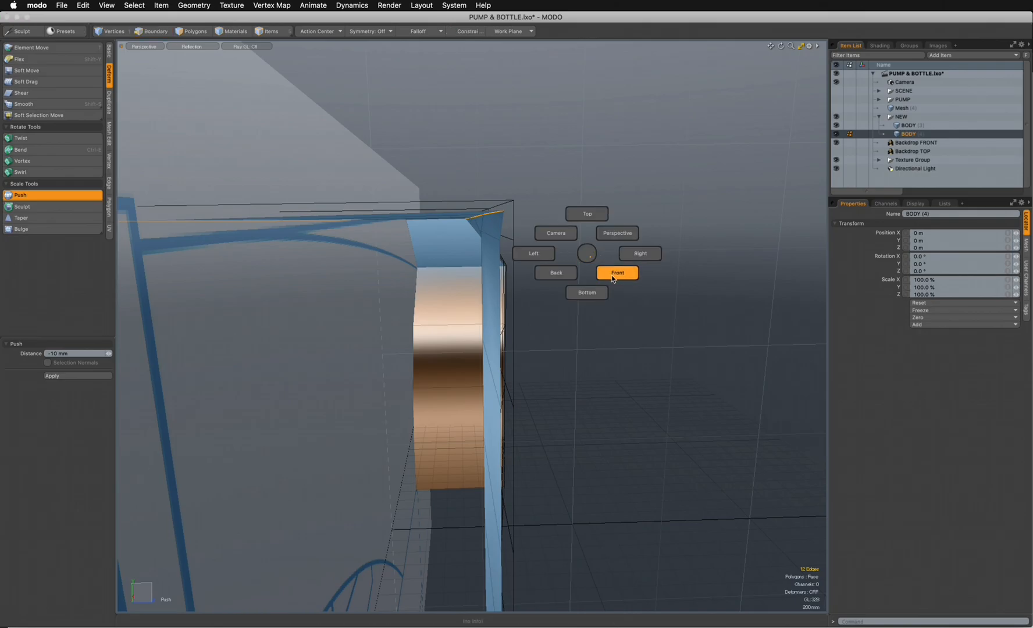
{"action": "left_click", "coordinate": [533, 253]}
{"action": "key", "text": "ctrl"}
{"action": "key", "text": "ctrl+space"}
{"action": "left_click", "coordinate": [595, 253]}
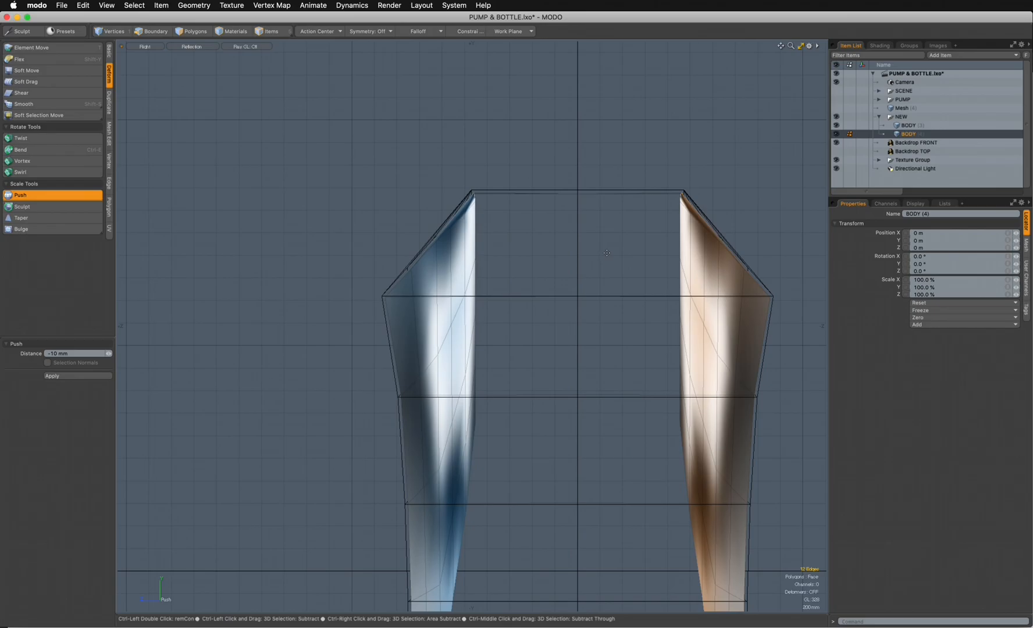
{"action": "left_click_drag", "start_coordinate": [498, 196], "coordinate": [521, 178], "text": "ctrl+alt"}
{"action": "key", "text": "ctrl+space"}
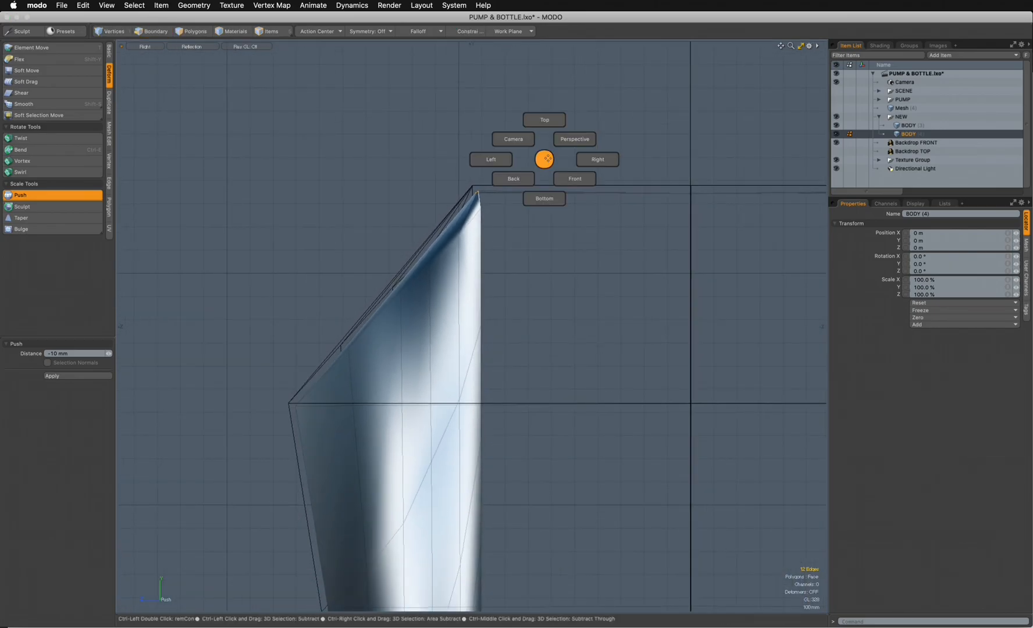
{"action": "left_click", "coordinate": [579, 145]}
- Push the selected upper edges of the inner shell by -3 mm and return to polygon selection
{"action": "left_click_drag", "start_coordinate": [576, 152], "coordinate": [477, 239], "text": "ctrl+alt"}
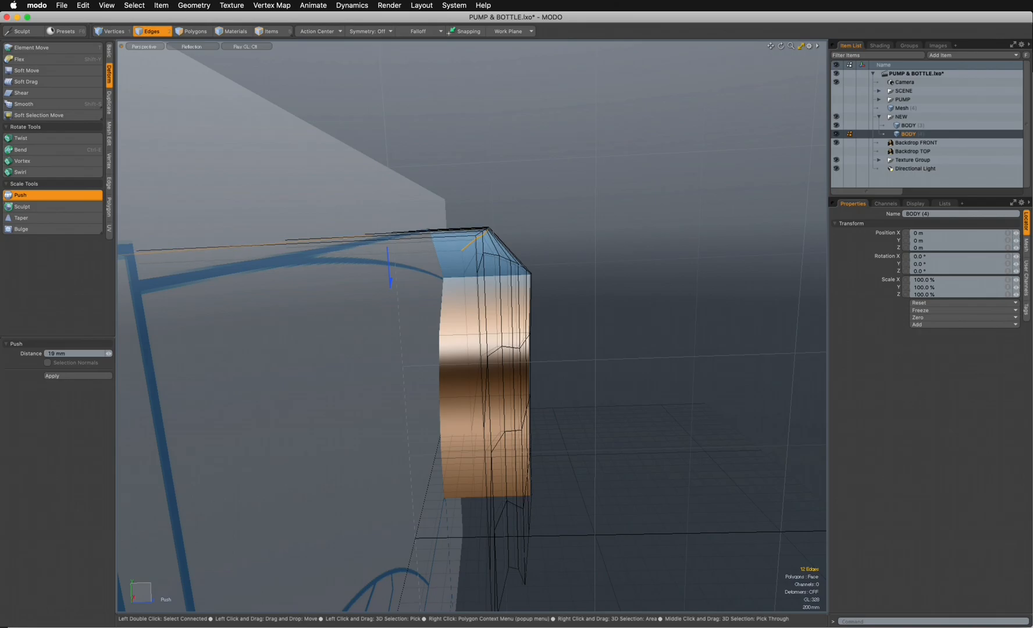
{"action": "key", "text": "super+z"}
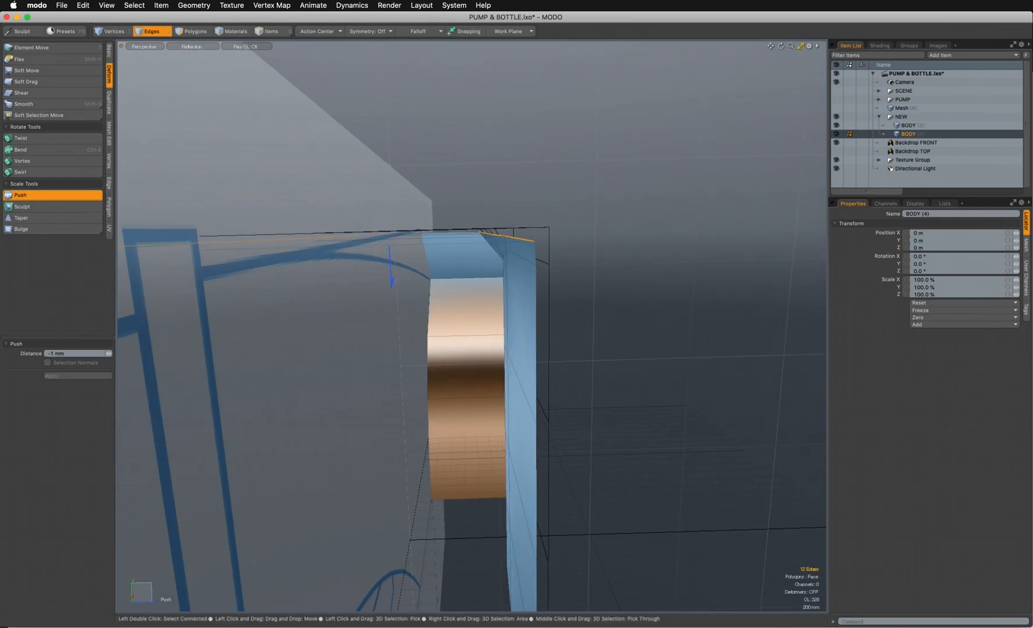
{"action": "left_click_drag", "start_coordinate": [565, 268], "coordinate": [524, 251], "text": "alt"}
{"action": "left_click", "coordinate": [193, 32]}
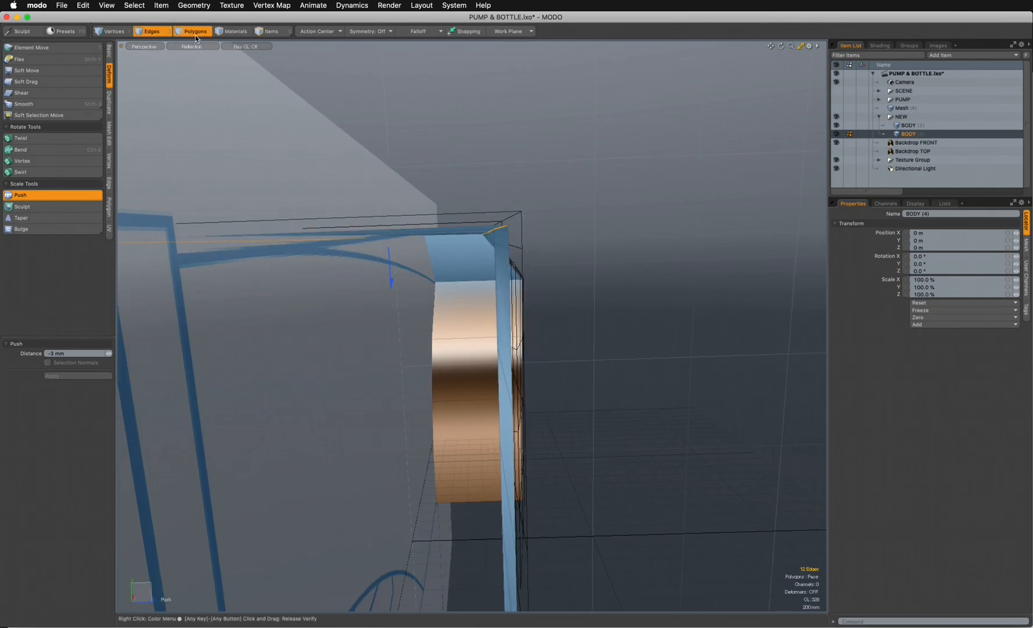
- Copy the inner shell's polygons into the original BODY mesh and hide the duplicate
{"action": "left_click_drag", "start_coordinate": [643, 221], "coordinate": [447, 288], "text": "alt"}
{"action": "left_click_drag", "start_coordinate": [434, 229], "coordinate": [477, 221], "text": "alt"}
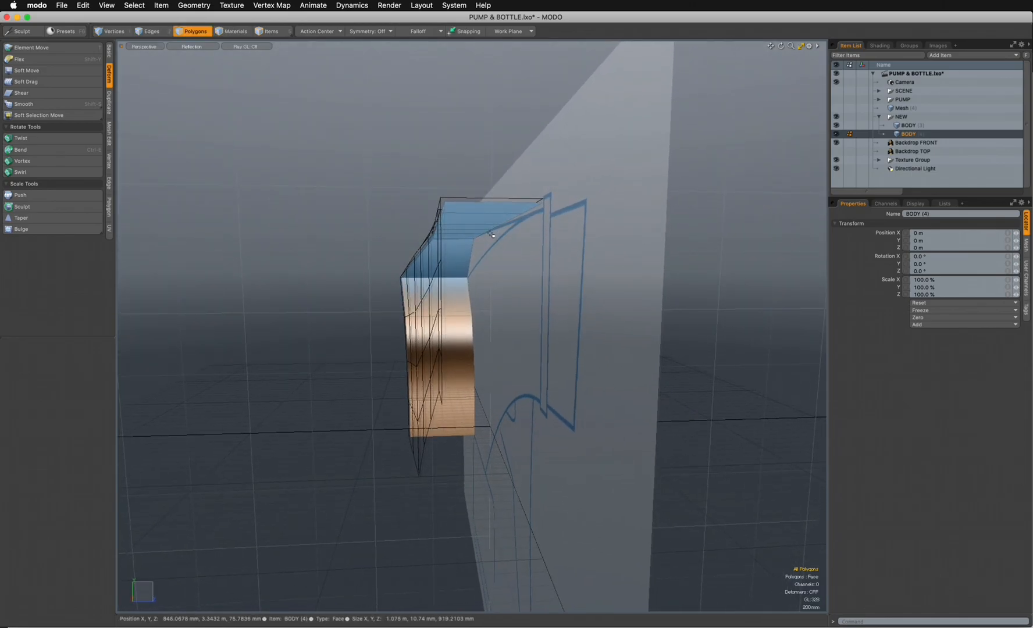
{"action": "left_click", "coordinate": [905, 125]}
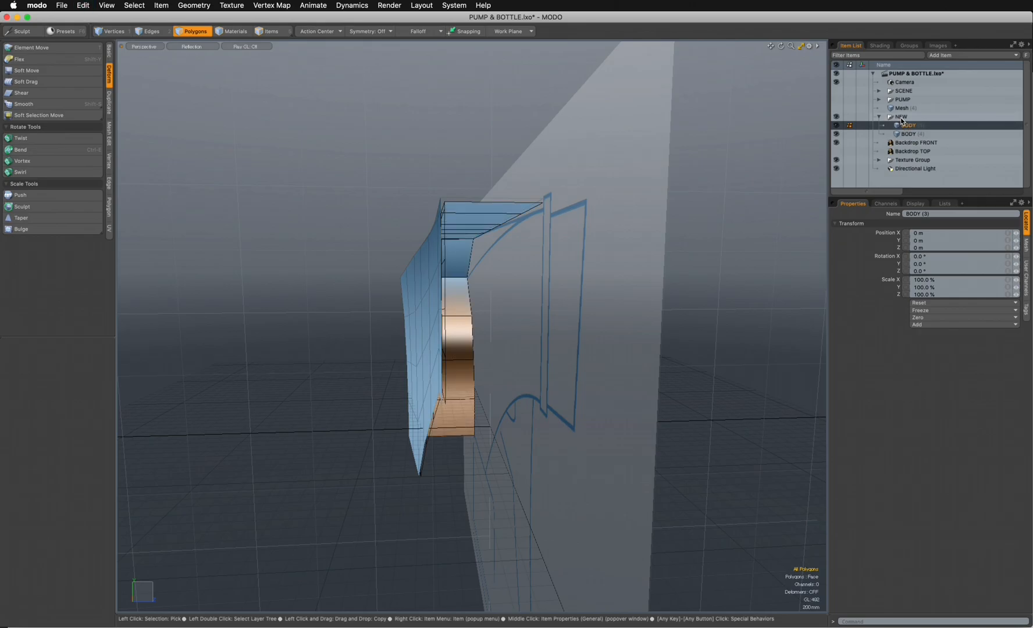
{"action": "left_click", "coordinate": [908, 133]}
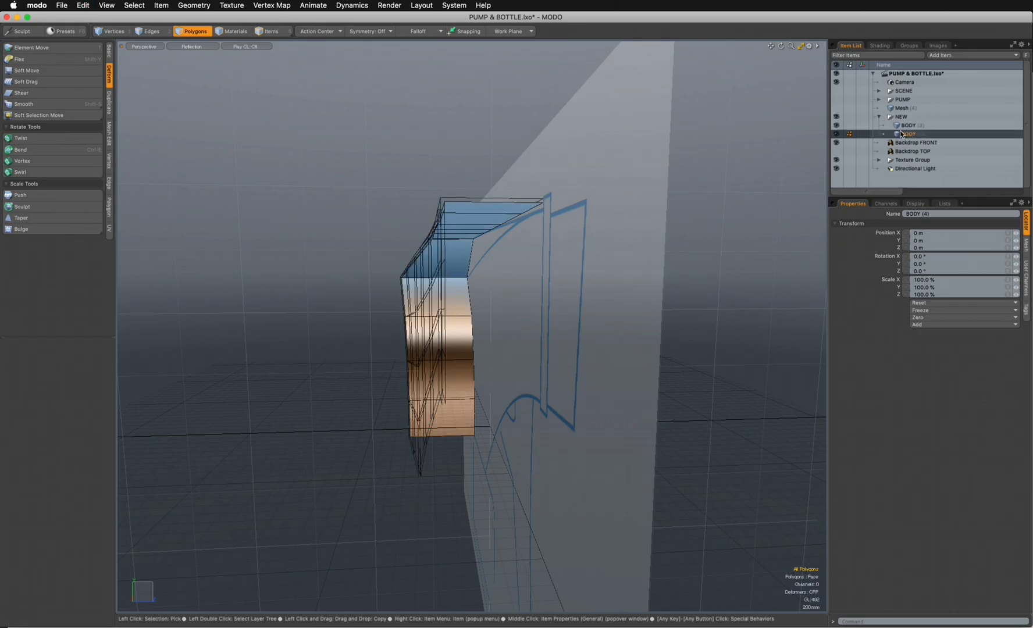
{"action": "left_click", "coordinate": [905, 125]}
- Select the open border loops of the inner and outer shells and bridge them with one segment
{"action": "left_click_drag", "start_coordinate": [492, 239], "coordinate": [453, 199], "text": "alt"}
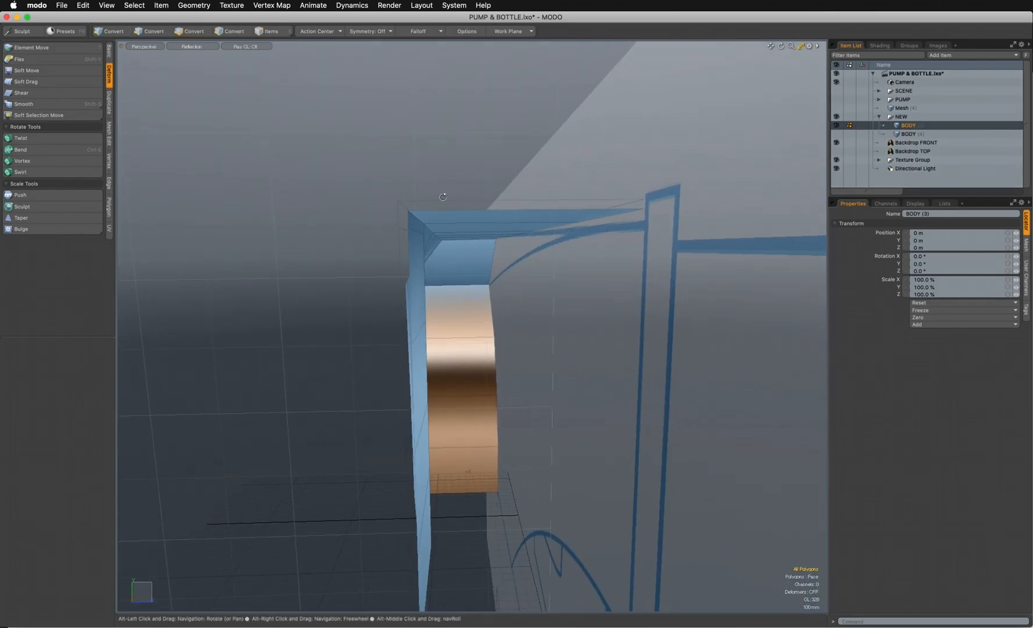
{"action": "double_click", "coordinate": [425, 201]}
{"action": "double_click", "coordinate": [430, 210], "text": "shift"}
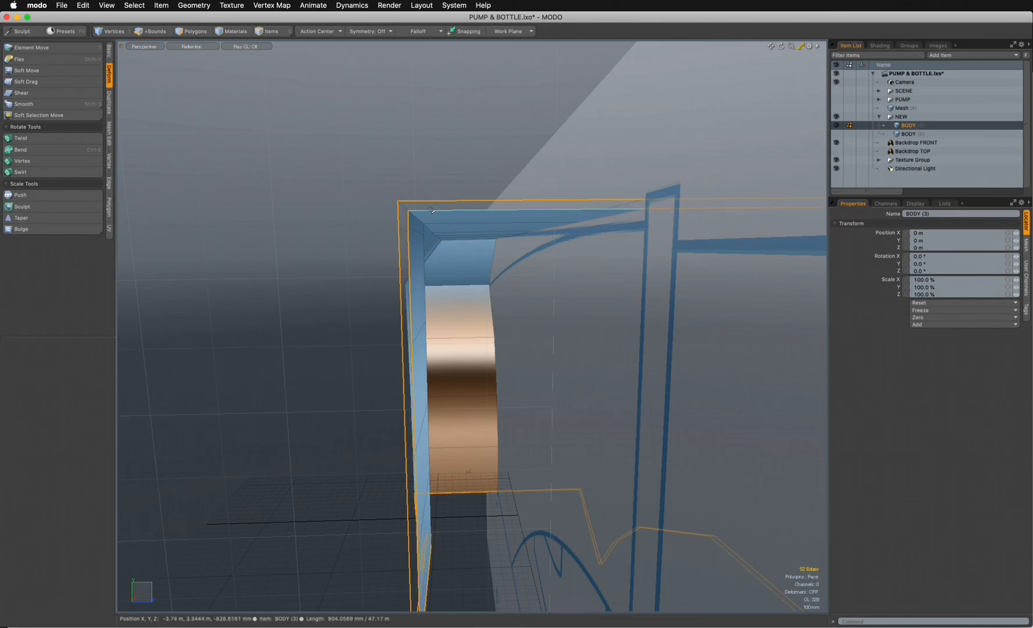
{"action": "left_click", "coordinate": [110, 52]}
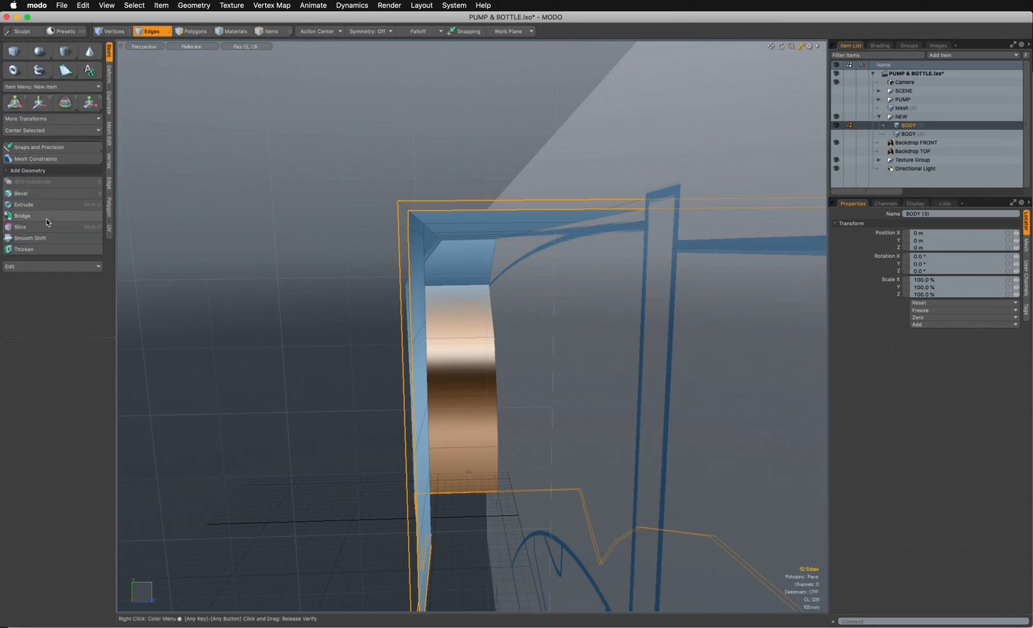
{"action": "left_click", "coordinate": [47, 218]}
{"action": "left_click", "coordinate": [425, 200]}
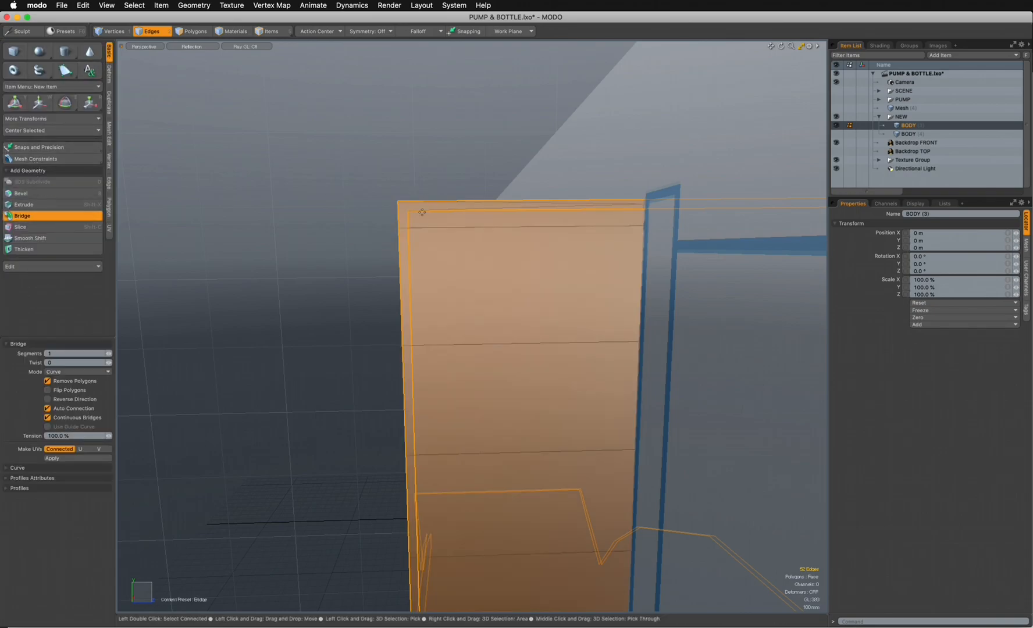
- Hide Backdrop FRONT and inspect the bridged rim from the body's open side
{"action": "mouse_move", "coordinate": [483, 271]}
{"action": "left_mouse_down", "text": "alt"}
{"action": "mouse_move", "coordinate": [466, 284]}
{"action": "mouse_move", "coordinate": [460, 274]}
{"action": "mouse_move", "coordinate": [482, 272]}
{"action": "mouse_move", "coordinate": [549, 218]}
{"action": "mouse_move", "coordinate": [461, 474]}
{"action": "mouse_move", "coordinate": [294, 446]}
{"action": "mouse_move", "coordinate": [308, 391]}
{"action": "mouse_move", "coordinate": [380, 311]}
{"action": "mouse_move", "coordinate": [453, 248]}
{"action": "mouse_move", "coordinate": [562, 192]}
{"action": "left_mouse_up", "text": "alt"}
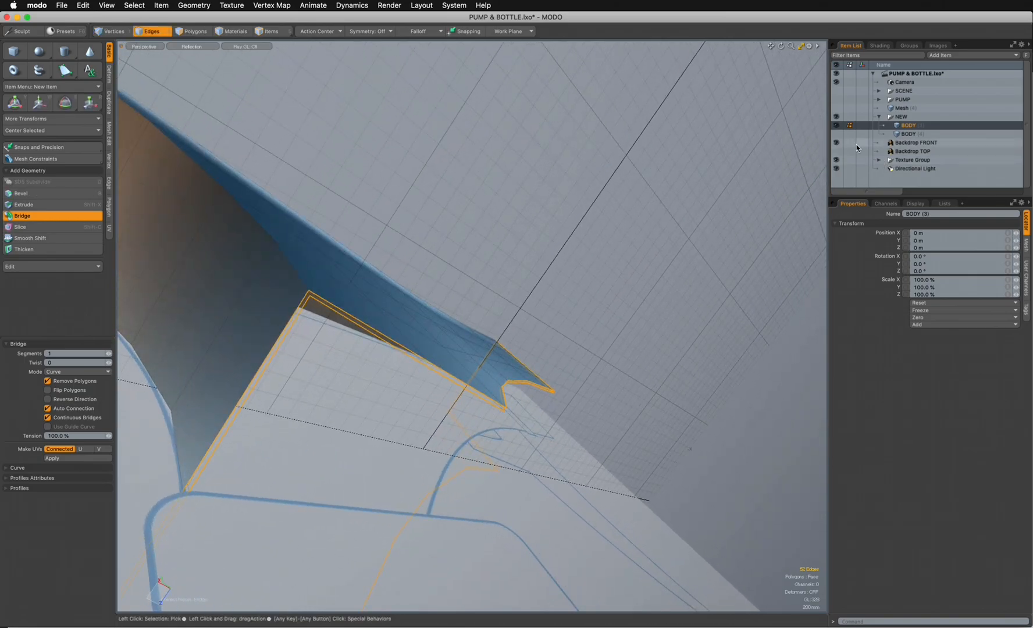
{"action": "left_click", "coordinate": [835, 143]}
{"action": "left_click_drag", "start_coordinate": [559, 286], "coordinate": [587, 290], "text": "alt"}
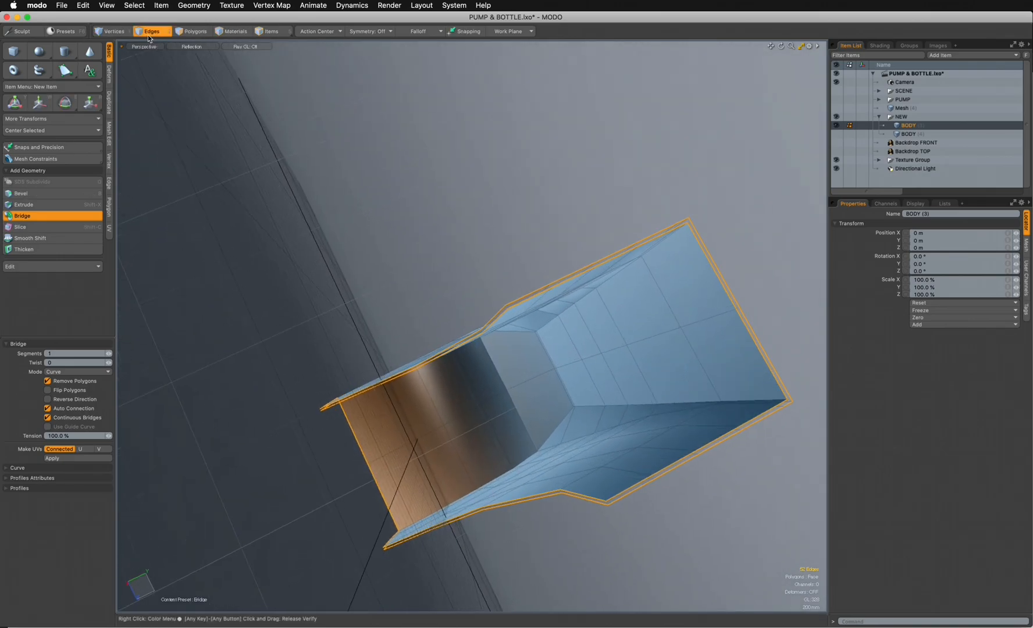
- Try to bridge the complete inner and outer border edge loops of the body in one operation
{"action": "left_click", "coordinate": [151, 33]}
{"action": "left_click", "coordinate": [197, 74]}
{"action": "left_click_drag", "start_coordinate": [401, 261], "coordinate": [482, 291], "text": "ctrl+alt"}
{"action": "left_click", "coordinate": [468, 285]}
{"action": "left_click", "coordinate": [462, 270], "text": "shift"}
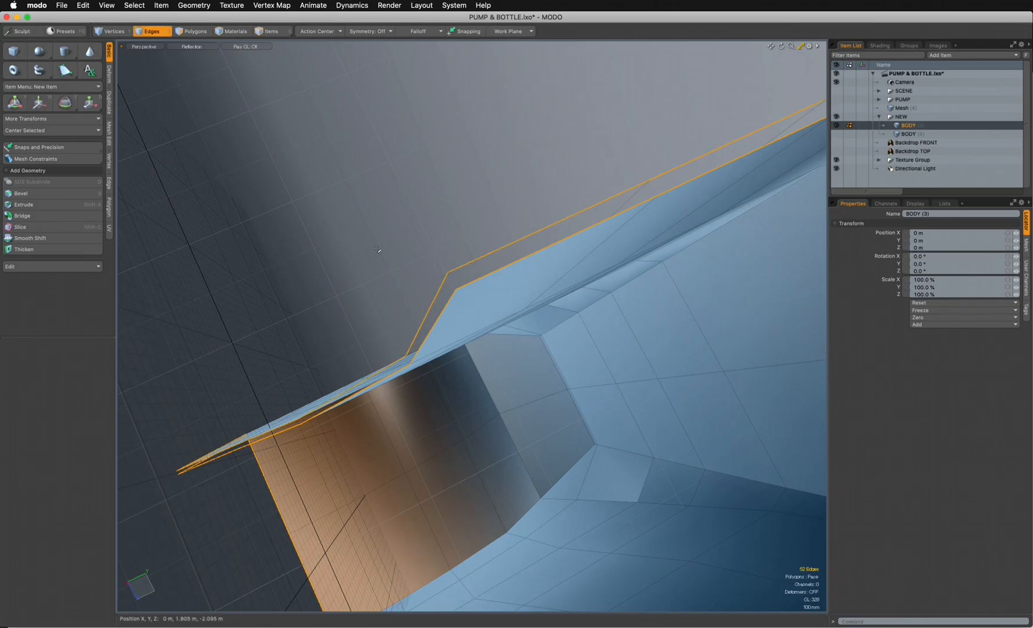
{"action": "left_click", "coordinate": [23, 215]}
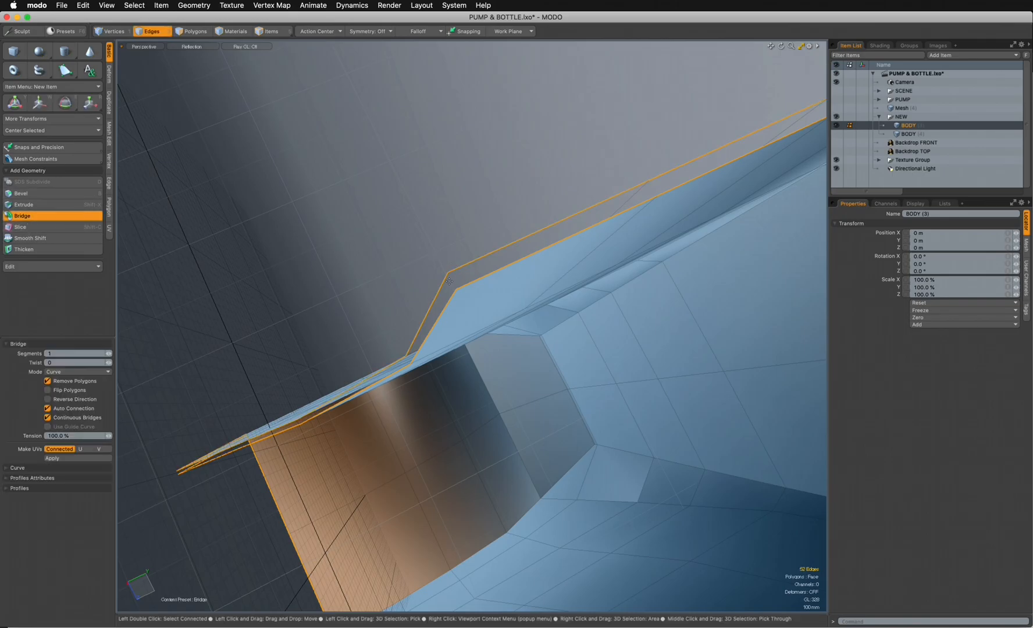
{"action": "left_click", "coordinate": [460, 285]}
{"action": "key", "text": "super+z"}
- Create a four-vertex polygon across the gap between the inner and outer shells on the lower rim of both side walls
{"action": "left_click", "coordinate": [114, 32]}
{"action": "left_click_drag", "start_coordinate": [262, 360], "coordinate": [342, 175], "text": "alt"}
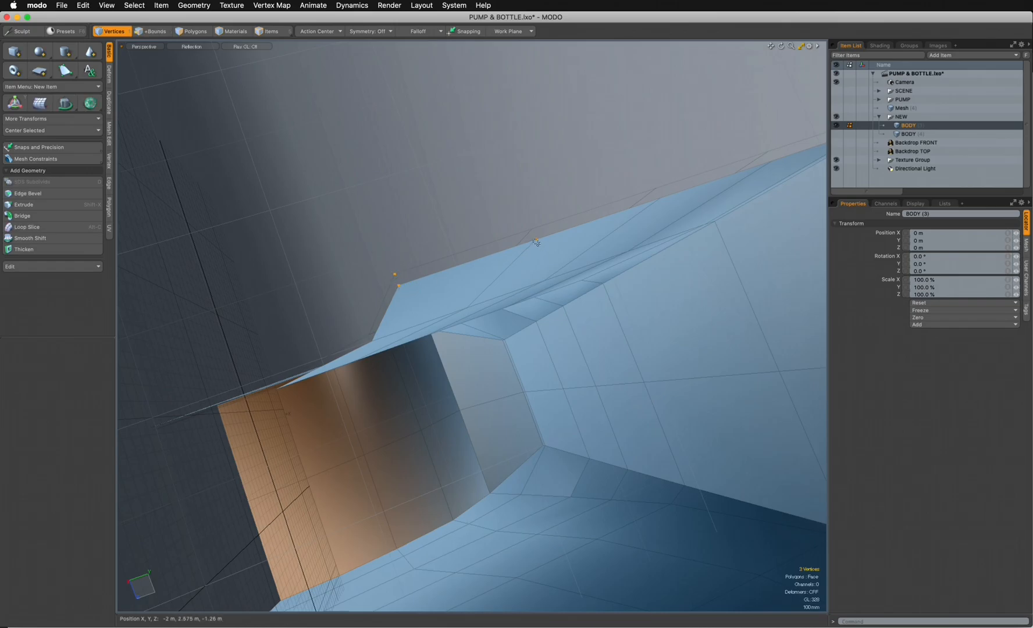
{"action": "key", "text": "p"}
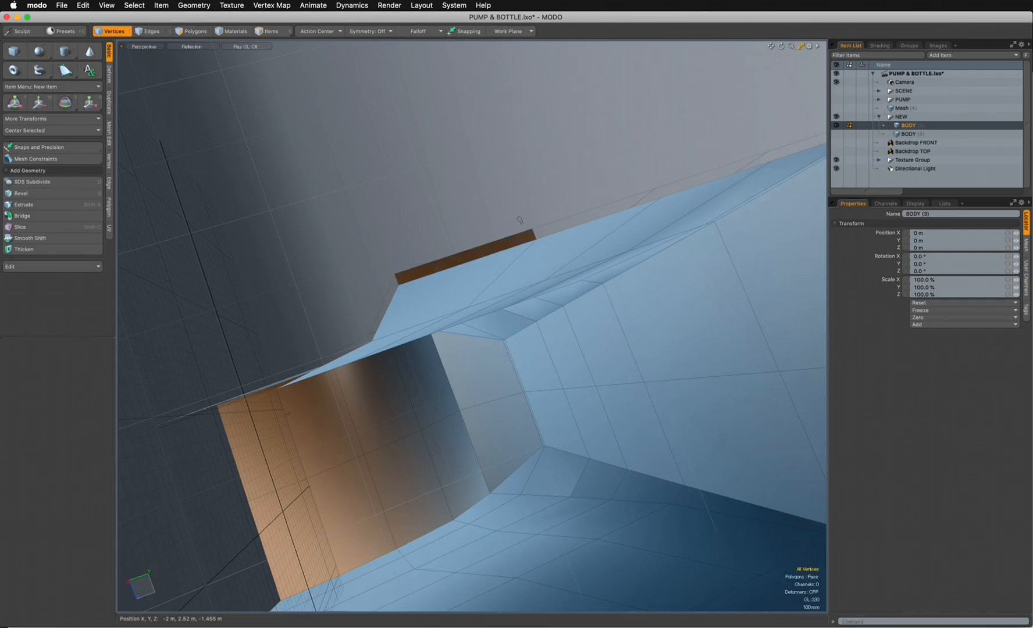
{"action": "left_click_drag", "start_coordinate": [518, 223], "coordinate": [545, 294], "text": "ctrl+alt"}
{"action": "left_click_drag", "start_coordinate": [565, 362], "coordinate": [653, 312], "text": "ctrl+alt"}
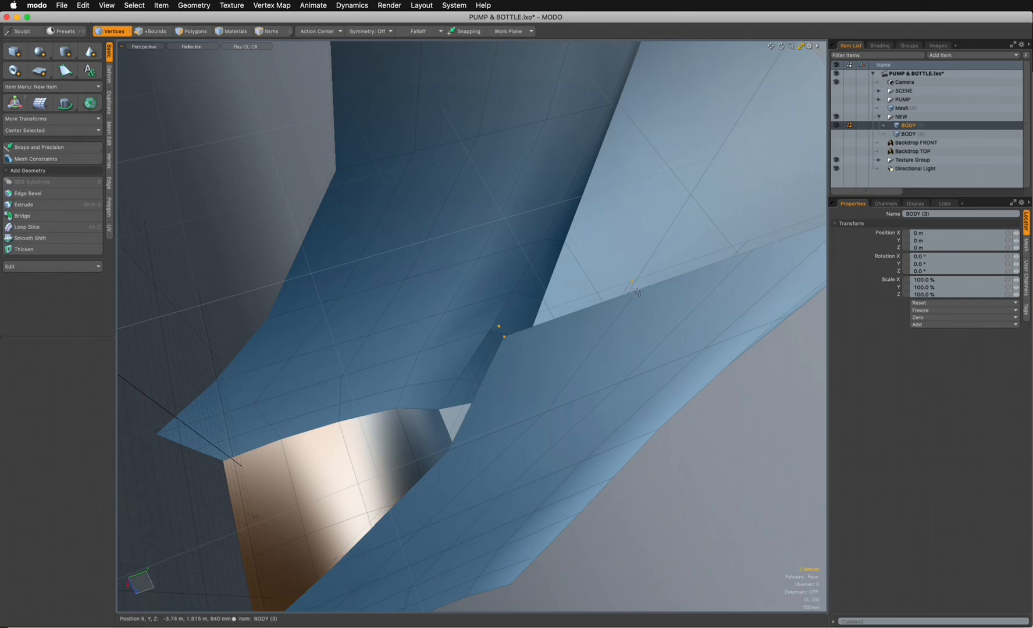
{"action": "key", "text": "p"}
{"action": "left_click_drag", "start_coordinate": [486, 240], "coordinate": [307, 153], "text": "ctrl+alt"}
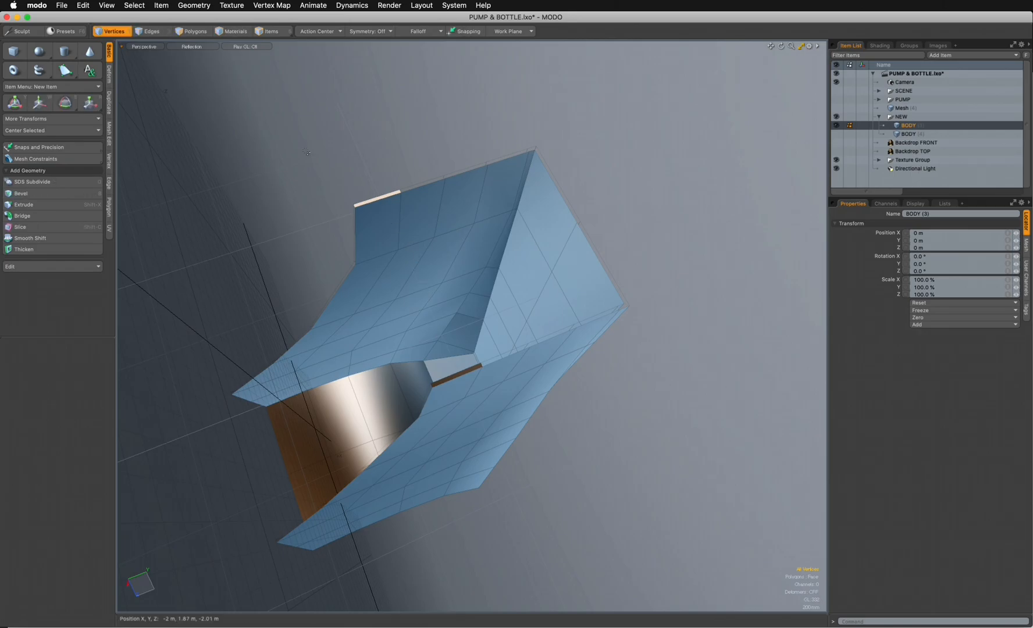
- Select the facing inner and outer rim edges around the open end, excluding the new polygons' short edges, and bridge them with one segment
{"action": "left_click", "coordinate": [156, 33], "text": "ctrl"}
{"action": "left_click_drag", "start_coordinate": [314, 96], "coordinate": [427, 137], "text": "ctrl+alt"}
{"action": "left_click", "coordinate": [449, 185]}
{"action": "double_click", "coordinate": [440, 240]}
{"action": "left_click_drag", "start_coordinate": [429, 249], "coordinate": [530, 282], "text": "ctrl+alt"}
{"action": "left_click_drag", "start_coordinate": [543, 331], "coordinate": [524, 344], "text": "ctrl+alt"}
{"action": "left_click_drag", "start_coordinate": [599, 497], "coordinate": [656, 464], "text": "ctrl+alt"}
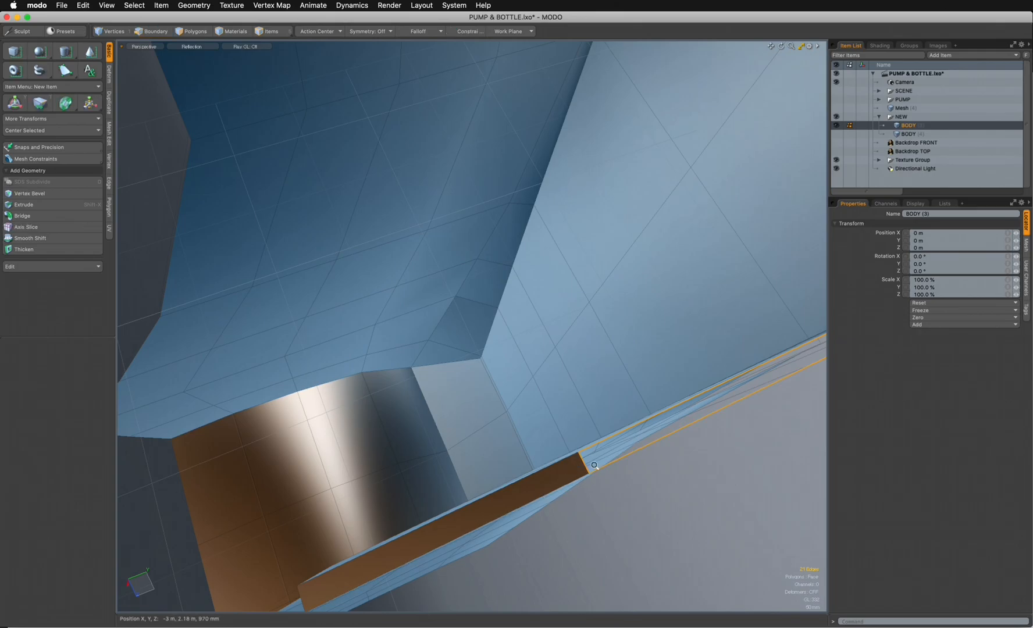
{"action": "mouse_move", "coordinate": [592, 461]}
{"action": "left_mouse_down", "text": "alt"}
{"action": "mouse_move", "coordinate": [582, 468]}
{"action": "mouse_move", "coordinate": [594, 464]}
{"action": "left_mouse_up", "text": "alt"}
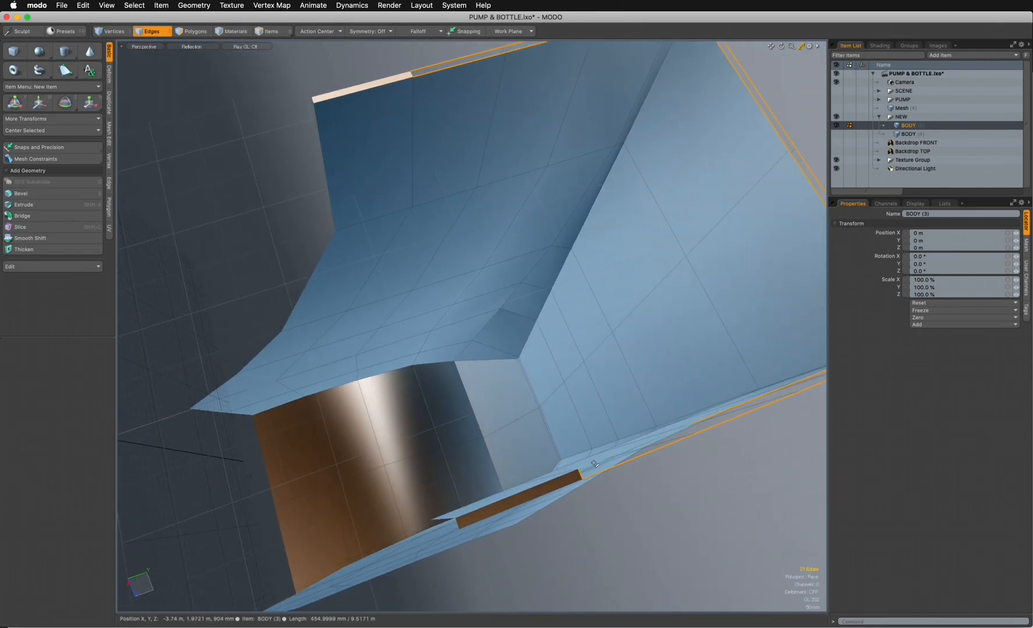
{"action": "key", "text": "ctrl"}
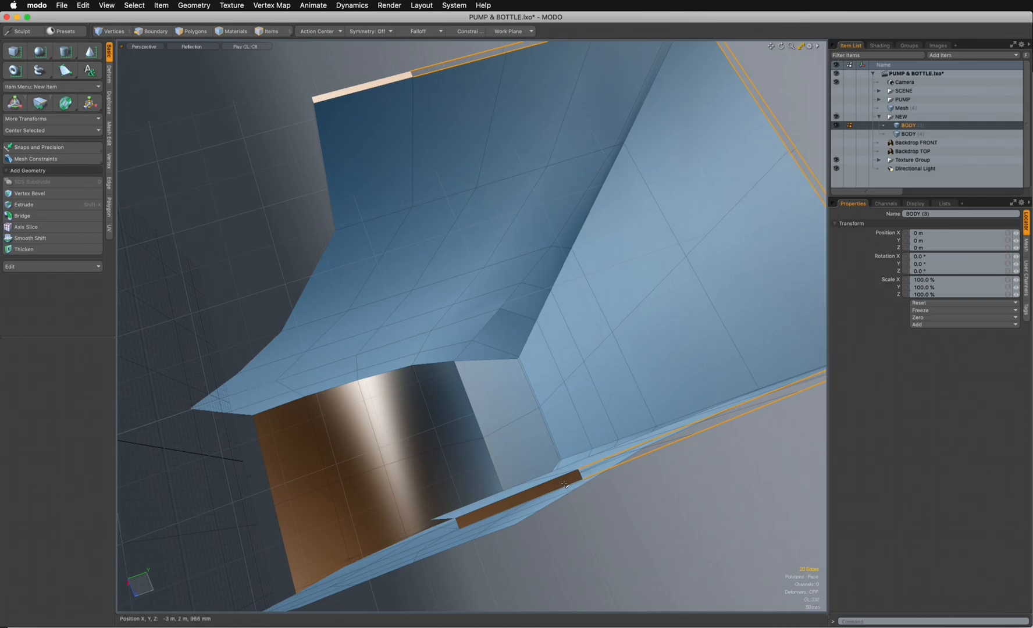
{"action": "mouse_move", "coordinate": [436, 257]}
{"action": "left_mouse_down", "text": "alt"}
{"action": "mouse_move", "coordinate": [424, 217]}
{"action": "mouse_move", "coordinate": [428, 255]}
{"action": "left_mouse_up", "text": "alt"}
{"action": "left_click_drag", "start_coordinate": [402, 196], "coordinate": [470, 181], "text": "ctrl+alt"}
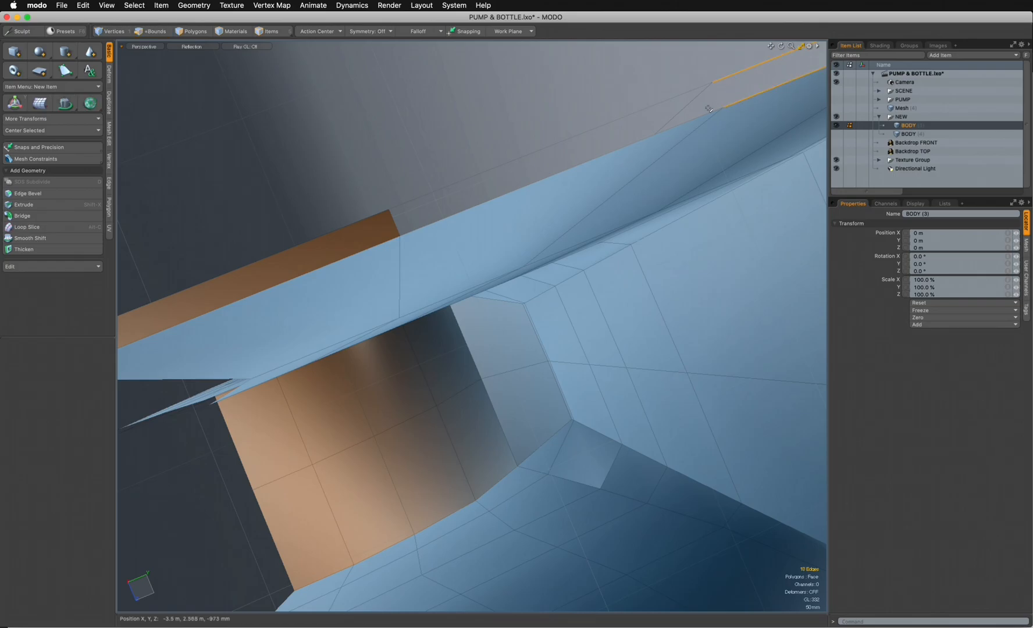
{"action": "left_click_drag", "start_coordinate": [531, 196], "coordinate": [419, 307], "text": "alt"}
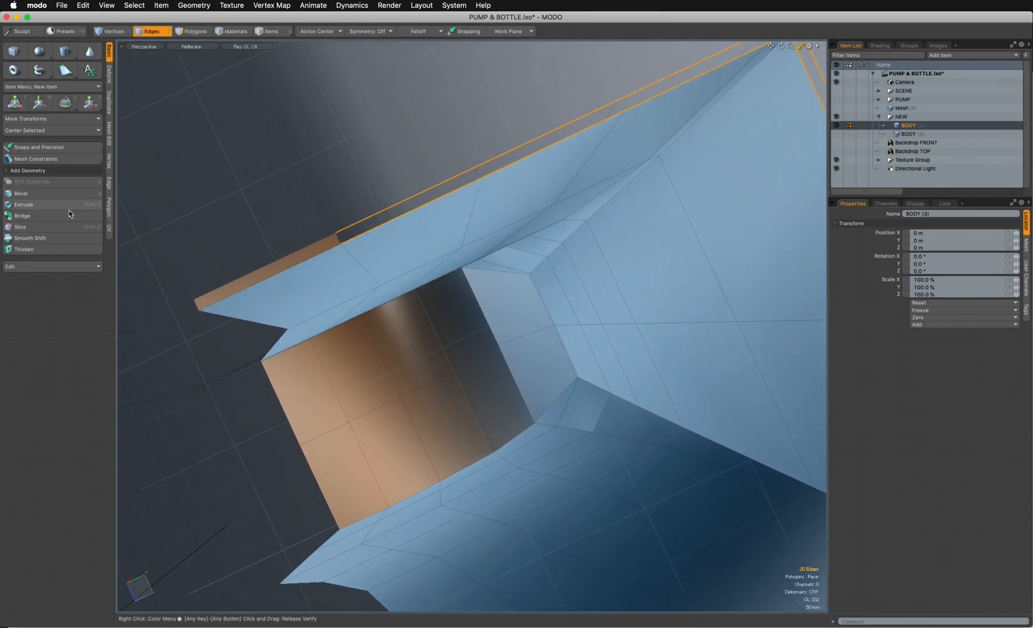
{"action": "left_click", "coordinate": [23, 216]}
{"action": "left_click", "coordinate": [425, 205]}
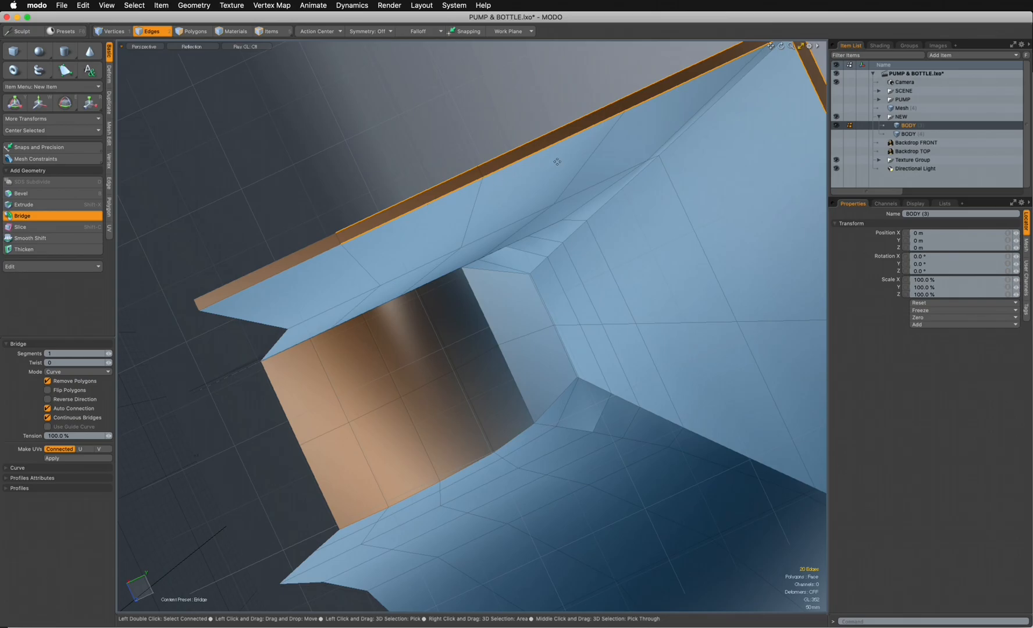
- Select the remaining inner and outer edge loops along the lower rim between the two new polygons and bridge them with one segment
{"action": "left_click_drag", "start_coordinate": [473, 316], "coordinate": [405, 299], "text": "alt"}
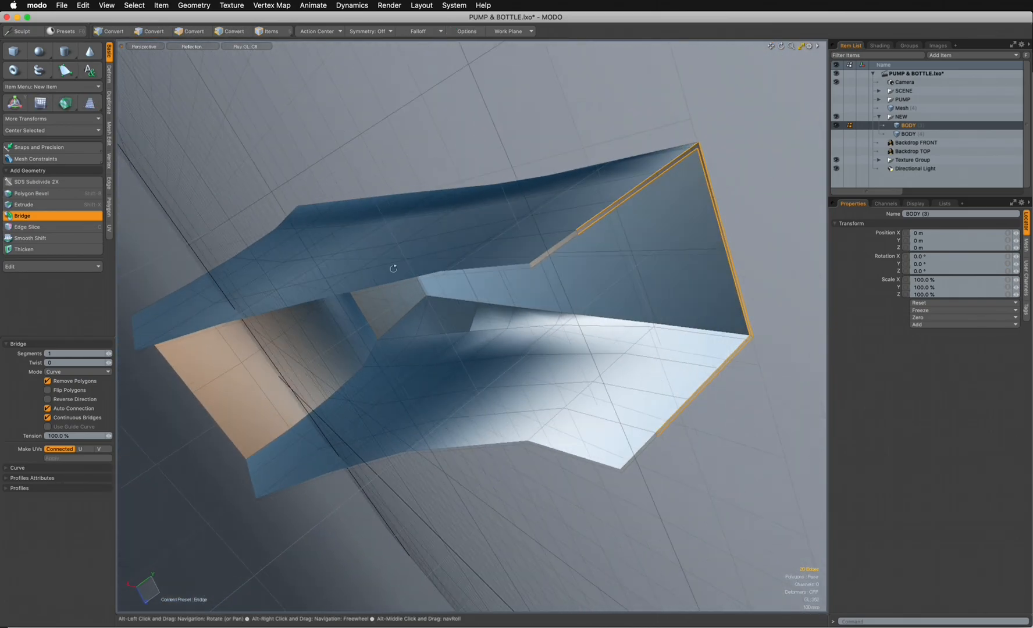
{"action": "key", "text": "space"}
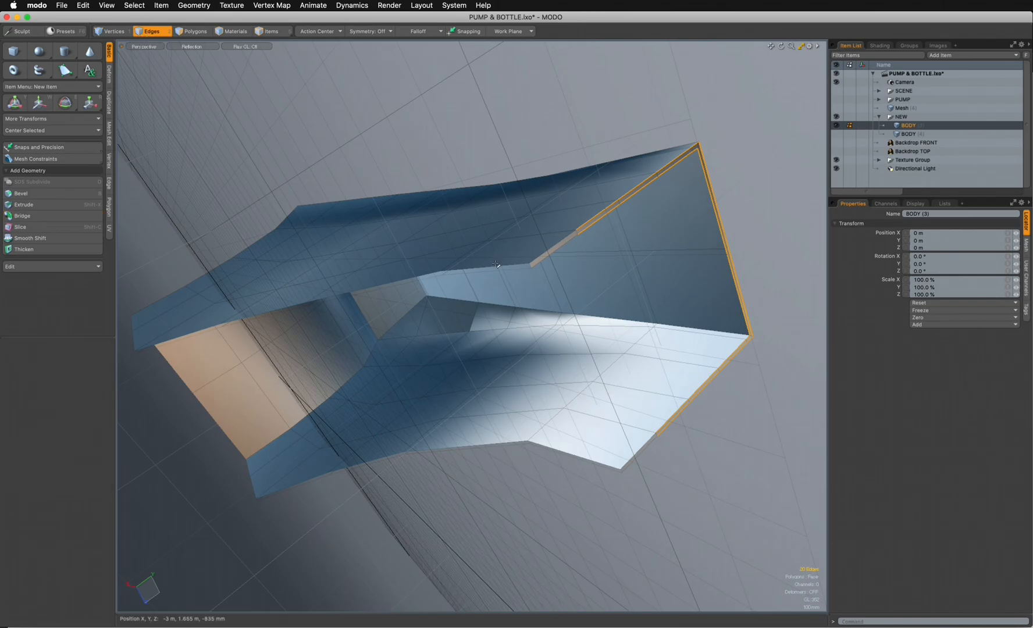
{"action": "double_click", "coordinate": [498, 266]}
{"action": "left_click_drag", "start_coordinate": [527, 270], "coordinate": [599, 279], "text": "ctrl+alt"}
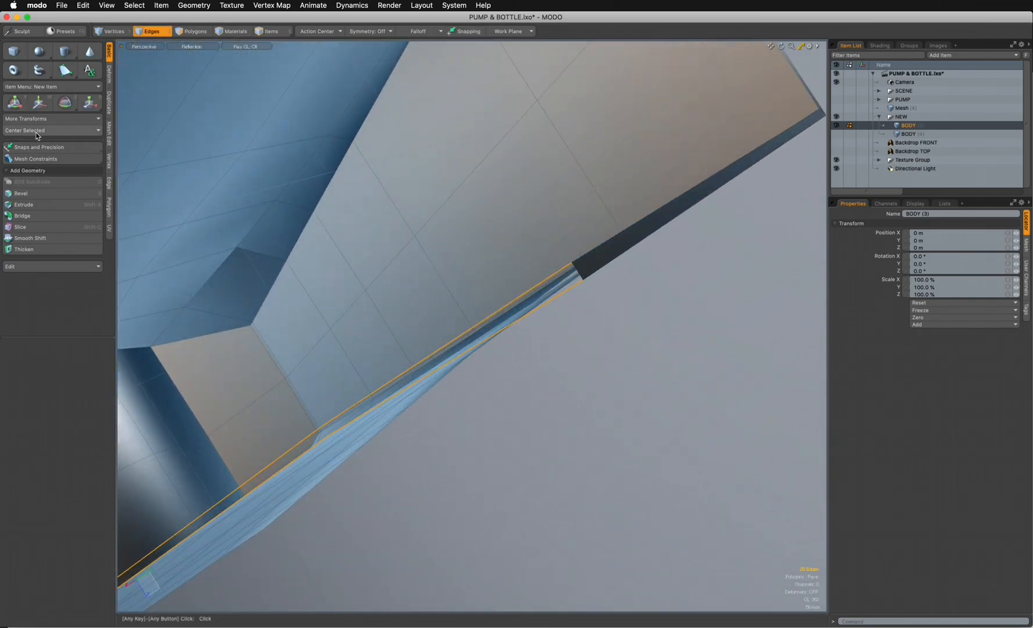
{"action": "left_click", "coordinate": [23, 216]}
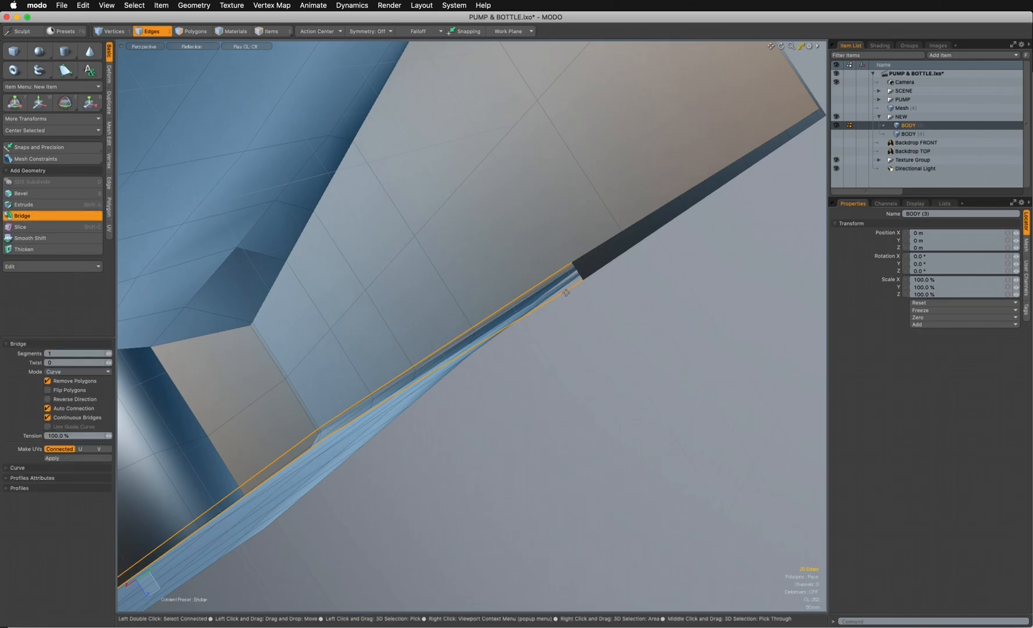
{"action": "left_click", "coordinate": [565, 293]}
{"action": "left_click_drag", "start_coordinate": [627, 281], "coordinate": [559, 308], "text": "ctrl+alt"}
{"action": "left_click_drag", "start_coordinate": [309, 454], "coordinate": [213, 60], "text": "alt"}
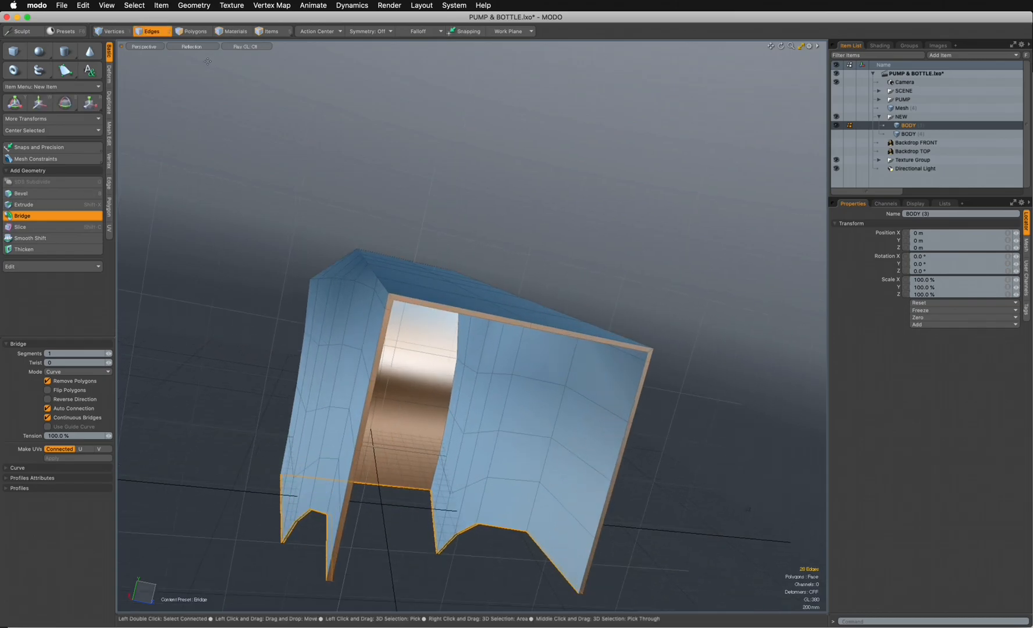
- Loop-slice the rim polygon strip with a count of 2, placing the cuts close to its inner and outer borders
{"action": "left_click", "coordinate": [192, 31]}
{"action": "left_click_drag", "start_coordinate": [442, 285], "coordinate": [375, 317], "text": "ctrl+alt"}
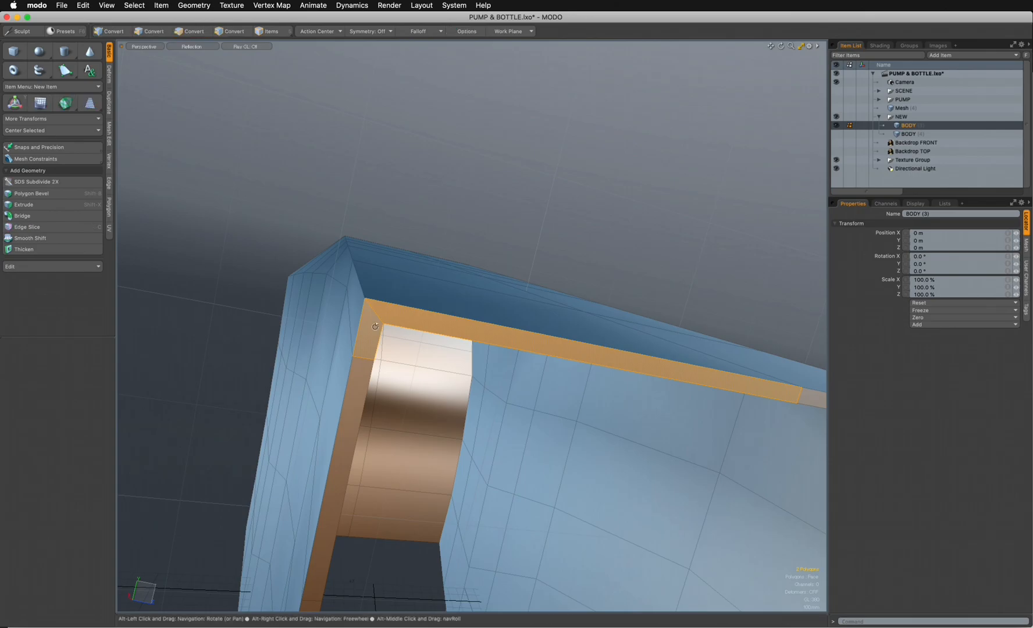
{"action": "key", "text": "alt+l"}
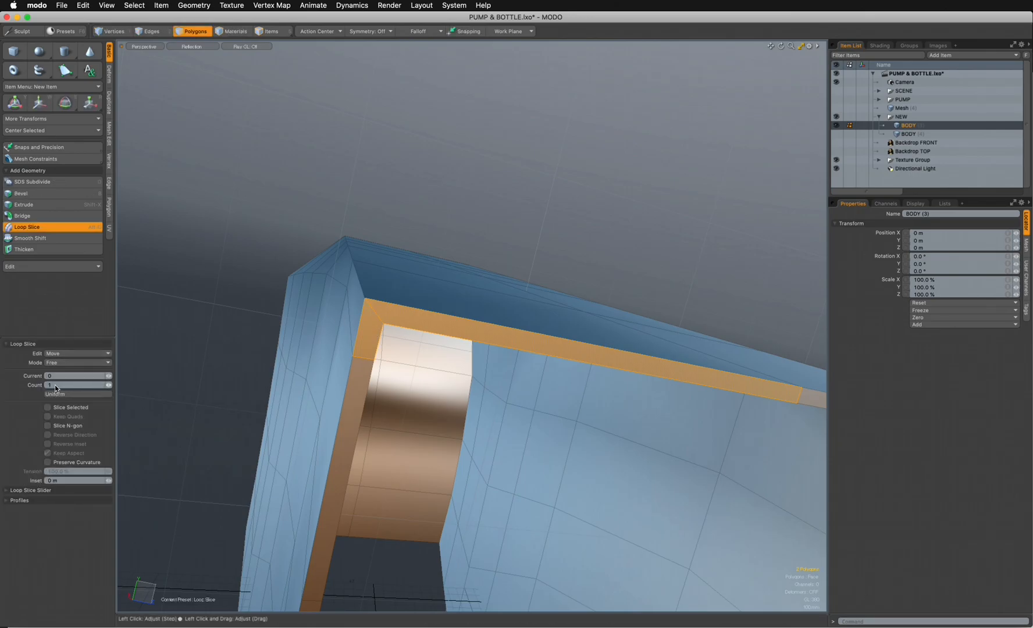
{"action": "key", "text": "Tab"}
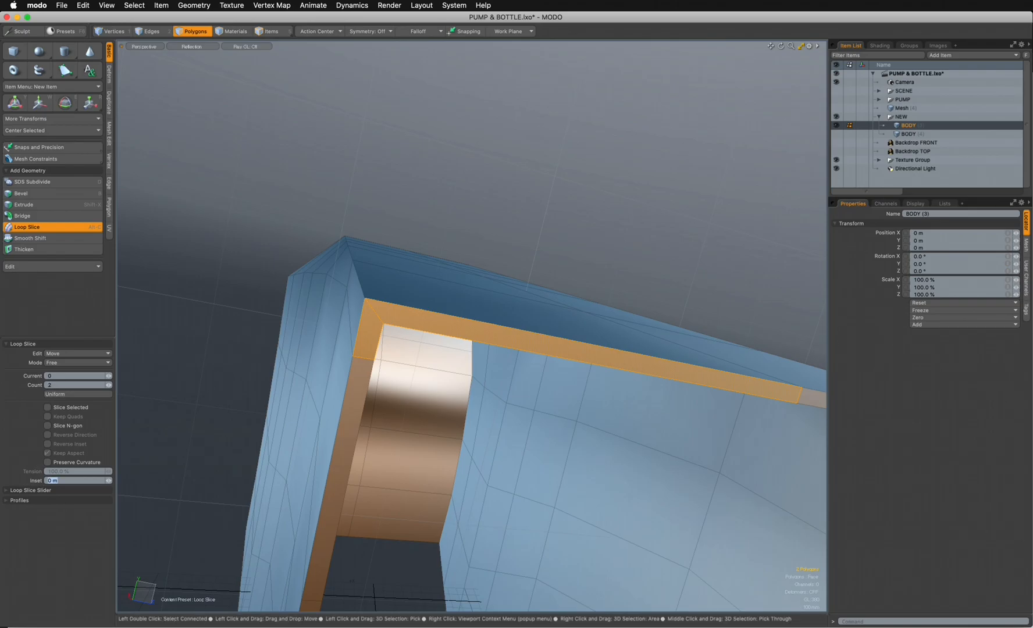
{"action": "left_click", "coordinate": [471, 325]}
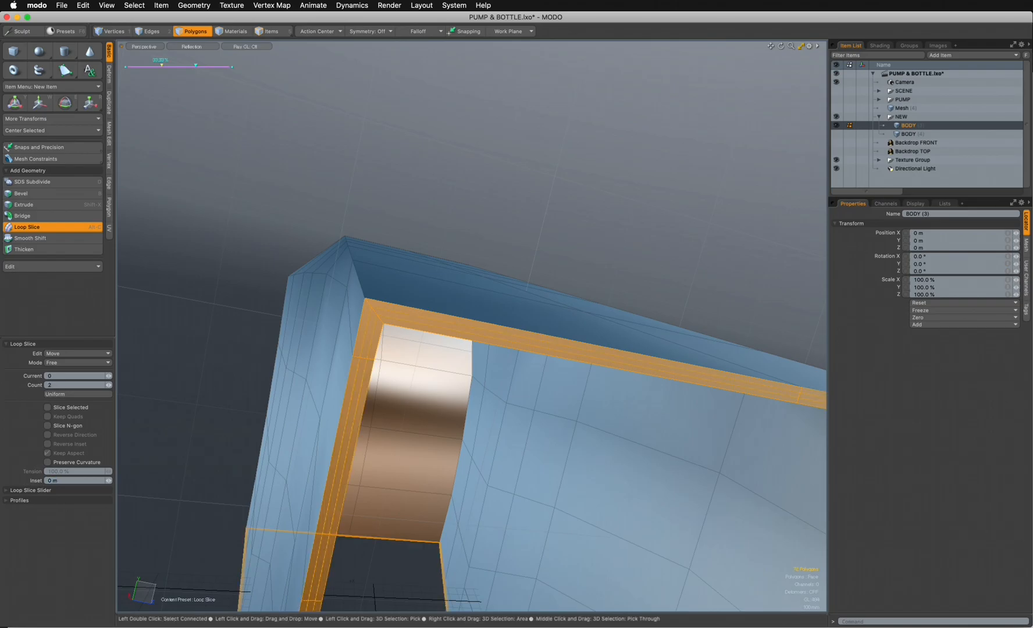
{"action": "mouse_move", "coordinate": [162, 66]}
{"action": "left_mouse_down"}
{"action": "mouse_move", "coordinate": [139, 65]}
{"action": "mouse_move", "coordinate": [219, 65]}
{"action": "left_mouse_up"}
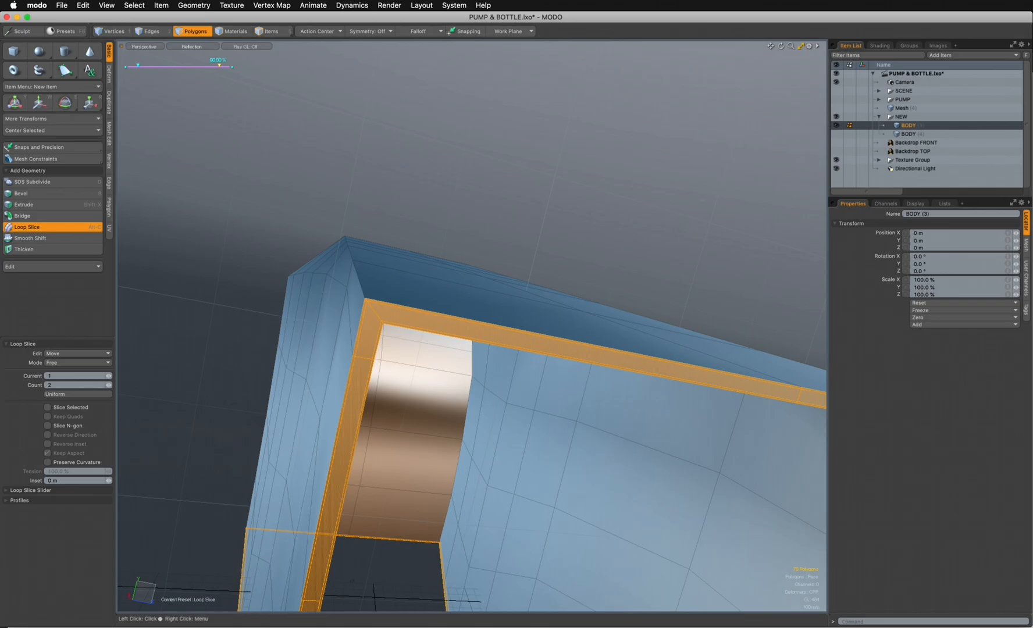
{"action": "key", "text": "space"}
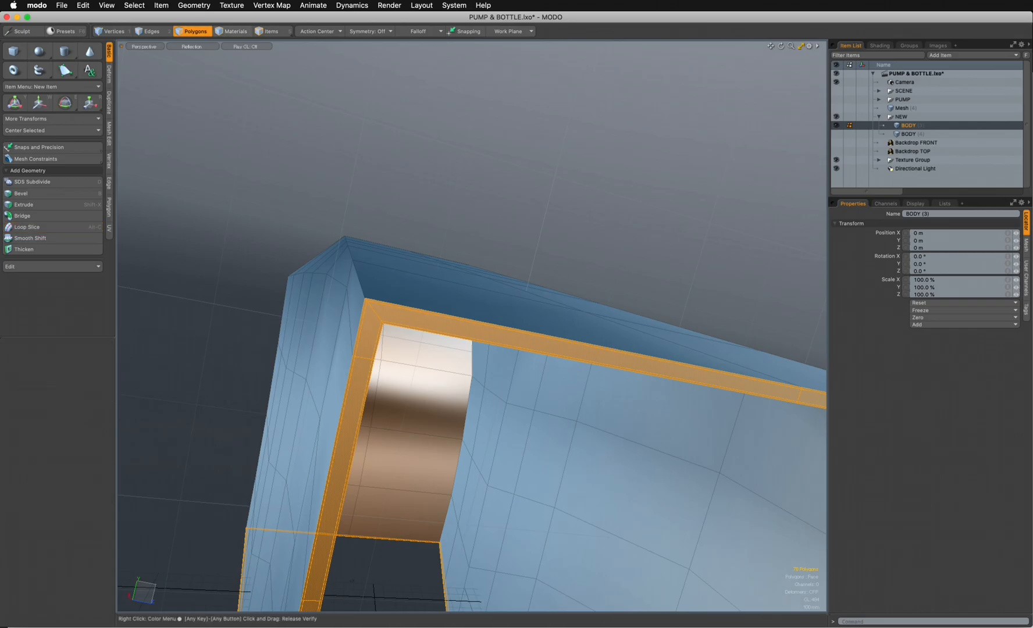
- Clear the polygon selection, turn on subdivision for the body mesh and inspect the smoothed shell
{"action": "key", "text": "Escape"}
{"action": "key", "text": "Tab"}
{"action": "left_click_drag", "start_coordinate": [541, 314], "coordinate": [459, 239], "text": "ctrl+alt"}
{"action": "left_click_drag", "start_coordinate": [495, 314], "coordinate": [523, 314], "text": "alt"}
{"action": "left_click_drag", "start_coordinate": [598, 261], "coordinate": [611, 227], "text": "alt+shift"}
{"action": "left_click_drag", "start_coordinate": [611, 227], "coordinate": [512, 270], "text": "alt"}
- Switch to the front view and show Backdrop FRONT behind the smoothed body
{"action": "key", "text": "ctrl+space"}
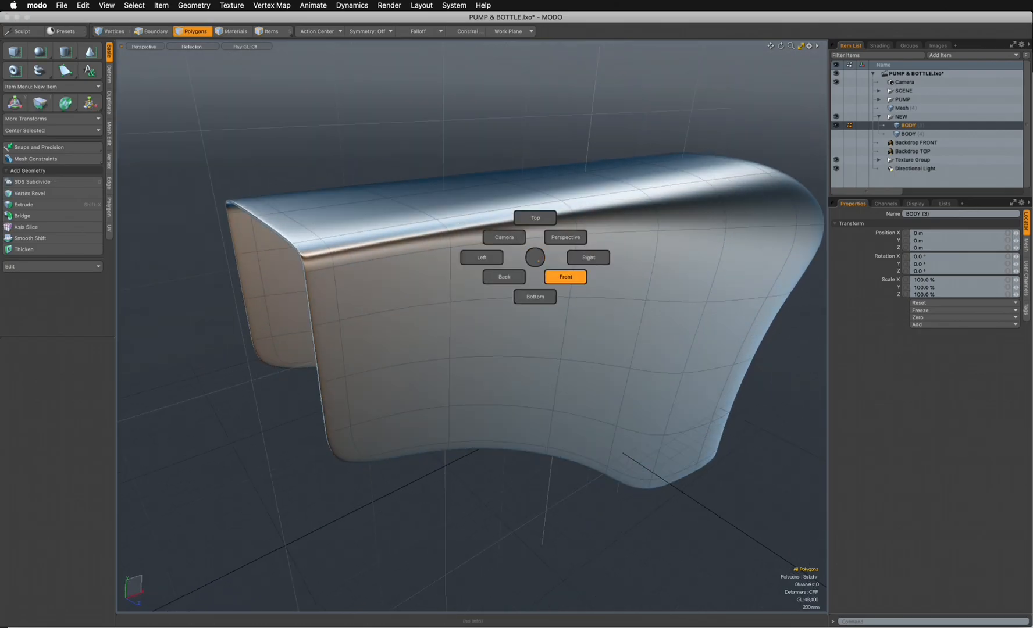
{"action": "left_click", "coordinate": [565, 277]}
{"action": "left_click_drag", "start_coordinate": [563, 293], "coordinate": [486, 294], "text": "ctrl+alt"}
{"action": "left_click_drag", "start_coordinate": [486, 294], "coordinate": [365, 300], "text": "alt"}
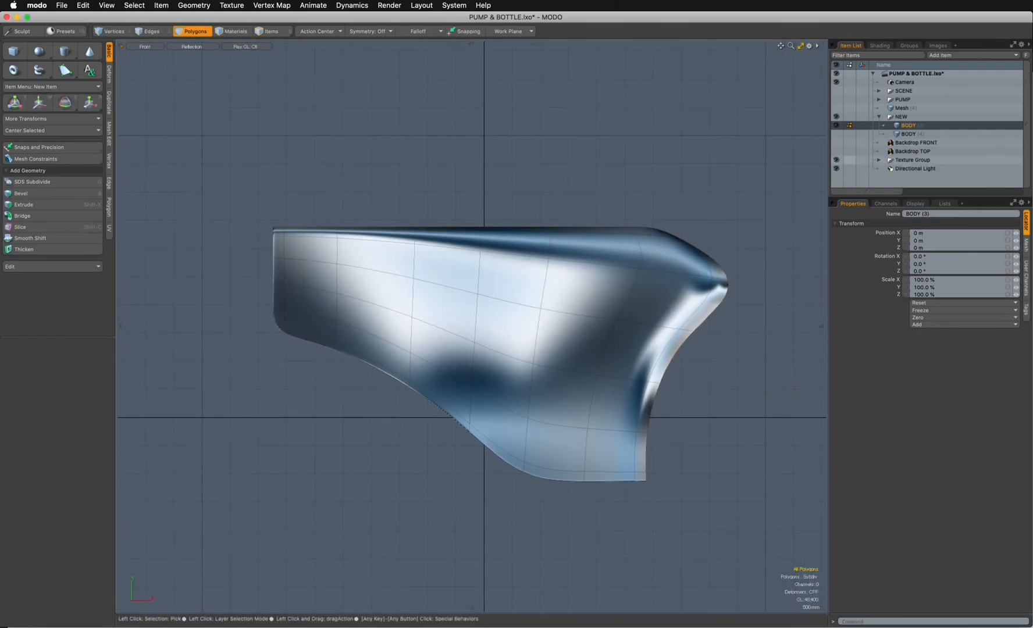
{"action": "left_click", "coordinate": [836, 143]}
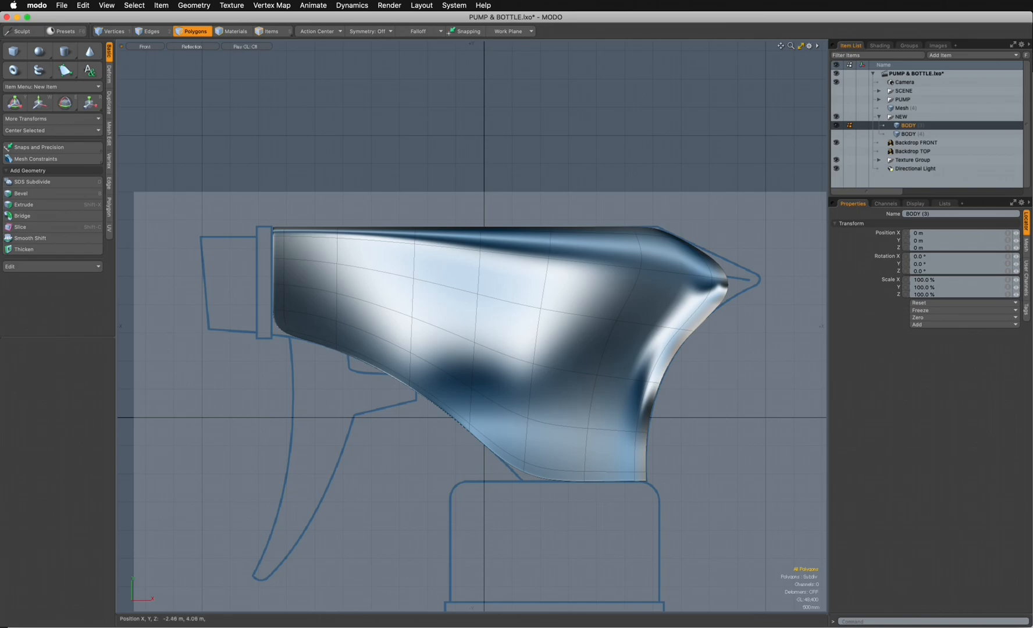
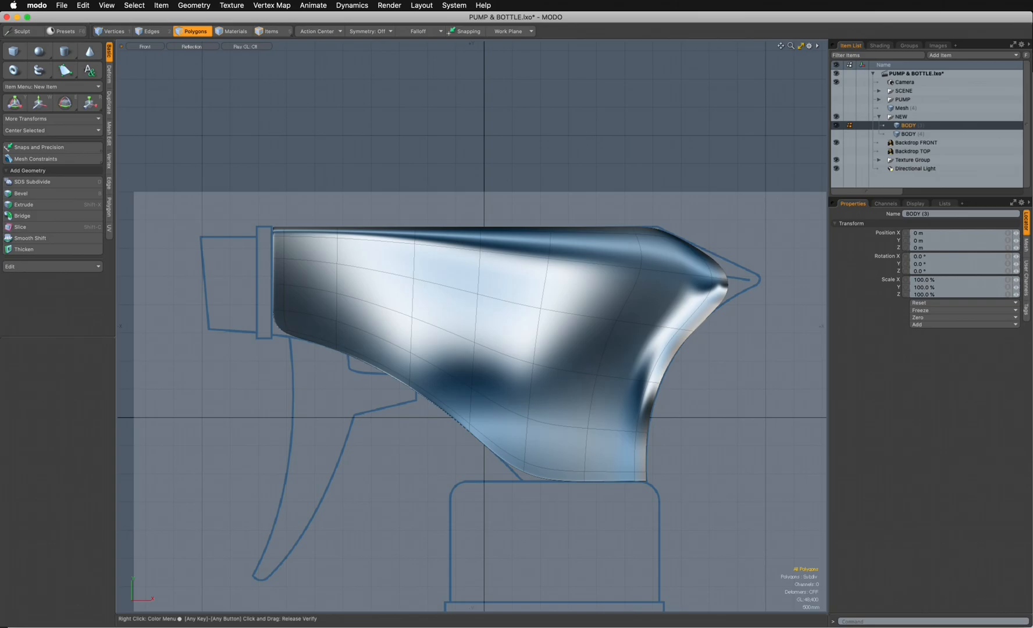
- Show the body's mesh subdivision settings in a perspective view, compare the cage with the smoothed surface, and examine the rear corner
{"action": "key", "text": "ctrl+space"}
{"action": "left_click", "coordinate": [539, 224]}
{"action": "left_click_drag", "start_coordinate": [540, 232], "coordinate": [514, 253], "text": "alt"}
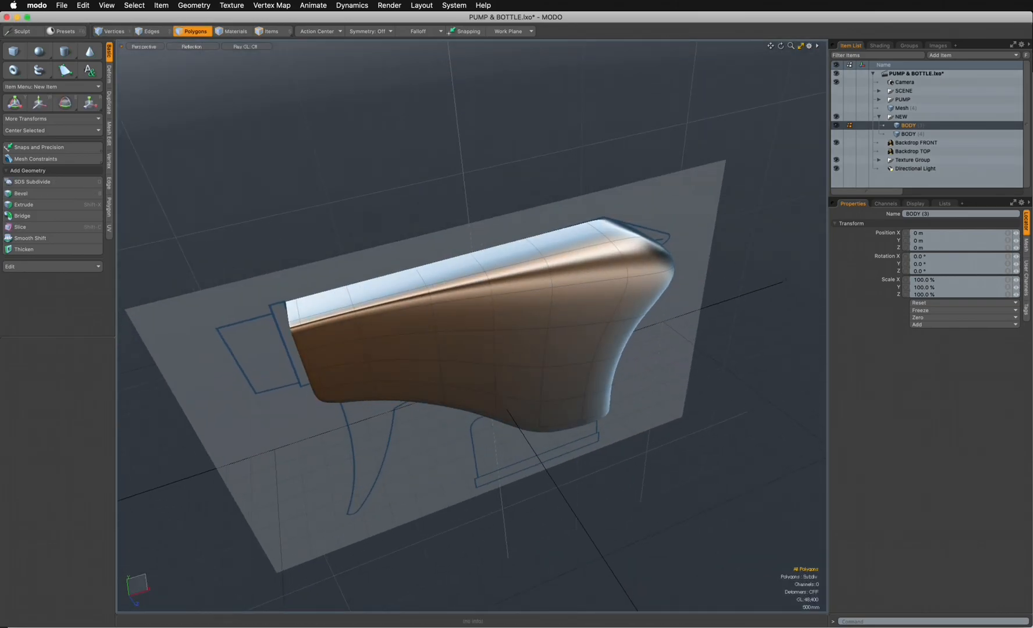
{"action": "left_click", "coordinate": [1026, 245]}
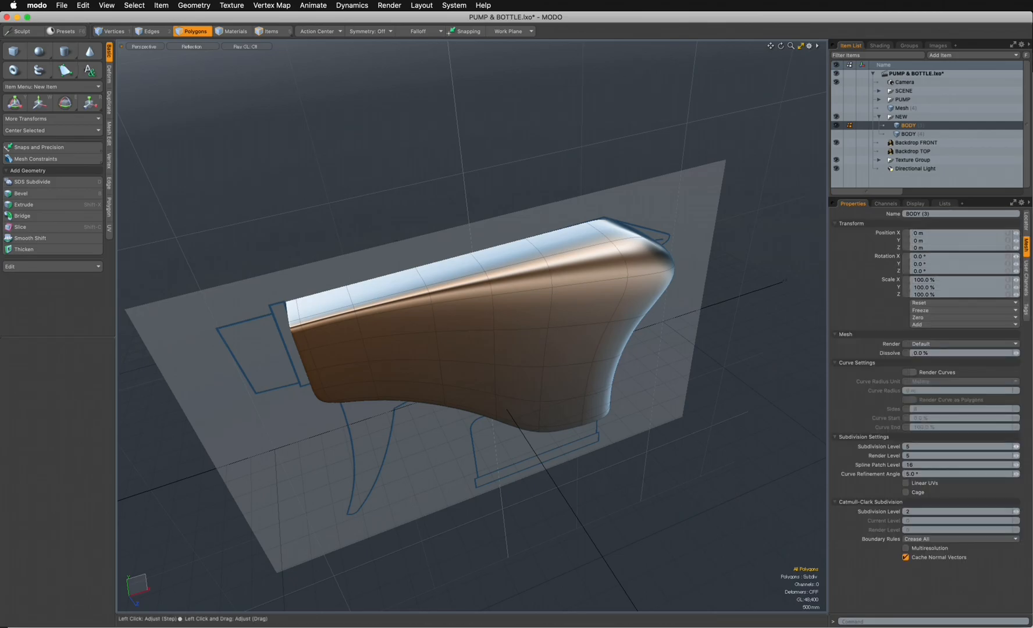
{"action": "left_click_drag", "start_coordinate": [908, 198], "coordinate": [909, 179]}
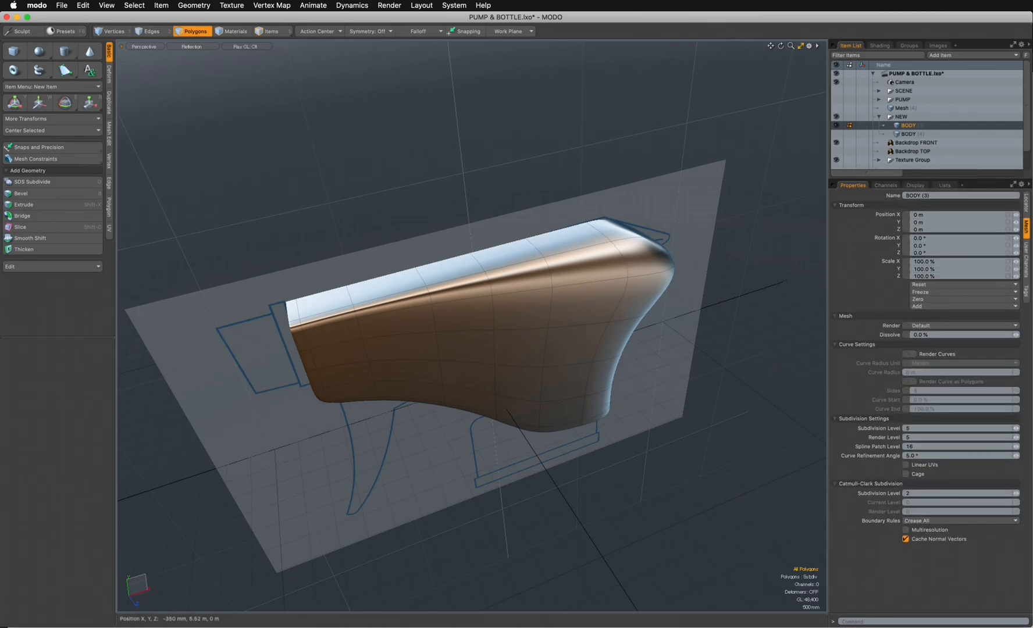
{"action": "key", "text": "Tab"}
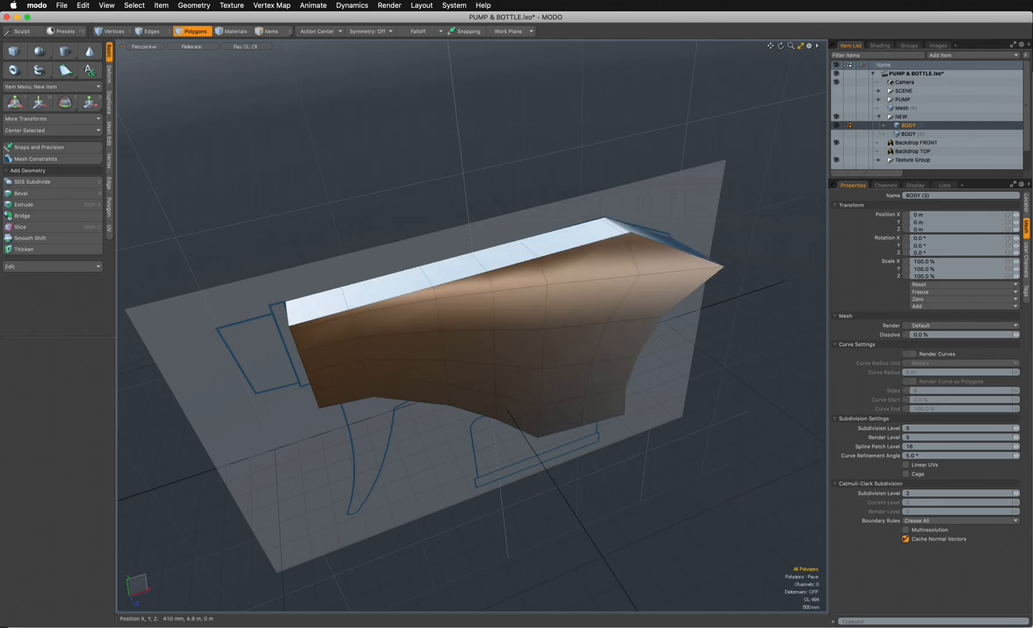
{"action": "key", "text": "Tab"}
{"action": "key", "text": "Tab"}
{"action": "key", "text": "Tab"}
{"action": "left_click_drag", "start_coordinate": [523, 349], "coordinate": [424, 326], "text": "alt"}
{"action": "left_click_drag", "start_coordinate": [605, 291], "coordinate": [471, 331], "text": "alt+shift"}
{"action": "left_click_drag", "start_coordinate": [471, 331], "coordinate": [593, 331], "text": "ctrl+alt"}
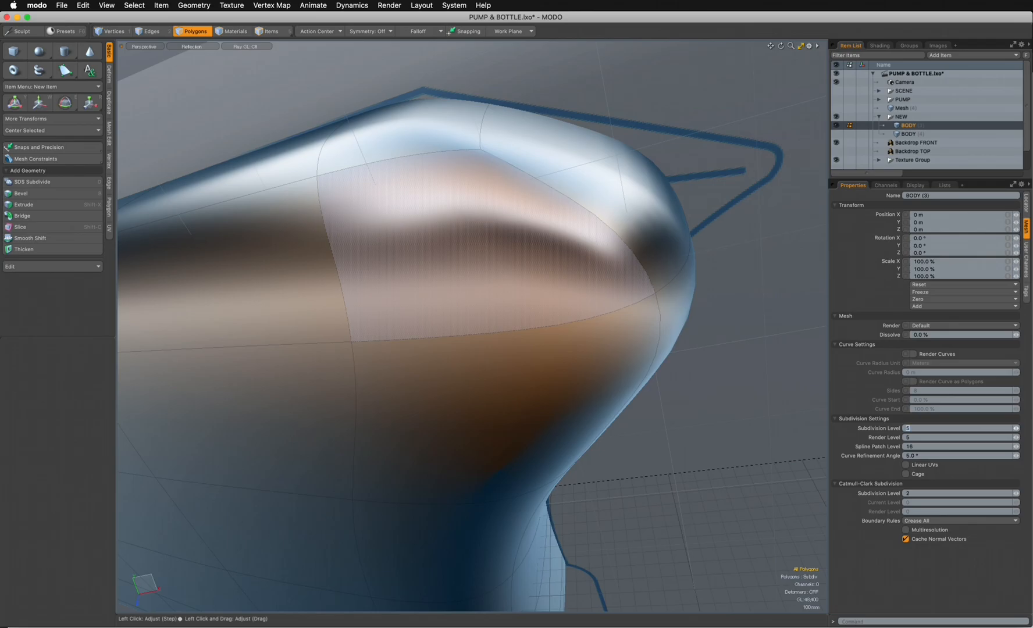
- Test a subdivision level of 2 on the body mesh and raise it to 6
{"action": "type", "text": "2"}
{"action": "key", "text": "Return"}
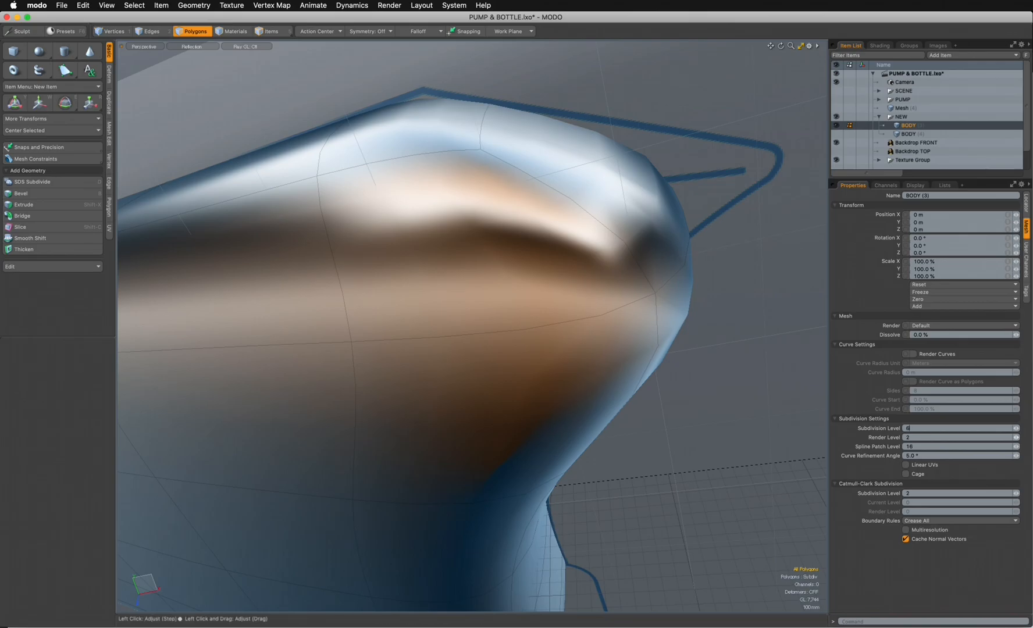
{"action": "key", "text": "Return"}
{"action": "key", "text": "Tab"}
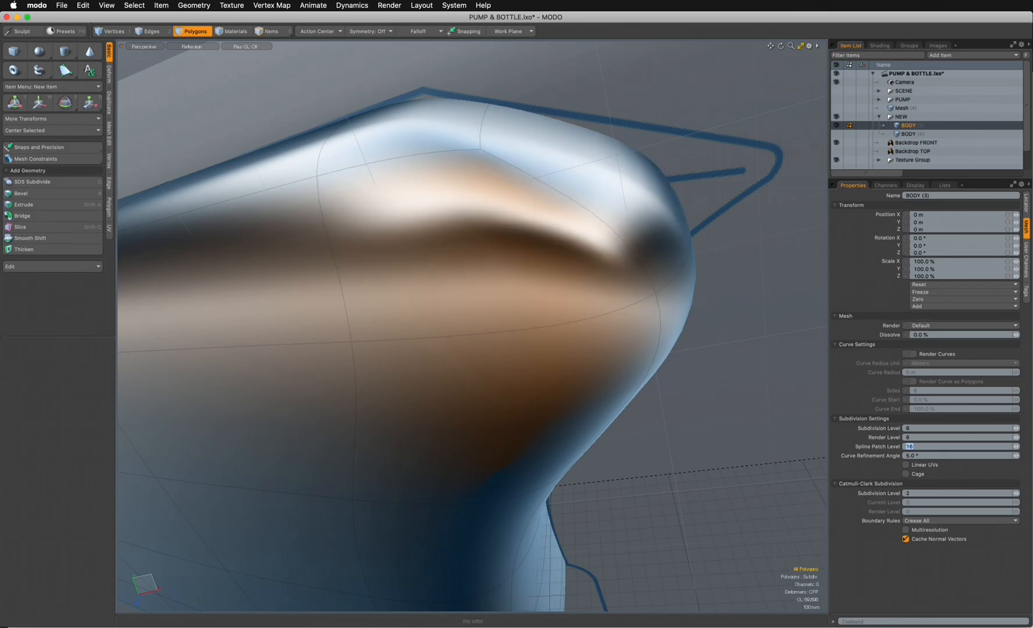
- Replace the body's standard subdivision with Catmull-Clark subdivision and set its Catmull-Clark subdivision level to 4
{"action": "left_click_drag", "start_coordinate": [924, 174], "coordinate": [925, 146]}
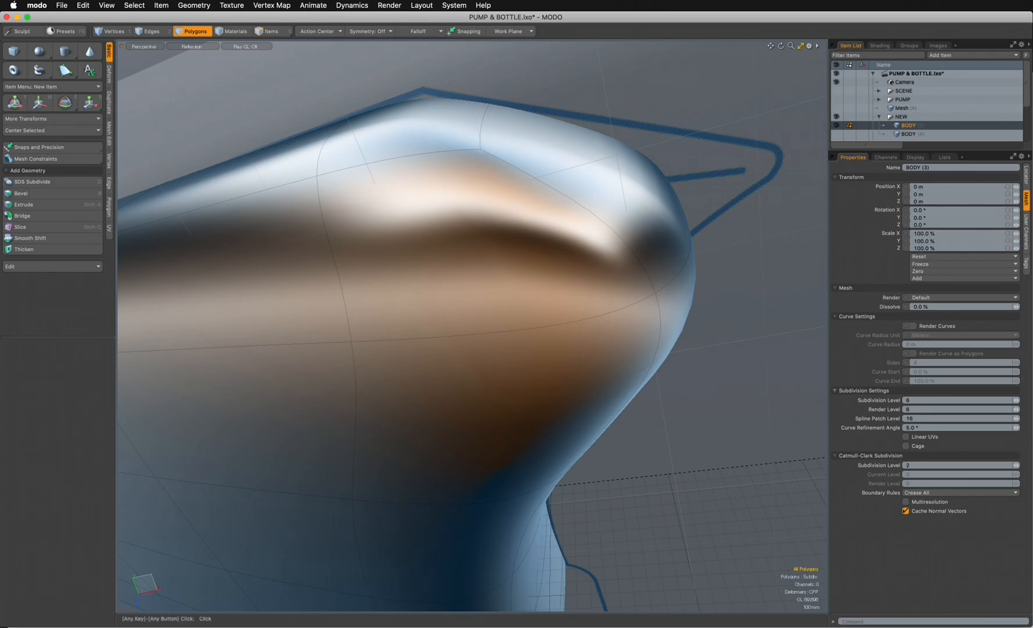
{"action": "key", "text": "Tab"}
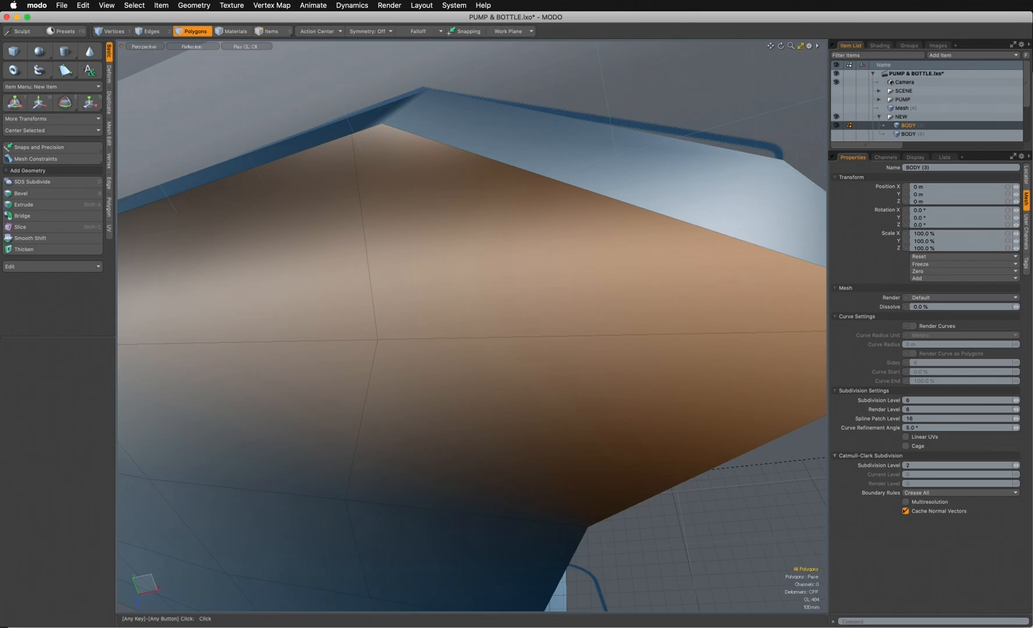
{"action": "left_click_drag", "start_coordinate": [483, 372], "coordinate": [544, 425], "text": "alt"}
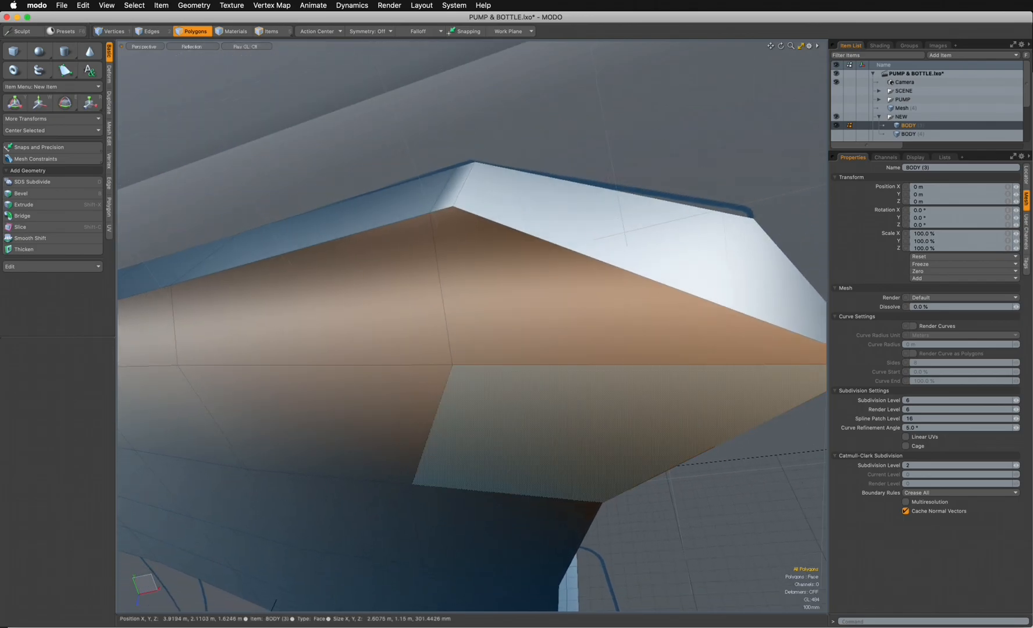
{"action": "key", "text": "shift+Tab"}
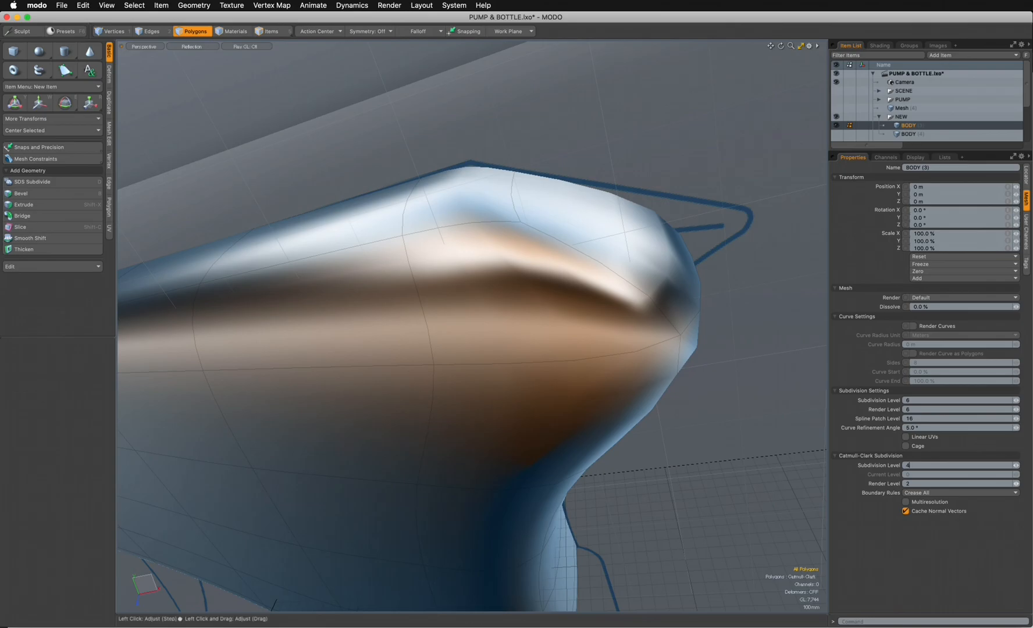
{"action": "key", "text": "Tab"}
{"action": "key", "text": "Return"}
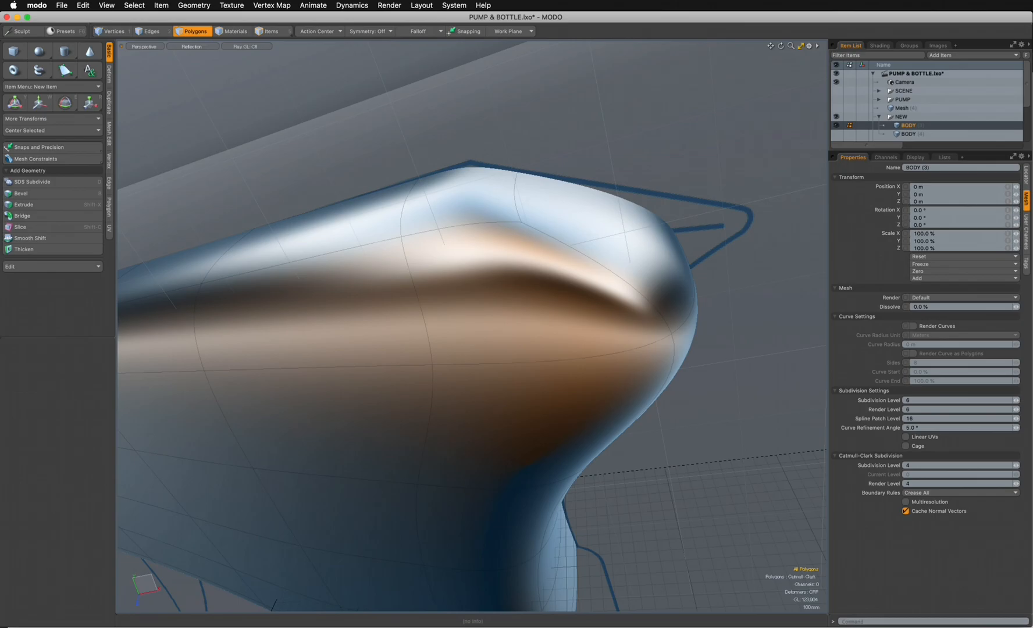
- Select the edge loop running along both sides of the body just below the top bevel and around the rear tip
{"action": "left_click_drag", "start_coordinate": [663, 372], "coordinate": [581, 372], "text": "ctrl+alt"}
{"action": "mouse_move", "coordinate": [500, 372]}
{"action": "left_mouse_down", "text": "alt"}
{"action": "mouse_move", "coordinate": [587, 366]}
{"action": "mouse_move", "coordinate": [512, 372]}
{"action": "left_mouse_up", "text": "alt"}
{"action": "left_click_drag", "start_coordinate": [622, 422], "coordinate": [604, 407], "text": "alt"}
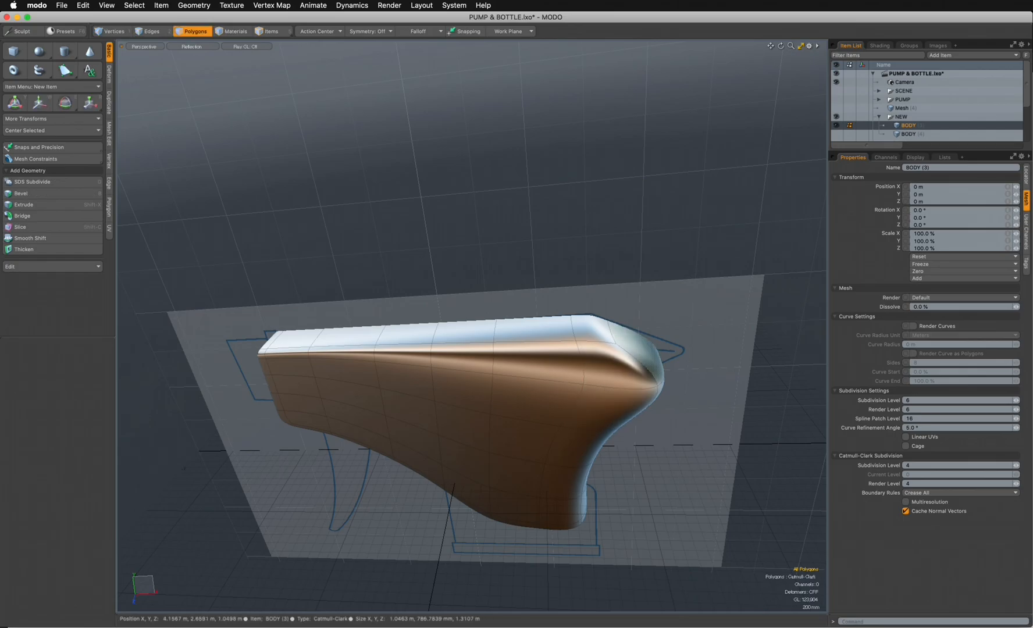
{"action": "left_click_drag", "start_coordinate": [643, 358], "coordinate": [582, 368], "text": "alt"}
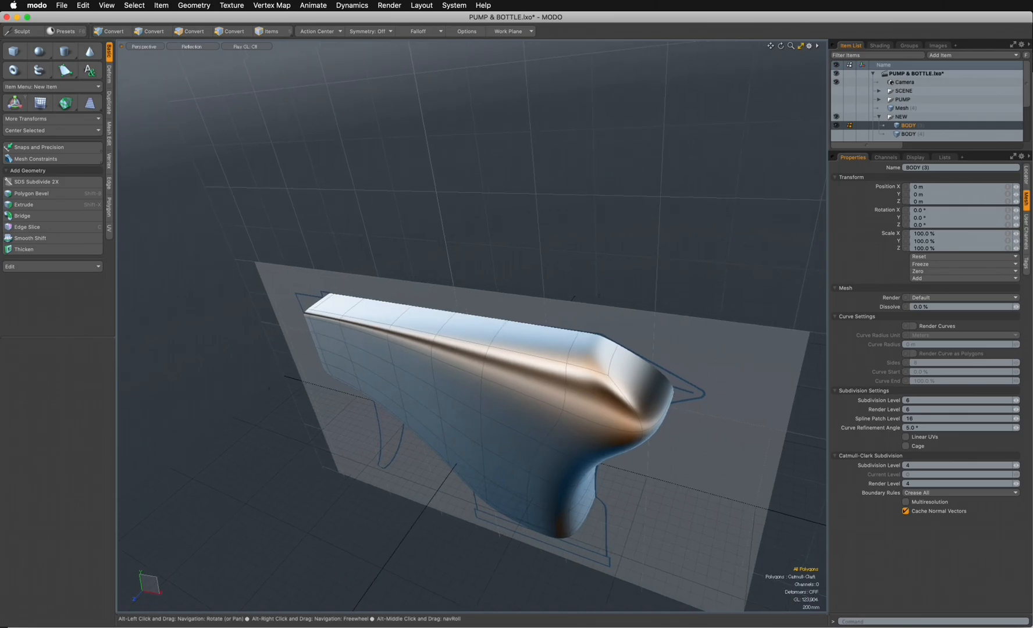
{"action": "left_click_drag", "start_coordinate": [581, 367], "coordinate": [631, 351], "text": "alt"}
{"action": "mouse_move", "coordinate": [231, 315]}
{"action": "left_mouse_down", "text": "ctrl+alt"}
{"action": "mouse_move", "coordinate": [302, 315]}
{"action": "mouse_move", "coordinate": [316, 334]}
{"action": "mouse_move", "coordinate": [459, 343]}
{"action": "mouse_move", "coordinate": [331, 320]}
{"action": "left_mouse_up", "text": "ctrl+alt"}
{"action": "key", "text": "2"}
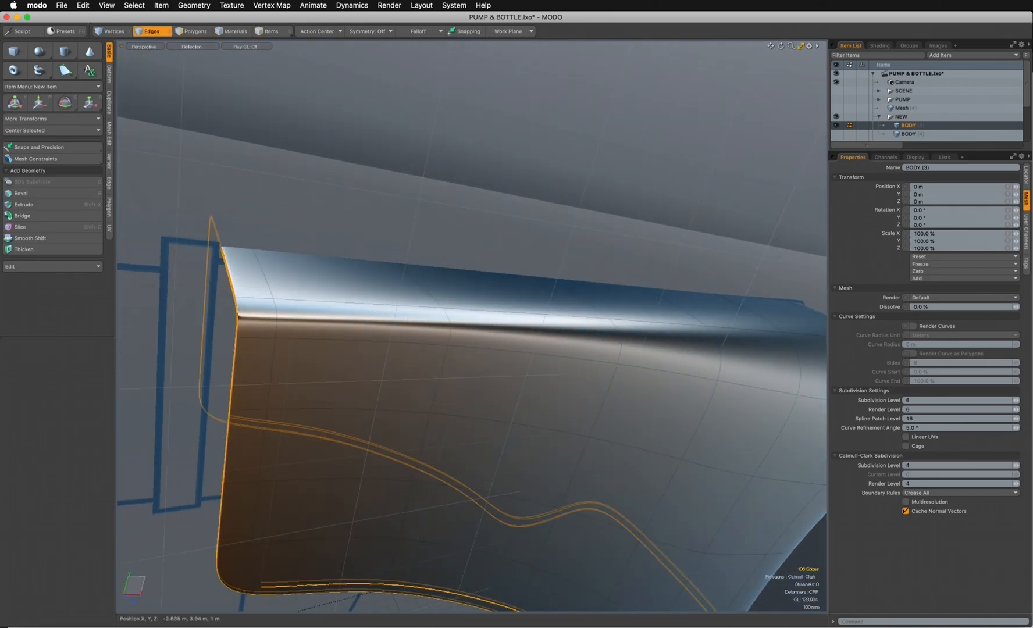
{"action": "double_click", "coordinate": [531, 353]}
{"action": "left_click_drag", "start_coordinate": [652, 350], "coordinate": [538, 296], "text": "ctrl+alt"}
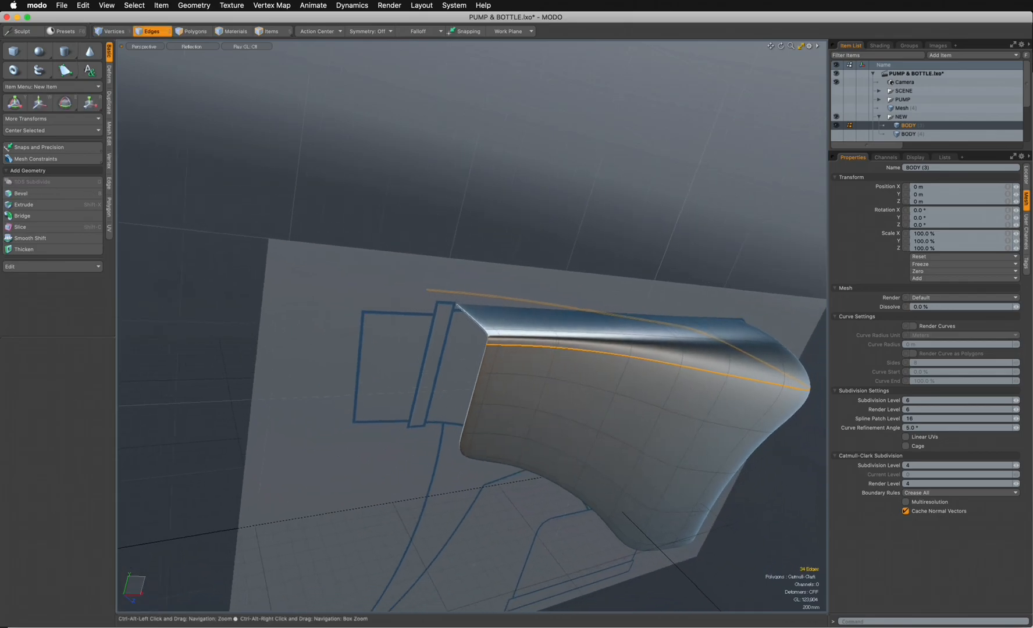
- In the top view, add a linear falloff along the body from X 4.21 m at the wide rear to -2.42 m near the front
{"action": "key", "text": "ctrl+space"}
{"action": "left_click", "coordinate": [537, 249]}
{"action": "left_click_drag", "start_coordinate": [538, 255], "coordinate": [151, 264], "text": "alt+shift"}
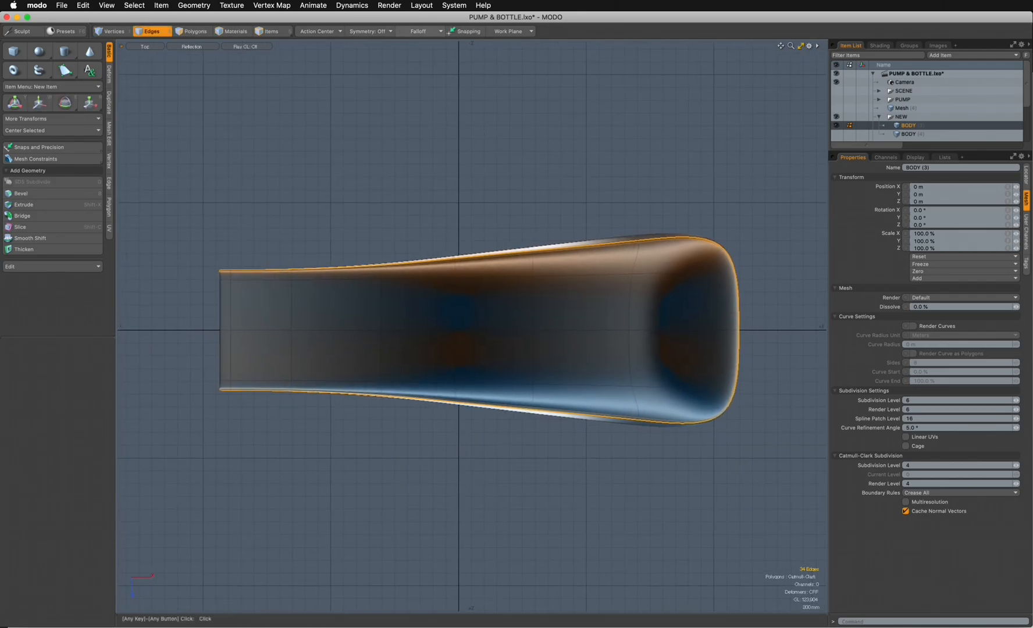
{"action": "left_click", "coordinate": [418, 31]}
{"action": "left_click", "coordinate": [418, 38]}
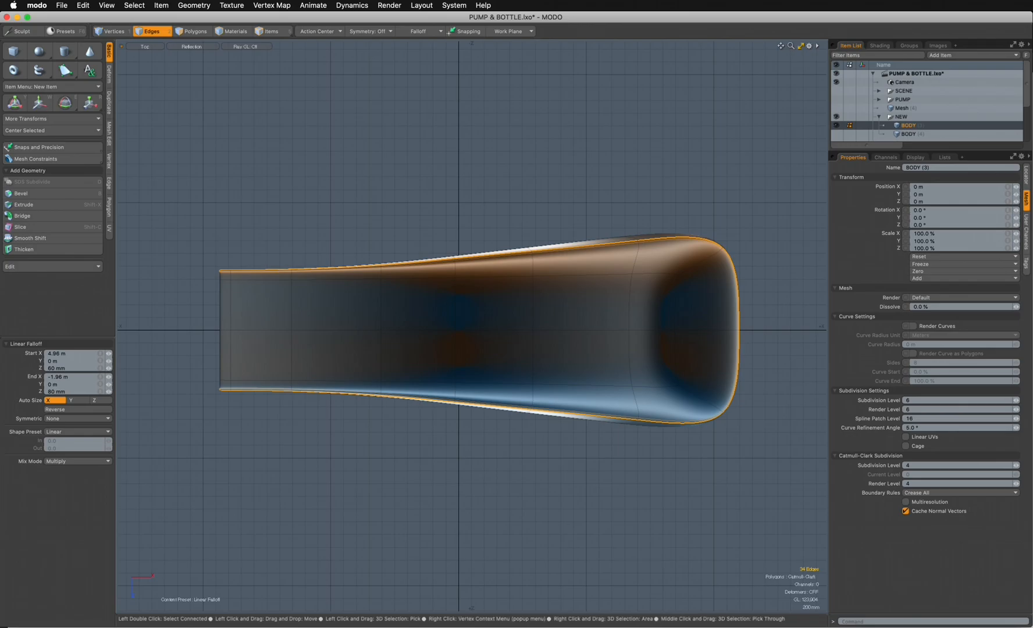
{"action": "left_click_drag", "start_coordinate": [304, 329], "coordinate": [728, 330]}
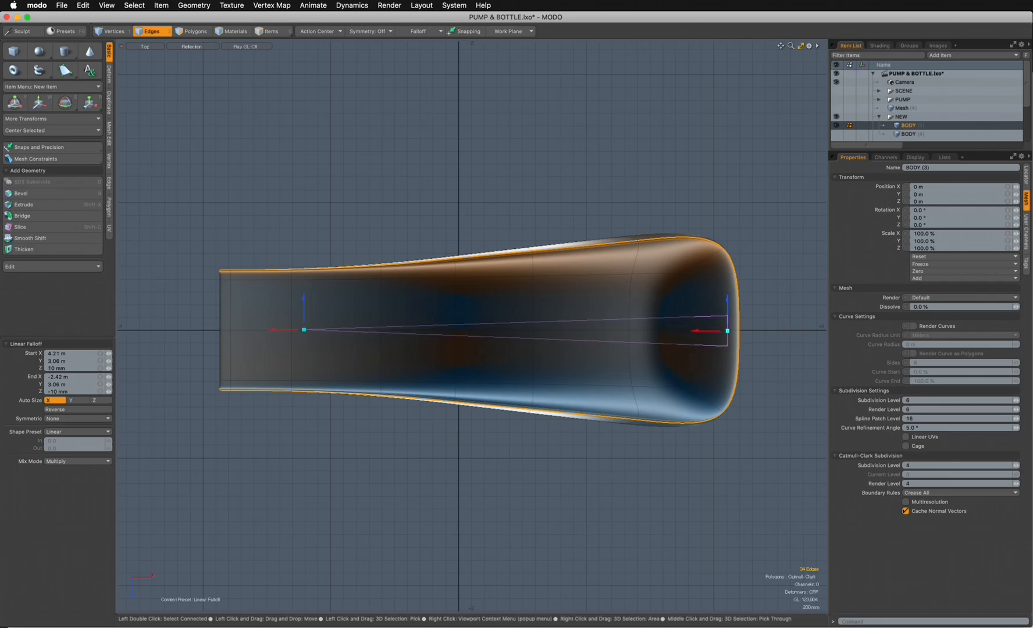
- Apply the Edge Weight Tool to the selected loop, trying 20% and raising the weight to about 70%
{"action": "left_click", "coordinate": [235, 6]}
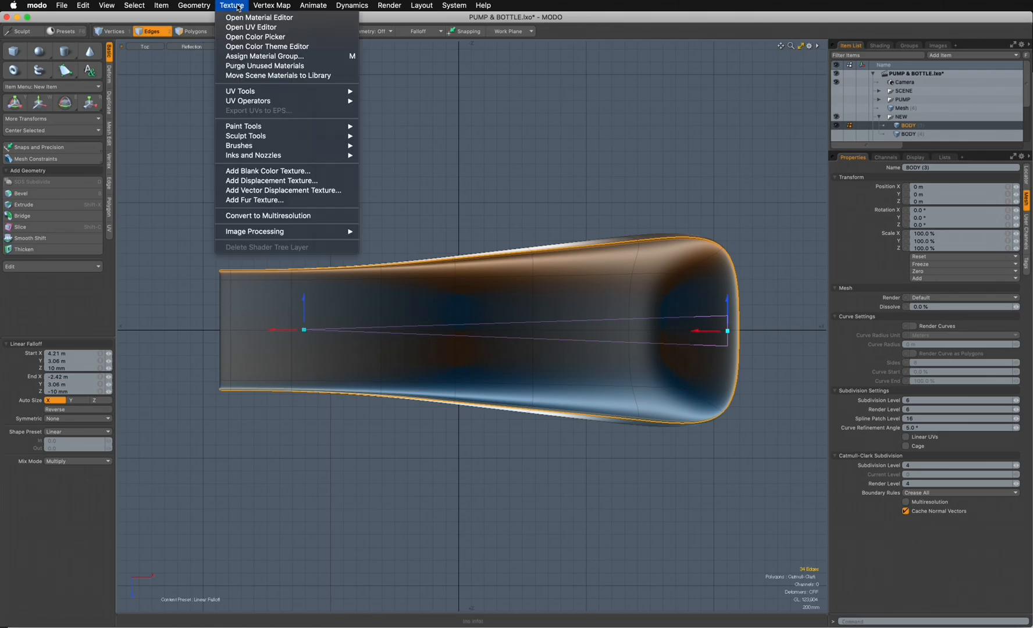
{"action": "mouse_move", "coordinate": [268, 8]}
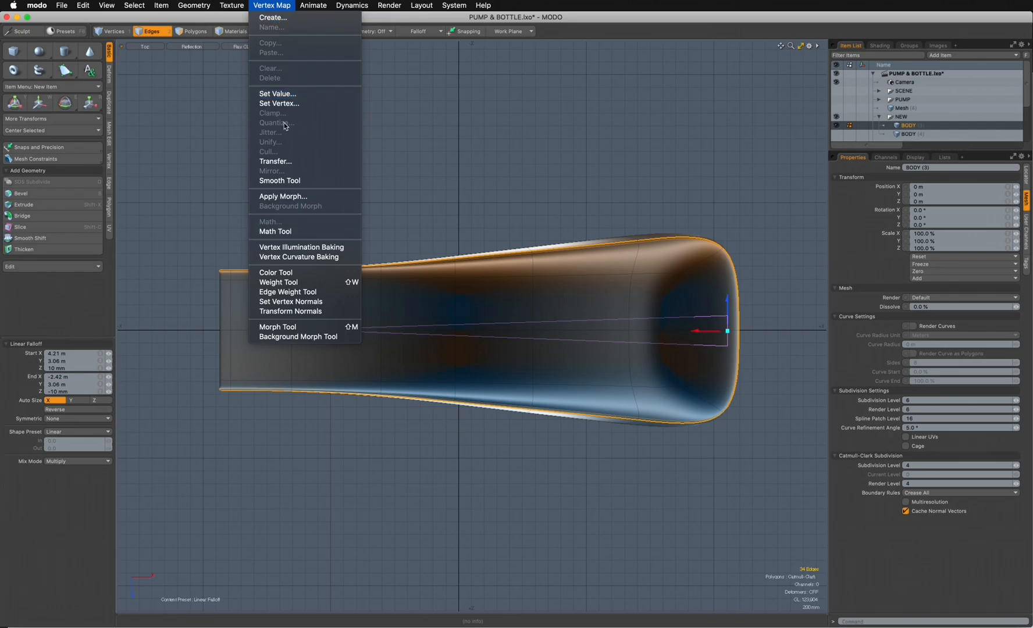
{"action": "left_click", "coordinate": [296, 292]}
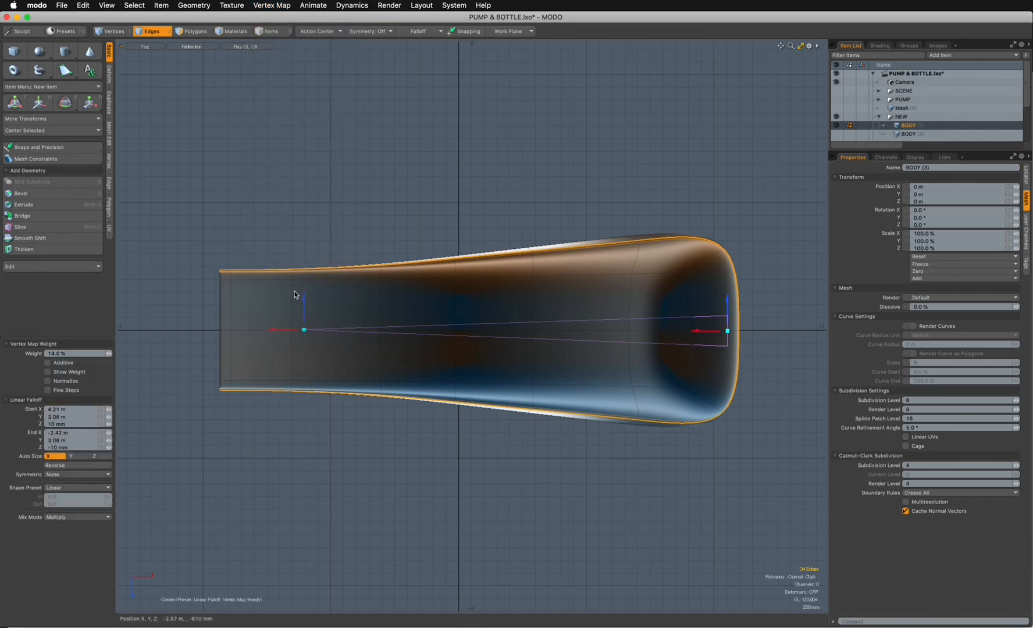
{"action": "left_click_drag", "start_coordinate": [490, 340], "coordinate": [465, 339]}
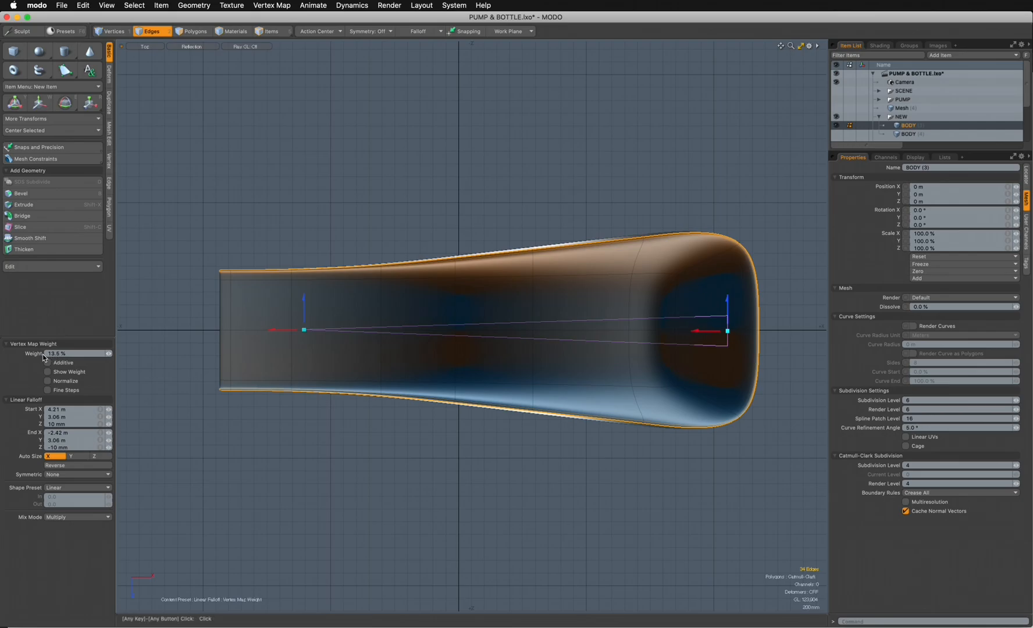
{"action": "left_click_drag", "start_coordinate": [530, 353], "coordinate": [580, 353]}
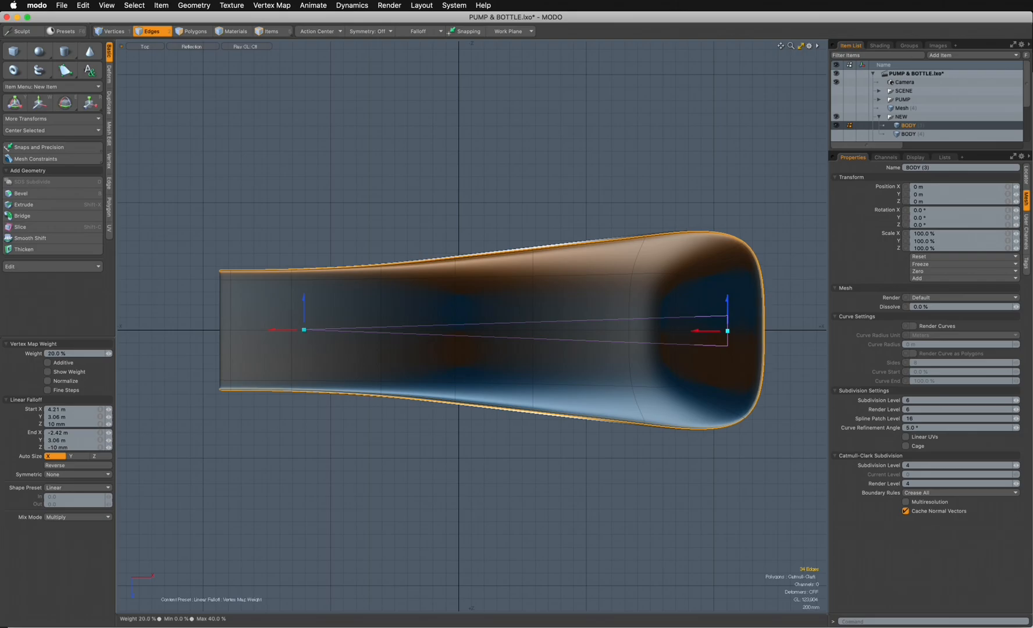
{"action": "left_click_drag", "start_coordinate": [580, 353], "coordinate": [890, 353]}
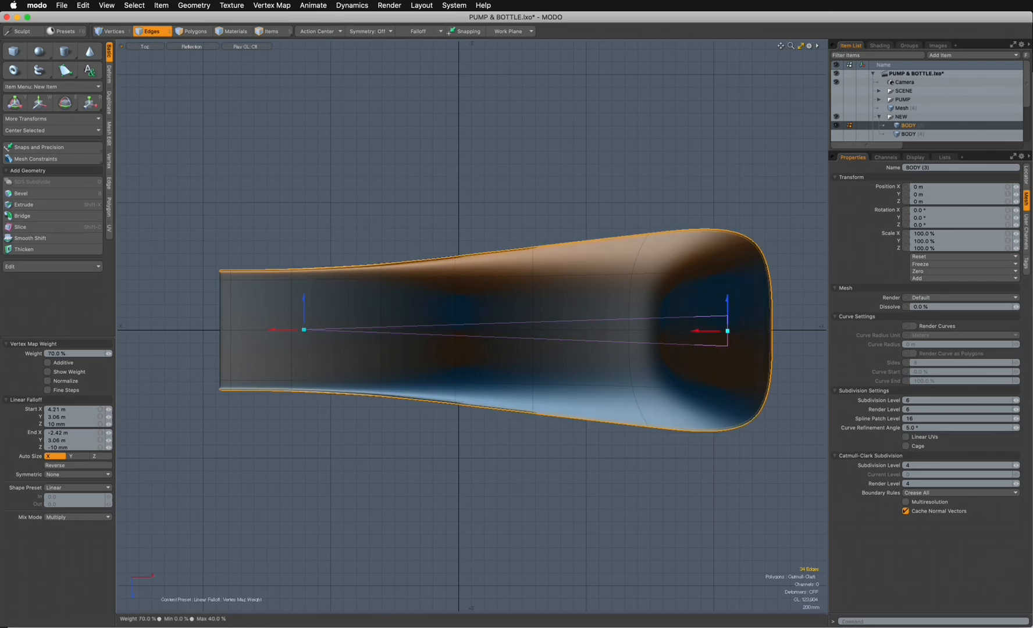
- In the perspective view, reduce the loop's edge weight to 23%, leave the tool and remove the linear falloff
{"action": "key", "text": "ctrl+space"}
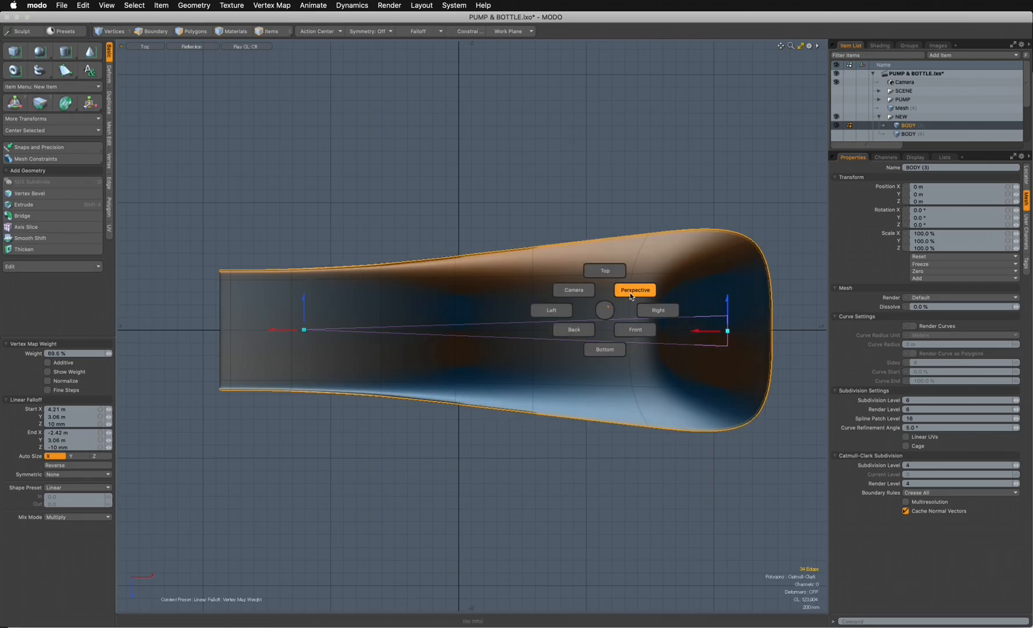
{"action": "left_click", "coordinate": [633, 292]}
{"action": "left_click_drag", "start_coordinate": [614, 310], "coordinate": [407, 359], "text": "alt"}
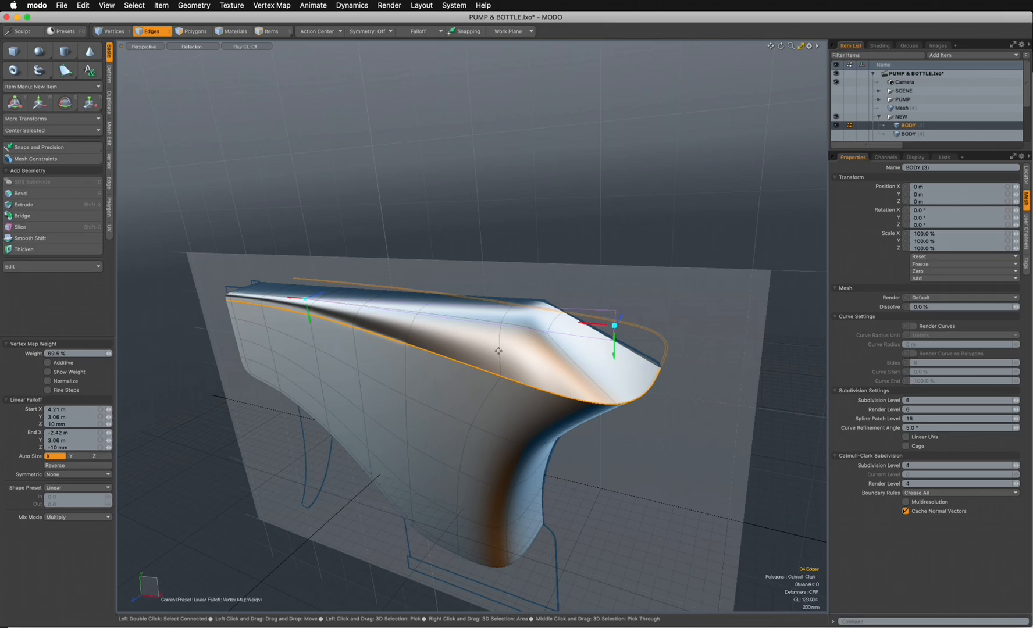
{"action": "left_click_drag", "start_coordinate": [407, 359], "coordinate": [383, 359]}
{"action": "left_click_drag", "start_coordinate": [472, 325], "coordinate": [504, 468]}
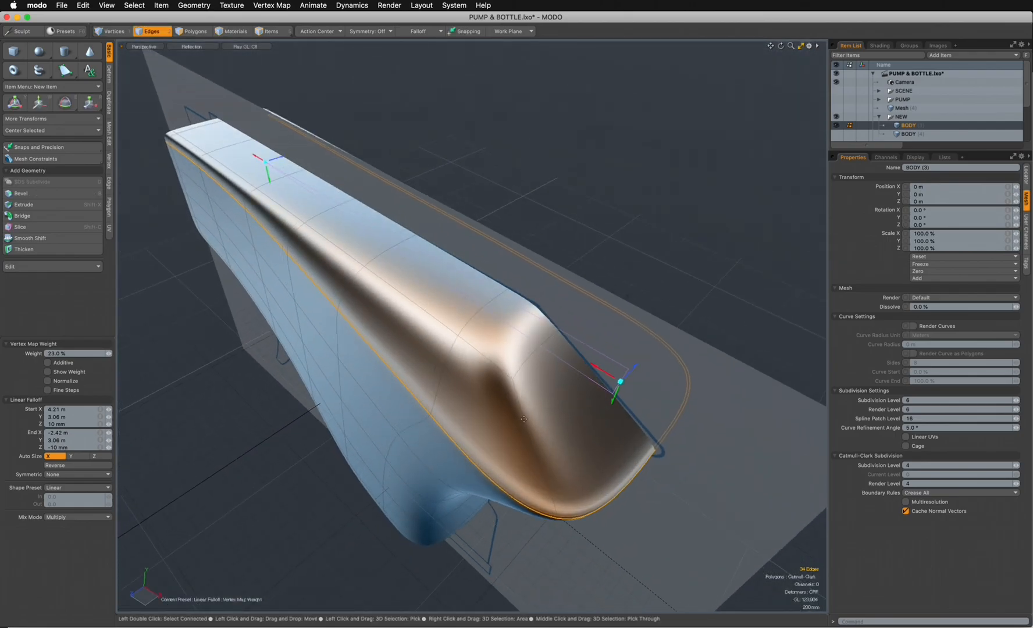
{"action": "key", "text": "space"}
{"action": "key", "text": "3"}
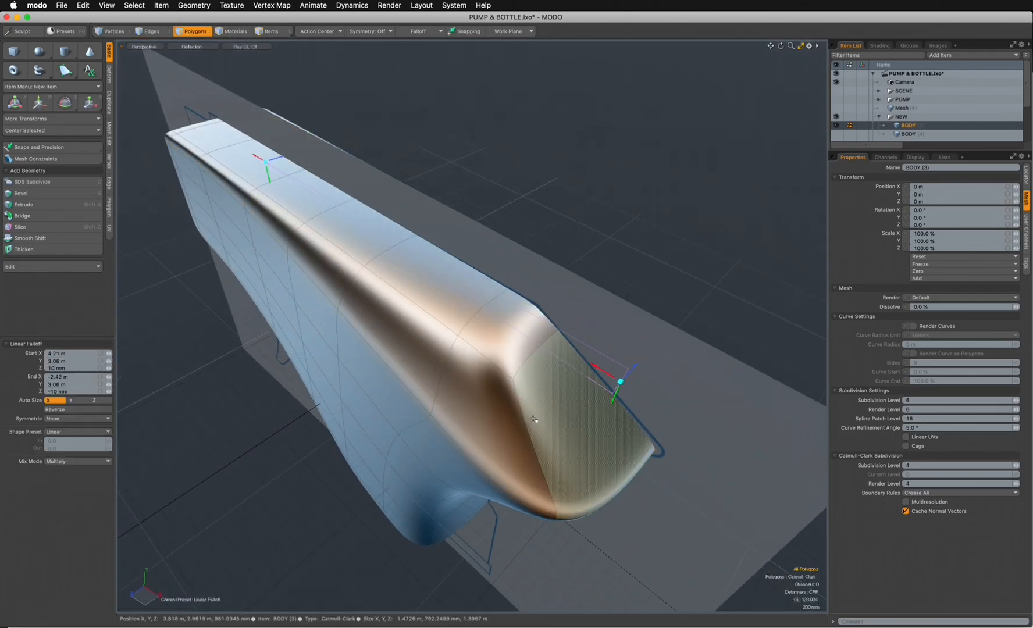
{"action": "key", "text": "Escape"}
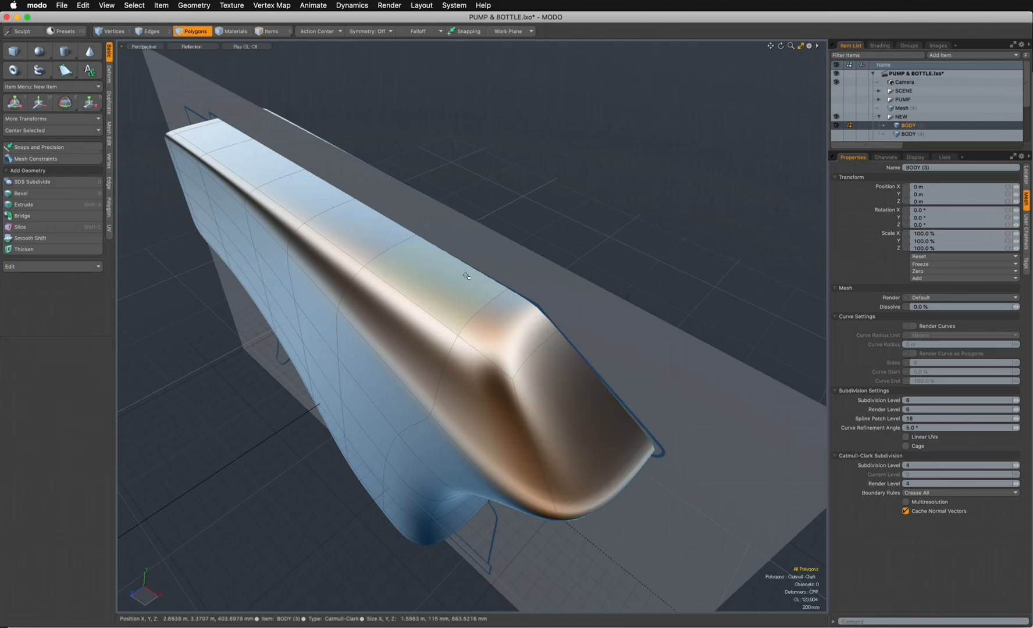
- Select the upper ridge edges on both sides of the body, including the diagonal edges running down to the rear tip
{"action": "left_click_drag", "start_coordinate": [618, 300], "coordinate": [554, 356], "text": "alt"}
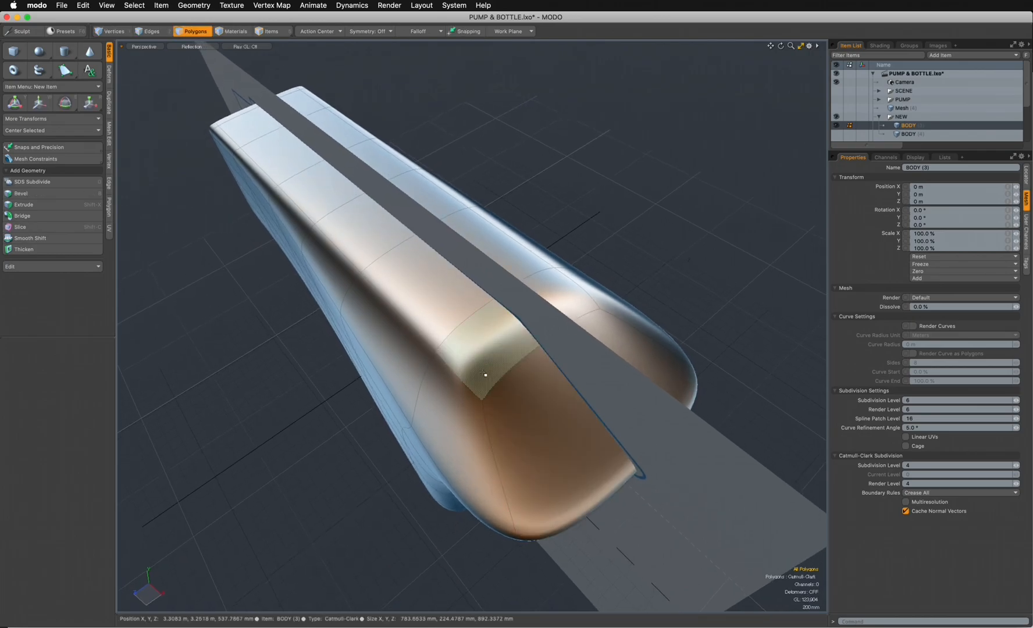
{"action": "key", "text": "2"}
{"action": "double_click", "coordinate": [245, 114]}
{"action": "double_click", "coordinate": [286, 160]}
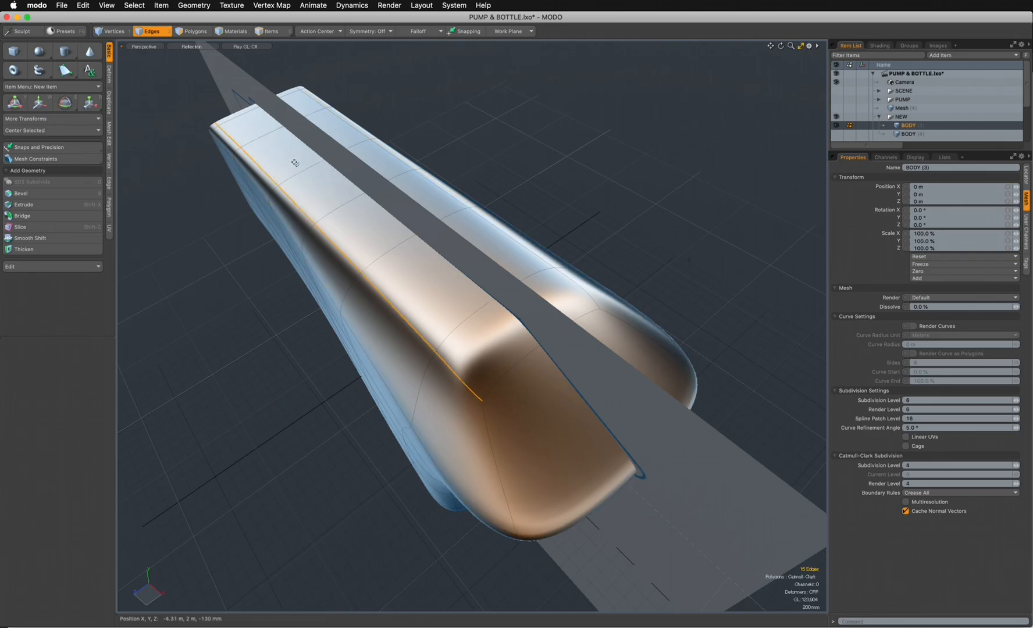
{"action": "double_click", "coordinate": [501, 215], "text": "shift"}
{"action": "left_click_drag", "start_coordinate": [502, 215], "coordinate": [433, 401], "text": "alt"}
{"action": "left_click", "coordinate": [613, 328], "text": "shift"}
{"action": "left_click_drag", "start_coordinate": [437, 445], "coordinate": [682, 274], "text": "alt"}
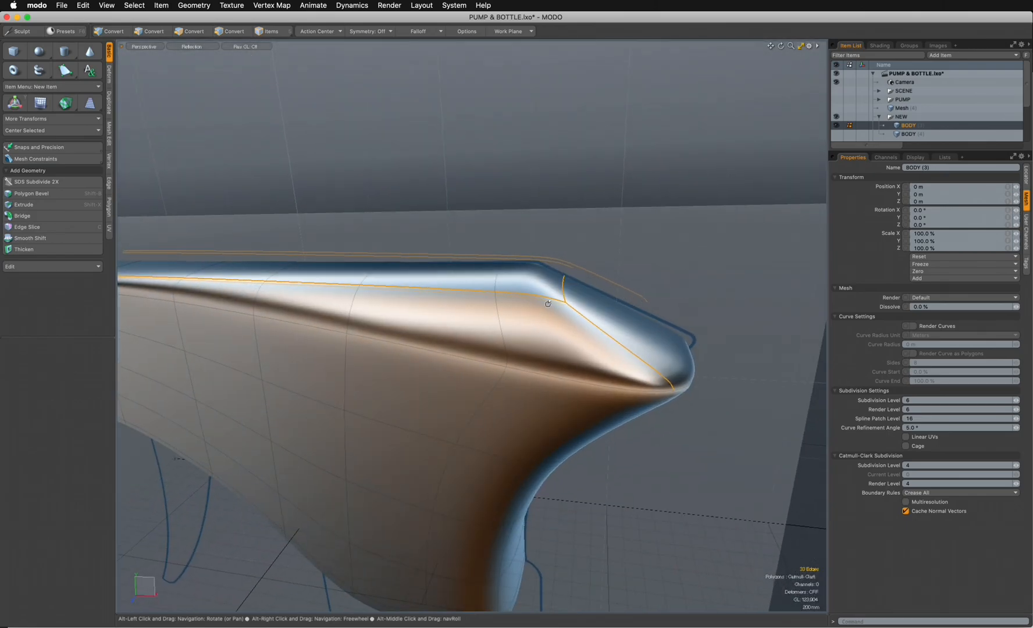
- Switch to the top view and show Backdrop TOP behind the body
{"action": "key", "text": "ctrl+space"}
{"action": "left_click", "coordinate": [510, 247]}
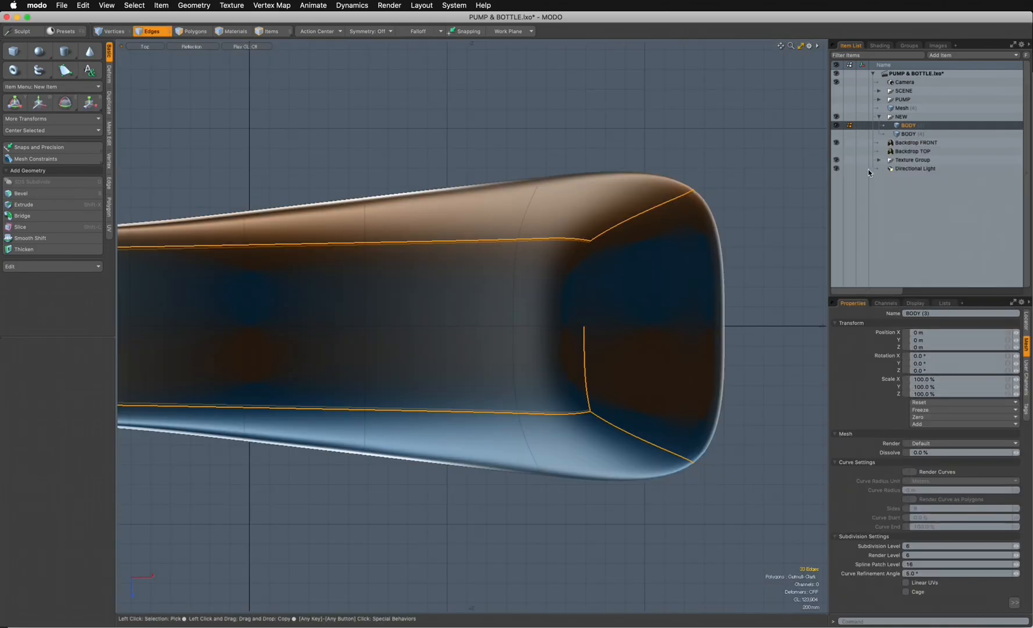
{"action": "left_click", "coordinate": [836, 151]}
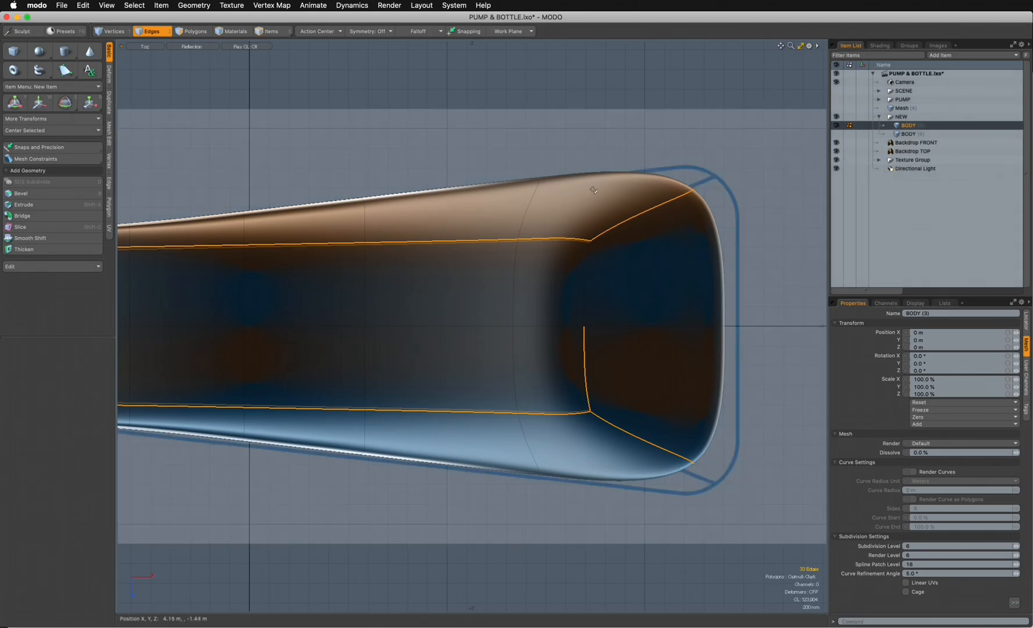
- Compare the body in wireframe with the top backdrop and the source drawing in Illustrator, returning to MODO's Reflection shading
{"action": "left_click", "coordinate": [187, 50]}
{"action": "left_click", "coordinate": [191, 100]}
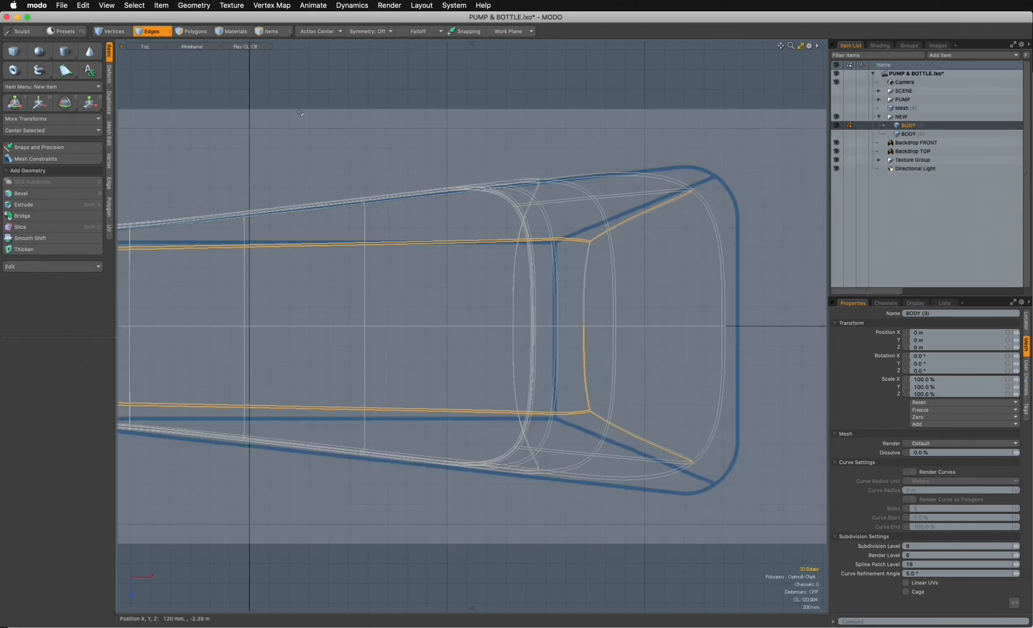
{"action": "key", "text": "a"}
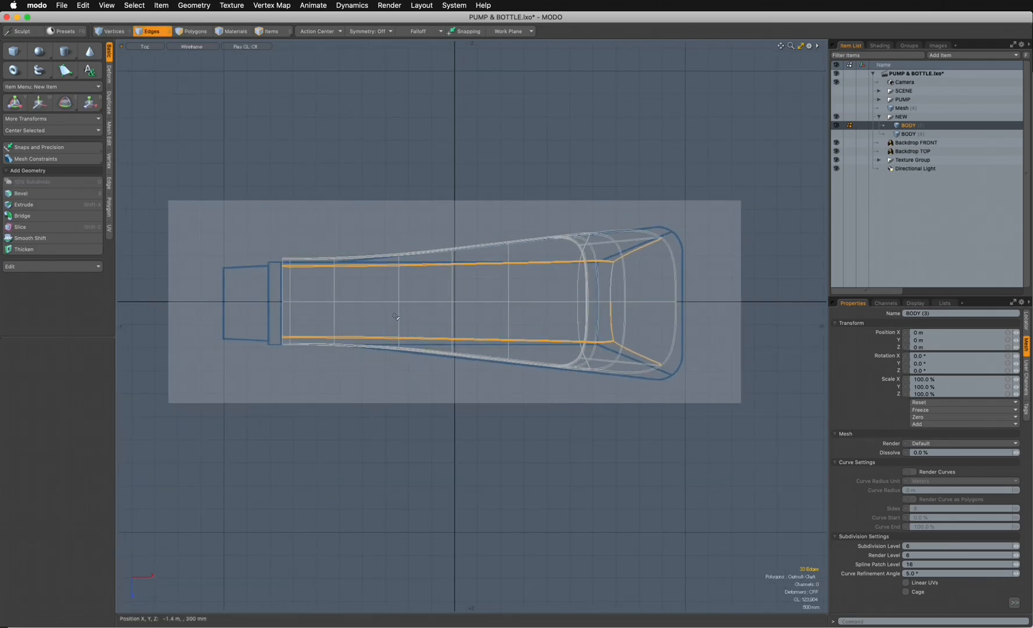
{"action": "key", "text": "super+Tab"}
{"action": "key", "text": "super+Tab"}
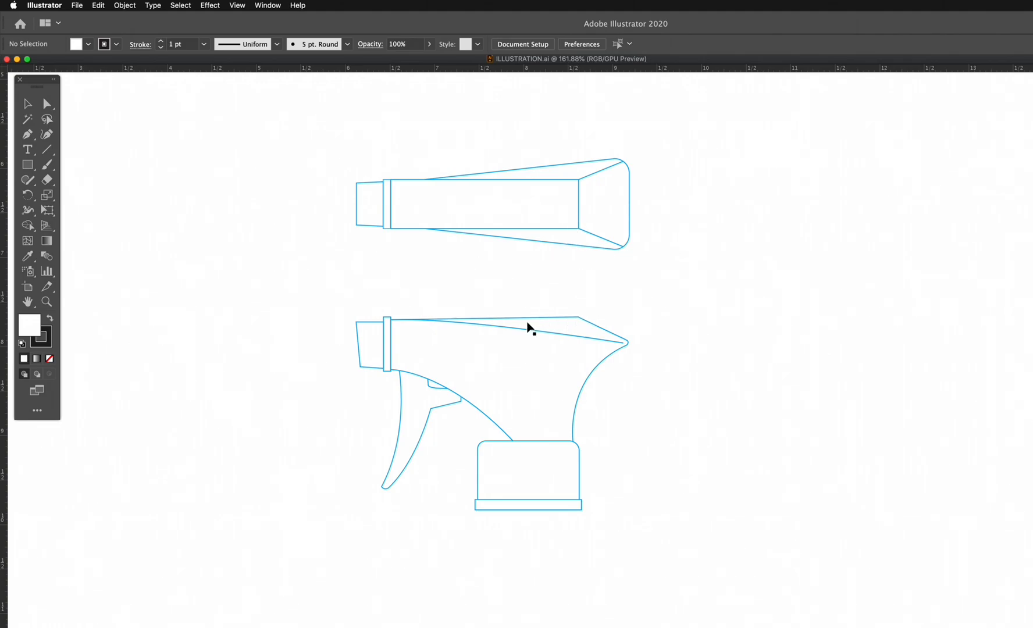
{"action": "key", "text": "super+Tab"}
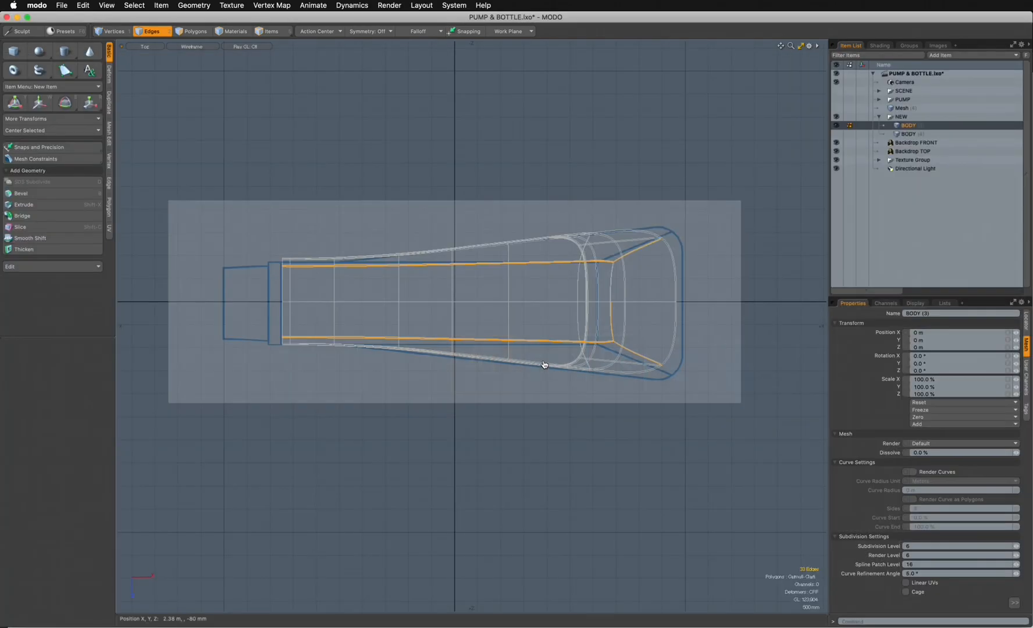
{"action": "left_click", "coordinate": [196, 45]}
{"action": "left_click", "coordinate": [200, 109]}
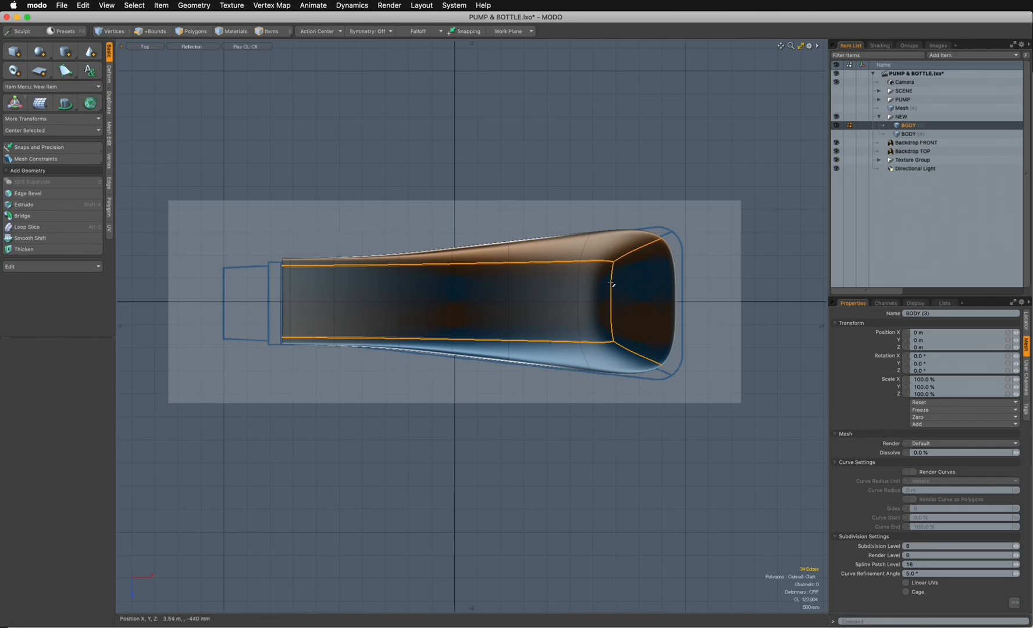
- In the top view, add a linear falloff along the body, starting at X 4.8 m by the rear tip and ending at X -1.64 m
{"action": "left_click", "coordinate": [424, 32]}
{"action": "left_click", "coordinate": [425, 50]}
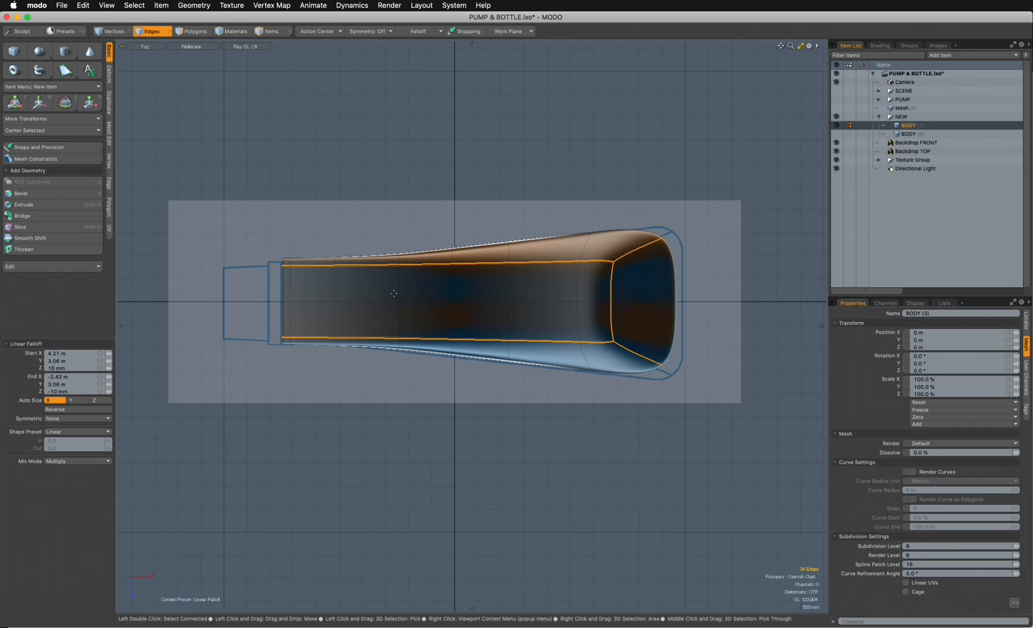
{"action": "left_click_drag", "start_coordinate": [379, 301], "coordinate": [605, 300]}
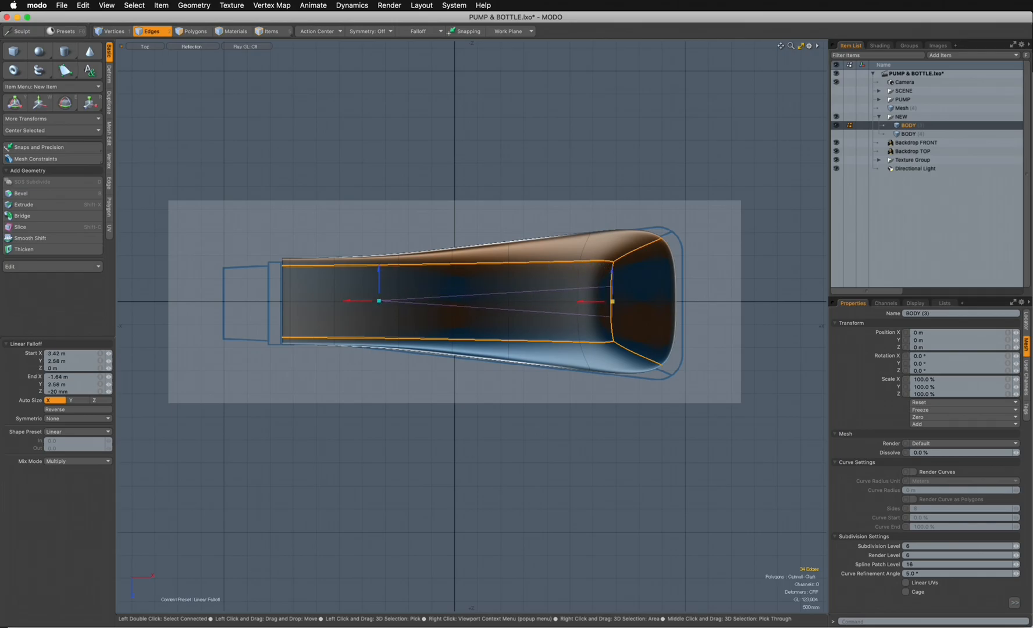
{"action": "key", "text": "ctrl+space"}
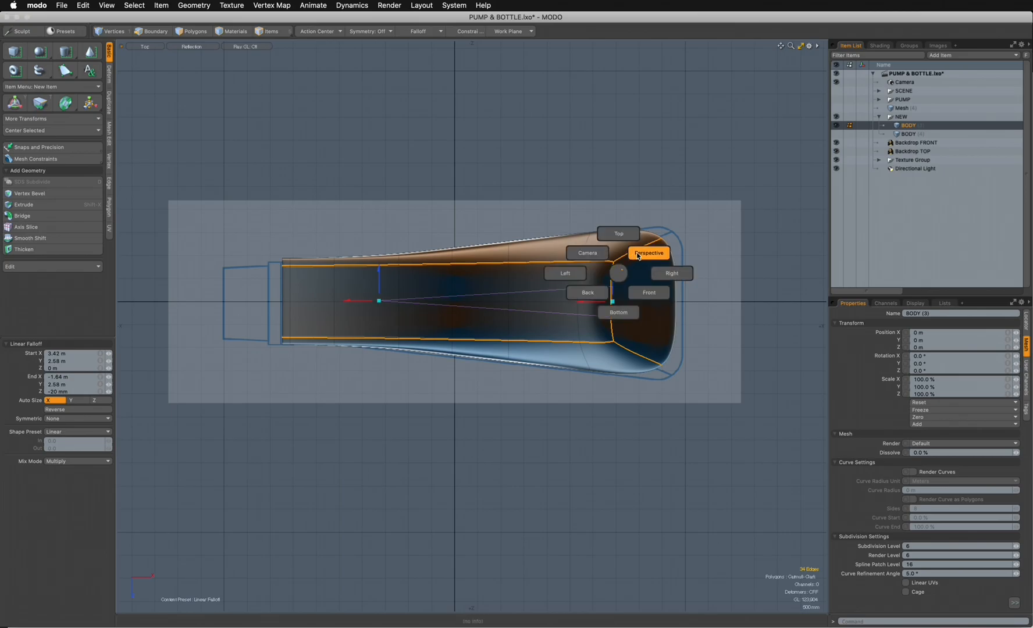
{"action": "left_click", "coordinate": [638, 256]}
{"action": "key", "text": "ctrl+space"}
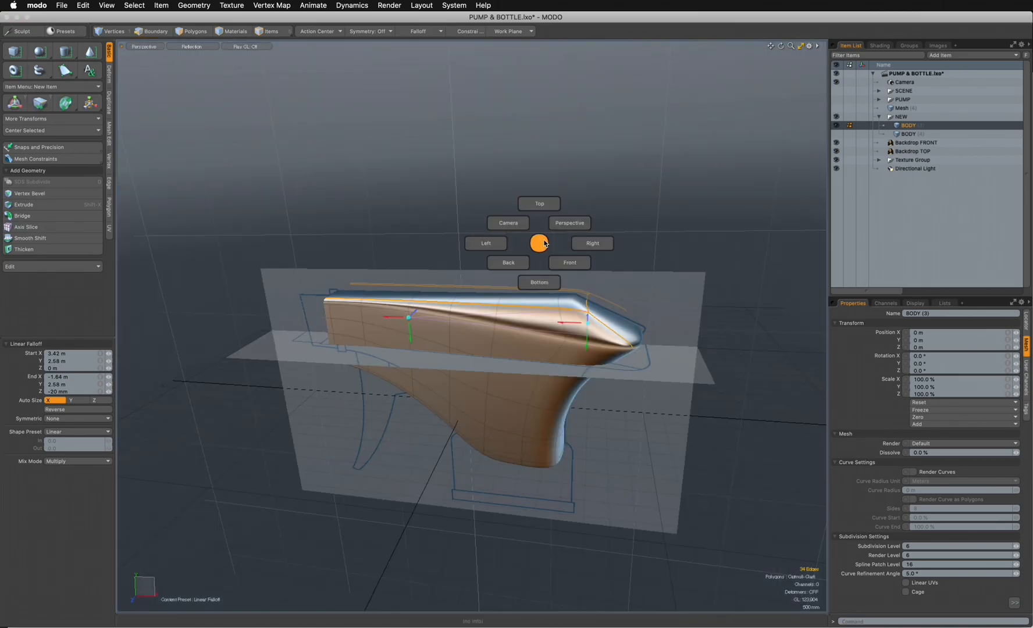
{"action": "left_click", "coordinate": [539, 205]}
{"action": "key", "text": "2"}
{"action": "left_click_drag", "start_coordinate": [619, 327], "coordinate": [676, 325]}
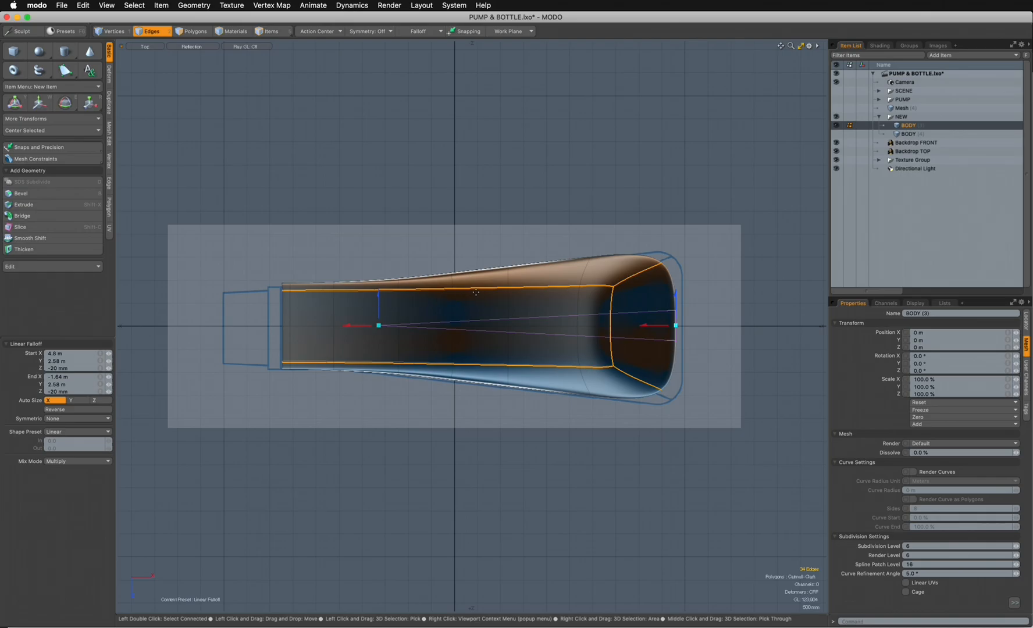
- Return to a perspective view of the body and save the scene
{"action": "key", "text": "ctrl+space"}
{"action": "left_click", "coordinate": [565, 235]}
{"action": "left_click_drag", "start_coordinate": [538, 291], "coordinate": [507, 317], "text": "alt"}
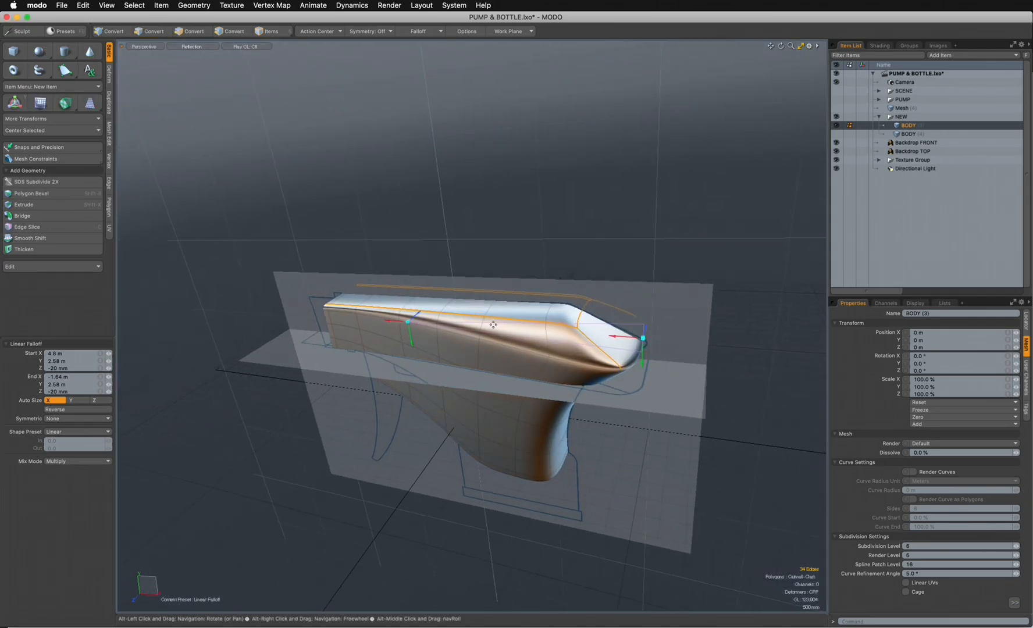
{"action": "key", "text": "super+s"}
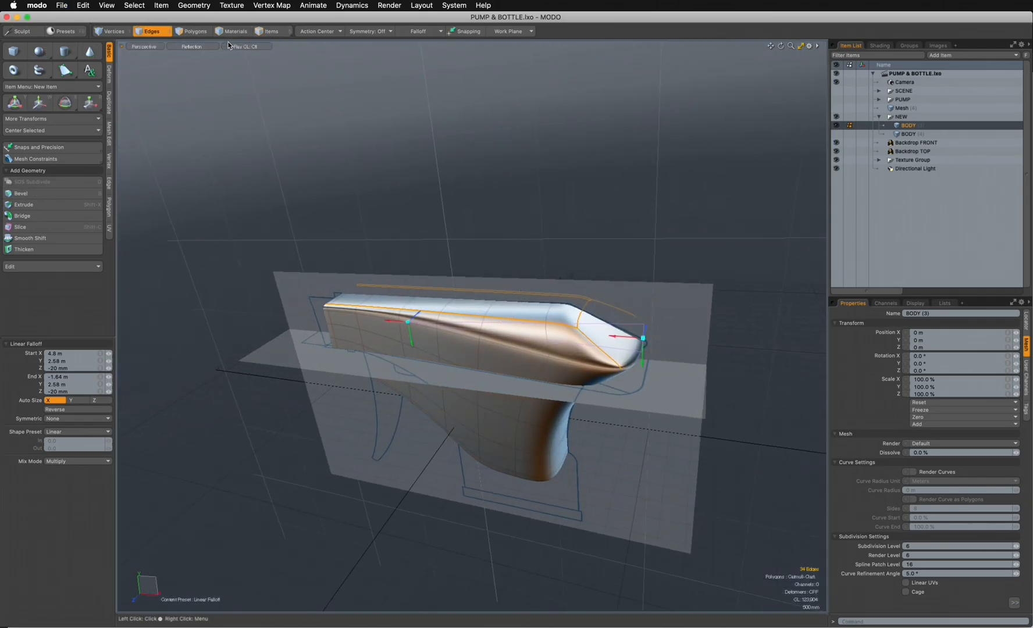
- Apply the Edge Weight Tool to the selected ridge edges at about 20% through the linear falloff, leaving the tool when done
{"action": "left_click", "coordinate": [260, 6]}
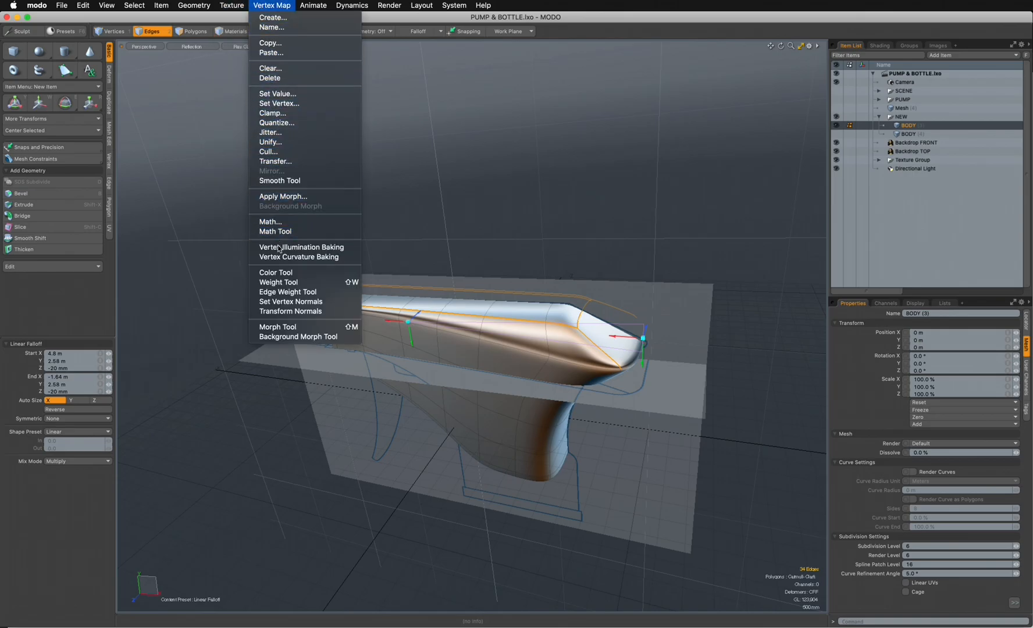
{"action": "left_click", "coordinate": [286, 282]}
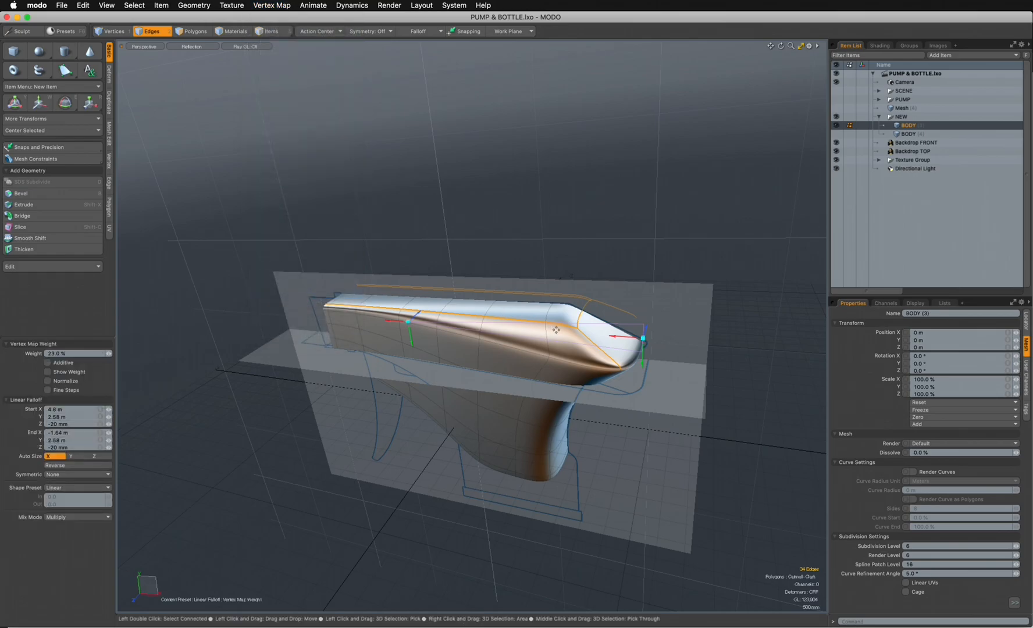
{"action": "mouse_move", "coordinate": [556, 329]}
{"action": "left_mouse_down"}
{"action": "mouse_move", "coordinate": [586, 344]}
{"action": "mouse_move", "coordinate": [557, 326]}
{"action": "mouse_move", "coordinate": [614, 307]}
{"action": "mouse_move", "coordinate": [526, 335]}
{"action": "mouse_move", "coordinate": [551, 371]}
{"action": "mouse_move", "coordinate": [546, 356]}
{"action": "mouse_move", "coordinate": [562, 345]}
{"action": "mouse_move", "coordinate": [552, 345]}
{"action": "left_mouse_up"}
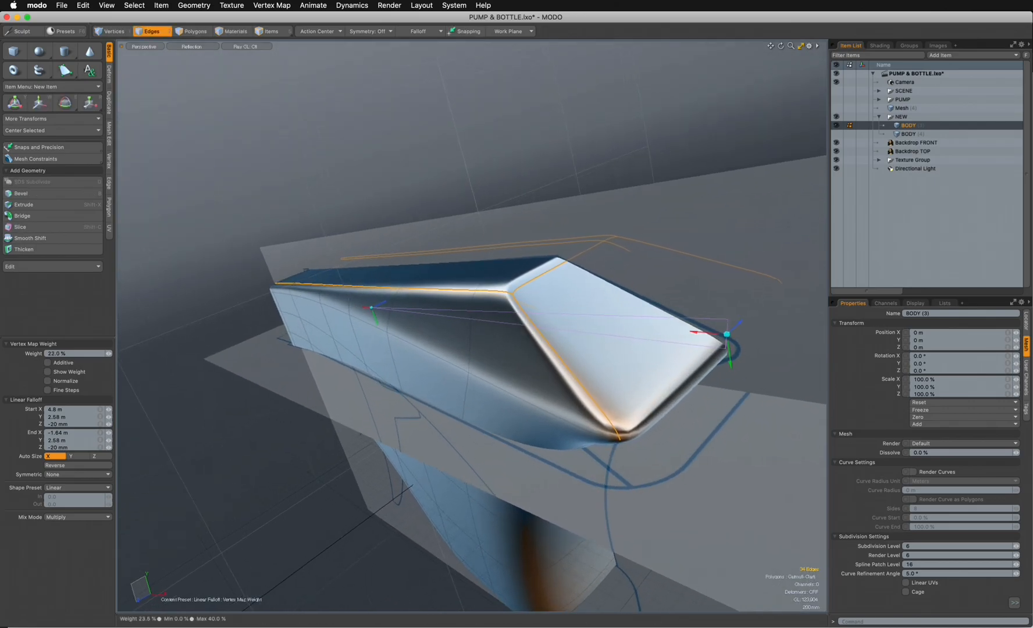
{"action": "left_click_drag", "start_coordinate": [553, 345], "coordinate": [518, 388], "text": "alt"}
{"action": "left_click_drag", "start_coordinate": [366, 369], "coordinate": [310, 237], "text": "alt"}
{"action": "left_click_drag", "start_coordinate": [434, 423], "coordinate": [248, 223], "text": "alt"}
{"action": "left_click_drag", "start_coordinate": [337, 312], "coordinate": [523, 393], "text": "alt"}
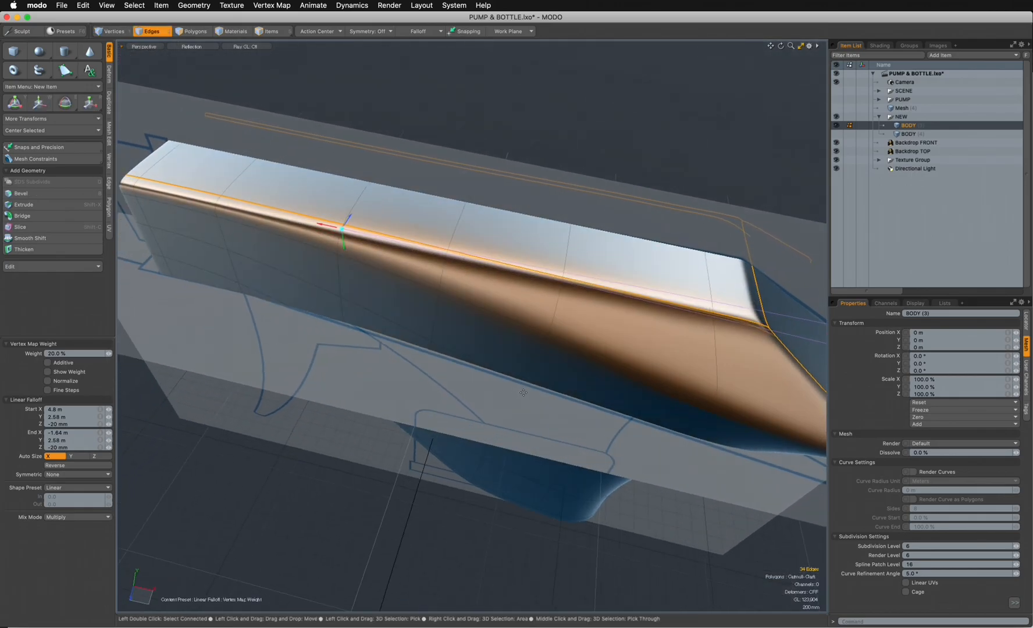
{"action": "key", "text": "space"}
- Hide Backdrop FRONT and Backdrop TOP so that the body stands alone in the perspective view
{"action": "key", "text": "3"}
{"action": "left_click_drag", "start_coordinate": [553, 356], "coordinate": [469, 329], "text": "ctrl+alt"}
{"action": "left_click_drag", "start_coordinate": [611, 401], "coordinate": [540, 488], "text": "alt"}
{"action": "left_click", "coordinate": [837, 143]}
{"action": "left_click", "coordinate": [837, 151]}
{"action": "left_click_drag", "start_coordinate": [535, 339], "coordinate": [556, 441], "text": "alt"}
- Select the vertical edge loop running down the body to the neck's lower front corner and show it in the front view
{"action": "left_click", "coordinate": [152, 32]}
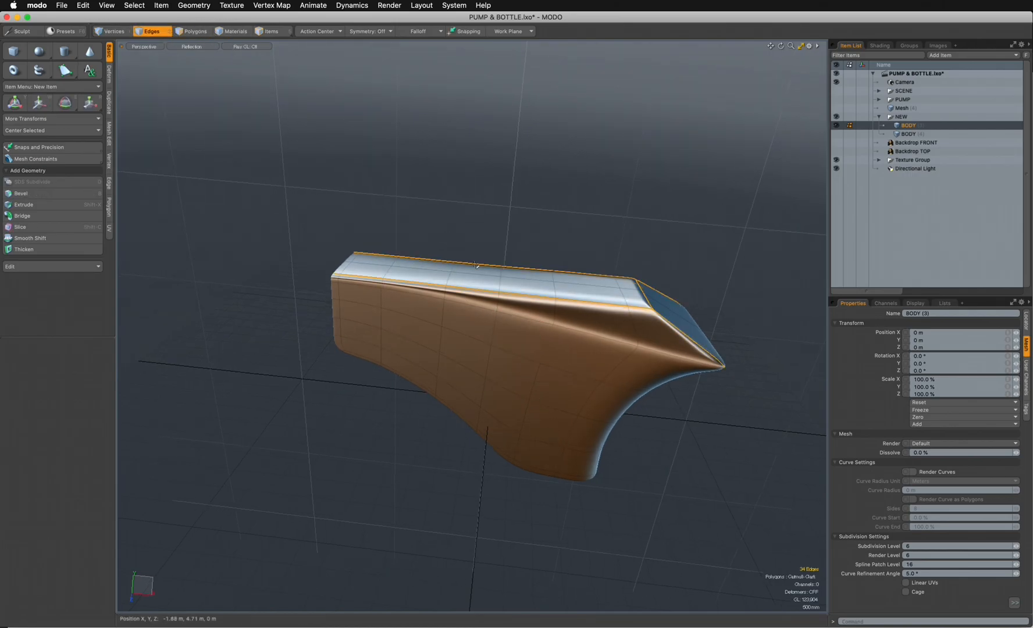
{"action": "double_click", "coordinate": [527, 409]}
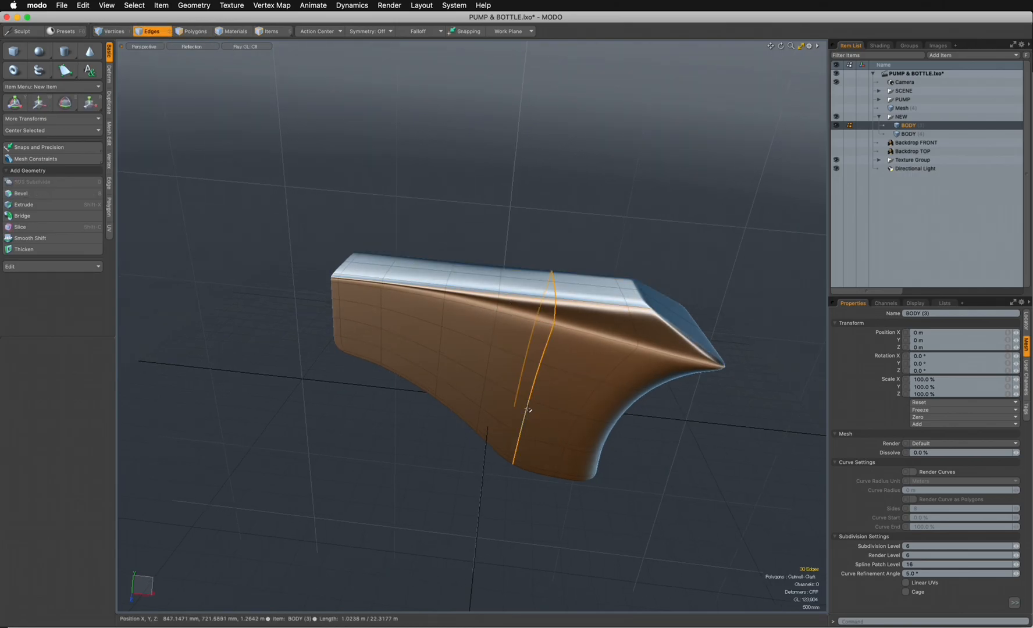
{"action": "key", "text": "ctrl+space"}
{"action": "left_click", "coordinate": [601, 375]}
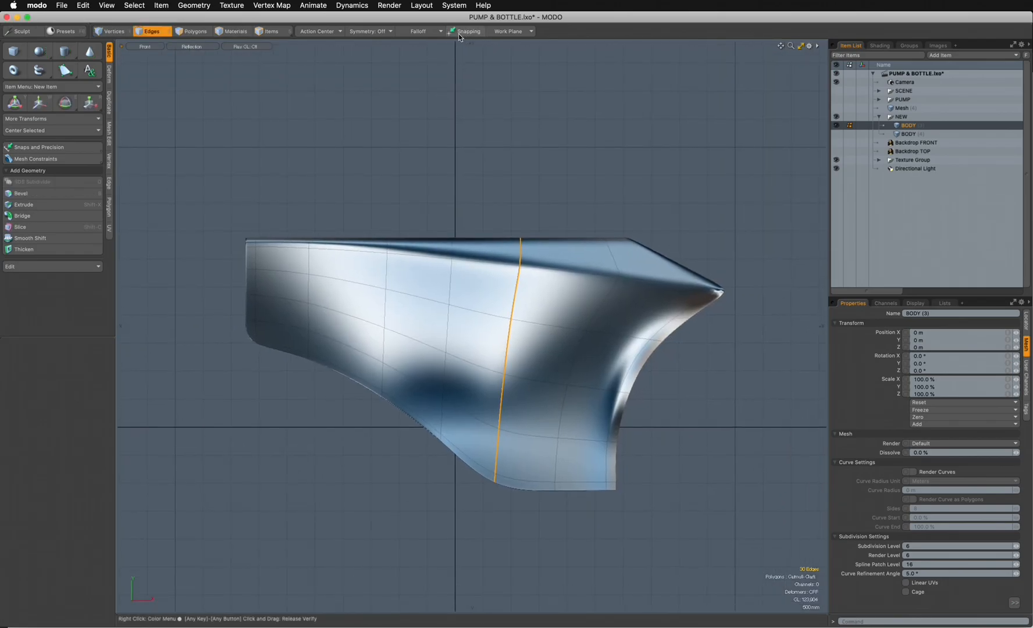
- Add a linear falloff along the loop, from X 990 mm, Y -1.15 m at the neck's base up to about X 1.09 m, Y 1.3 m
{"action": "left_click", "coordinate": [423, 32]}
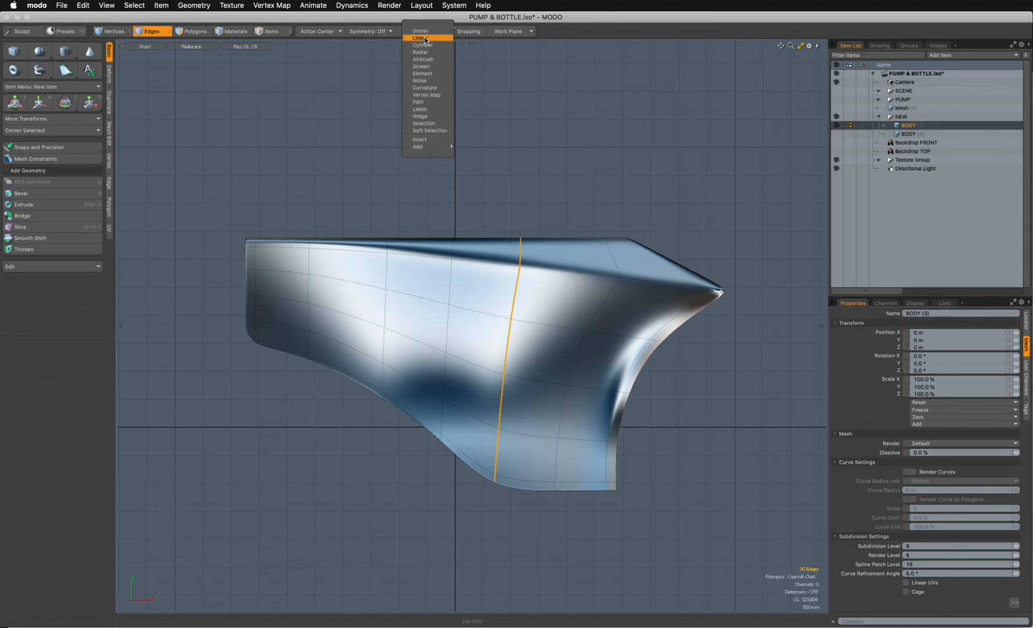
{"action": "left_click", "coordinate": [425, 39]}
{"action": "left_click_drag", "start_coordinate": [526, 419], "coordinate": [517, 479]}
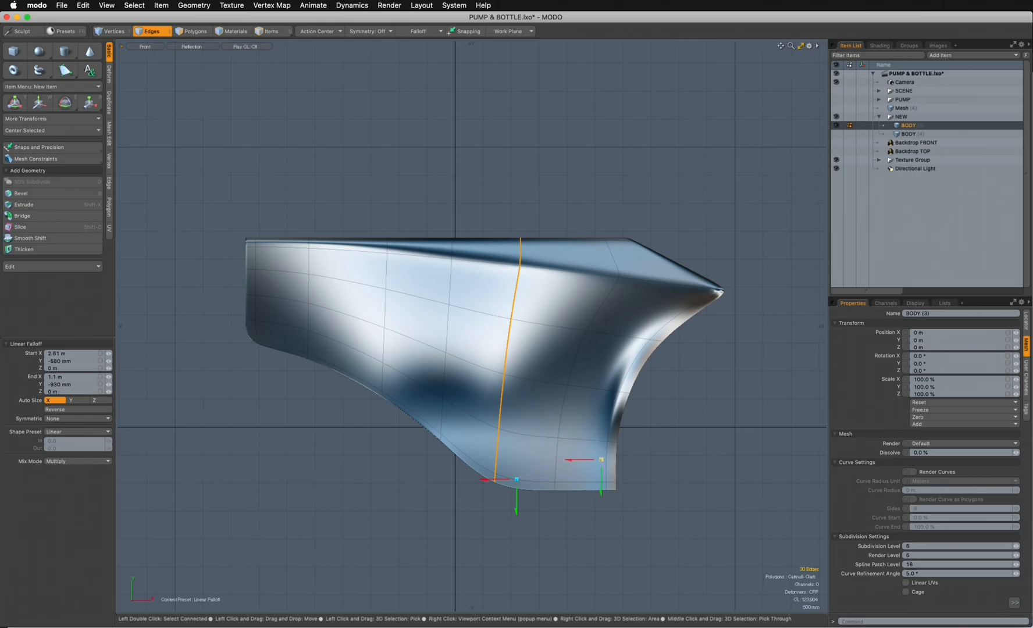
{"action": "left_click_drag", "start_coordinate": [572, 499], "coordinate": [526, 526]}
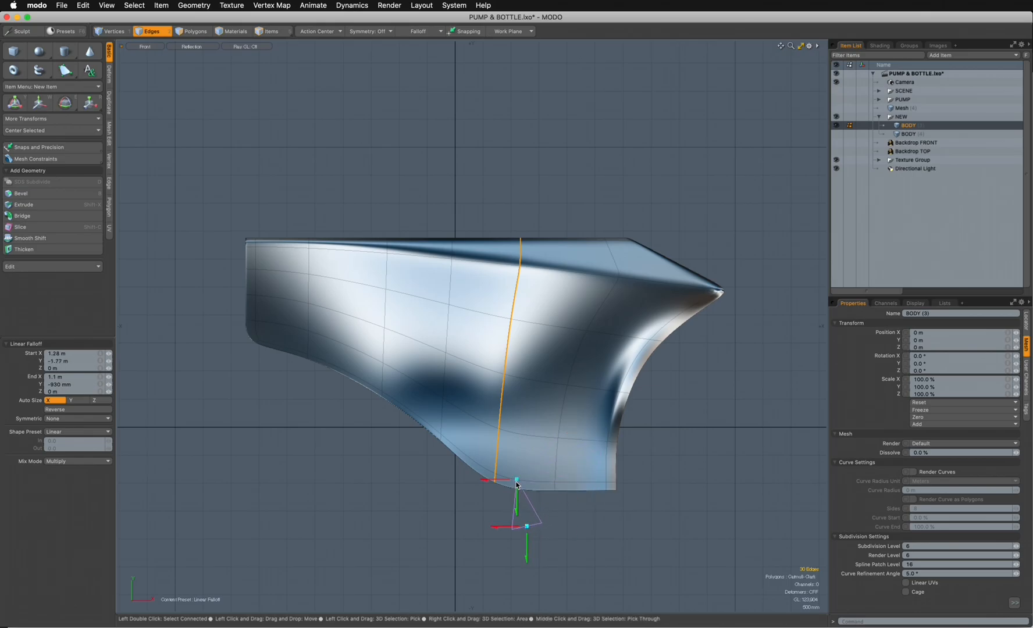
{"action": "left_click_drag", "start_coordinate": [516, 479], "coordinate": [530, 478]}
{"action": "left_click_drag", "start_coordinate": [545, 375], "coordinate": [531, 336]}
{"action": "left_click_drag", "start_coordinate": [526, 527], "coordinate": [511, 492]}
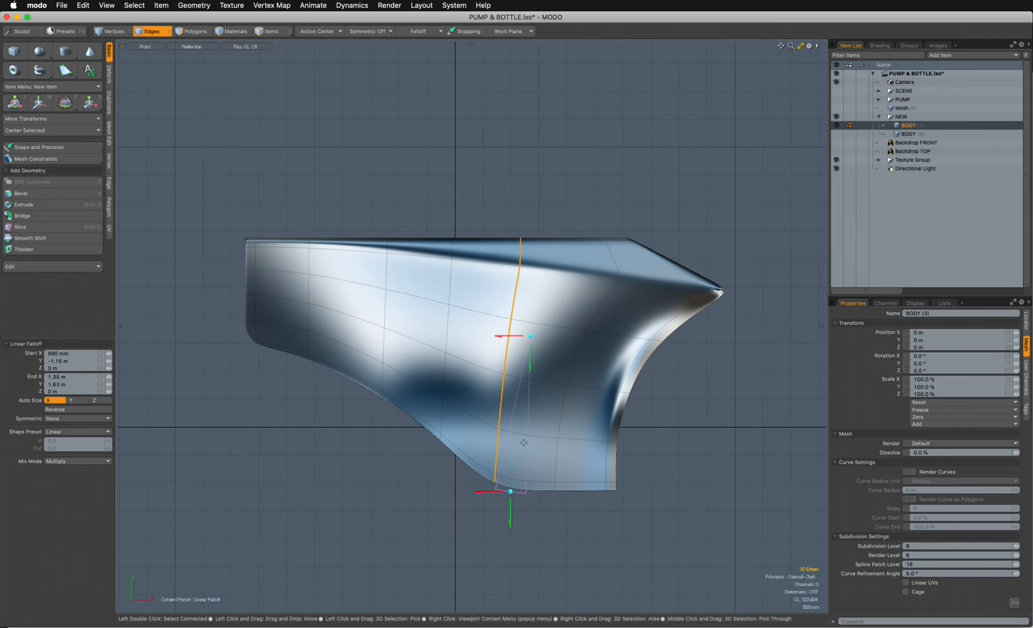
{"action": "left_click_drag", "start_coordinate": [530, 337], "coordinate": [530, 336]}
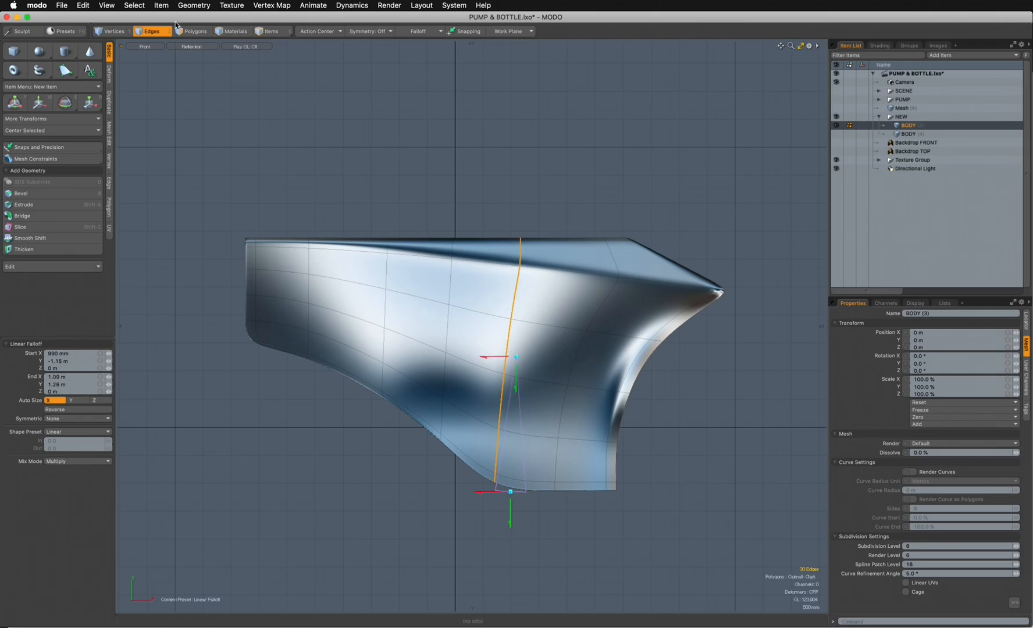
- Apply the Edge Weight Tool to the vertical loop, trying 31% and reducing it to about 26.5% in perspective, and leave the tool
{"action": "left_click", "coordinate": [271, 5]}
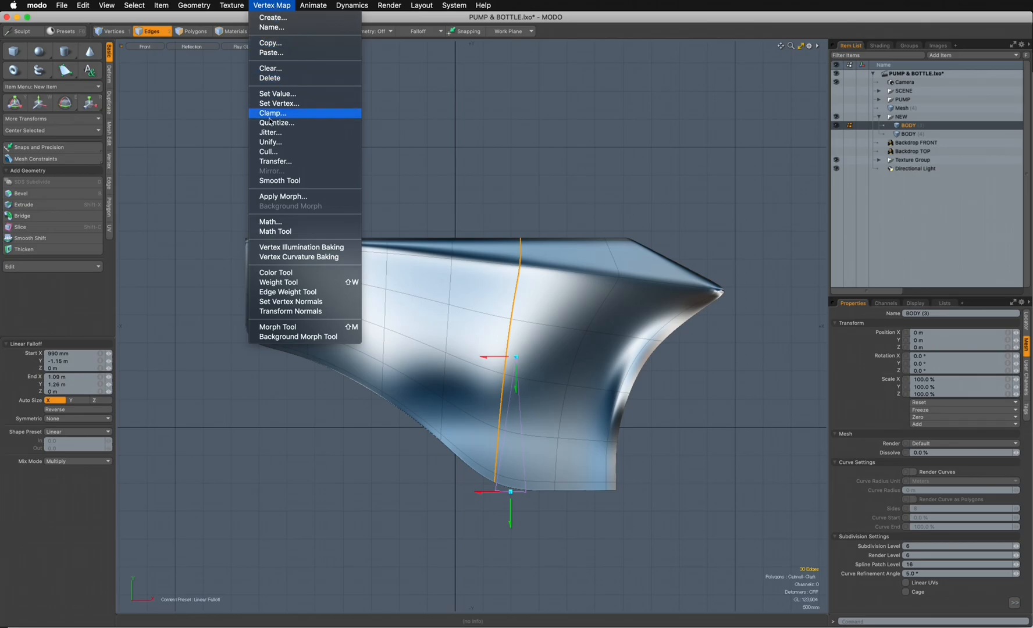
{"action": "left_click", "coordinate": [298, 293]}
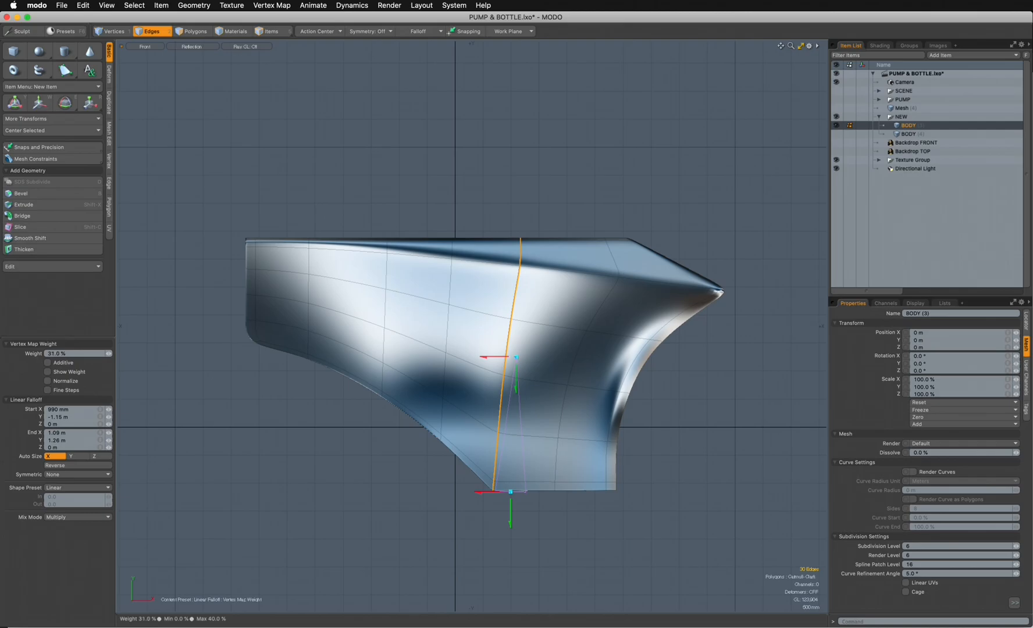
{"action": "key", "text": "ctrl+space"}
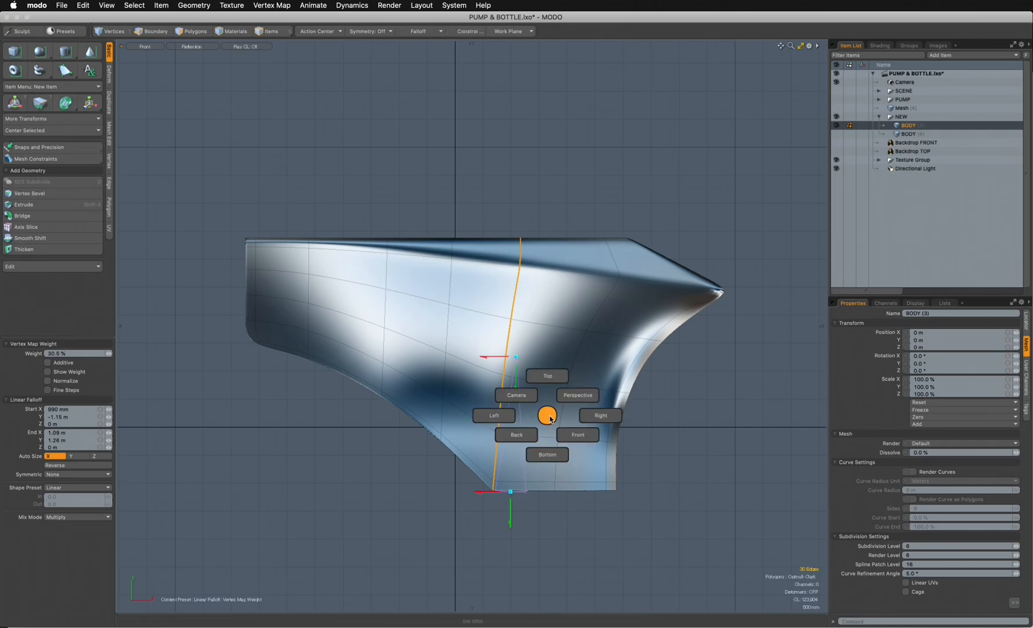
{"action": "left_click", "coordinate": [570, 403]}
{"action": "left_click_drag", "start_coordinate": [571, 404], "coordinate": [468, 455], "text": "alt"}
{"action": "scroll", "coordinate": [516, 441], "scroll_direction": "up", "scroll_amount": 3}
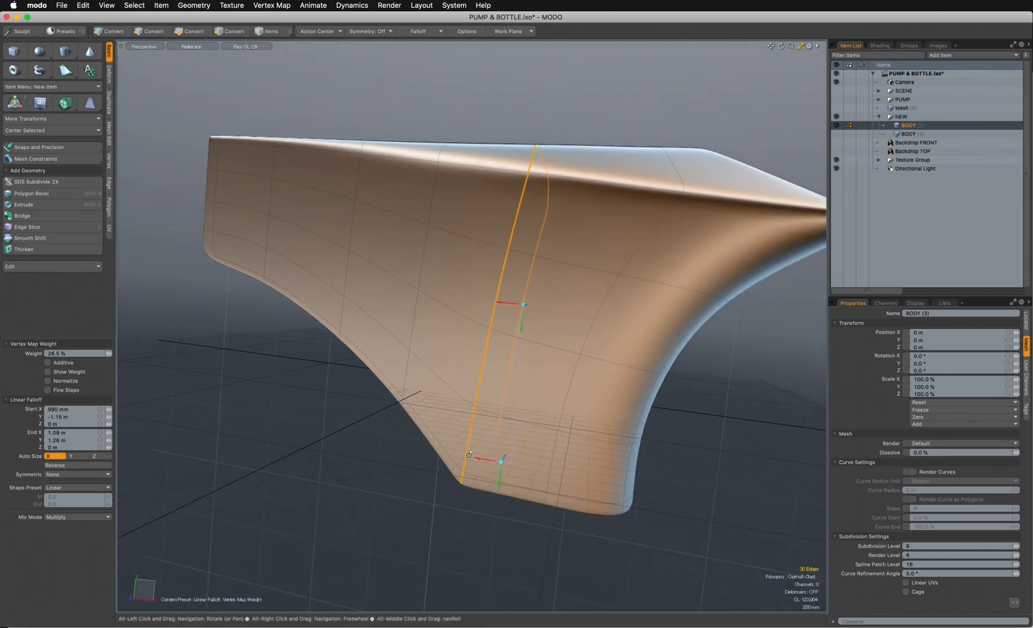
{"action": "left_click_drag", "start_coordinate": [475, 415], "coordinate": [467, 354], "text": "alt"}
{"action": "key", "text": "q"}
{"action": "key", "text": "3"}
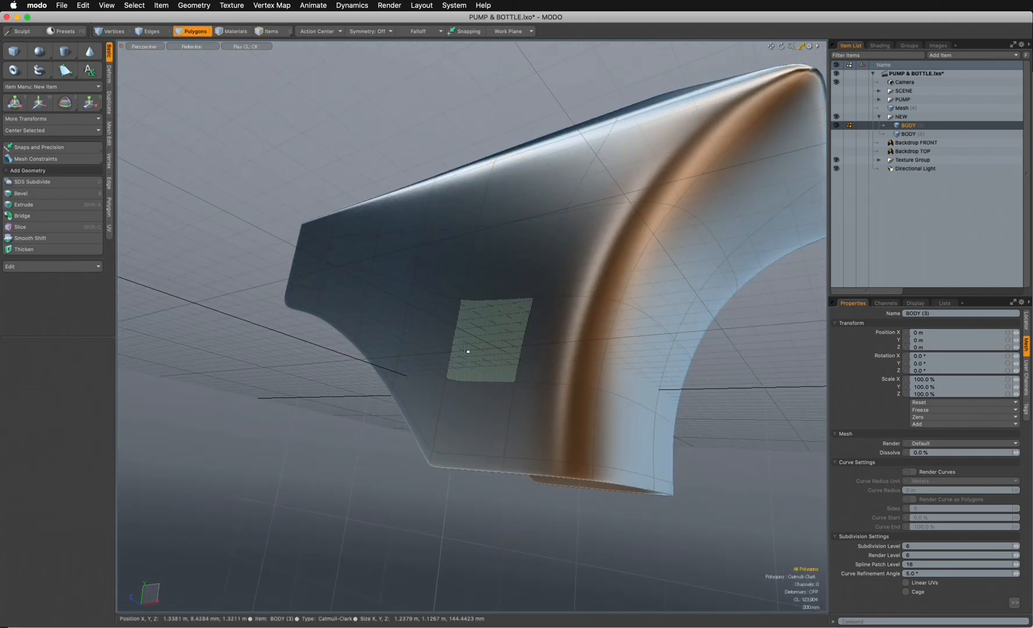
- Select all of the body's polygons and assign them the CLAY material with smoothing
{"action": "left_click_drag", "start_coordinate": [369, 297], "coordinate": [543, 317], "text": "alt"}
{"action": "scroll", "coordinate": [629, 388], "scroll_direction": "down", "scroll_amount": 5}
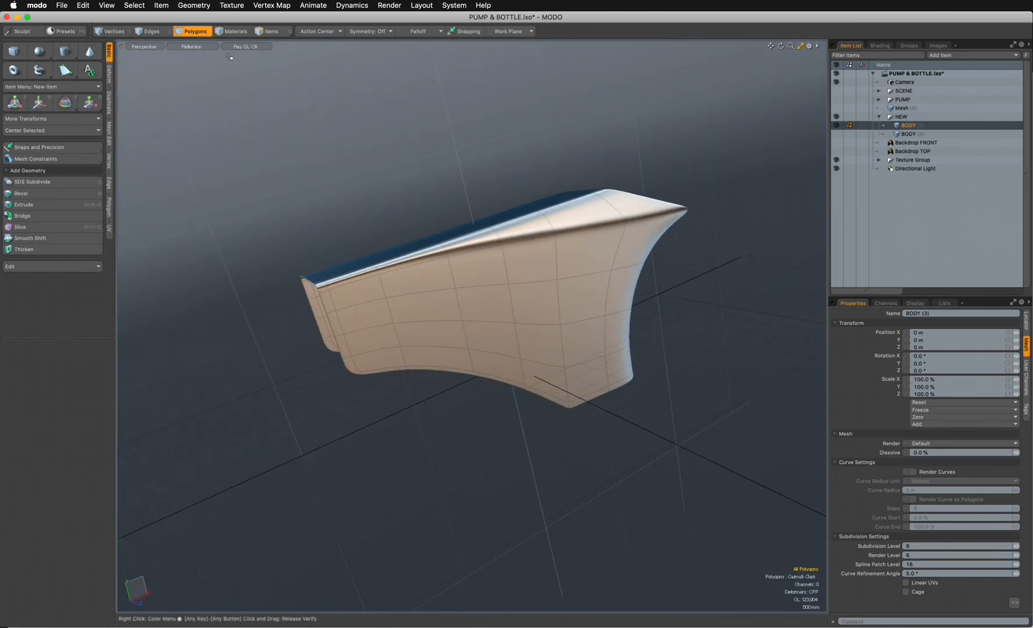
{"action": "double_click", "coordinate": [611, 260]}
{"action": "key", "text": "m"}
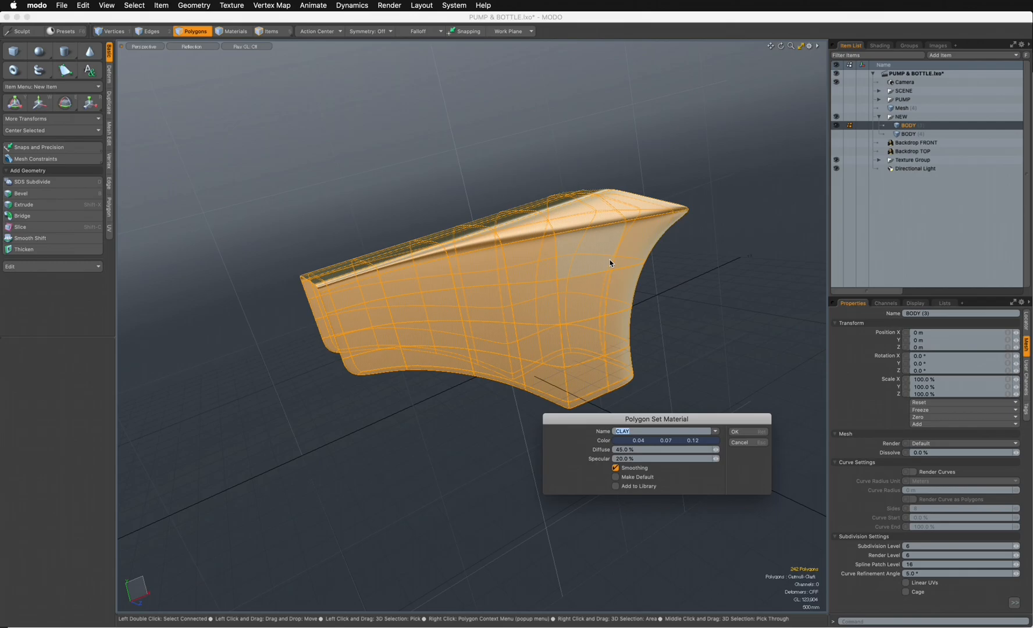
{"action": "left_click", "coordinate": [735, 432]}
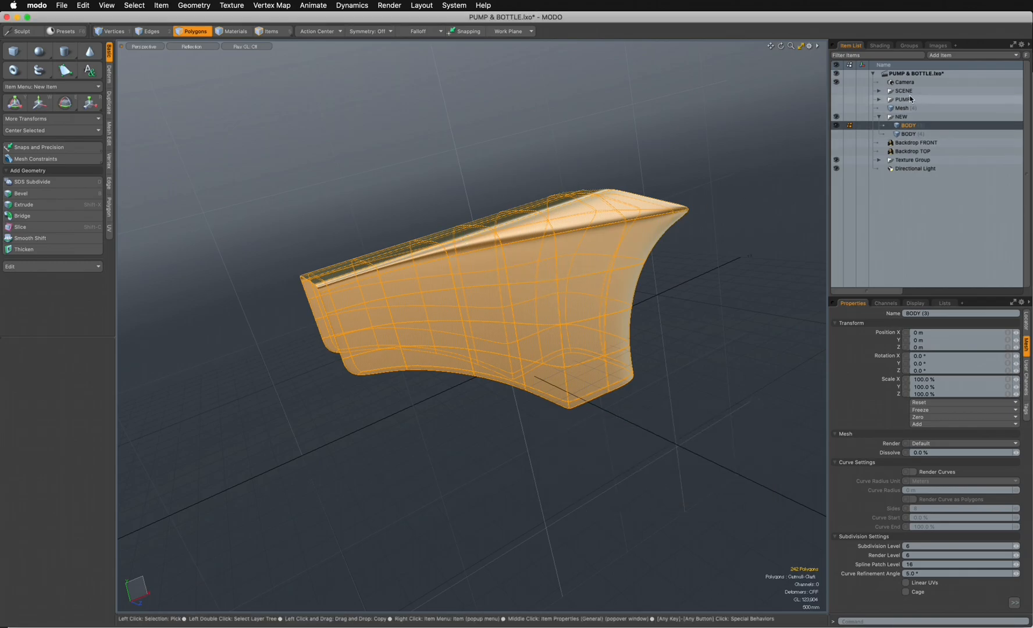
- Show the SCENE group, switch to the camera view and render a preview of the clay body
{"action": "left_click", "coordinate": [836, 91]}
{"action": "key", "text": "ctrl+space"}
{"action": "left_click", "coordinate": [378, 275]}
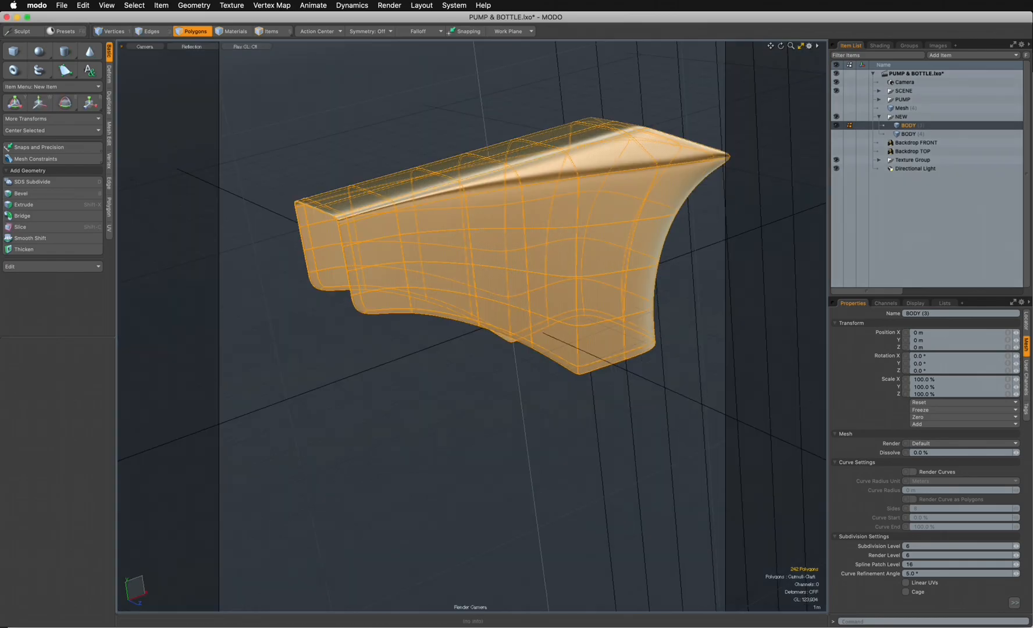
{"action": "key", "text": "F9"}
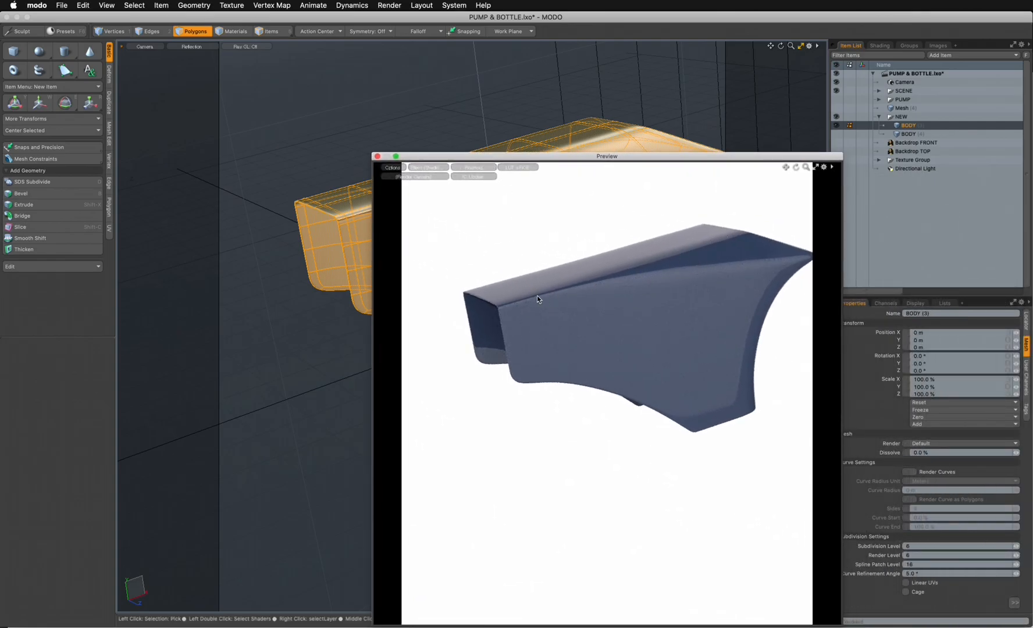
{"action": "left_click_drag", "start_coordinate": [619, 157], "coordinate": [570, 187]}
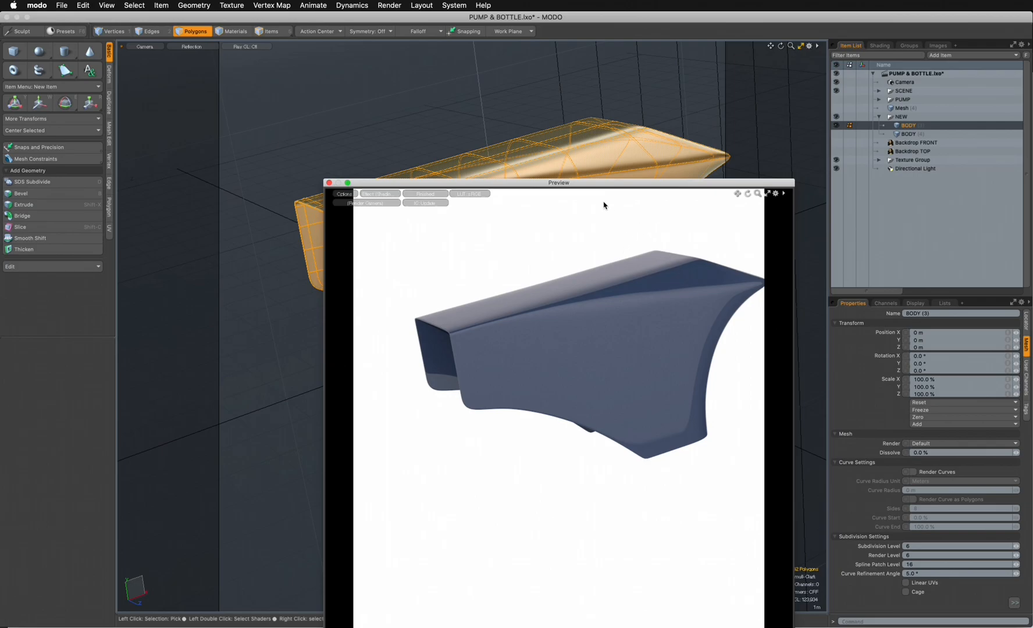
- Inspect the clay body in the preview render from a higher camera angle, checking the side crease and rear tip
{"action": "left_click_drag", "start_coordinate": [372, 183], "coordinate": [941, 148]}
{"action": "key", "text": "alt"}
{"action": "left_click_drag", "start_coordinate": [549, 230], "coordinate": [546, 271], "text": "alt"}
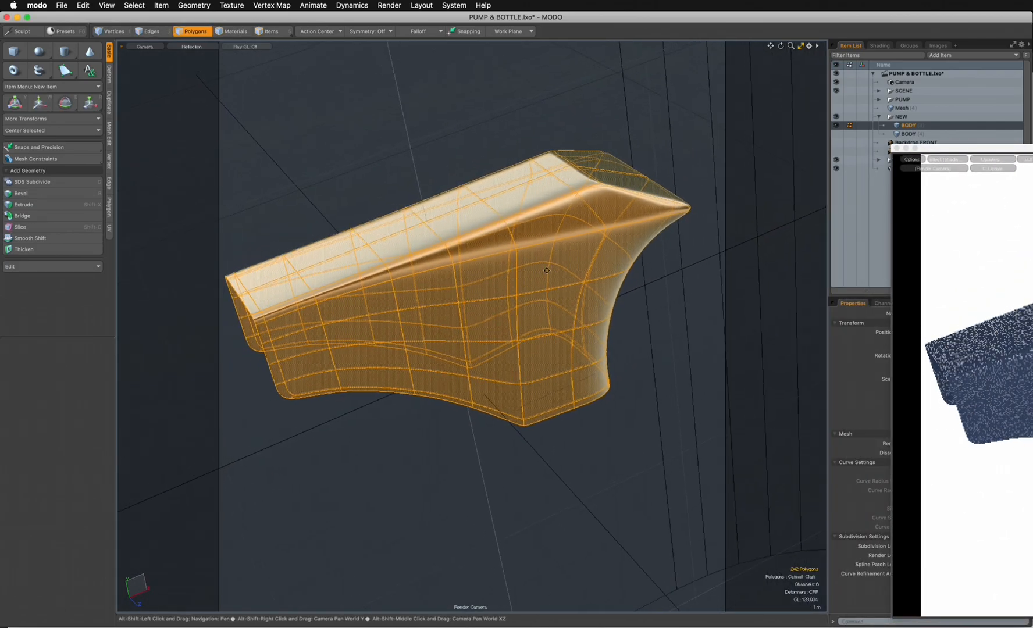
{"action": "left_click_drag", "start_coordinate": [942, 148], "coordinate": [426, 141]}
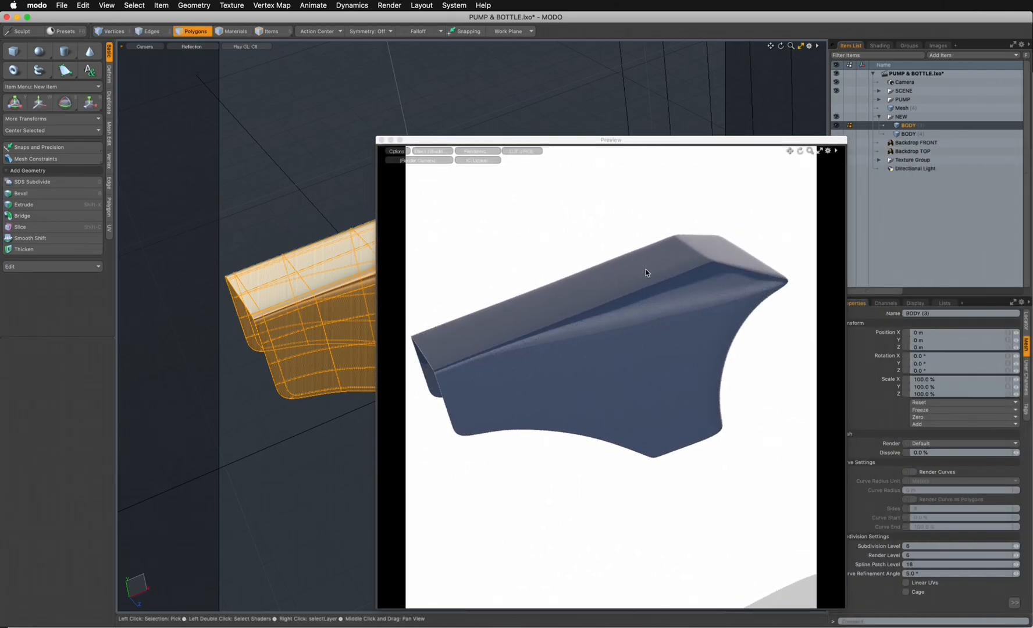
{"action": "left_click_drag", "start_coordinate": [677, 141], "coordinate": [663, 141]}
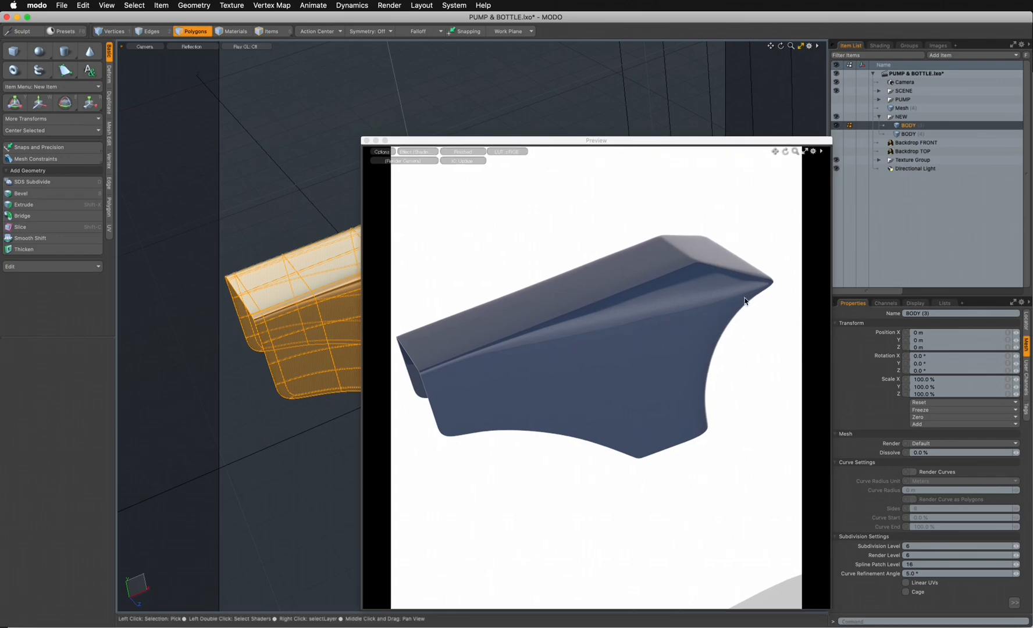
{"action": "left_click_drag", "start_coordinate": [414, 141], "coordinate": [1020, 141]}
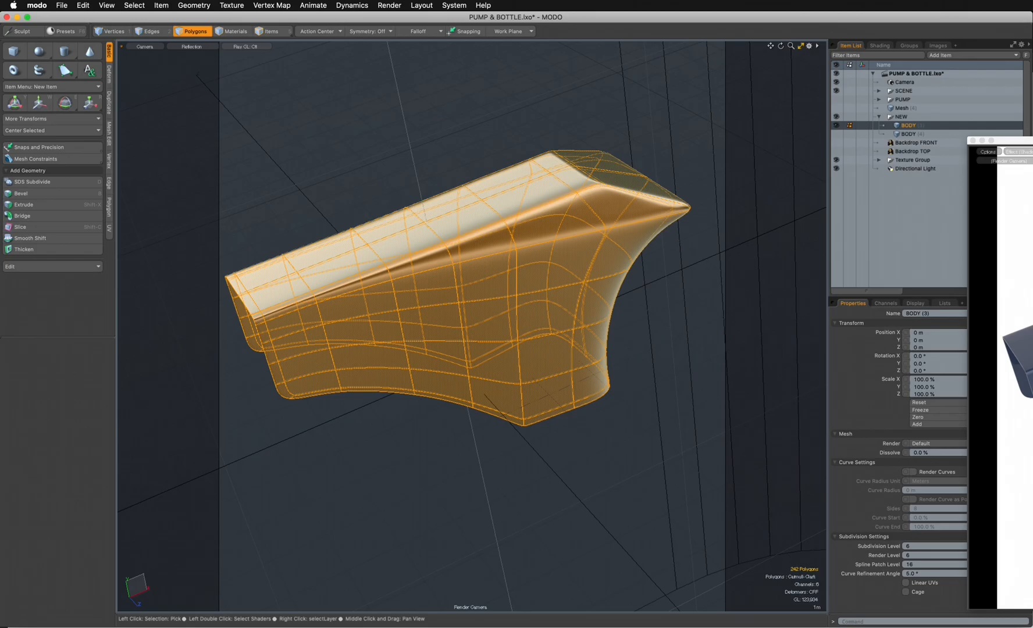
- Select the lengthwise edge loop along the body's upper side crease that wraps around the rear tip
{"action": "left_click", "coordinate": [151, 32]}
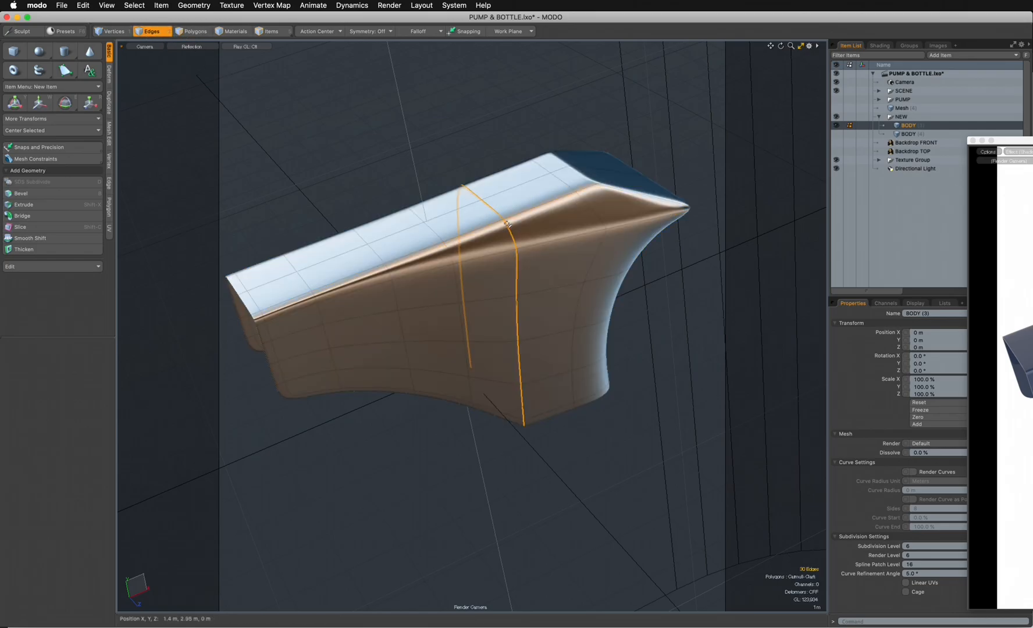
{"action": "double_click", "coordinate": [539, 246]}
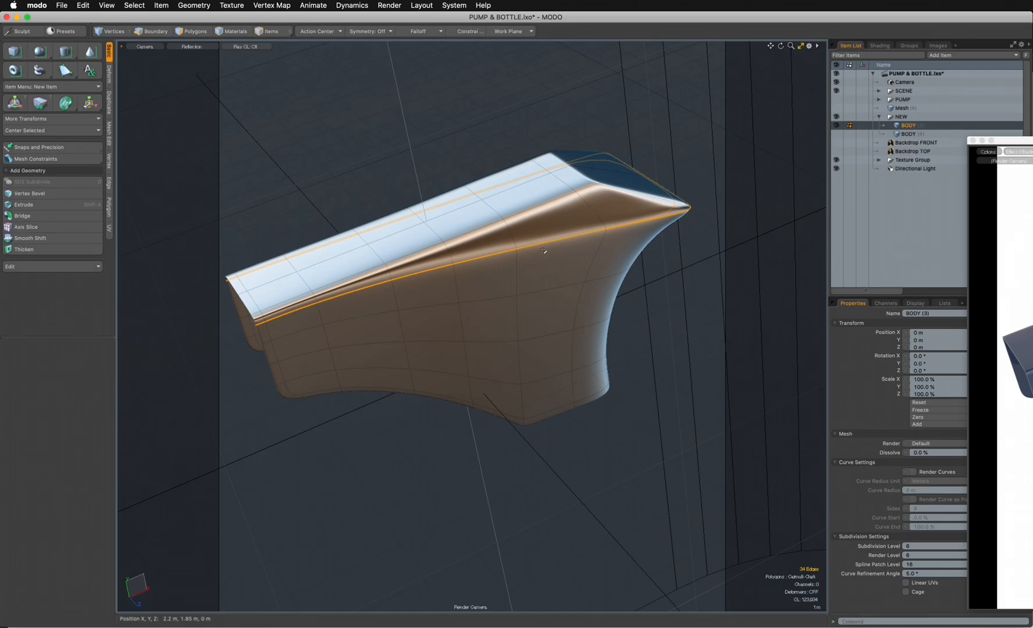
{"action": "key", "text": "ctrl+space"}
{"action": "left_click", "coordinate": [480, 185]}
{"action": "left_click_drag", "start_coordinate": [492, 200], "coordinate": [397, 211], "text": "alt+shift"}
{"action": "key", "text": "ctrl+space"}
{"action": "left_click", "coordinate": [504, 183]}
{"action": "left_click_drag", "start_coordinate": [494, 202], "coordinate": [611, 348], "text": "alt"}
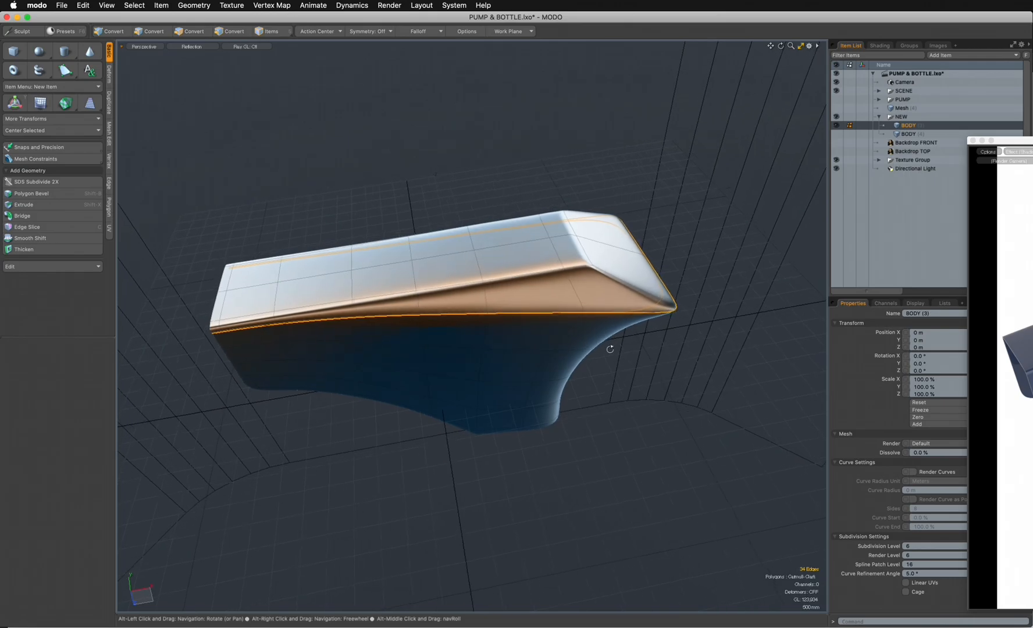
- Add a linear falloff along the body in top view, from X 4.69 m, Z 30 mm to X -700 mm, Z -10 mm
{"action": "key", "text": "ctrl+space"}
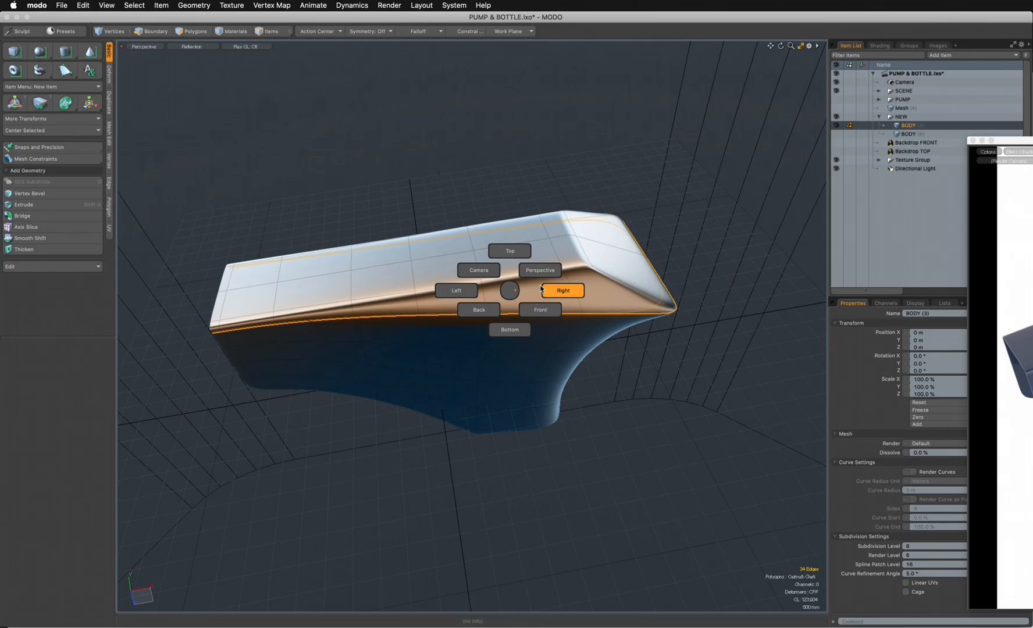
{"action": "left_click", "coordinate": [509, 251]}
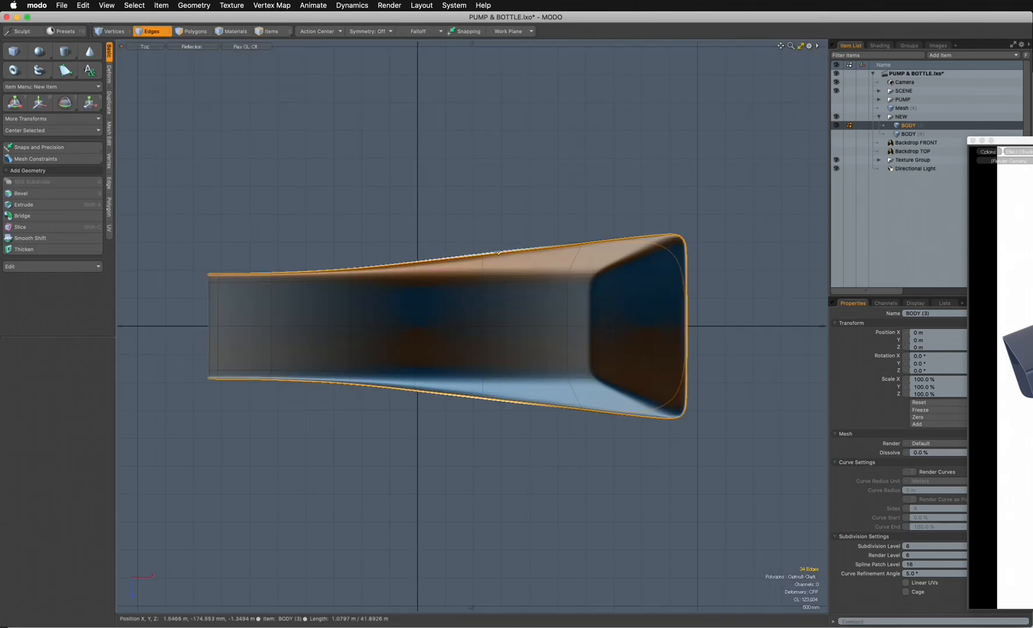
{"action": "left_click", "coordinate": [428, 32]}
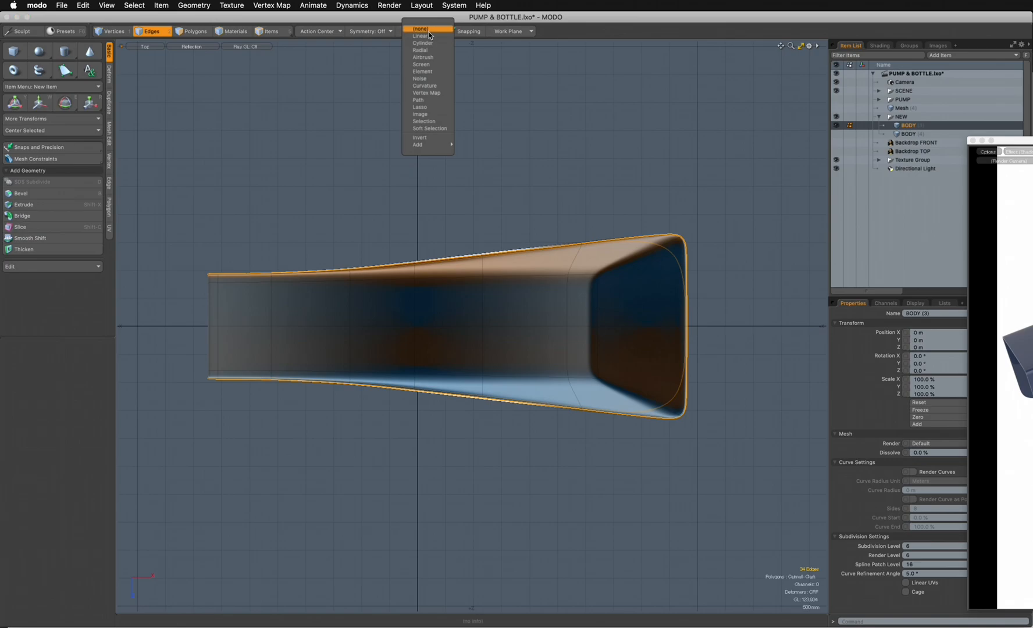
{"action": "left_click", "coordinate": [430, 37]}
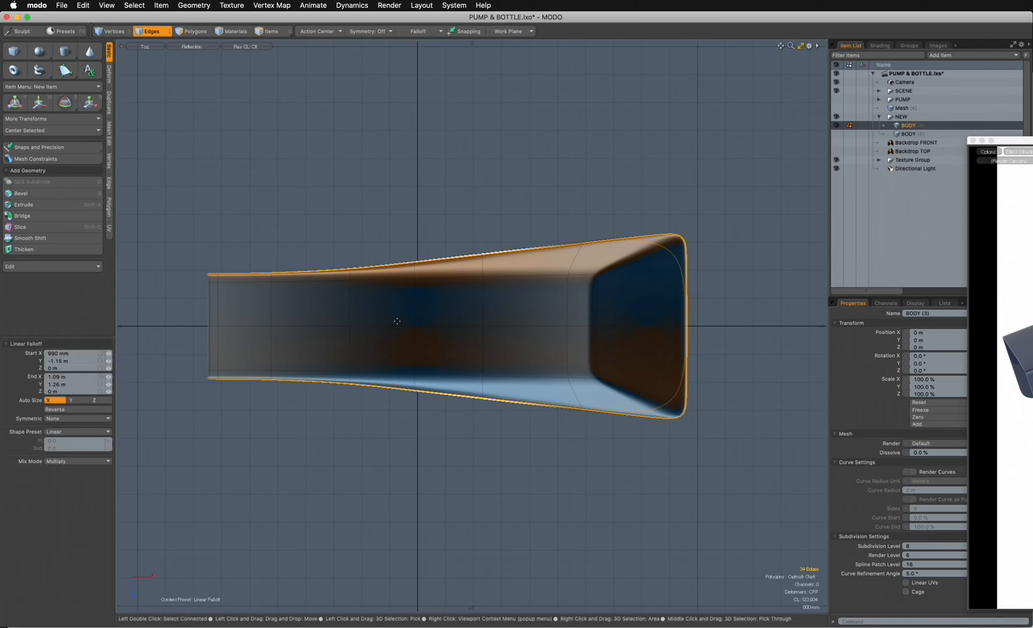
{"action": "left_click_drag", "start_coordinate": [494, 326], "coordinate": [594, 327]}
{"action": "left_click_drag", "start_coordinate": [664, 327], "coordinate": [680, 328]}
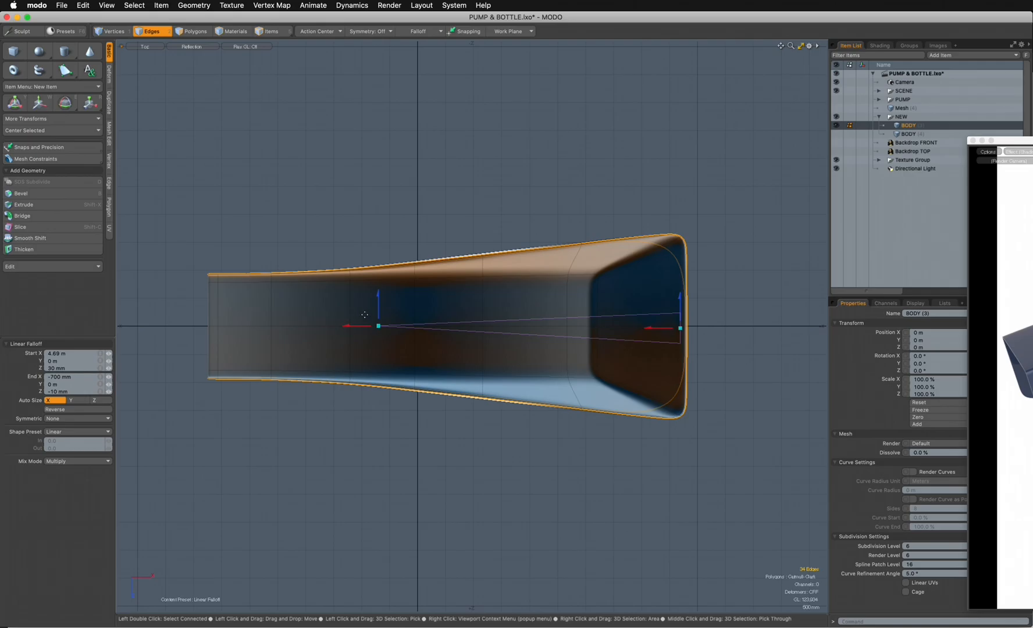
- Apply the Edge Weight Tool to the side crease loop in perspective with a weight of 30%
{"action": "key", "text": "ctrl"}
{"action": "key", "text": "ctrl+space"}
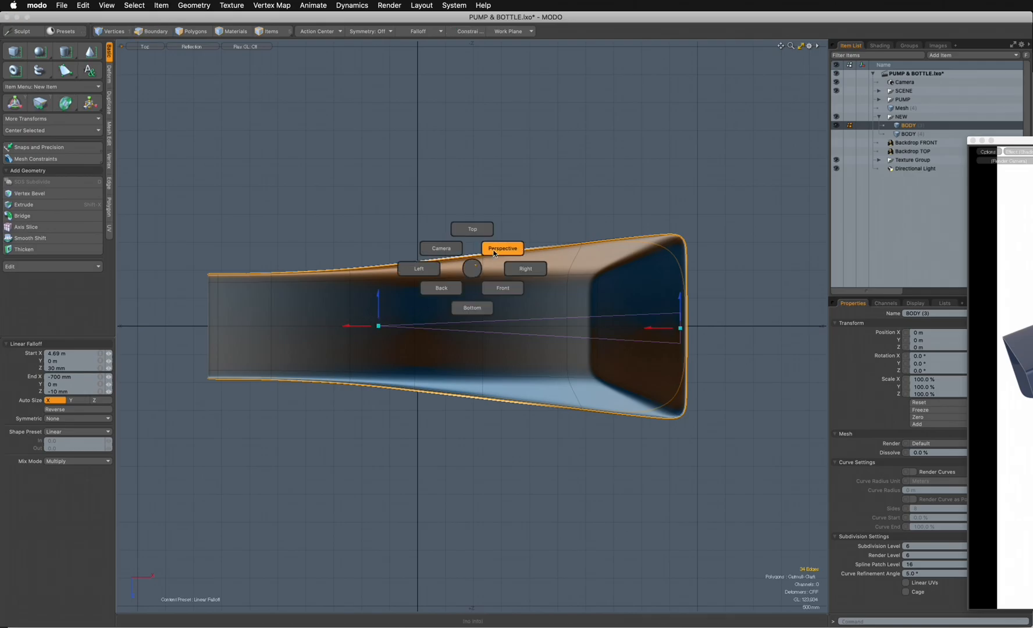
{"action": "left_click", "coordinate": [494, 249]}
{"action": "left_click_drag", "start_coordinate": [491, 270], "coordinate": [432, 295], "text": "alt"}
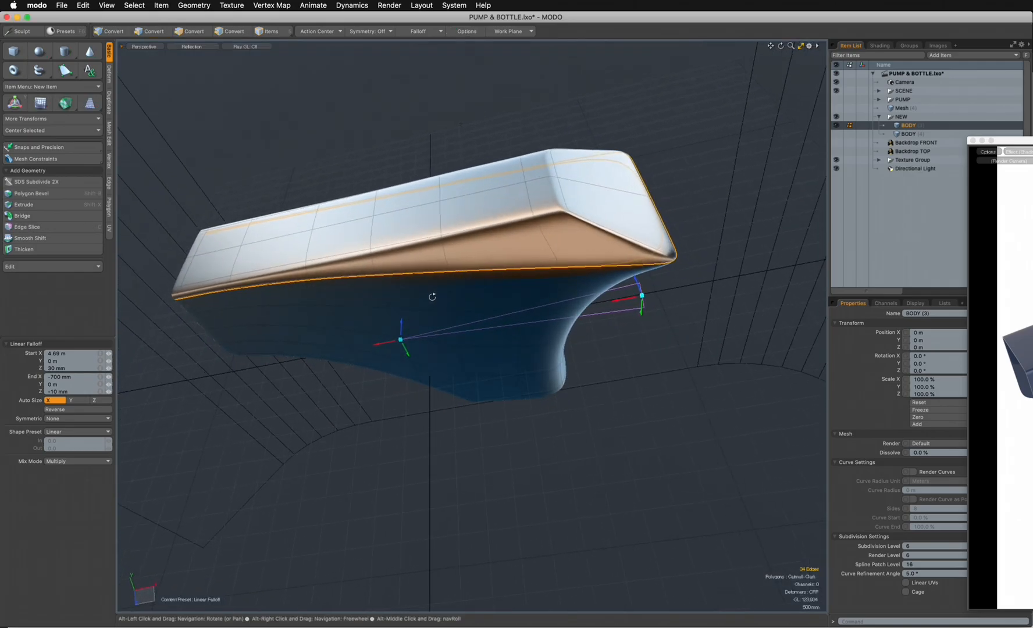
{"action": "left_click", "coordinate": [272, 6]}
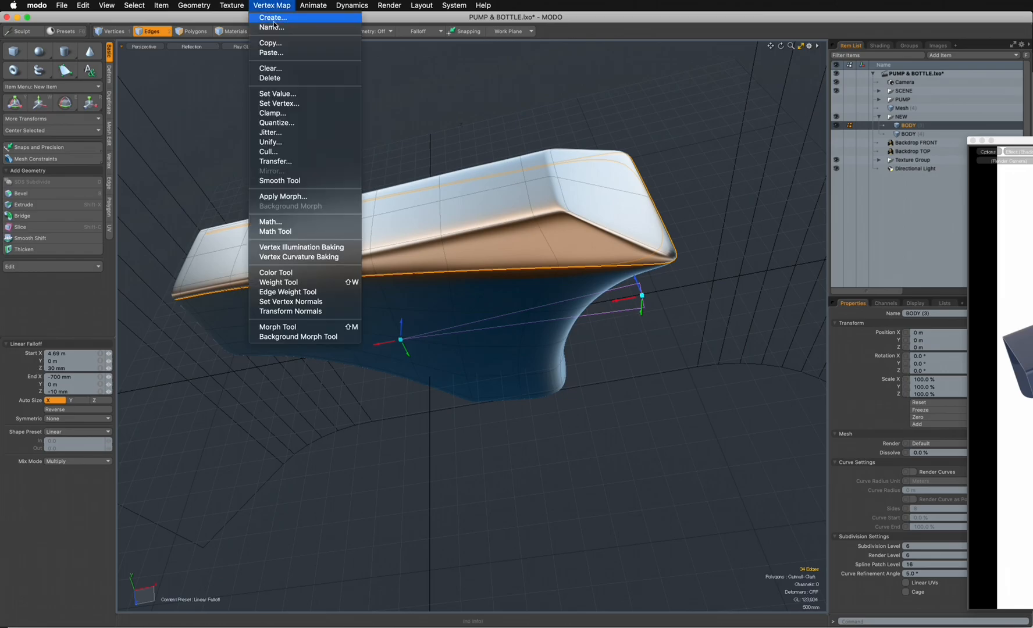
{"action": "left_click", "coordinate": [297, 293]}
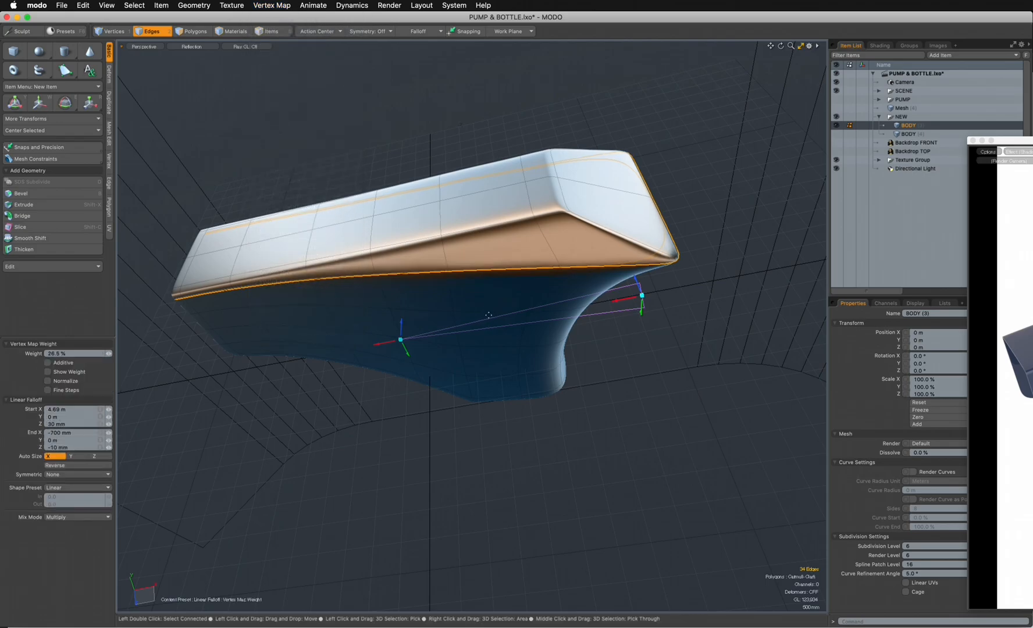
{"action": "left_click_drag", "start_coordinate": [1012, 141], "coordinate": [483, 174]}
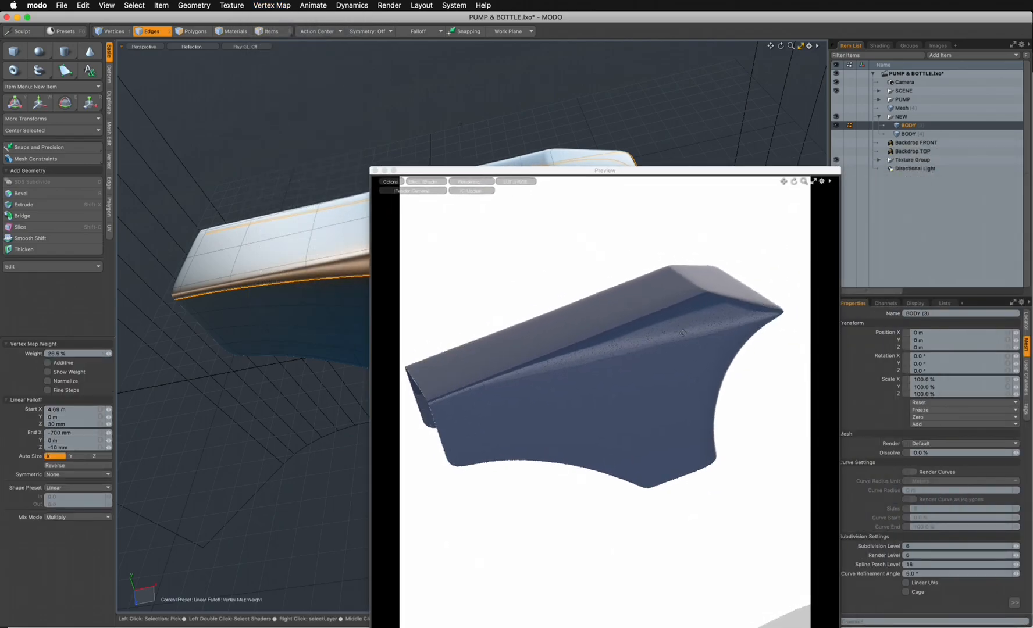
{"action": "left_click_drag", "start_coordinate": [713, 171], "coordinate": [1032, 119]}
{"action": "left_click_drag", "start_coordinate": [606, 272], "coordinate": [601, 356], "text": "alt"}
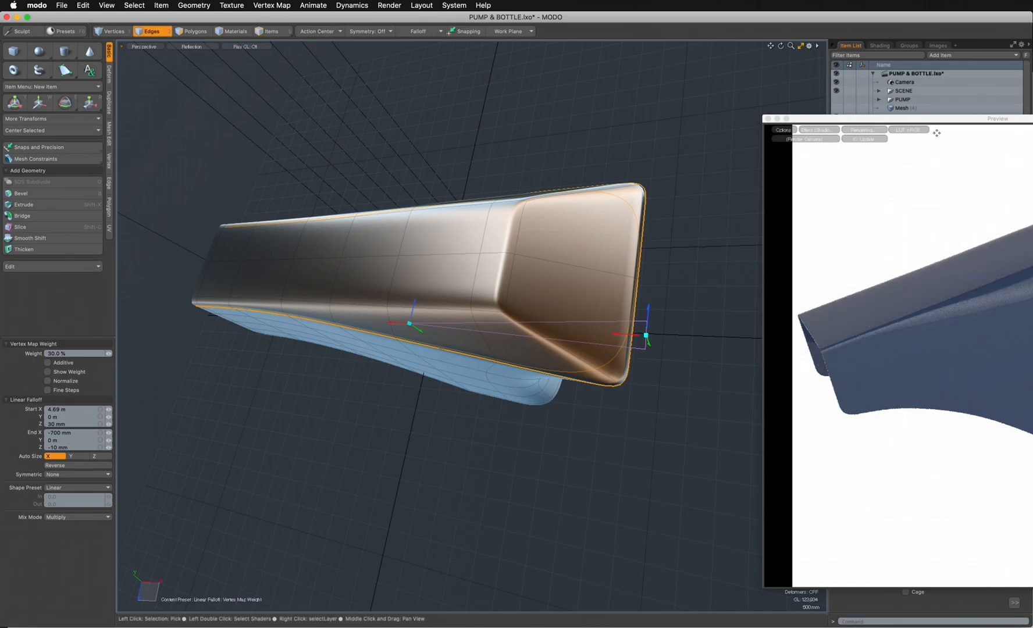
- Examine the sharpened side crease through the camera view and in the preview render from above
{"action": "left_click_drag", "start_coordinate": [936, 134], "coordinate": [893, 123]}
{"action": "key", "text": "ctrl"}
{"action": "key", "text": "ctrl+space"}
{"action": "left_click", "coordinate": [434, 254]}
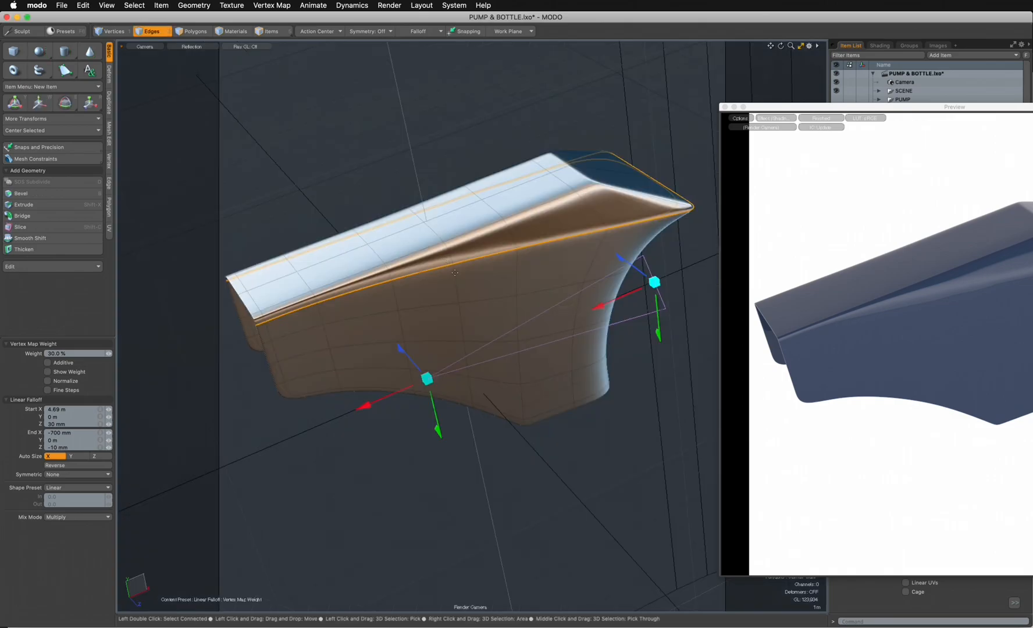
{"action": "left_click_drag", "start_coordinate": [522, 282], "coordinate": [521, 346], "text": "alt"}
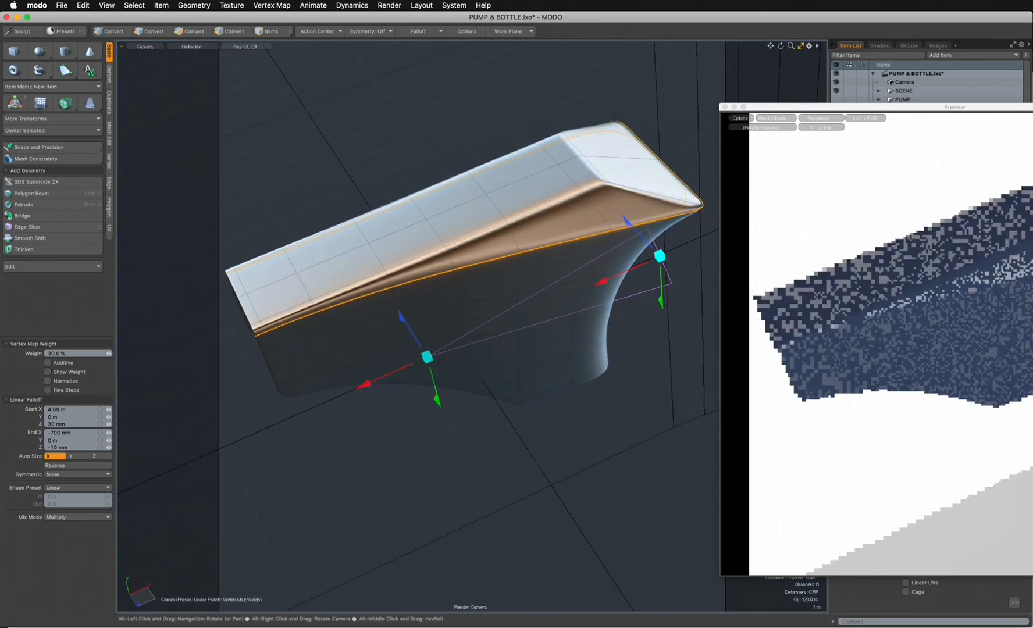
{"action": "left_click_drag", "start_coordinate": [931, 108], "coordinate": [739, 137]}
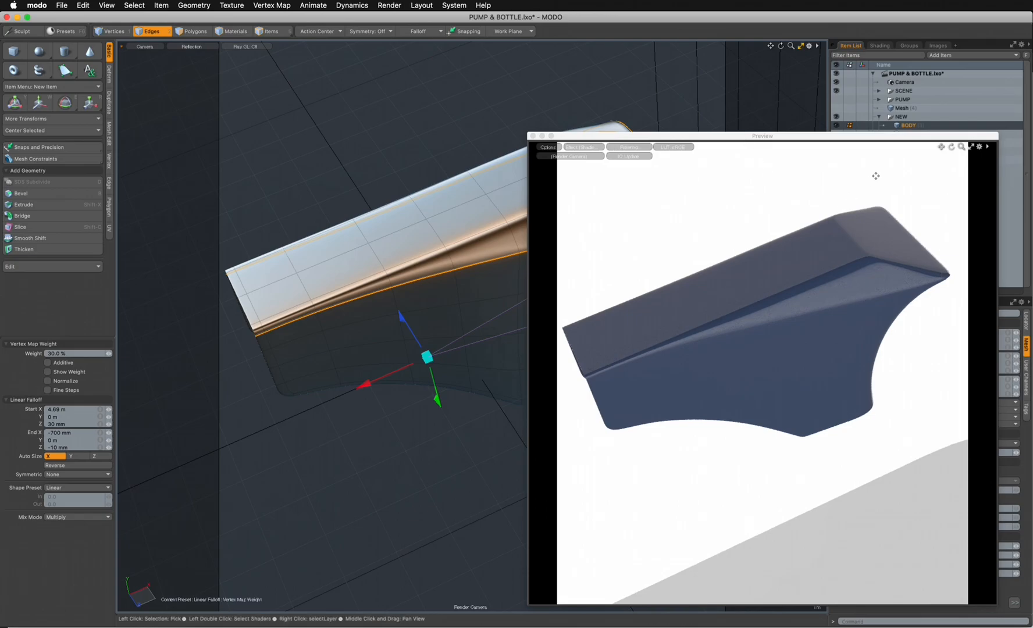
{"action": "left_click_drag", "start_coordinate": [860, 138], "coordinate": [888, 139]}
{"action": "key", "text": "F8"}
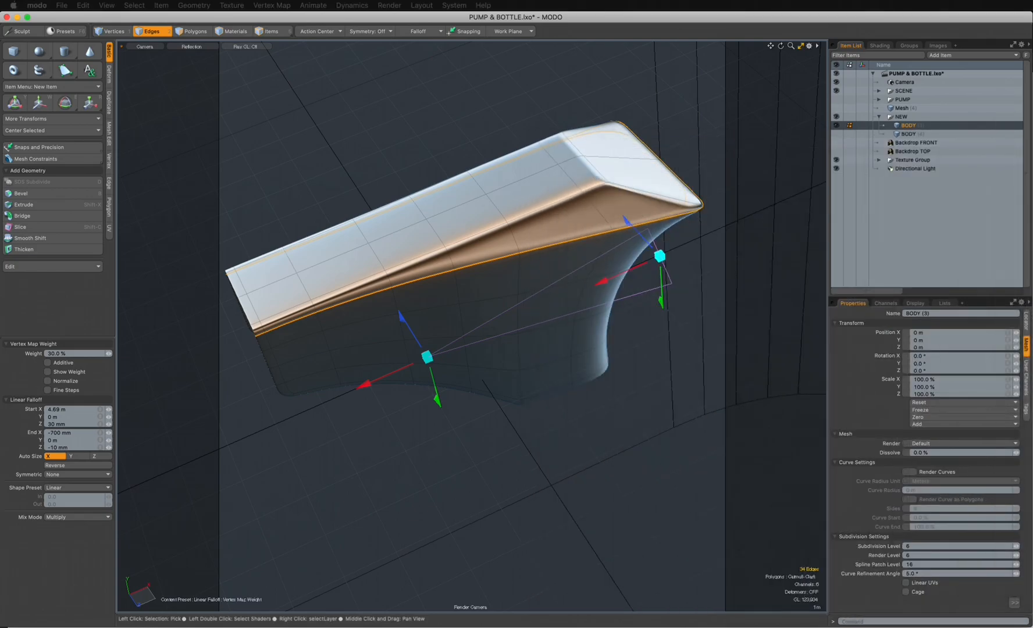
- Reduce the side crease loop's edge weight to 26%, leave the tool and clear the polygon selection
{"action": "left_click_drag", "start_coordinate": [603, 282], "coordinate": [429, 340], "text": "alt"}
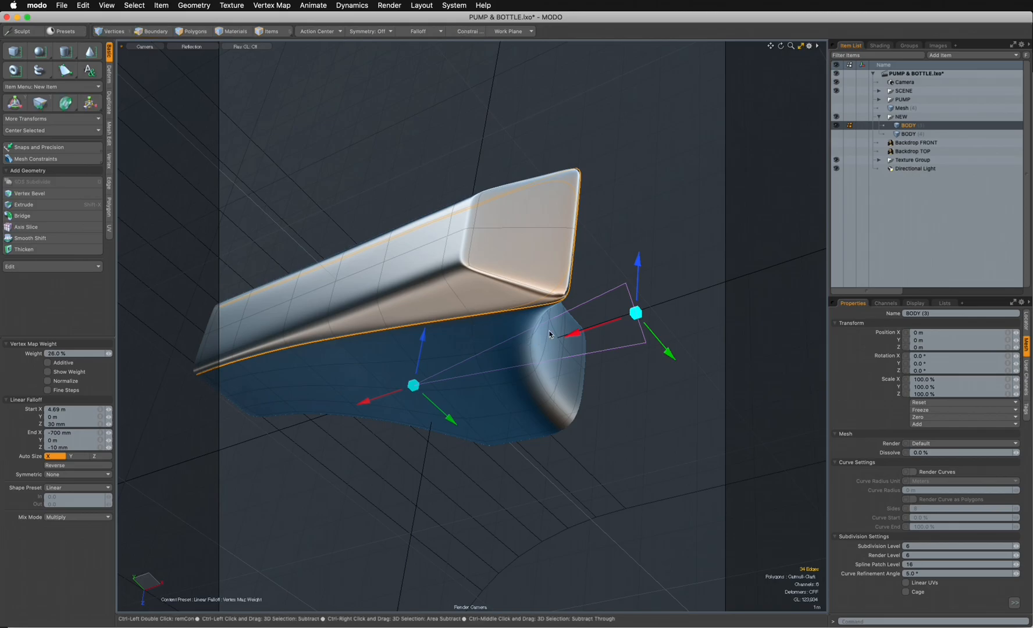
{"action": "key", "text": "ctrl+space"}
{"action": "left_click", "coordinate": [581, 352]}
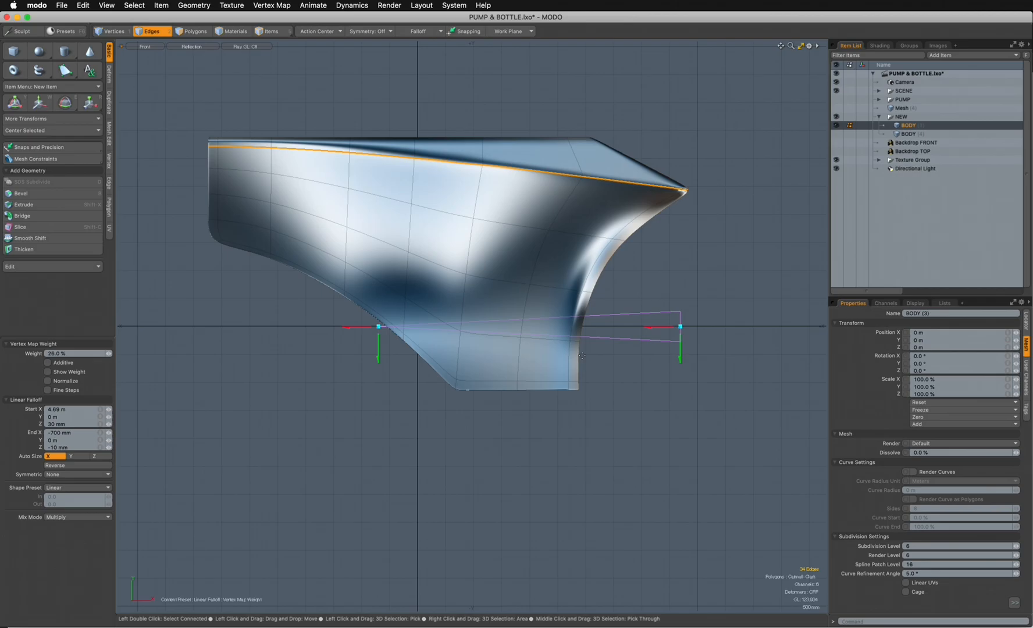
{"action": "key", "text": "space"}
{"action": "key", "text": "space"}
{"action": "key", "text": "space"}
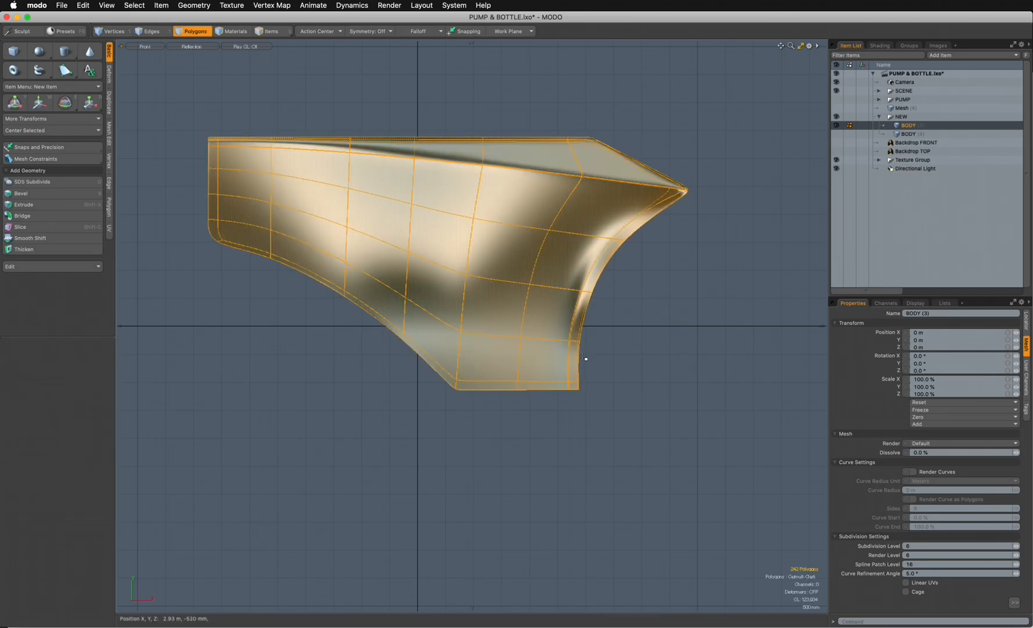
{"action": "key", "text": "space"}
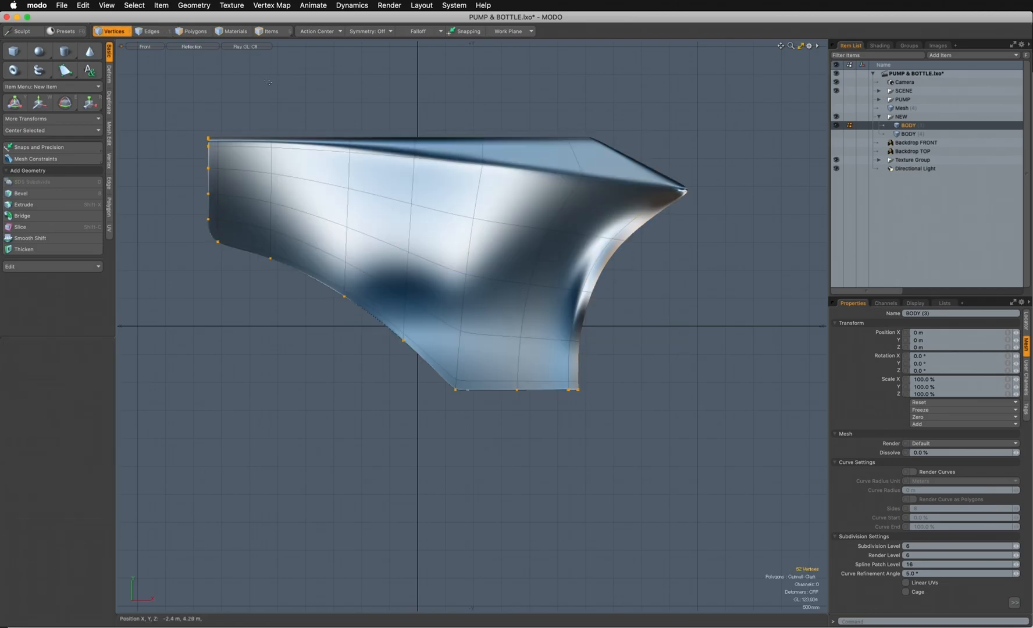
{"action": "left_click", "coordinate": [200, 34]}
{"action": "left_click", "coordinate": [307, 95]}
- Examine the body's creases from several camera angles and in the preview render
{"action": "key", "text": "ctrl+space"}
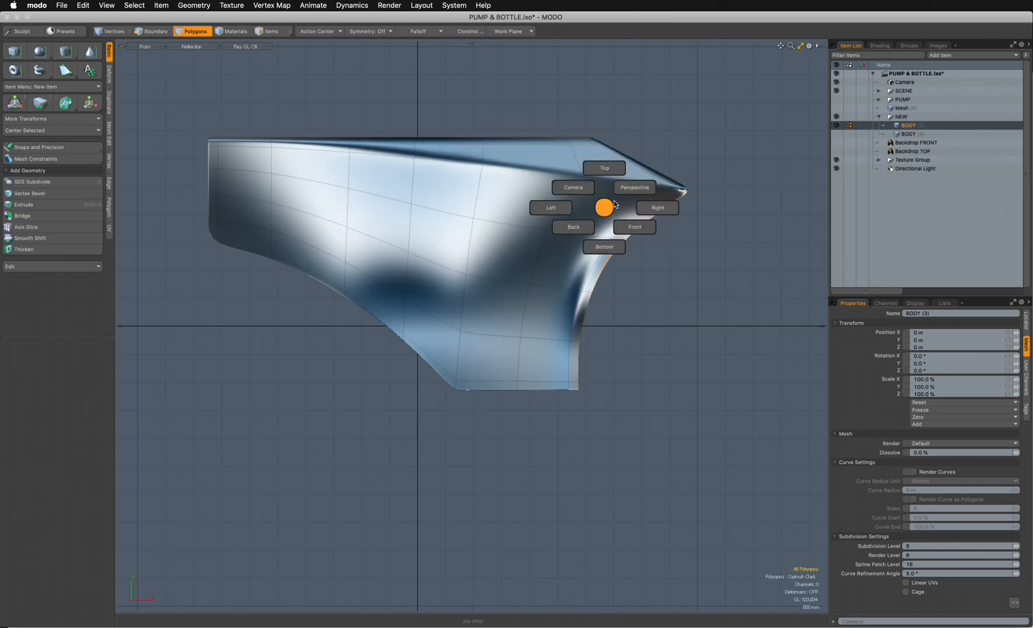
{"action": "left_click", "coordinate": [621, 194]}
{"action": "left_click_drag", "start_coordinate": [621, 193], "coordinate": [487, 345], "text": "alt"}
{"action": "key", "text": "ctrl+space"}
{"action": "left_click", "coordinate": [373, 269]}
{"action": "left_click_drag", "start_coordinate": [444, 336], "coordinate": [470, 323], "text": "alt"}
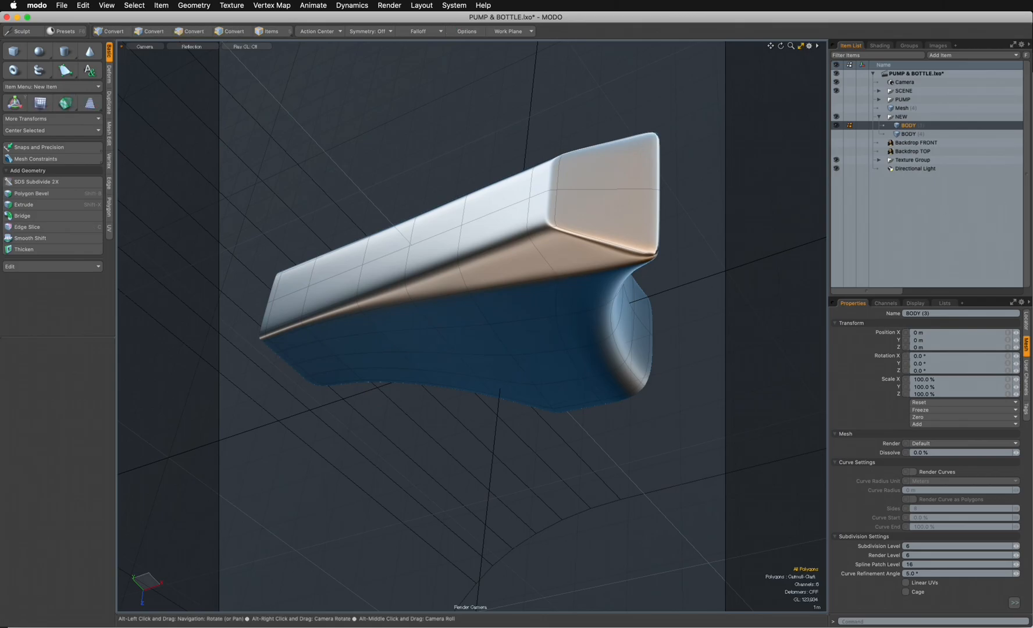
{"action": "left_click_drag", "start_coordinate": [1032, 260], "coordinate": [1032, 161]}
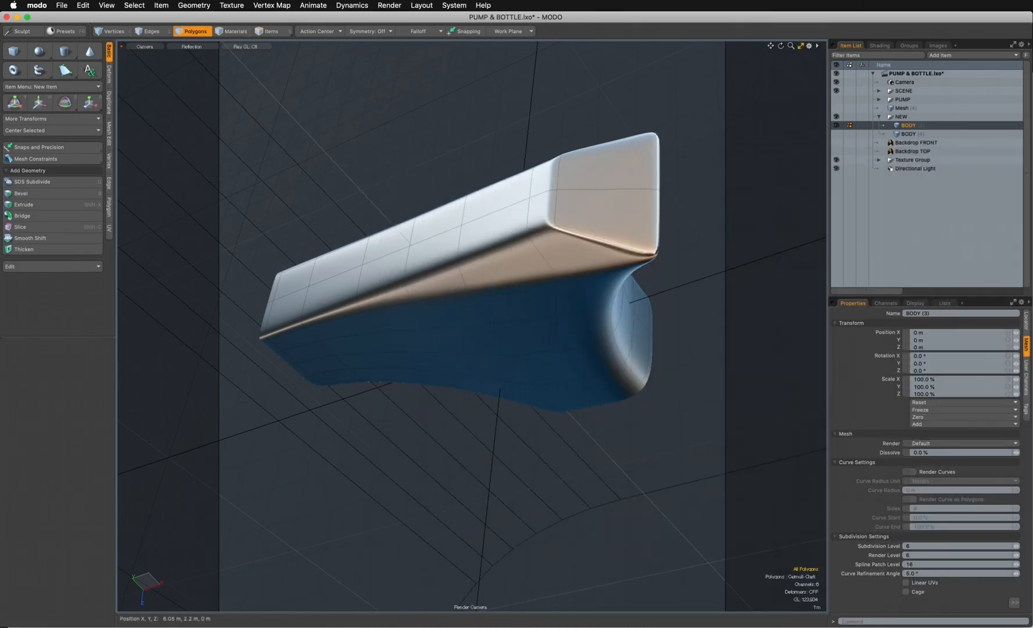
{"action": "left_click_drag", "start_coordinate": [447, 287], "coordinate": [553, 281], "text": "alt"}
{"action": "left_click_drag", "start_coordinate": [1032, 175], "coordinate": [524, 181]}
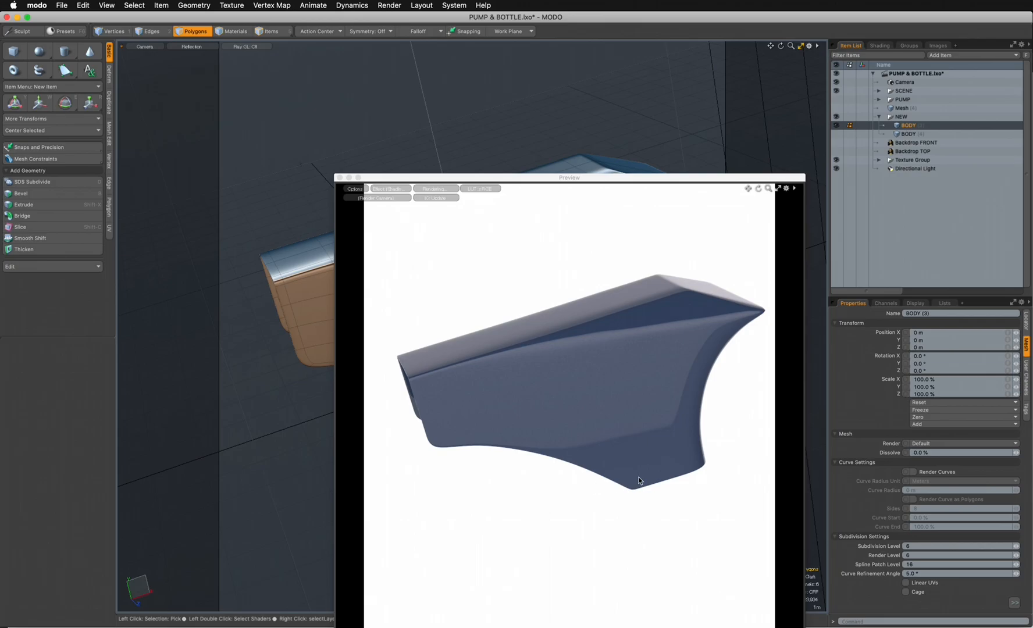
{"action": "left_click_drag", "start_coordinate": [624, 178], "coordinate": [1032, 174]}
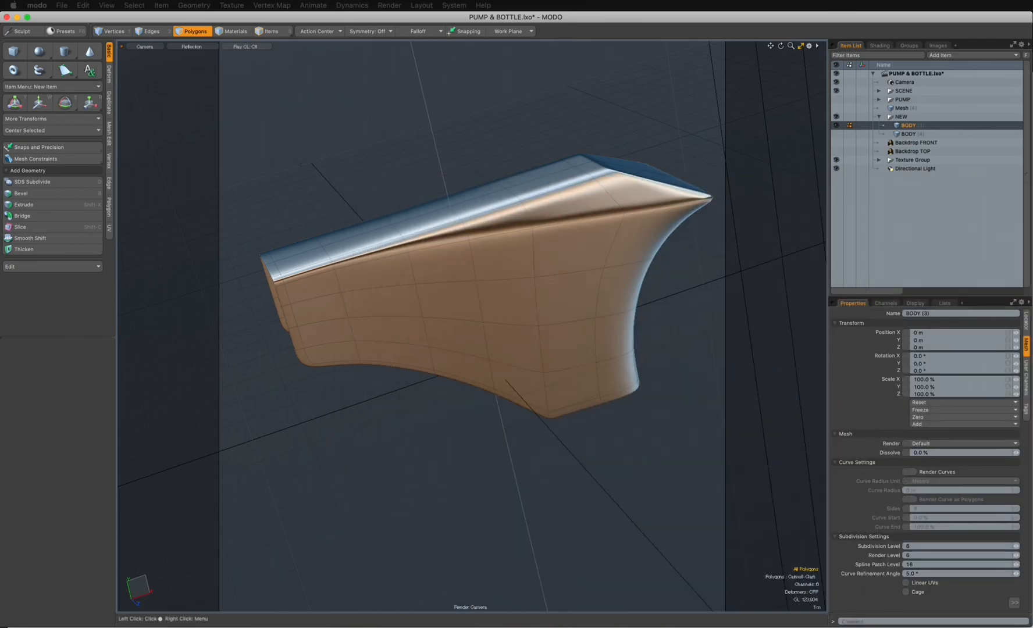
- Show the front backdrop in front view and select the lengthwise edge loop just above the body's lower edge
{"action": "key", "text": "ctrl+space"}
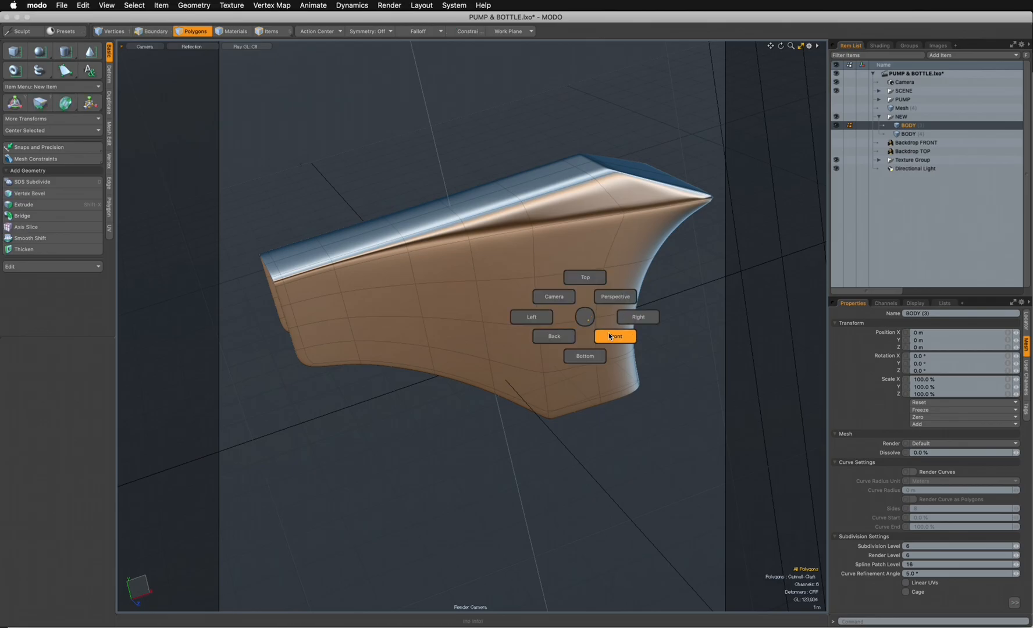
{"action": "left_click", "coordinate": [615, 339]}
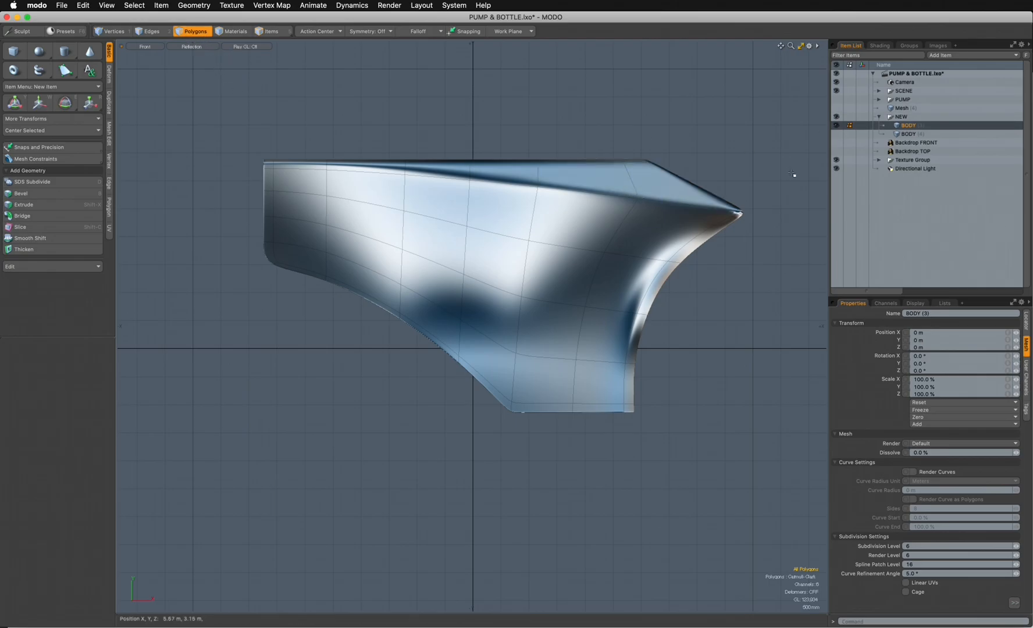
{"action": "left_click", "coordinate": [836, 143]}
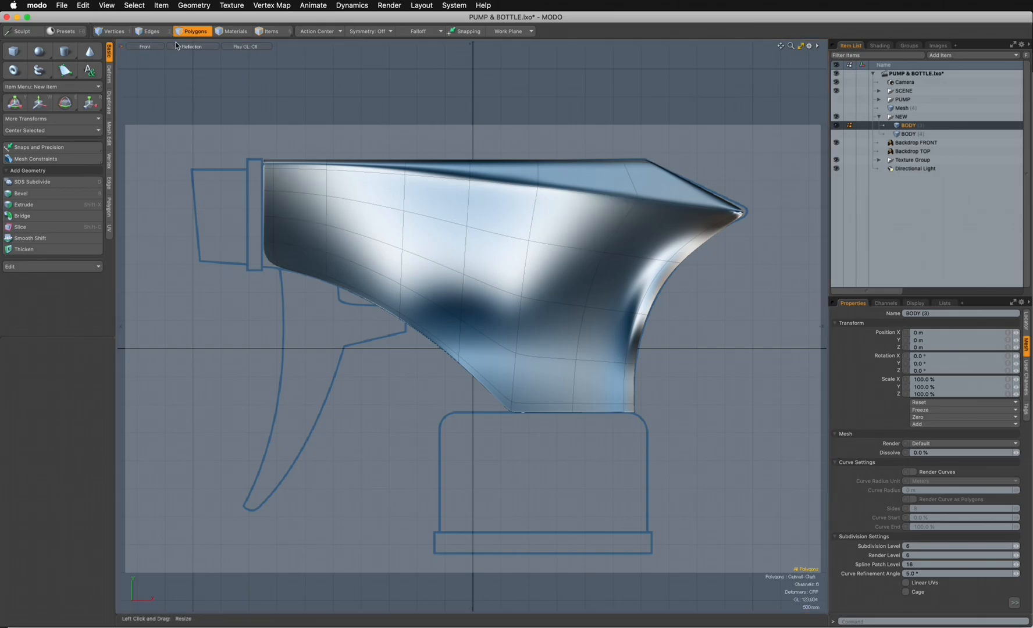
{"action": "left_click", "coordinate": [149, 33]}
{"action": "double_click", "coordinate": [314, 250]}
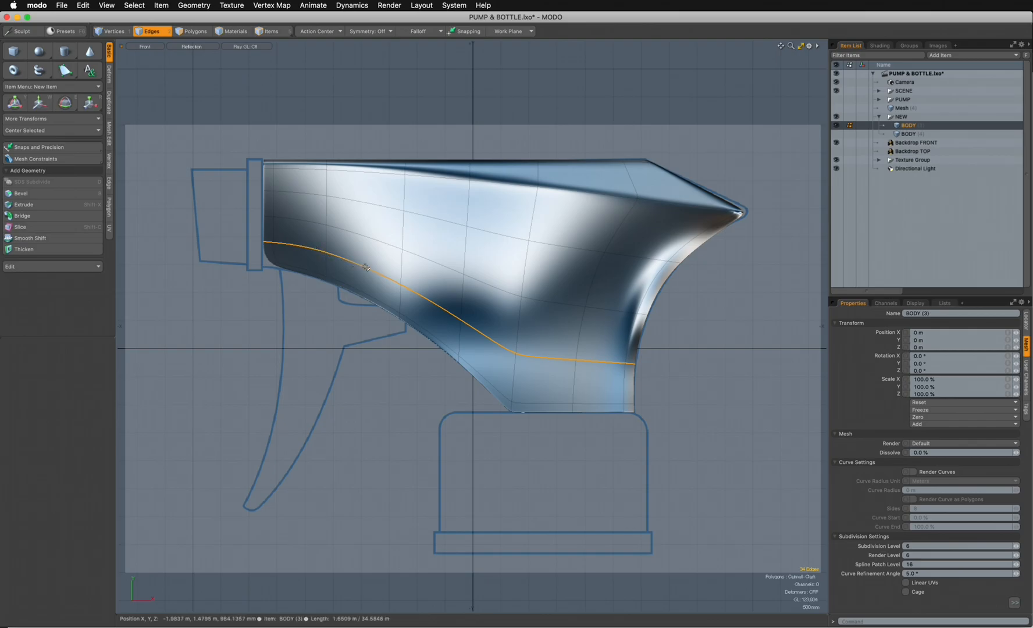
- Add a linear falloff along the selected lower edge loop, starting at the body's nozzle end and ending at the bend above the neck
{"action": "left_click", "coordinate": [422, 36]}
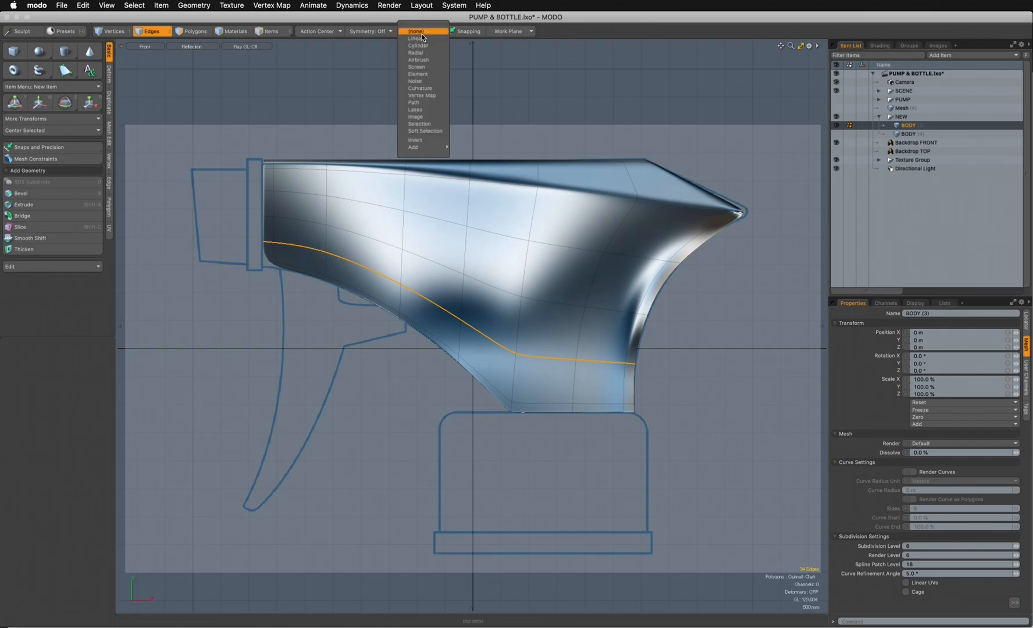
{"action": "left_click", "coordinate": [416, 39]}
{"action": "left_click_drag", "start_coordinate": [536, 296], "coordinate": [274, 245]}
{"action": "left_click_drag", "start_coordinate": [518, 303], "coordinate": [482, 296]}
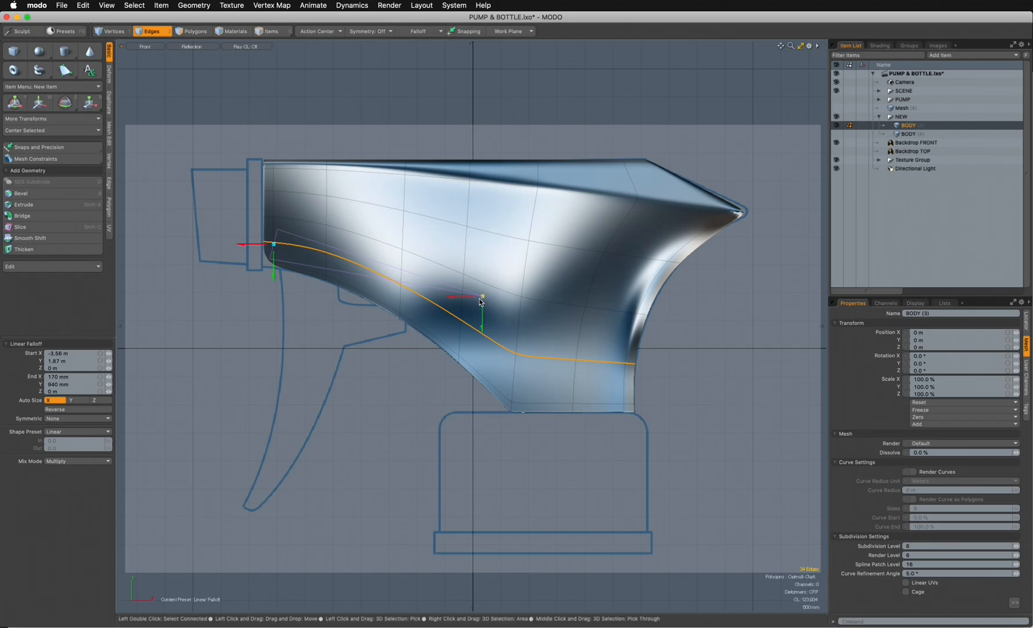
{"action": "left_click_drag", "start_coordinate": [481, 300], "coordinate": [518, 345]}
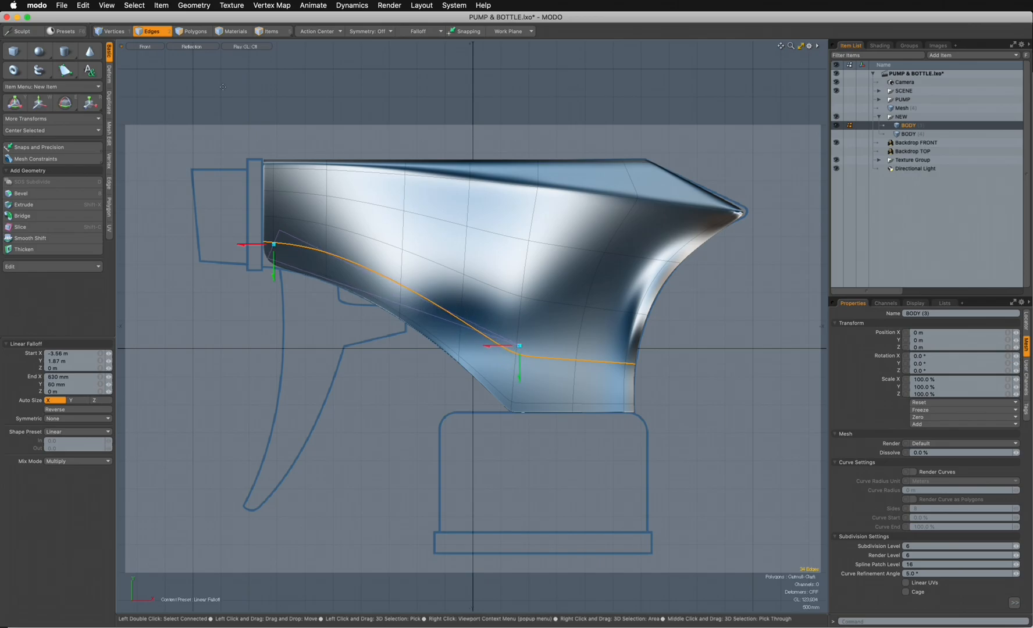
{"action": "left_click_drag", "start_coordinate": [274, 245], "coordinate": [259, 240]}
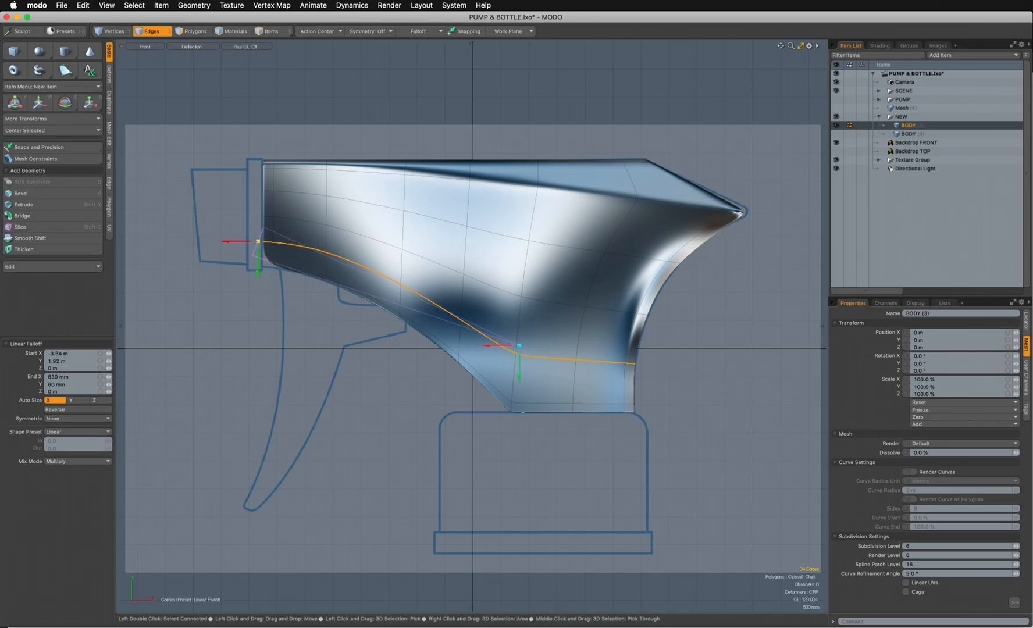
- Try weighting the lower edge loop to 20.5% through the linear falloff, undo it and drop the falloff
{"action": "left_click", "coordinate": [268, 6]}
{"action": "left_click", "coordinate": [288, 291]}
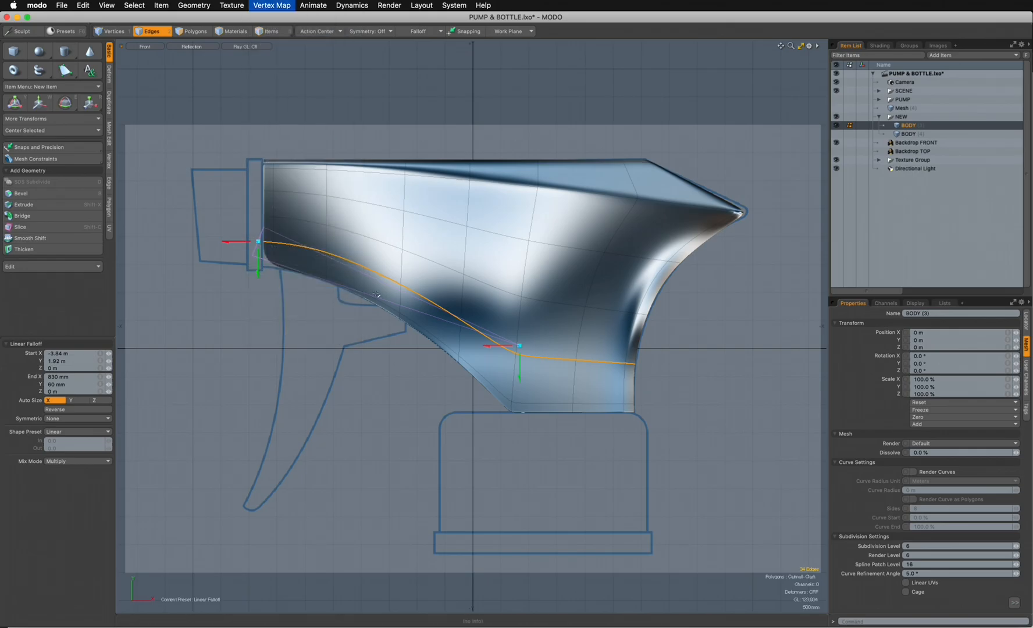
{"action": "left_click_drag", "start_coordinate": [109, 354], "coordinate": [35, 353]}
{"action": "left_click_drag", "start_coordinate": [108, 354], "coordinate": [156, 353]}
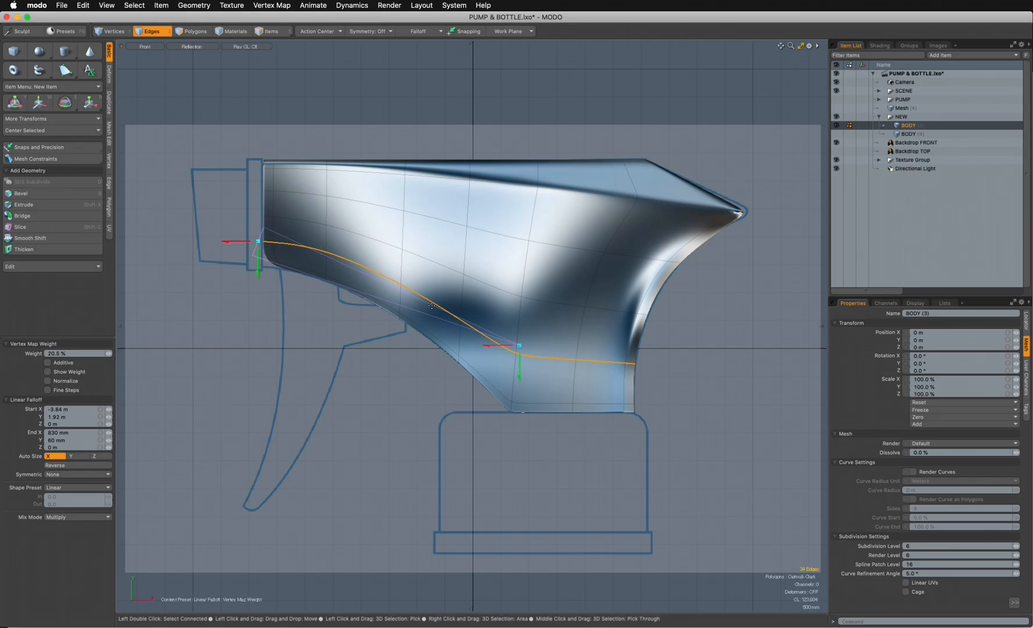
{"action": "key", "text": "super+z"}
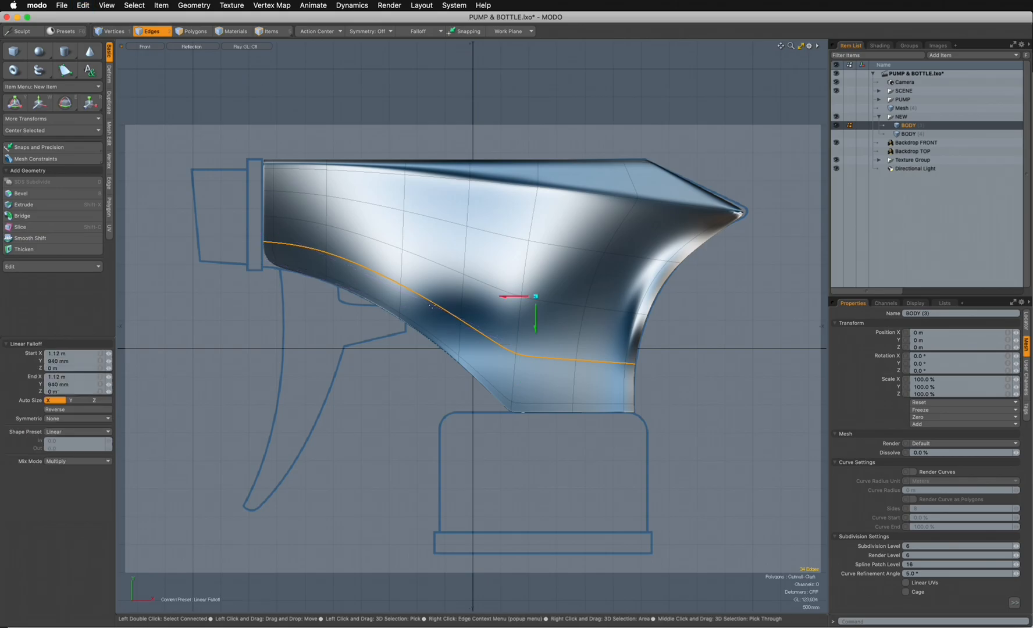
{"action": "key", "text": "Escape"}
- Loop-slice the polygon band along the body's lower edge with a count of 1
{"action": "left_click", "coordinate": [261, 95]}
{"action": "left_click", "coordinate": [200, 32]}
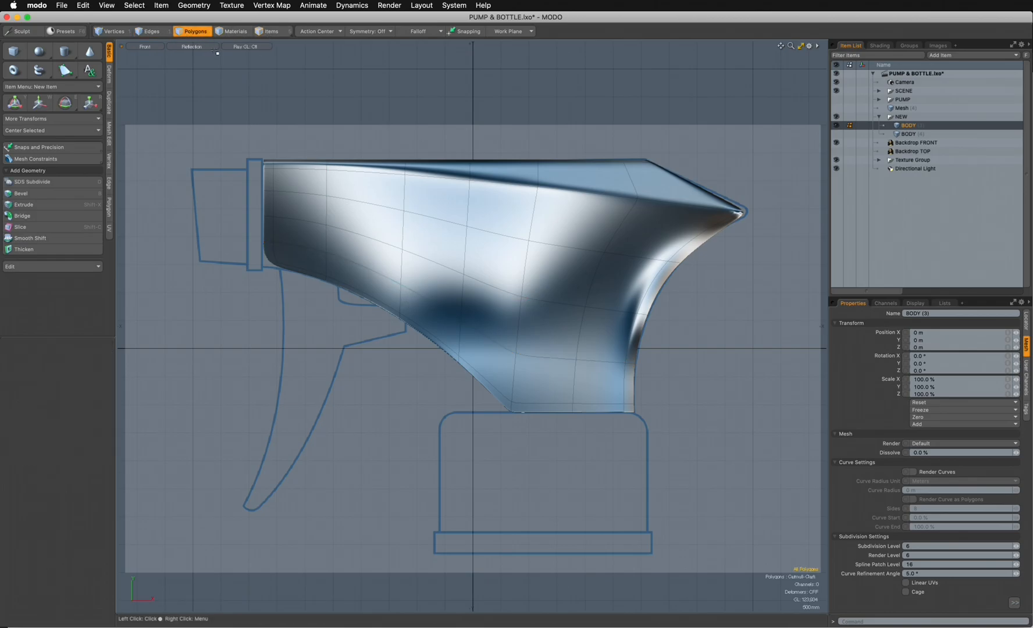
{"action": "left_click", "coordinate": [201, 47]}
{"action": "left_click", "coordinate": [194, 34]}
{"action": "left_click_drag", "start_coordinate": [628, 383], "coordinate": [603, 384]}
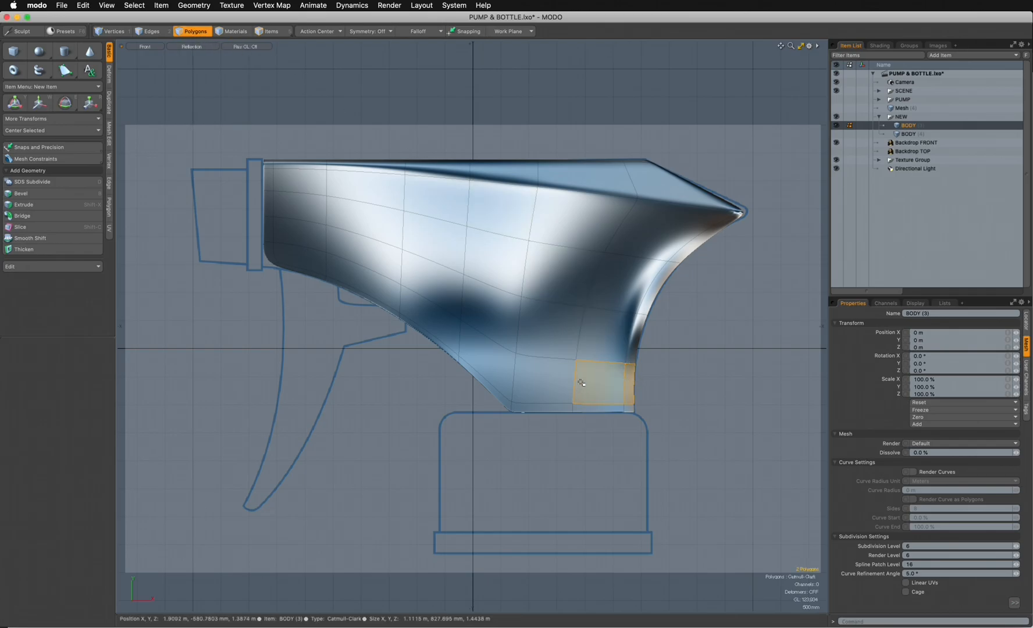
{"action": "key", "text": "alt"}
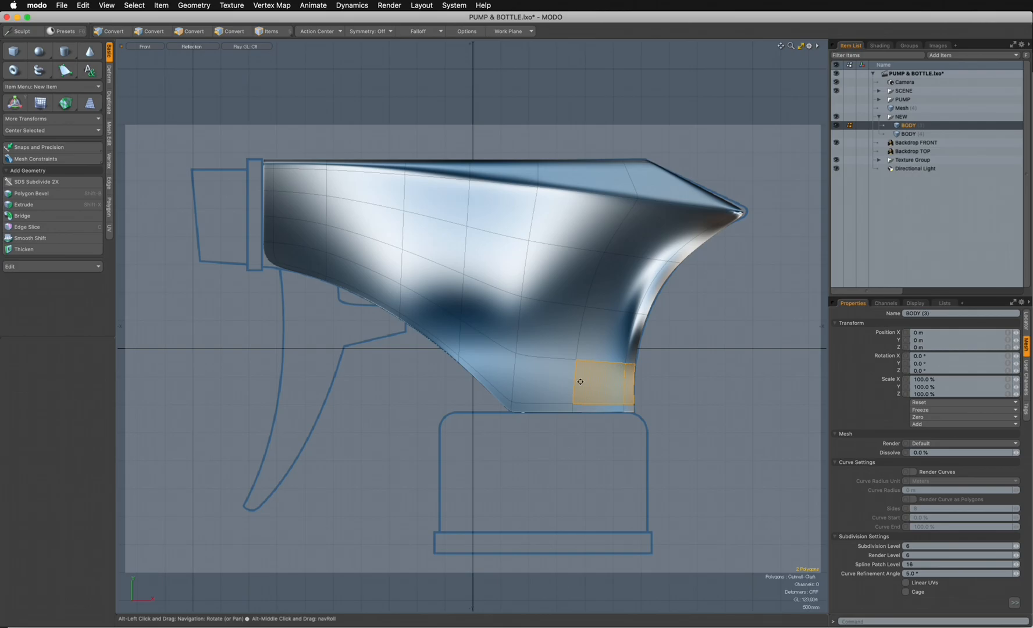
{"action": "key", "text": "alt+c"}
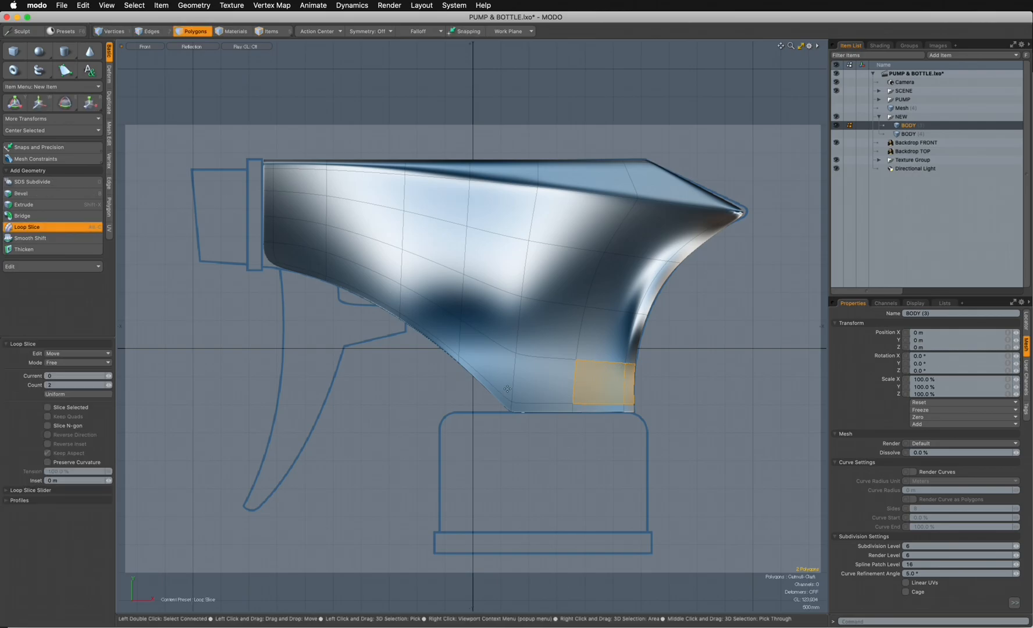
{"action": "left_click", "coordinate": [48, 384]}
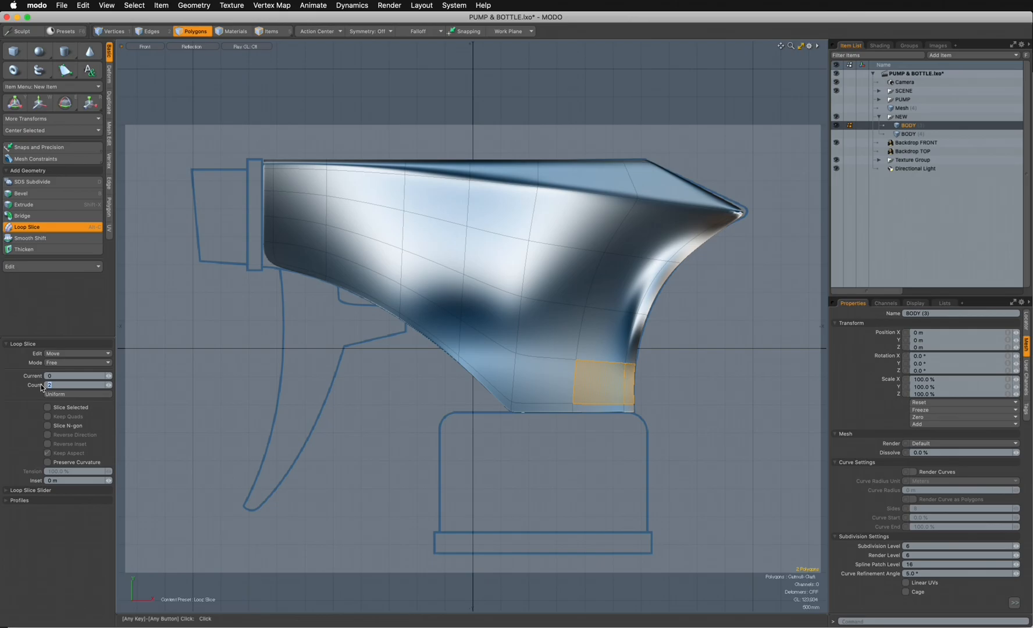
{"action": "key", "text": "Tab"}
{"action": "left_click", "coordinate": [372, 383]}
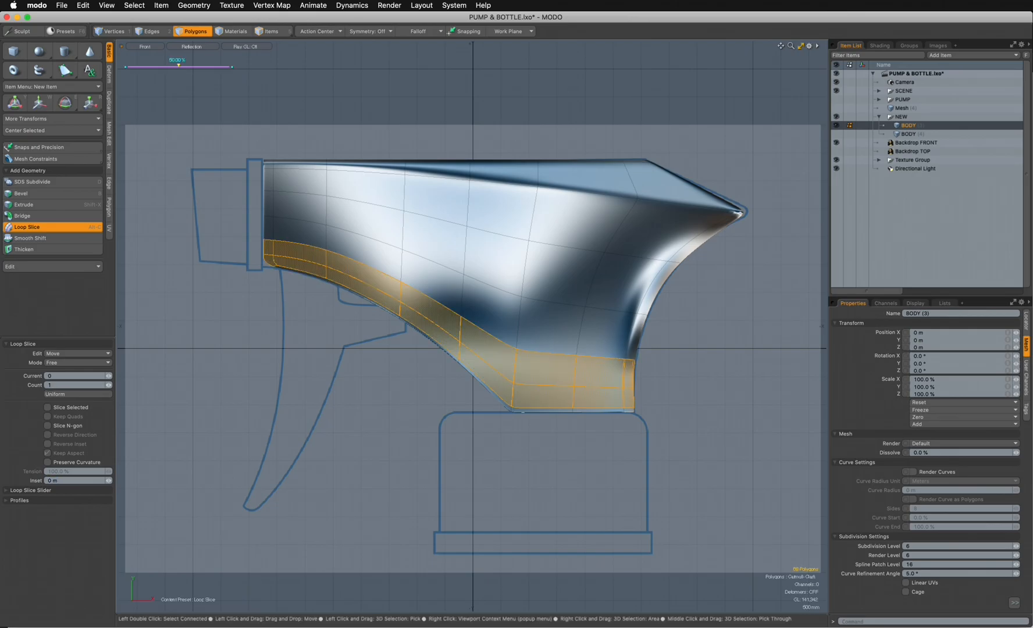
- Slide the new loop toward the body's lower edge, drop the slice tool and clear the polygon selection
{"action": "left_click_drag", "start_coordinate": [178, 66], "coordinate": [150, 66]}
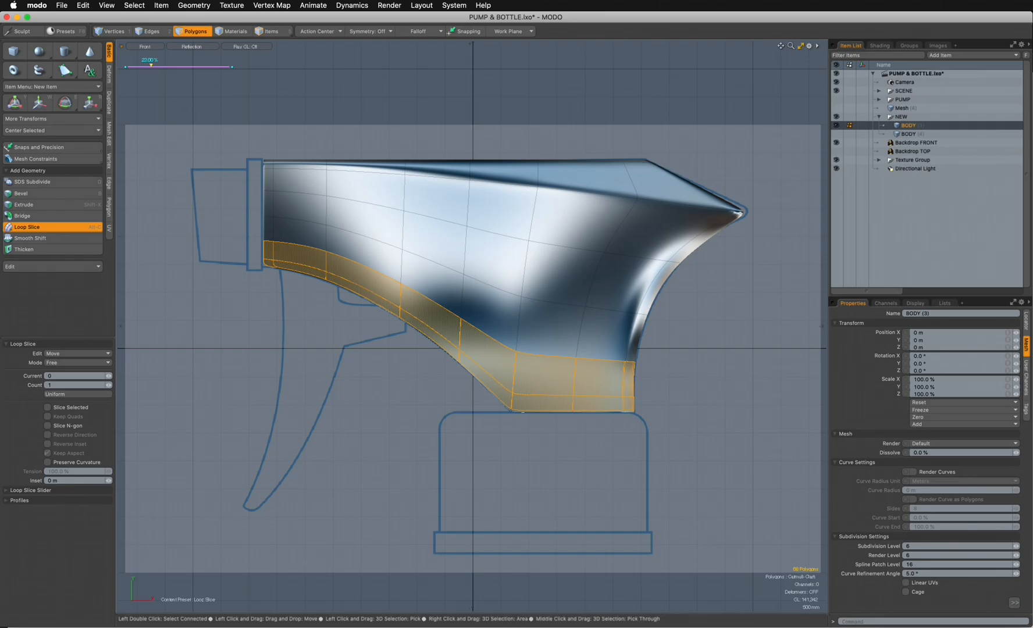
{"action": "left_click_drag", "start_coordinate": [151, 66], "coordinate": [156, 65]}
{"action": "key", "text": "Escape"}
{"action": "key", "text": "Escape"}
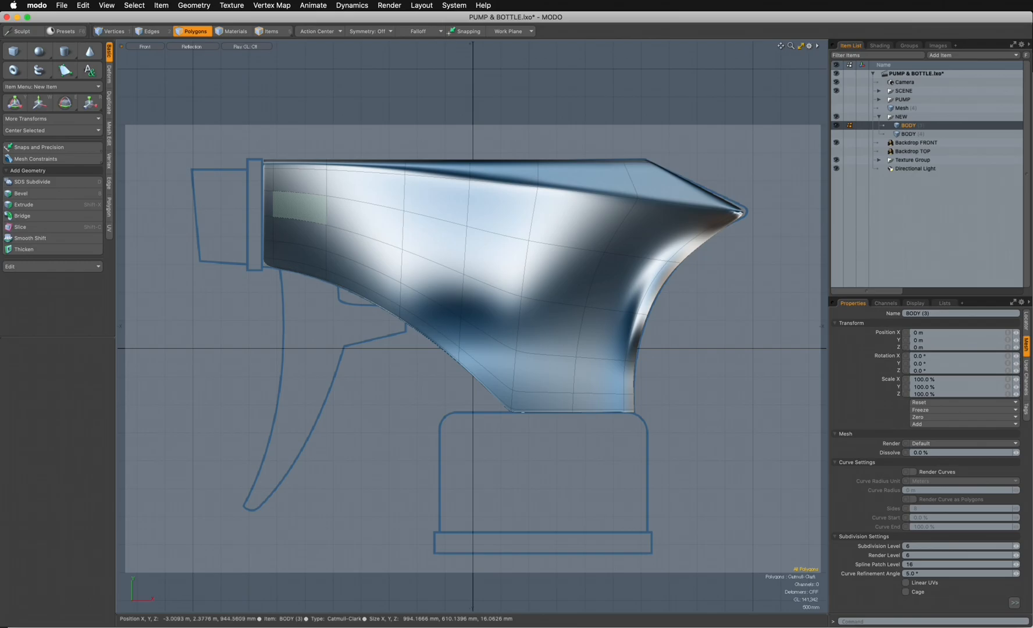
- Loop-slice the polygon band at the body's nozzle end with one cut tight against the end, and clear the selection
{"action": "key", "text": "Tab"}
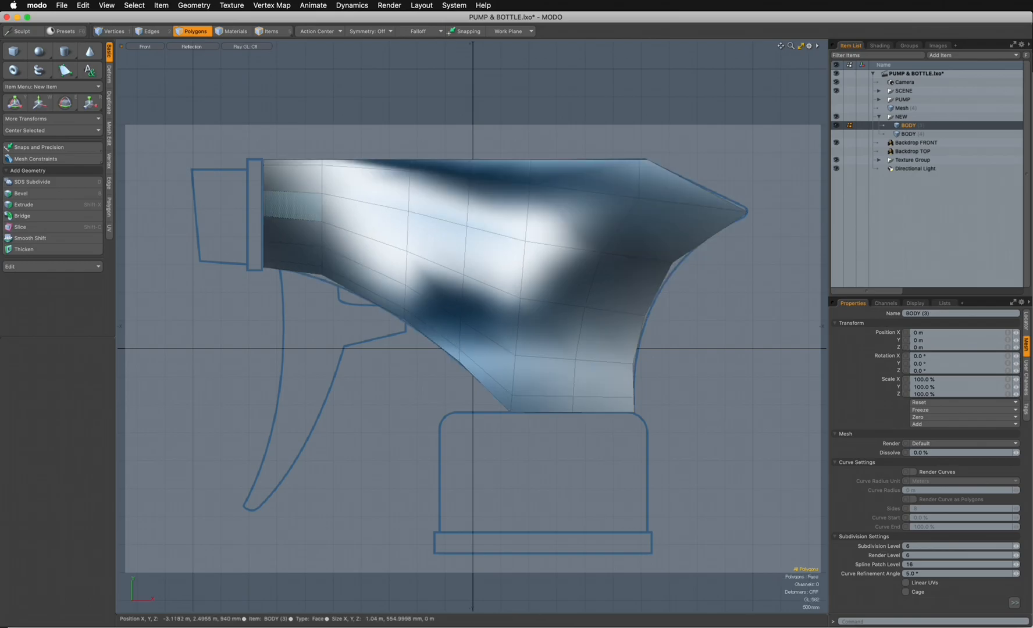
{"action": "key", "text": "alt"}
{"action": "key", "text": "shift+Tab"}
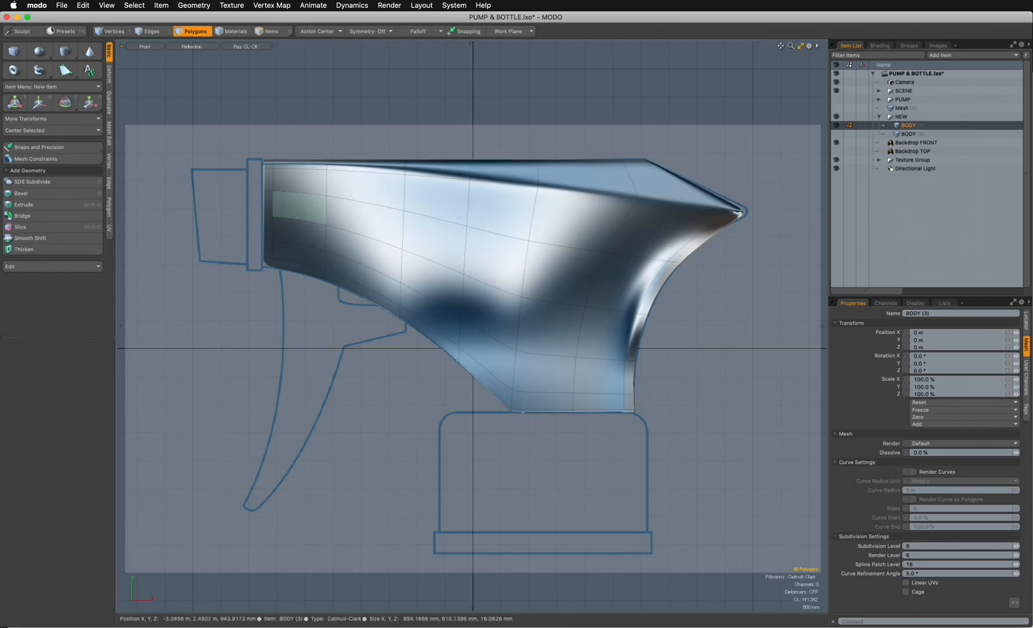
{"action": "left_click_drag", "start_coordinate": [301, 156], "coordinate": [301, 238]}
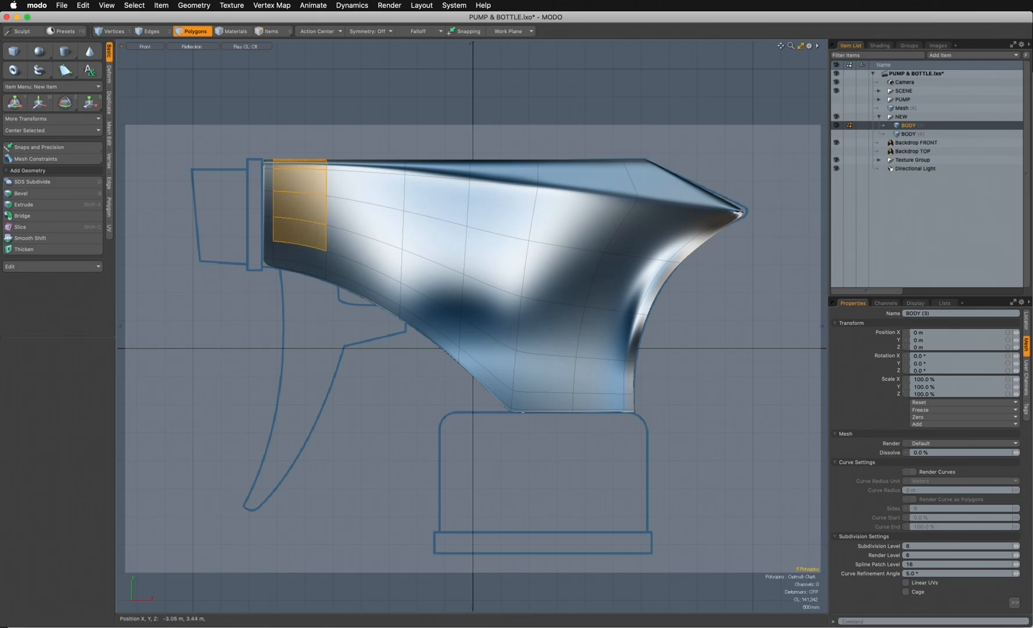
{"action": "key", "text": "alt+c"}
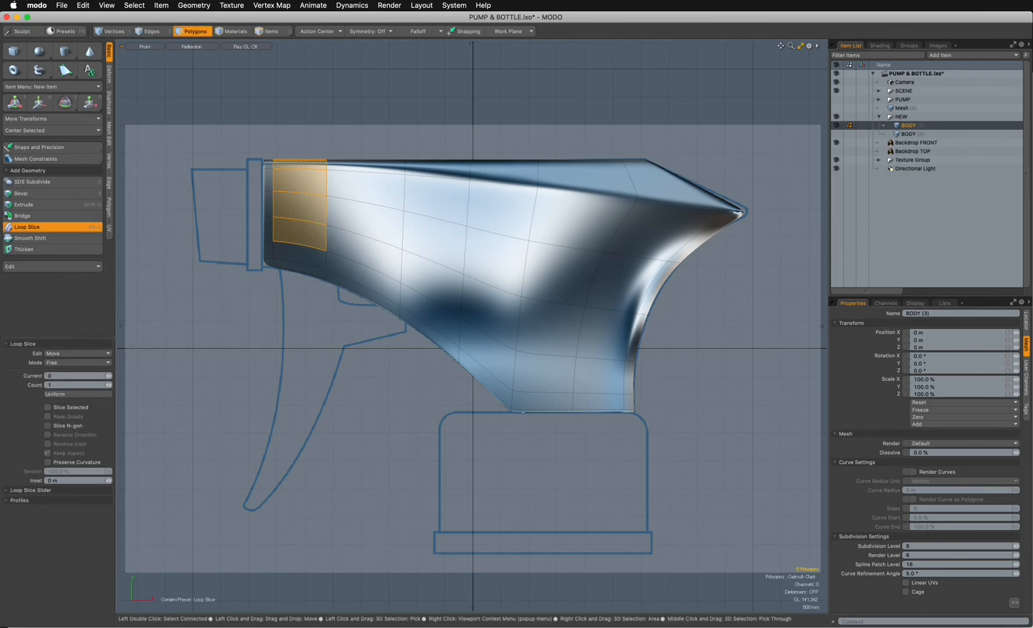
{"action": "left_click_drag", "start_coordinate": [302, 224], "coordinate": [271, 224]}
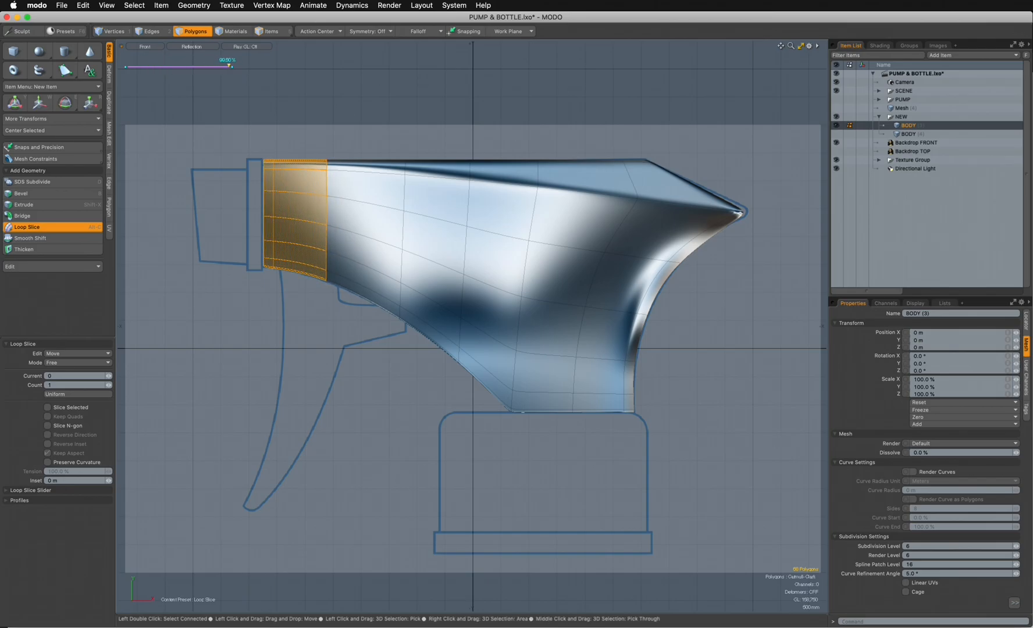
{"action": "key", "text": "space"}
{"action": "key", "text": "Escape"}
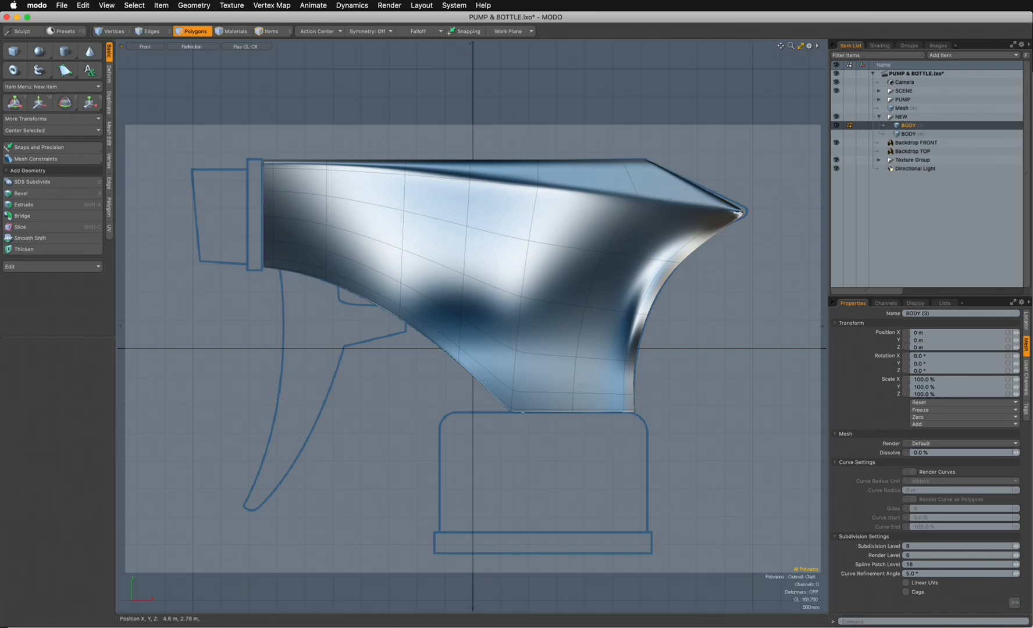
- In wireframe shading, move the vertices at the body's pointed rear tip 80 mm in X and 30 mm in Y, and save the scene
{"action": "left_click", "coordinate": [145, 47]}
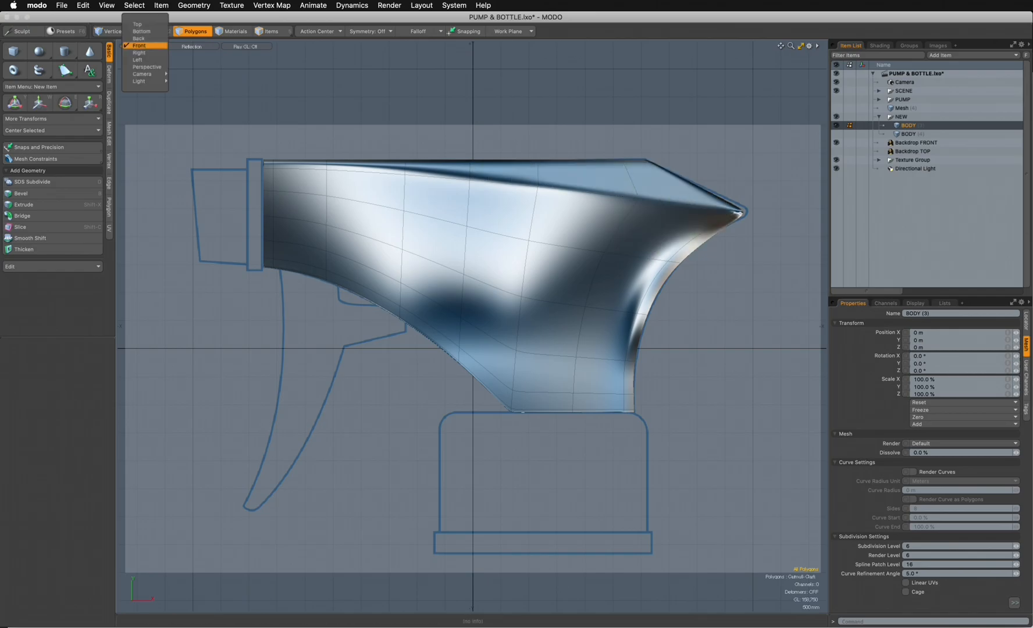
{"action": "left_click", "coordinate": [189, 49]}
{"action": "left_click", "coordinate": [191, 47]}
{"action": "left_click", "coordinate": [187, 46]}
{"action": "key", "text": "1"}
{"action": "mouse_move", "coordinate": [779, 203]}
{"action": "right_mouse_down"}
{"action": "mouse_move", "coordinate": [704, 203]}
{"action": "mouse_move", "coordinate": [764, 226]}
{"action": "right_mouse_up"}
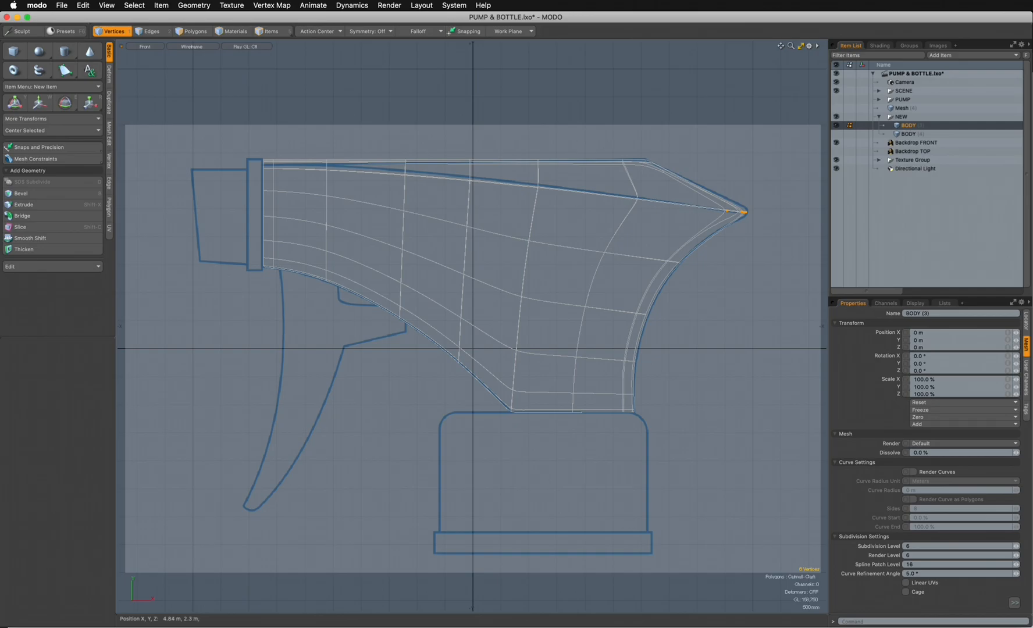
{"action": "key", "text": "w"}
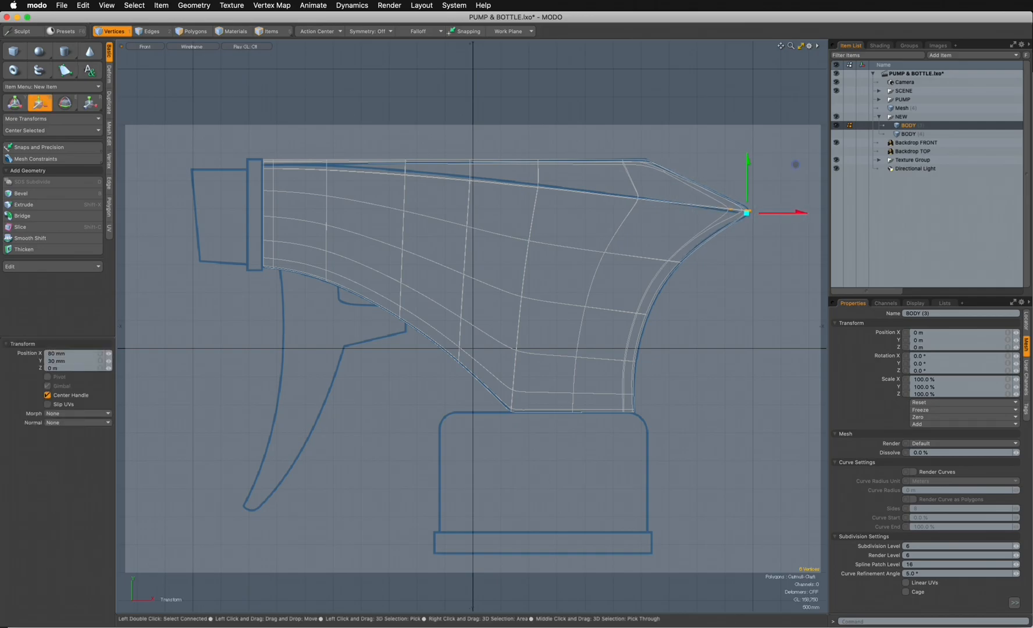
{"action": "key", "text": "Escape"}
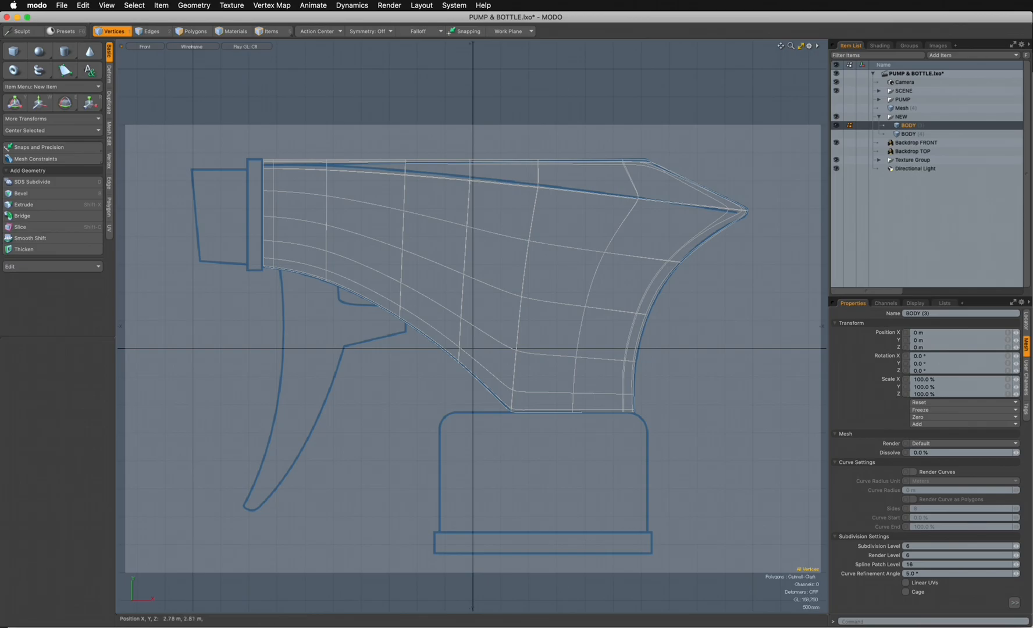
{"action": "key", "text": "super+s"}
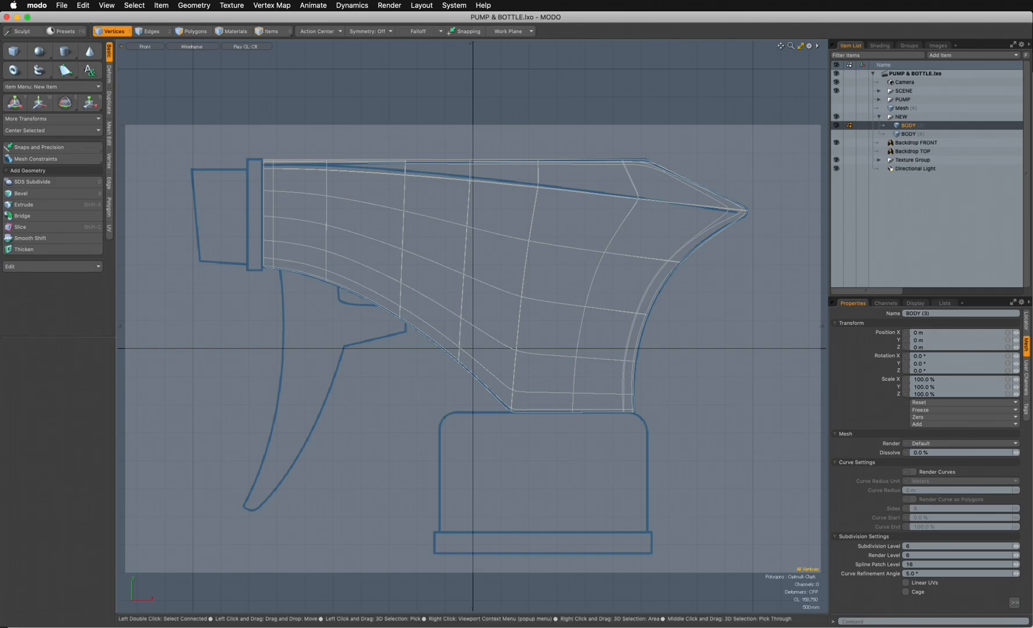
- Examine the body in Reflection shading from the right, left and perspective views
{"action": "key", "text": "3"}
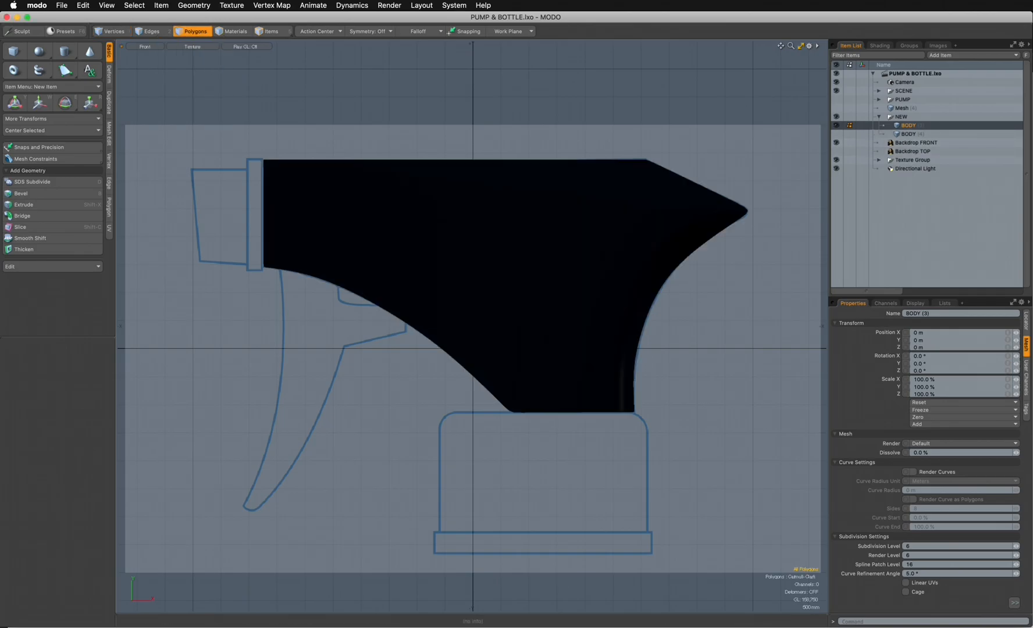
{"action": "left_click", "coordinate": [192, 47]}
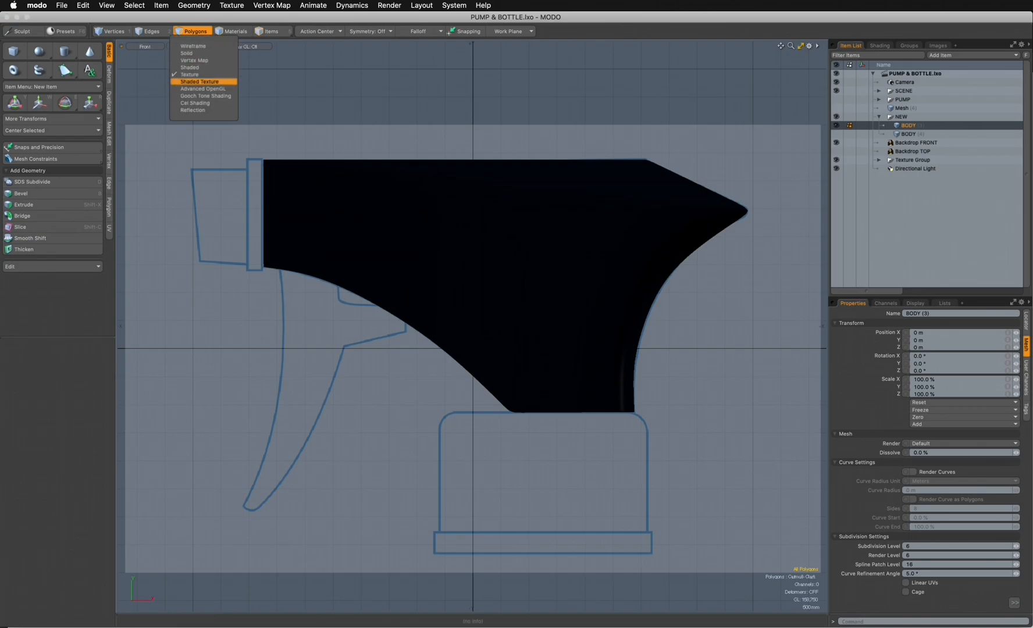
{"action": "left_click", "coordinate": [194, 103]}
{"action": "left_click", "coordinate": [192, 46]}
{"action": "left_click", "coordinate": [191, 113]}
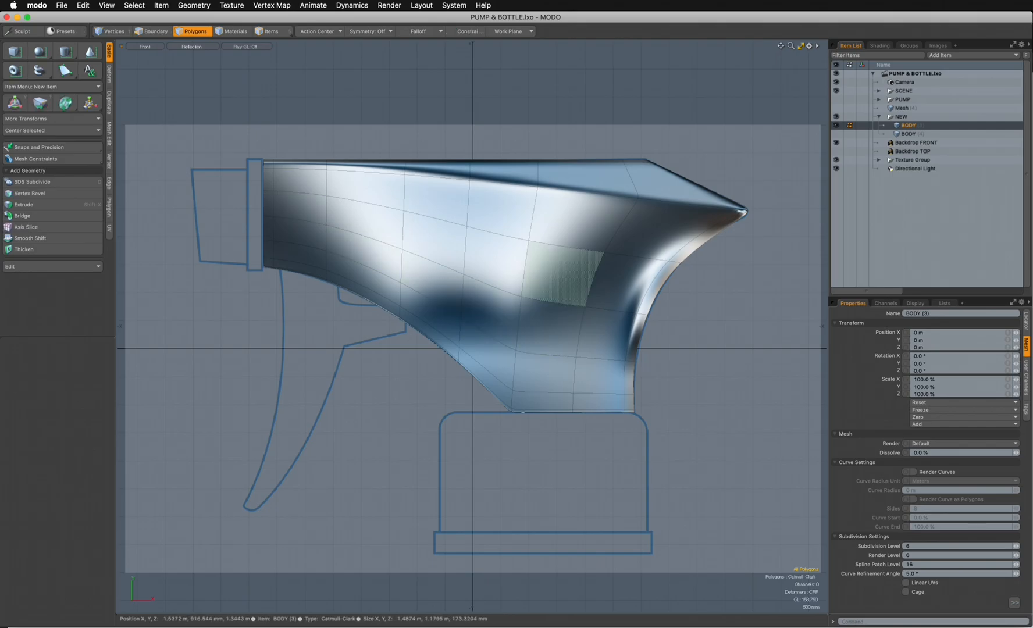
{"action": "key", "text": "ctrl+space"}
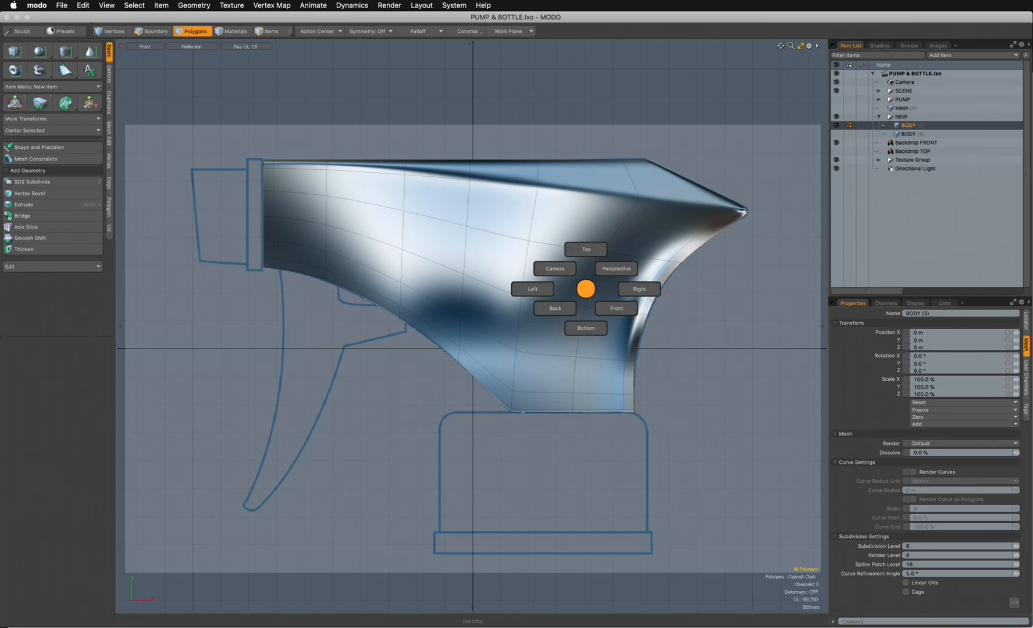
{"action": "left_click", "coordinate": [639, 289]}
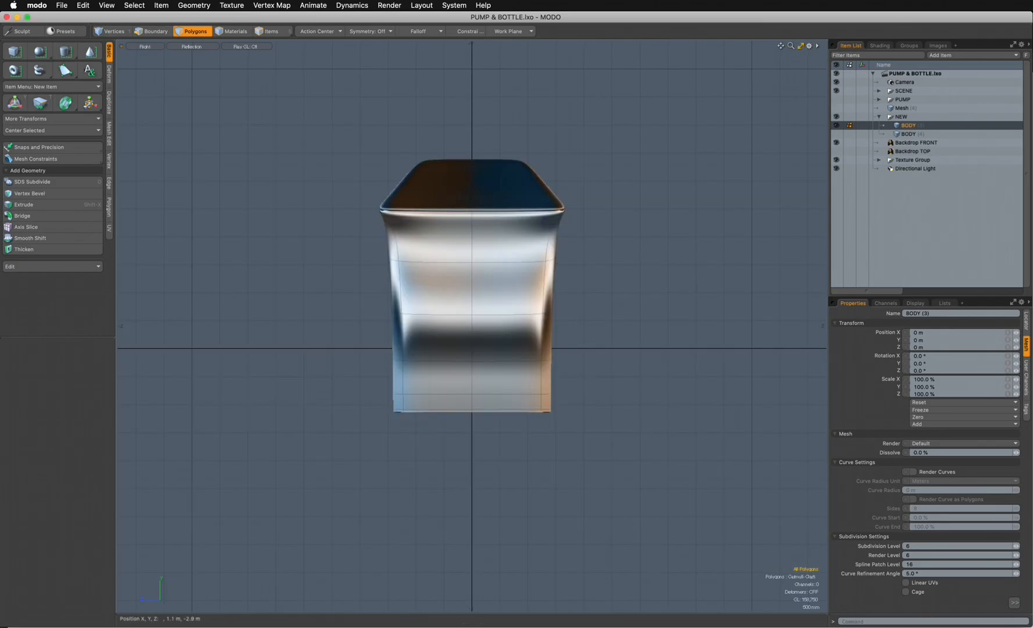
{"action": "key", "text": "ctrl+space"}
{"action": "left_click", "coordinate": [561, 282]}
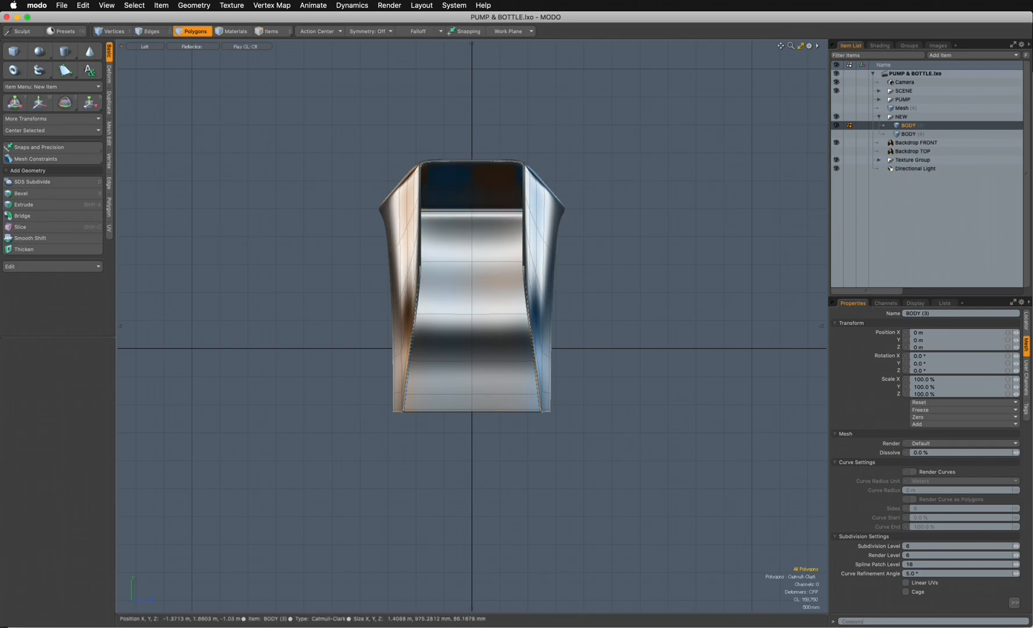
{"action": "key", "text": "ctrl+space"}
{"action": "left_click", "coordinate": [582, 176]}
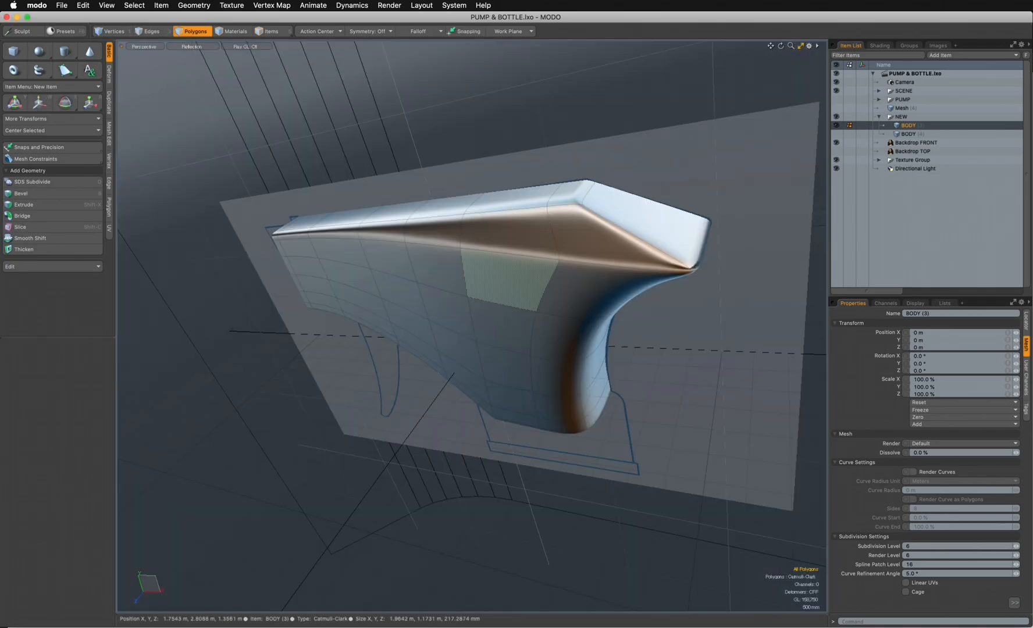
- In a new mesh, draw a flat cube about 310 mm by 2.01 m over the nozzle collar outline in the front view
{"action": "key", "text": "ctrl+space"}
{"action": "left_click", "coordinate": [569, 279]}
{"action": "left_click_drag", "start_coordinate": [569, 279], "coordinate": [698, 343], "text": "alt"}
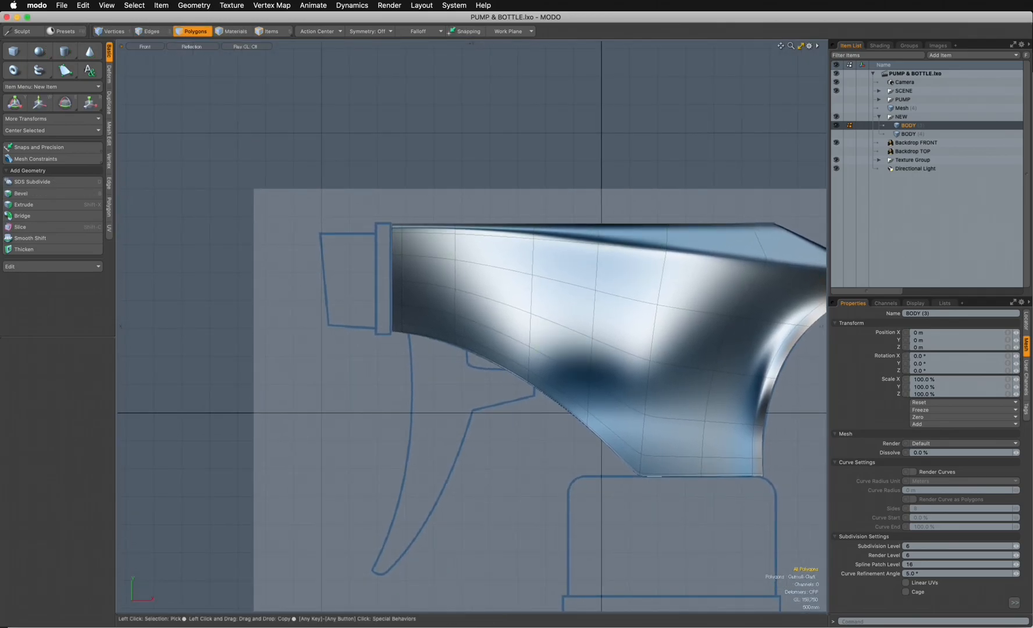
{"action": "key", "text": "n"}
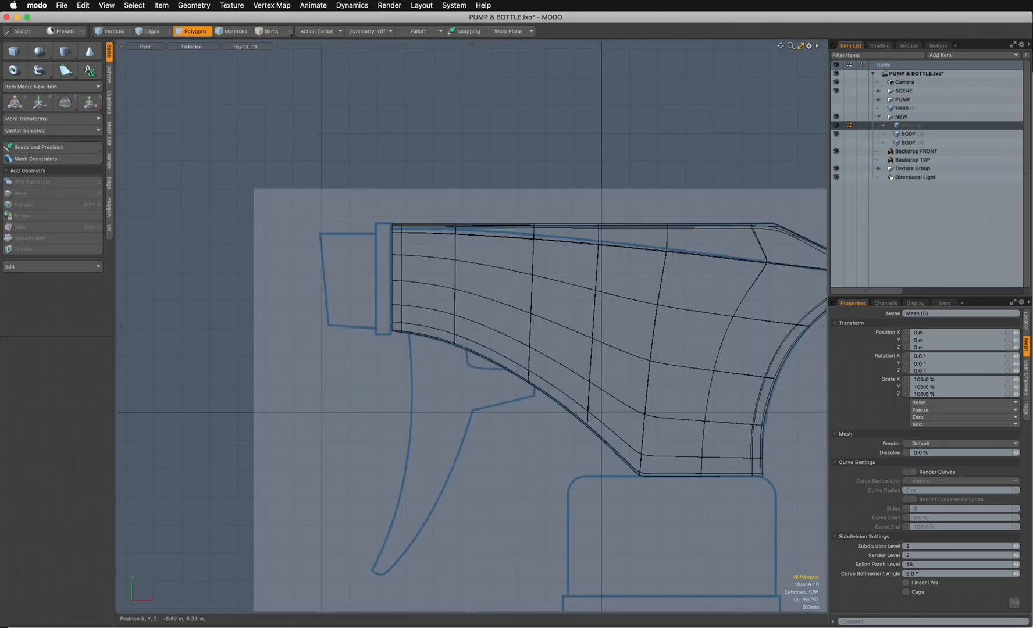
{"action": "left_click", "coordinate": [14, 51]}
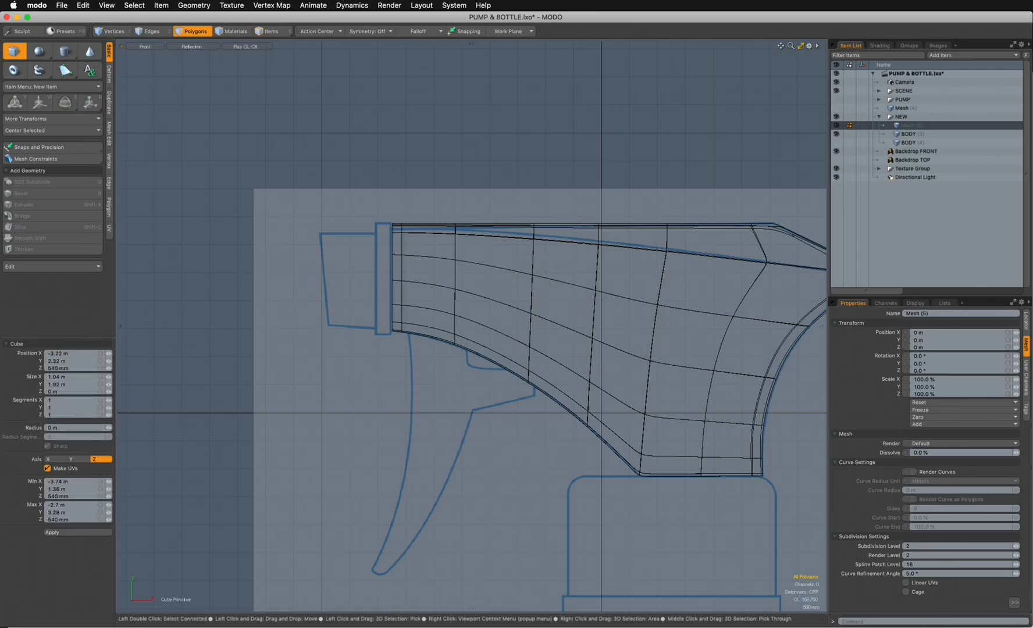
{"action": "left_click", "coordinate": [373, 220]}
{"action": "left_click_drag", "start_coordinate": [374, 221], "coordinate": [395, 334]}
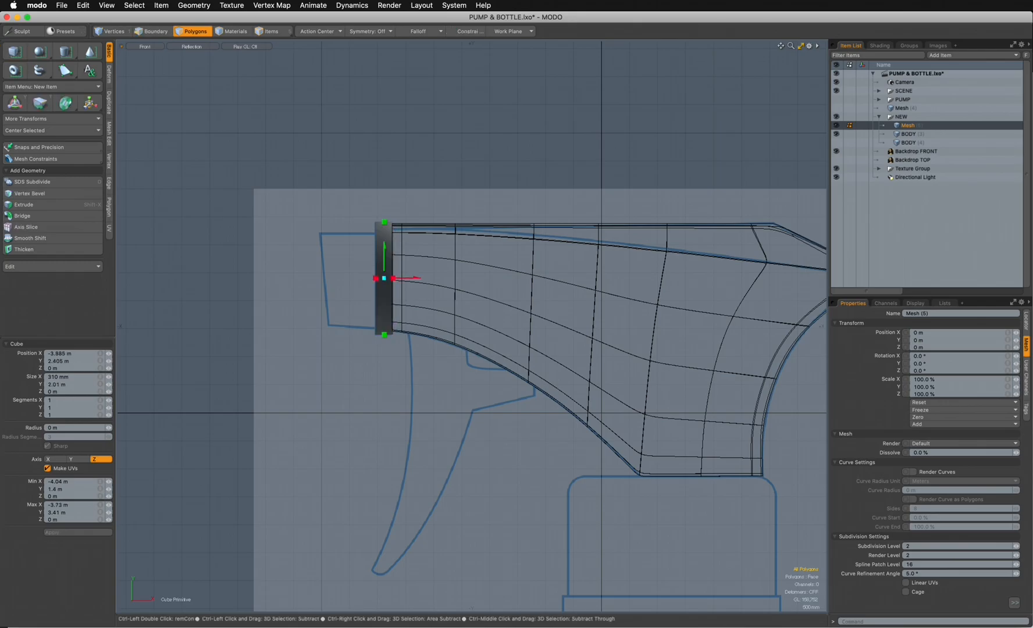
- Hide Backdrop FRONT and move the flat collar polygon 940 mm in Z
{"action": "key", "text": "ctrl+space"}
{"action": "left_click", "coordinate": [481, 224]}
{"action": "left_click_drag", "start_coordinate": [481, 225], "coordinate": [604, 242], "text": "alt"}
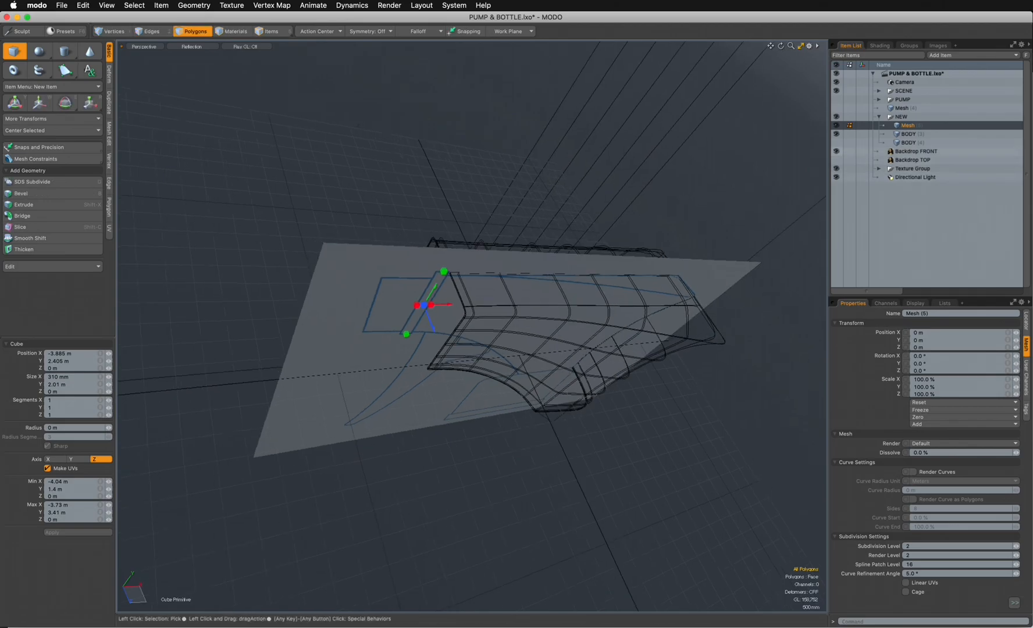
{"action": "left_click", "coordinate": [836, 151]}
{"action": "left_click_drag", "start_coordinate": [604, 245], "coordinate": [627, 244], "text": "alt"}
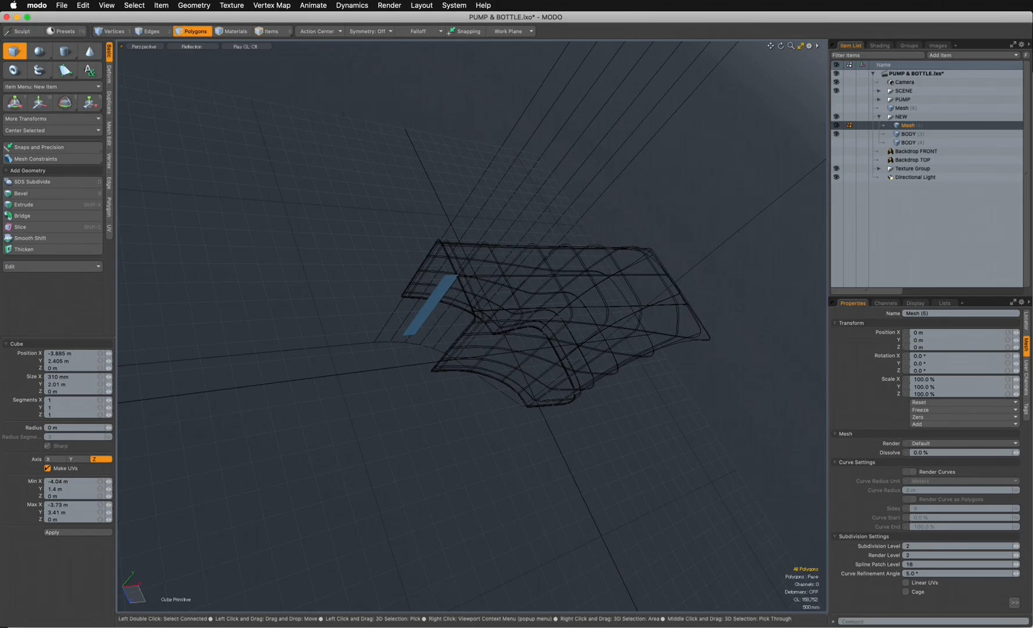
{"action": "key", "text": "space"}
{"action": "left_click", "coordinate": [439, 296]}
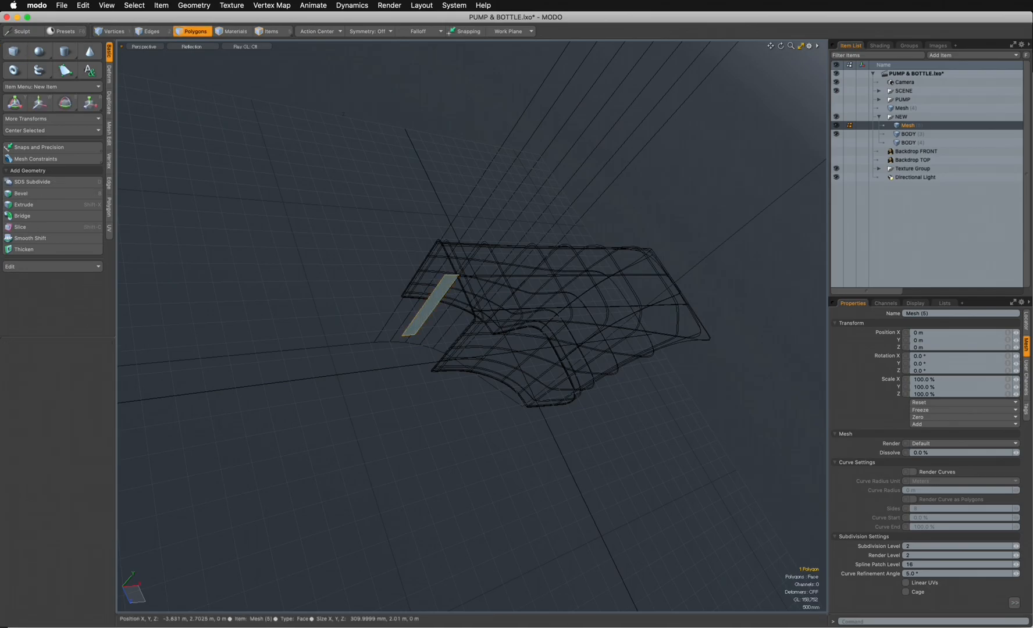
{"action": "key", "text": "w"}
{"action": "left_click_drag", "start_coordinate": [448, 353], "coordinate": [478, 376]}
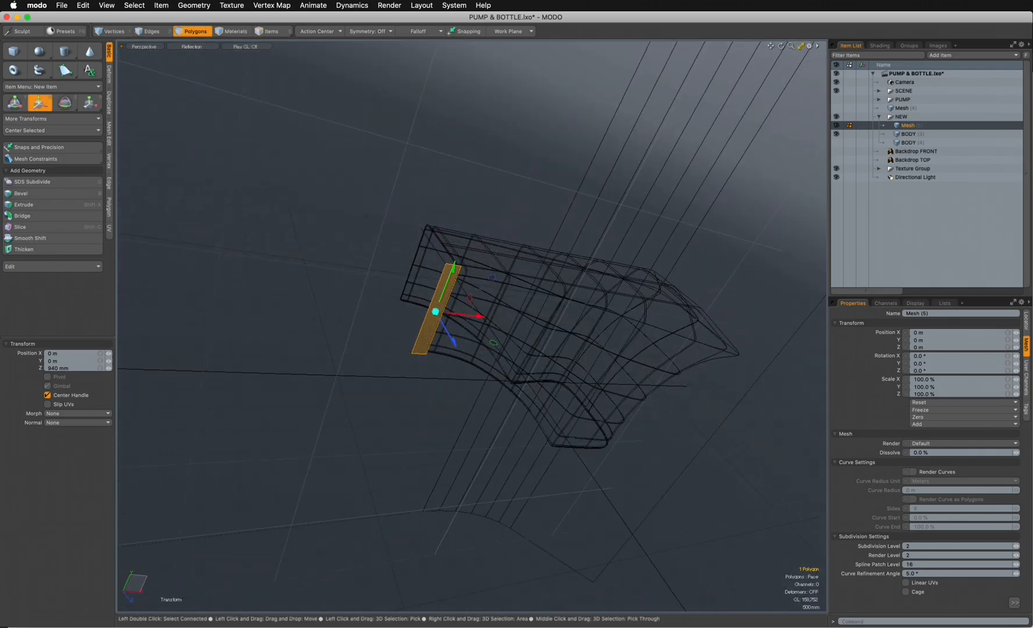
{"action": "left_click_drag", "start_coordinate": [478, 343], "coordinate": [476, 369], "text": "alt"}
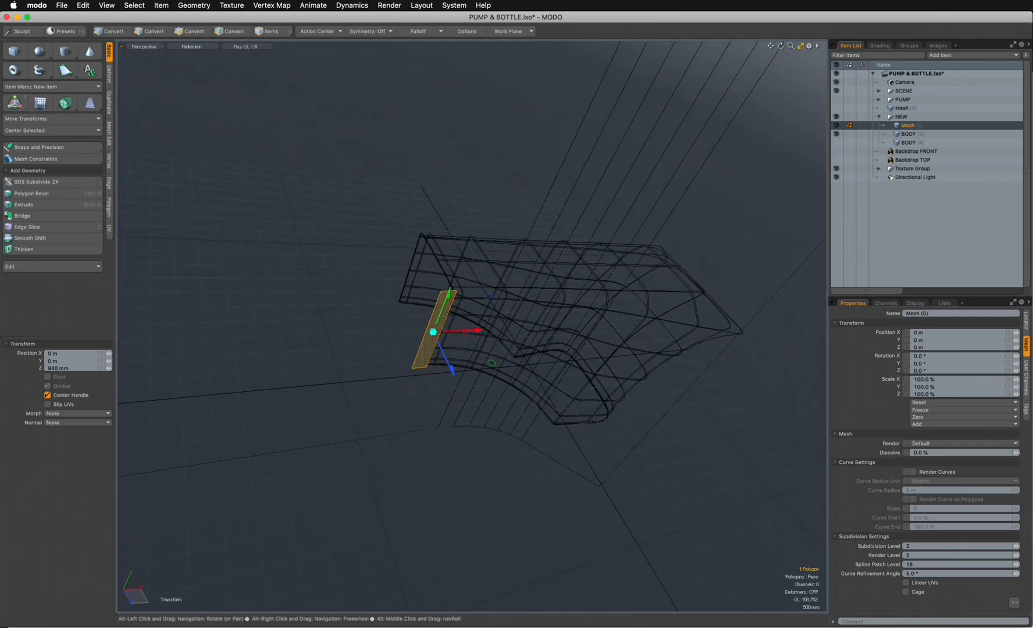
- Extrude the collar polygon -1.92 m in Z across the width of the body's nozzle end
{"action": "left_click", "coordinate": [26, 204]}
{"action": "left_click", "coordinate": [438, 344]}
{"action": "left_click_drag", "start_coordinate": [449, 364], "coordinate": [358, 356]}
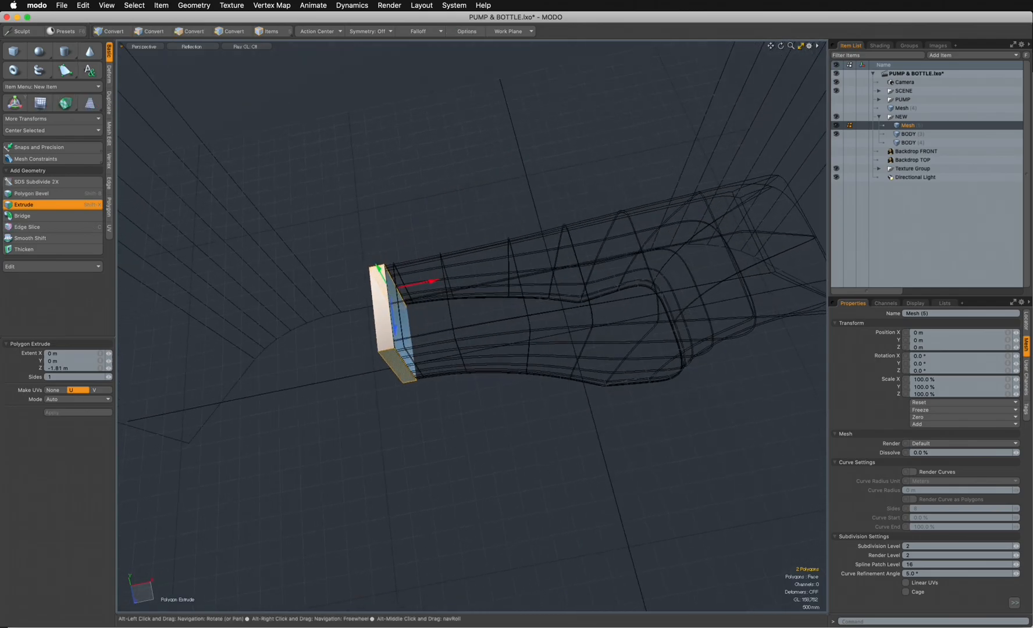
{"action": "key", "text": "ctrl+space"}
{"action": "left_click", "coordinate": [440, 204]}
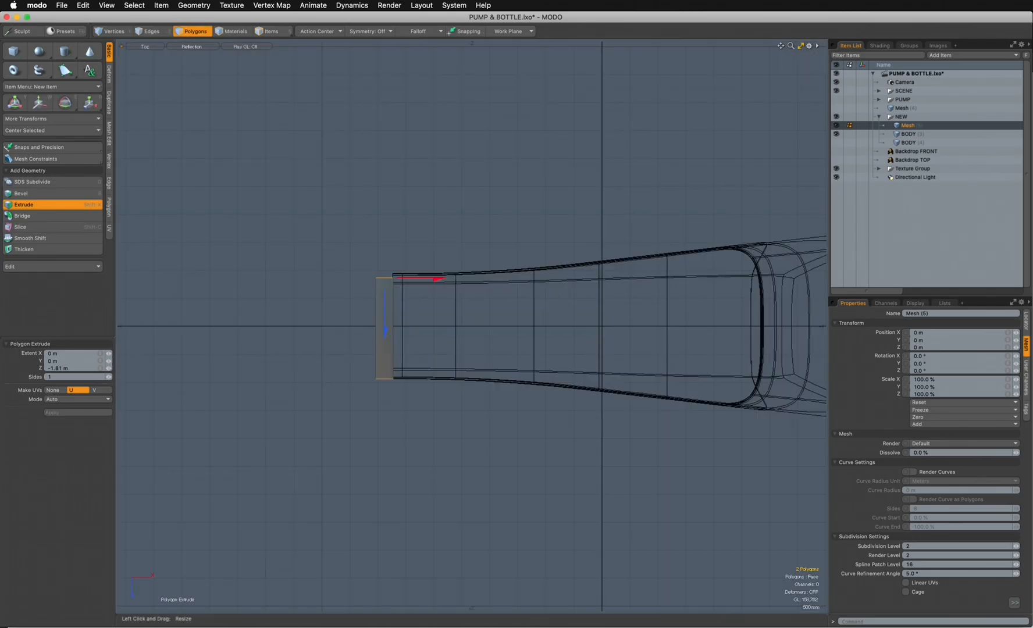
{"action": "left_click_drag", "start_coordinate": [385, 314], "coordinate": [384, 307]}
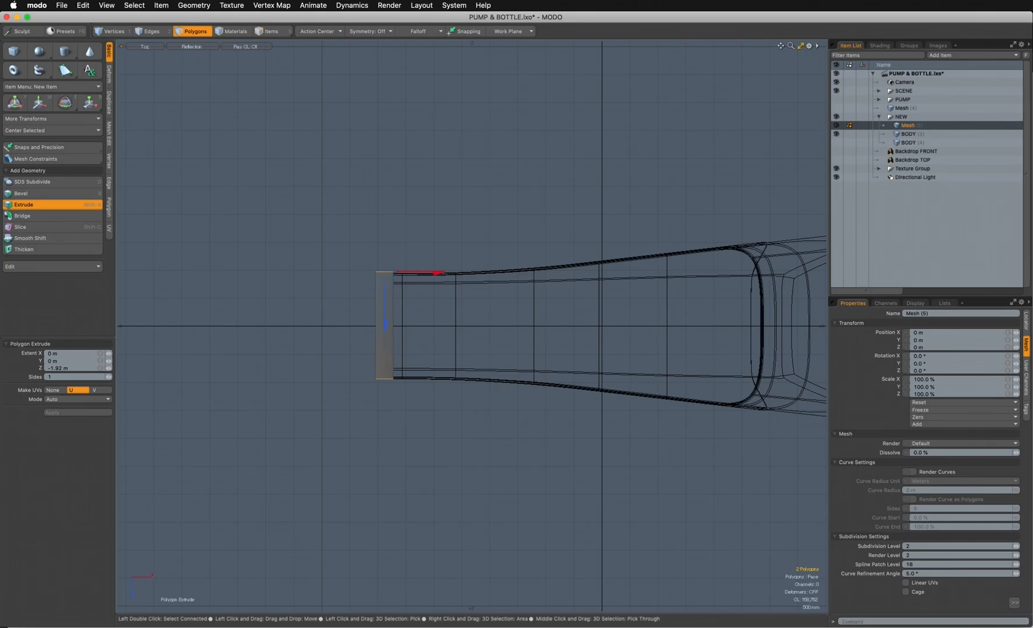
{"action": "key", "text": "q"}
- Set the top view to wireframe shading and show Backdrop TOP behind the meshes
{"action": "left_click_drag", "start_coordinate": [500, 349], "coordinate": [385, 335], "text": "alt"}
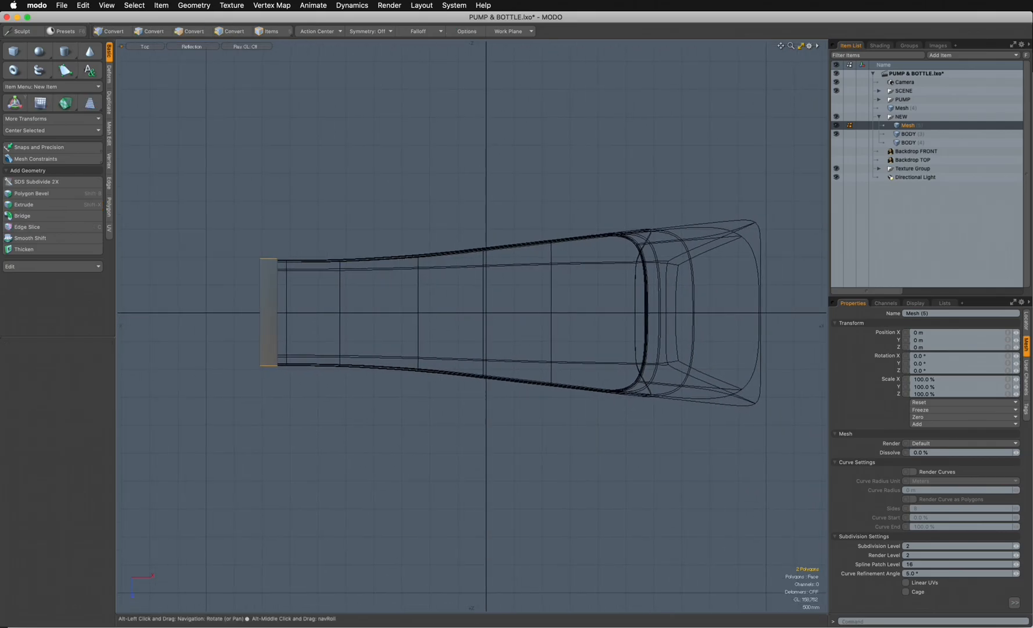
{"action": "left_click", "coordinate": [182, 46]}
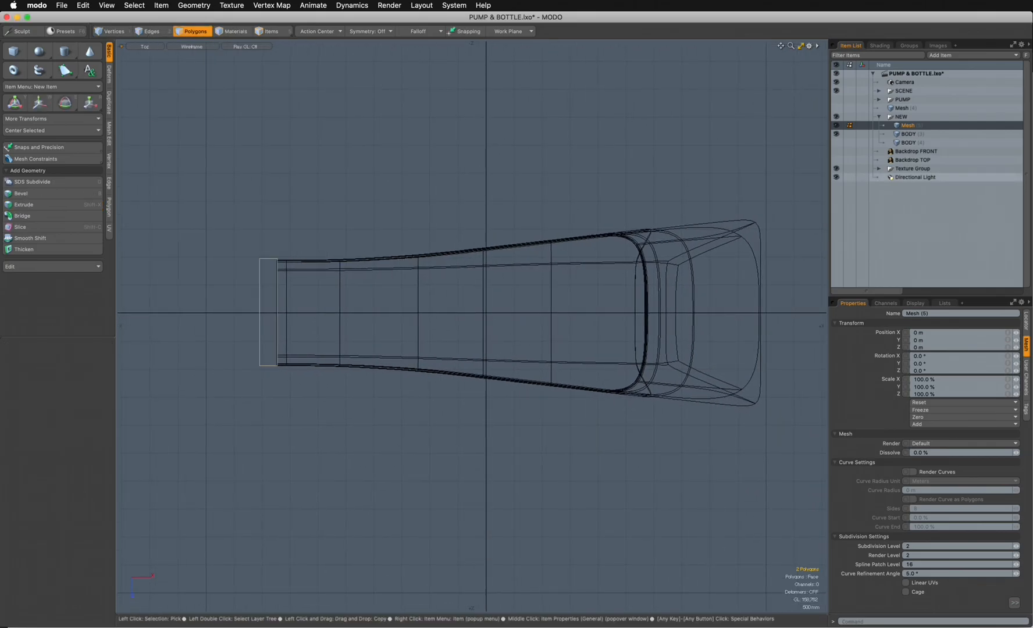
{"action": "left_click", "coordinate": [836, 160]}
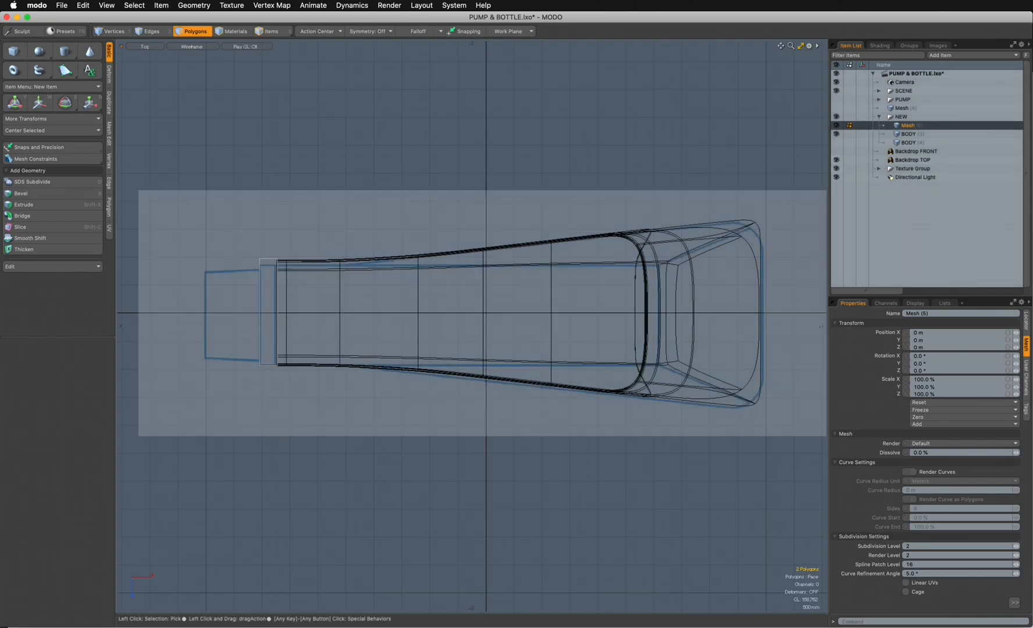
{"action": "scroll", "coordinate": [256, 317], "scroll_direction": "up", "scroll_amount": 5}
{"action": "scroll", "coordinate": [318, 310], "scroll_direction": "down", "scroll_amount": 4}
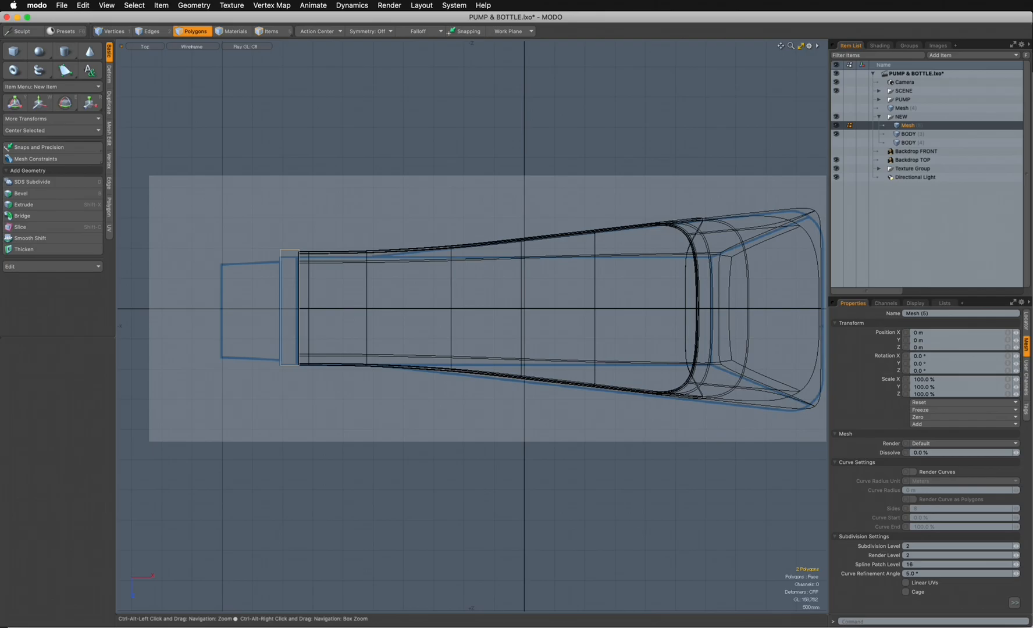
{"action": "scroll", "coordinate": [332, 310], "scroll_direction": "up", "scroll_amount": 2}
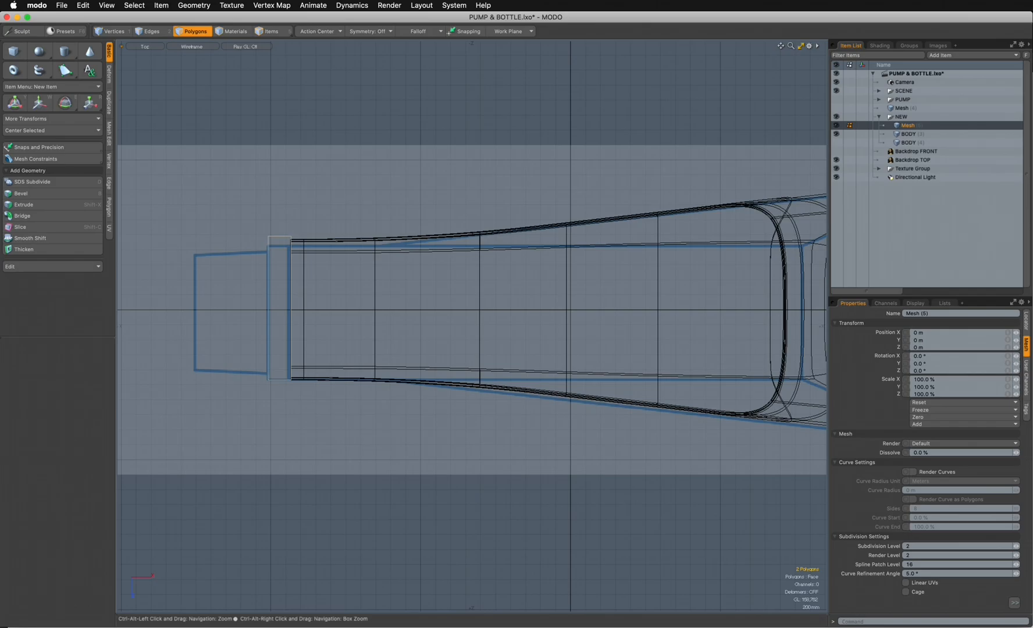
- Move the whole visible BODY mesh 40 mm in Z to align it with the top backdrop
{"action": "left_click", "coordinate": [907, 135]}
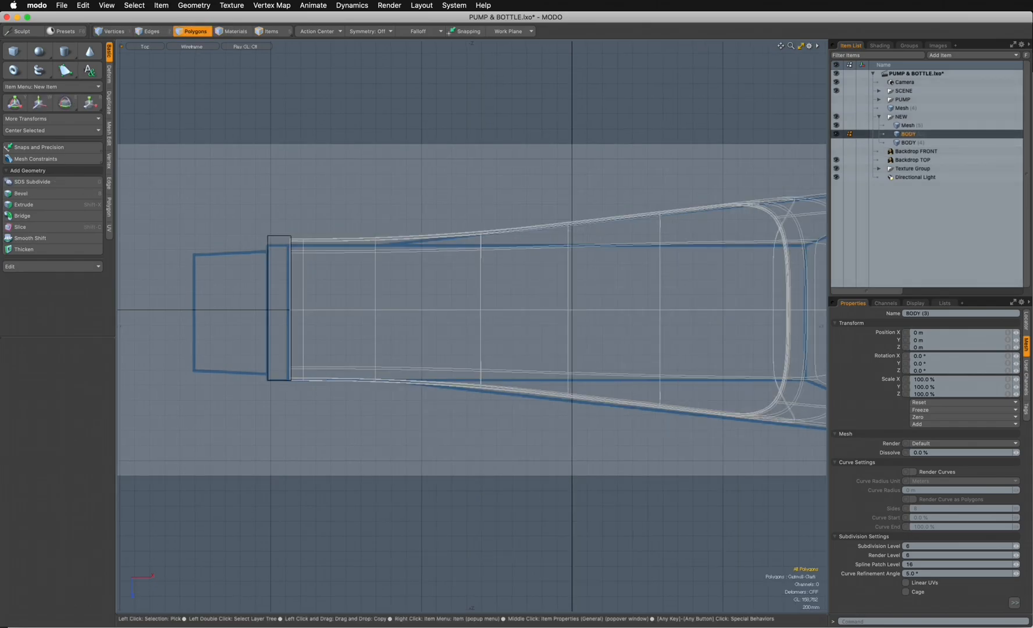
{"action": "scroll", "coordinate": [514, 322], "scroll_direction": "down", "scroll_amount": 2}
{"action": "left_click_drag", "start_coordinate": [514, 322], "coordinate": [458, 334], "text": "alt"}
{"action": "scroll", "coordinate": [446, 329], "scroll_direction": "down", "scroll_amount": 1}
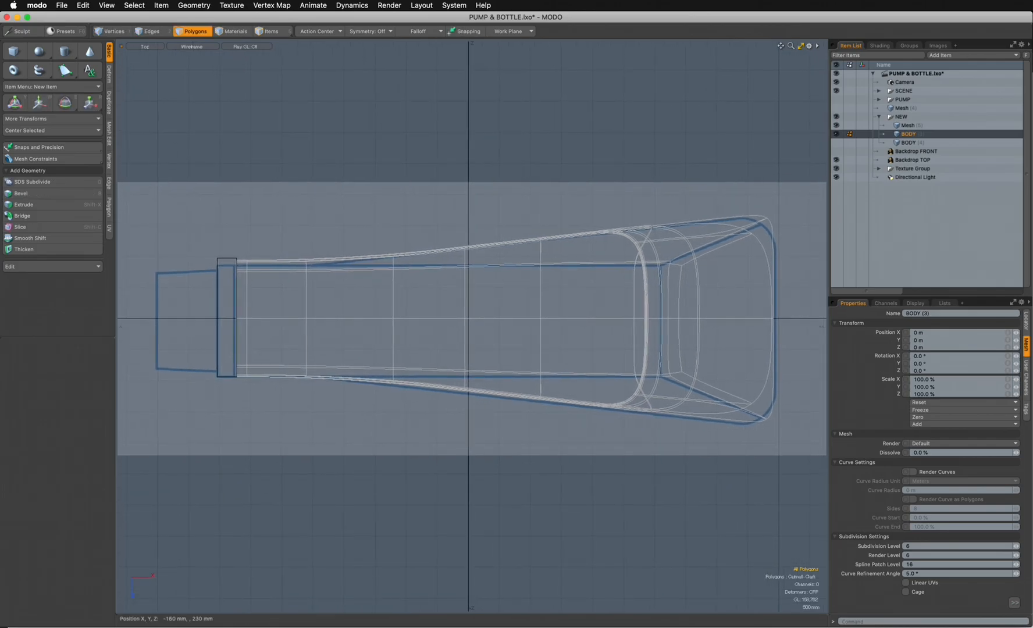
{"action": "key", "text": "w"}
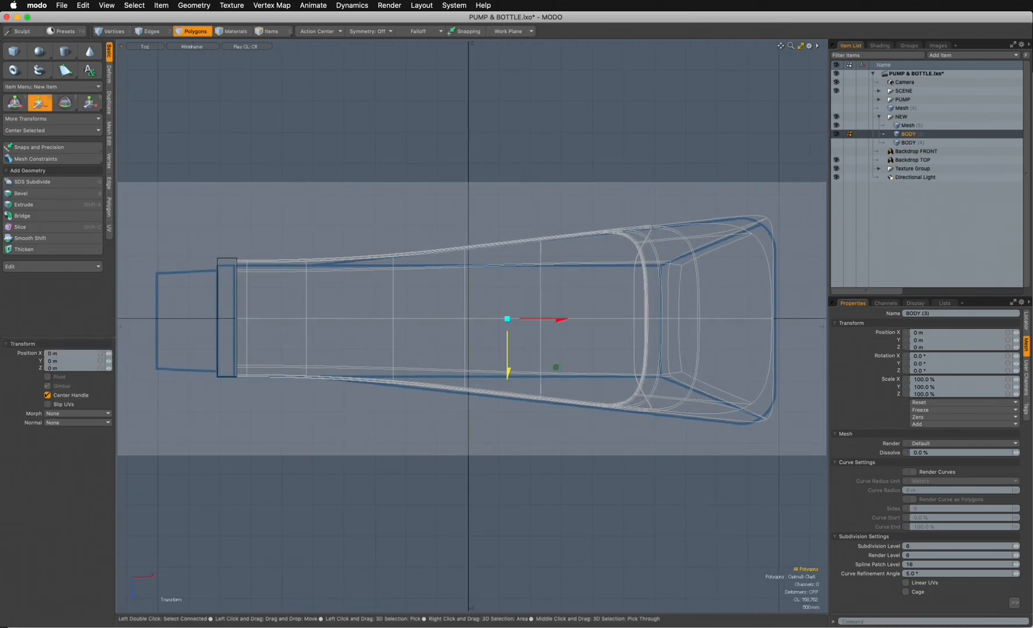
{"action": "left_click_drag", "start_coordinate": [556, 367], "coordinate": [556, 370]}
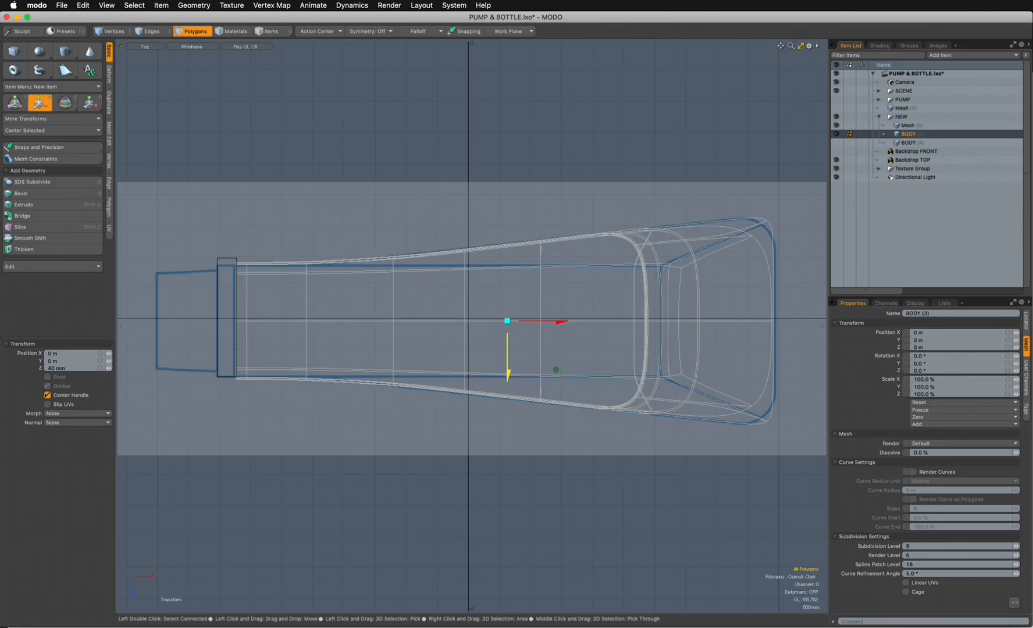
{"action": "key", "text": "q"}
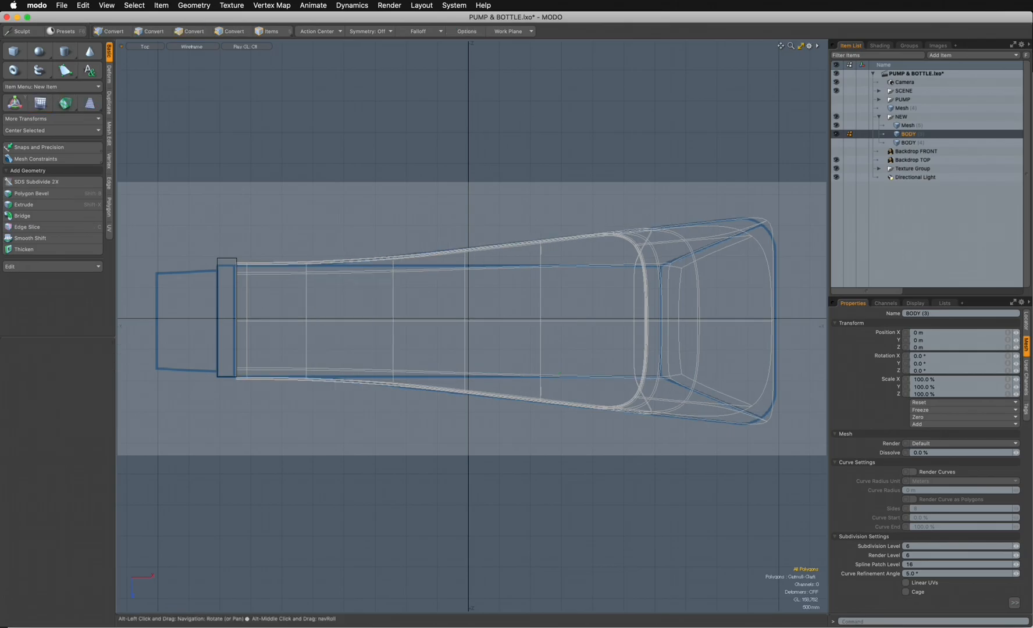
- Move the body's lengthwise middle edge loop in Z back onto the centre axis, and clear the selection
{"action": "scroll", "coordinate": [279, 324], "scroll_direction": "up", "scroll_amount": 3}
{"action": "left_click_drag", "start_coordinate": [279, 324], "coordinate": [258, 333], "text": "alt"}
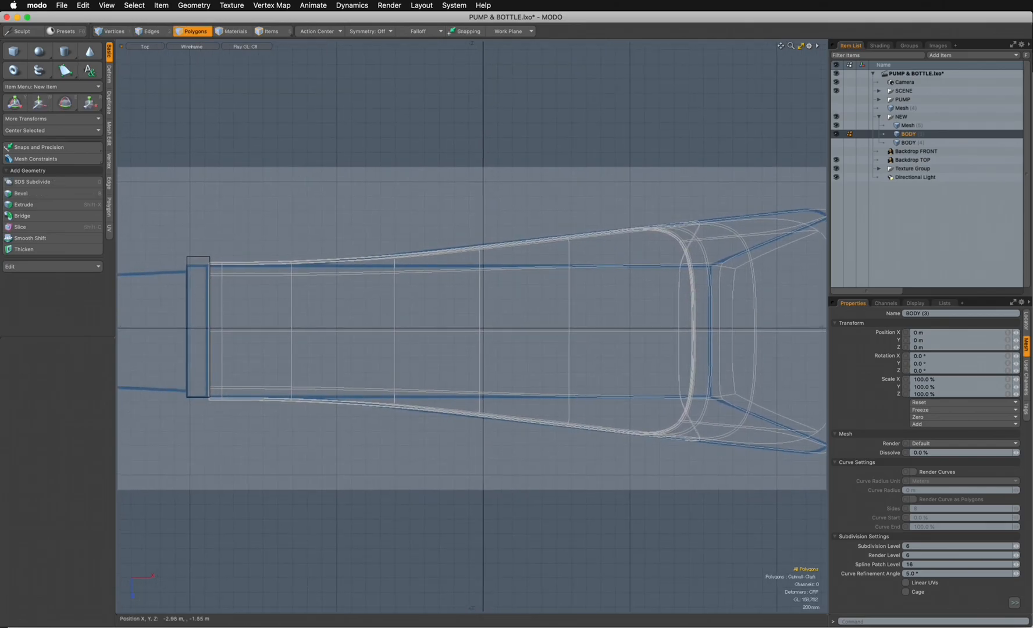
{"action": "key", "text": "2"}
{"action": "double_click", "coordinate": [370, 332]}
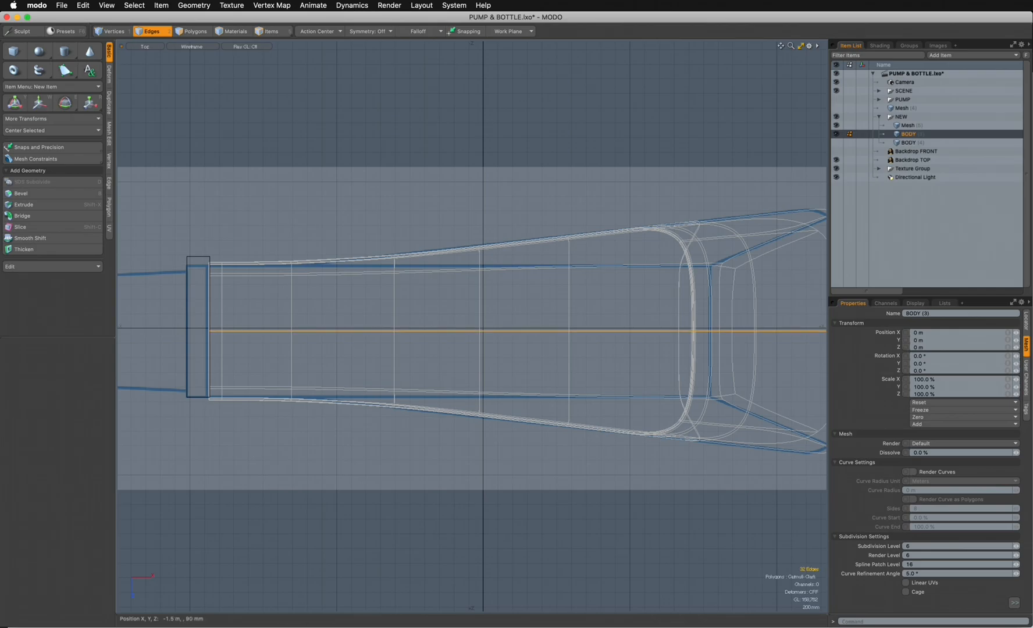
{"action": "key", "text": "w"}
{"action": "left_click_drag", "start_coordinate": [531, 355], "coordinate": [531, 353]}
{"action": "key", "text": "space"}
{"action": "left_click", "coordinate": [533, 475]}
{"action": "left_click_drag", "start_coordinate": [533, 475], "coordinate": [707, 497], "text": "alt"}
- Move the four vertices on the collar's overhanging side inward in Z to line up with the body's edge
{"action": "left_click", "coordinate": [930, 125]}
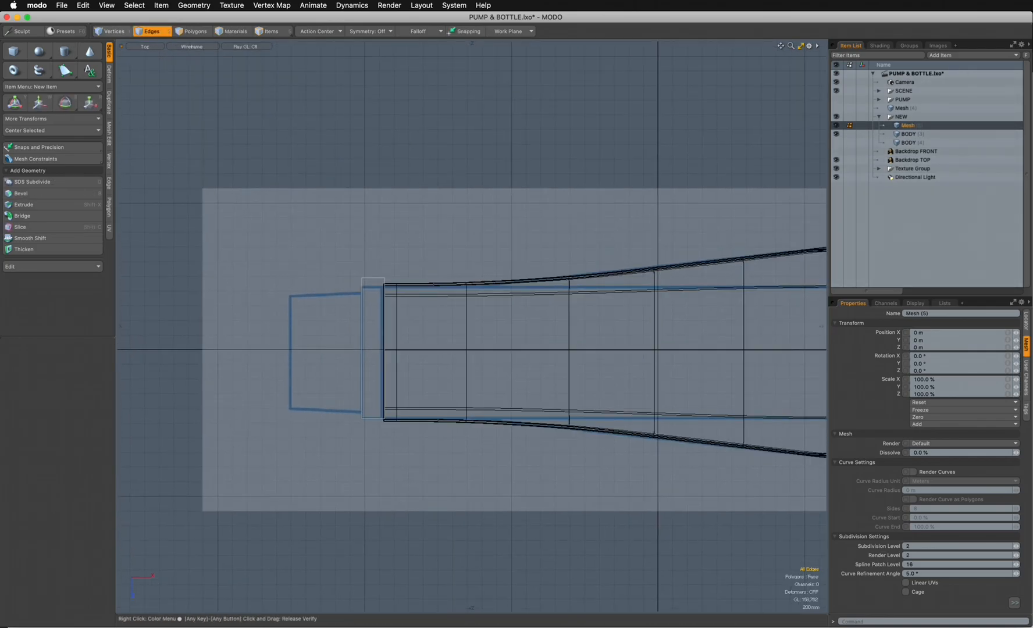
{"action": "key", "text": "1"}
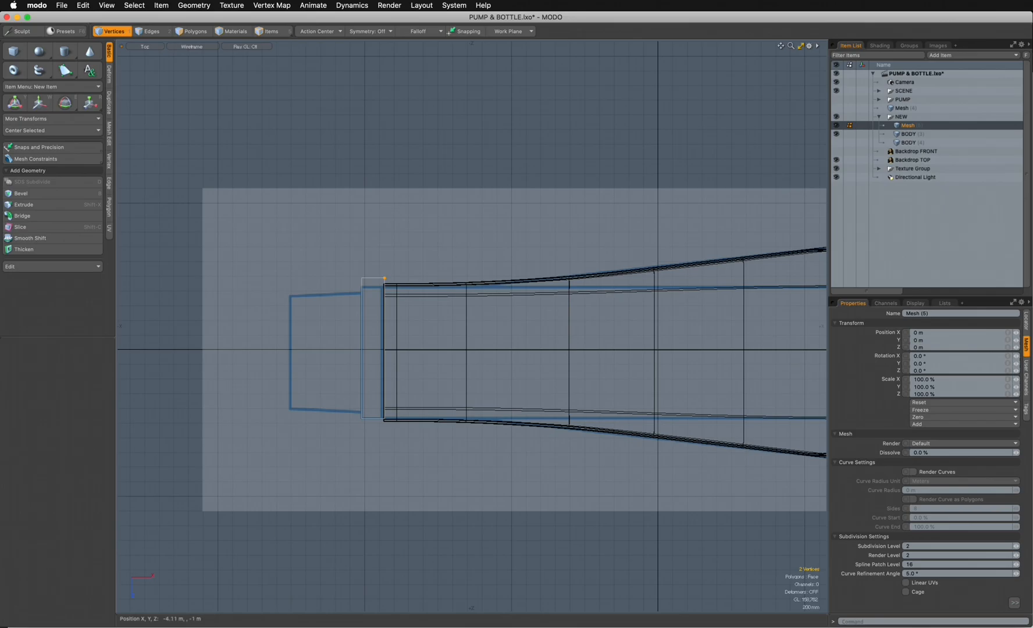
{"action": "key", "text": "w"}
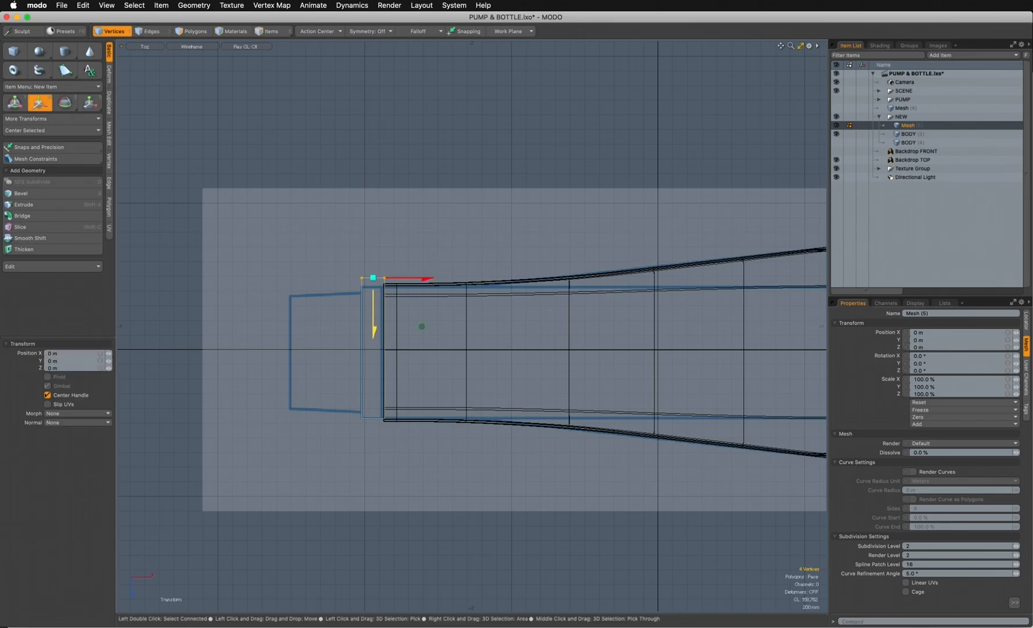
{"action": "key", "text": "space"}
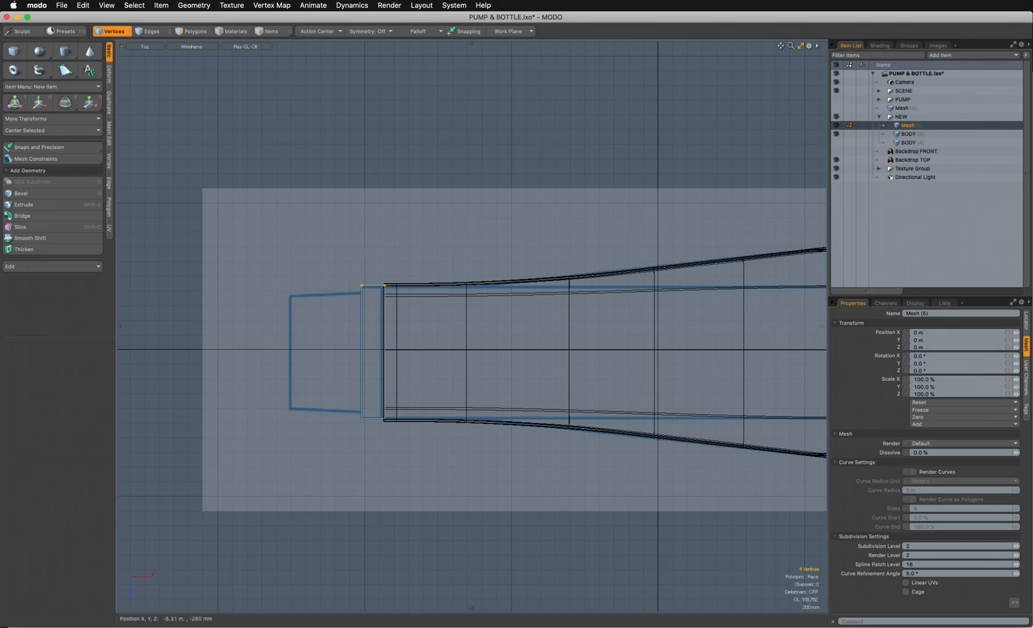
- Show the model in the perspective view with Reflection shading
{"action": "key", "text": "ctrl+space"}
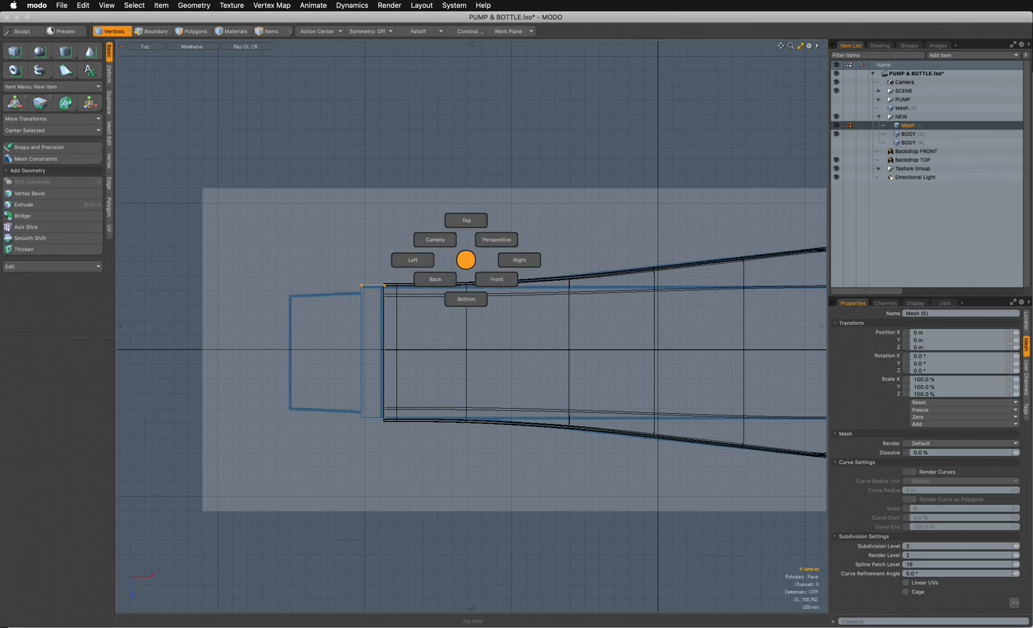
{"action": "left_click", "coordinate": [496, 239]}
{"action": "left_click_drag", "start_coordinate": [496, 239], "coordinate": [550, 201], "text": "alt"}
{"action": "left_click", "coordinate": [191, 46]}
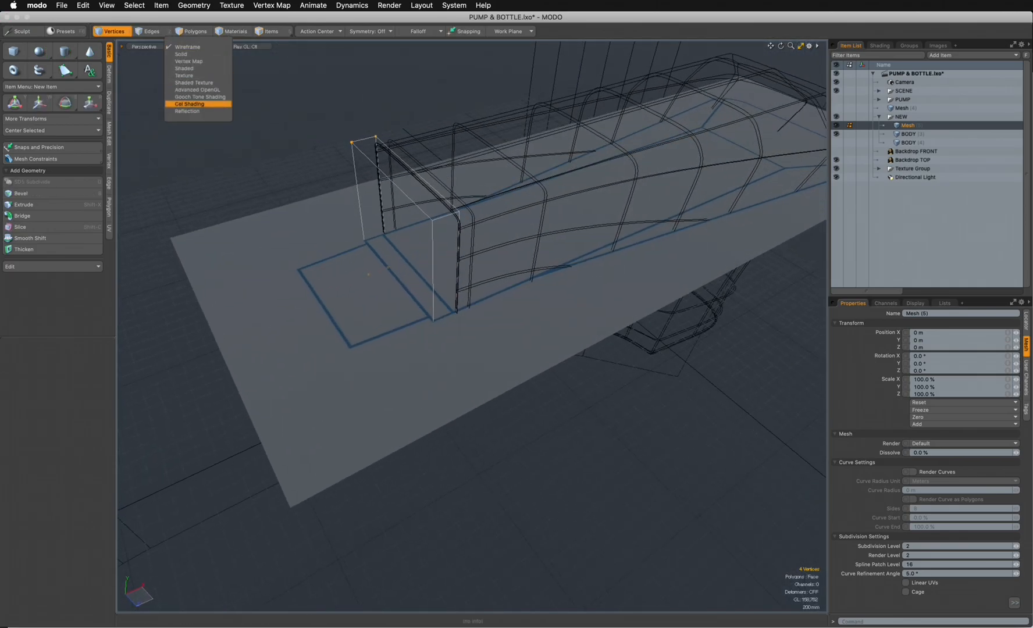
{"action": "left_click", "coordinate": [192, 110]}
- Show Backdrop FRONT and bevel the collar's outer end polygon with a 130 mm inset
{"action": "key", "text": "3"}
{"action": "left_click", "coordinate": [396, 240]}
{"action": "left_click_drag", "start_coordinate": [396, 240], "coordinate": [333, 220], "text": "alt"}
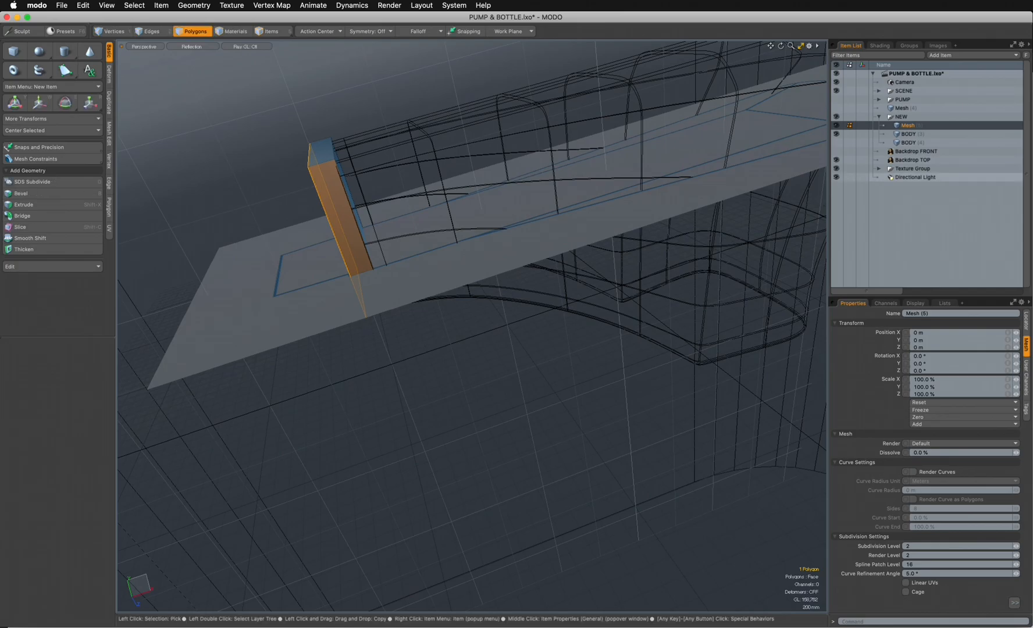
{"action": "left_click", "coordinate": [836, 151]}
{"action": "left_click_drag", "start_coordinate": [442, 244], "coordinate": [526, 241], "text": "alt"}
{"action": "key", "text": "b"}
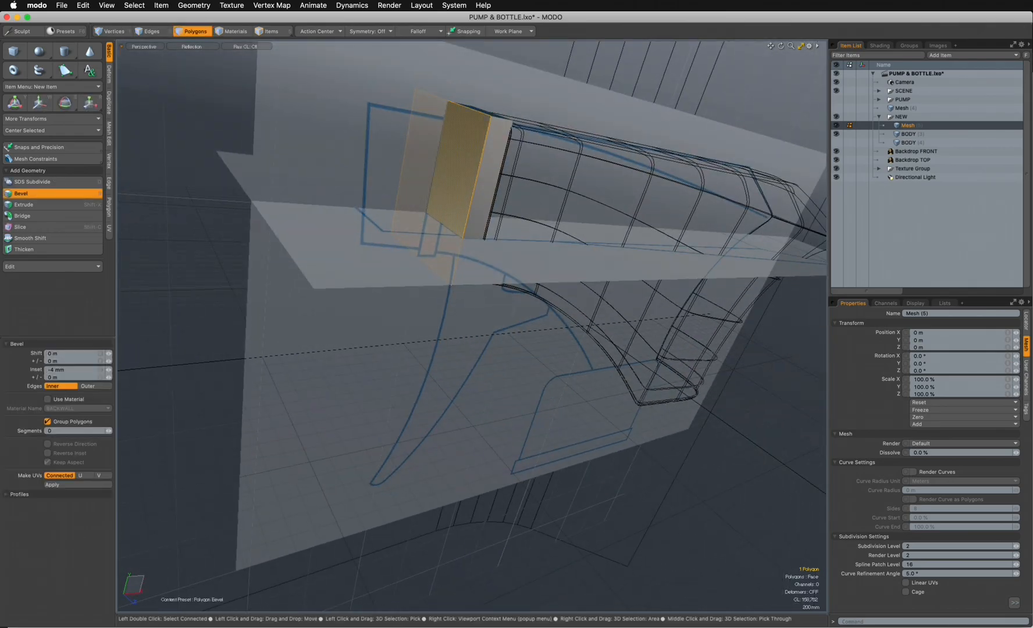
{"action": "left_click_drag", "start_coordinate": [526, 241], "coordinate": [491, 234], "text": "alt"}
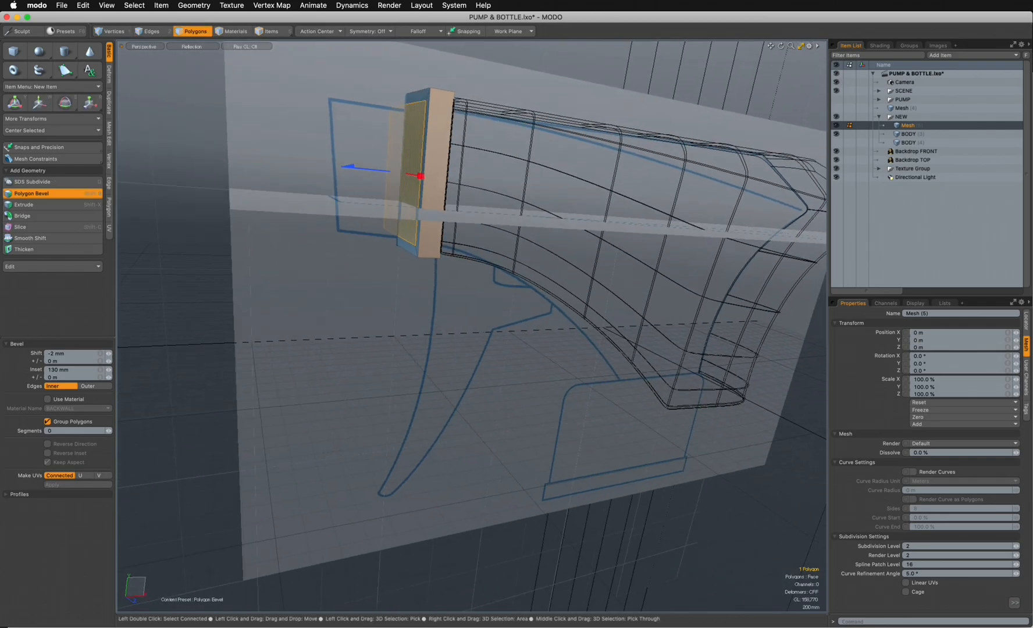
- Move the collar's inset end polygon -50 mm in Y
{"action": "key", "text": "w"}
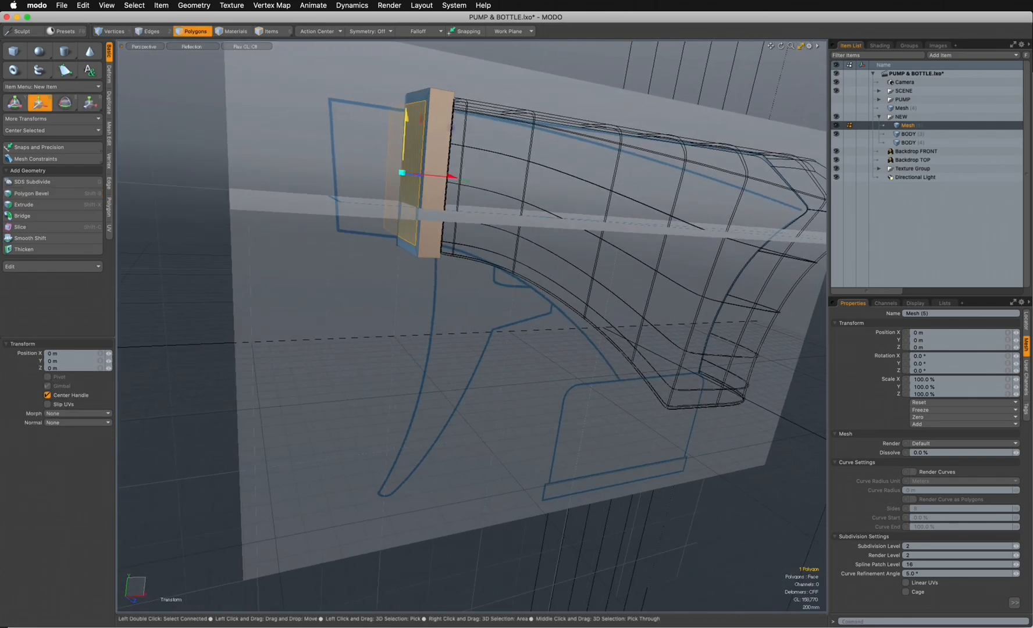
{"action": "mouse_move", "coordinate": [413, 137]}
{"action": "left_mouse_down", "text": "alt"}
{"action": "mouse_move", "coordinate": [374, 168]}
{"action": "mouse_move", "coordinate": [422, 127]}
{"action": "left_mouse_up", "text": "alt"}
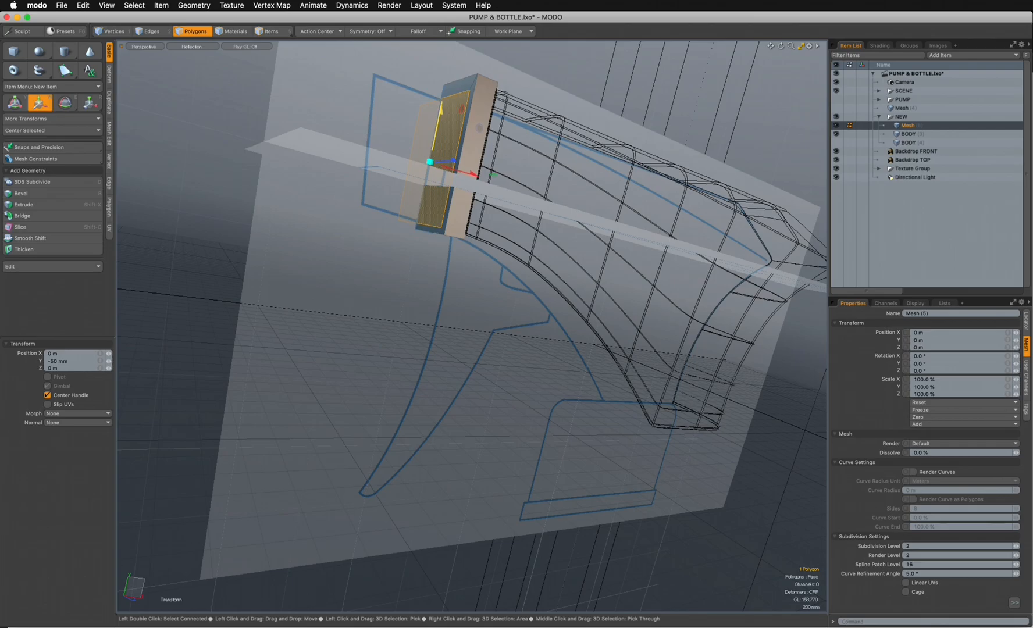
- Bevel the collar's inset end polygon outward with an 860 mm shift, extending the nozzle towards the backdrop's front outline
{"action": "key", "text": "r"}
{"action": "left_click_drag", "start_coordinate": [430, 162], "coordinate": [360, 167]}
{"action": "key", "text": "space"}
{"action": "key", "text": "b"}
{"action": "key", "text": "ctrl+space"}
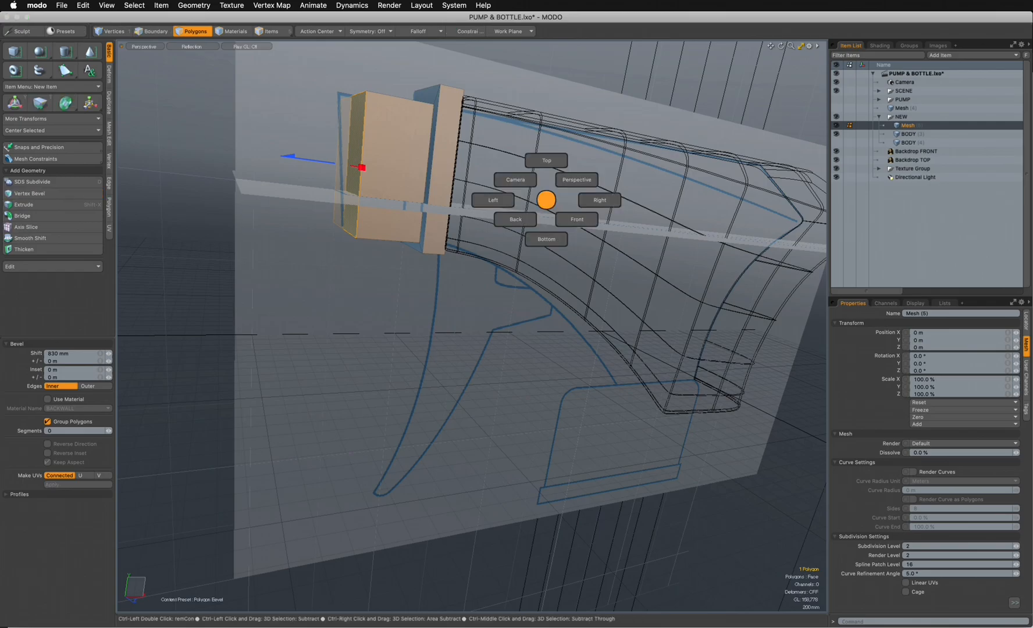
{"action": "left_click", "coordinate": [576, 220]}
{"action": "scroll", "coordinate": [383, 256], "scroll_direction": "up", "scroll_amount": 5}
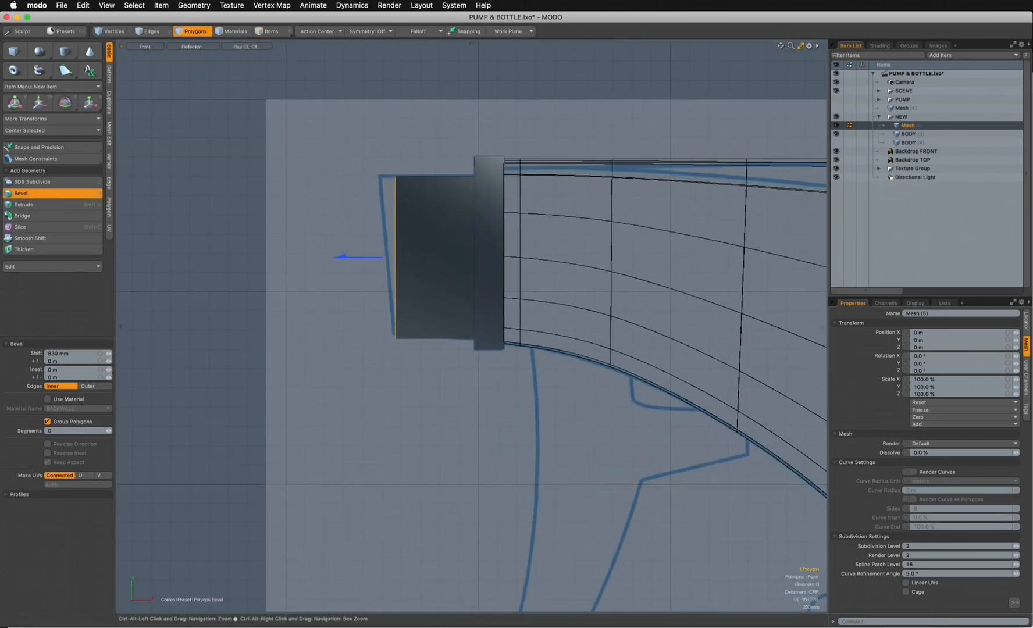
{"action": "left_click_drag", "start_coordinate": [361, 253], "coordinate": [356, 254]}
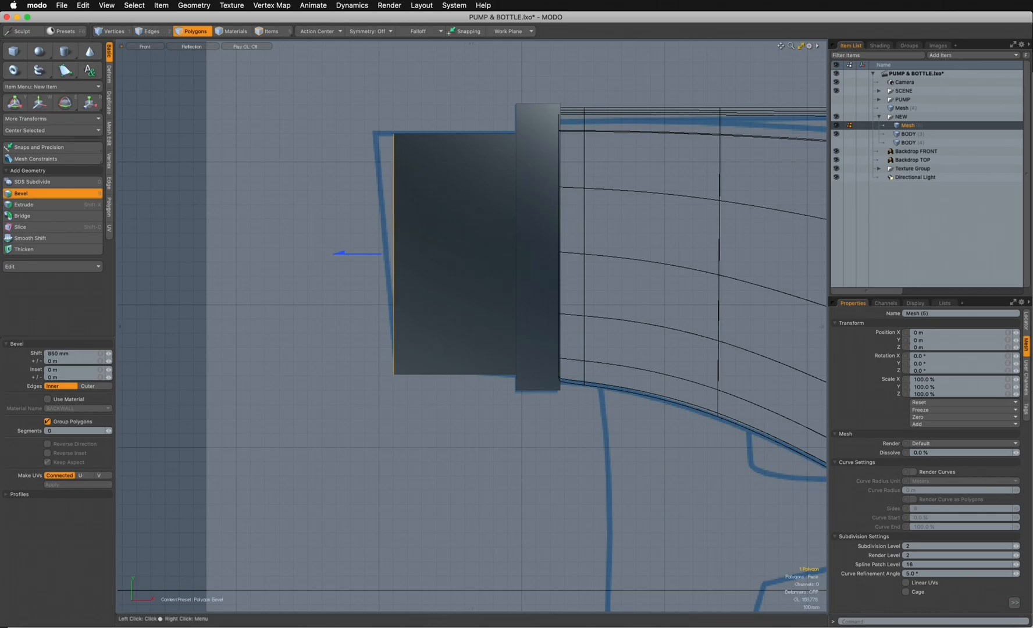
- In wireframe shading, move the nozzle's two upper outer vertices -135 mm in X onto the slanted backdrop outline
{"action": "left_click", "coordinate": [188, 46]}
{"action": "left_click", "coordinate": [177, 86]}
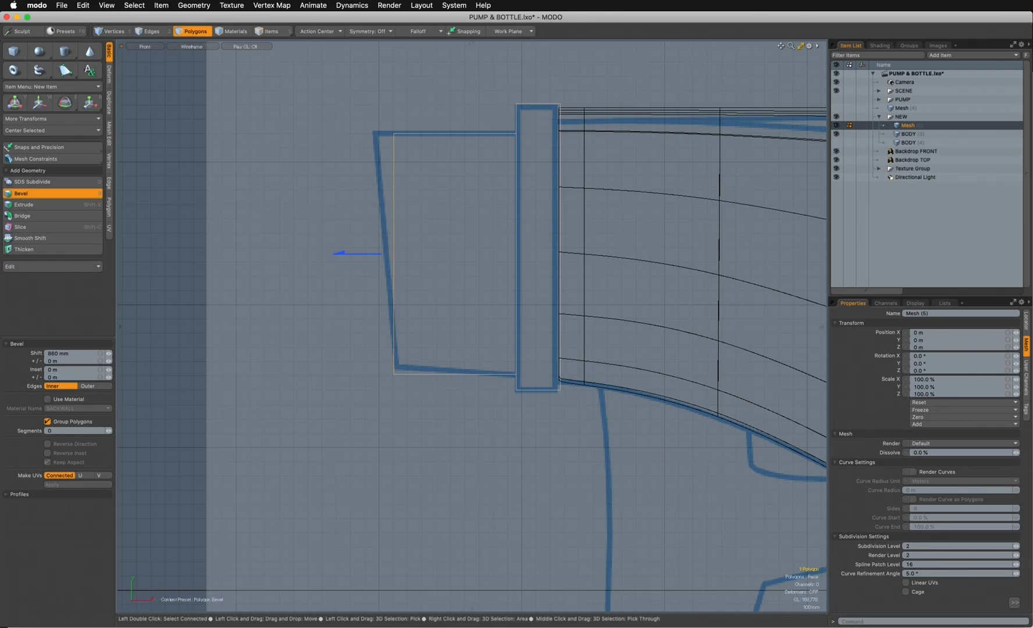
{"action": "key", "text": "1"}
{"action": "key", "text": "w"}
{"action": "left_click_drag", "start_coordinate": [443, 86], "coordinate": [423, 85]}
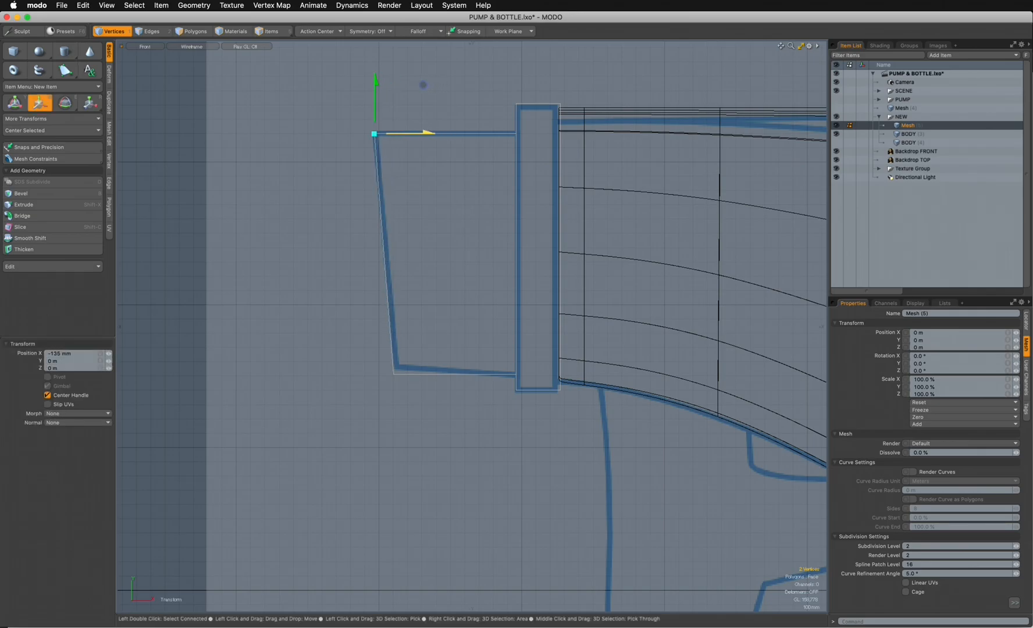
- Move the nozzle's two lower outer vertices up about 45 mm in Y onto the backdrop outline
{"action": "key", "text": "space"}
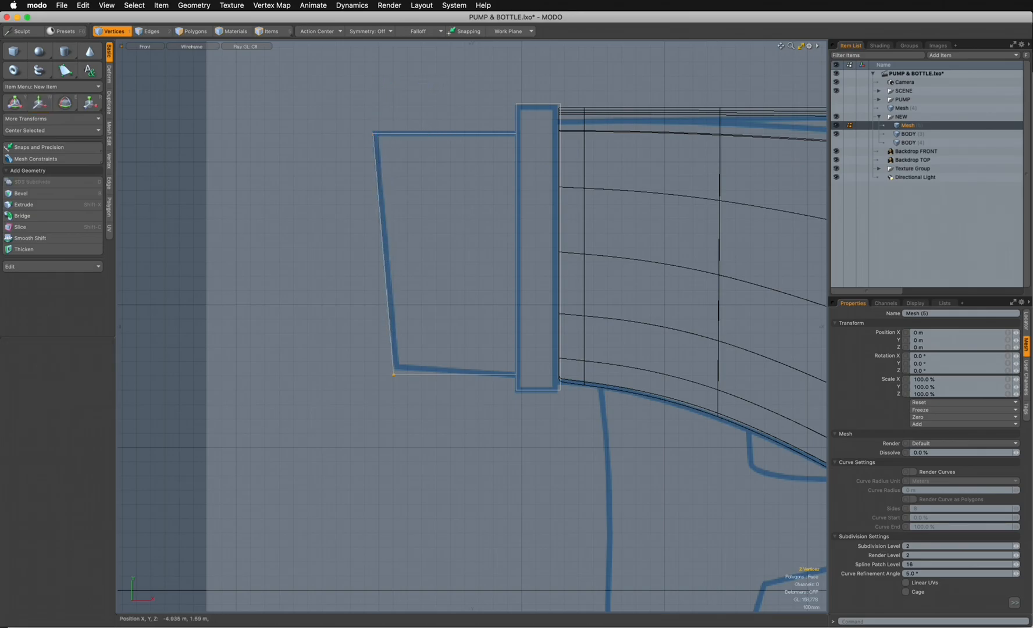
{"action": "key", "text": "w"}
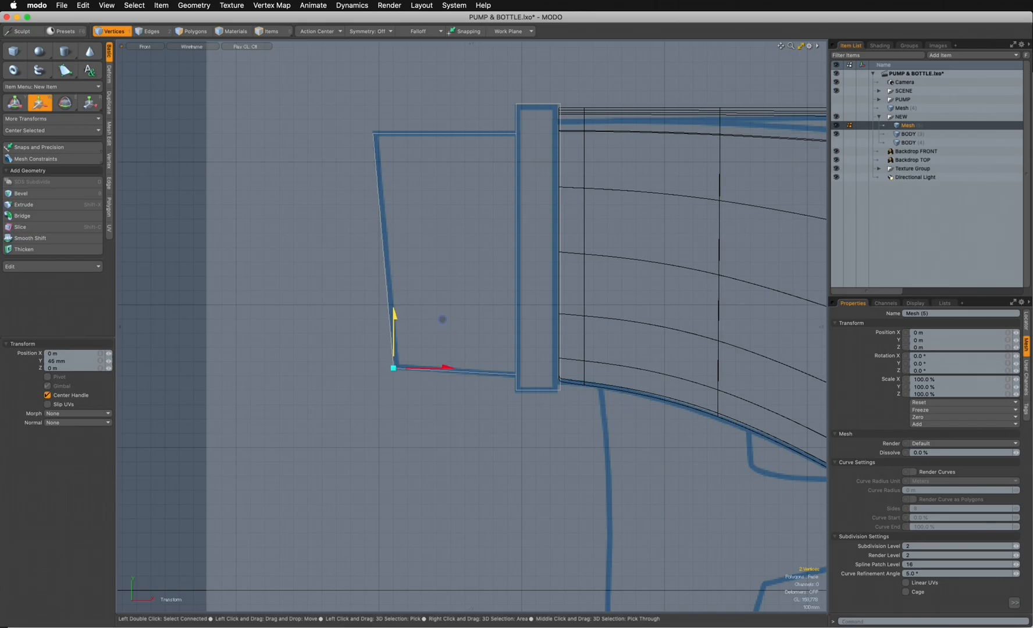
{"action": "left_click_drag", "start_coordinate": [394, 314], "coordinate": [394, 316]}
{"action": "key", "text": "space"}
- Clear the vertex selection and return to the perspective view with Reflection shading
{"action": "left_click", "coordinate": [402, 395]}
{"action": "key", "text": "ctrl"}
{"action": "key", "text": "ctrl+space"}
{"action": "left_click", "coordinate": [586, 189]}
{"action": "left_click_drag", "start_coordinate": [581, 198], "coordinate": [663, 244], "text": "alt"}
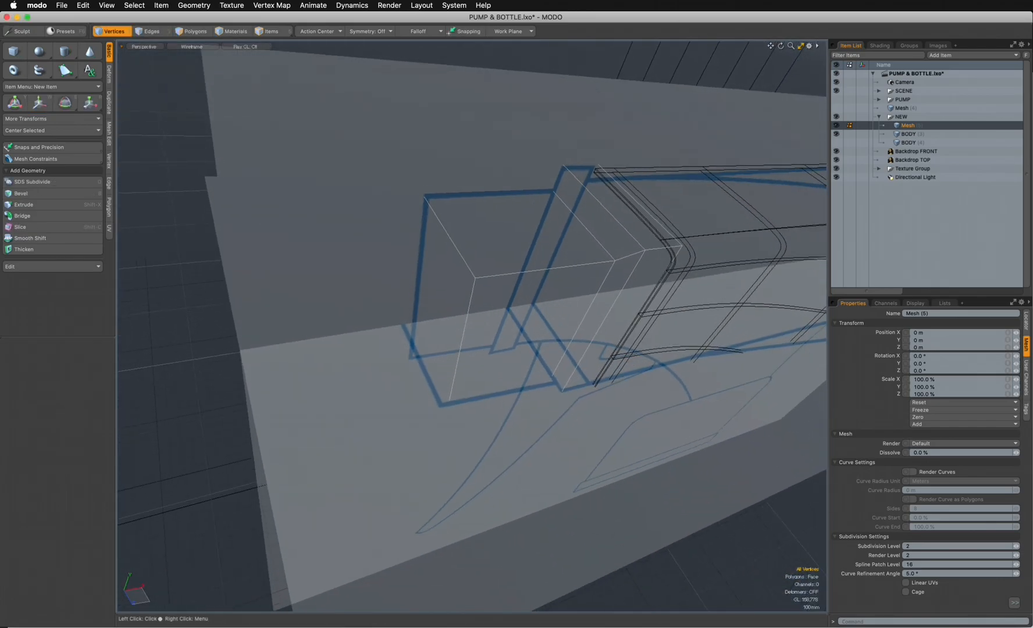
{"action": "left_click", "coordinate": [191, 46]}
{"action": "left_click", "coordinate": [192, 111]}
- Hide Backdrop FRONT and Backdrop TOP
{"action": "left_click_drag", "start_coordinate": [326, 250], "coordinate": [476, 175], "text": "alt"}
{"action": "left_click_drag", "start_coordinate": [483, 232], "coordinate": [554, 337], "text": "alt"}
{"action": "key", "text": "super+Tab"}
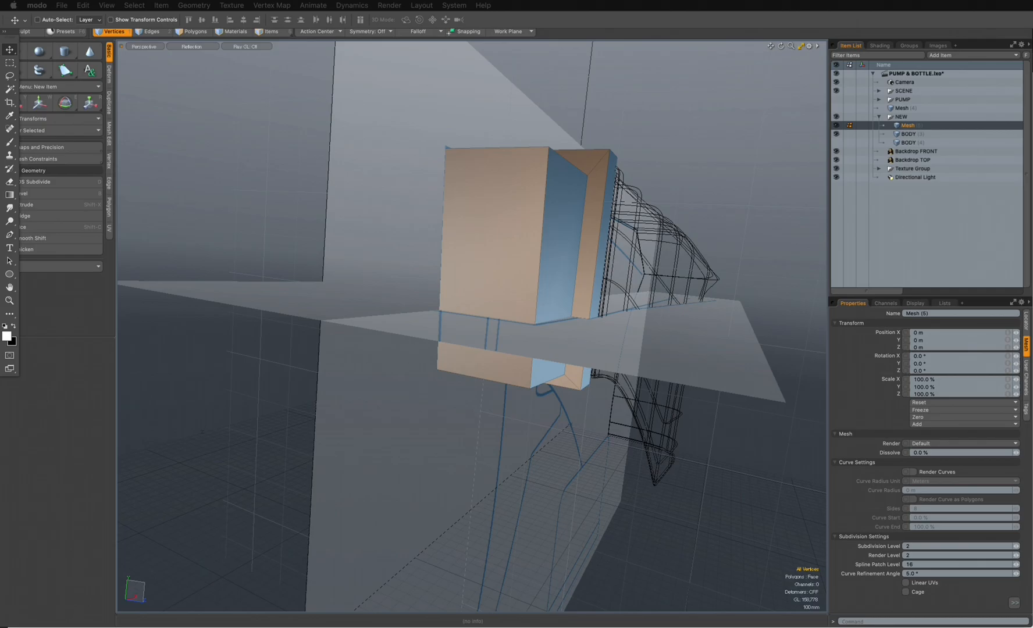
{"action": "left_click", "coordinate": [627, 37]}
{"action": "left_click_drag", "start_coordinate": [507, 211], "coordinate": [679, 233], "text": "alt"}
{"action": "left_click", "coordinate": [836, 151]}
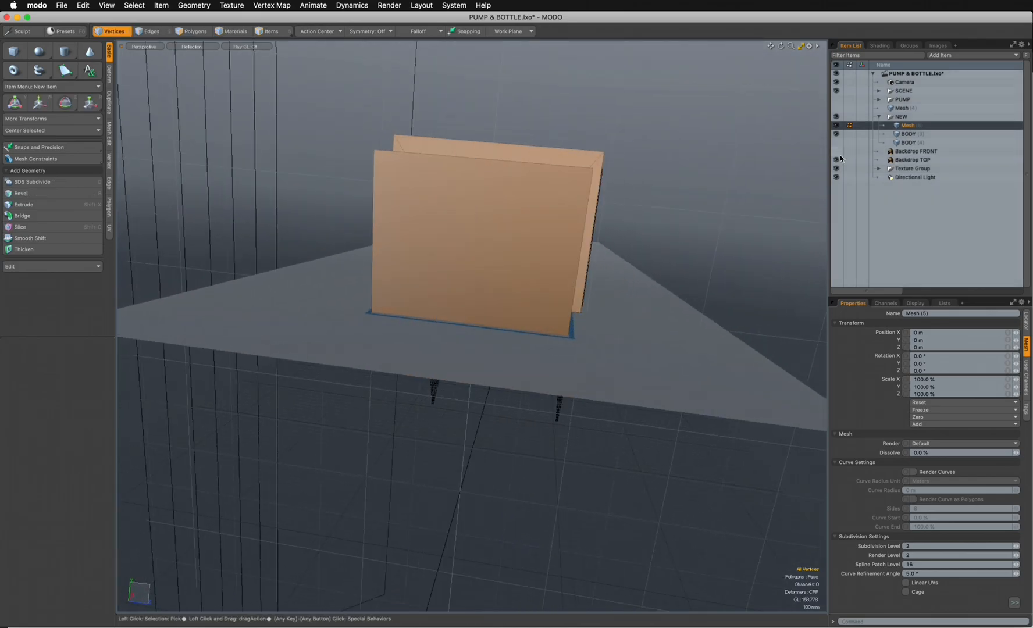
{"action": "left_click", "coordinate": [836, 160]}
{"action": "left_click_drag", "start_coordinate": [563, 290], "coordinate": [666, 348], "text": "alt"}
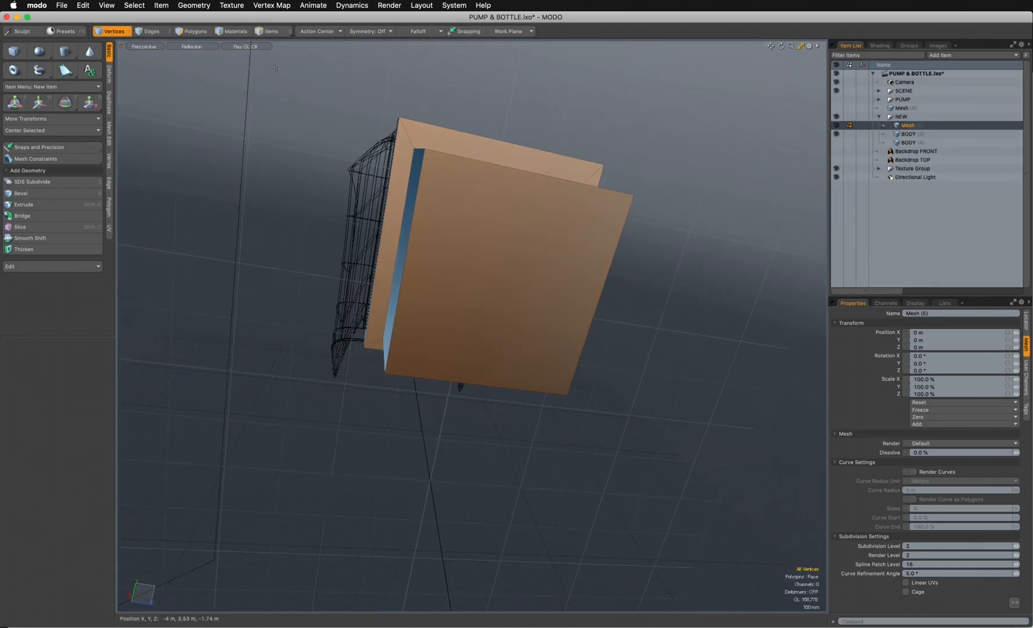
- Select the nozzle's outer end polygon and bevel it with a small inset to form a rim
{"action": "left_click", "coordinate": [187, 34]}
{"action": "left_click", "coordinate": [553, 319]}
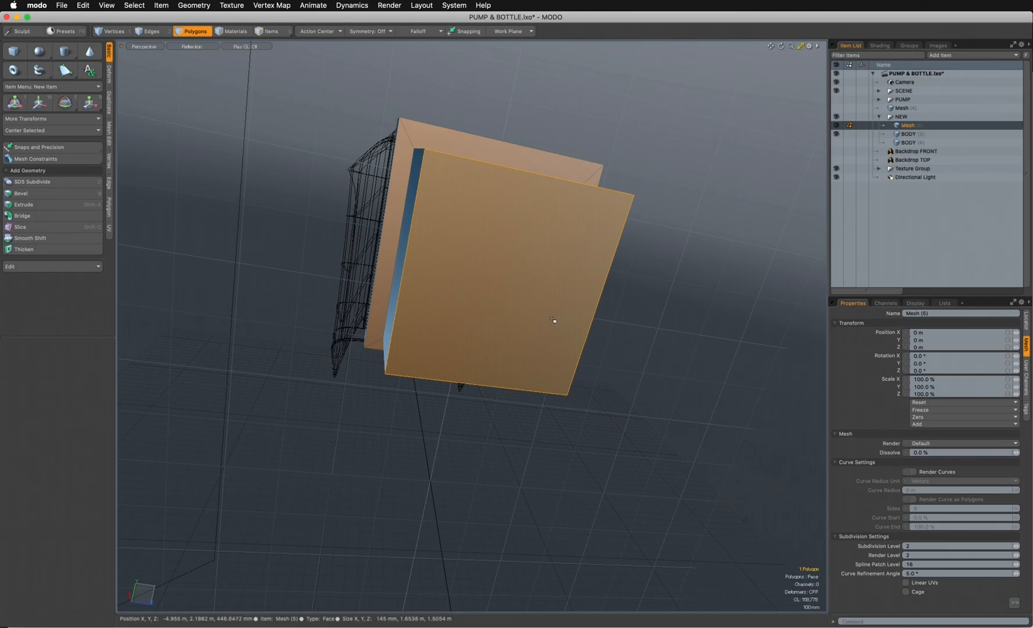
{"action": "key", "text": "b"}
{"action": "left_click_drag", "start_coordinate": [557, 296], "coordinate": [572, 298]}
{"action": "left_click_drag", "start_coordinate": [522, 388], "coordinate": [462, 170], "text": "alt"}
- Bevel the nozzle's inset end polygon inward with a -965 mm shift to hollow out the opening
{"action": "key", "text": "space"}
{"action": "key", "text": "b"}
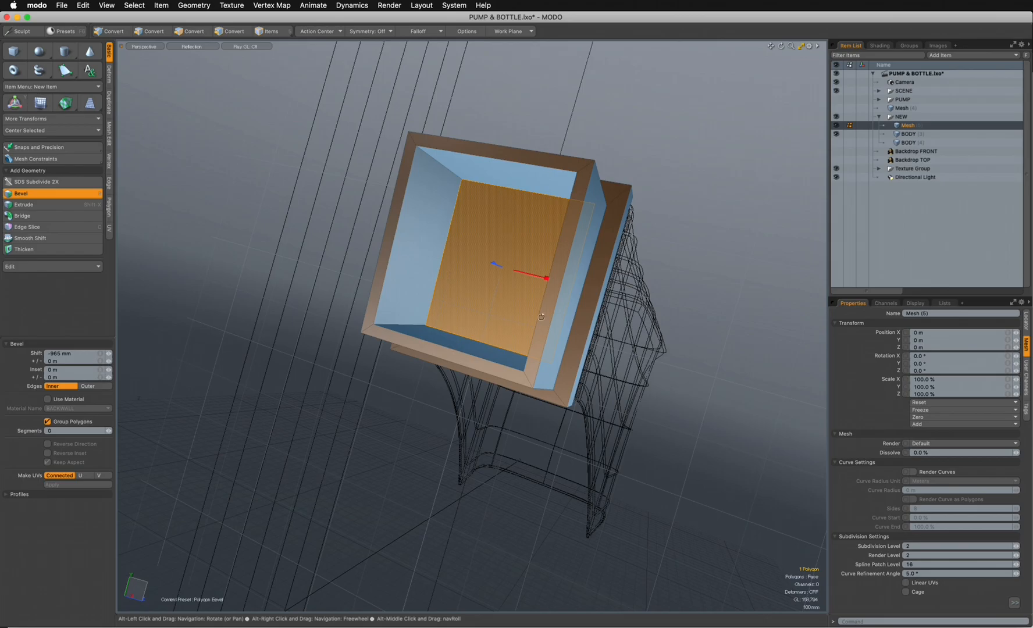
{"action": "left_click_drag", "start_coordinate": [491, 219], "coordinate": [463, 472], "text": "alt"}
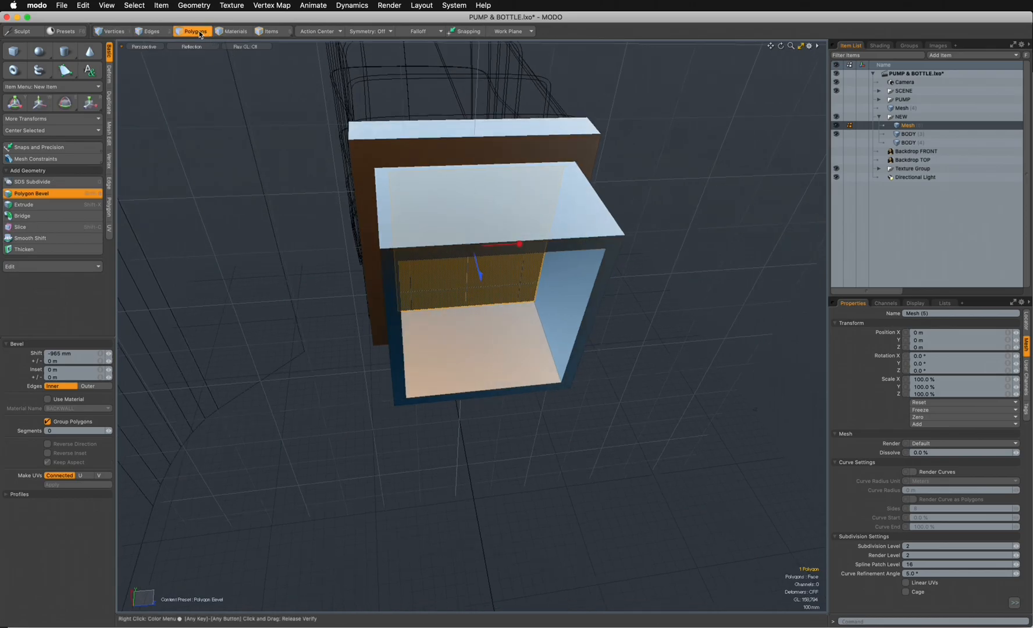
{"action": "key", "text": "Delete"}
{"action": "left_click_drag", "start_coordinate": [300, 128], "coordinate": [535, 404], "text": "alt"}
{"action": "key", "text": "3"}
- In the front view with wireframe shading, move the cavity's two upper rear vertices -80 mm in Y
{"action": "key", "text": "ctrl+space"}
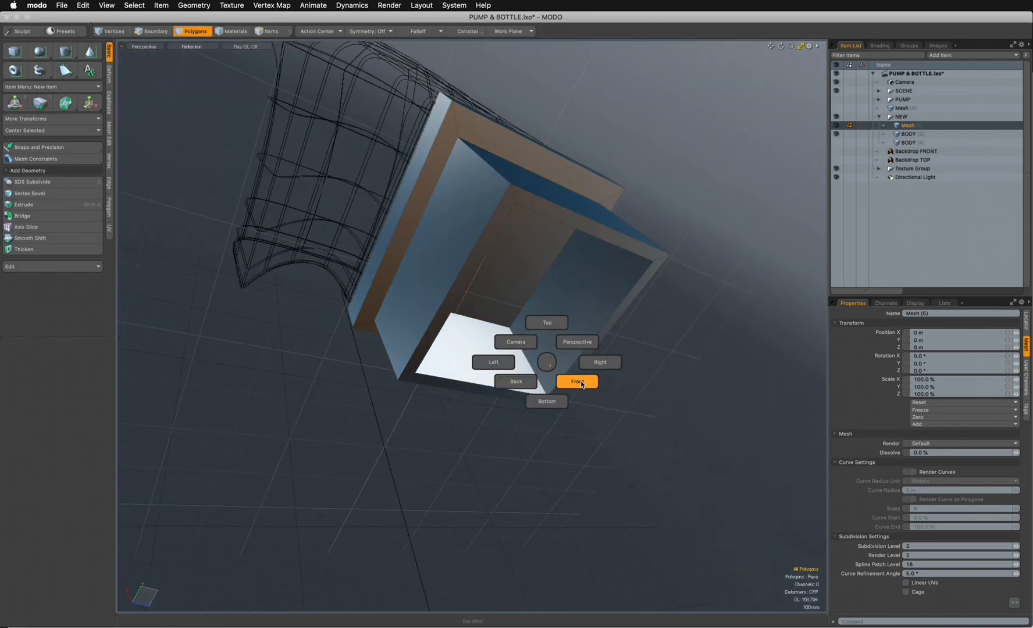
{"action": "left_click", "coordinate": [579, 381]}
{"action": "left_click", "coordinate": [200, 48]}
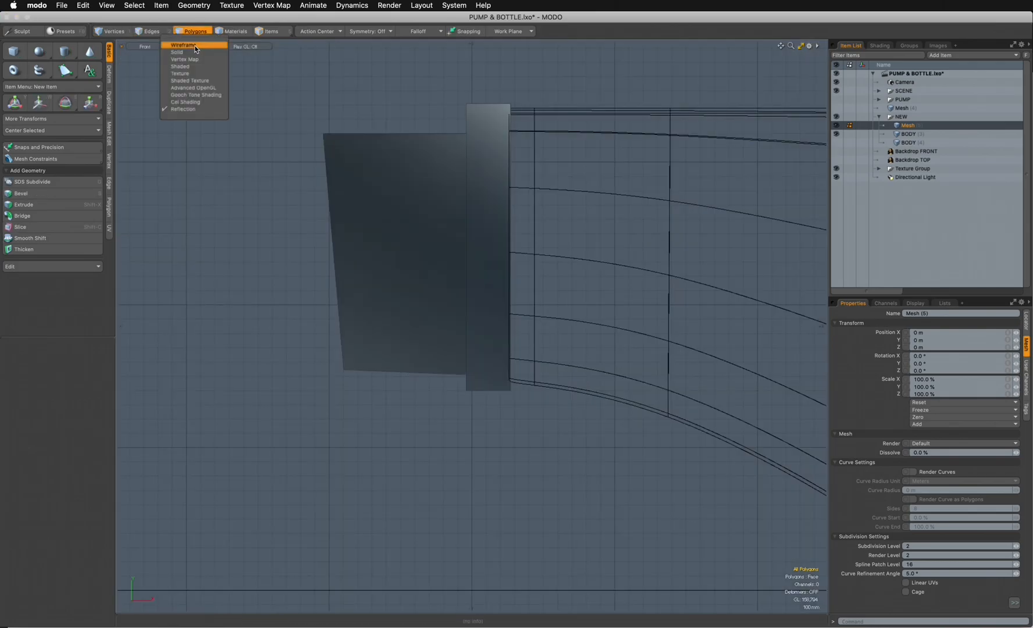
{"action": "left_click", "coordinate": [191, 42]}
{"action": "left_click", "coordinate": [148, 32]}
{"action": "right_click_drag", "start_coordinate": [625, 97], "coordinate": [433, 65]}
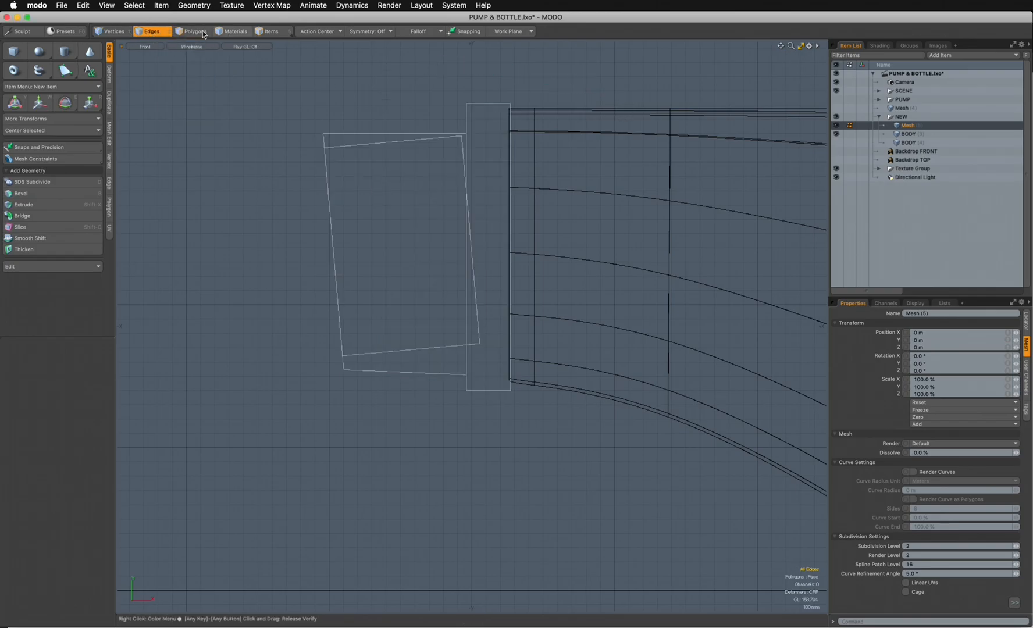
{"action": "left_click", "coordinate": [106, 33]}
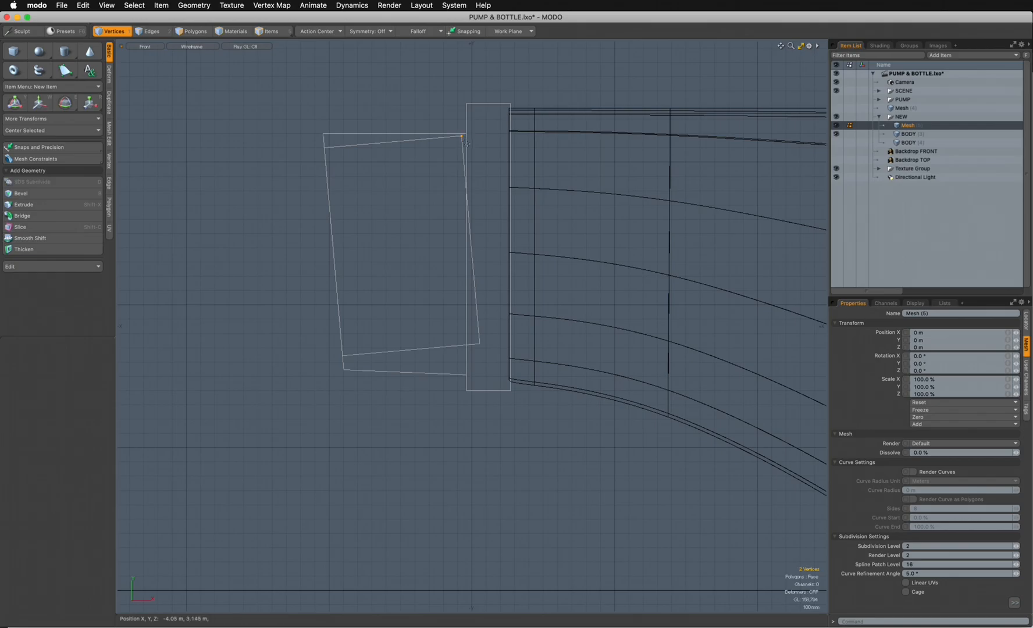
{"action": "key", "text": "w"}
{"action": "left_click_drag", "start_coordinate": [465, 114], "coordinate": [465, 126]}
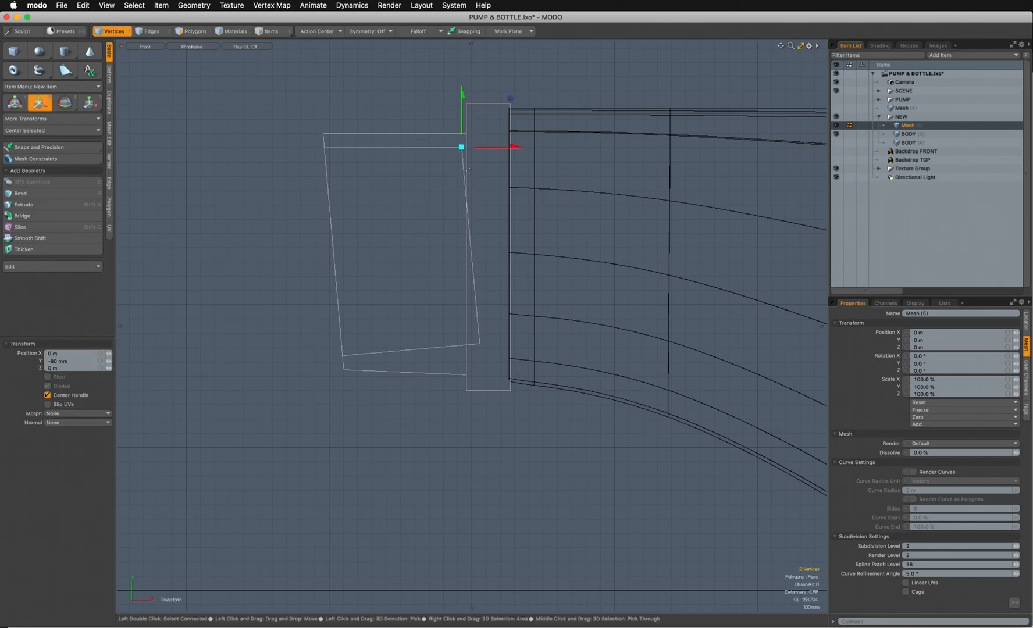
- Move the cavity's two lower rear vertices -115 mm in X and -85 mm in Y
{"action": "key", "text": "space"}
{"action": "key", "text": "w"}
{"action": "left_click_drag", "start_coordinate": [537, 343], "coordinate": [518, 343]}
{"action": "left_click_drag", "start_coordinate": [464, 291], "coordinate": [464, 301]}
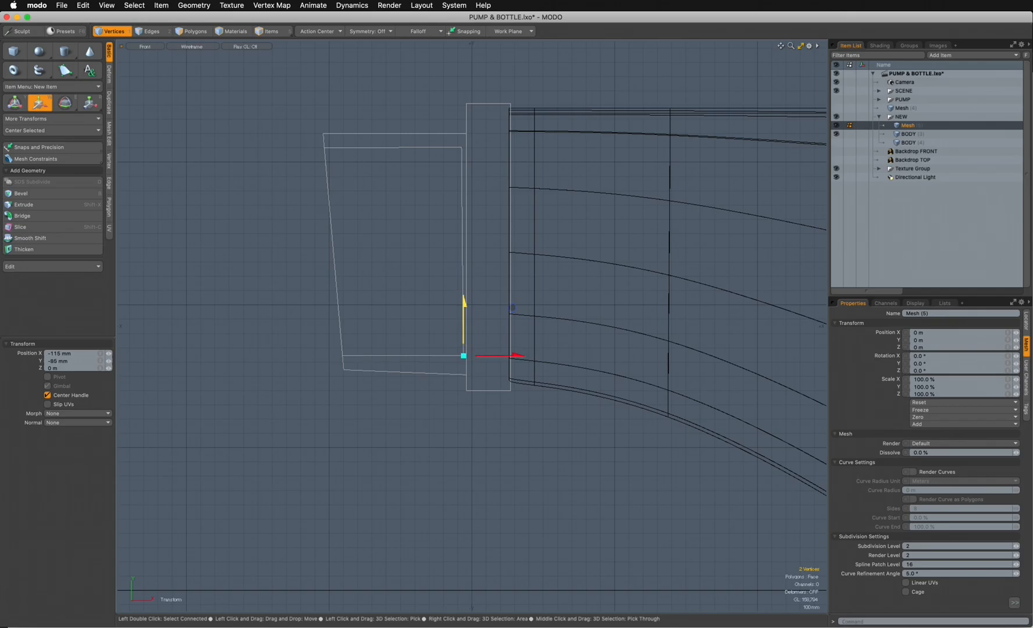
{"action": "key", "text": "space"}
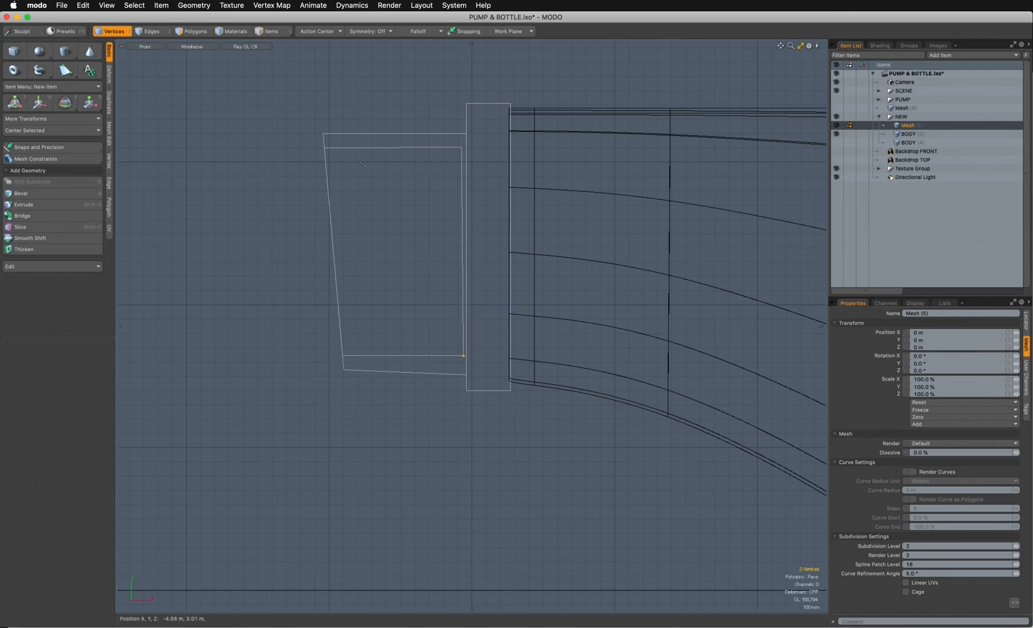
- Select all edges of the nozzle mesh and show them in the perspective view with Reflection shading
{"action": "left_click", "coordinate": [156, 31]}
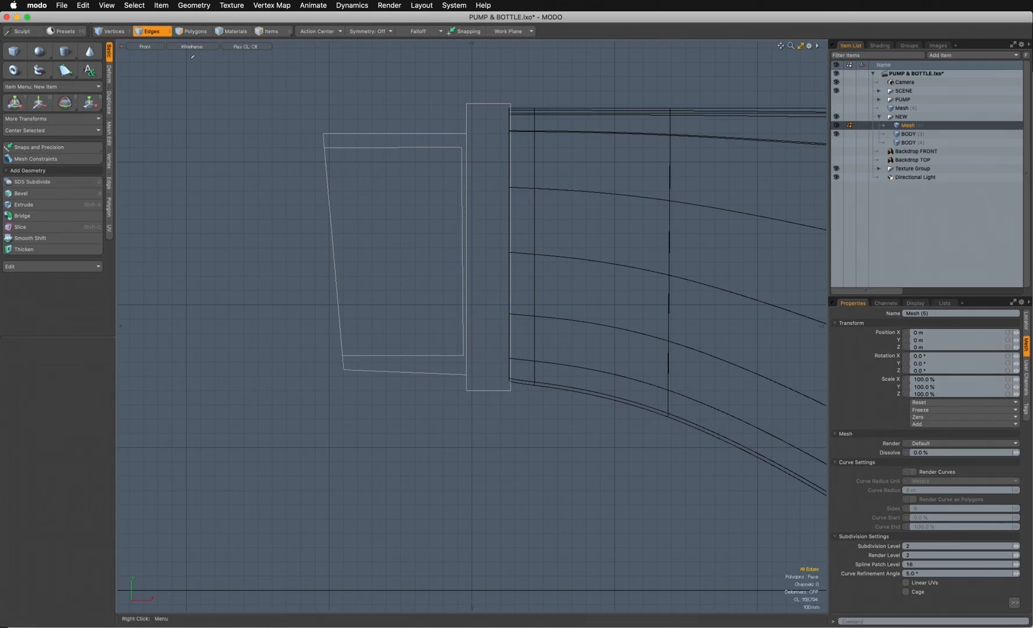
{"action": "right_click_drag", "start_coordinate": [251, 420], "coordinate": [716, 157]}
{"action": "key", "text": "ctrl+space"}
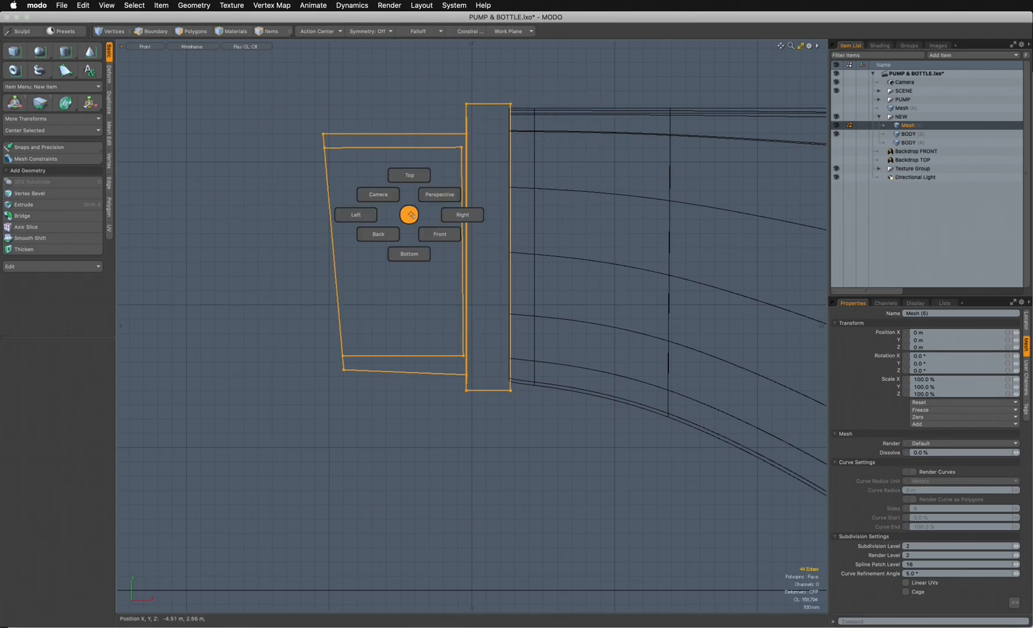
{"action": "left_click", "coordinate": [437, 195]}
{"action": "left_click", "coordinate": [193, 50]}
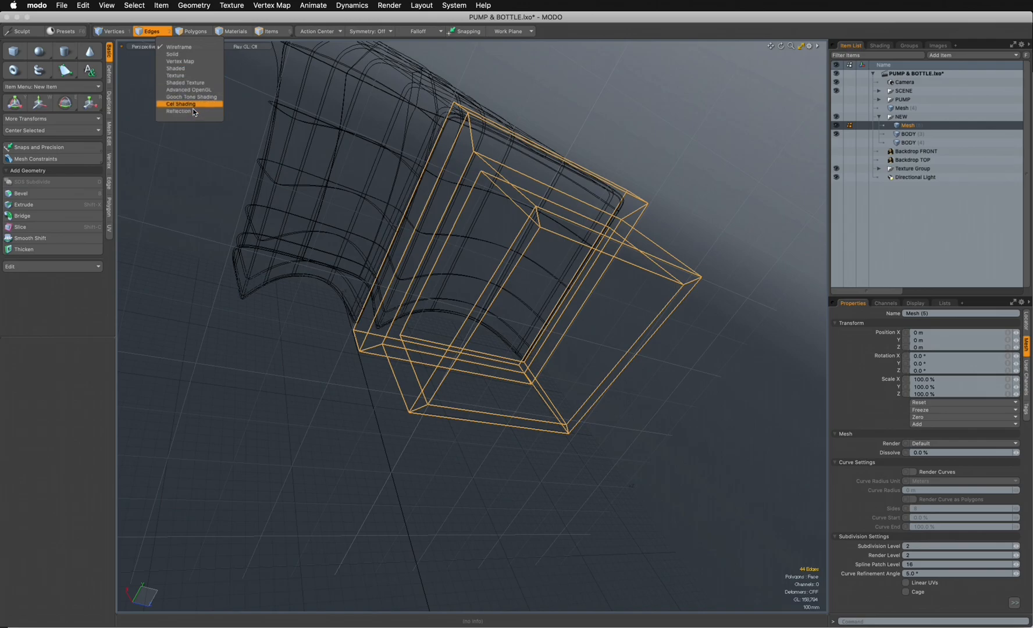
{"action": "left_click", "coordinate": [193, 108]}
{"action": "mouse_move", "coordinate": [378, 262]}
{"action": "left_mouse_down", "text": "alt"}
{"action": "mouse_move", "coordinate": [426, 239]}
{"action": "mouse_move", "coordinate": [414, 231]}
{"action": "mouse_move", "coordinate": [452, 200]}
{"action": "mouse_move", "coordinate": [461, 202]}
{"action": "mouse_move", "coordinate": [420, 202]}
{"action": "mouse_move", "coordinate": [505, 267]}
{"action": "left_mouse_up", "text": "alt"}
{"action": "left_click", "coordinate": [192, 46]}
{"action": "left_click", "coordinate": [186, 111]}
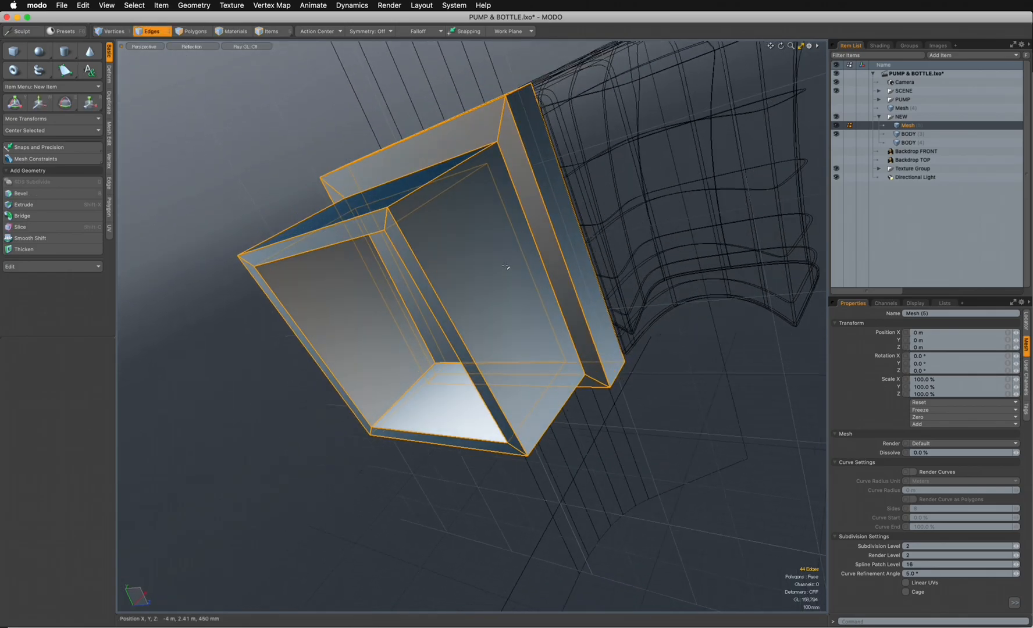
- Bevel the selected nozzle edges by 39 mm with round level 2
{"action": "key", "text": "b"}
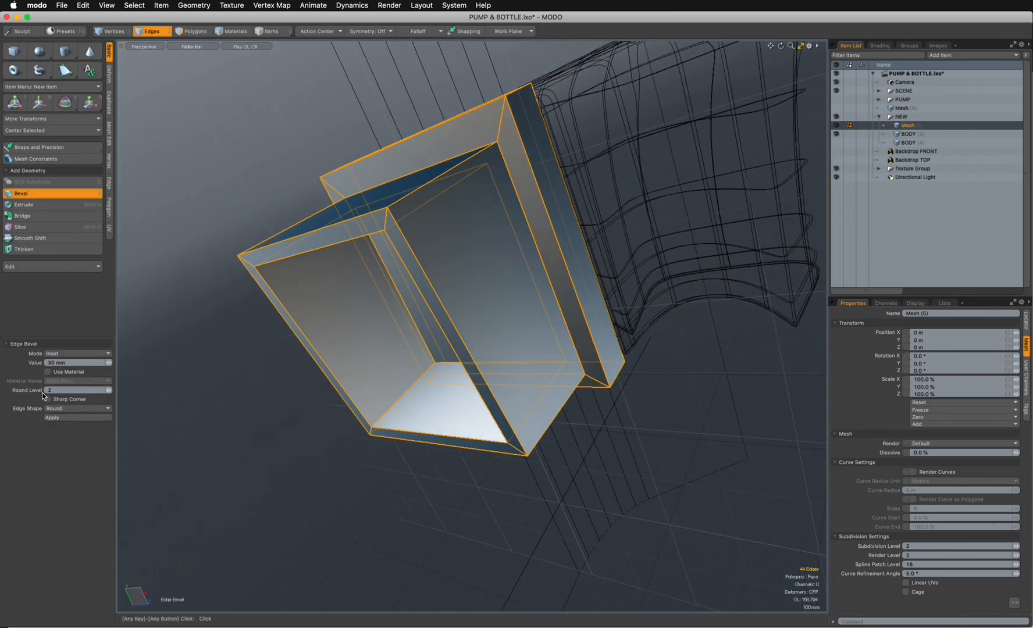
{"action": "mouse_move", "coordinate": [399, 328]}
{"action": "left_mouse_down"}
{"action": "mouse_move", "coordinate": [417, 313]}
{"action": "mouse_move", "coordinate": [416, 328]}
{"action": "left_mouse_up"}
{"action": "left_click_drag", "start_coordinate": [472, 236], "coordinate": [363, 413], "text": "alt"}
{"action": "left_click_drag", "start_coordinate": [476, 160], "coordinate": [444, 190], "text": "alt"}
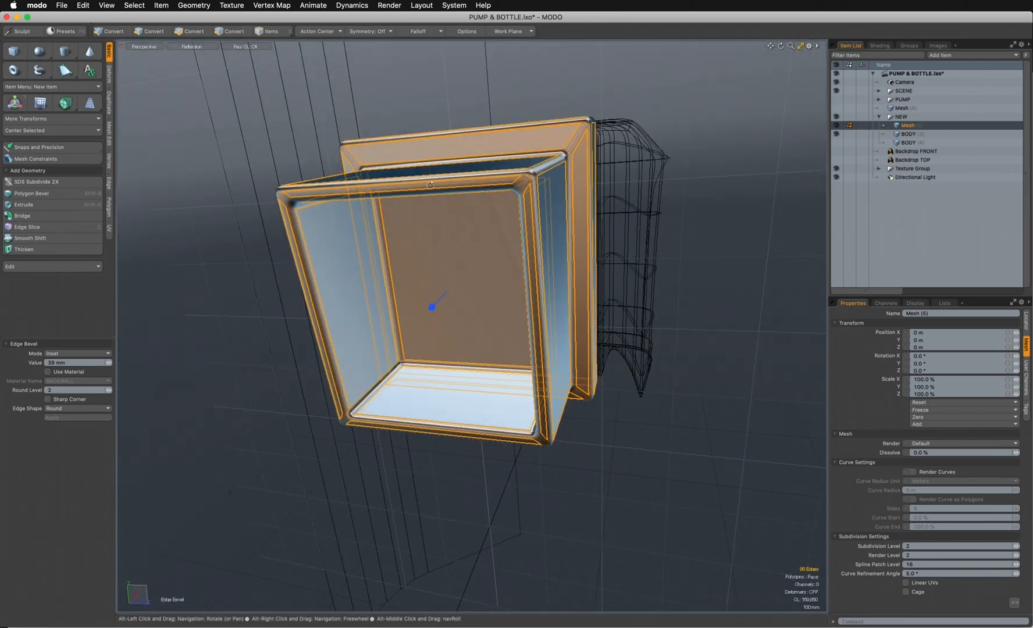
- Convert the nozzle mesh to subdivision surfaces and assign the CLAY material to its polygons
{"action": "key", "text": "space"}
{"action": "left_click", "coordinate": [194, 30]}
{"action": "left_click_drag", "start_coordinate": [477, 273], "coordinate": [461, 322], "text": "alt"}
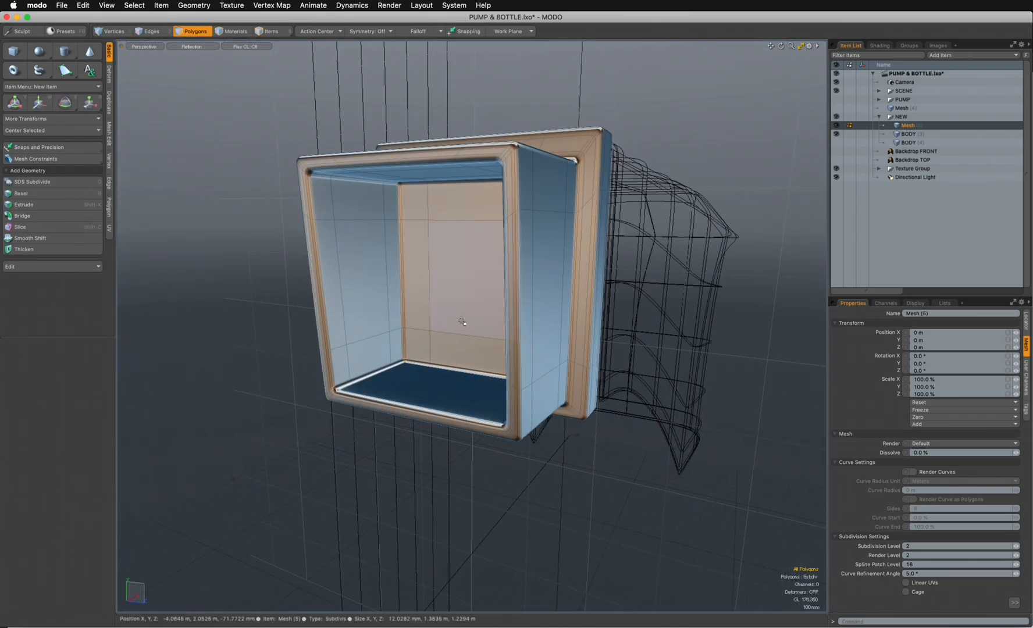
{"action": "key", "text": "m"}
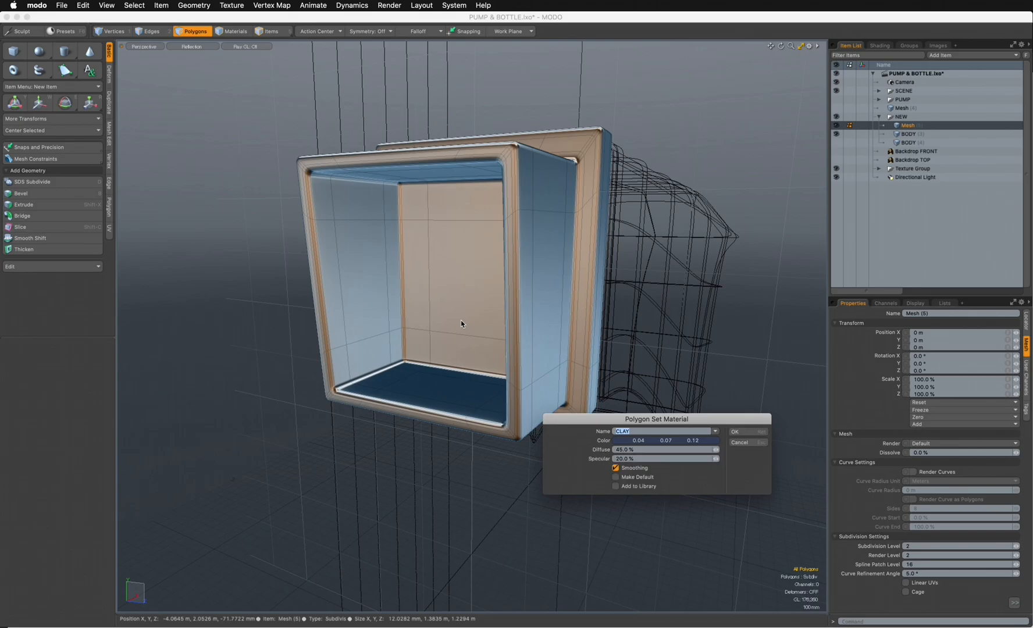
{"action": "left_click", "coordinate": [749, 432]}
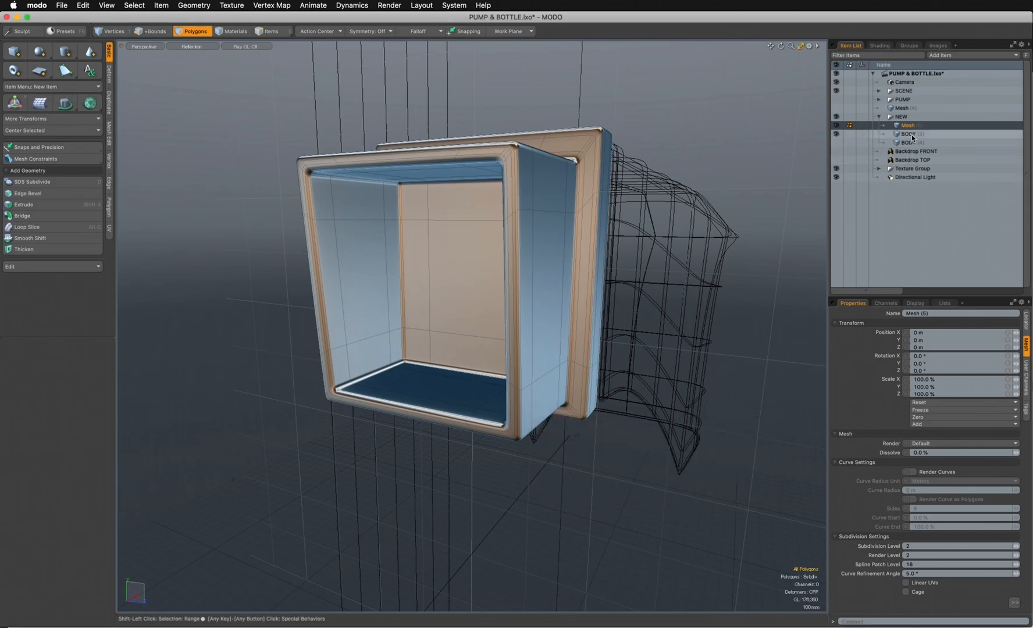
- Select the visible BODY mesh as well and move the nozzle's polygons 20 mm in X towards the body in the front view
{"action": "left_click", "coordinate": [910, 135], "text": "shift"}
{"action": "mouse_move", "coordinate": [651, 276]}
{"action": "left_mouse_down", "text": "alt"}
{"action": "mouse_move", "coordinate": [494, 321]}
{"action": "mouse_move", "coordinate": [532, 359]}
{"action": "left_mouse_up", "text": "alt"}
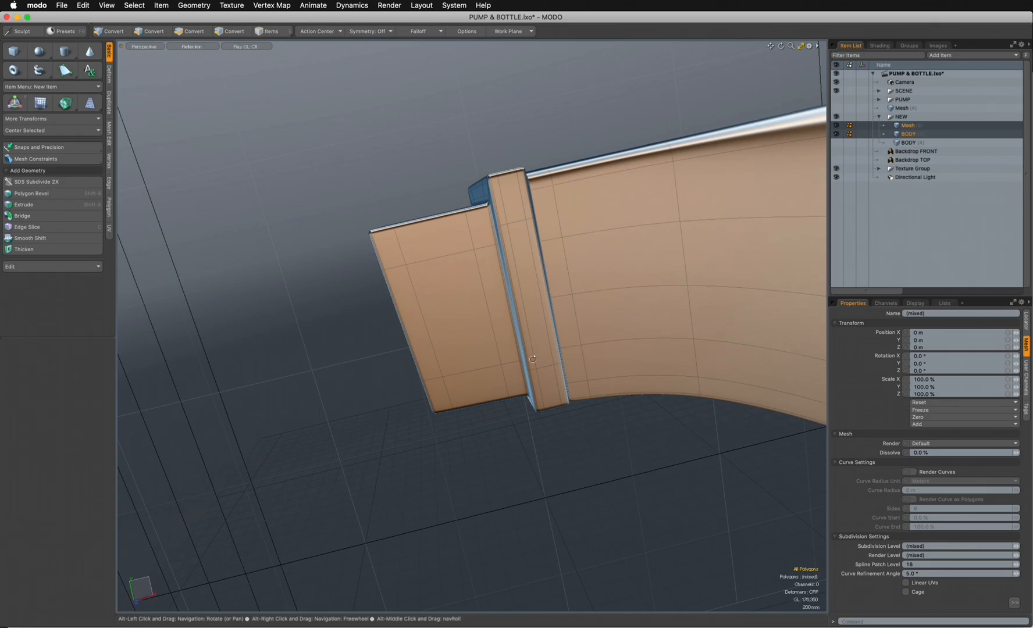
{"action": "key", "text": "ctrl+space"}
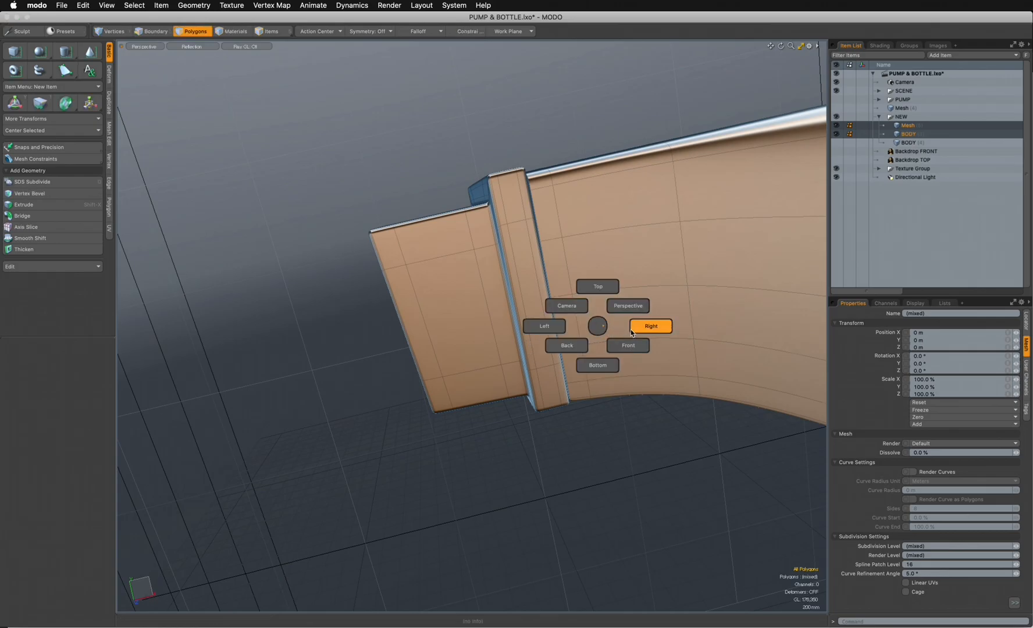
{"action": "left_click", "coordinate": [633, 345]}
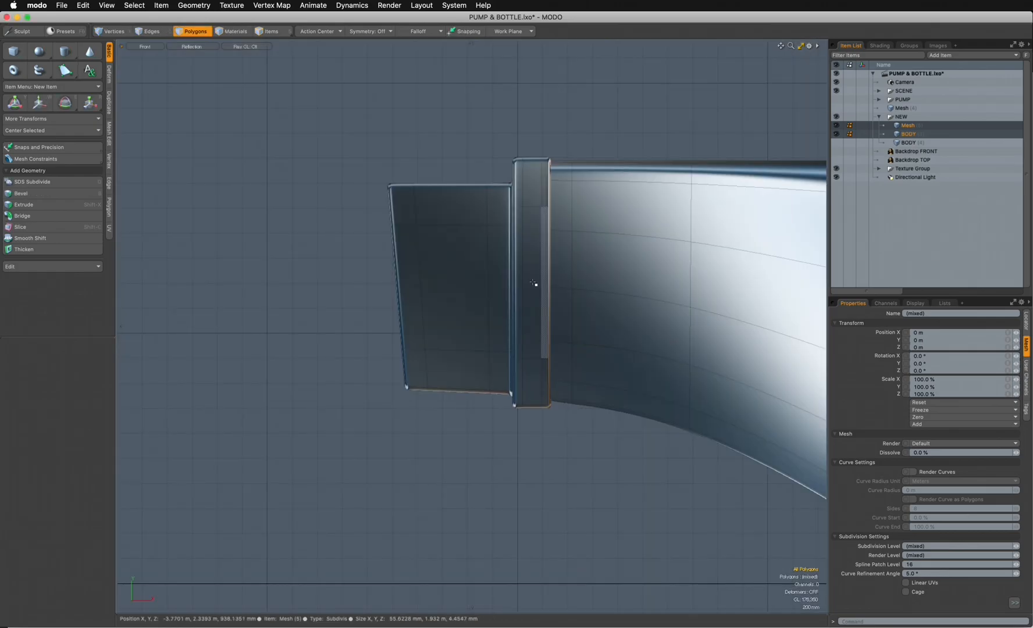
{"action": "double_click", "coordinate": [536, 283]}
{"action": "key", "text": "w"}
{"action": "left_click_drag", "start_coordinate": [525, 281], "coordinate": [528, 282]}
- Try to scale the nozzle in the perspective view, undo the change and clear the selection
{"action": "key", "text": "ctrl+space"}
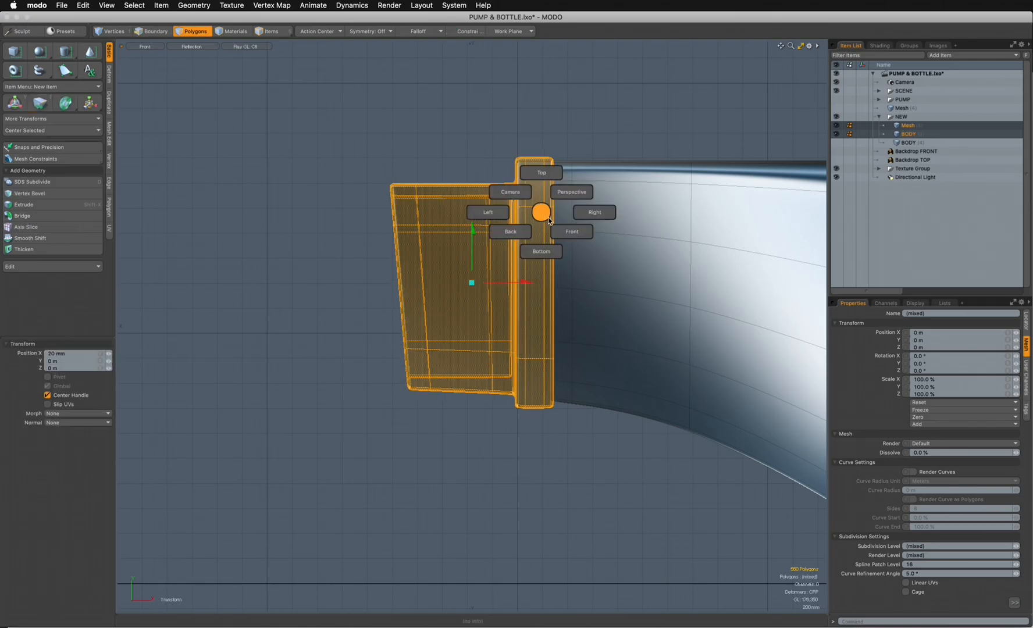
{"action": "left_click", "coordinate": [561, 190]}
{"action": "left_click_drag", "start_coordinate": [561, 192], "coordinate": [484, 333], "text": "alt"}
{"action": "key", "text": "r"}
{"action": "left_click_drag", "start_coordinate": [559, 332], "coordinate": [504, 376], "text": "alt"}
{"action": "key", "text": "super+z"}
{"action": "key", "text": "q"}
{"action": "left_click", "coordinate": [615, 457]}
{"action": "left_click_drag", "start_coordinate": [618, 460], "coordinate": [554, 414], "text": "alt"}
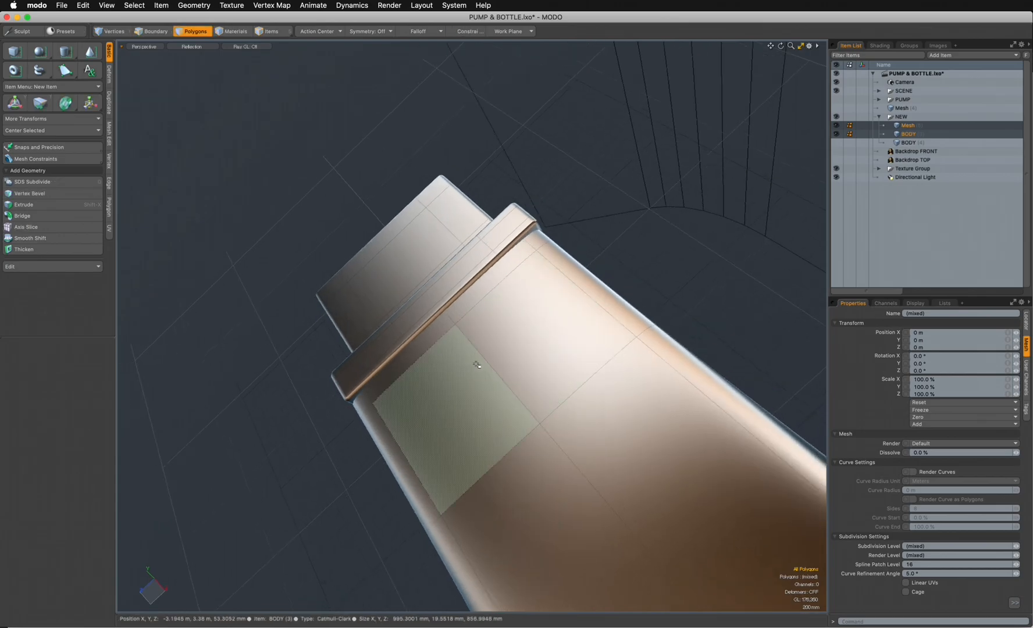
- Select the nozzle's connected polygons in the top view and scale them to 101.5 % in Z
{"action": "key", "text": "ctrl+space"}
{"action": "left_click", "coordinate": [458, 252]}
{"action": "double_click", "coordinate": [487, 294]}
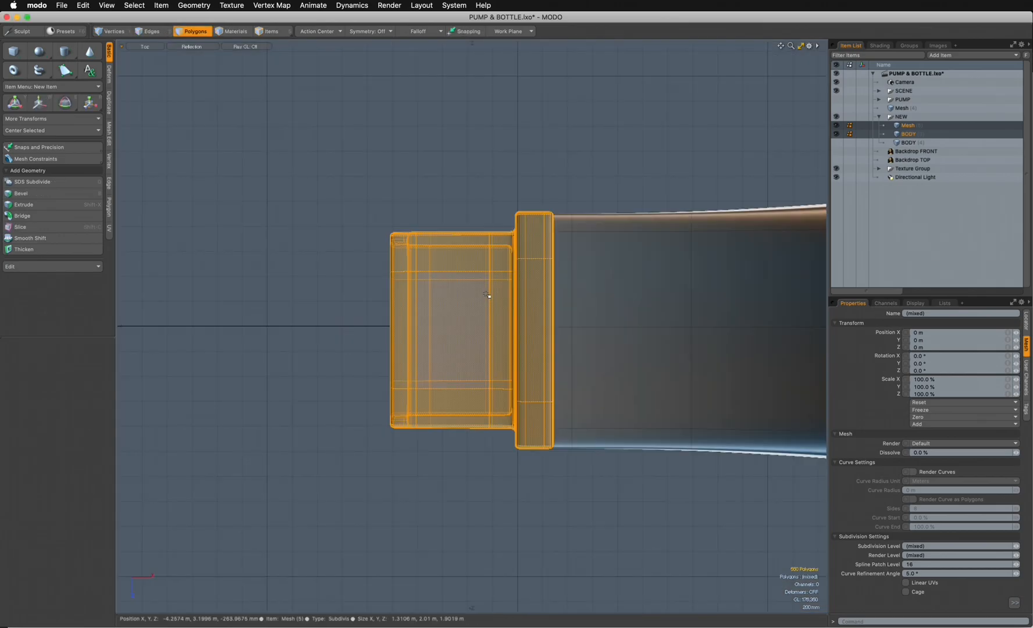
{"action": "left_click_drag", "start_coordinate": [507, 308], "coordinate": [534, 312], "text": "ctrl+alt"}
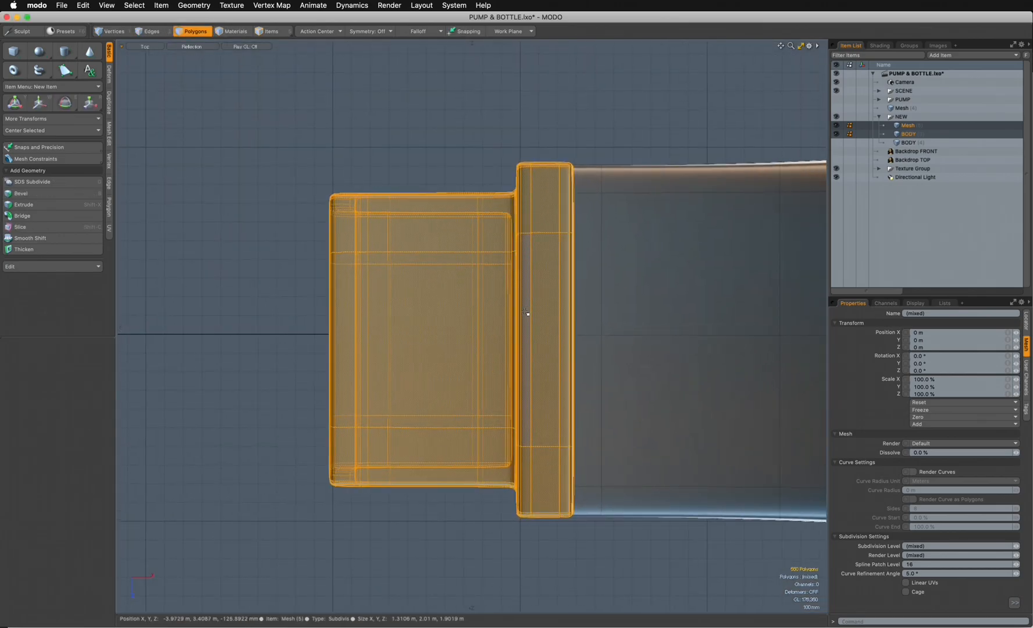
{"action": "key", "text": "w"}
{"action": "left_click_drag", "start_coordinate": [500, 387], "coordinate": [453, 402]}
{"action": "key", "text": "r"}
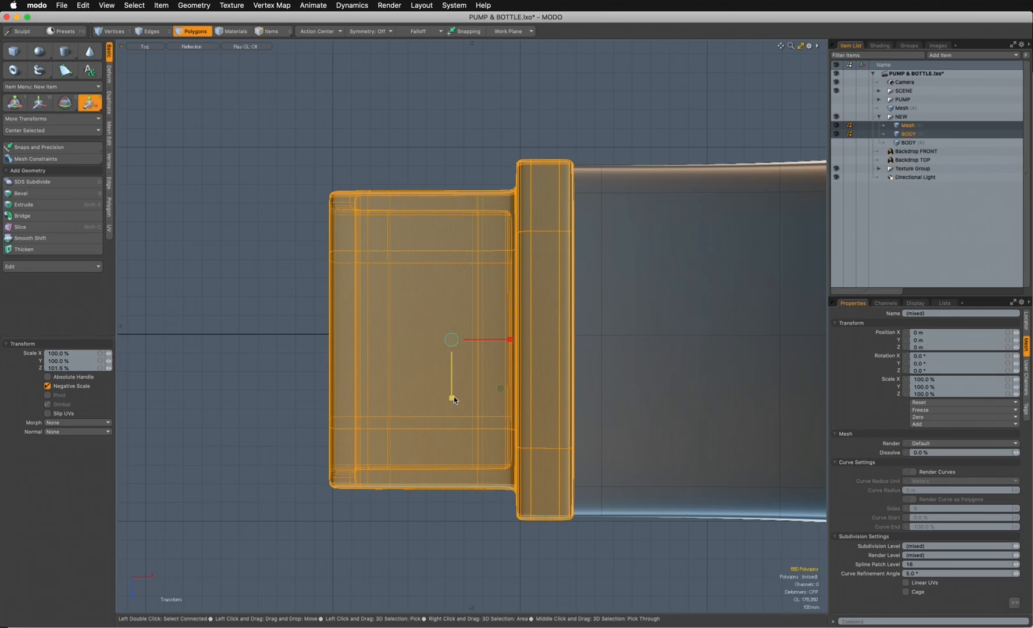
{"action": "key", "text": "space"}
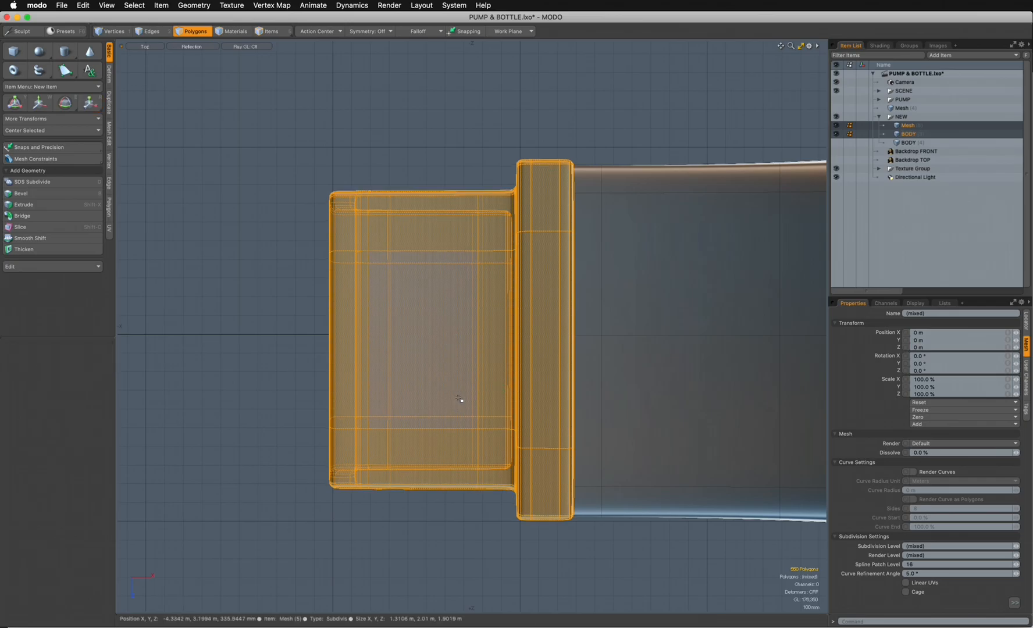
- Return to the perspective view, clear the polygon selection and save the scene
{"action": "key", "text": "ctrl+space"}
{"action": "left_click", "coordinate": [550, 288]}
{"action": "left_click_drag", "start_coordinate": [549, 312], "coordinate": [634, 314], "text": "alt"}
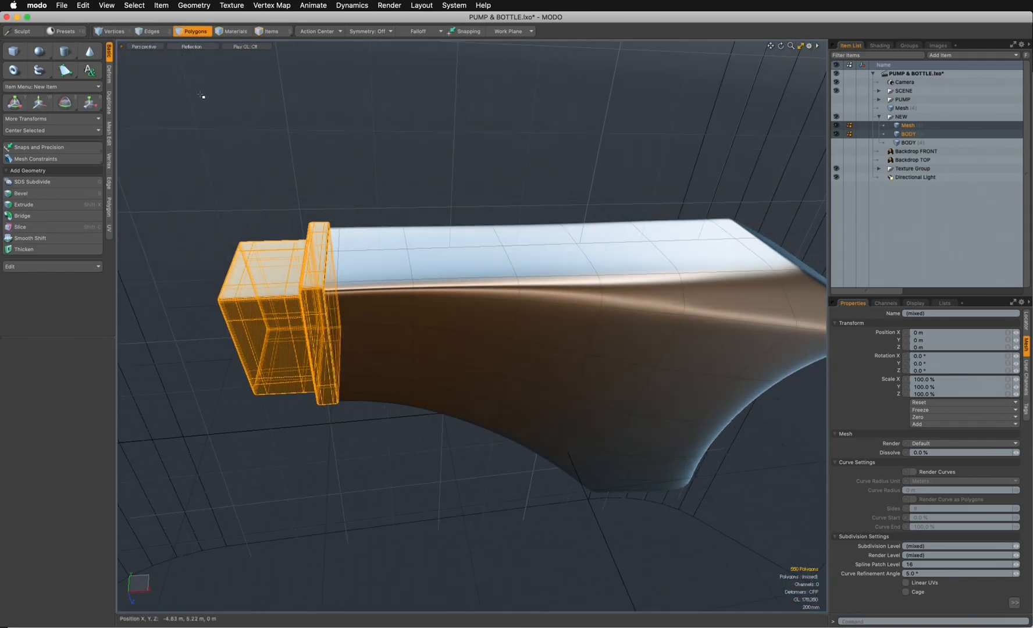
{"action": "left_click", "coordinate": [344, 166]}
{"action": "left_click_drag", "start_coordinate": [576, 361], "coordinate": [766, 318], "text": "alt"}
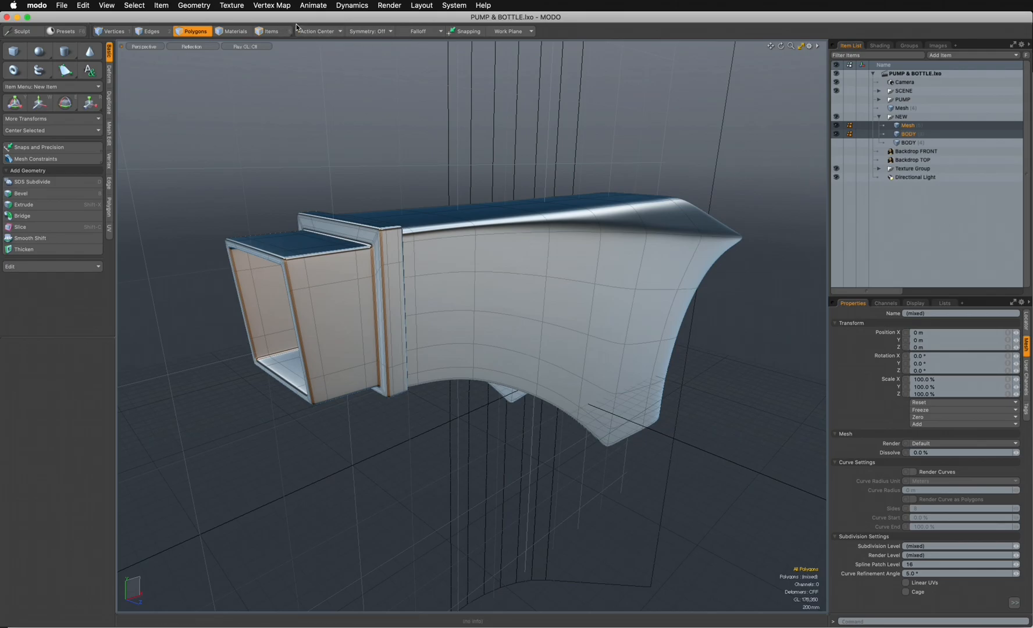
- Open the render preview and enlarge its window over the viewport
{"action": "left_click", "coordinate": [389, 6]}
{"action": "left_click", "coordinate": [408, 93]}
{"action": "left_click", "coordinate": [389, 6]}
{"action": "left_click", "coordinate": [417, 92]}
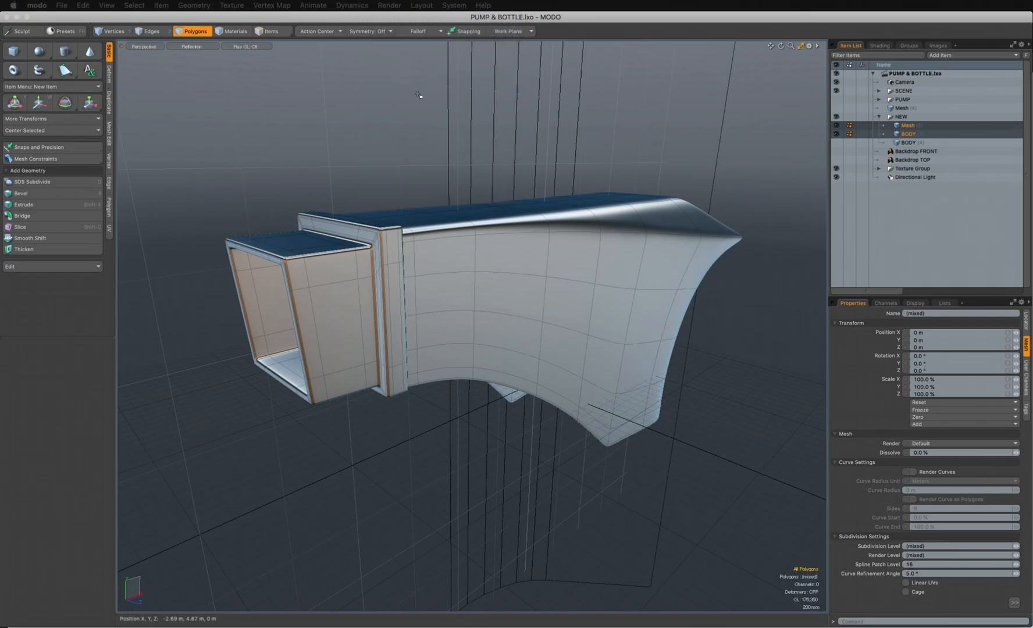
{"action": "left_click_drag", "start_coordinate": [663, 136], "coordinate": [846, 71]}
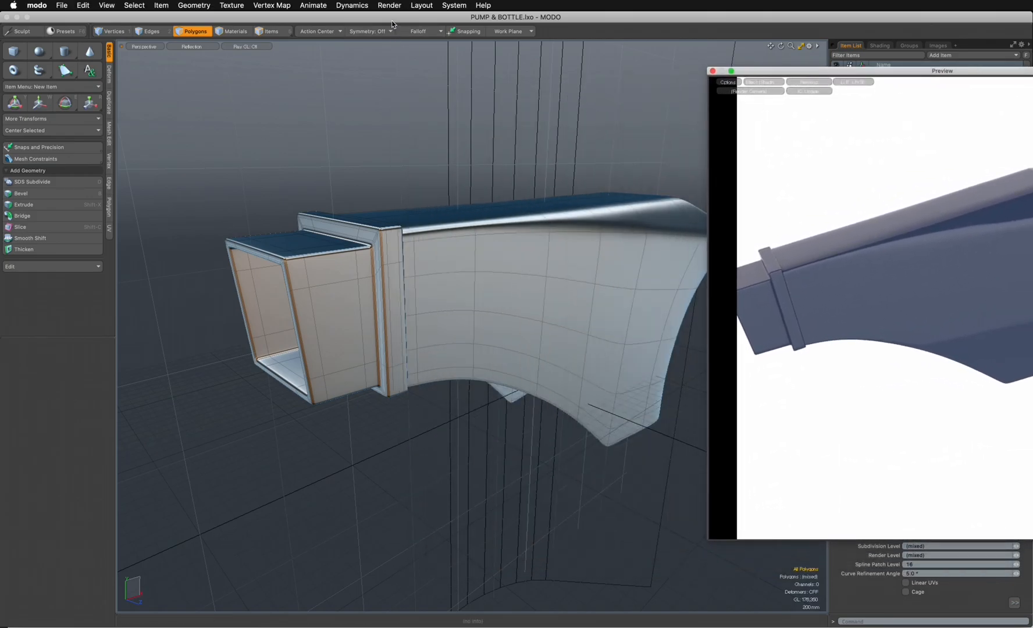
{"action": "left_click_drag", "start_coordinate": [907, 74], "coordinate": [369, 95]}
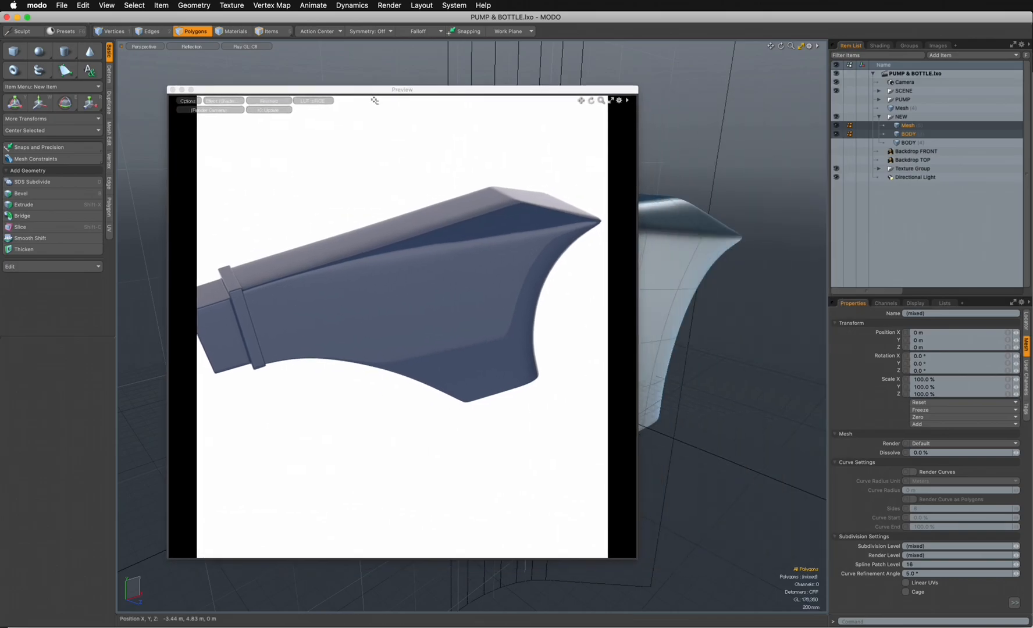
{"action": "left_click_drag", "start_coordinate": [633, 555], "coordinate": [822, 568]}
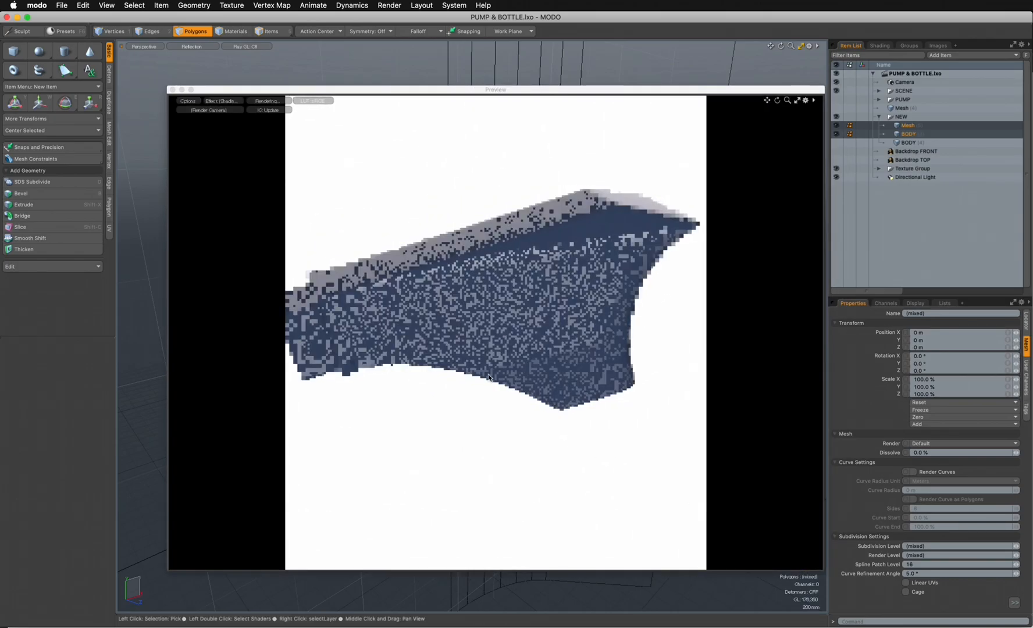
- Examine the rendered nozzle and body from several angles and close the preview
{"action": "left_click_drag", "start_coordinate": [495, 362], "coordinate": [586, 333], "text": "alt"}
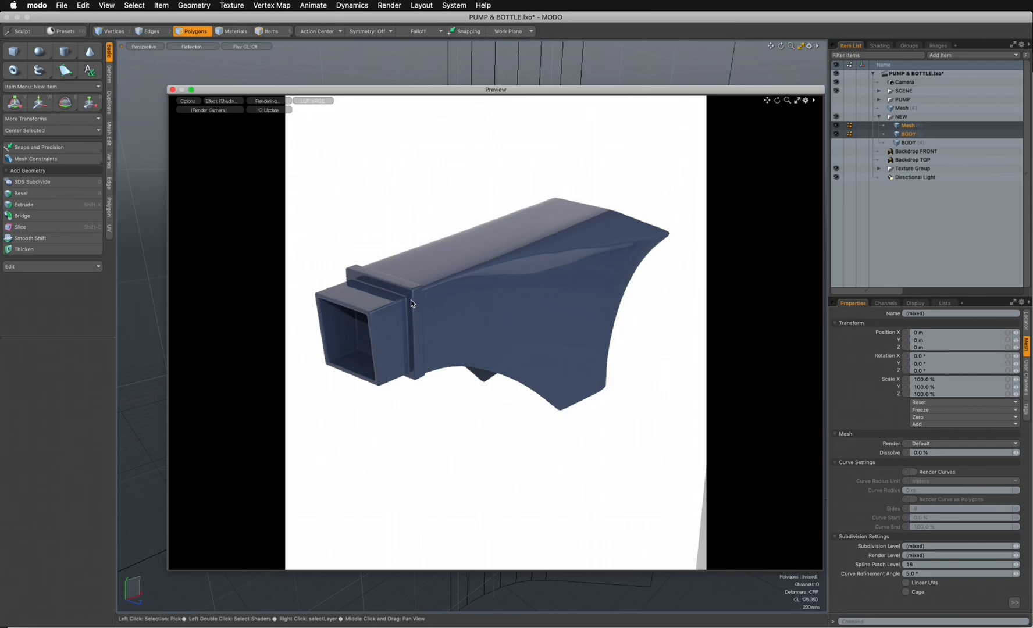
{"action": "left_click_drag", "start_coordinate": [594, 384], "coordinate": [484, 422], "text": "alt"}
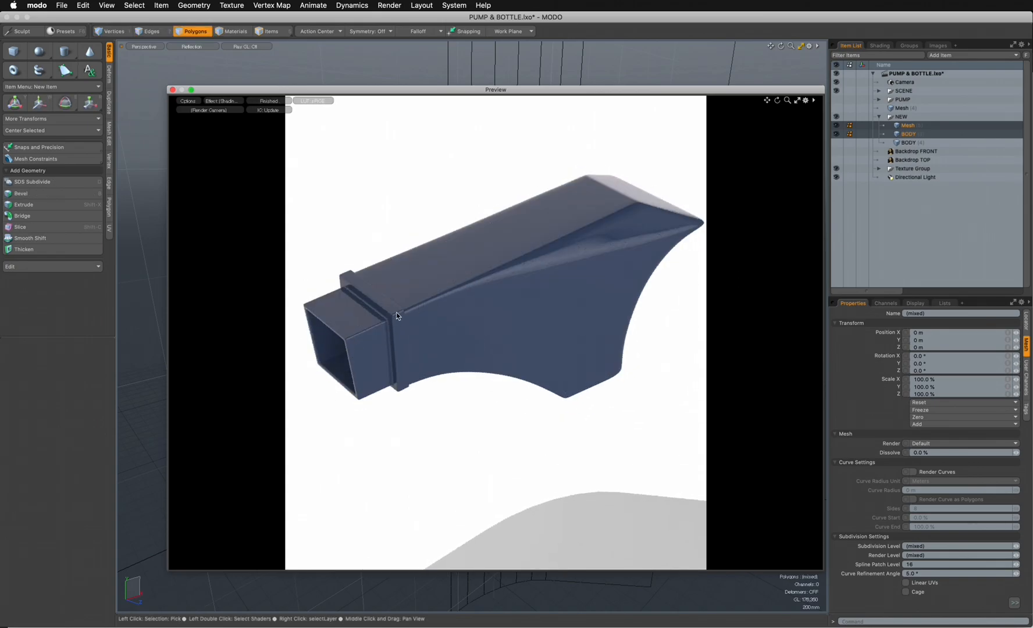
{"action": "left_click", "coordinate": [173, 90]}
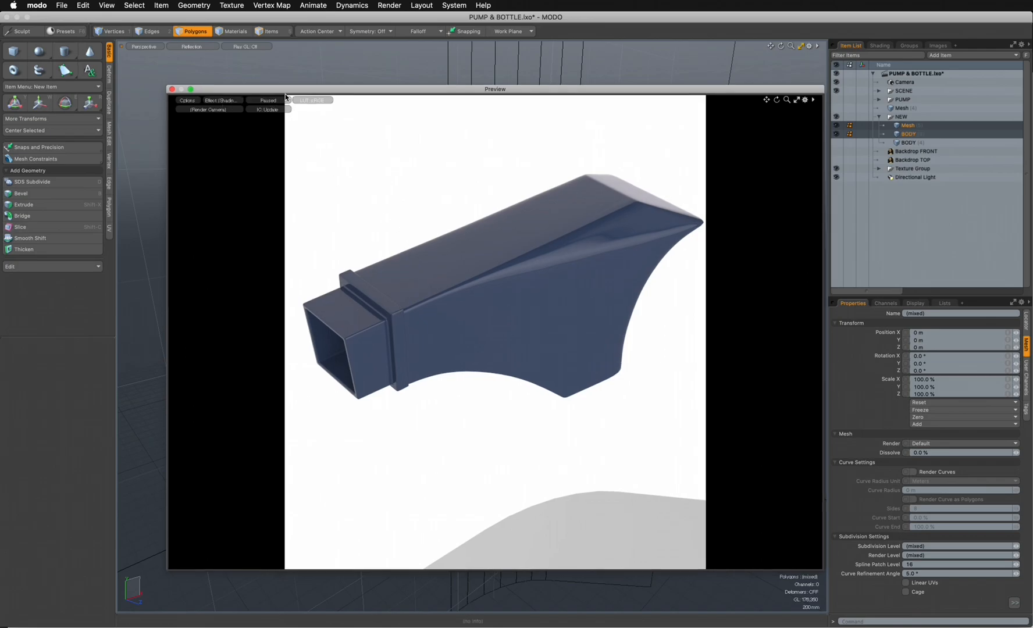
- Compare the wireframe nozzle and body with Backdrop FRONT and Backdrop TOP in their matching views, and hide both backdrops
{"action": "key", "text": "ctrl+space"}
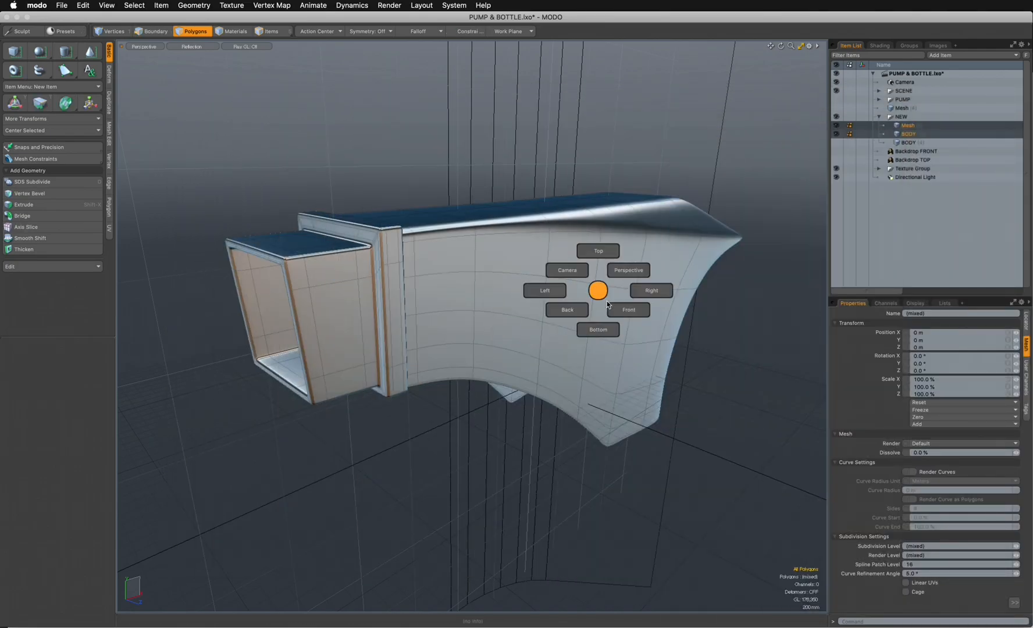
{"action": "left_click", "coordinate": [627, 309]}
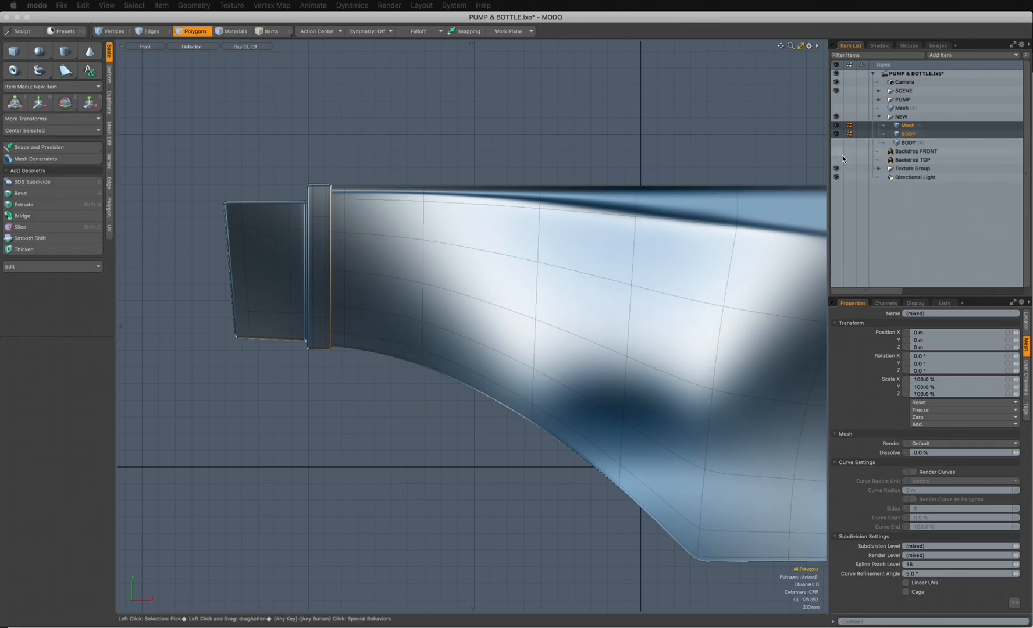
{"action": "left_click", "coordinate": [836, 151]}
{"action": "left_click", "coordinate": [184, 48]}
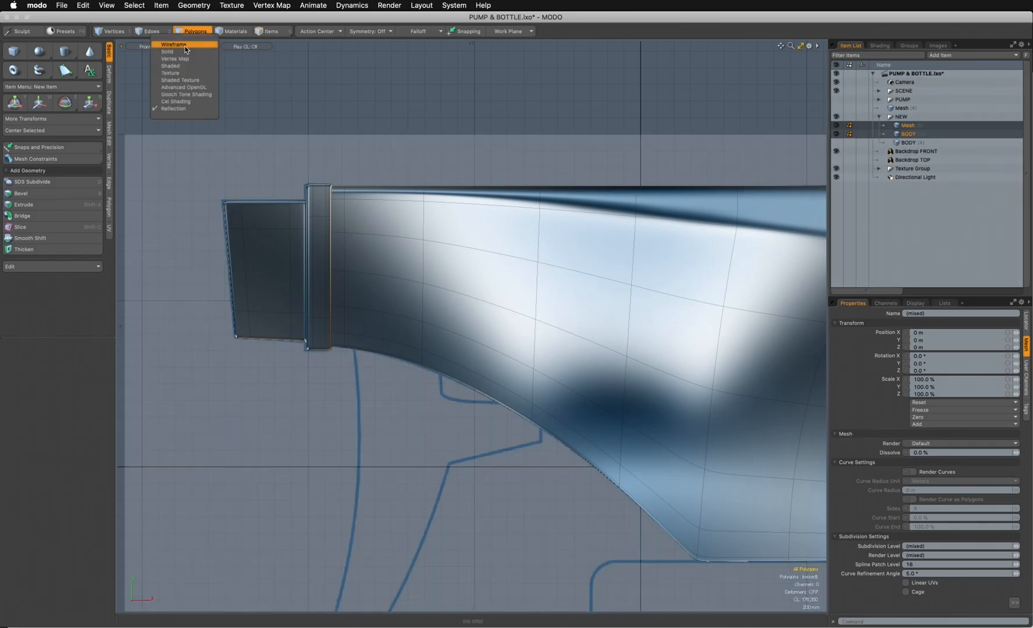
{"action": "left_click", "coordinate": [186, 47]}
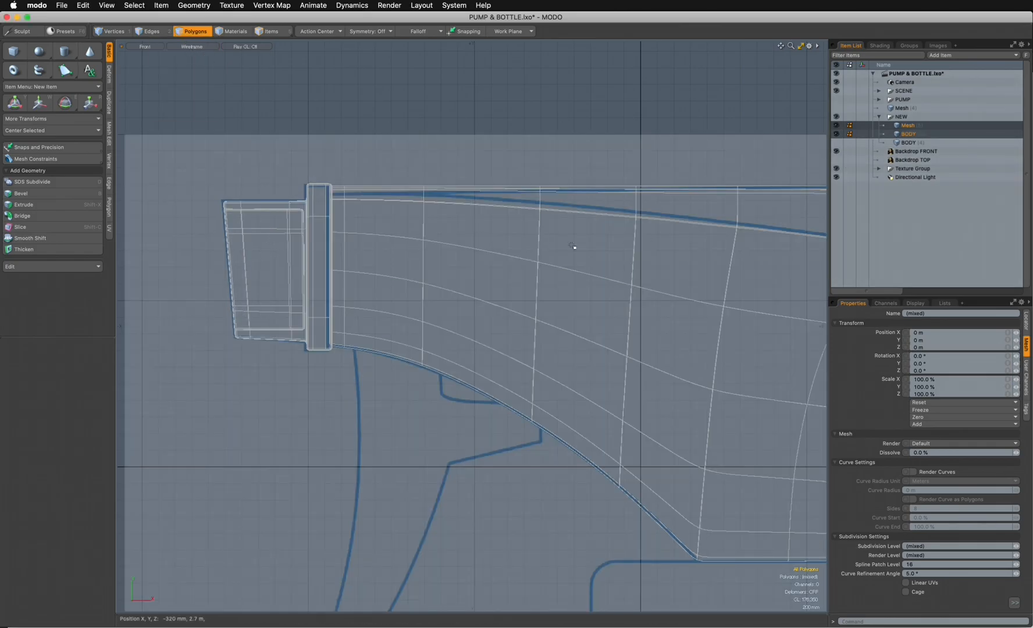
{"action": "key", "text": "ctrl+space"}
{"action": "left_click", "coordinate": [471, 178]}
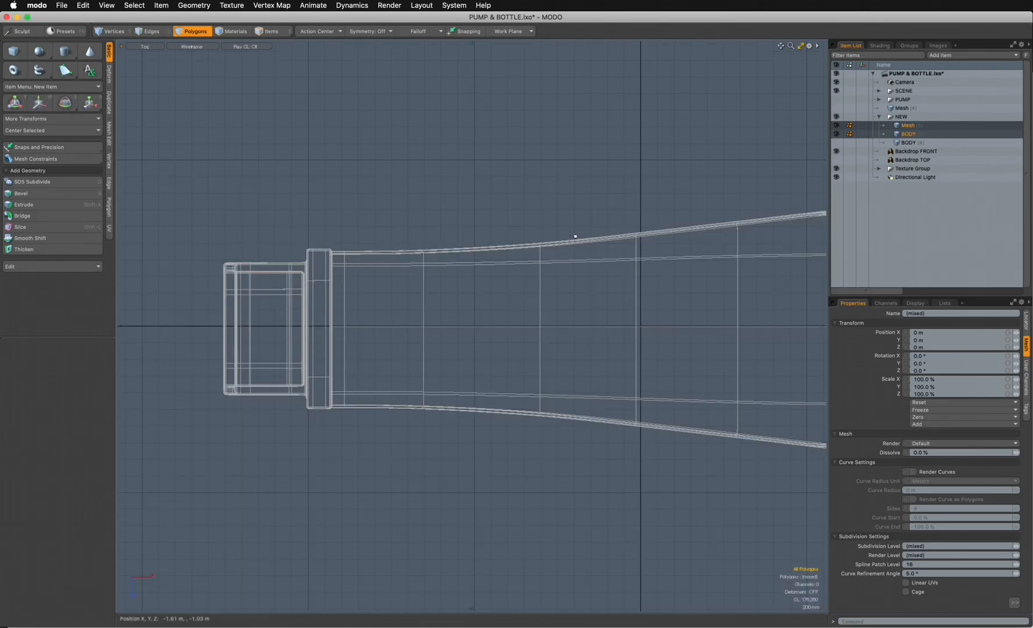
{"action": "left_click", "coordinate": [837, 160]}
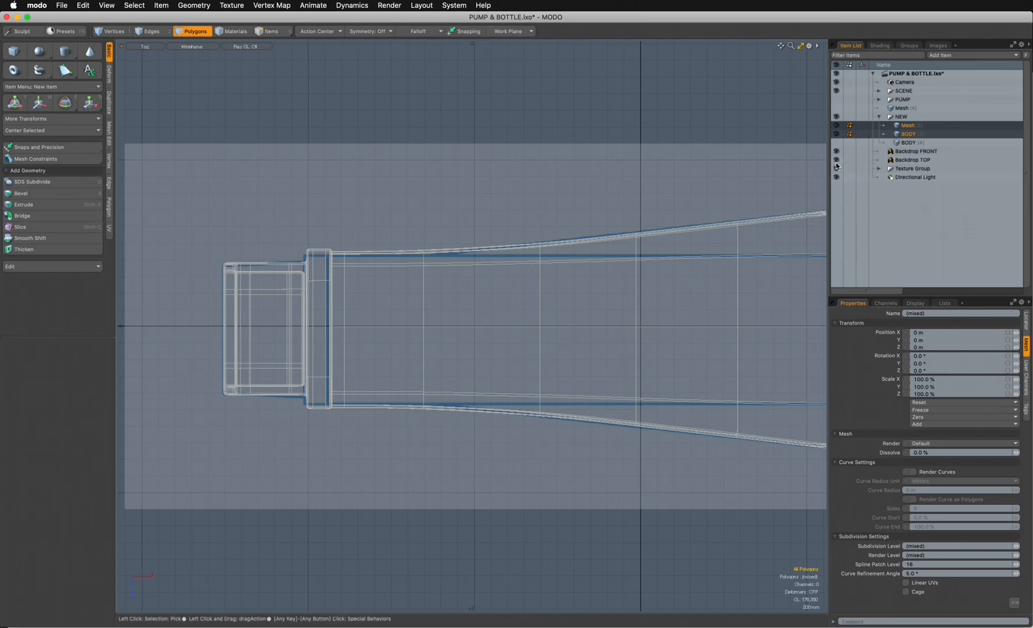
{"action": "left_click", "coordinate": [836, 160]}
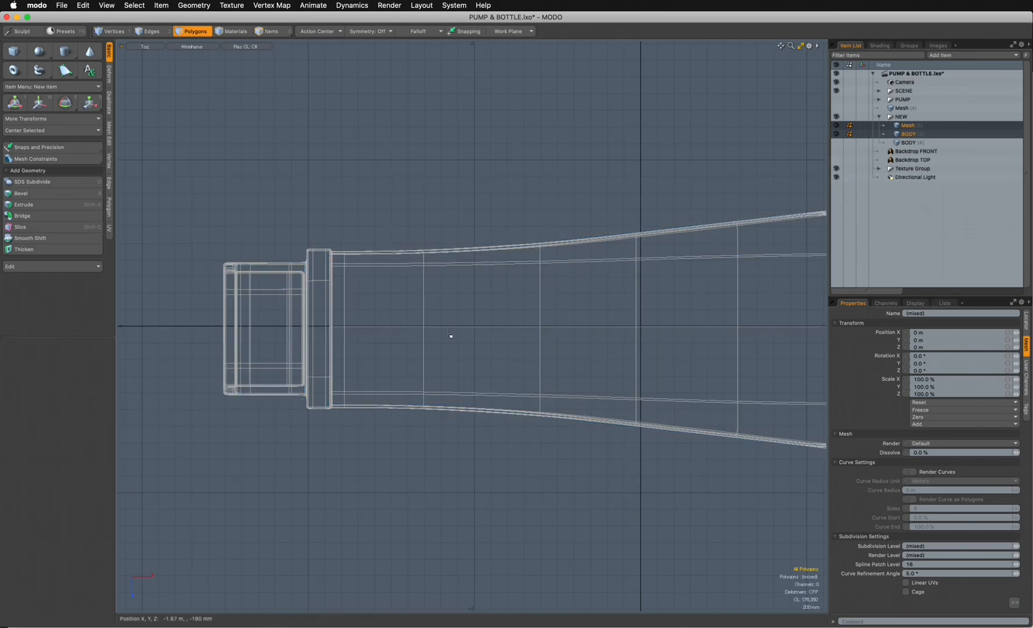
- Return to the perspective view and switch the viewport back to Reflection shading
{"action": "key", "text": "ctrl+space"}
{"action": "left_click", "coordinate": [478, 292]}
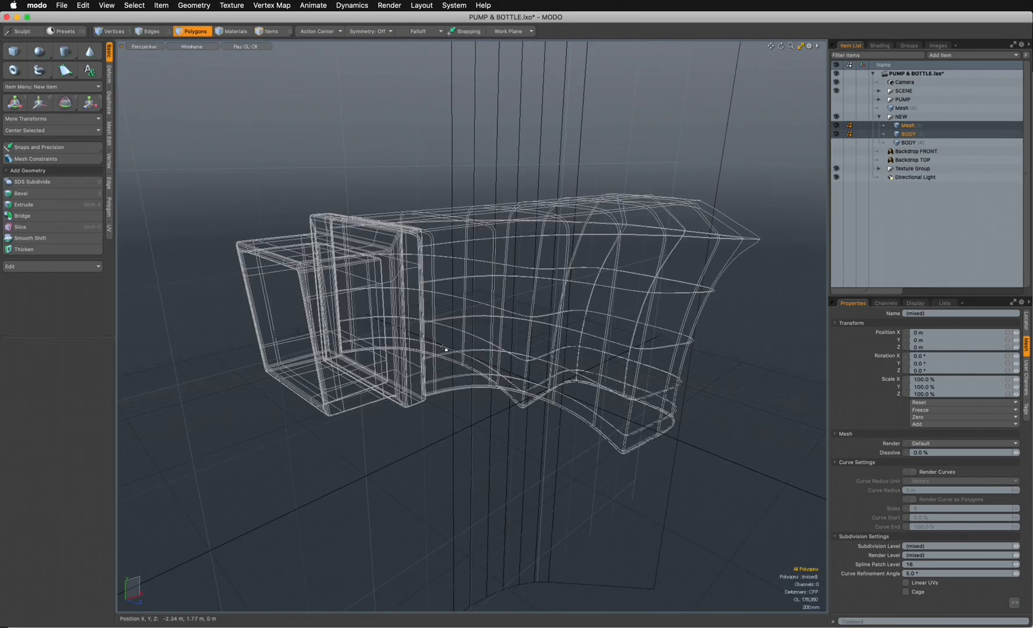
{"action": "left_click", "coordinate": [192, 46]}
{"action": "left_click", "coordinate": [177, 104]}
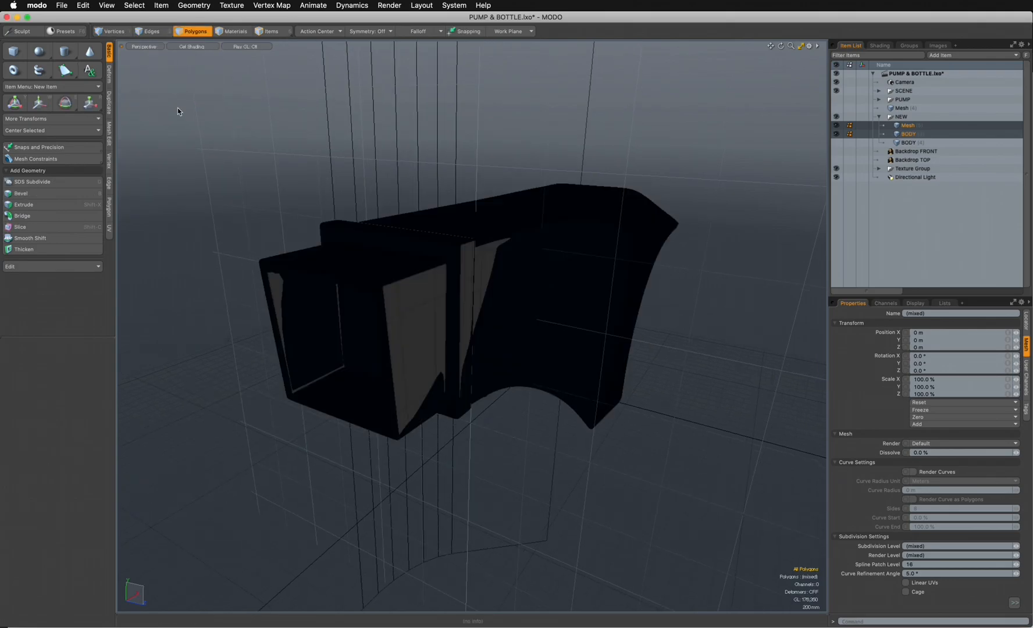
{"action": "left_click", "coordinate": [185, 46]}
{"action": "left_click", "coordinate": [187, 108]}
- Rename the nozzle mesh as SPRAY and hide the visible BODY mesh
{"action": "left_click", "coordinate": [910, 126]}
{"action": "left_click", "coordinate": [914, 128]}
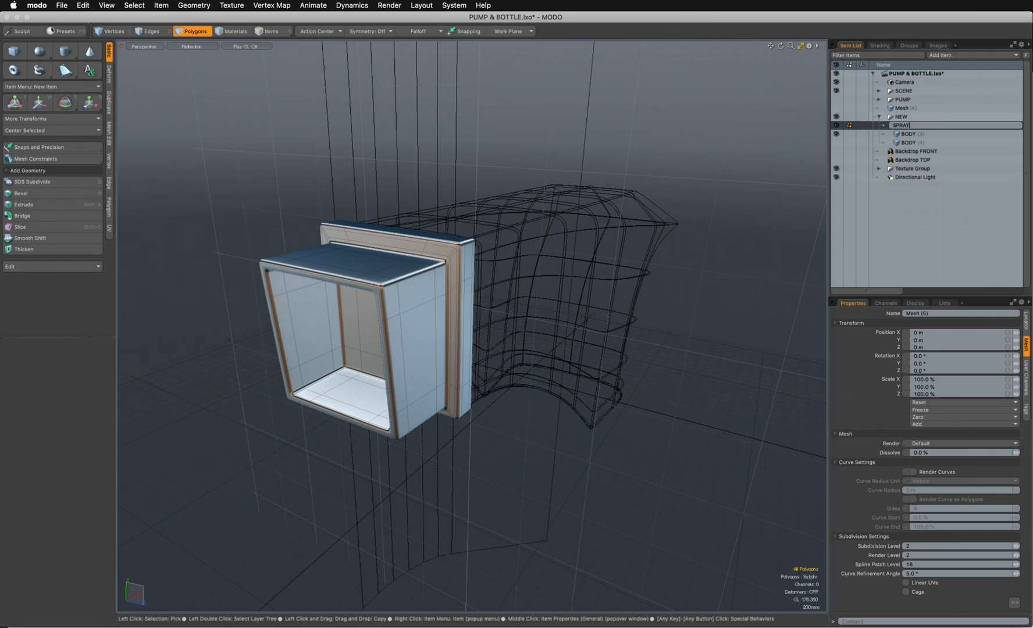
{"action": "key", "text": "Return"}
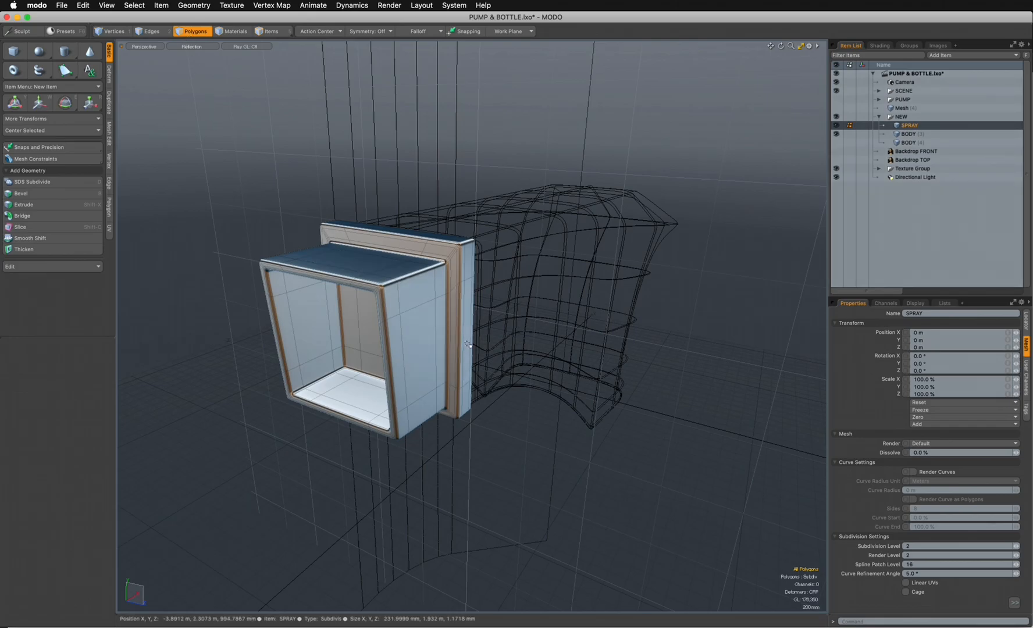
{"action": "left_click", "coordinate": [837, 134]}
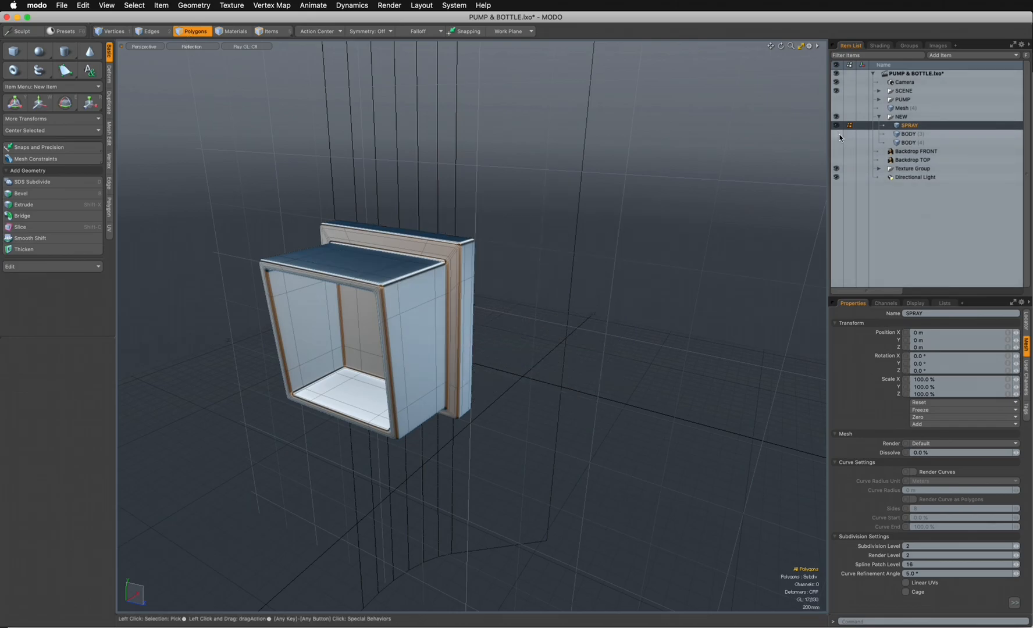
- Add a new mesh and draw a flat 10-sided X-axis cylinder centred in the nozzle opening in the left view, radii about 710 by 735 mm
{"action": "key", "text": "ctrl+space"}
{"action": "left_click", "coordinate": [562, 295]}
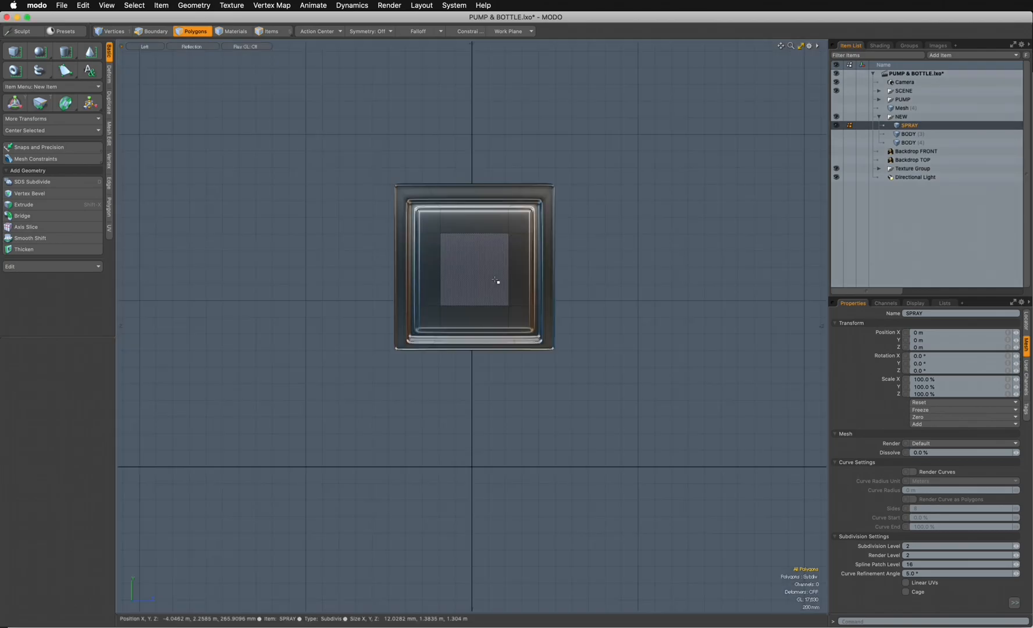
{"action": "left_click_drag", "start_coordinate": [503, 280], "coordinate": [551, 273], "text": "ctrl+alt"}
{"action": "left_click_drag", "start_coordinate": [551, 274], "coordinate": [594, 310], "text": "alt+shift"}
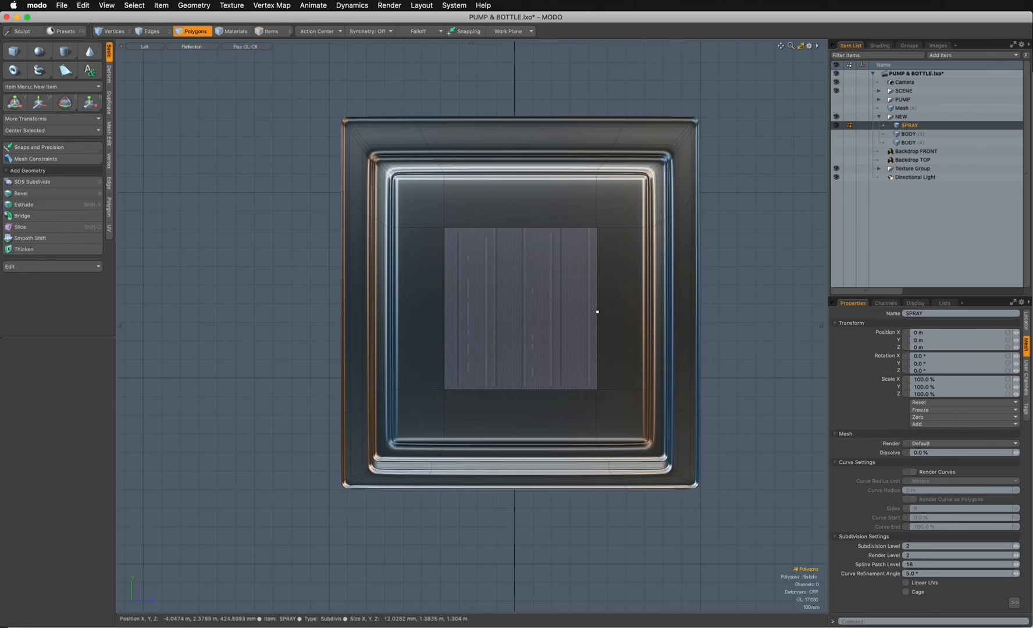
{"action": "key", "text": "n"}
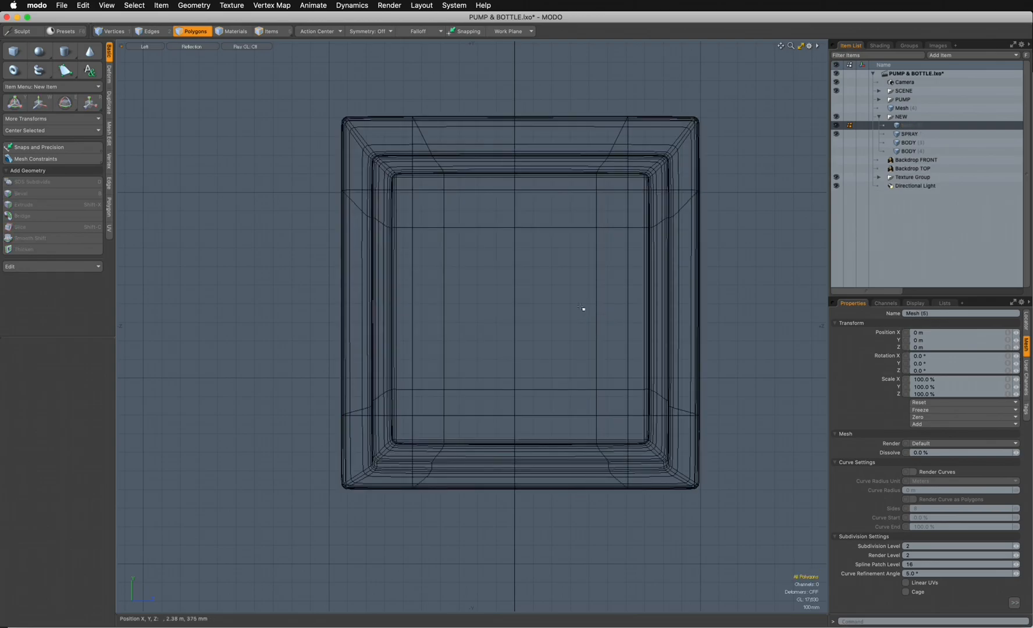
{"action": "left_click", "coordinate": [64, 55]}
{"action": "left_click_drag", "start_coordinate": [515, 307], "coordinate": [647, 438]}
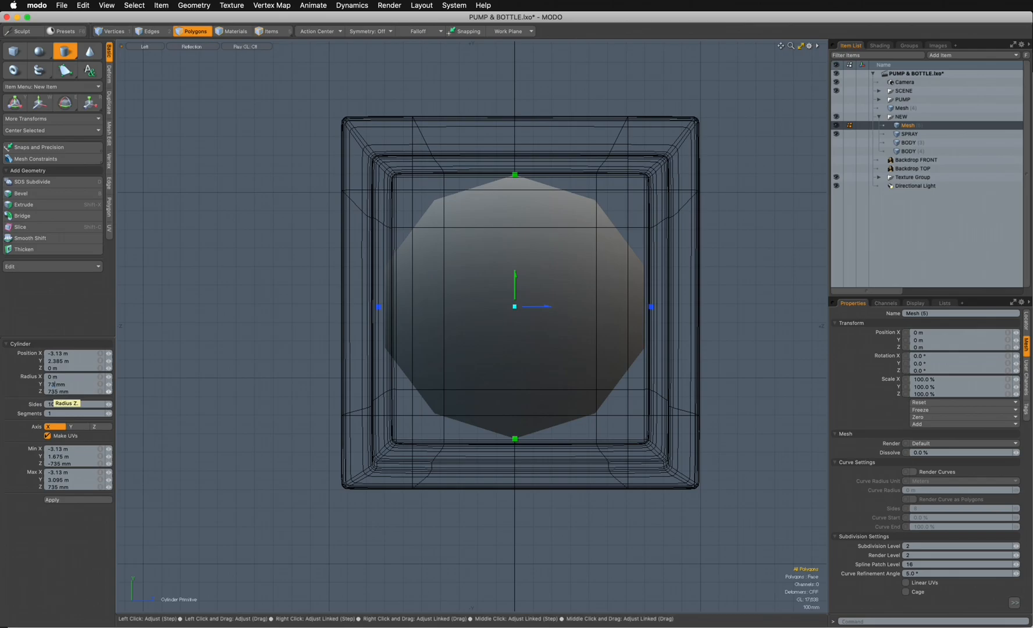
- Set the cylinder's Y radius to 735 mm and reshape it in the front view to an X radius of about 205 mm inside the nozzle opening
{"action": "key", "text": "Tab"}
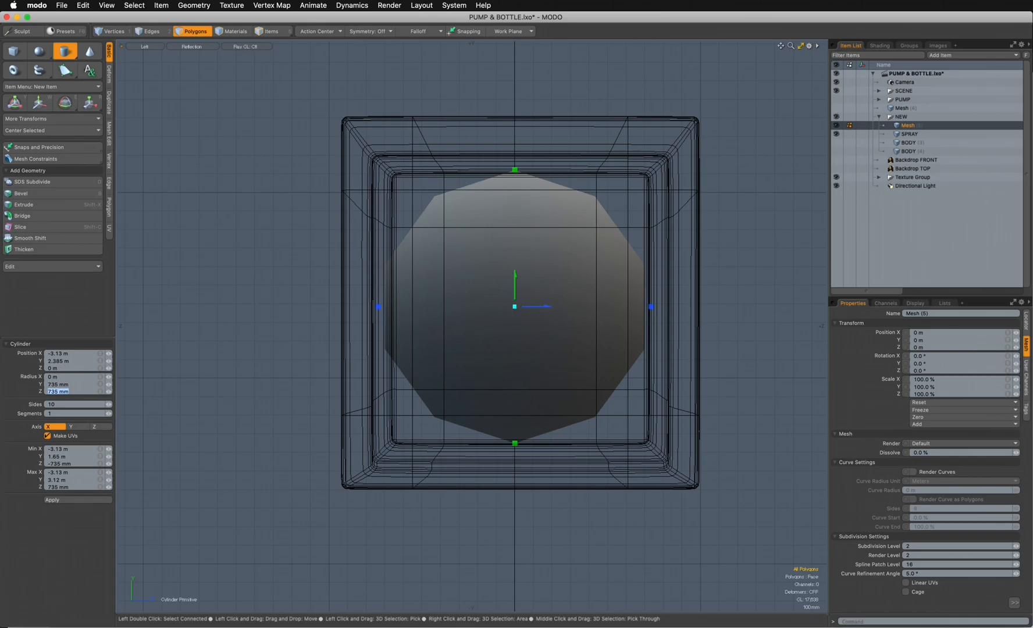
{"action": "key", "text": "ctrl+space"}
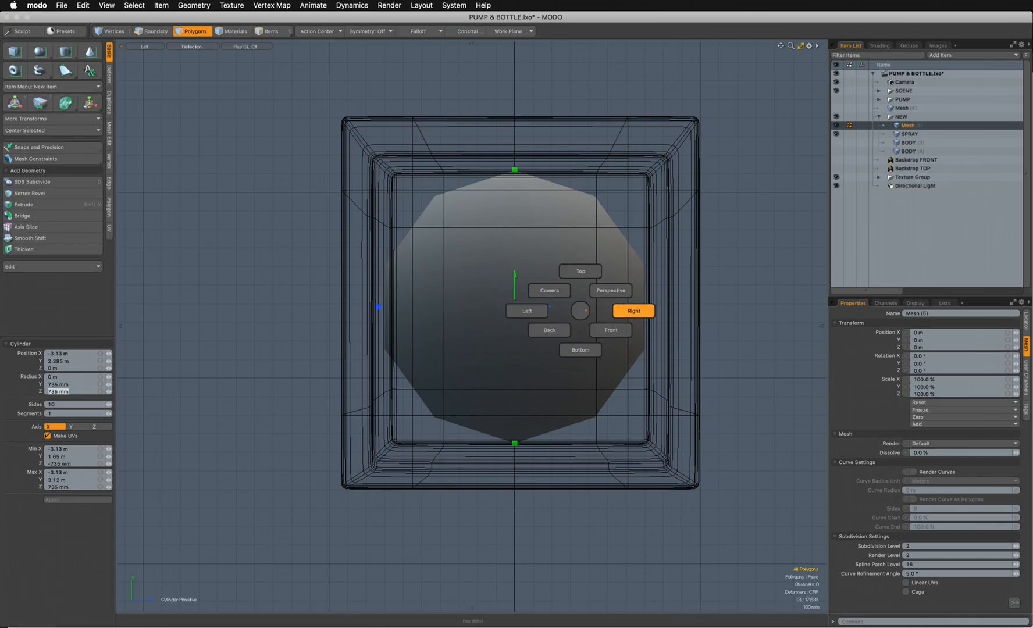
{"action": "left_click", "coordinate": [634, 307]}
{"action": "key", "text": "ctrl+space"}
{"action": "left_click", "coordinate": [504, 328]}
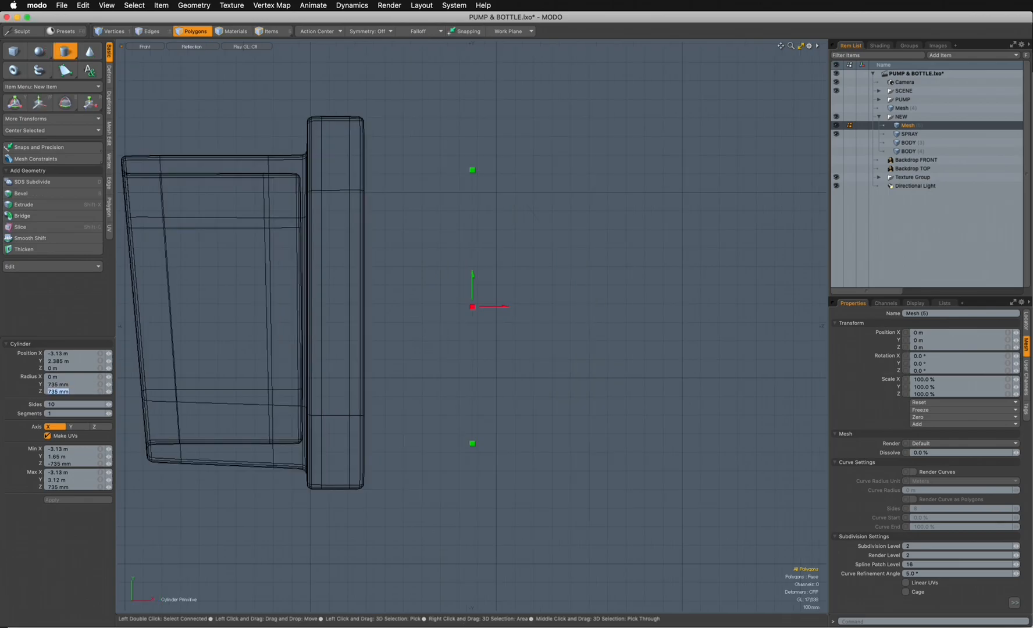
{"action": "left_click_drag", "start_coordinate": [472, 306], "coordinate": [151, 306]}
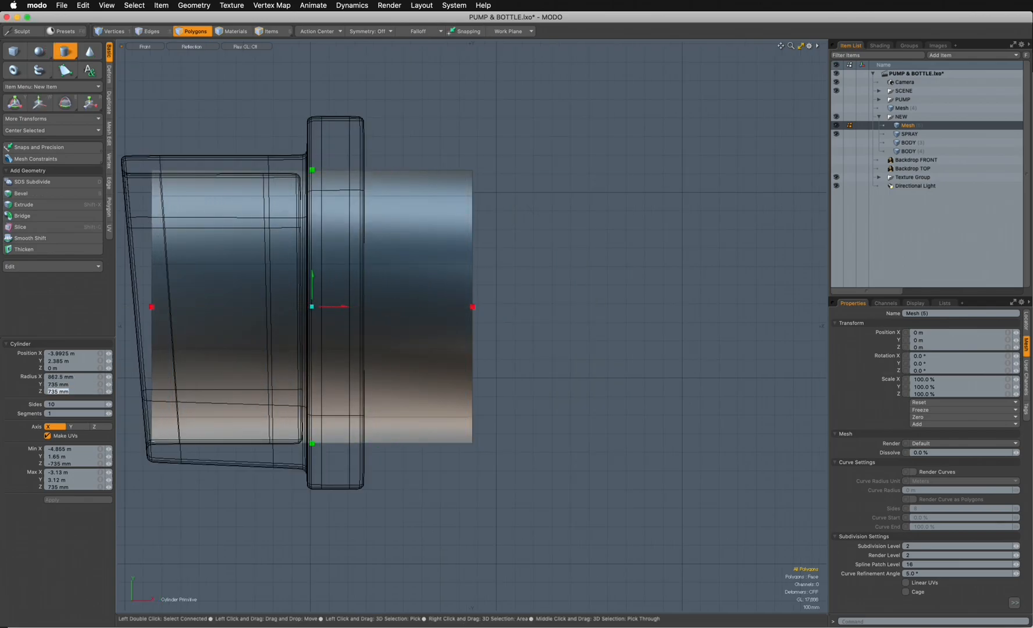
{"action": "left_click_drag", "start_coordinate": [472, 307], "coordinate": [227, 307]}
{"action": "key", "text": "ctrl+space"}
{"action": "left_click", "coordinate": [480, 238]}
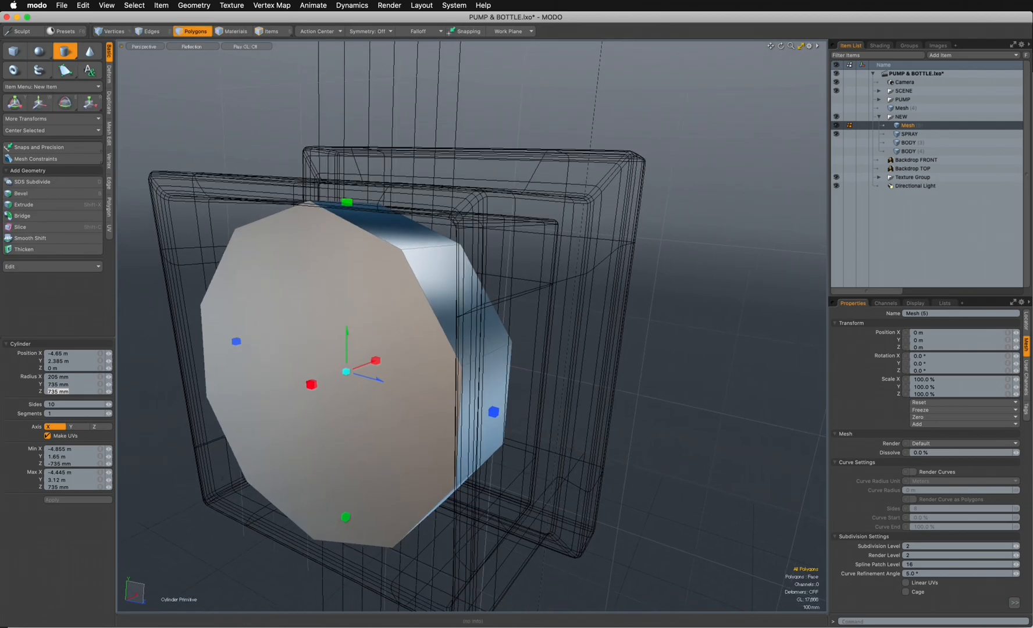
- Finish the cylinder, select its front cap and inset it about 76 mm with a polygon bevel
{"action": "left_click_drag", "start_coordinate": [453, 326], "coordinate": [584, 309], "text": "alt"}
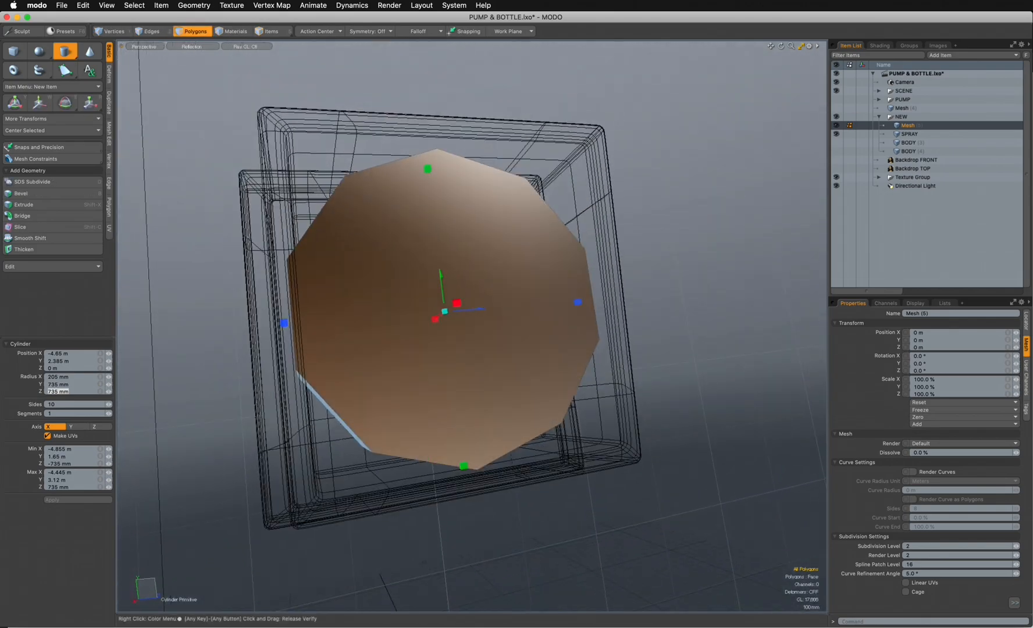
{"action": "key", "text": "space"}
{"action": "left_click_drag", "start_coordinate": [460, 314], "coordinate": [512, 311], "text": "alt"}
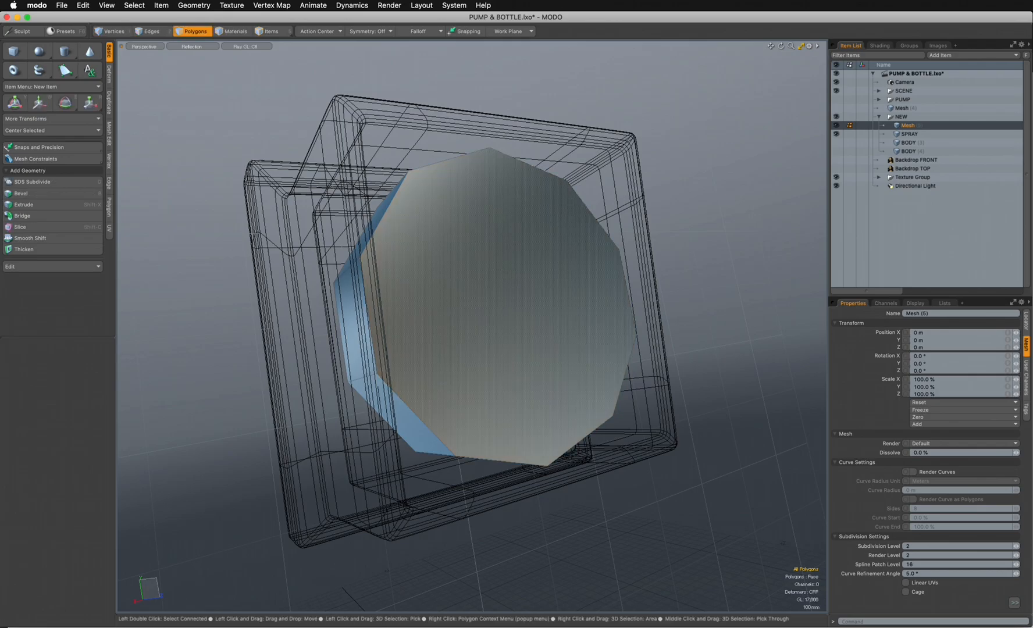
{"action": "left_click_drag", "start_coordinate": [500, 314], "coordinate": [460, 241], "text": "alt"}
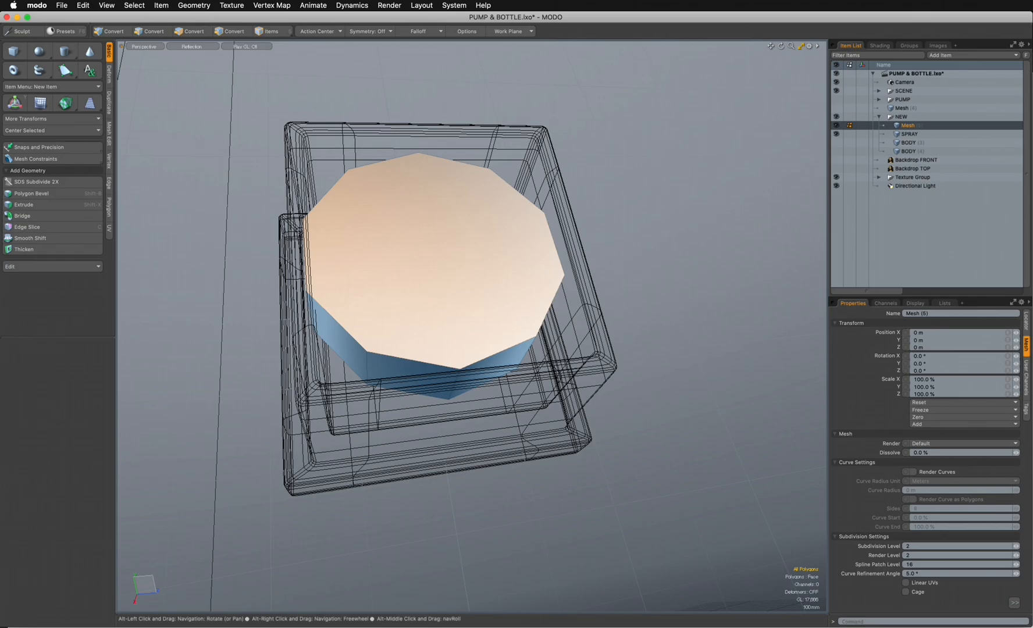
{"action": "left_click_drag", "start_coordinate": [460, 240], "coordinate": [477, 272], "text": "alt"}
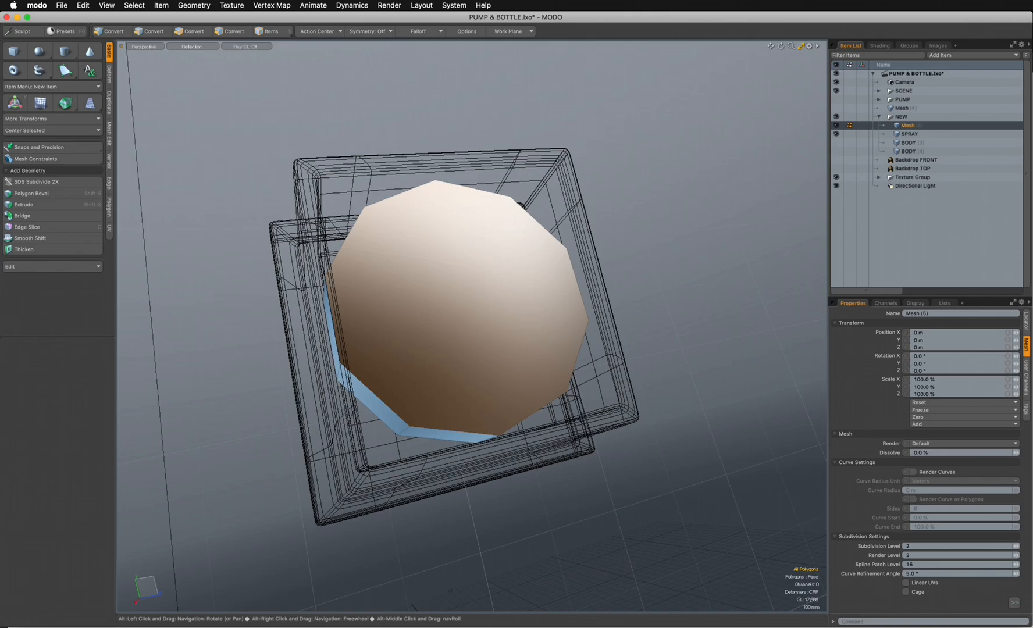
{"action": "left_click", "coordinate": [469, 291]}
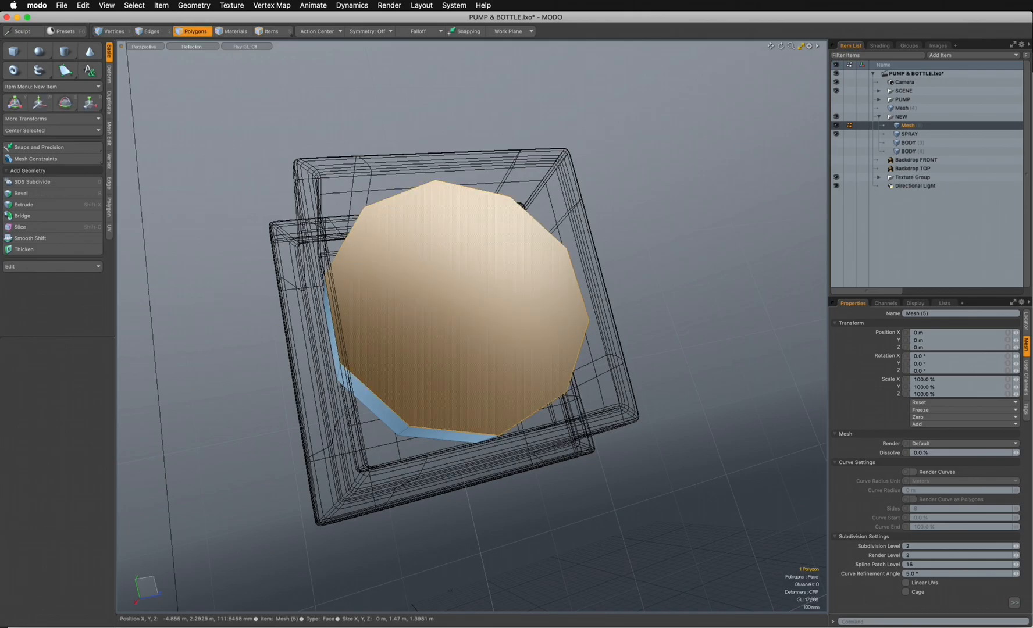
{"action": "left_click_drag", "start_coordinate": [469, 290], "coordinate": [502, 256], "text": "alt"}
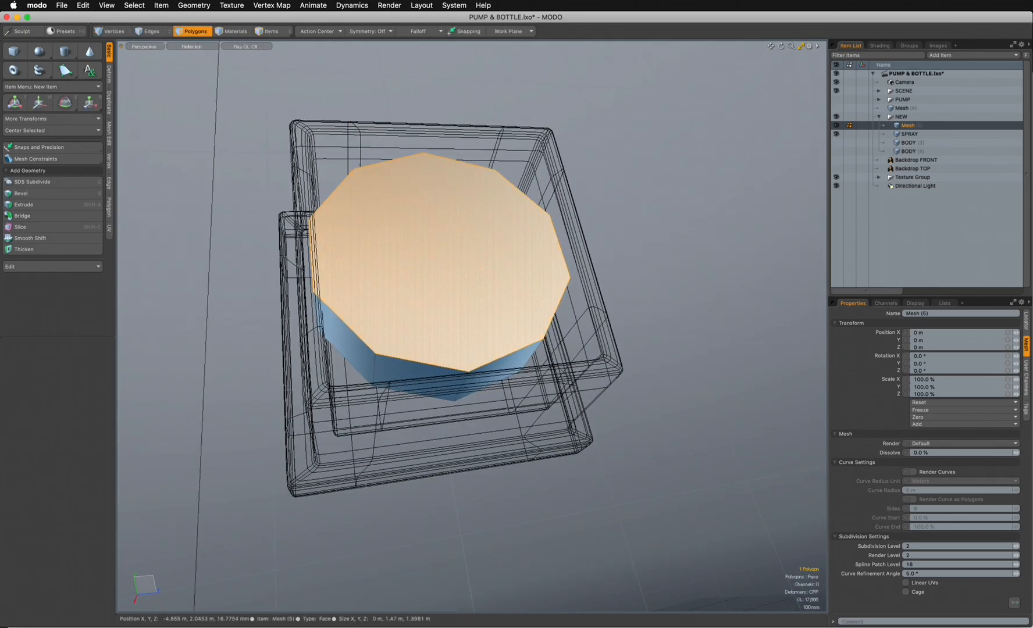
{"action": "key", "text": "b"}
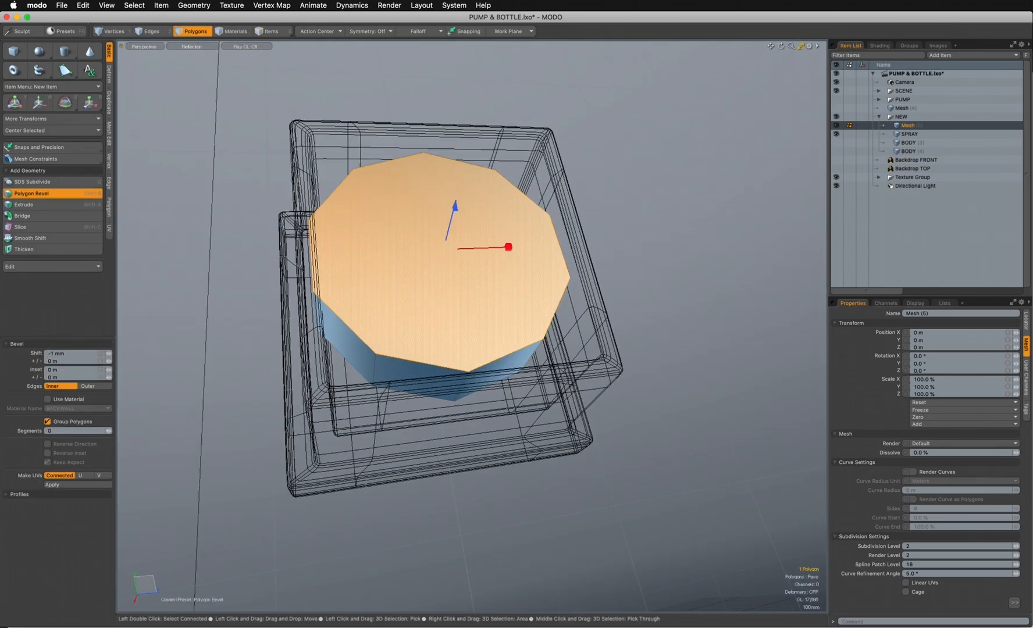
{"action": "left_click_drag", "start_coordinate": [508, 247], "coordinate": [494, 248]}
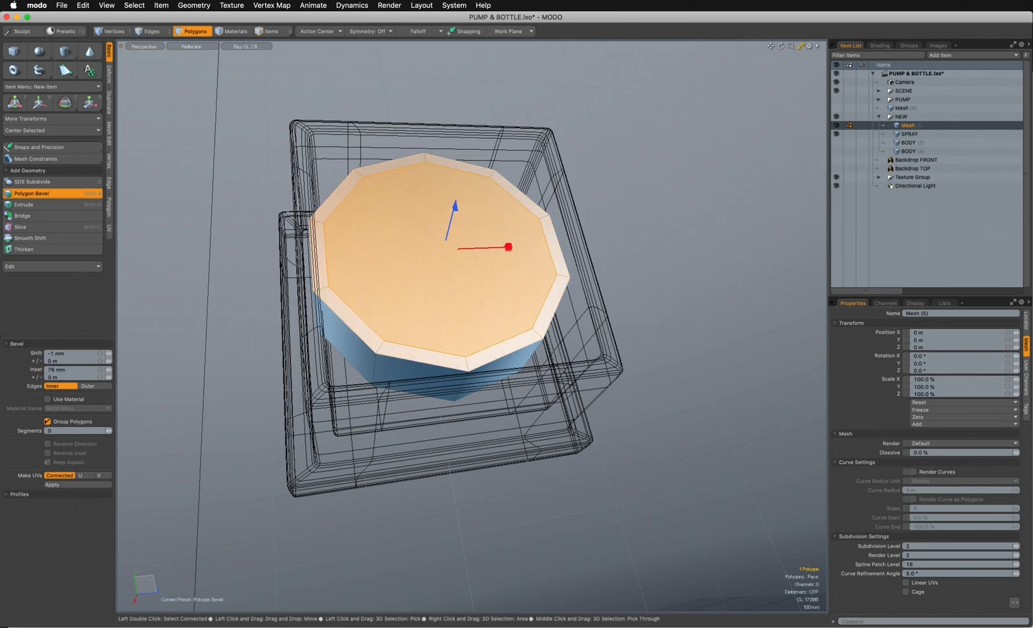
- Form the first concentric step by raising the front cap about 36 mm, insetting it and sinking the inner face
{"action": "key", "text": "space"}
{"action": "key", "text": "b"}
{"action": "left_click_drag", "start_coordinate": [455, 205], "coordinate": [456, 201]}
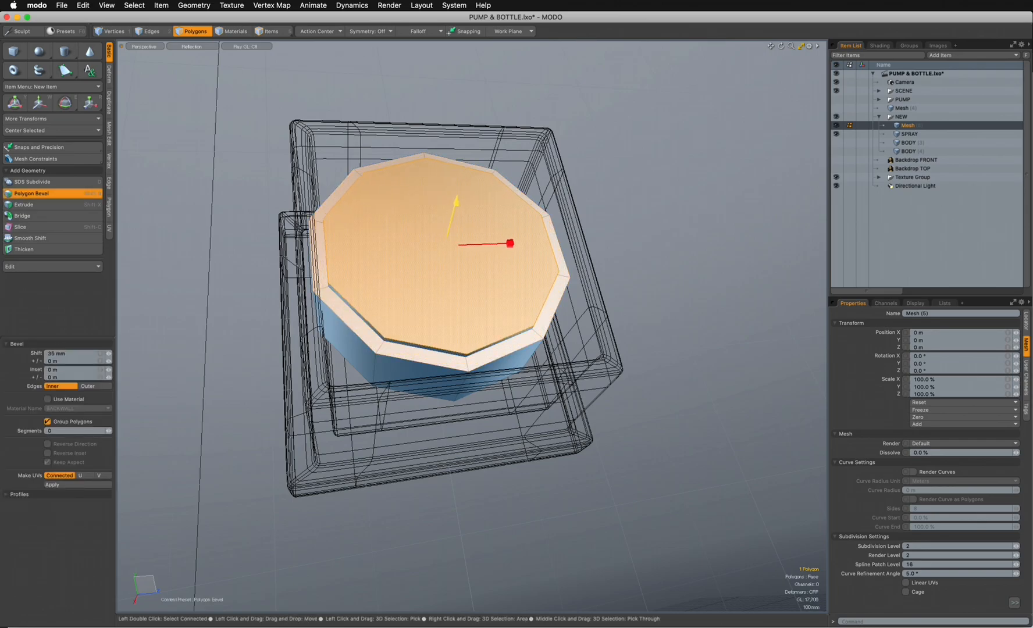
{"action": "key", "text": "space"}
{"action": "key", "text": "shift+b"}
{"action": "left_click_drag", "start_coordinate": [510, 244], "coordinate": [502, 244]}
{"action": "key", "text": "space"}
{"action": "key", "text": "shift+b"}
{"action": "left_click_drag", "start_coordinate": [455, 199], "coordinate": [455, 207]}
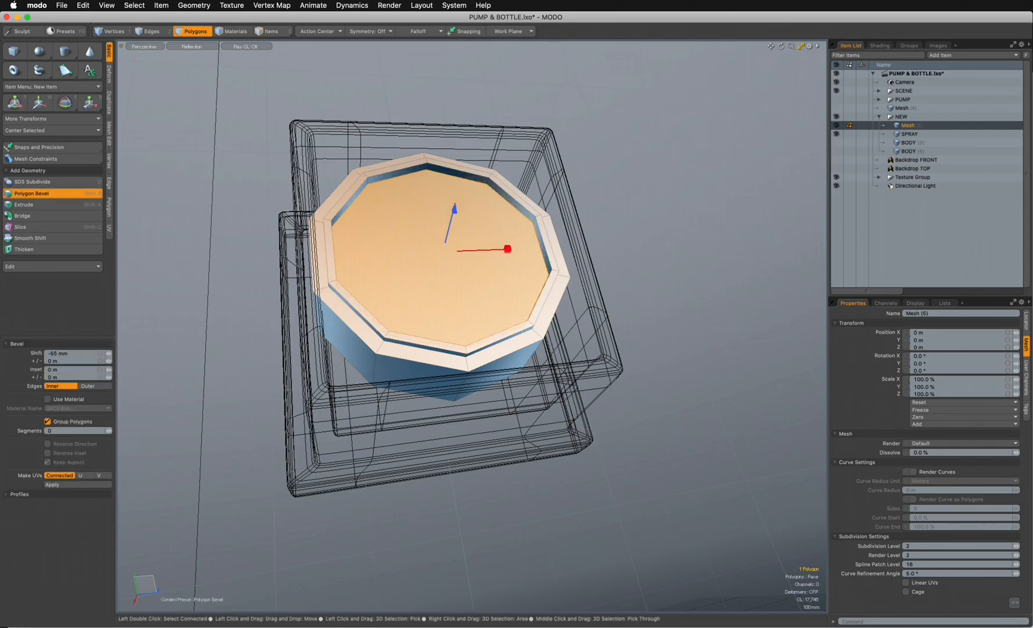
- Form a second ring with polygon bevels: inset about 62 mm, raise slightly, inset about 22 mm and sink the inner face
{"action": "key", "text": "space"}
{"action": "key", "text": "shift+b"}
{"action": "left_click_drag", "start_coordinate": [509, 248], "coordinate": [505, 249]}
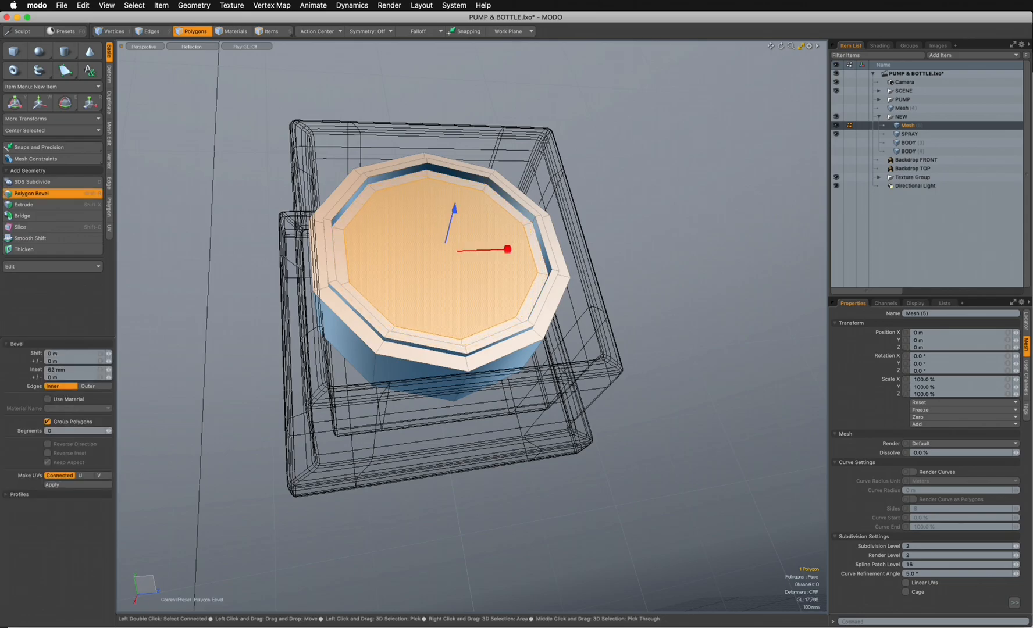
{"action": "key", "text": "space"}
{"action": "key", "text": "shift+b"}
{"action": "left_click_drag", "start_coordinate": [507, 249], "coordinate": [506, 245]}
{"action": "left_click", "coordinate": [510, 244], "text": "shift"}
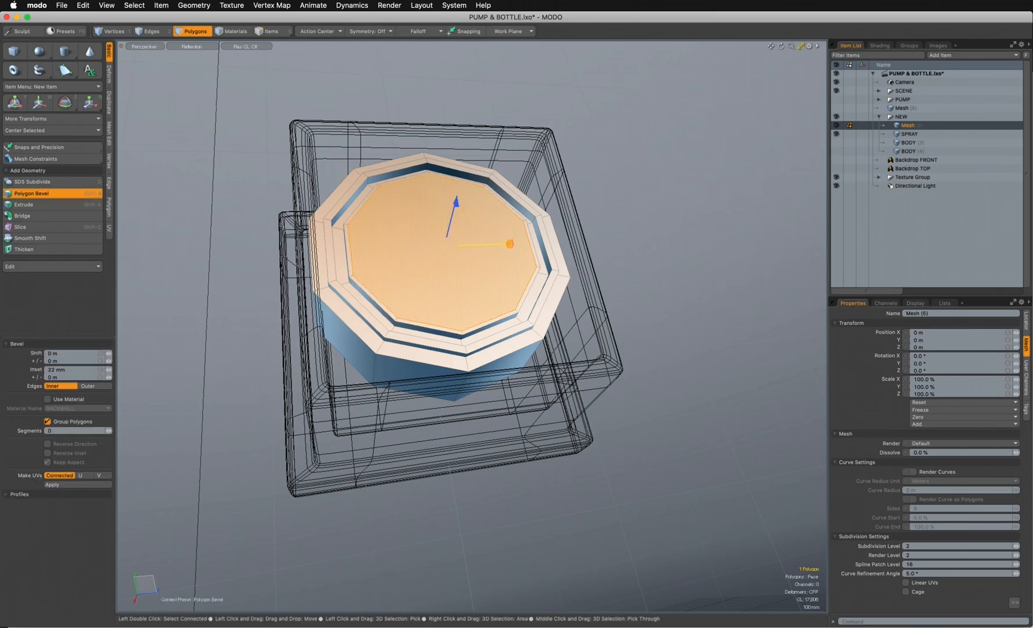
{"action": "key", "text": "space"}
{"action": "key", "text": "shift+b"}
{"action": "left_click", "coordinate": [470, 224]}
{"action": "left_click_drag", "start_coordinate": [456, 202], "coordinate": [455, 208]}
- Inset the inner face about 109 mm and raise it with a polygon bevel of about 35 mm shift and 24 mm inset
{"action": "key", "text": "space"}
{"action": "key", "text": "shift+b"}
{"action": "left_click", "coordinate": [505, 248]}
{"action": "left_click_drag", "start_coordinate": [508, 248], "coordinate": [502, 248]}
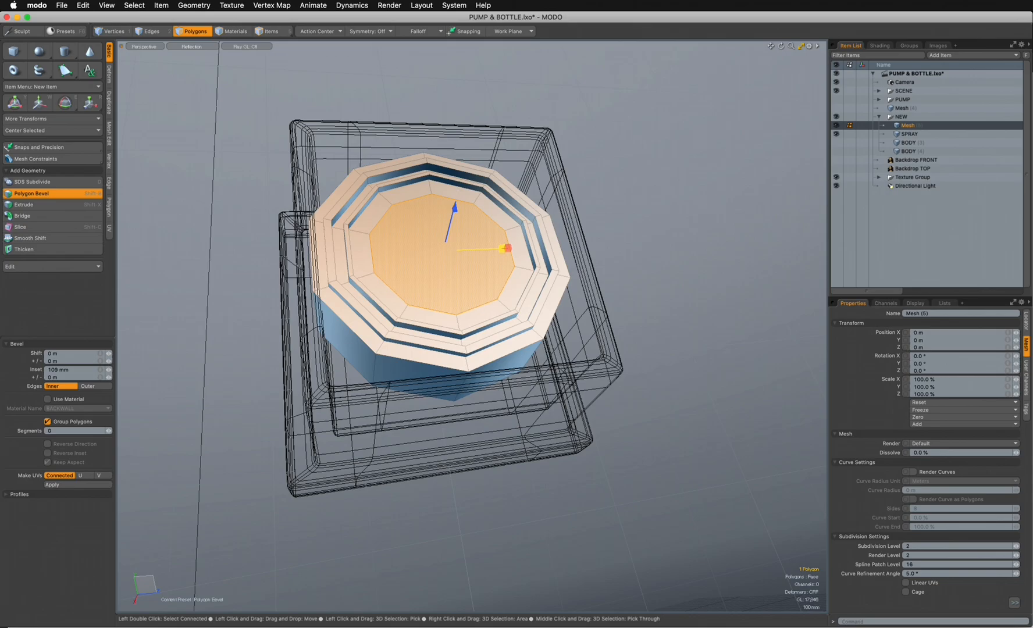
{"action": "key", "text": "space"}
{"action": "key", "text": "shift+b"}
{"action": "left_click", "coordinate": [456, 216]}
{"action": "left_click_drag", "start_coordinate": [454, 207], "coordinate": [456, 203]}
{"action": "key", "text": "space"}
{"action": "key", "text": "shift+b"}
{"action": "left_click_drag", "start_coordinate": [455, 204], "coordinate": [555, 167]}
{"action": "mouse_move", "coordinate": [555, 167]}
{"action": "left_mouse_down", "text": "ctrl+alt"}
{"action": "mouse_move", "coordinate": [584, 167]}
{"action": "mouse_move", "coordinate": [567, 170]}
{"action": "left_mouse_up", "text": "ctrl+alt"}
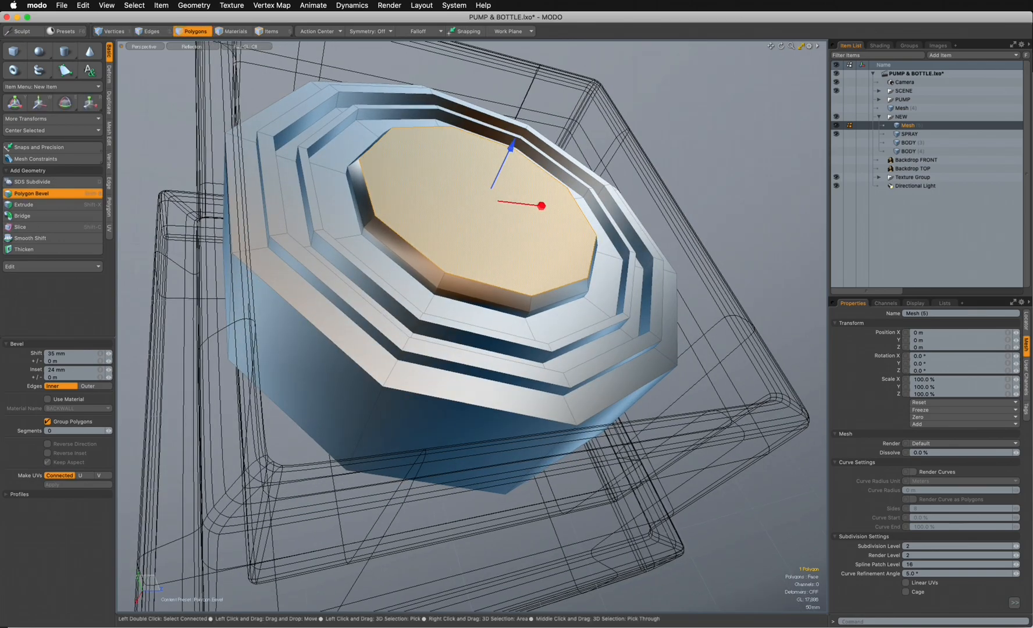
- Round the raised centre into a dome with three successive polygon bevels, shifting about 28, 16 and 16 mm while insetting each one
{"action": "left_click_drag", "start_coordinate": [511, 146], "coordinate": [514, 138]}
{"action": "key", "text": "q"}
{"action": "key", "text": "shift+b"}
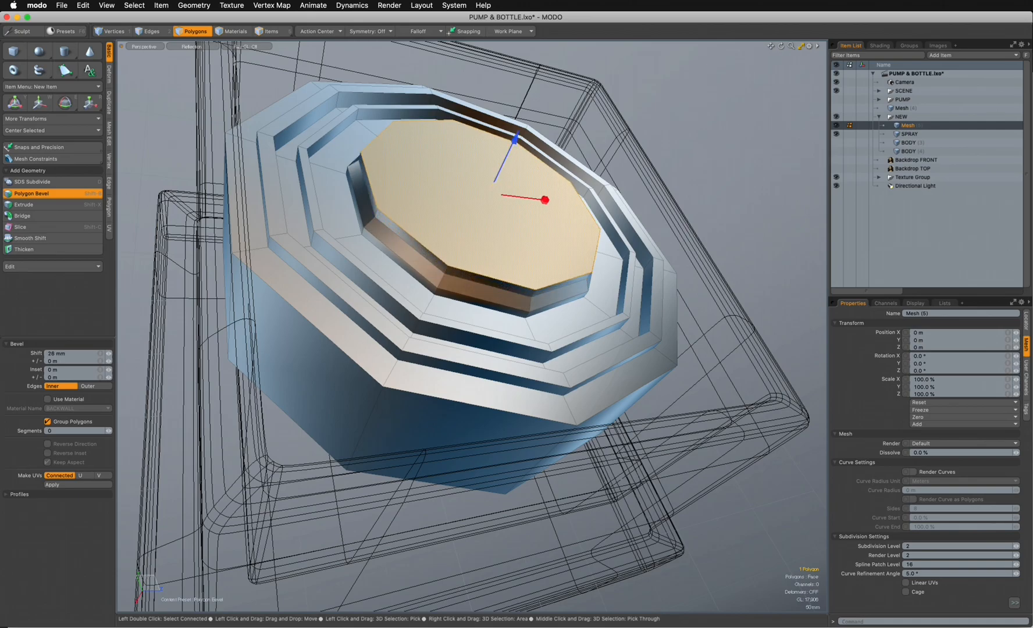
{"action": "left_click_drag", "start_coordinate": [545, 200], "coordinate": [566, 203]}
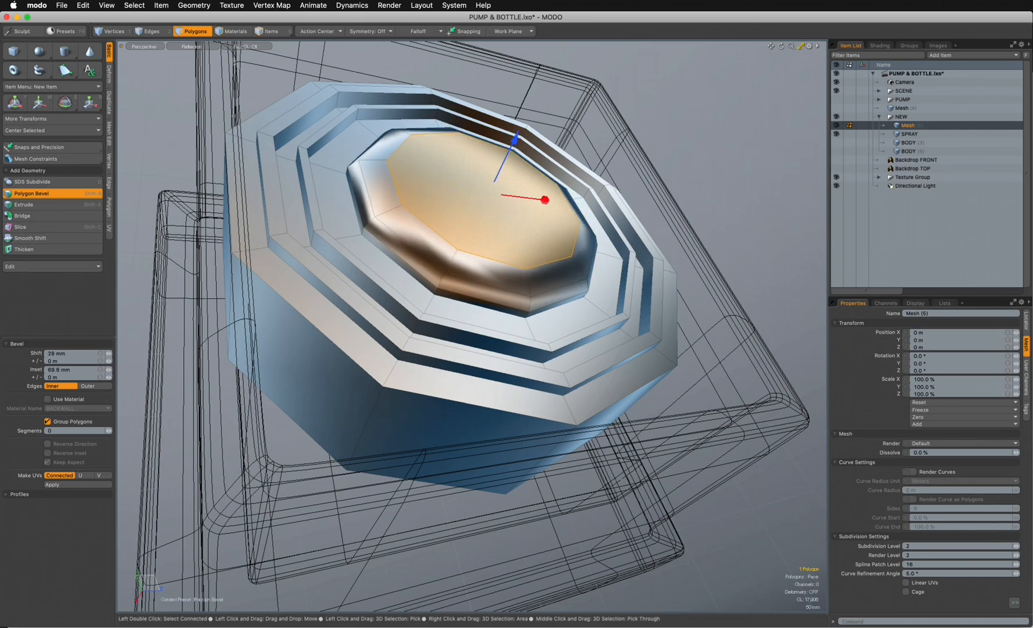
{"action": "left_click", "coordinate": [566, 203], "text": "shift"}
{"action": "left_click_drag", "start_coordinate": [515, 139], "coordinate": [518, 133]}
{"action": "left_click_drag", "start_coordinate": [547, 196], "coordinate": [570, 199]}
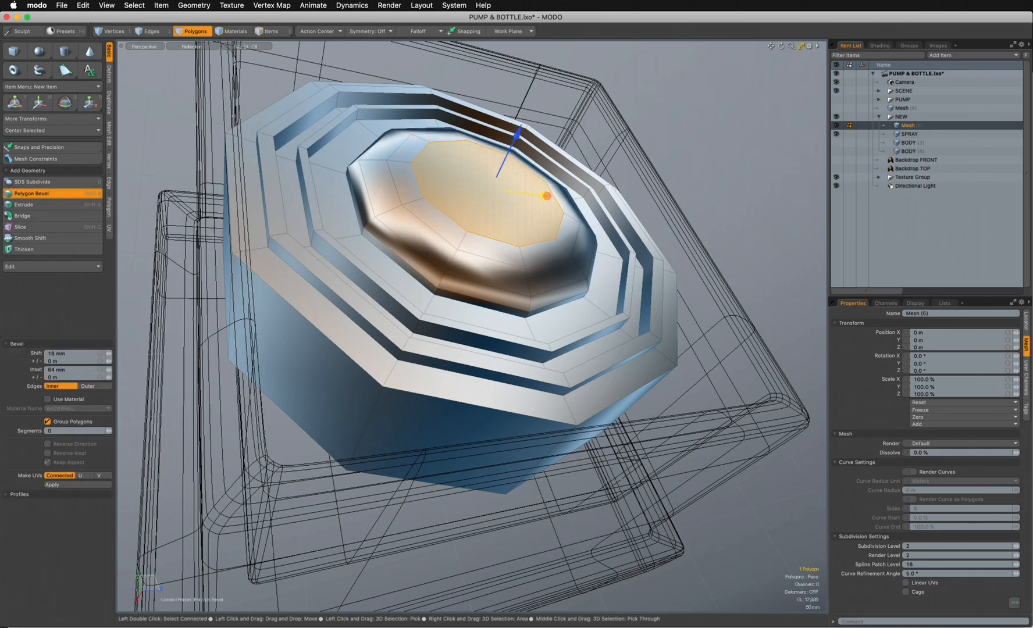
{"action": "left_click", "coordinate": [569, 199], "text": "shift"}
{"action": "left_click_drag", "start_coordinate": [516, 135], "coordinate": [520, 129]}
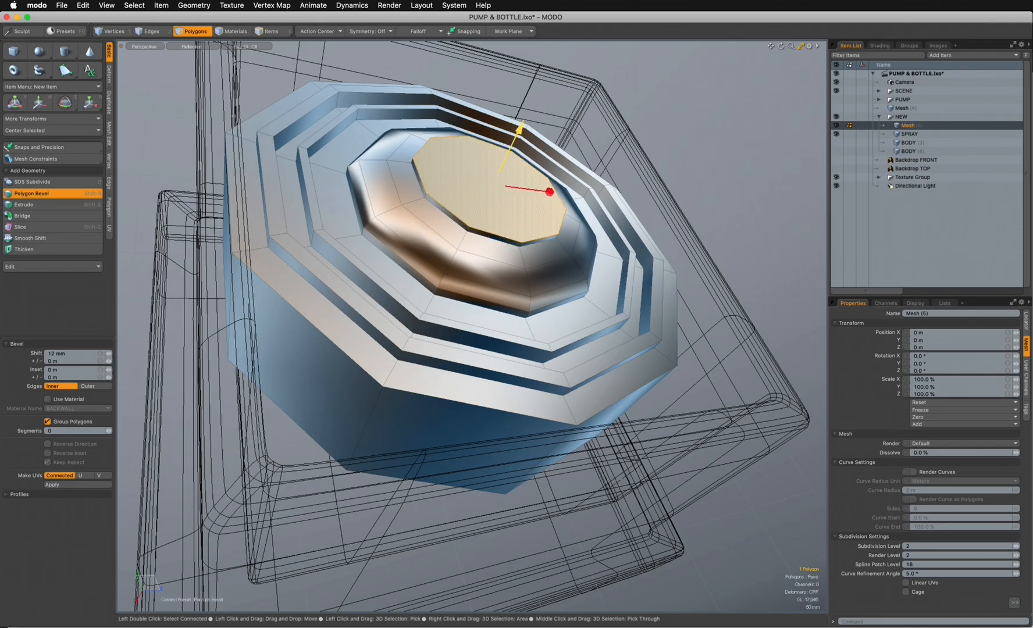
{"action": "left_click_drag", "start_coordinate": [550, 192], "coordinate": [548, 191]}
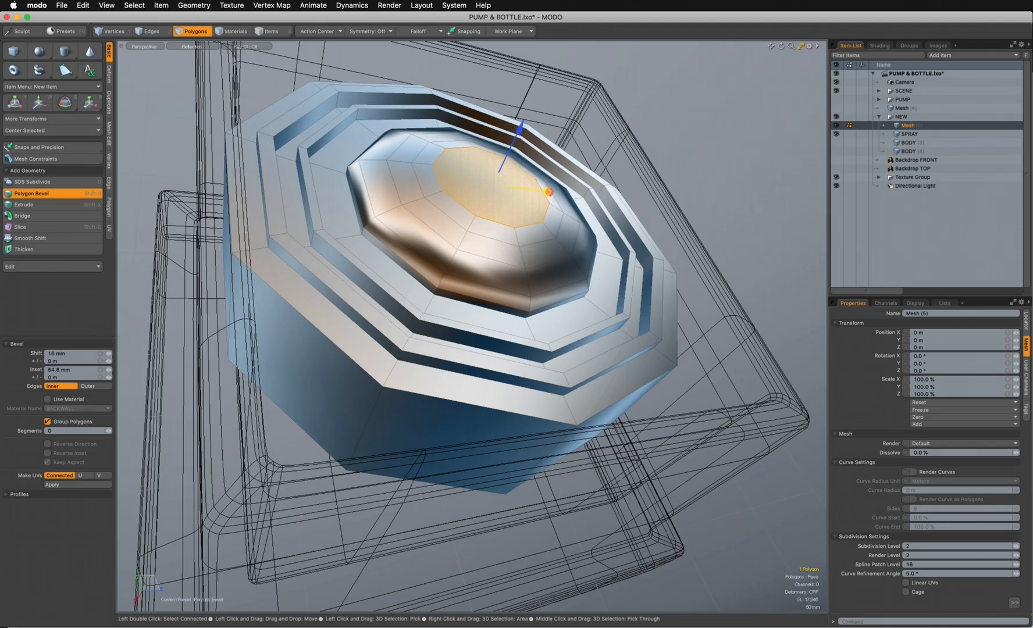
- Sink the dome's centre polygon about 168 mm to make a hole and inset its floor about 10.8 mm
{"action": "left_click_drag", "start_coordinate": [512, 256], "coordinate": [579, 262], "text": "alt"}
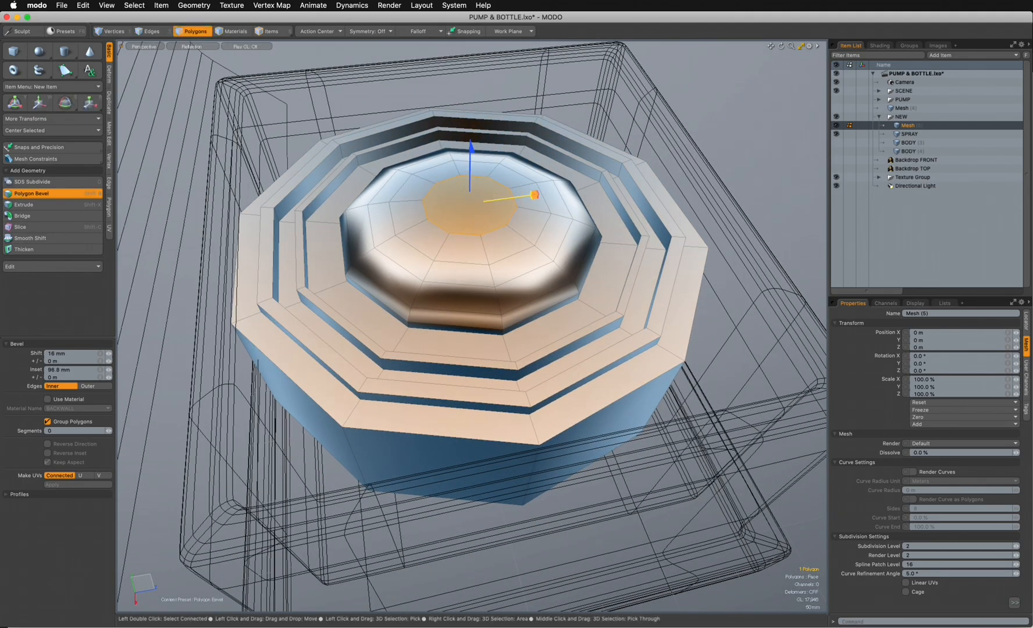
{"action": "left_click", "coordinate": [500, 172], "text": "shift"}
{"action": "left_click_drag", "start_coordinate": [471, 148], "coordinate": [470, 202]}
{"action": "left_click_drag", "start_coordinate": [472, 203], "coordinate": [486, 275], "text": "alt"}
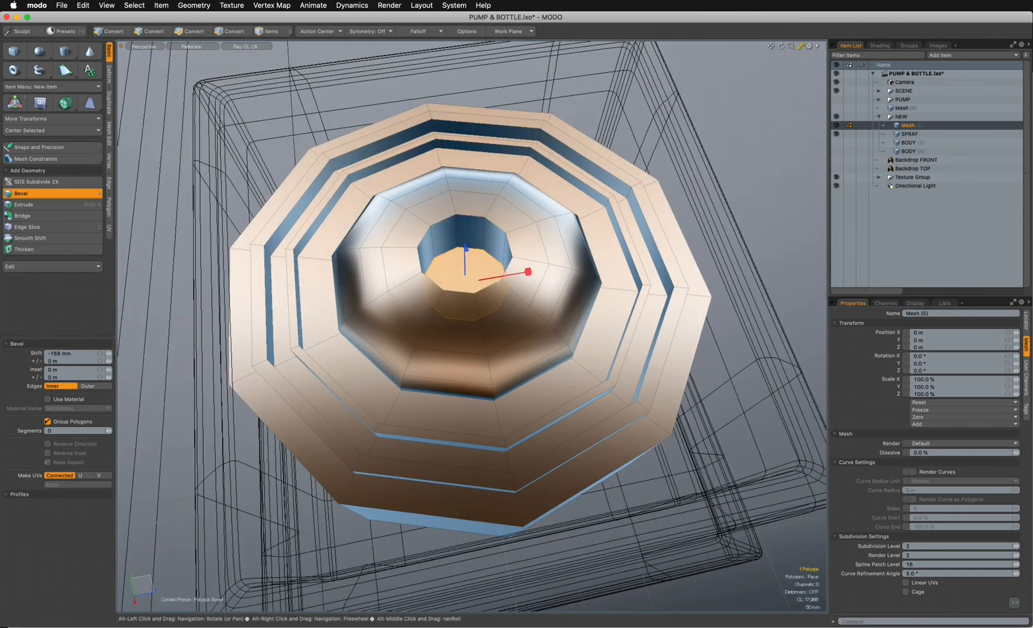
{"action": "left_click", "coordinate": [499, 276], "text": "shift"}
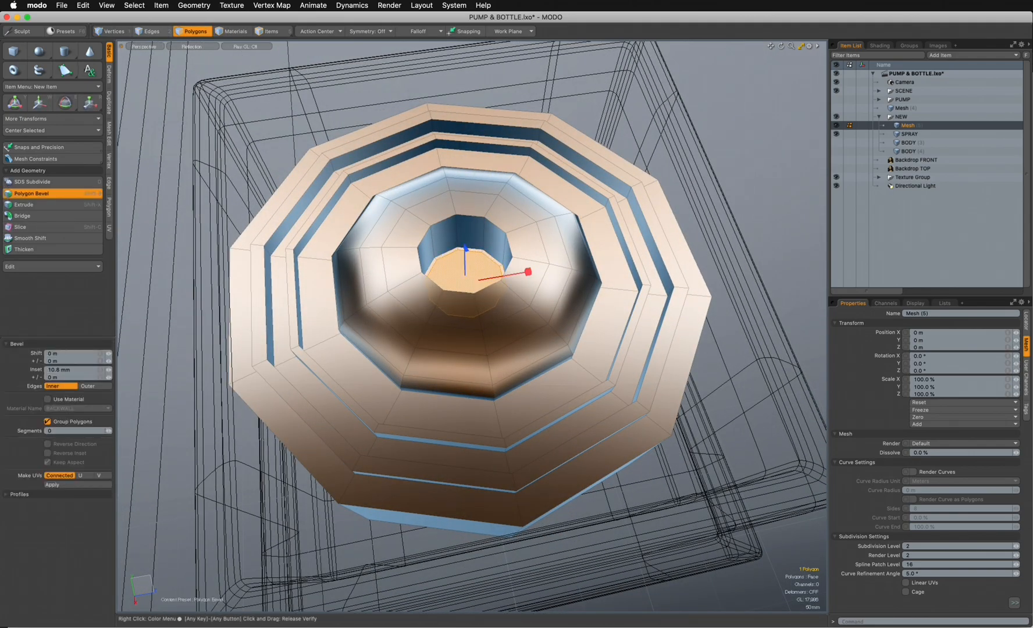
- Bevel the edge loop around the hole's rim by about 7.5 mm with round level 2
{"action": "key", "text": "2"}
{"action": "left_click_drag", "start_coordinate": [471, 279], "coordinate": [516, 279], "text": "ctrl+alt"}
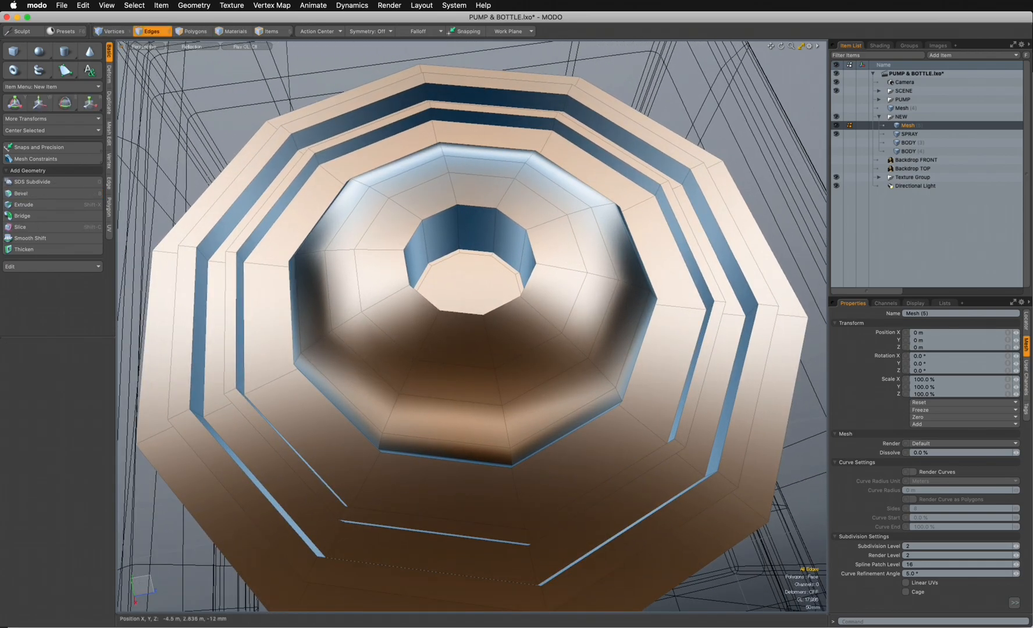
{"action": "double_click", "coordinate": [479, 207]}
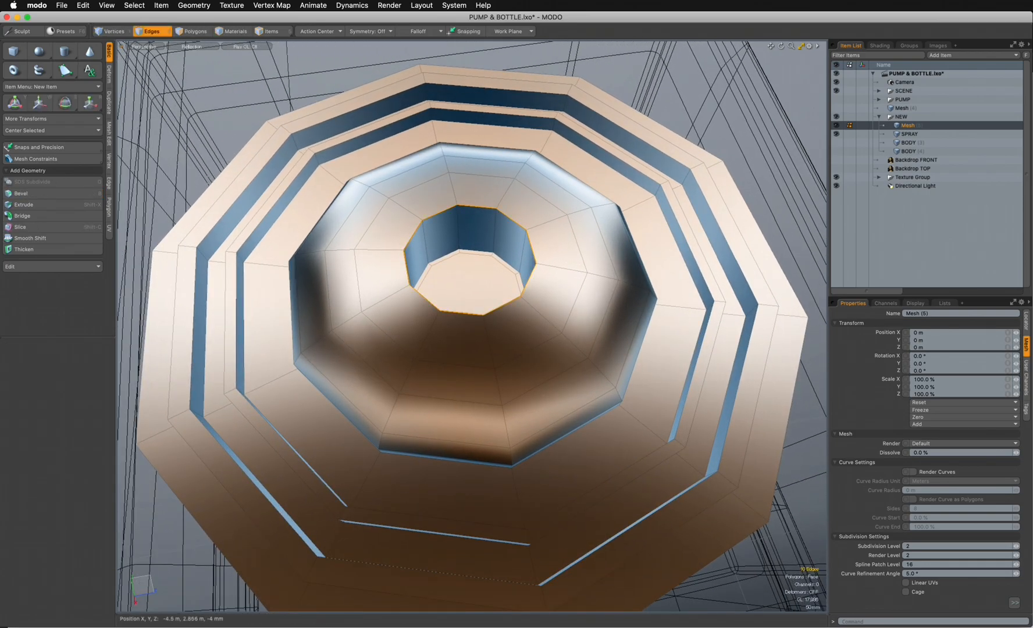
{"action": "key", "text": "b"}
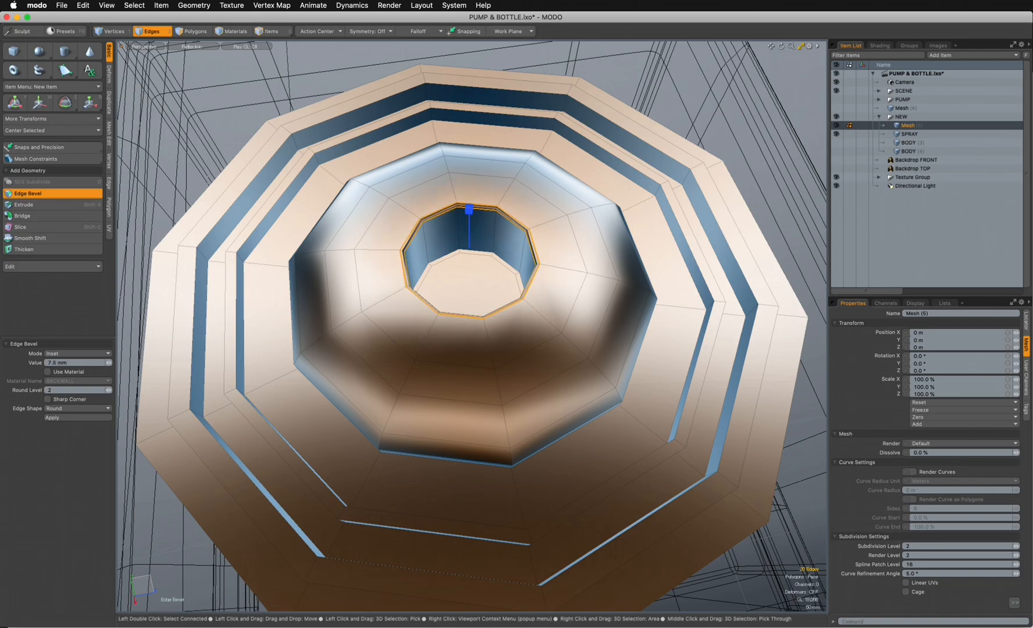
{"action": "left_click_drag", "start_coordinate": [483, 279], "coordinate": [567, 230], "text": "alt"}
{"action": "key", "text": "Escape"}
{"action": "key", "text": "Escape"}
- Select the edge loops of the dome base, concentric rings and outer front rim, and bevel them about 8.2 mm with round level 2
{"action": "double_click", "coordinate": [420, 347]}
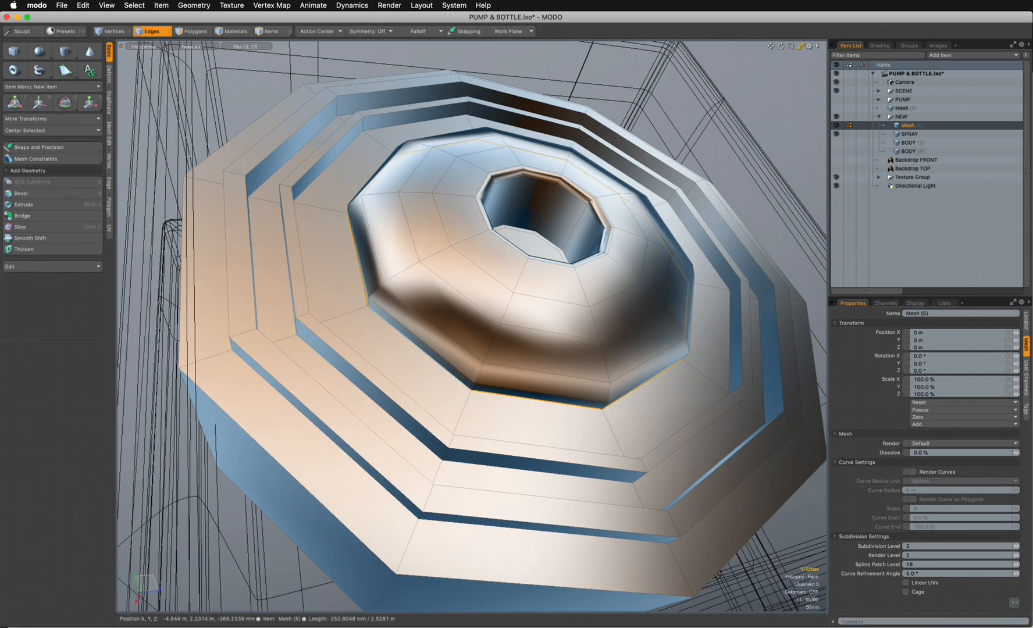
{"action": "left_click_drag", "start_coordinate": [419, 348], "coordinate": [453, 282], "text": "alt"}
{"action": "double_click", "coordinate": [262, 250], "text": "shift"}
{"action": "scroll", "coordinate": [454, 279], "scroll_direction": "up", "scroll_amount": 3}
{"action": "double_click", "coordinate": [447, 271], "text": "shift"}
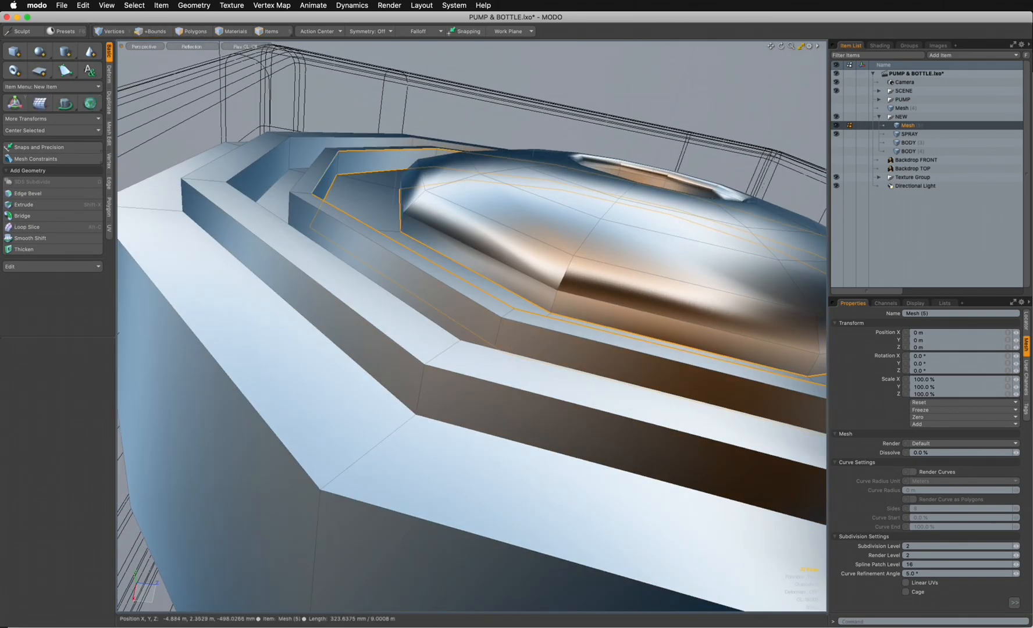
{"action": "double_click", "coordinate": [438, 279], "text": "shift"}
{"action": "double_click", "coordinate": [272, 185], "text": "shift"}
{"action": "double_click", "coordinate": [258, 160], "text": "shift"}
{"action": "double_click", "coordinate": [230, 152], "text": "shift"}
{"action": "double_click", "coordinate": [200, 227], "text": "shift"}
{"action": "left_click_drag", "start_coordinate": [201, 228], "coordinate": [203, 265], "text": "alt"}
{"action": "double_click", "coordinate": [349, 342], "text": "shift"}
{"action": "left_click_drag", "start_coordinate": [349, 341], "coordinate": [268, 306], "text": "ctrl+alt"}
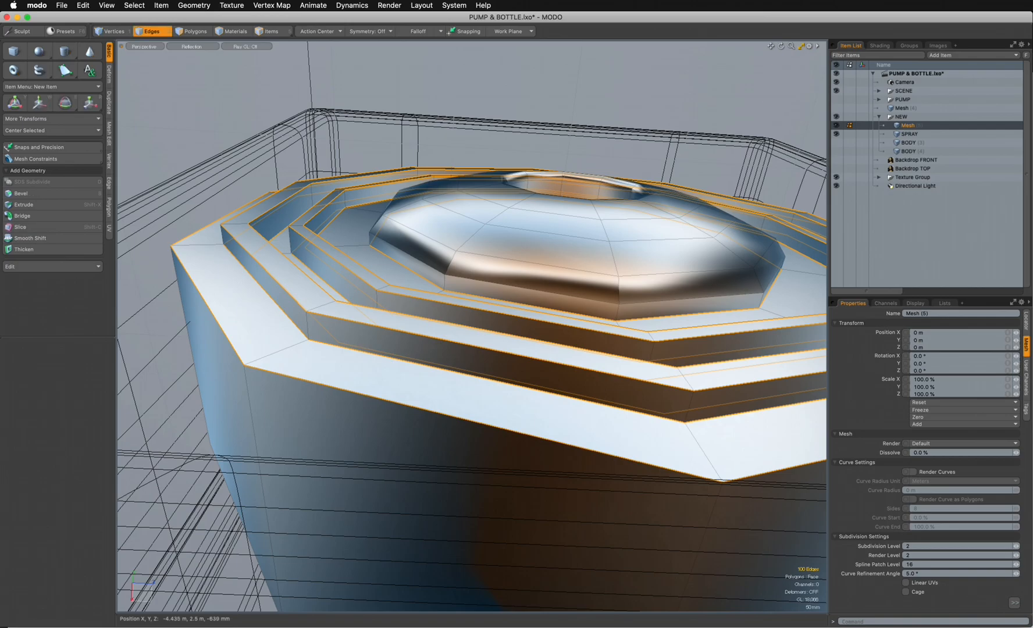
{"action": "key", "text": "b"}
{"action": "left_click_drag", "start_coordinate": [268, 306], "coordinate": [293, 306]}
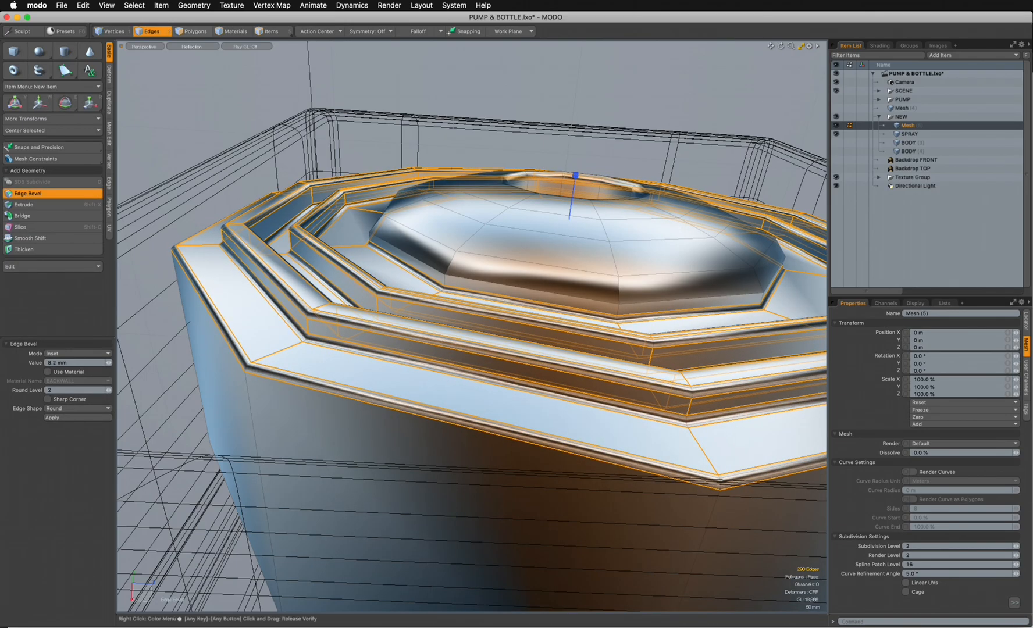
- Delete the large polygon that closes the back of the round insert
{"action": "left_click", "coordinate": [195, 32]}
{"action": "left_click_drag", "start_coordinate": [465, 372], "coordinate": [457, 198], "text": "alt"}
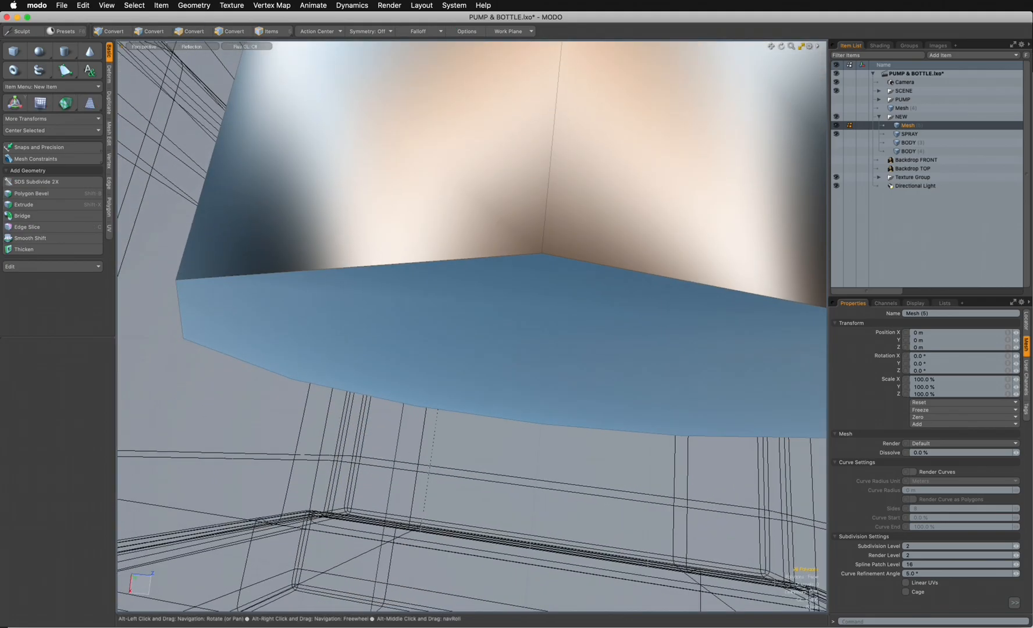
{"action": "left_click", "coordinate": [460, 320]}
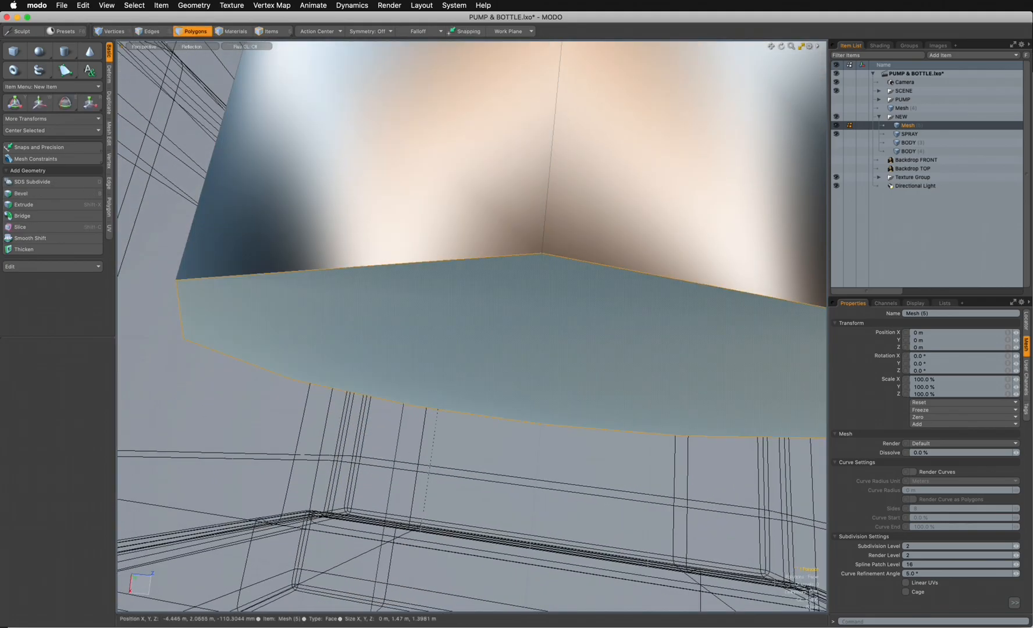
{"action": "key", "text": "Delete"}
{"action": "left_click_drag", "start_coordinate": [460, 320], "coordinate": [384, 430], "text": "ctrl+alt"}
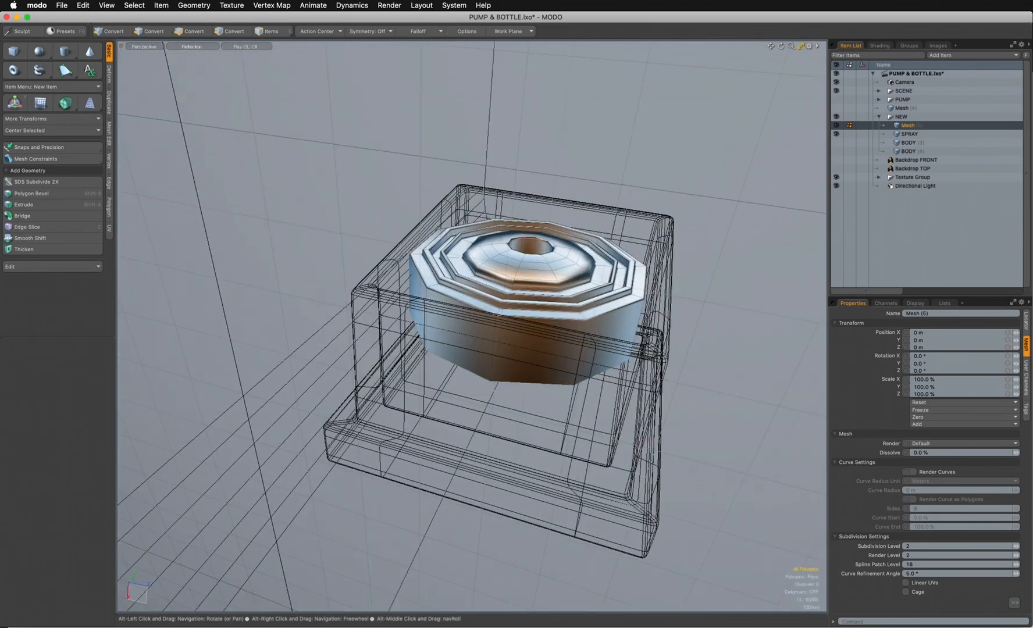
- Convert the round insert to a subdivision surface and set its subdivision and render levels to 4
{"action": "left_click_drag", "start_coordinate": [558, 279], "coordinate": [541, 338], "text": "alt"}
{"action": "key", "text": "Tab"}
{"action": "left_click_drag", "start_coordinate": [523, 279], "coordinate": [555, 305], "text": "alt"}
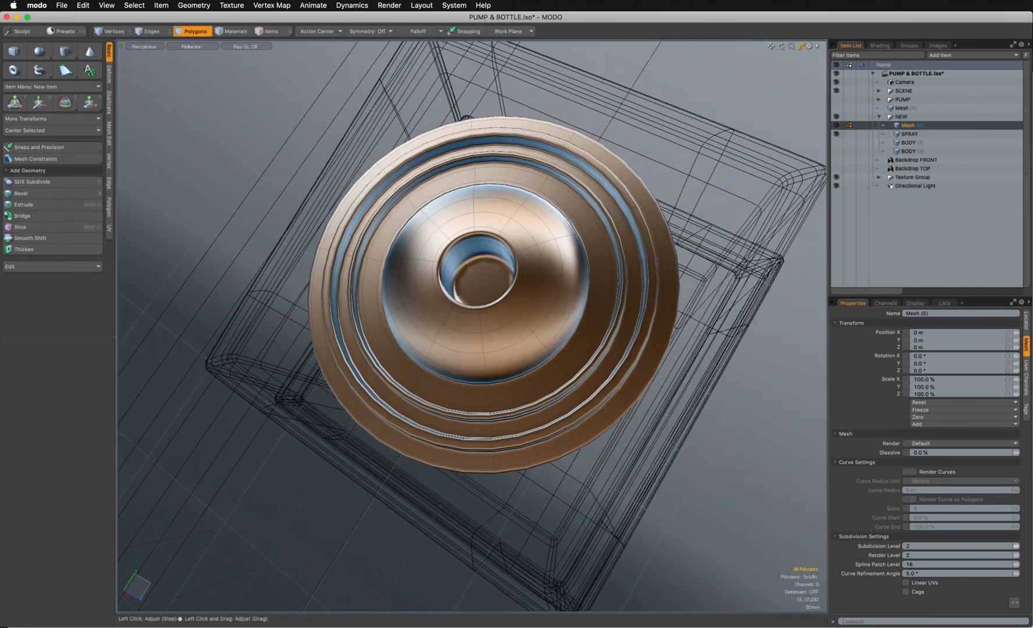
{"action": "key", "text": "Tab"}
{"action": "type", "text": "4"}
{"action": "key", "text": "Return"}
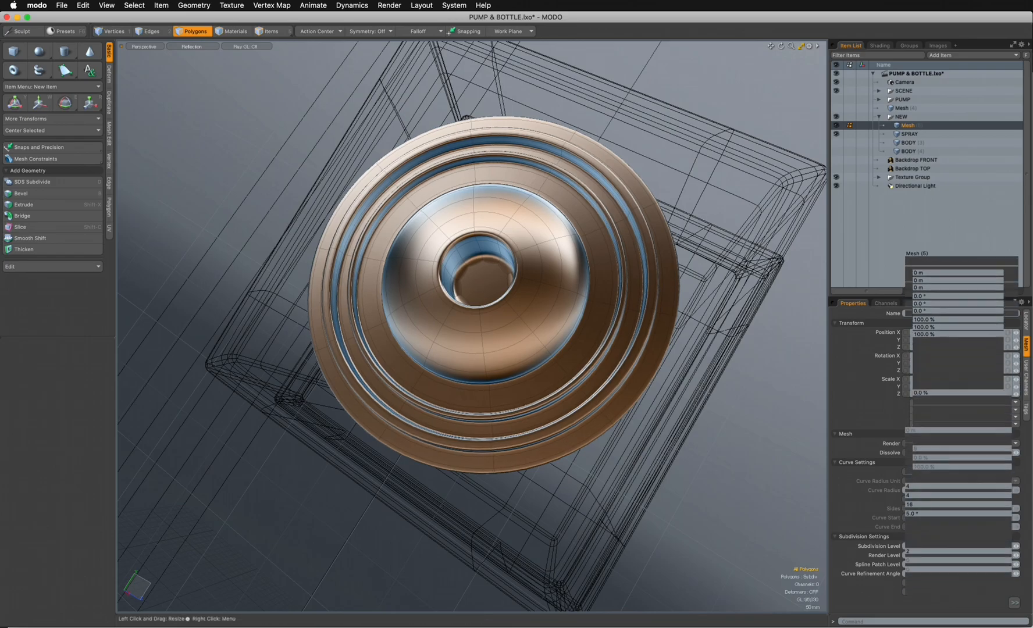
{"action": "left_click_drag", "start_coordinate": [927, 296], "coordinate": [927, 199]}
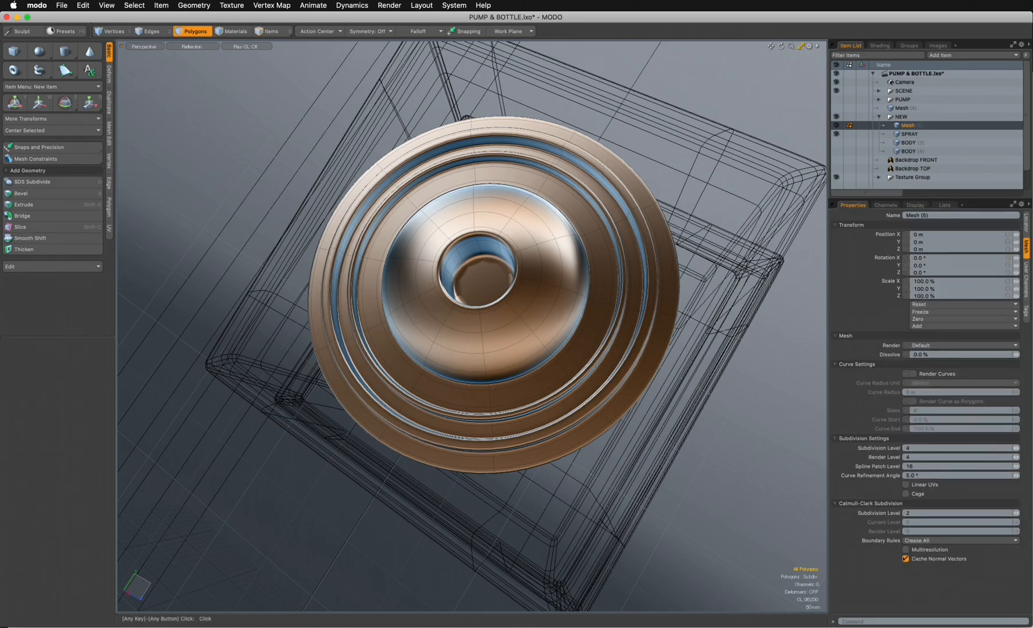
{"action": "left_click_drag", "start_coordinate": [489, 303], "coordinate": [535, 387], "text": "ctrl+alt"}
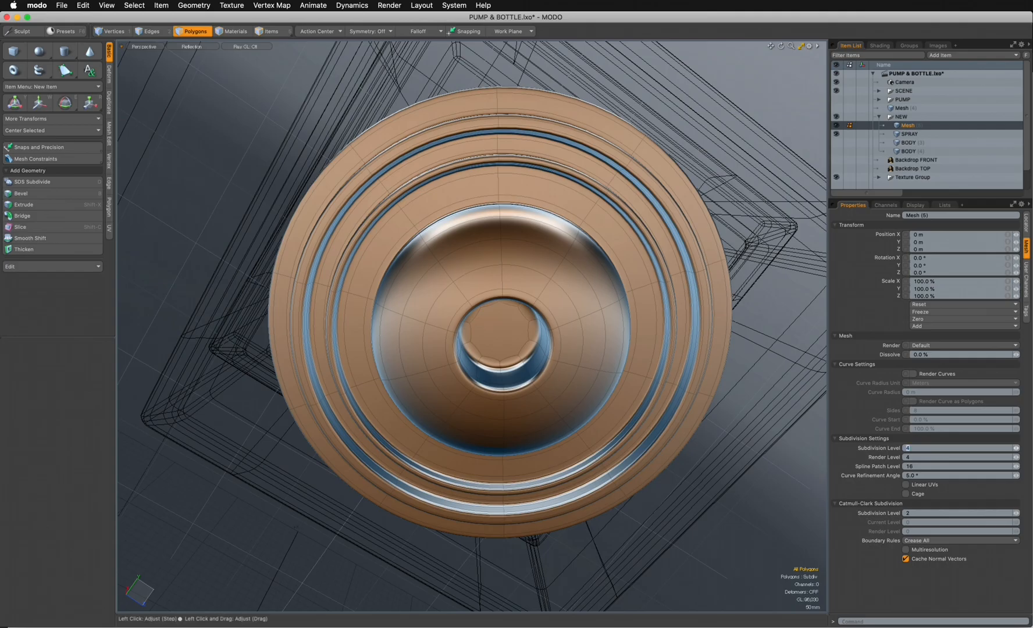
- Set the insert's subdivision and render levels to 6 and assign it the CLAY material
{"action": "key", "text": "Tab"}
{"action": "type", "text": "6"}
{"action": "left_click_drag", "start_coordinate": [494, 361], "coordinate": [414, 187], "text": "alt"}
{"action": "left_click_drag", "start_coordinate": [581, 279], "coordinate": [518, 275], "text": "alt"}
{"action": "key", "text": "m"}
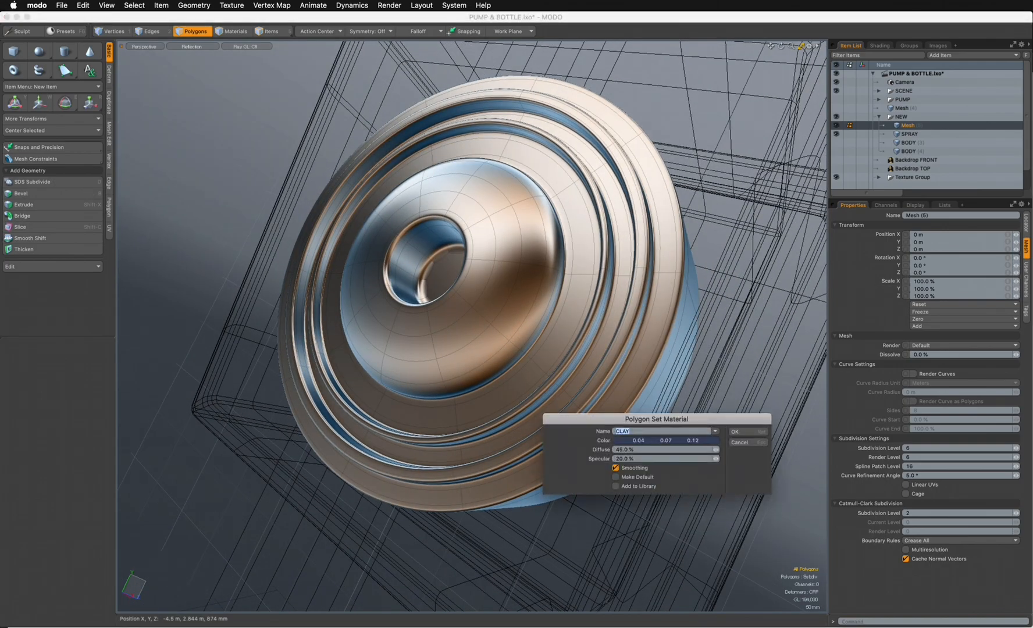
{"action": "key", "text": "Return"}
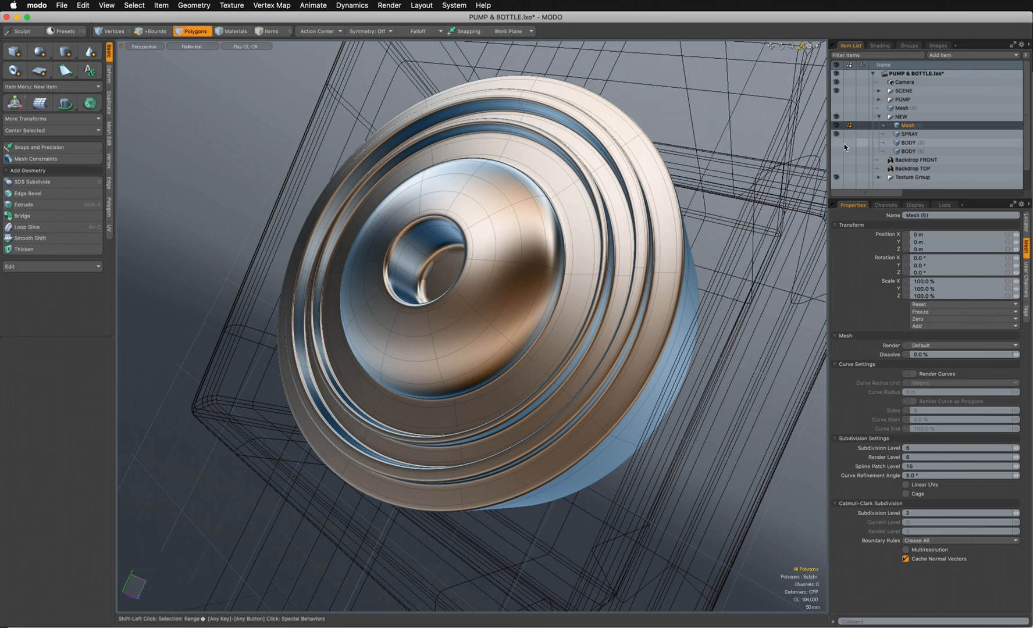
- Activate the SPRAY and BODY meshes alongside the insert, select all of the insert's polygons and move them 25 mm along Z
{"action": "left_click", "coordinate": [849, 142], "text": "shift"}
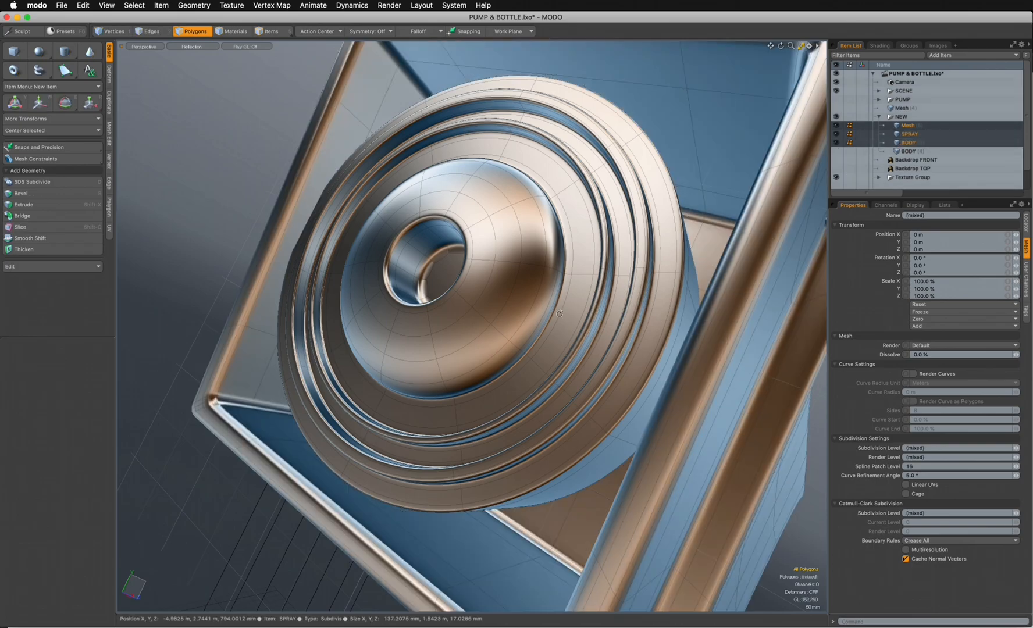
{"action": "scroll", "coordinate": [566, 314], "scroll_direction": "down", "scroll_amount": 5}
{"action": "mouse_move", "coordinate": [567, 314]}
{"action": "left_mouse_down", "text": "alt"}
{"action": "mouse_move", "coordinate": [734, 431]}
{"action": "mouse_move", "coordinate": [514, 315]}
{"action": "left_mouse_up", "text": "alt"}
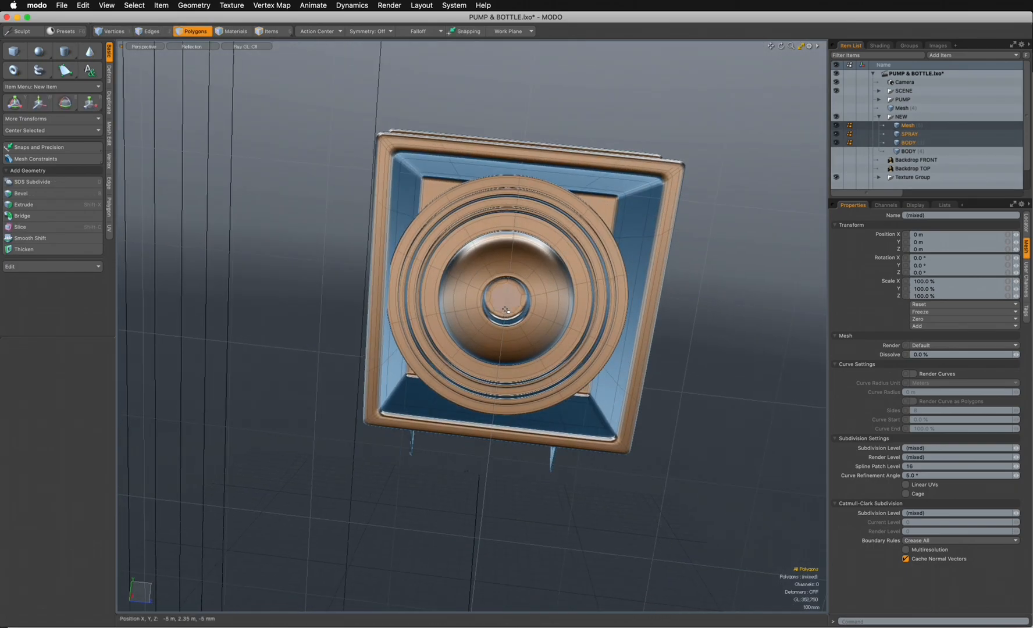
{"action": "double_click", "coordinate": [506, 310]}
{"action": "key", "text": "w"}
{"action": "left_click_drag", "start_coordinate": [540, 304], "coordinate": [544, 305]}
{"action": "left_click_drag", "start_coordinate": [543, 350], "coordinate": [511, 391], "text": "alt"}
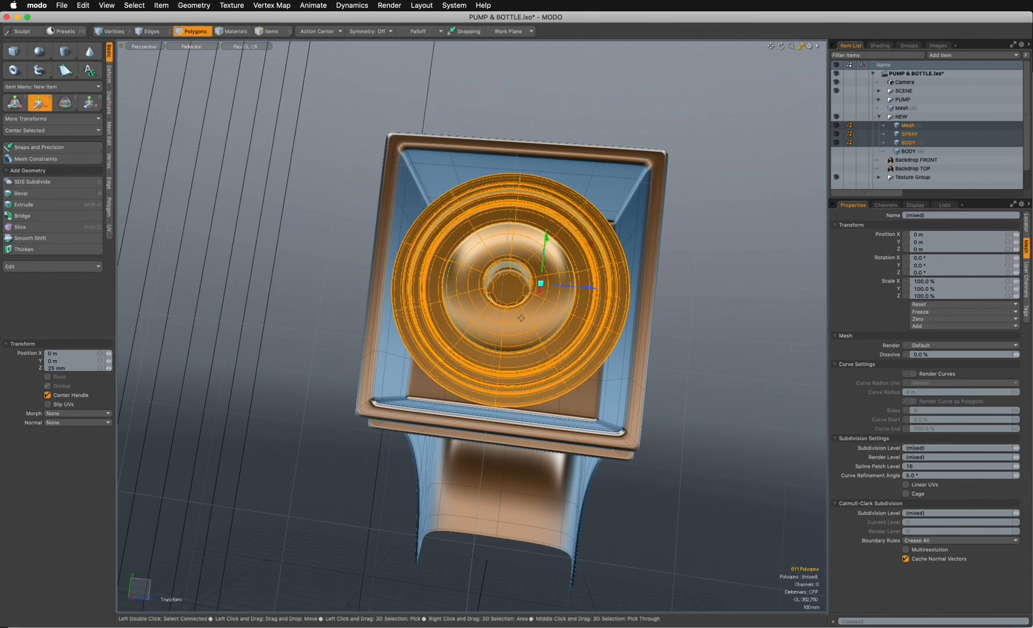
- Scale the insert to about 104% in X and 108% in Y and Z to fill the square nozzle opening
{"action": "key", "text": "r"}
{"action": "left_click_drag", "start_coordinate": [508, 294], "coordinate": [506, 348]}
{"action": "left_click_drag", "start_coordinate": [516, 249], "coordinate": [519, 251]}
{"action": "left_click_drag", "start_coordinate": [556, 301], "coordinate": [558, 302]}
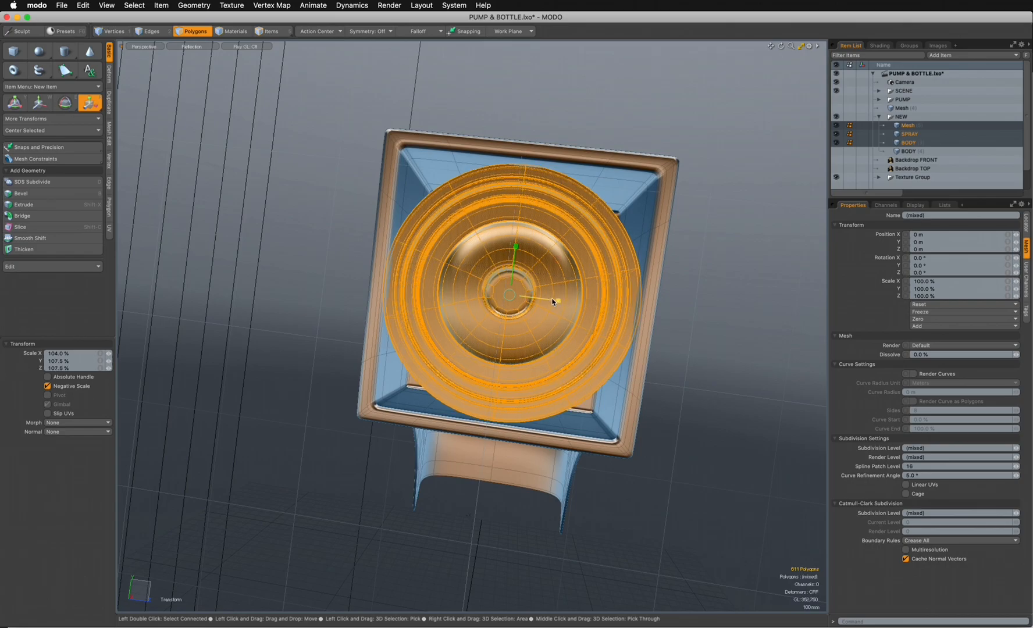
{"action": "key", "text": "q"}
- Reselect the whole insert and fine-tune its scale within the square nozzle opening
{"action": "key", "text": "r"}
{"action": "left_click", "coordinate": [716, 323]}
{"action": "key", "text": "q"}
{"action": "left_click", "coordinate": [678, 362]}
{"action": "left_click_drag", "start_coordinate": [651, 352], "coordinate": [566, 495], "text": "alt"}
{"action": "double_click", "coordinate": [528, 316]}
{"action": "key", "text": "r"}
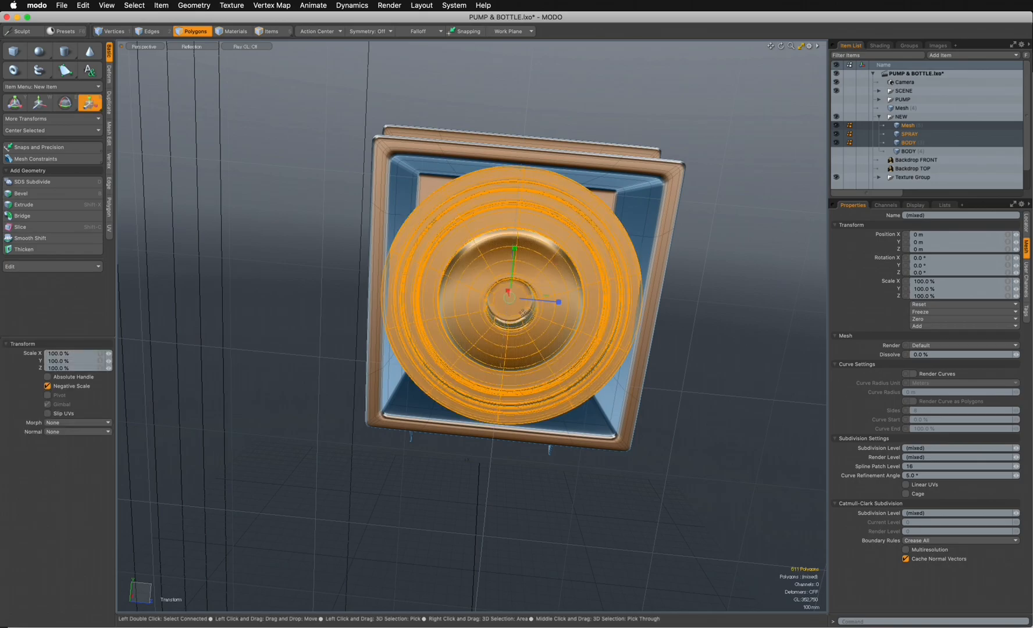
{"action": "left_click_drag", "start_coordinate": [510, 302], "coordinate": [503, 304]}
{"action": "key", "text": "space"}
- Move the insert along the nozzle's axis to adjust how deep it sits in the opening
{"action": "left_click", "coordinate": [705, 325]}
{"action": "left_click_drag", "start_coordinate": [705, 327], "coordinate": [516, 254], "text": "alt"}
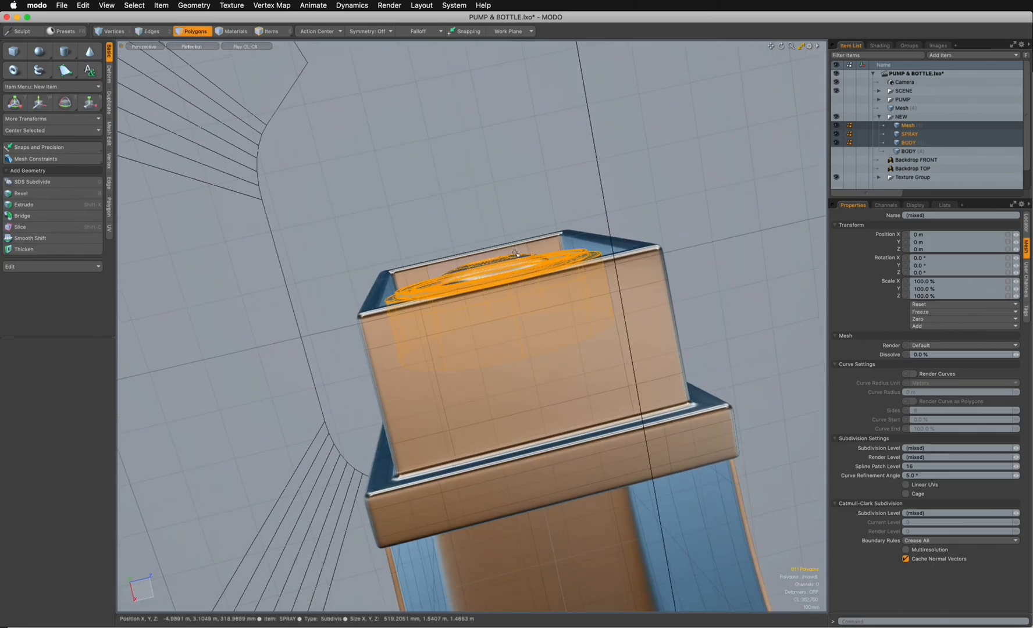
{"action": "key", "text": "w"}
{"action": "left_click_drag", "start_coordinate": [503, 324], "coordinate": [419, 238]}
{"action": "key", "text": "q"}
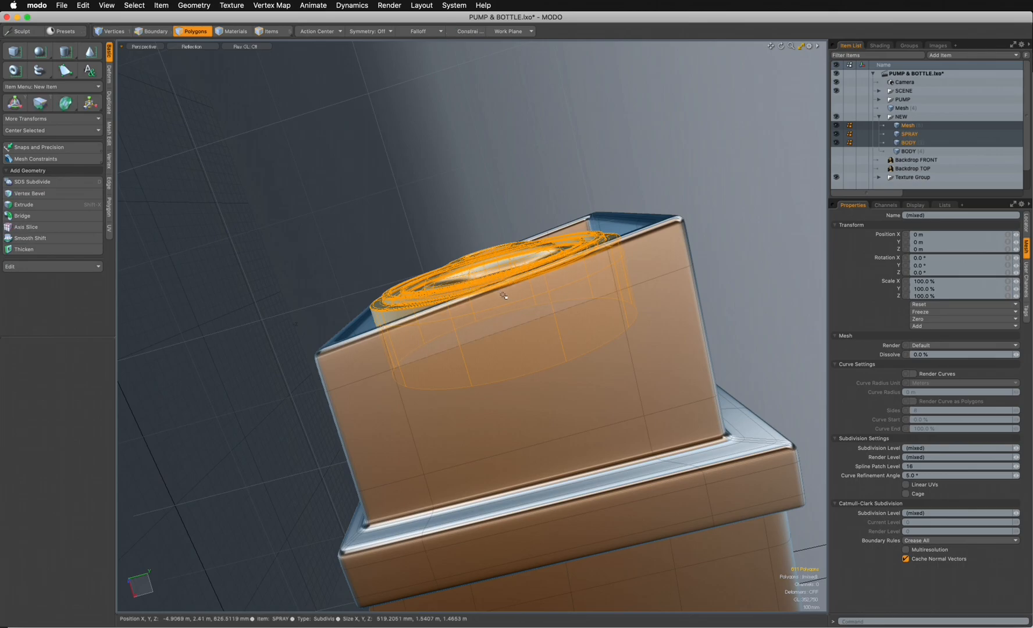
- Rotate the insert slightly in the Front view to follow the slanted front edge of the nozzle
{"action": "key", "text": "ctrl+space"}
{"action": "left_click", "coordinate": [578, 279]}
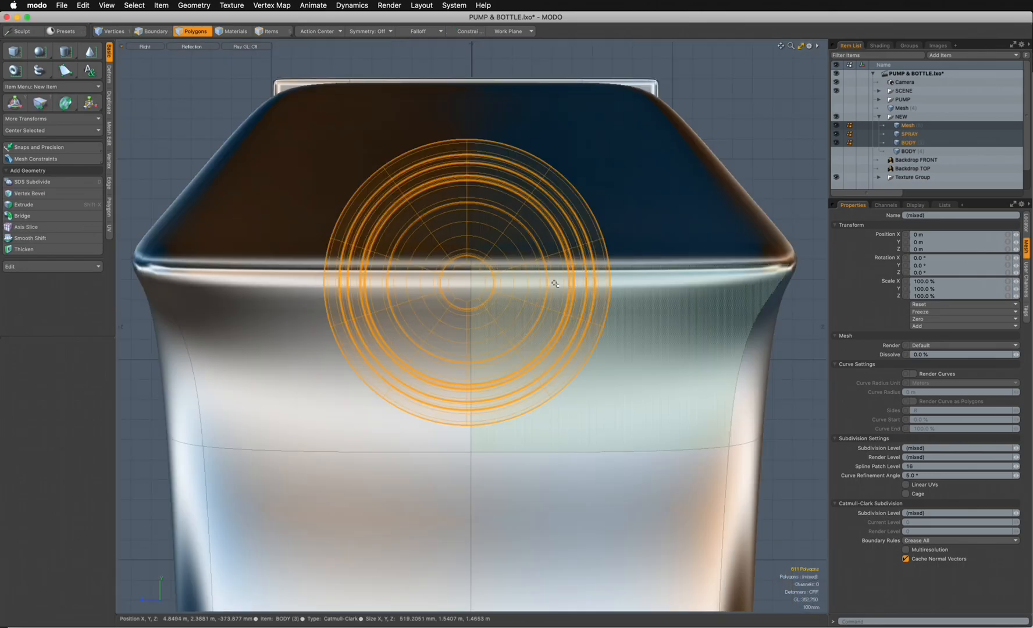
{"action": "key", "text": "ctrl+space"}
{"action": "left_click", "coordinate": [610, 310]}
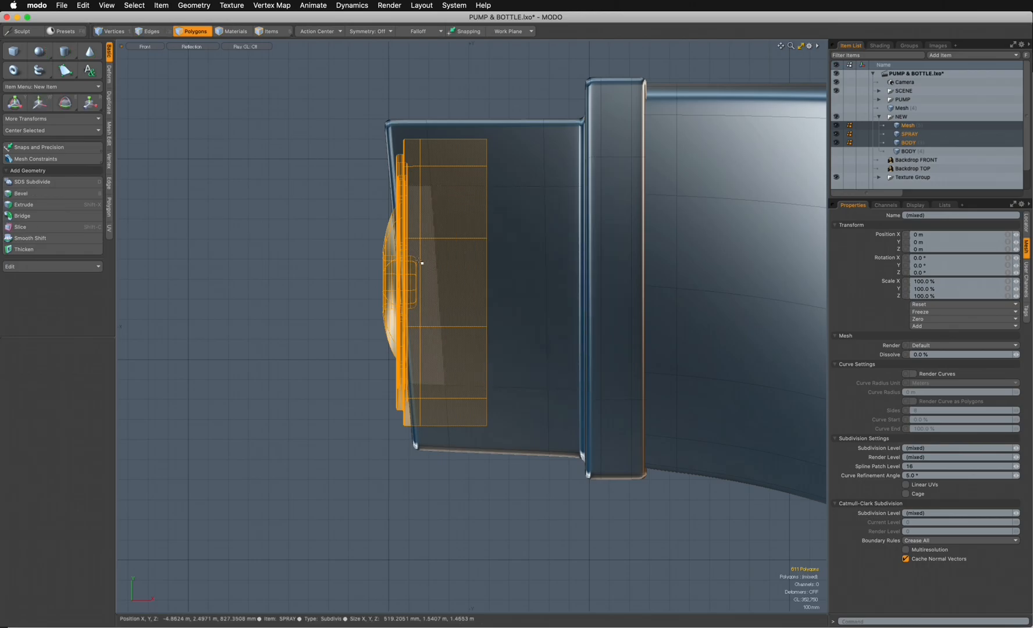
{"action": "key", "text": "e"}
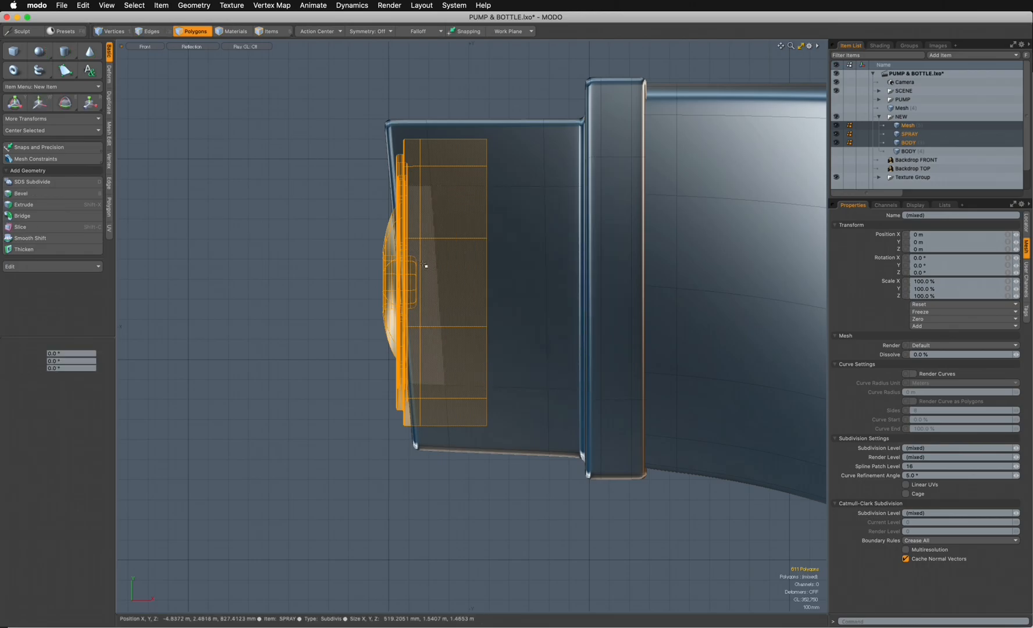
{"action": "left_click_drag", "start_coordinate": [485, 243], "coordinate": [484, 242]}
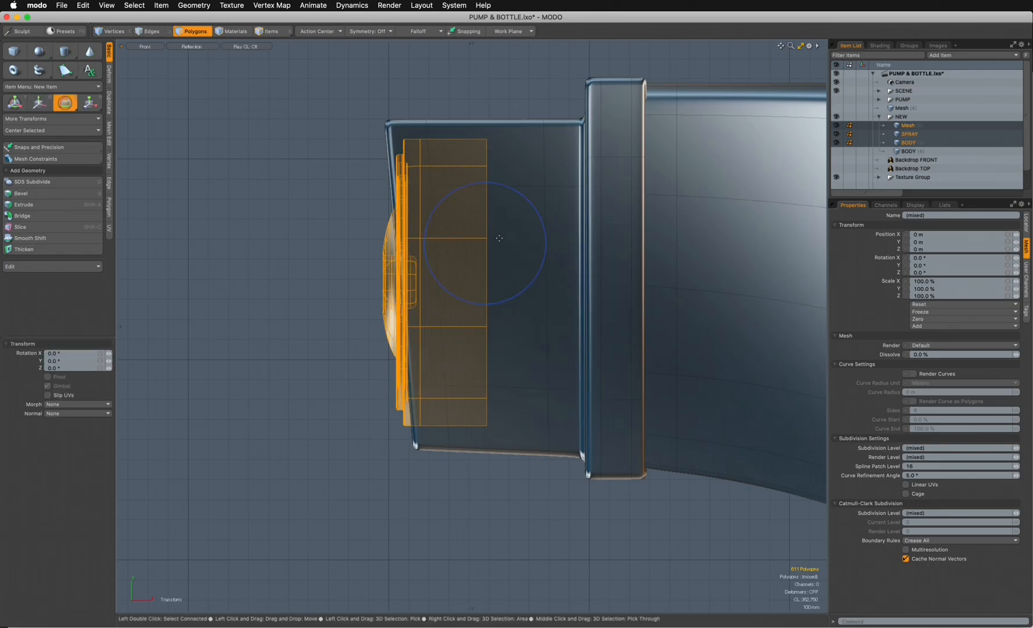
{"action": "mouse_move", "coordinate": [537, 214]}
{"action": "left_mouse_down"}
{"action": "mouse_move", "coordinate": [535, 203]}
{"action": "mouse_move", "coordinate": [531, 214]}
{"action": "left_mouse_up"}
- Nudge the tilted insert into place in the nozzle opening and return to the Perspective view
{"action": "key", "text": "w"}
{"action": "left_click_drag", "start_coordinate": [486, 287], "coordinate": [483, 287]}
{"action": "key", "text": "space"}
{"action": "key", "text": "ctrl+space"}
{"action": "left_click", "coordinate": [496, 209]}
{"action": "left_click_drag", "start_coordinate": [496, 218], "coordinate": [453, 338], "text": "alt"}
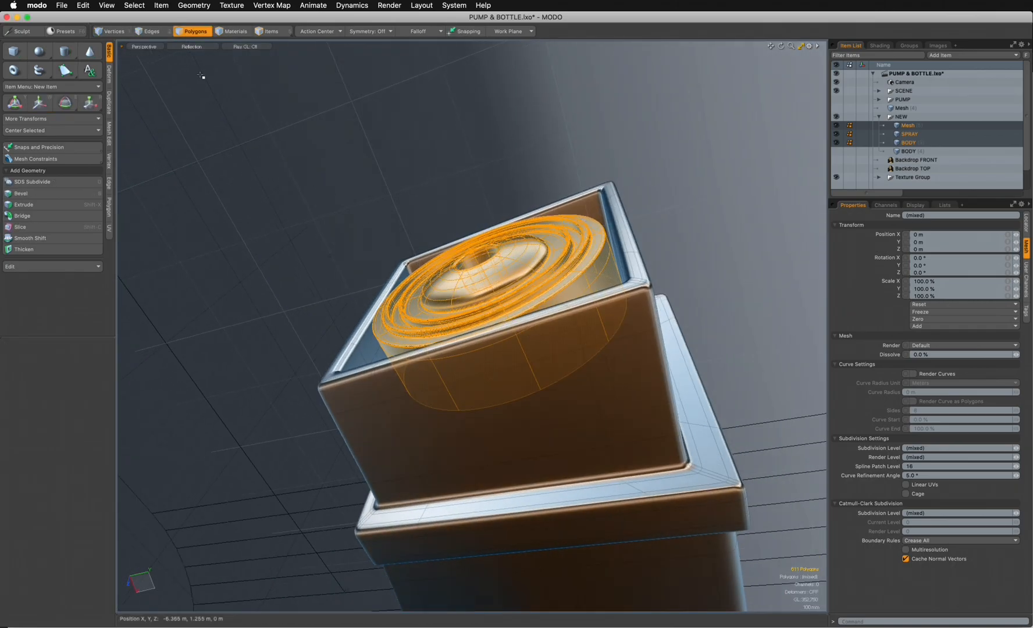
- Deselect the insert and save the PUMP & BOTTLE scene
{"action": "left_click", "coordinate": [249, 136]}
{"action": "left_click_drag", "start_coordinate": [249, 137], "coordinate": [486, 372], "text": "alt"}
{"action": "key", "text": "super+s"}
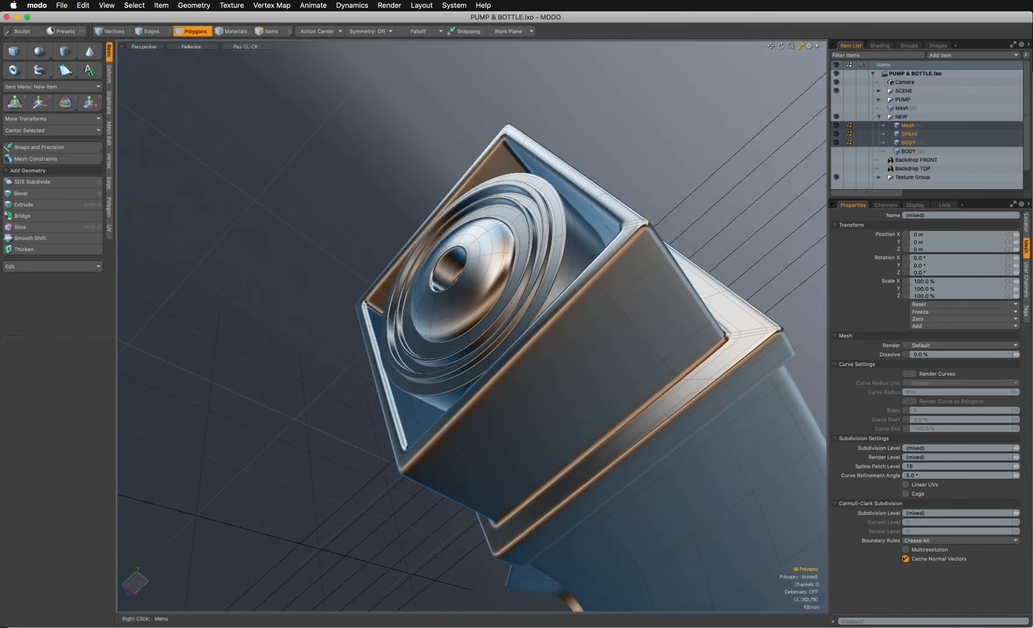
- Render a live preview of the pump and examine the nozzle insert from the front
{"action": "key", "text": "F8"}
{"action": "left_click_drag", "start_coordinate": [604, 168], "coordinate": [395, 146]}
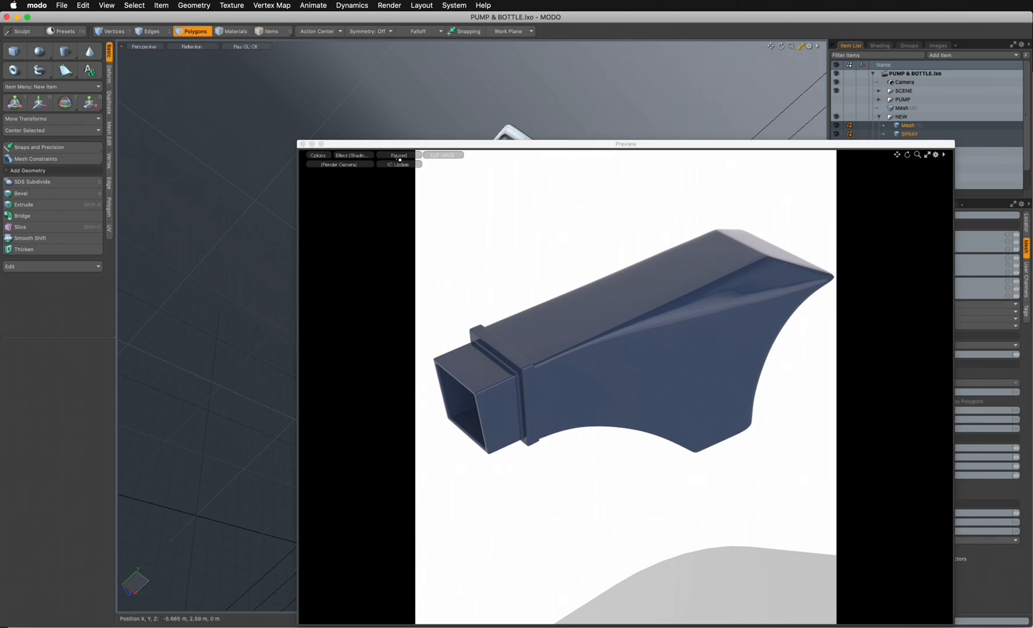
{"action": "left_click", "coordinate": [399, 157]}
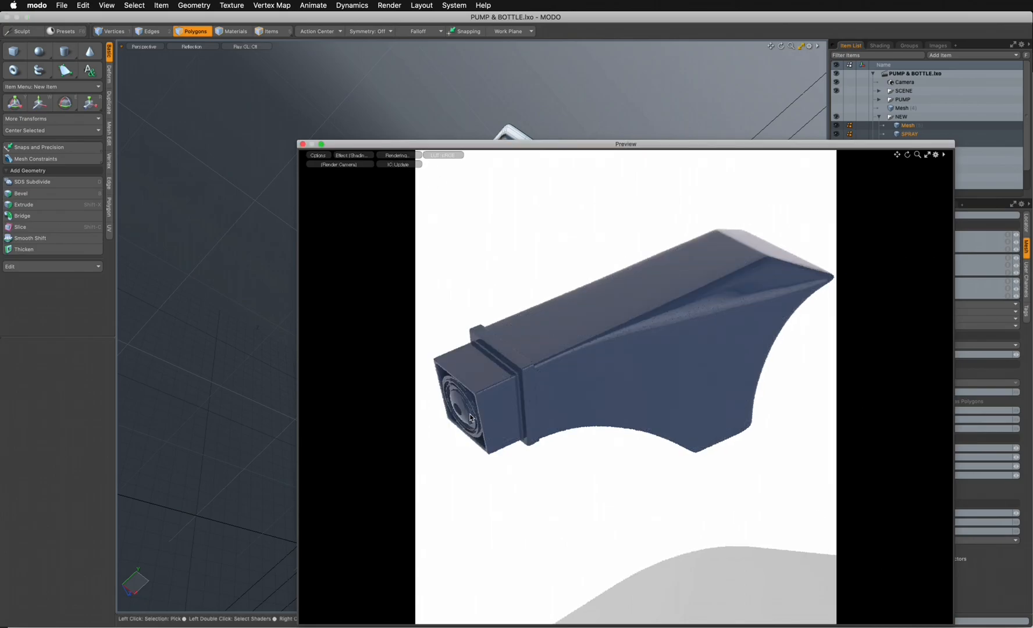
{"action": "left_click_drag", "start_coordinate": [545, 145], "coordinate": [486, 102]}
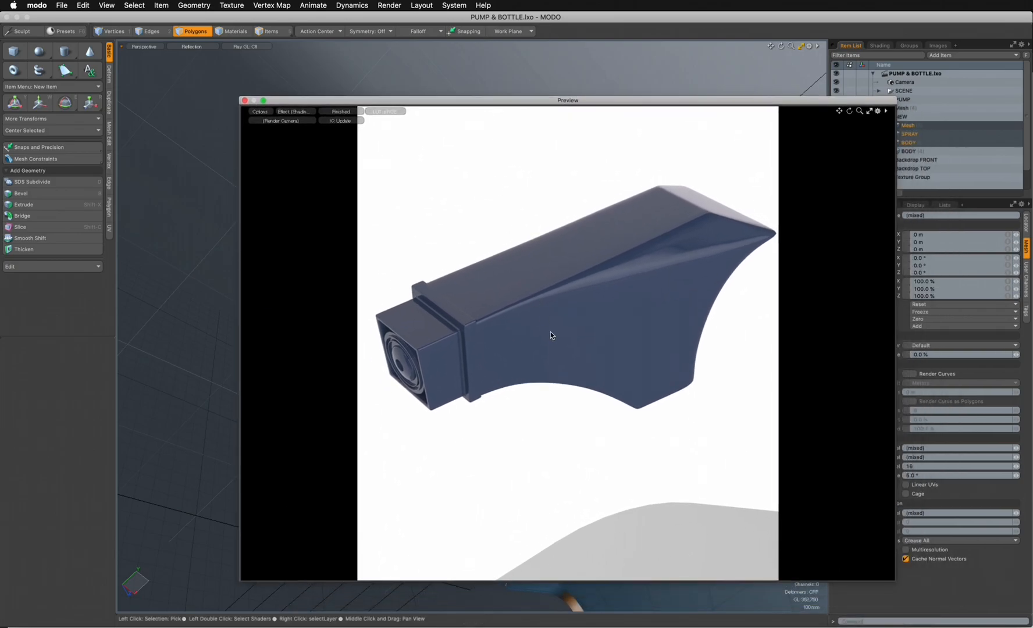
{"action": "left_click_drag", "start_coordinate": [566, 352], "coordinate": [617, 297], "text": "alt"}
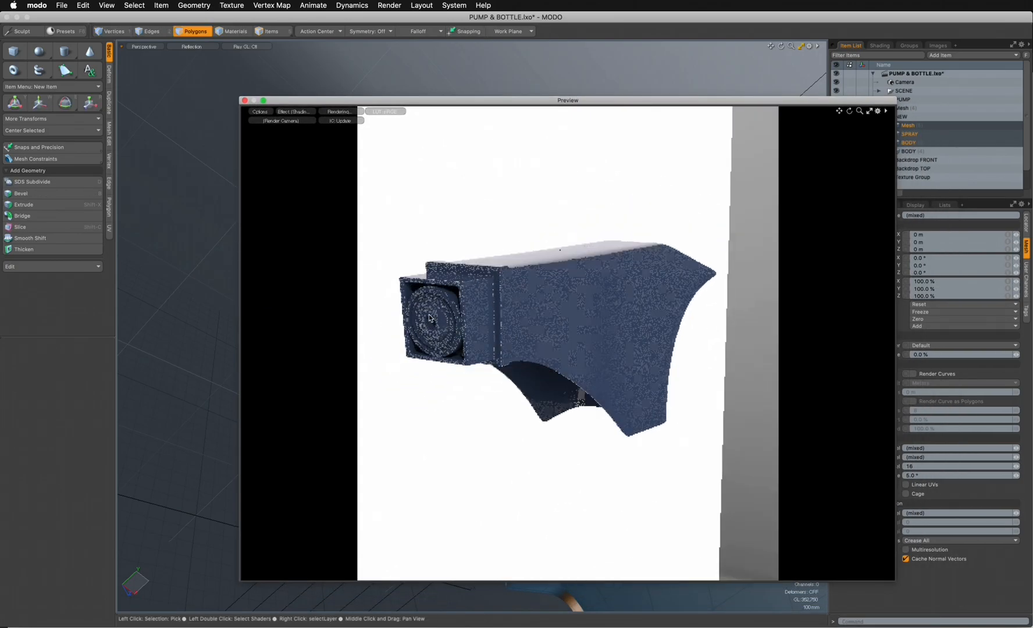
{"action": "left_click_drag", "start_coordinate": [527, 101], "coordinate": [1032, 110]}
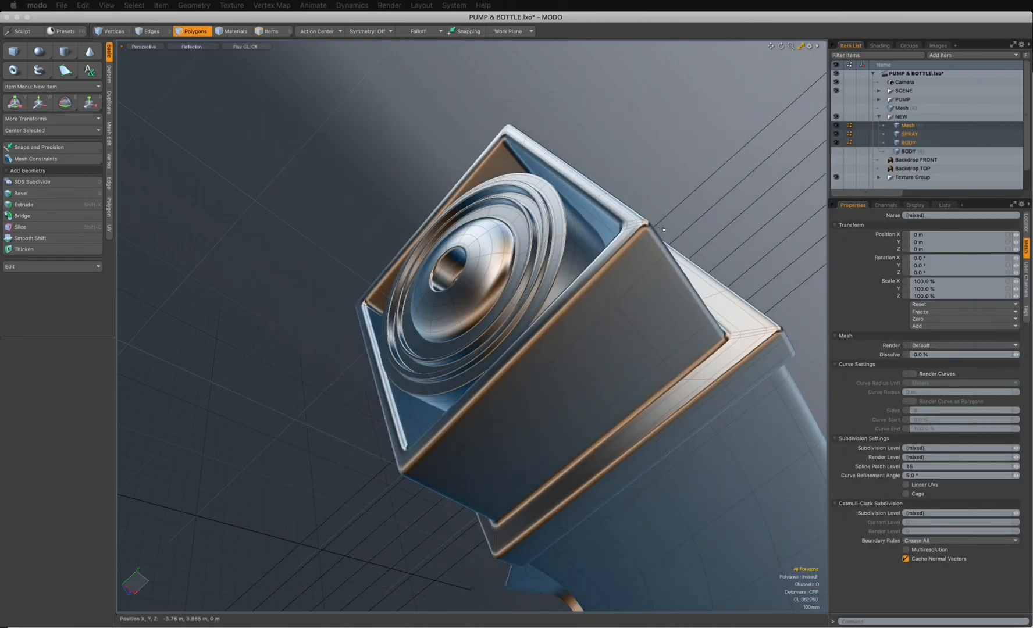
- Select the dome's hole with its surrounding rim polygons, scale it down and move it -50 mm along X
{"action": "left_click_drag", "start_coordinate": [438, 238], "coordinate": [571, 381], "text": "alt"}
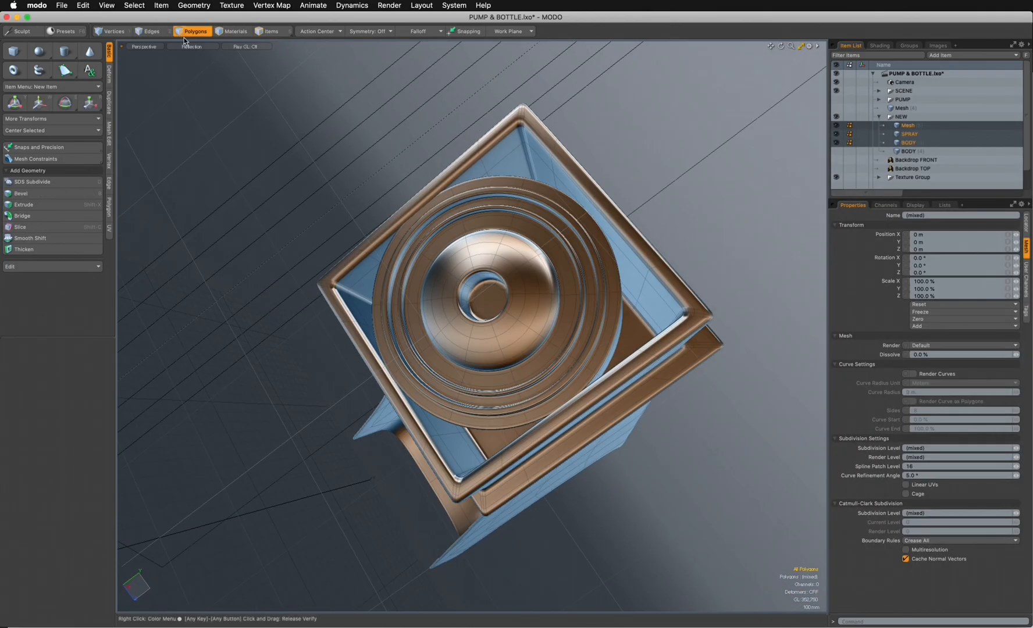
{"action": "left_click", "coordinate": [486, 293]}
{"action": "key", "text": "shift+Up"}
{"action": "key", "text": "shift+Up"}
{"action": "key", "text": "shift+Up"}
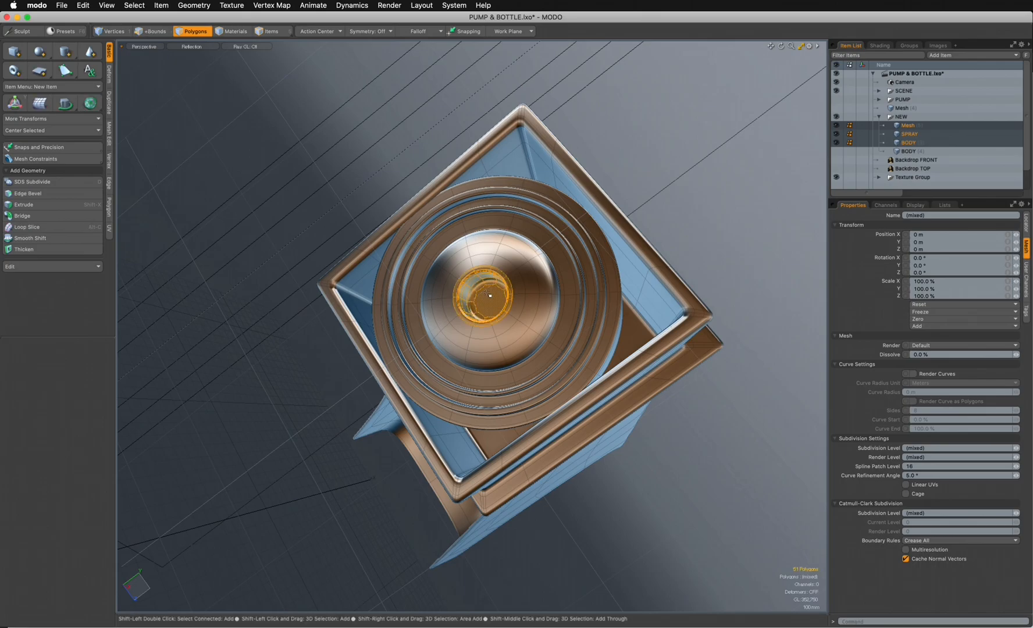
{"action": "left_click_drag", "start_coordinate": [475, 316], "coordinate": [502, 270], "text": "ctrl+alt"}
{"action": "key", "text": "r"}
{"action": "key", "text": "w"}
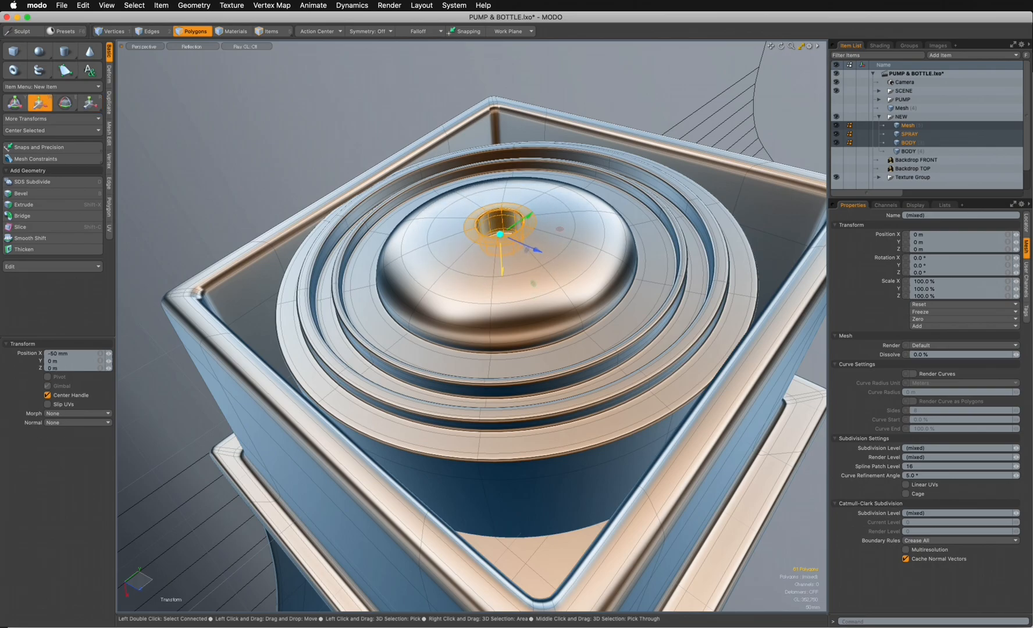
{"action": "key", "text": "space"}
{"action": "left_click", "coordinate": [651, 115]}
{"action": "left_click_drag", "start_coordinate": [657, 128], "coordinate": [781, 319], "text": "alt"}
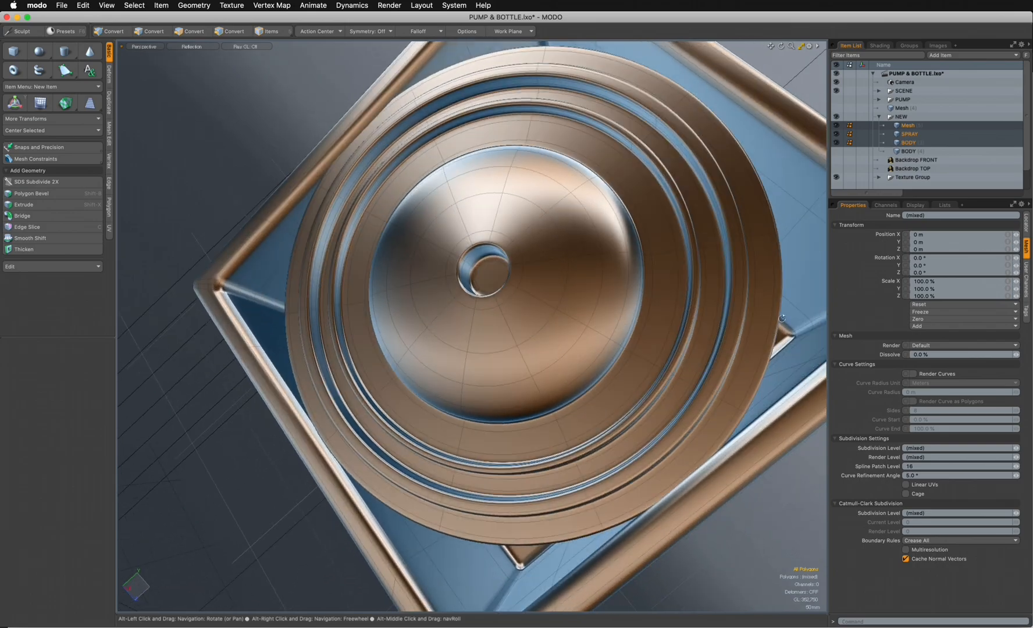
- Check the reshaped dome and smaller spray hole in the preview render
{"action": "left_click_drag", "start_coordinate": [1032, 139], "coordinate": [509, 163]}
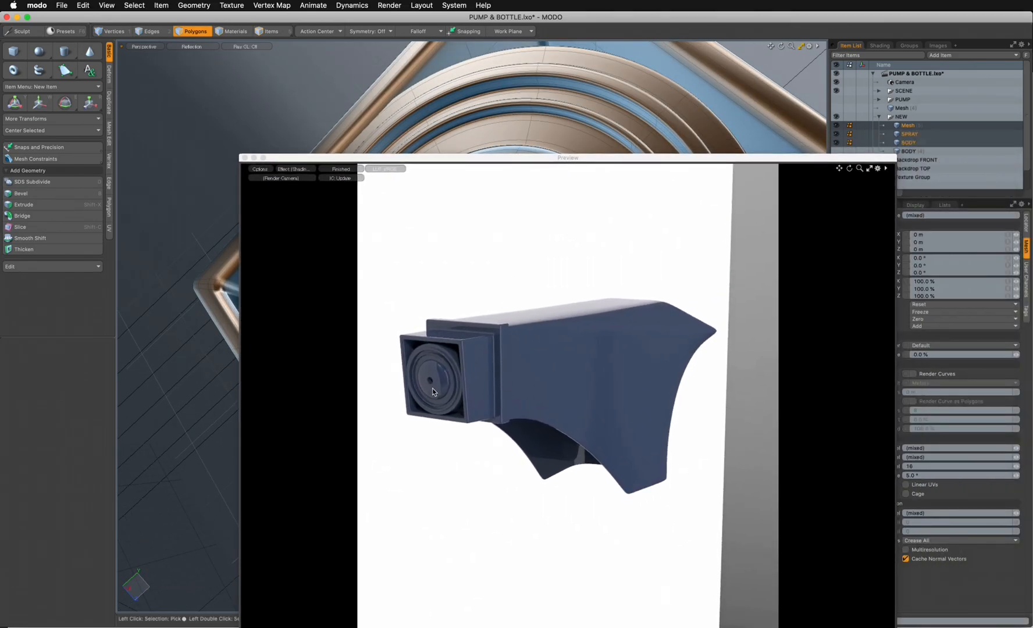
{"action": "left_click", "coordinate": [560, 163]}
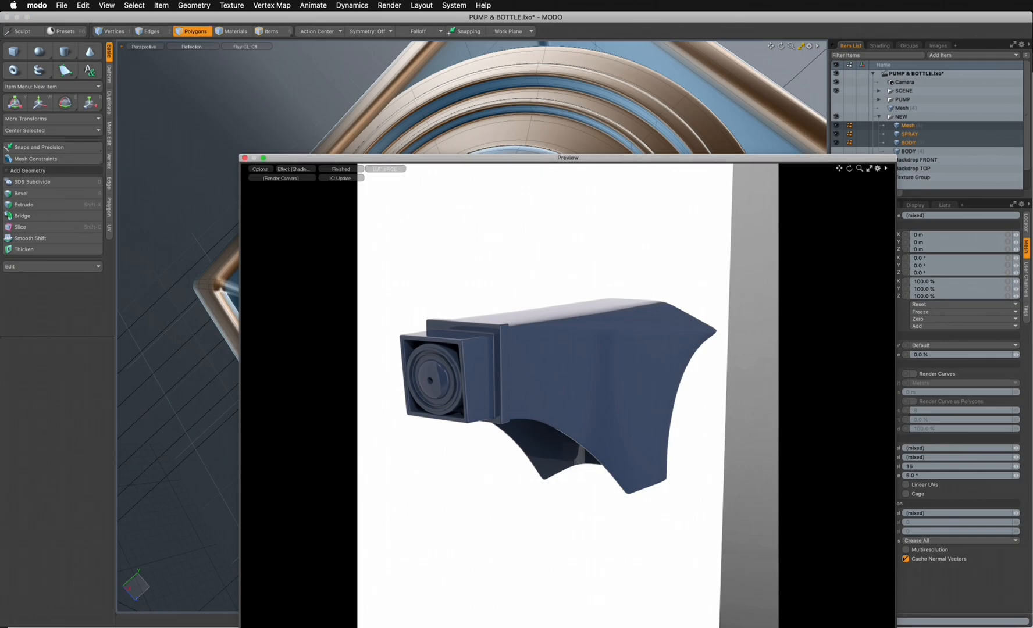
{"action": "left_click_drag", "start_coordinate": [794, 158], "coordinate": [1032, 163]}
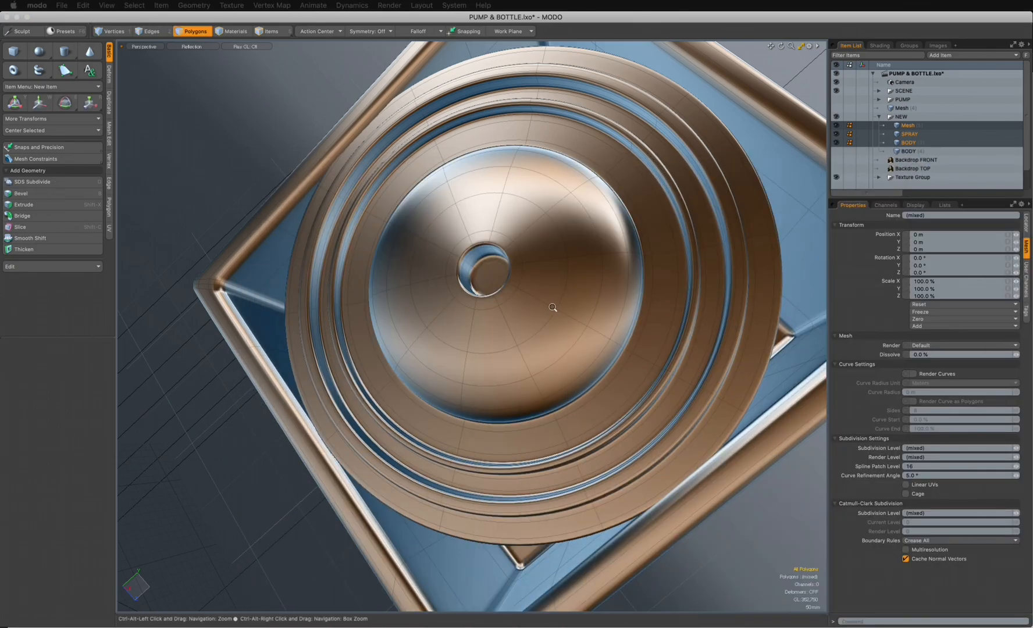
- Select the dome's hole with its surrounding rim polygons, move it about -9 mm along X, and clear the selection
{"action": "left_click_drag", "start_coordinate": [554, 307], "coordinate": [570, 285], "text": "ctrl+alt"}
{"action": "left_click_drag", "start_coordinate": [452, 275], "coordinate": [478, 274], "text": "alt"}
{"action": "left_click", "coordinate": [479, 274]}
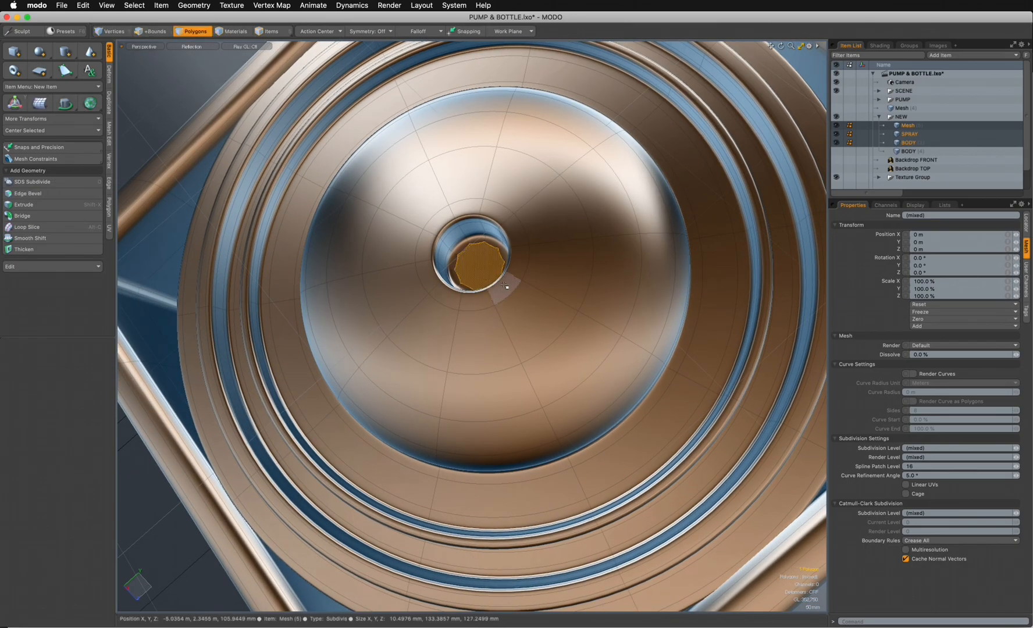
{"action": "key", "text": "shift+Up"}
{"action": "key", "text": "shift+Up"}
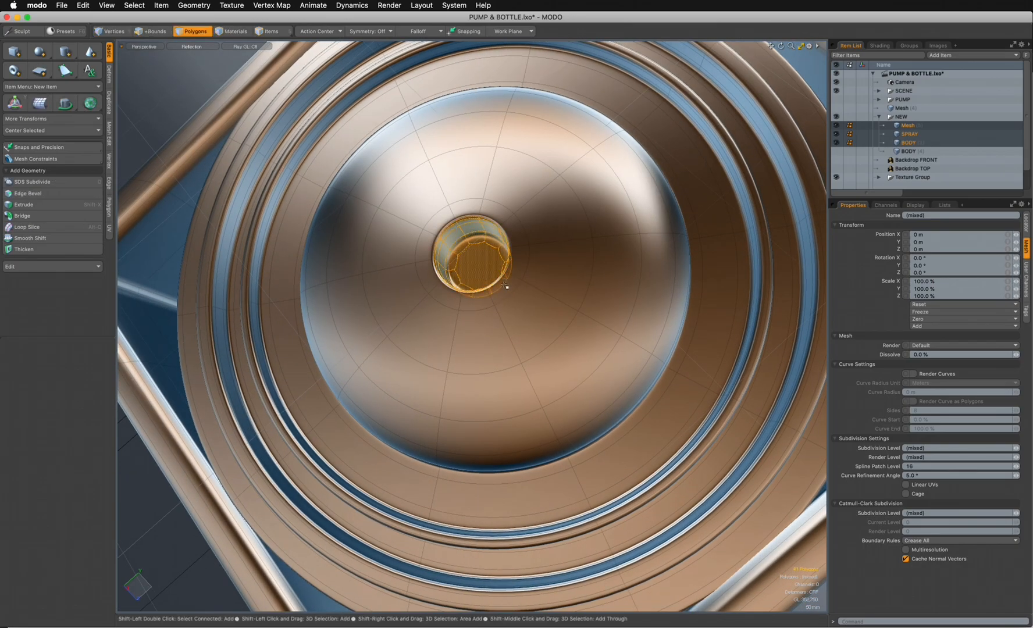
{"action": "key", "text": "shift+Up"}
{"action": "key", "text": "shift+Up"}
{"action": "left_click_drag", "start_coordinate": [532, 338], "coordinate": [469, 230], "text": "alt"}
{"action": "key", "text": "r"}
{"action": "key", "text": "w"}
{"action": "left_click_drag", "start_coordinate": [474, 271], "coordinate": [472, 268]}
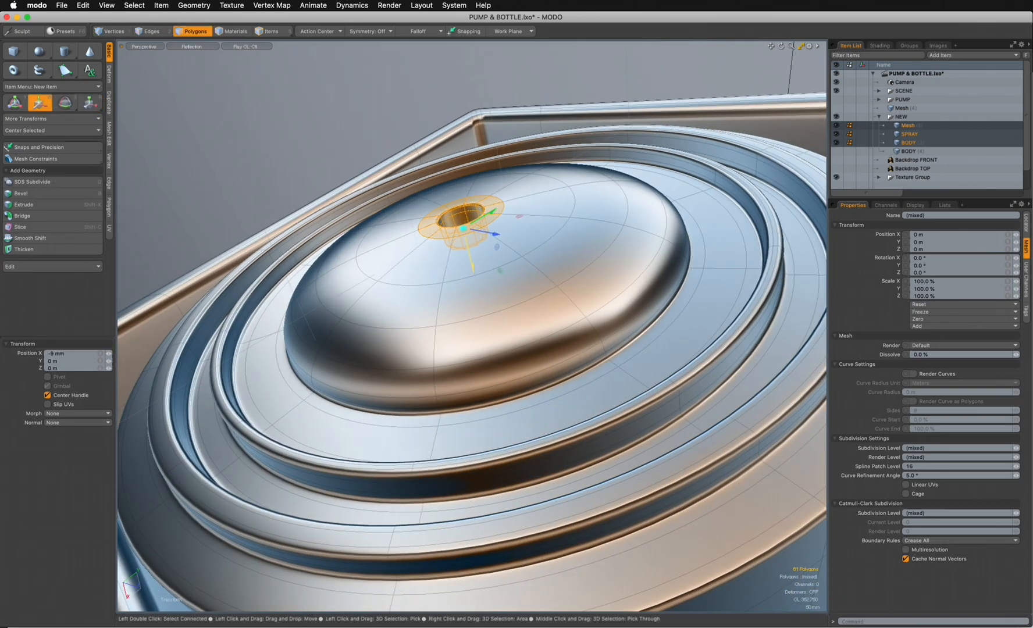
{"action": "key", "text": "space"}
{"action": "left_click", "coordinate": [362, 143]}
- Render a preview of the pump and examine the nozzle and body from several angles
{"action": "left_click_drag", "start_coordinate": [489, 270], "coordinate": [431, 251], "text": "ctrl+alt"}
{"action": "key", "text": "F9"}
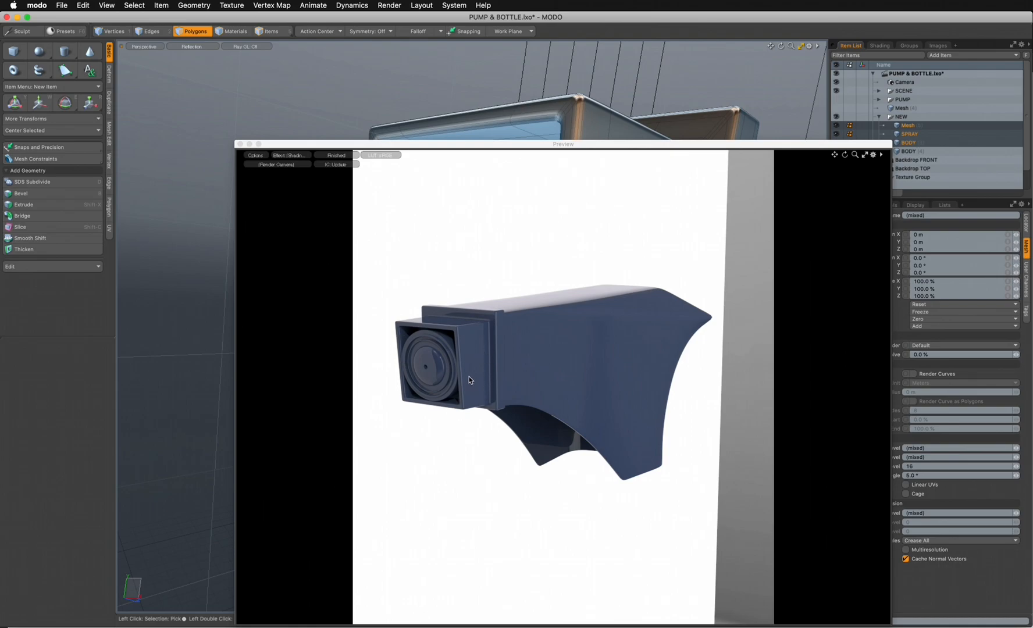
{"action": "left_click_drag", "start_coordinate": [496, 148], "coordinate": [500, 98]}
{"action": "left_click_drag", "start_coordinate": [636, 311], "coordinate": [599, 338], "text": "alt"}
{"action": "left_click_drag", "start_coordinate": [664, 316], "coordinate": [610, 432], "text": "alt"}
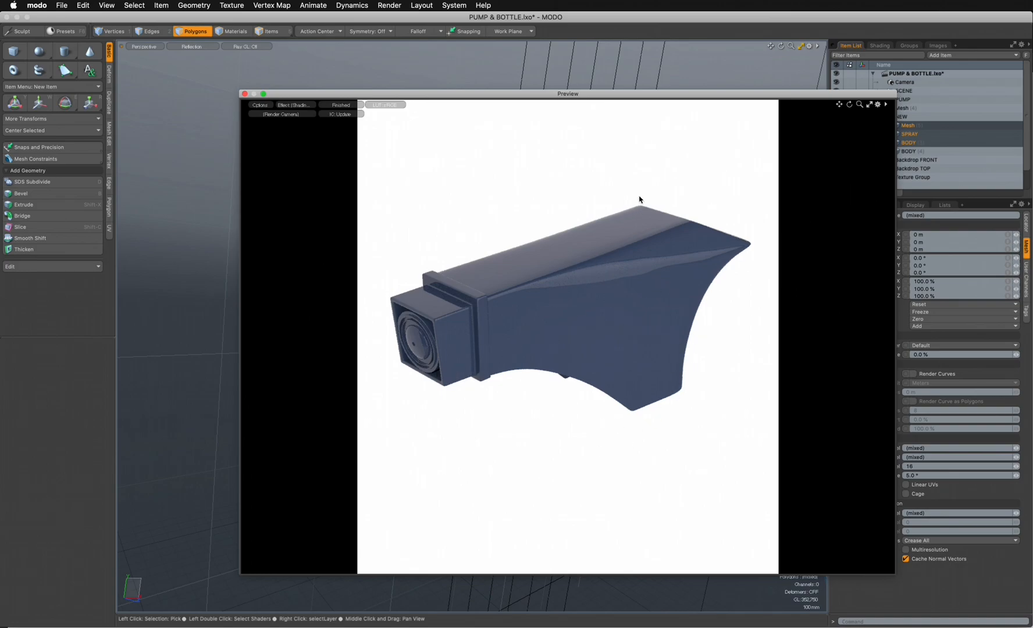
{"action": "left_click_drag", "start_coordinate": [529, 98], "coordinate": [533, 94]}
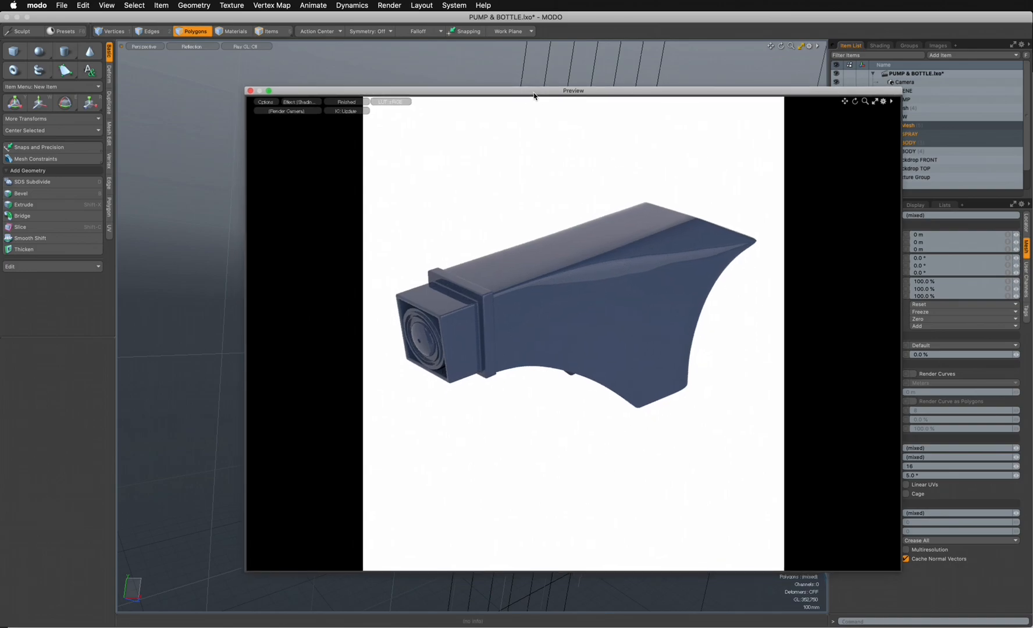
{"action": "left_click_drag", "start_coordinate": [412, 91], "coordinate": [1032, 105]}
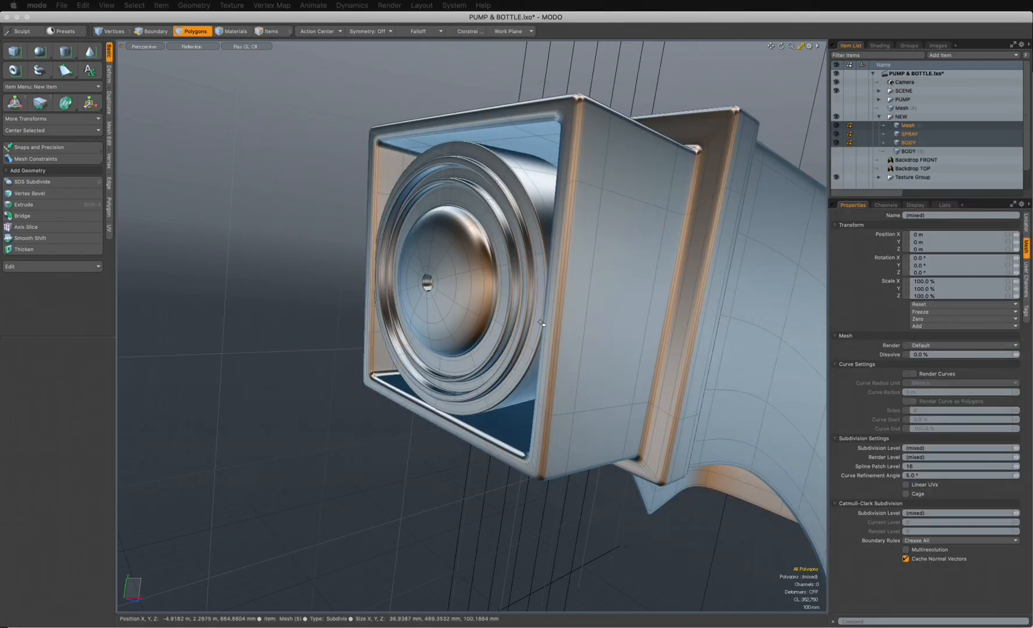
- Switch the viewport to the Front view and show the Backdrop FRONT and Backdrop TOP items
{"action": "key", "text": "ctrl+space"}
{"action": "left_click", "coordinate": [601, 318]}
{"action": "left_click_drag", "start_coordinate": [601, 318], "coordinate": [495, 335], "text": "ctrl+alt"}
{"action": "left_click_drag", "start_coordinate": [806, 395], "coordinate": [553, 347], "text": "alt"}
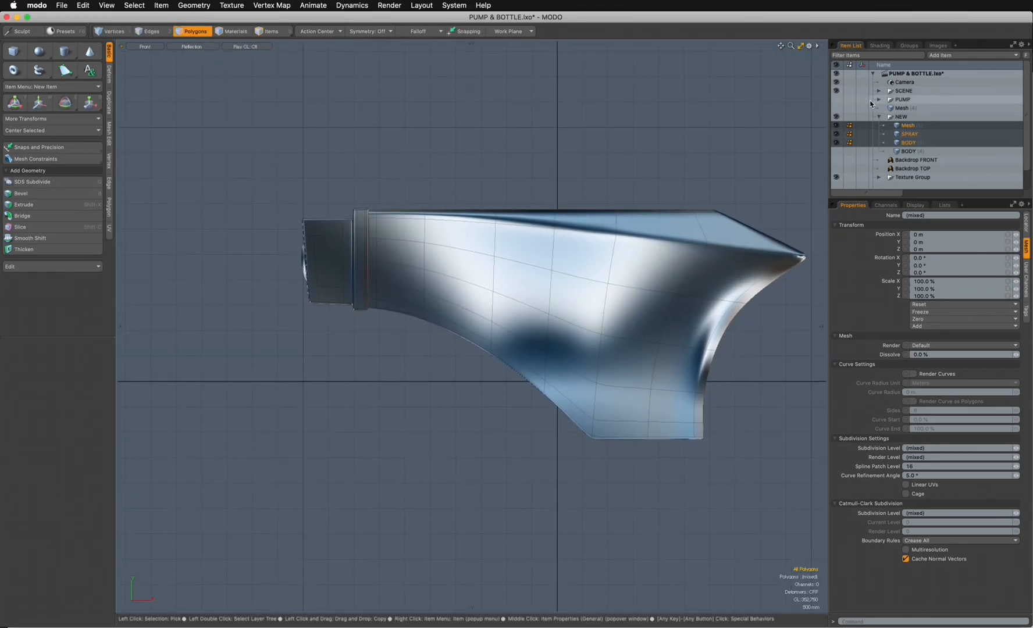
{"action": "left_click_drag", "start_coordinate": [836, 168], "coordinate": [837, 161]}
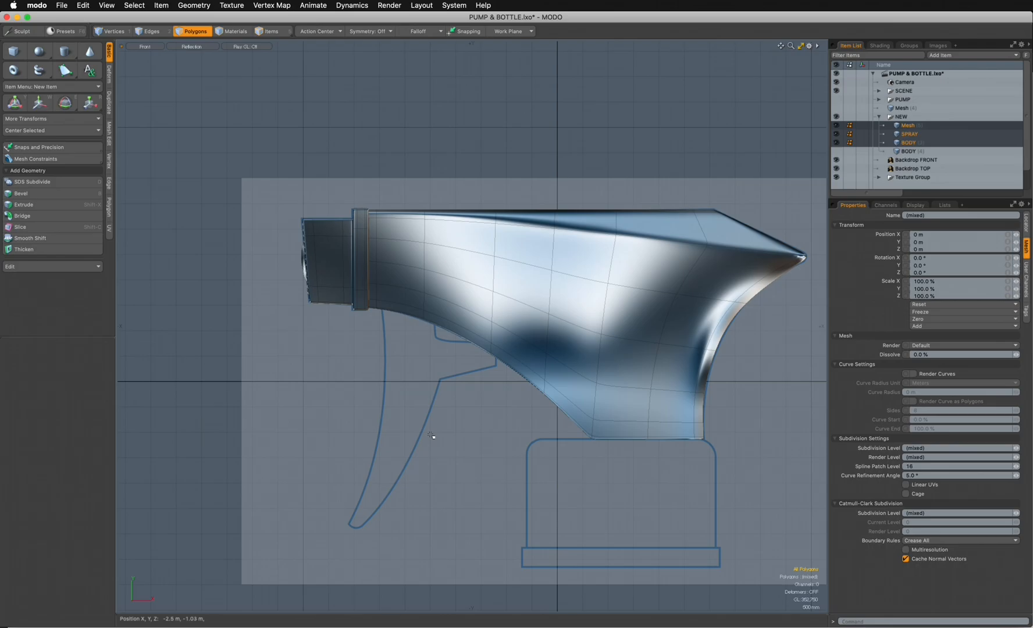
- Group the insert mesh and the SPRAY mesh under a group named SPRAY, placed first inside NEW
{"action": "left_click", "coordinate": [903, 125]}
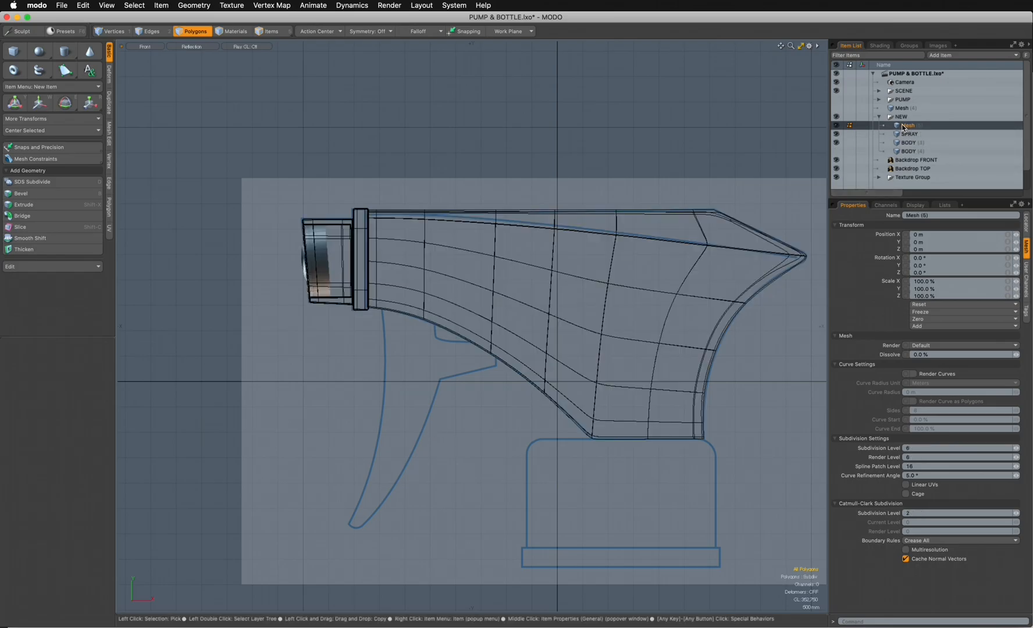
{"action": "left_click", "coordinate": [903, 133], "text": "ctrl"}
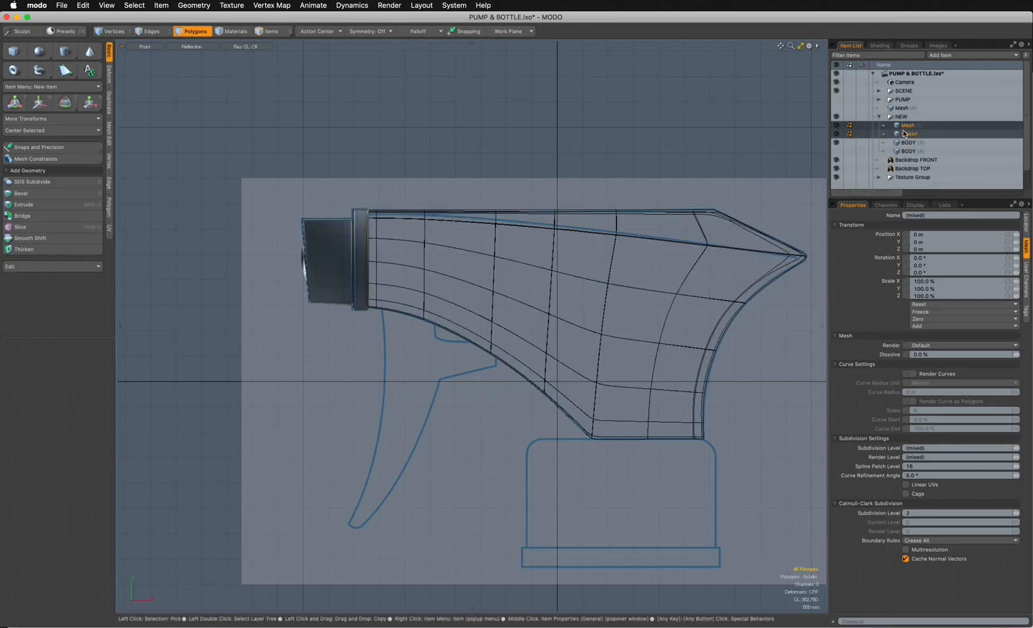
{"action": "key", "text": "ctrl+g"}
{"action": "double_click", "coordinate": [909, 143]}
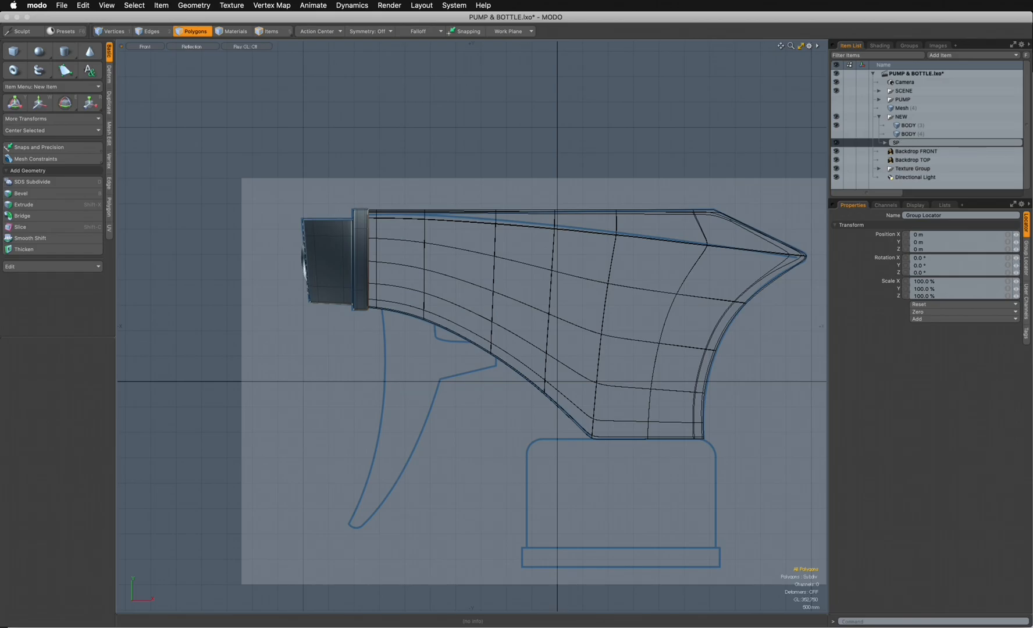
{"action": "key", "text": "Return"}
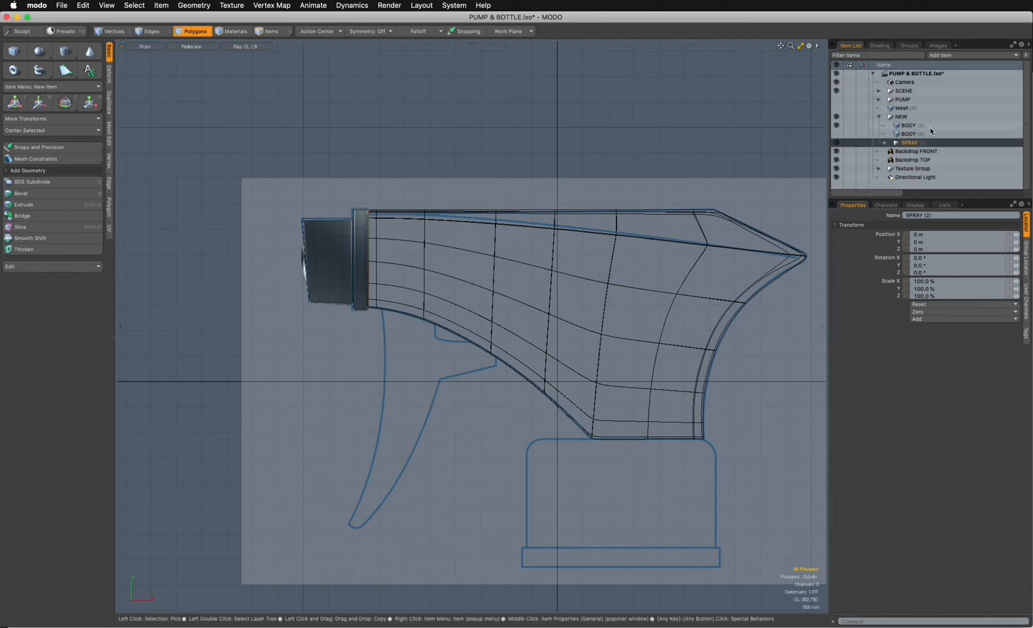
{"action": "left_click_drag", "start_coordinate": [895, 144], "coordinate": [904, 126]}
- Delete the duplicate BODY (4) mesh from the NEW group
{"action": "left_click", "coordinate": [905, 134]}
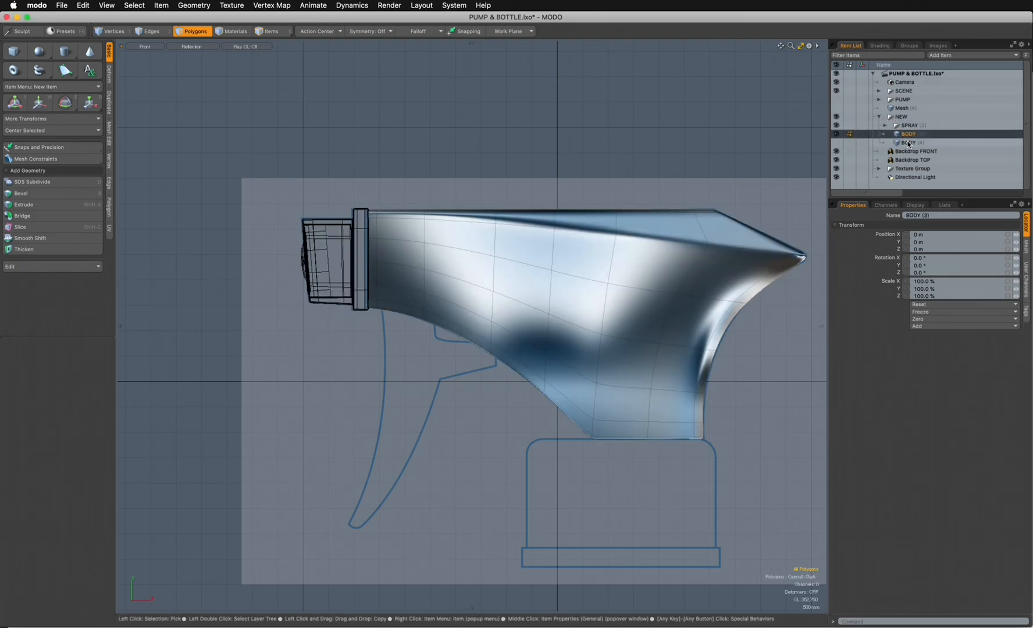
{"action": "left_click", "coordinate": [907, 143]}
{"action": "right_click", "coordinate": [909, 145]}
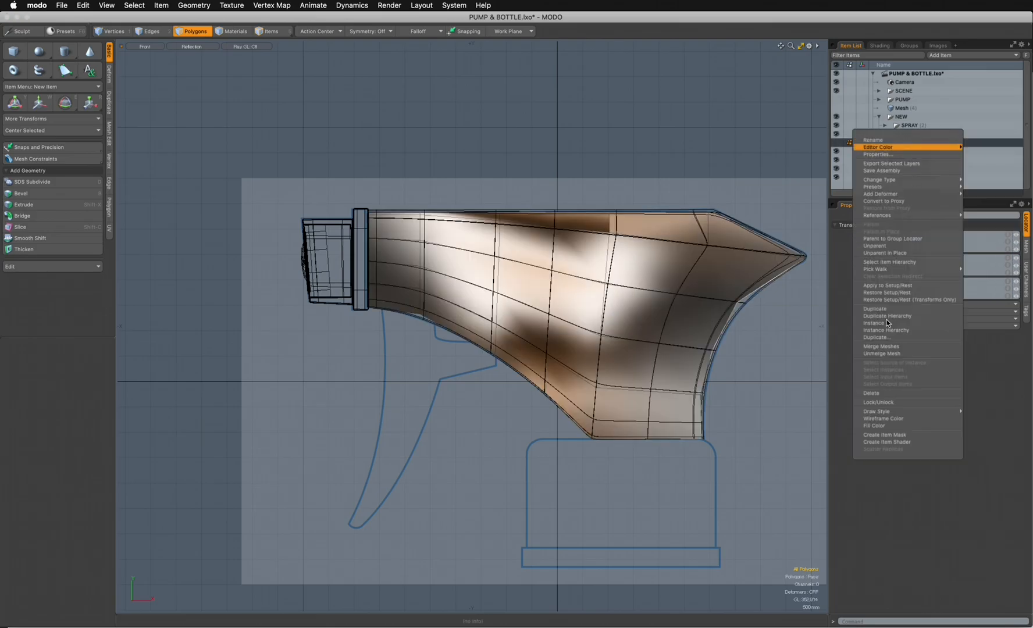
{"action": "left_click", "coordinate": [876, 391]}
- Place the remaining BODY mesh in its own group named BODY
{"action": "left_click", "coordinate": [907, 134]}
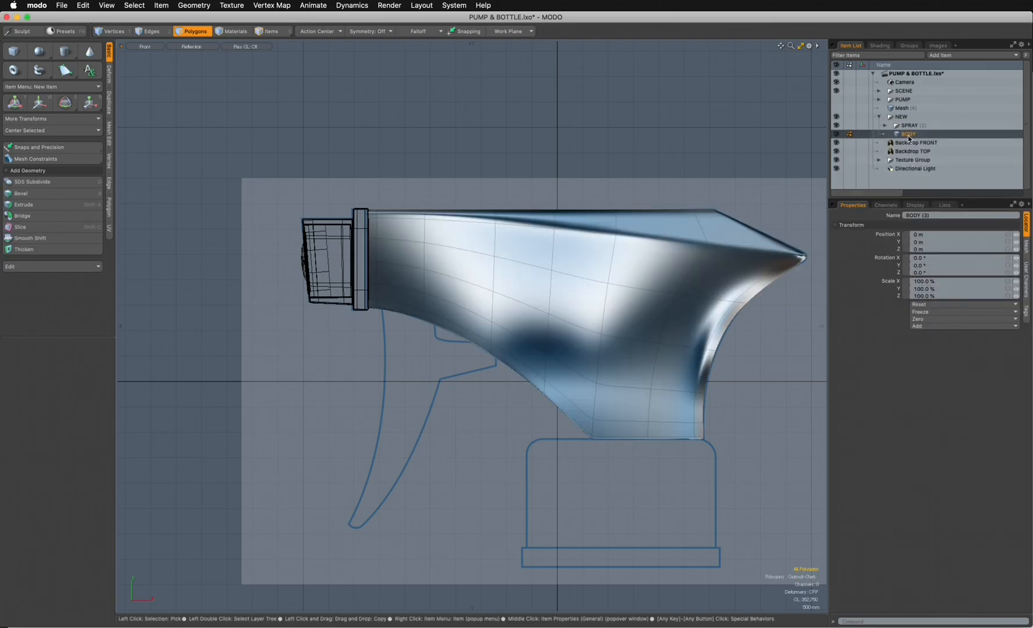
{"action": "double_click", "coordinate": [912, 135]}
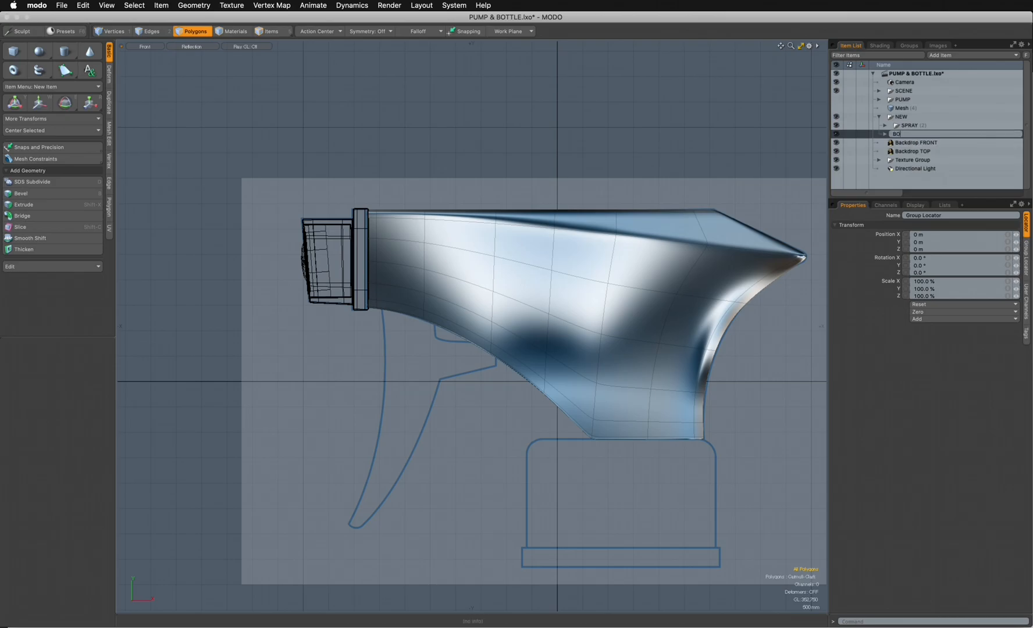
{"action": "key", "text": "Return"}
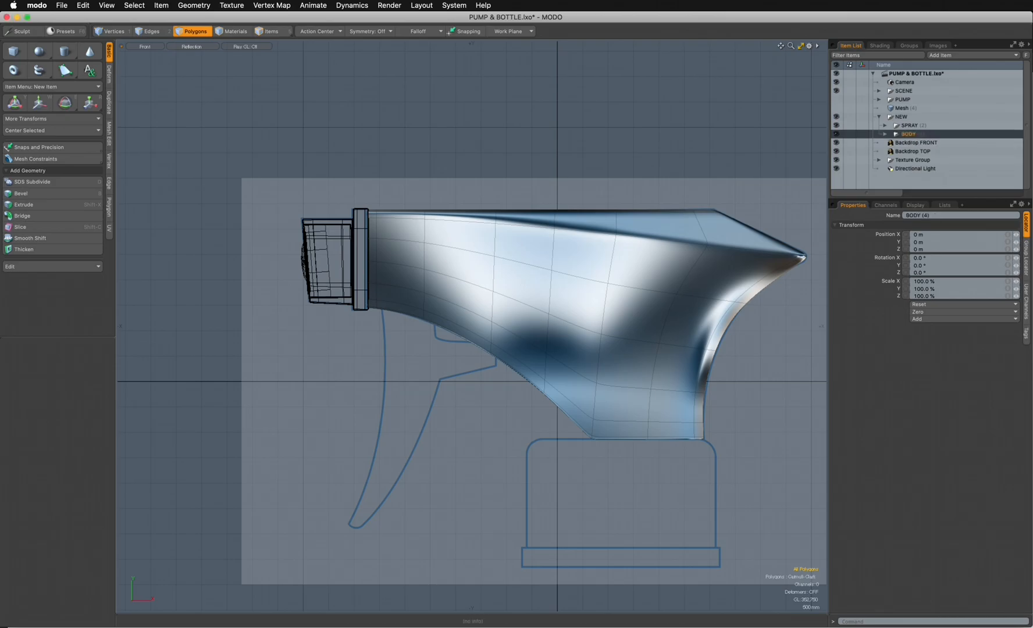
- Hide the SPRAY and BODY groups so only the backdrop drawing shows
{"action": "left_click", "coordinate": [838, 126]}
{"action": "left_click", "coordinate": [837, 126]}
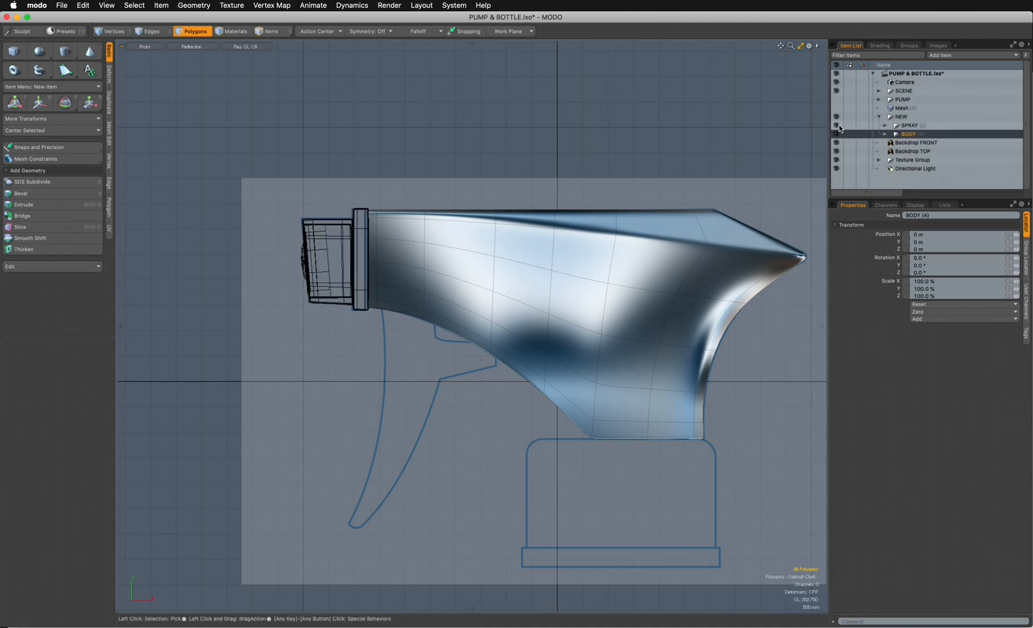
{"action": "left_click", "coordinate": [838, 126]}
{"action": "left_click", "coordinate": [838, 134]}
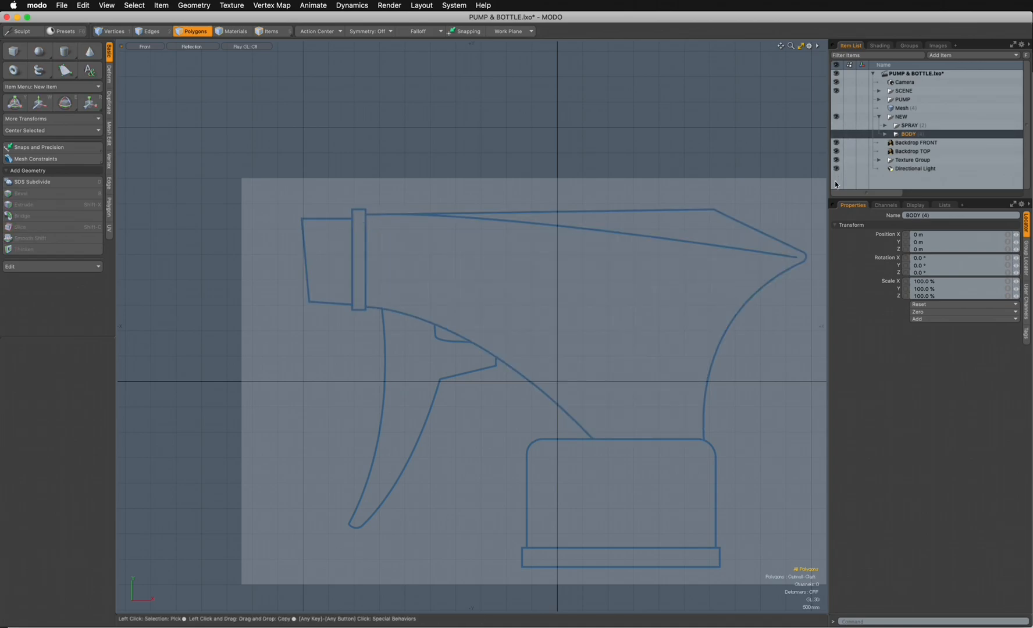
- Add a new mesh item and set the viewport shading to Wireframe
{"action": "key", "text": "n"}
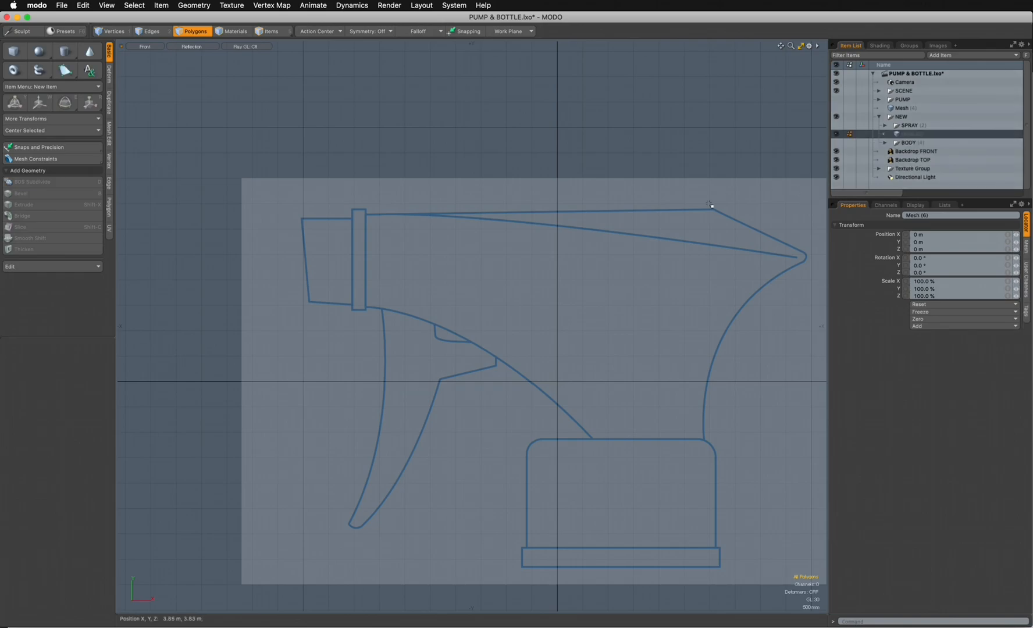
{"action": "left_click_drag", "start_coordinate": [399, 338], "coordinate": [385, 276], "text": "alt"}
{"action": "left_click", "coordinate": [193, 46]}
{"action": "left_click", "coordinate": [193, 48]}
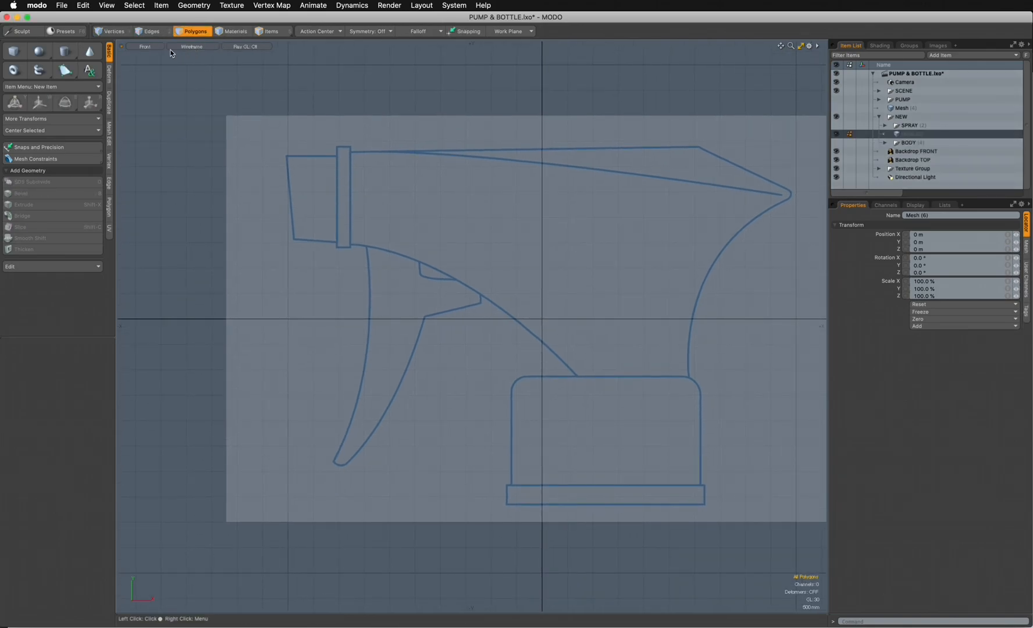
- Draw a flat cube polygon over the trigger, about 1.57 m wide and 5.21 m high
{"action": "left_click", "coordinate": [14, 52]}
{"action": "mouse_move", "coordinate": [345, 233]}
{"action": "left_mouse_down"}
{"action": "mouse_move", "coordinate": [437, 348]}
{"action": "mouse_move", "coordinate": [432, 486]}
{"action": "mouse_move", "coordinate": [448, 494]}
{"action": "left_mouse_up"}
{"action": "left_click_drag", "start_coordinate": [450, 495], "coordinate": [449, 495]}
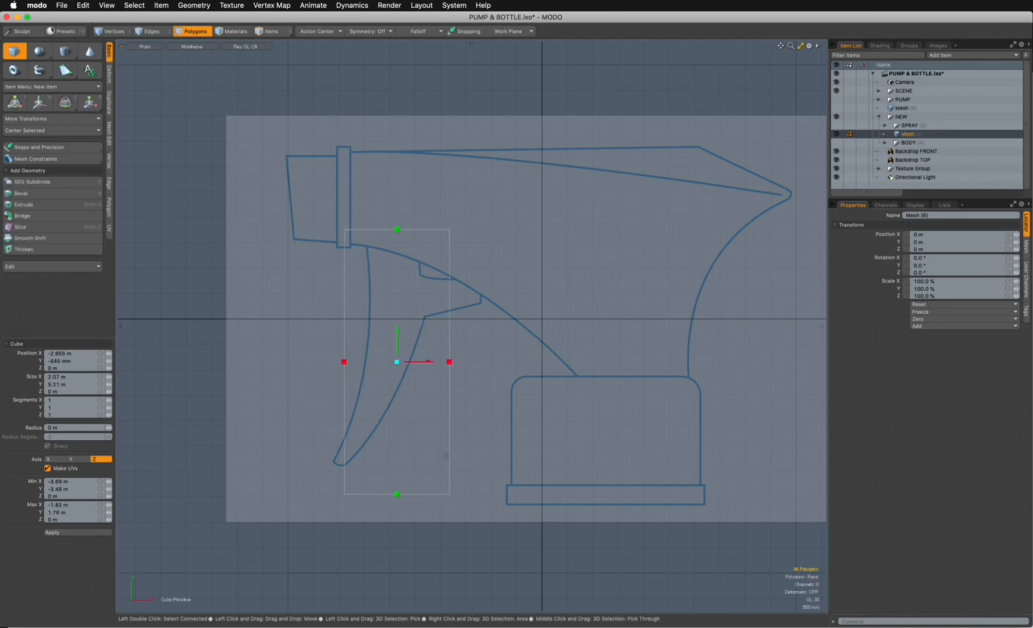
{"action": "left_click_drag", "start_coordinate": [349, 360], "coordinate": [326, 362]}
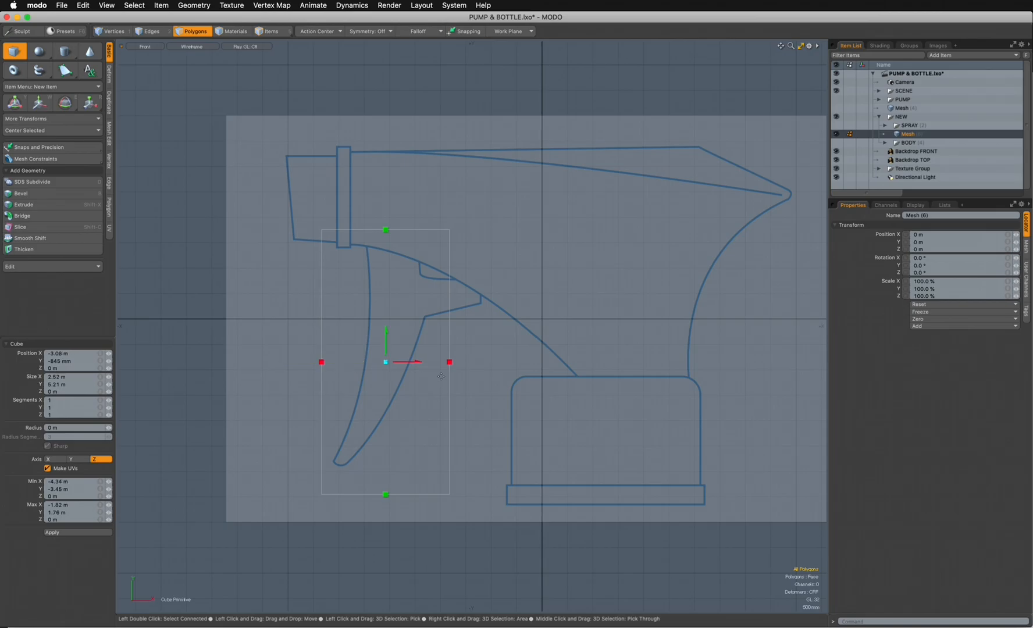
{"action": "left_click_drag", "start_coordinate": [448, 368], "coordinate": [422, 369]}
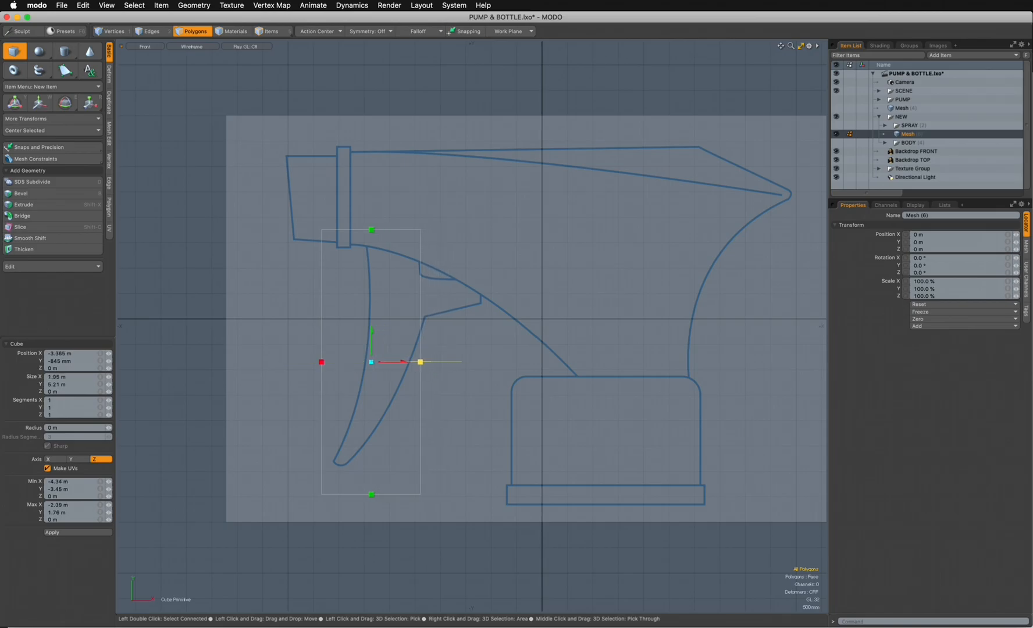
{"action": "left_click_drag", "start_coordinate": [323, 368], "coordinate": [336, 362]}
{"action": "left_click_drag", "start_coordinate": [421, 368], "coordinate": [415, 366]}
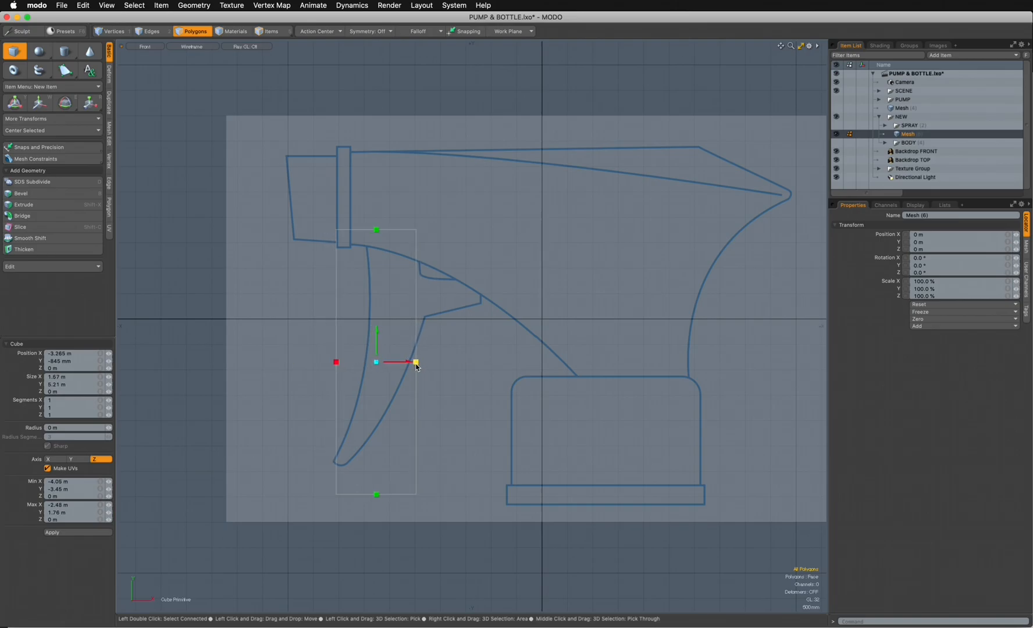
{"action": "key", "text": "space"}
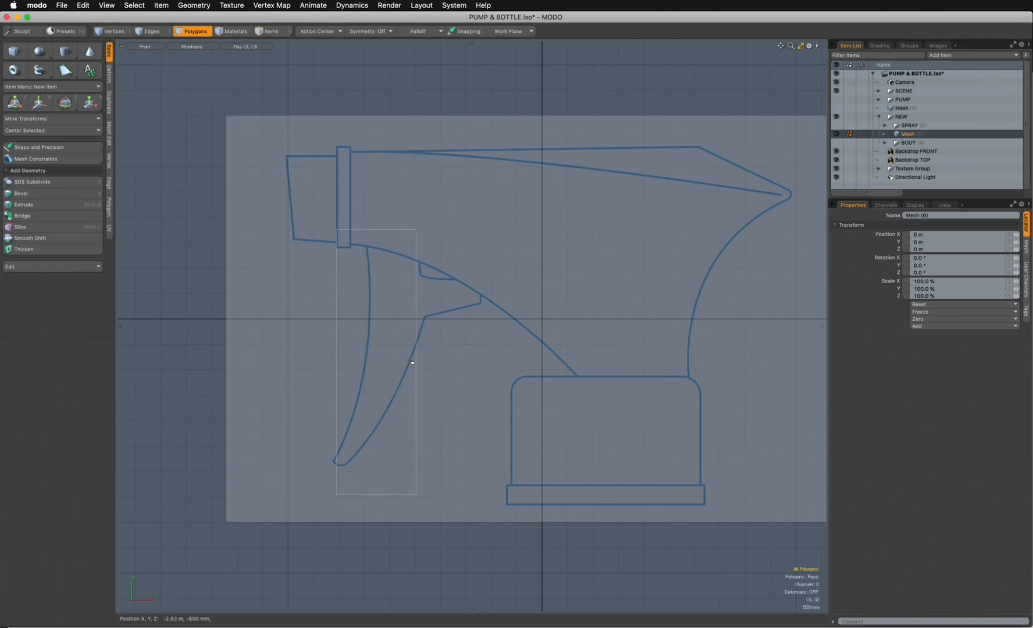
- Rotate the polygon to follow the trigger's slant and change to vertex selection mode
{"action": "key", "text": "r"}
{"action": "key", "text": "space"}
{"action": "key", "text": "e"}
{"action": "left_click_drag", "start_coordinate": [436, 341], "coordinate": [446, 344]}
{"action": "key", "text": "1"}
{"action": "key", "text": "space"}
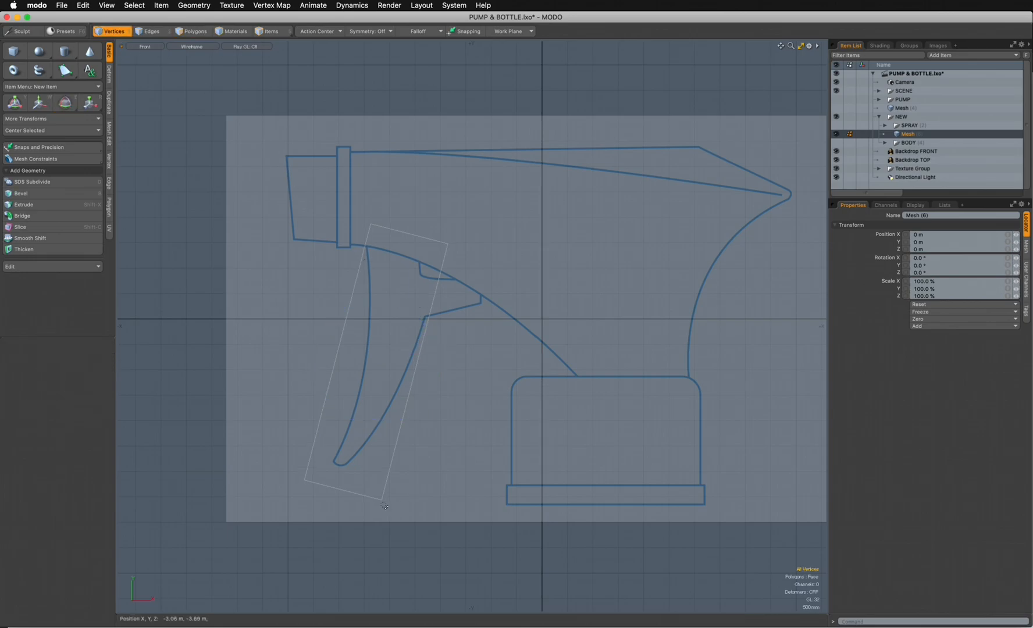
- Move the polygon's two lower vertices in to frame the trigger's tip
{"action": "key", "text": "w"}
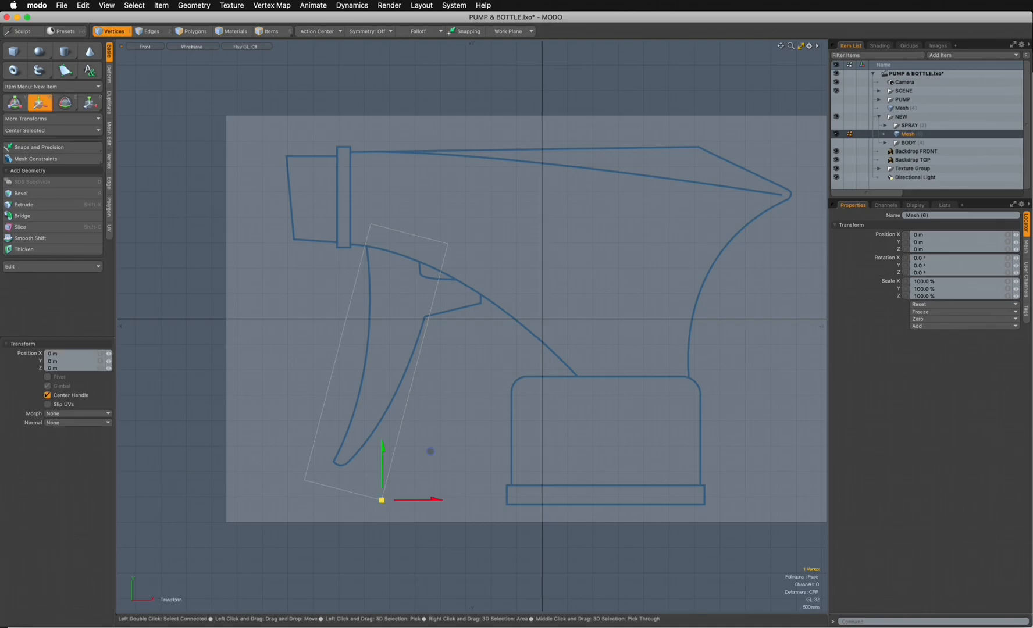
{"action": "left_click_drag", "start_coordinate": [346, 480], "coordinate": [327, 464]}
{"action": "key", "text": "space"}
{"action": "left_click", "coordinate": [309, 481]}
{"action": "left_click", "coordinate": [308, 480]}
{"action": "key", "text": "w"}
{"action": "key", "text": "space"}
- Raise the polygon's two upper vertices about 1.07 m along Y and shift them 60 mm along X
{"action": "left_click", "coordinate": [372, 229]}
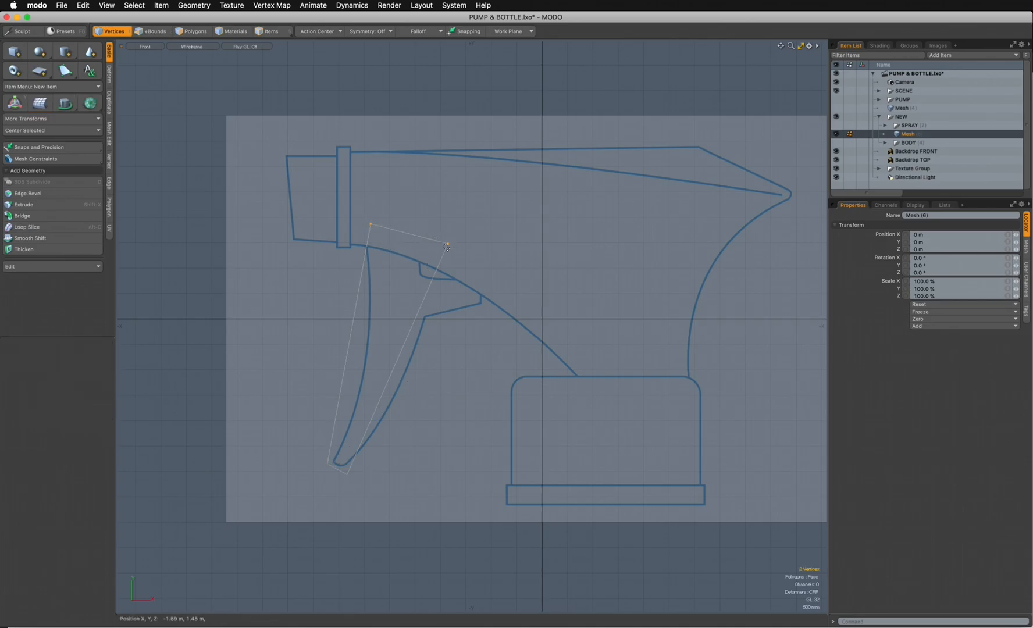
{"action": "key", "text": "w"}
{"action": "left_click_drag", "start_coordinate": [429, 244], "coordinate": [429, 187]}
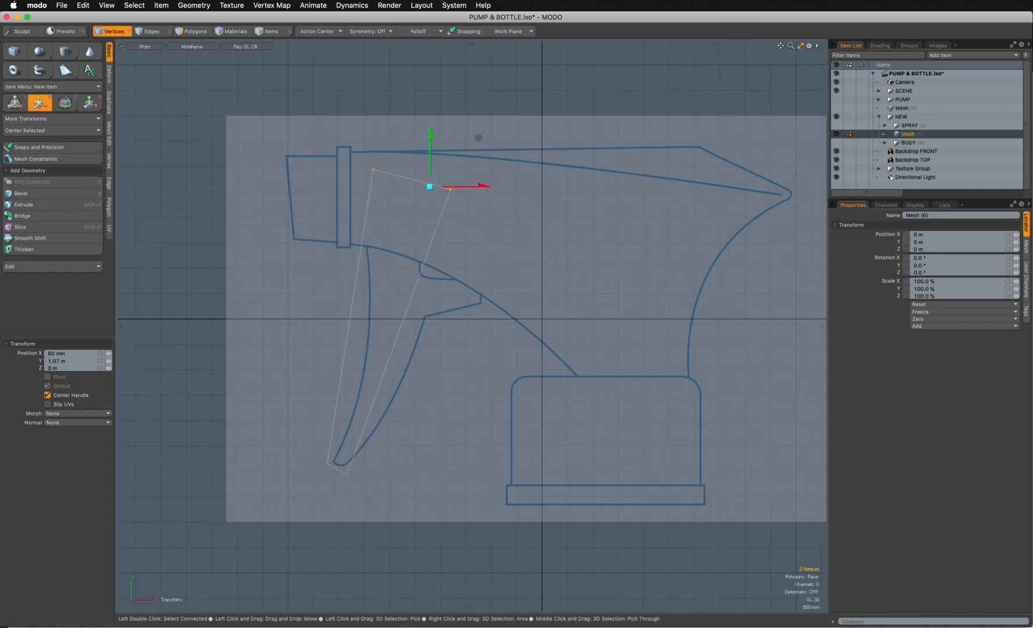
- Flatten the polygon's top edge by scaling its two vertices to 0% along Y, and clear the selection
{"action": "key", "text": "r"}
{"action": "left_click_drag", "start_coordinate": [412, 123], "coordinate": [412, 136]}
{"action": "left_click", "coordinate": [54, 361]}
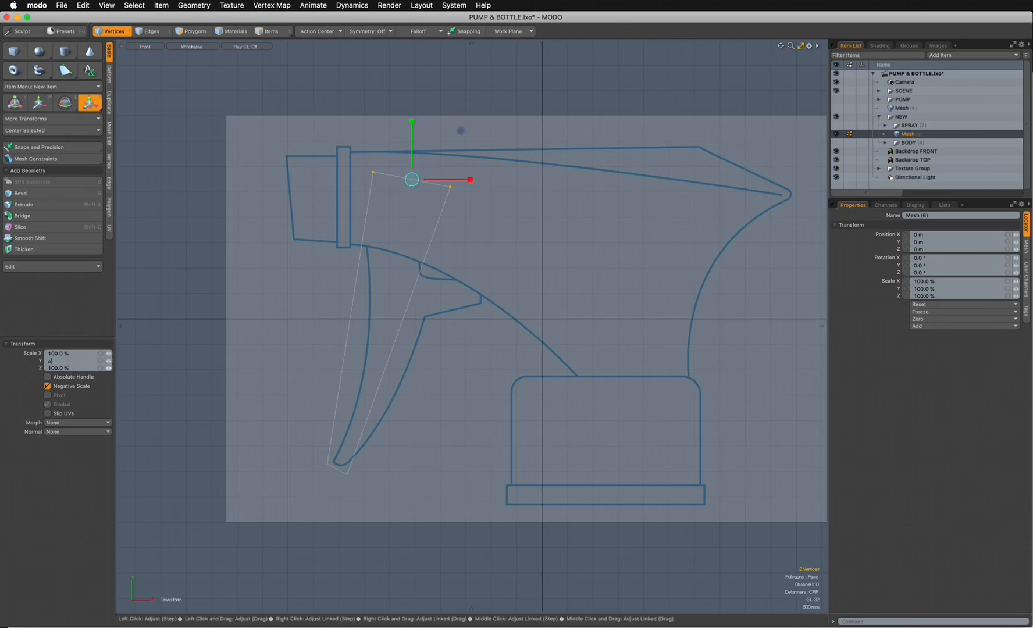
{"action": "key", "text": "BackSpace"}
{"action": "type", "text": "0"}
{"action": "key", "text": "Return"}
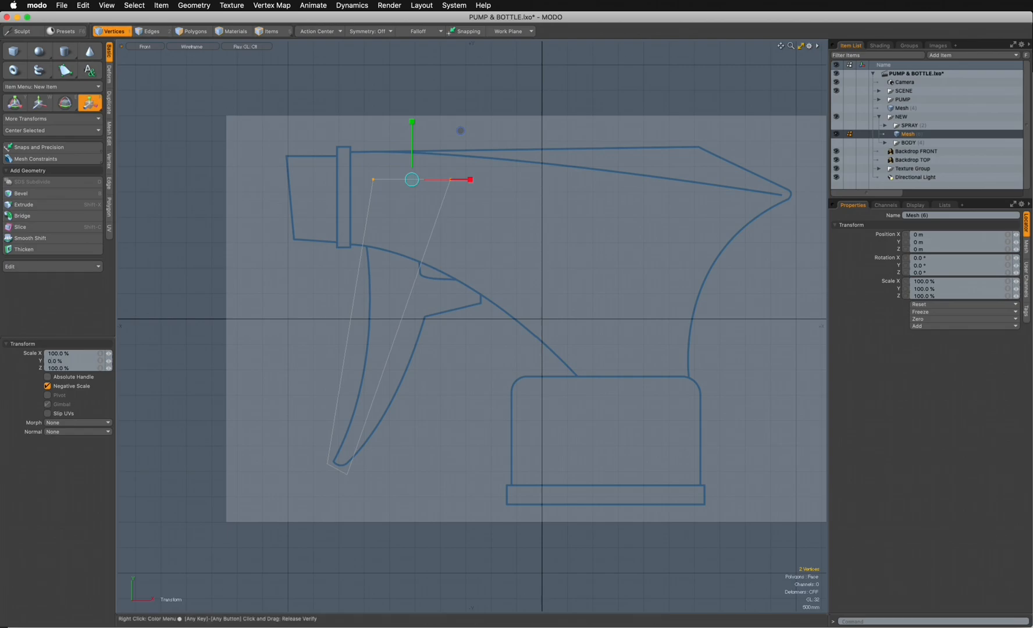
{"action": "left_click", "coordinate": [112, 31]}
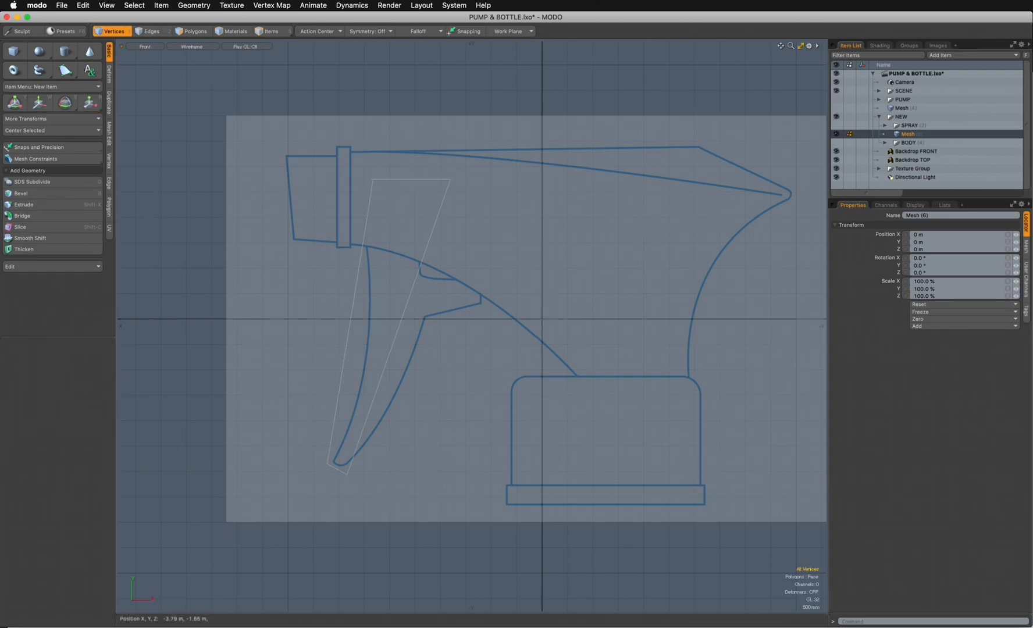
- Slice the trigger polygon across its middle from about X -4.25 m, Y -70 mm to X -2.02 m, Y -450 mm
{"action": "key", "text": "shift+c"}
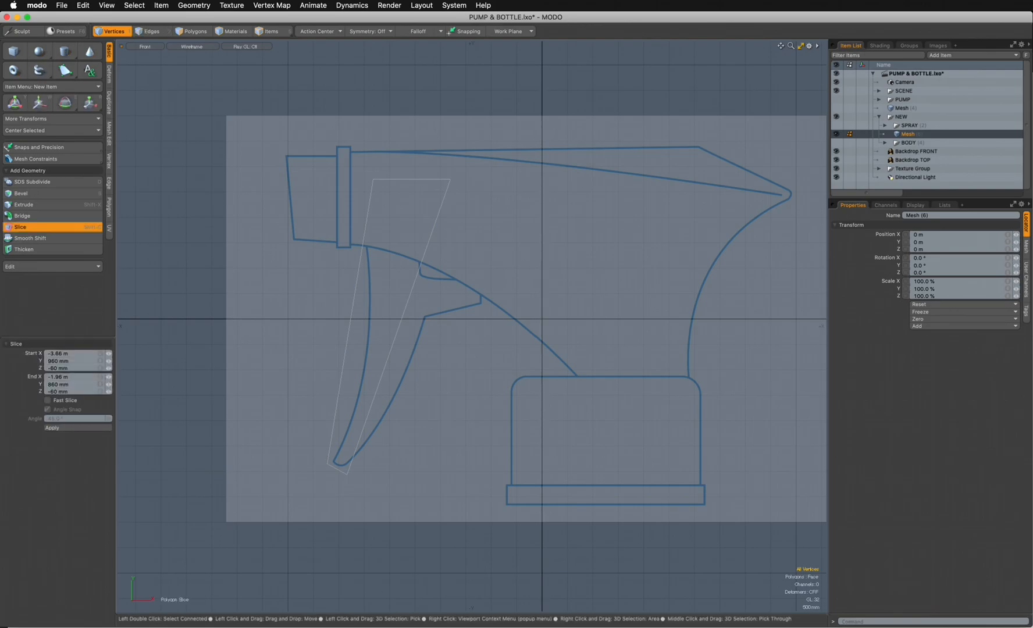
{"action": "left_click_drag", "start_coordinate": [325, 322], "coordinate": [388, 332]}
{"action": "key", "text": "shift"}
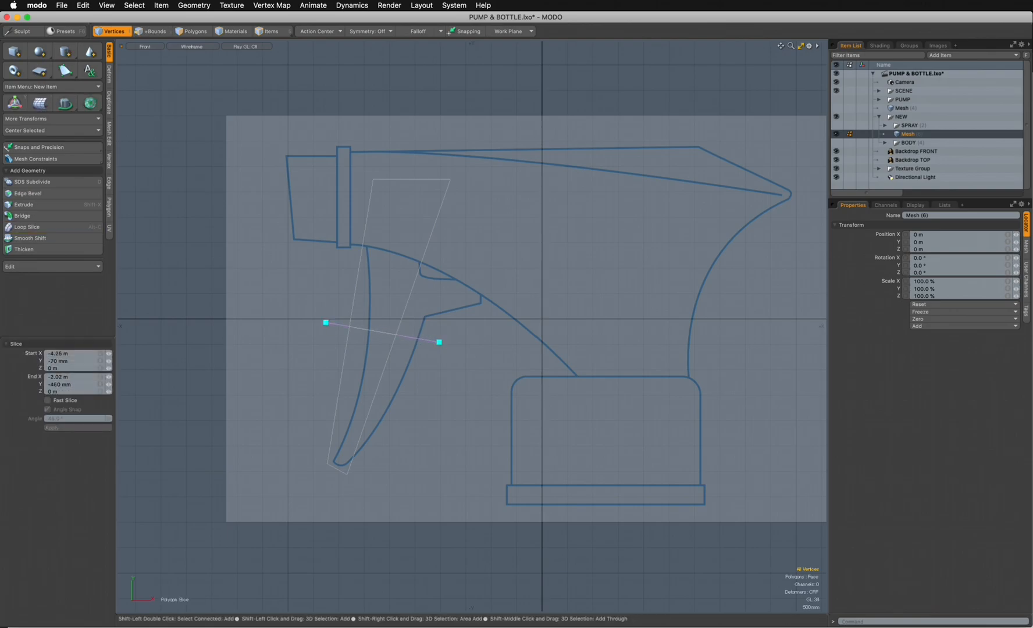
{"action": "key", "text": "space"}
- Move the middle cut's two vertices onto the trigger outline at the underside of the rear prong, shifting about -160 mm in X and -60 mm in Y
{"action": "left_click", "coordinate": [115, 32]}
{"action": "left_click", "coordinate": [348, 326]}
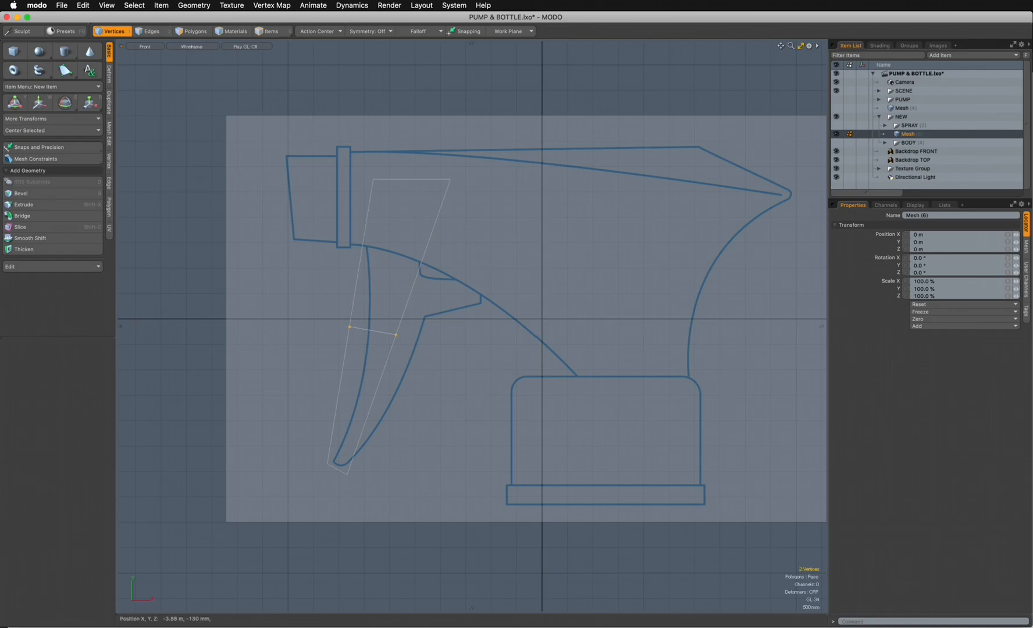
{"action": "key", "text": "w"}
{"action": "left_click_drag", "start_coordinate": [383, 334], "coordinate": [368, 312]}
{"action": "key", "text": "space"}
{"action": "key", "text": "w"}
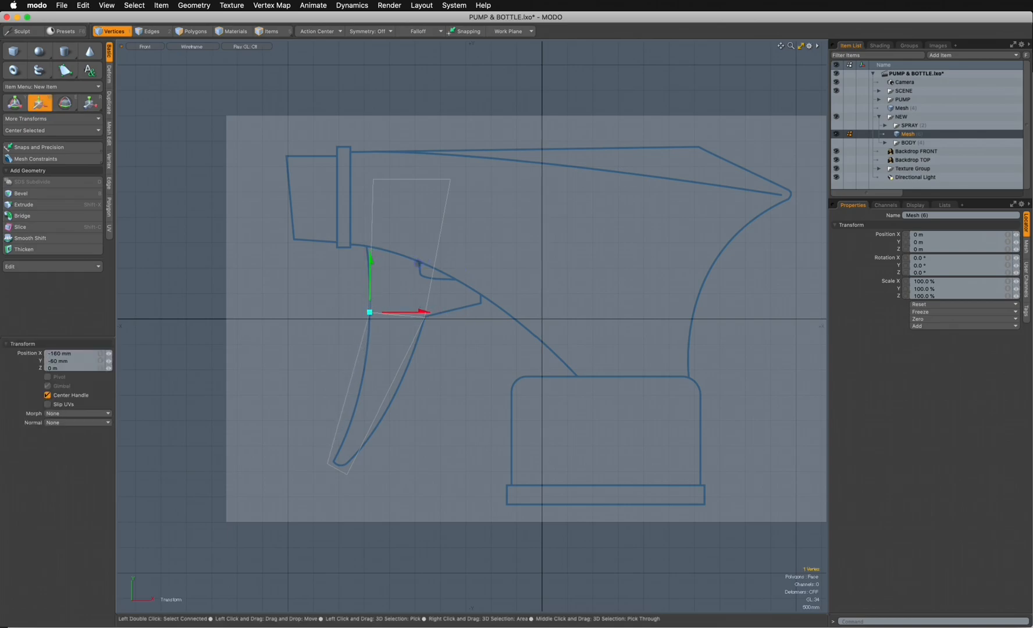
- Slice the trigger across the top of the rear prong and align the cut's two vertices horizontally with the backdrop outline
{"action": "key", "text": "shift+c"}
{"action": "left_click_drag", "start_coordinate": [354, 269], "coordinate": [433, 273]}
{"action": "key", "text": "space"}
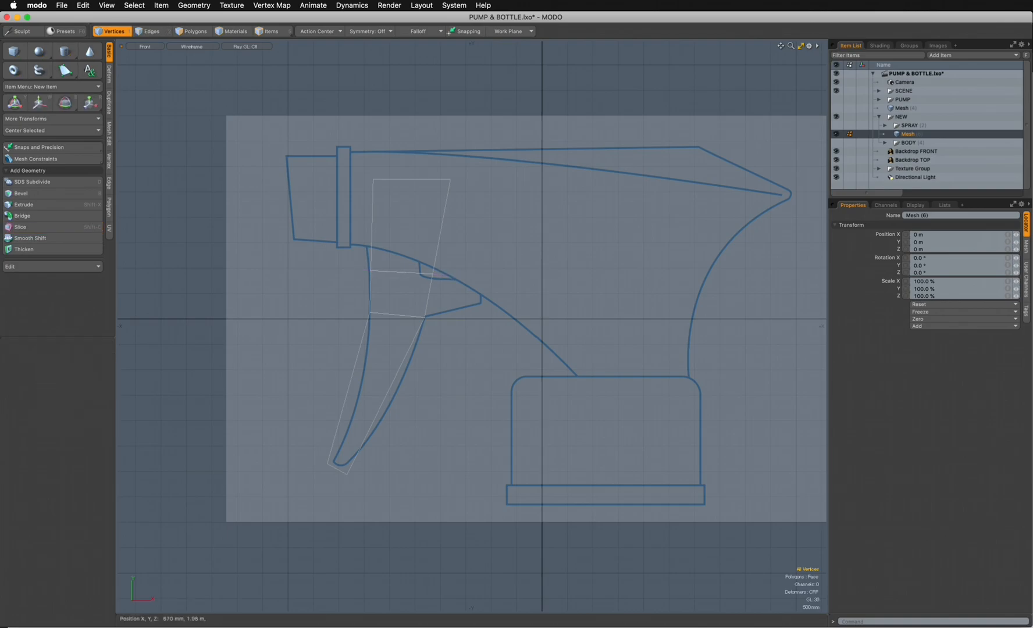
{"action": "left_click", "coordinate": [432, 274]}
{"action": "key", "text": "w"}
{"action": "left_click_drag", "start_coordinate": [487, 273], "coordinate": [477, 273]}
{"action": "key", "text": "space"}
{"action": "left_click", "coordinate": [371, 271]}
{"action": "key", "text": "w"}
{"action": "left_click_drag", "start_coordinate": [371, 270], "coordinate": [368, 270]}
{"action": "key", "text": "space"}
- Move the polygon's upper rear vertex about -530 mm along X to make the rear edge nearly vertical
{"action": "key", "text": "w"}
{"action": "left_click_drag", "start_coordinate": [498, 131], "coordinate": [466, 130]}
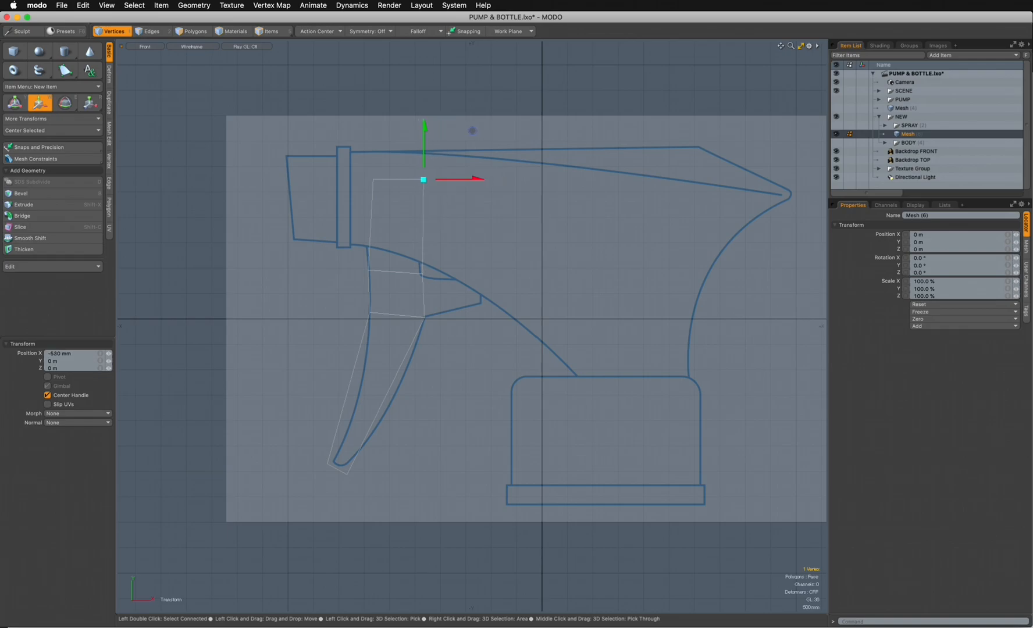
{"action": "key", "text": "space"}
{"action": "left_click", "coordinate": [466, 130]}
- Shift the trigger's upper rear edge slightly toward the nozzle and return to vertex selection mode
{"action": "left_click", "coordinate": [153, 31]}
{"action": "left_click", "coordinate": [424, 250]}
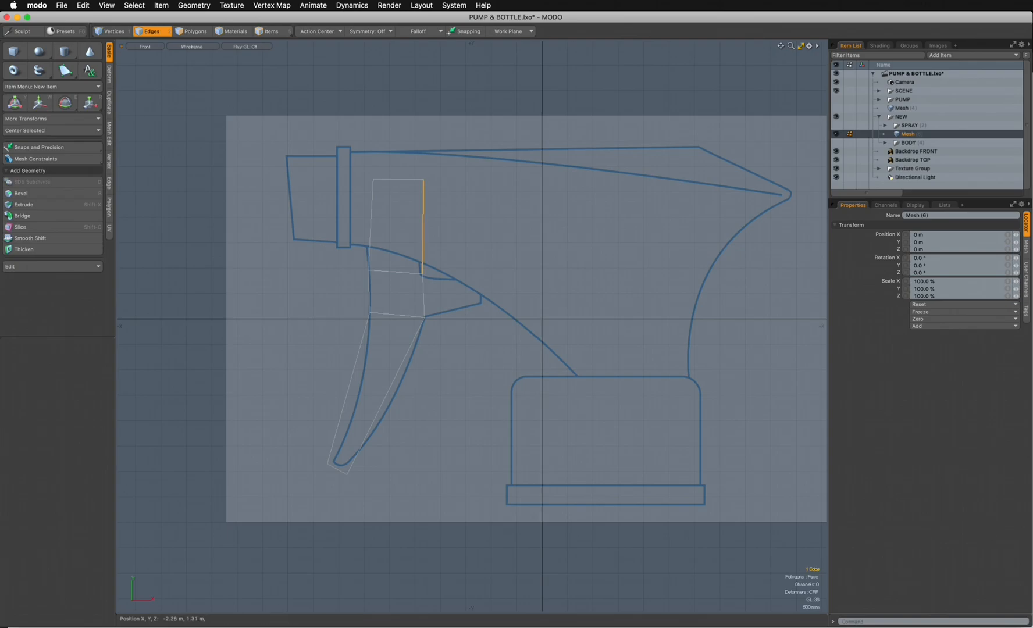
{"action": "key", "text": "w"}
{"action": "left_click_drag", "start_coordinate": [476, 173], "coordinate": [472, 172]}
{"action": "key", "text": "space"}
{"action": "key", "text": "1"}
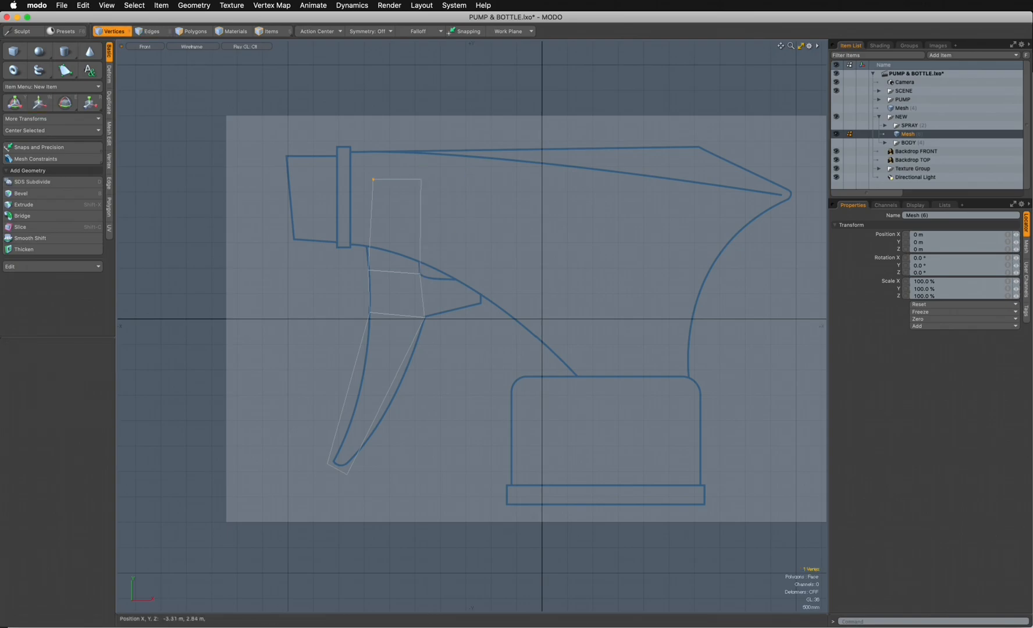
- Move the polygon's upper front vertex about -260 mm along X and clear the selection
{"action": "left_click", "coordinate": [373, 179]}
{"action": "key", "text": "w"}
{"action": "left_click_drag", "start_coordinate": [426, 179], "coordinate": [414, 179]}
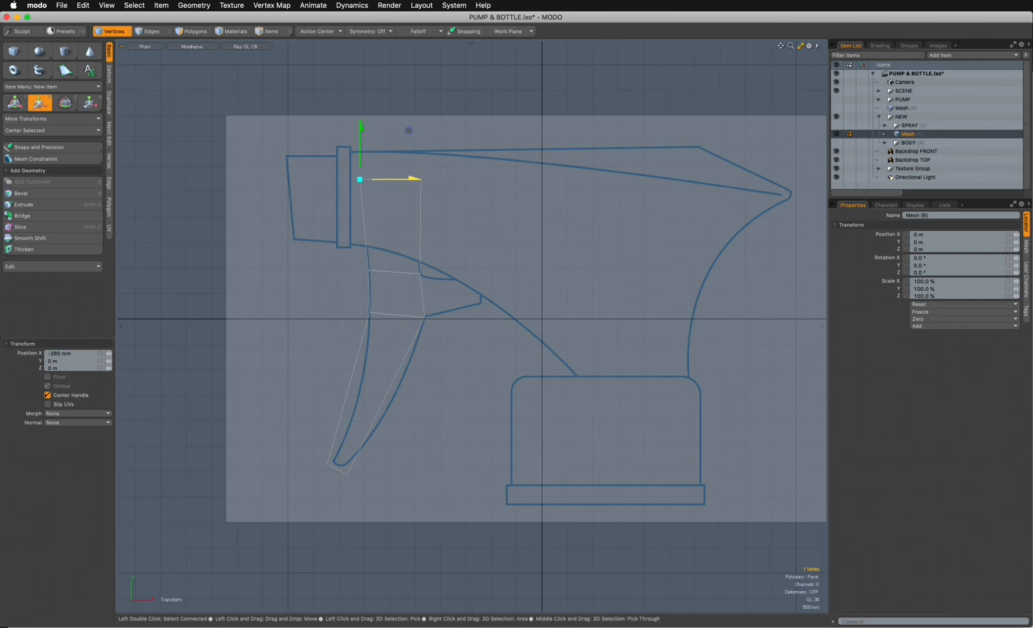
{"action": "key", "text": "space"}
{"action": "left_click", "coordinate": [479, 182]}
- Slice across the lower half of the trigger and move the cut's two vertices onto the backdrop outline
{"action": "key", "text": "shift+c"}
{"action": "left_click_drag", "start_coordinate": [317, 372], "coordinate": [438, 406]}
{"action": "key", "text": "space"}
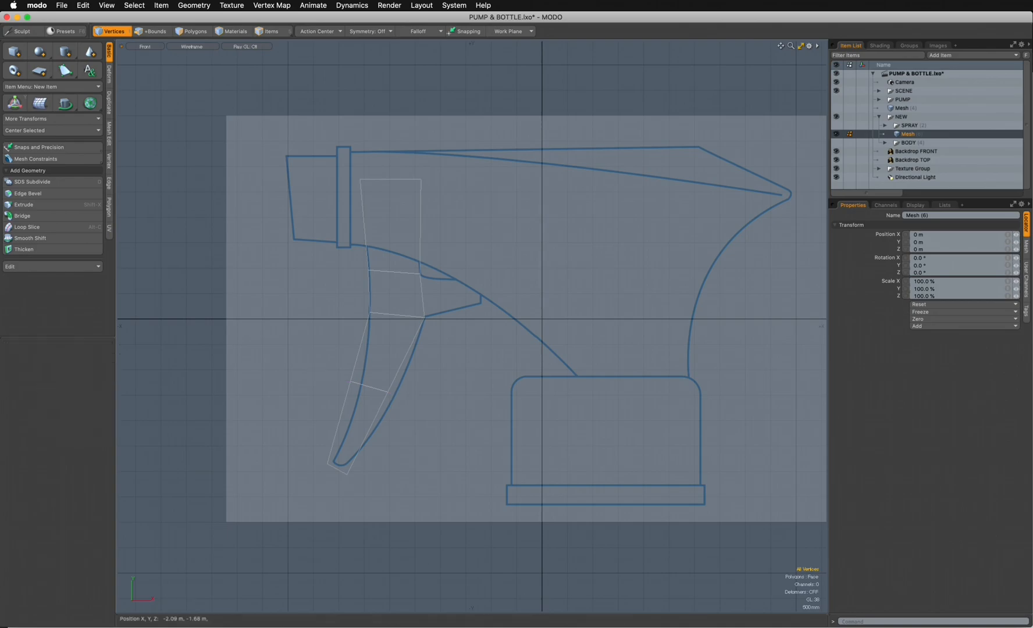
{"action": "left_click_drag", "start_coordinate": [346, 377], "coordinate": [387, 390]}
{"action": "key", "text": "w"}
{"action": "key", "text": "space"}
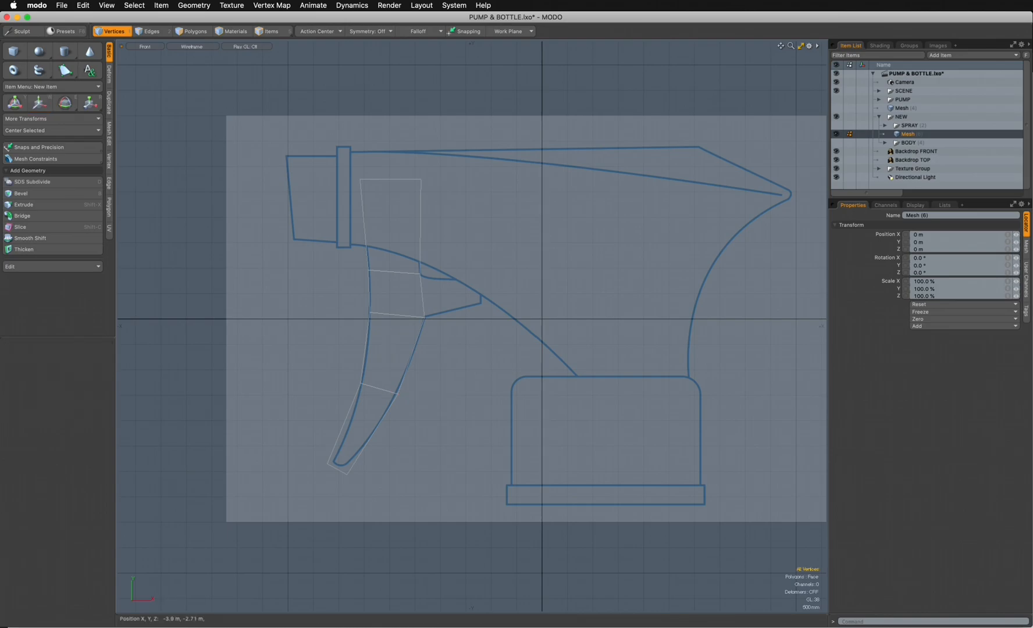
- Move the two bottom vertices onto the rounded tip of the trigger outline
{"action": "left_click", "coordinate": [342, 467]}
{"action": "key", "text": "w"}
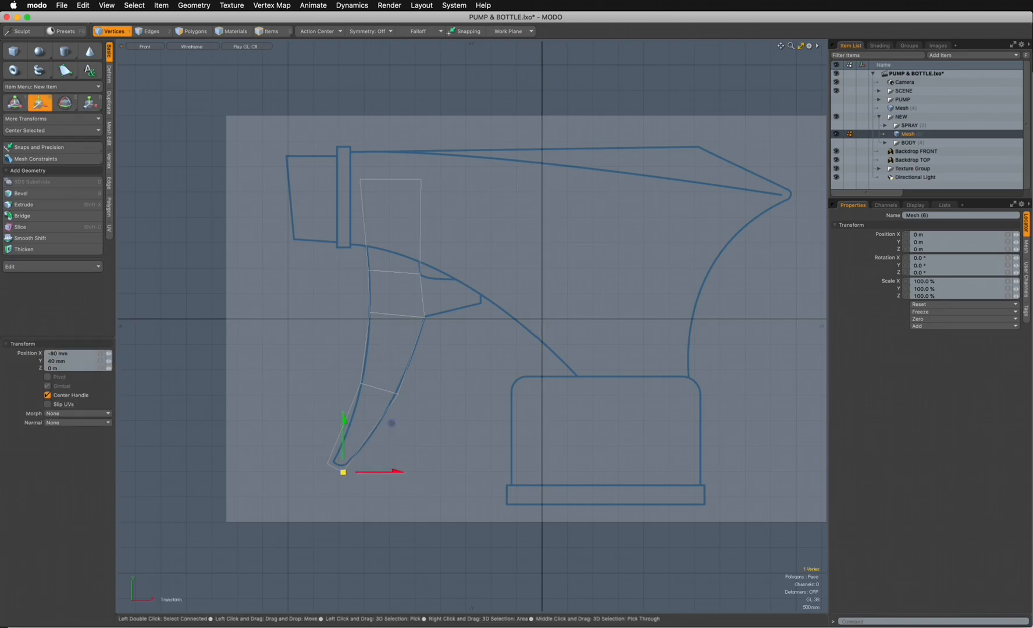
{"action": "left_click_drag", "start_coordinate": [343, 469], "coordinate": [331, 461]}
{"action": "key", "text": "space"}
{"action": "left_click", "coordinate": [327, 464]}
{"action": "key", "text": "w"}
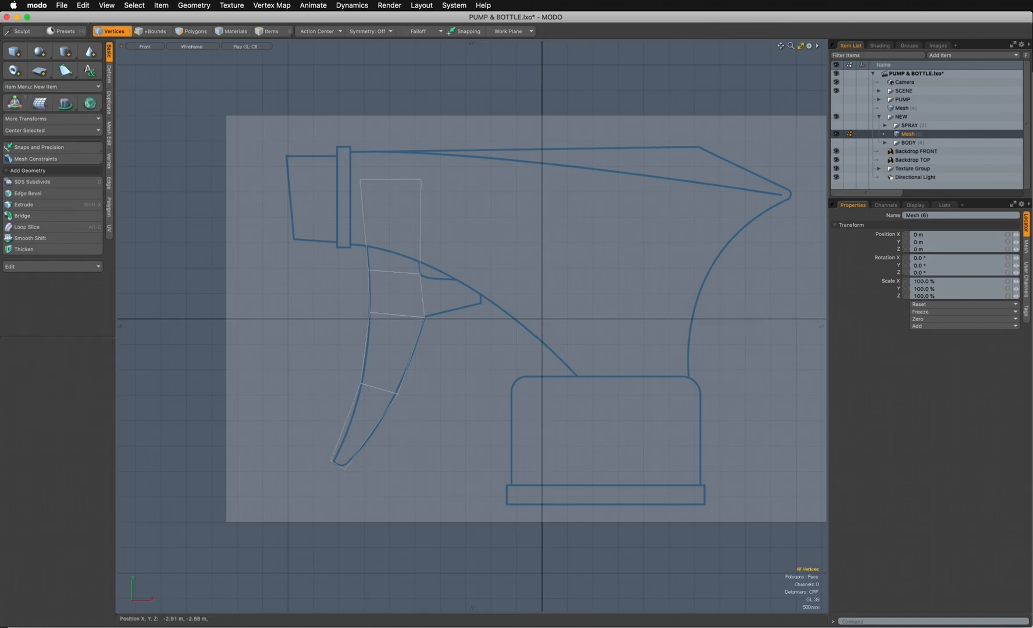
{"action": "key", "text": "space"}
- Slice the trigger just above its tip from about X -4.34 m, Y -1.81 m to X -2.64 m, Y -2.38 m
{"action": "key", "text": "shift+c"}
{"action": "left_click_drag", "start_coordinate": [321, 411], "coordinate": [367, 425]}
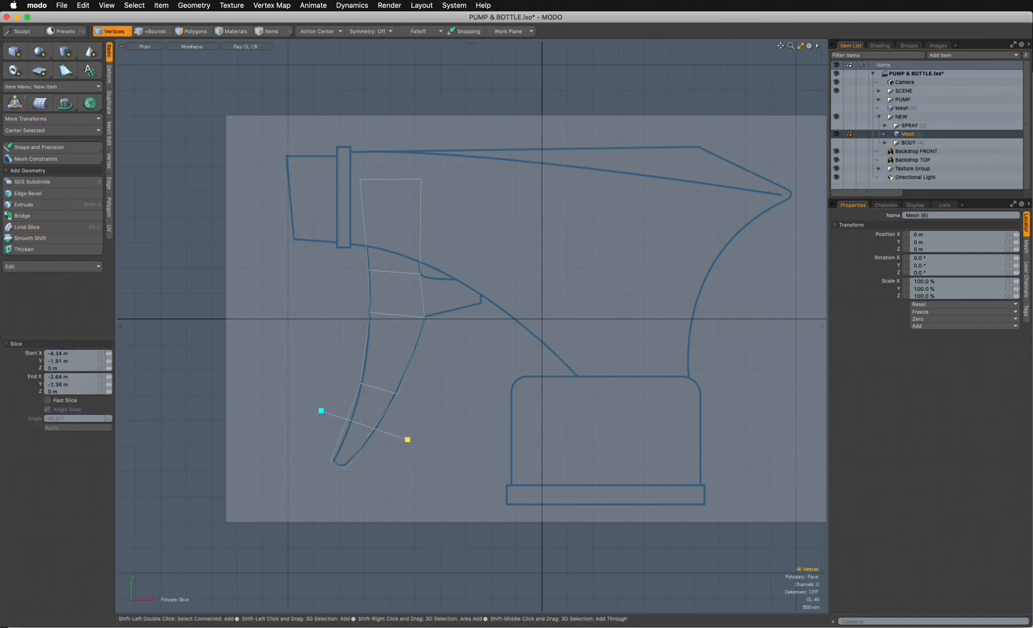
{"action": "key", "text": "space"}
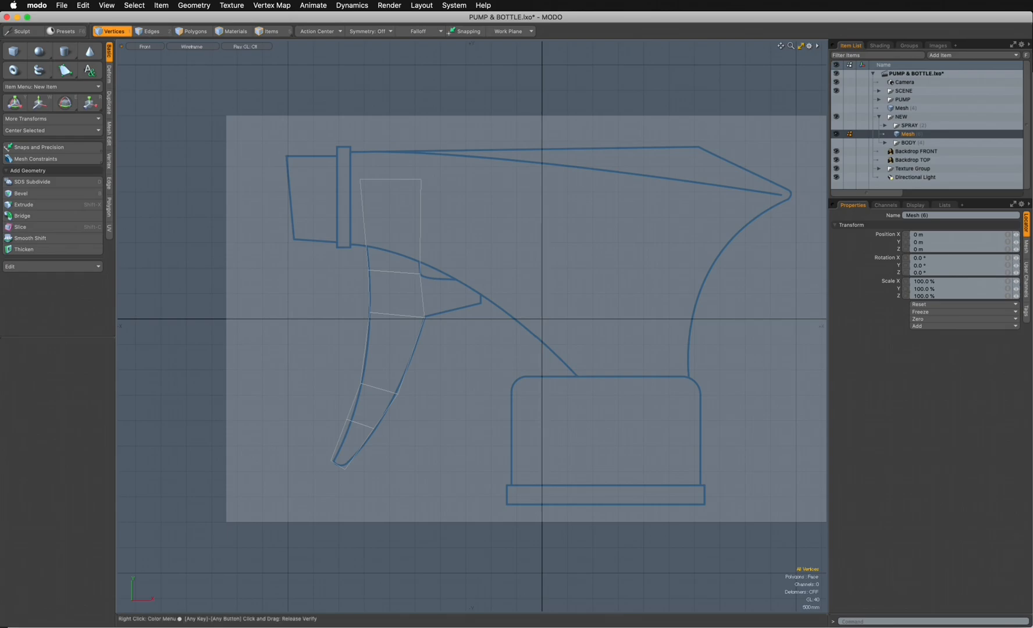
- Move the two vertices of the cut above the tip onto the trigger outline and clear the selection
{"action": "left_click", "coordinate": [346, 418]}
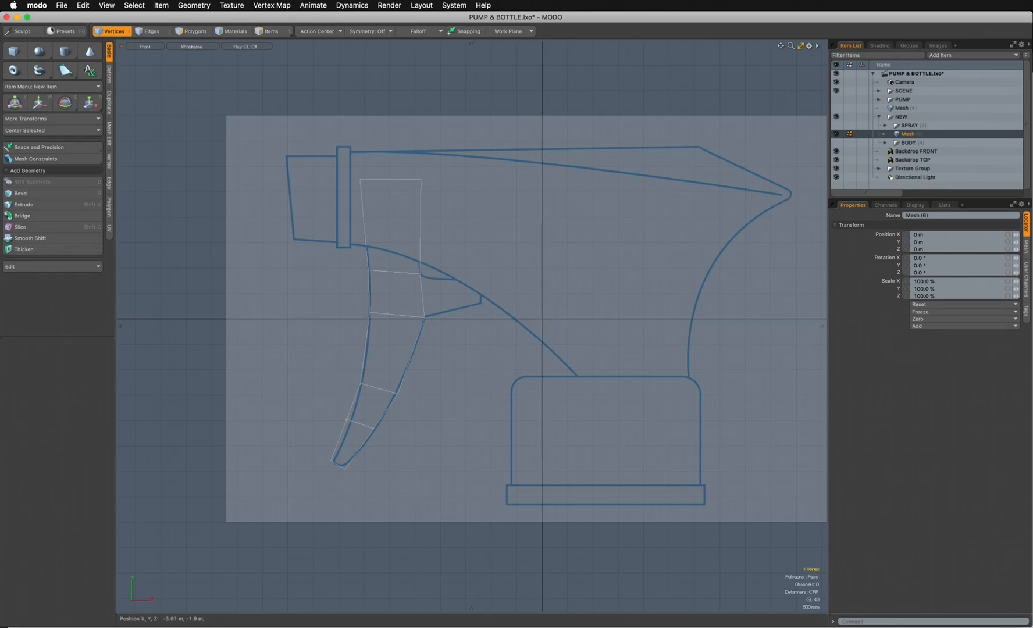
{"action": "key", "text": "w"}
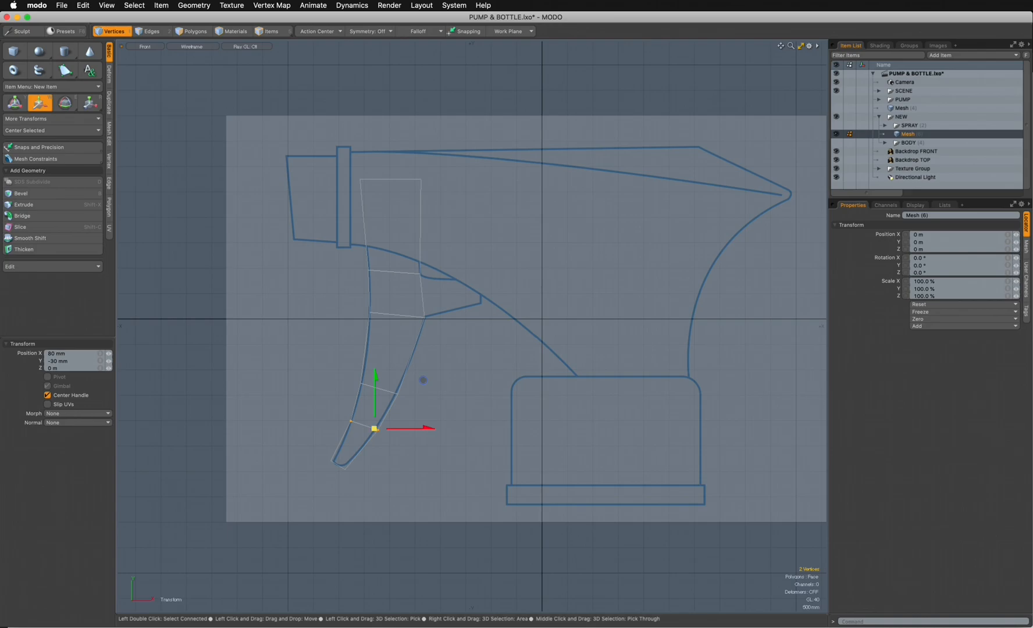
{"action": "key", "text": "Escape"}
{"action": "left_click", "coordinate": [379, 430]}
{"action": "key", "text": "w"}
{"action": "left_click_drag", "start_coordinate": [378, 430], "coordinate": [376, 430]}
{"action": "key", "text": "q"}
{"action": "left_click", "coordinate": [400, 447]}
- Nudge the front vertex of the middle cut slightly along negative X to meet the trigger's front curve
{"action": "left_click", "coordinate": [369, 313]}
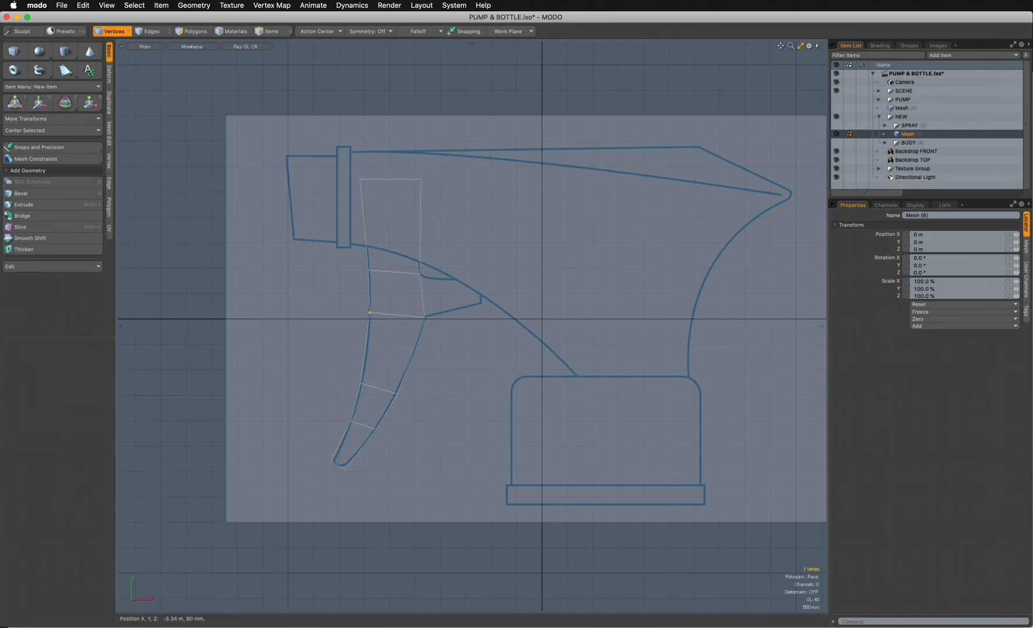
{"action": "key", "text": "w"}
{"action": "left_click_drag", "start_coordinate": [424, 312], "coordinate": [421, 312]}
{"action": "key", "text": "q"}
- Extend the rear edge between the two upper cuts about 1.18 m along X to form the rear prong
{"action": "key", "text": "2"}
{"action": "left_click", "coordinate": [450, 296]}
{"action": "left_click", "coordinate": [423, 295]}
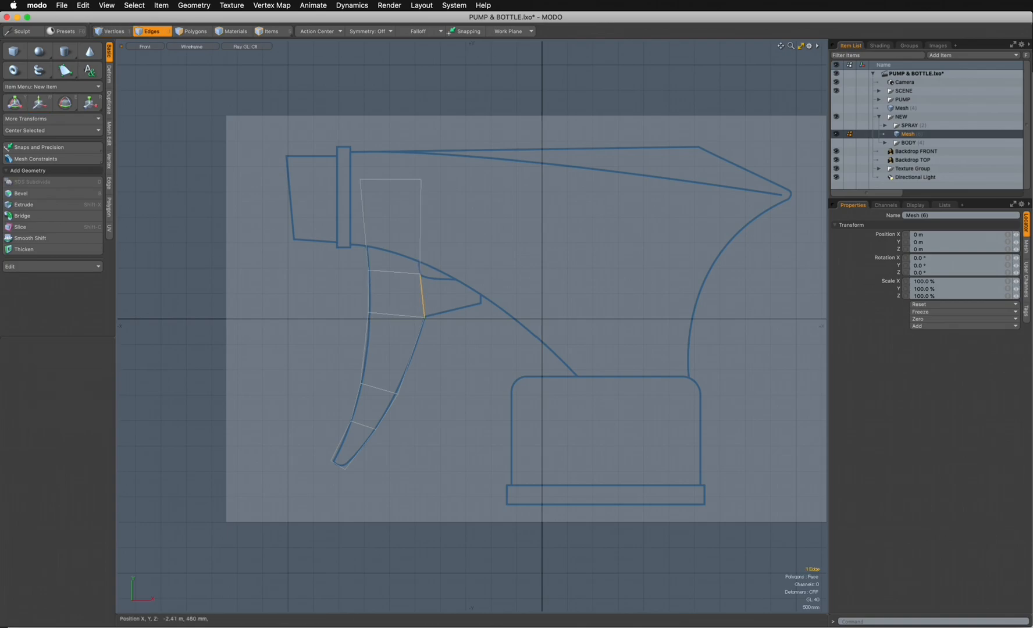
{"action": "key", "text": "shift+x"}
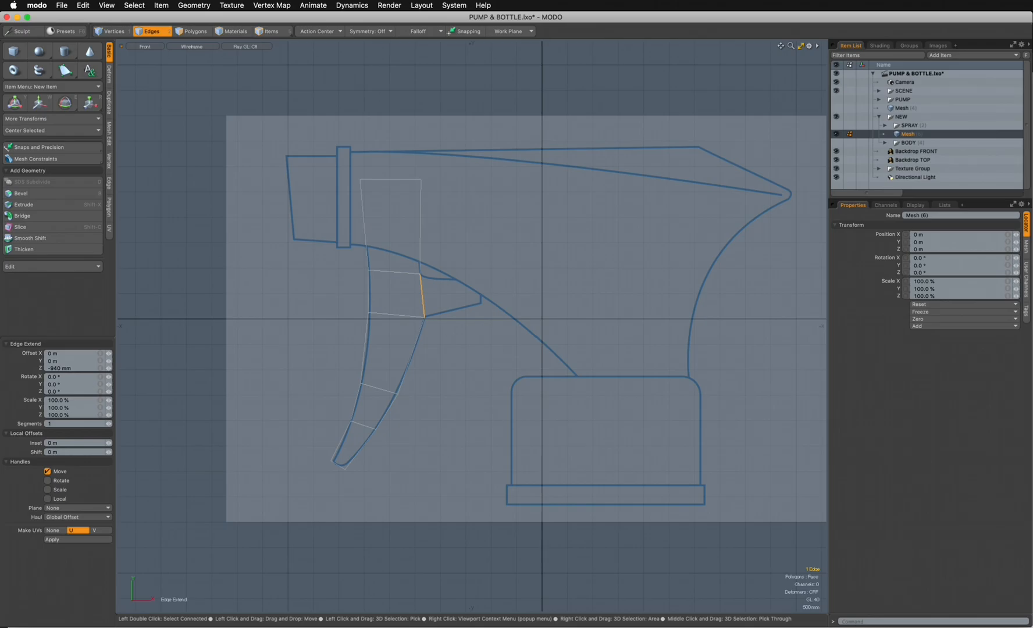
{"action": "left_click_drag", "start_coordinate": [460, 296], "coordinate": [517, 295]}
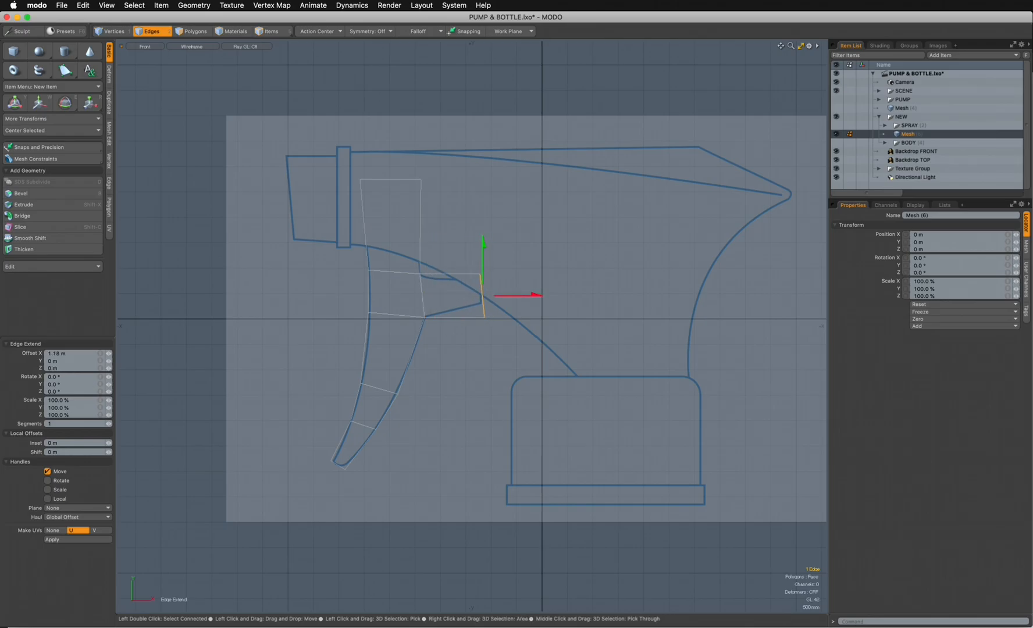
- Scale the prong's end edge to about 60.5% along Y and move it about -80 mm in X and 90 mm in Y
{"action": "key", "text": "r"}
{"action": "left_click_drag", "start_coordinate": [482, 238], "coordinate": [482, 261]}
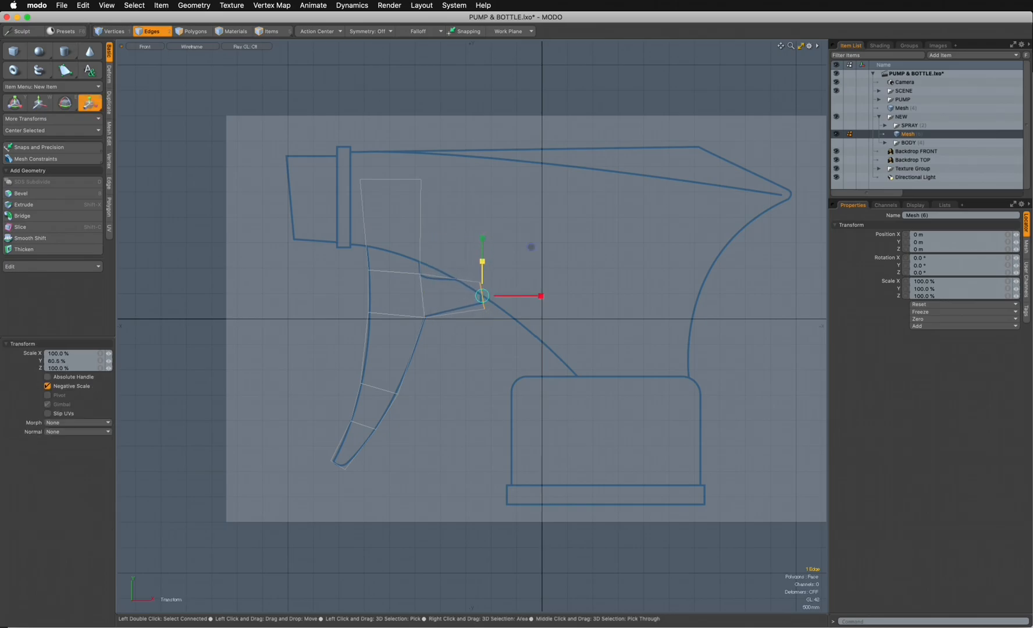
{"action": "key", "text": "w"}
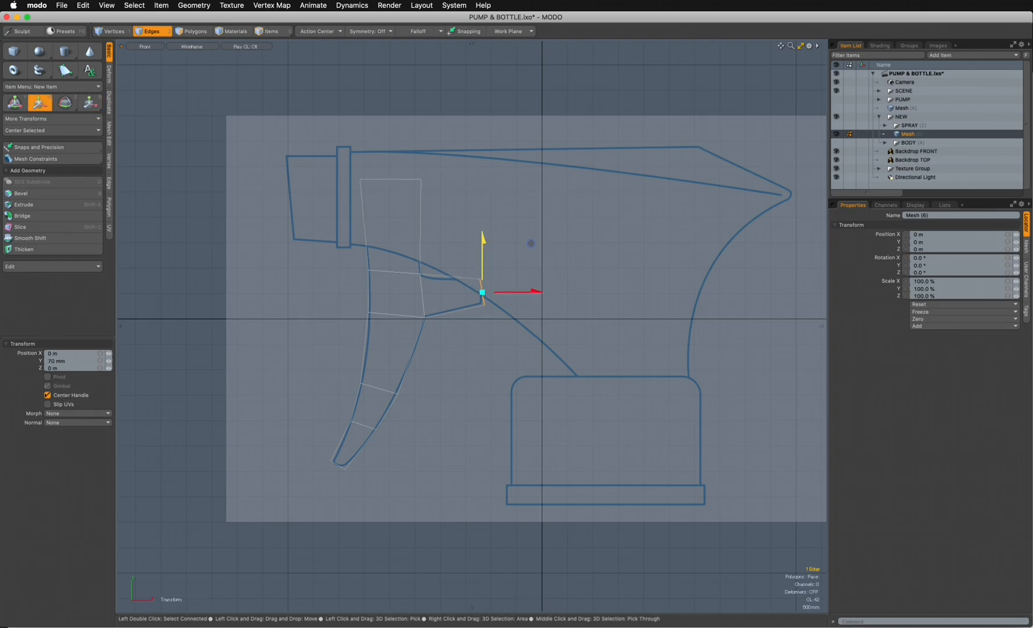
{"action": "left_click_drag", "start_coordinate": [530, 246], "coordinate": [527, 242]}
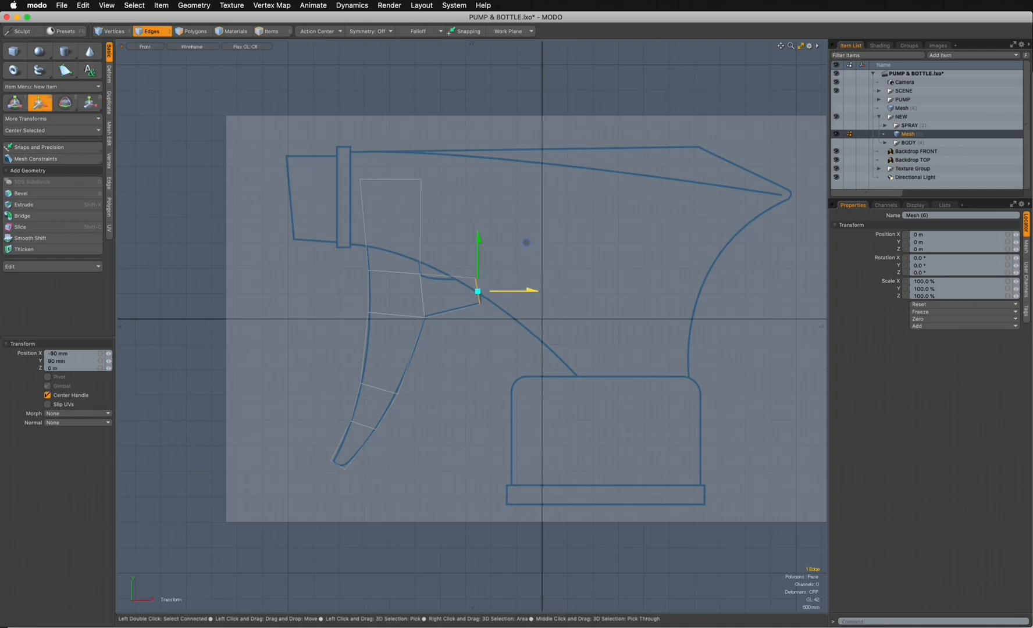
- Straighten the prong's end edge vertically by scaling it along X, and shift it slightly in X onto the prong outline
{"action": "key", "text": "r"}
{"action": "left_click_drag", "start_coordinate": [536, 291], "coordinate": [526, 291]}
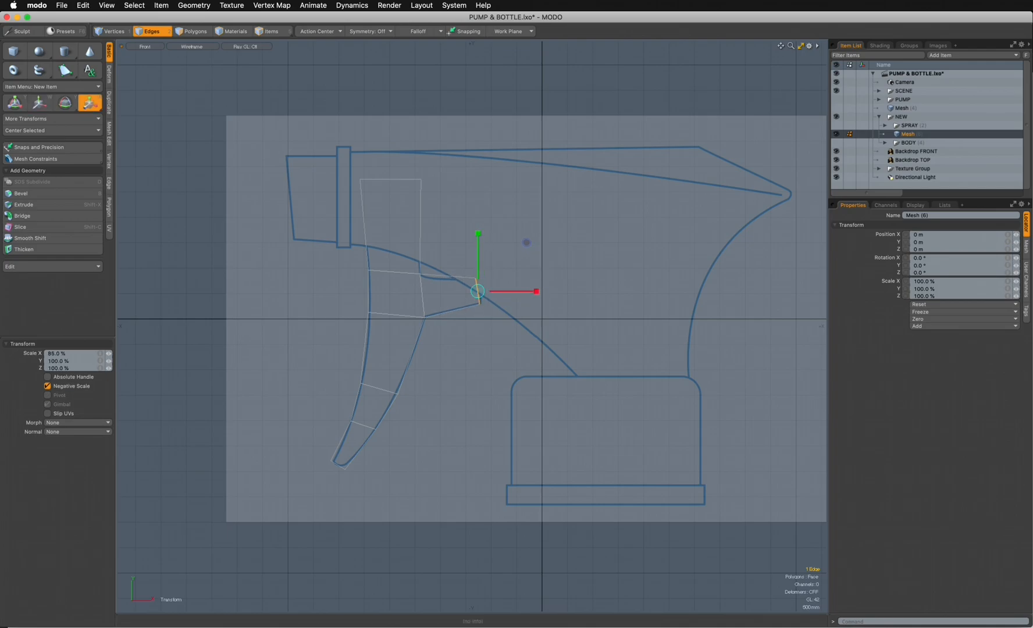
{"action": "left_click", "coordinate": [65, 354]}
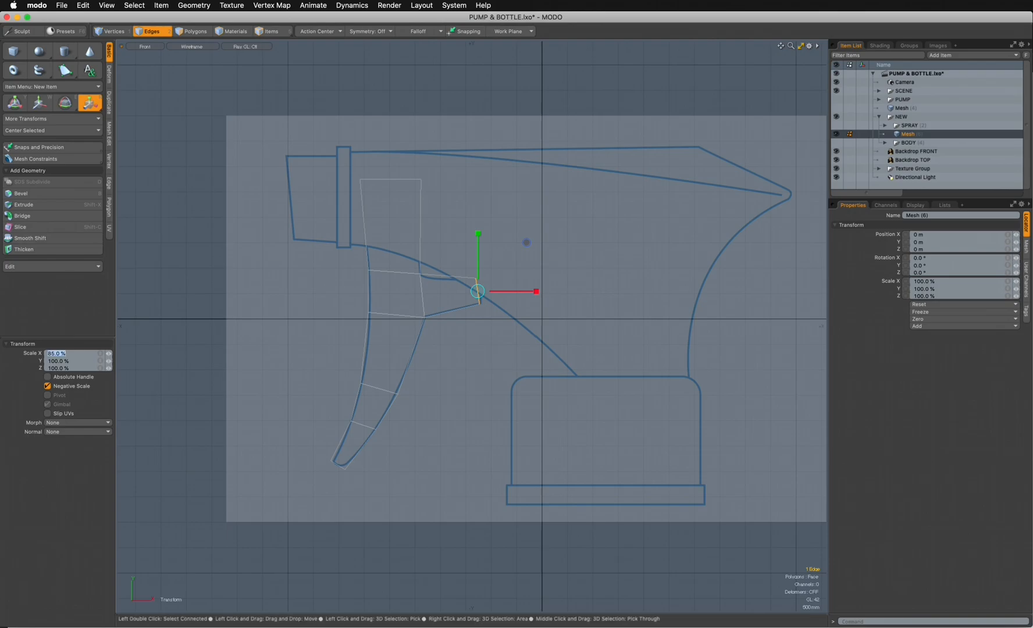
{"action": "key", "text": "w"}
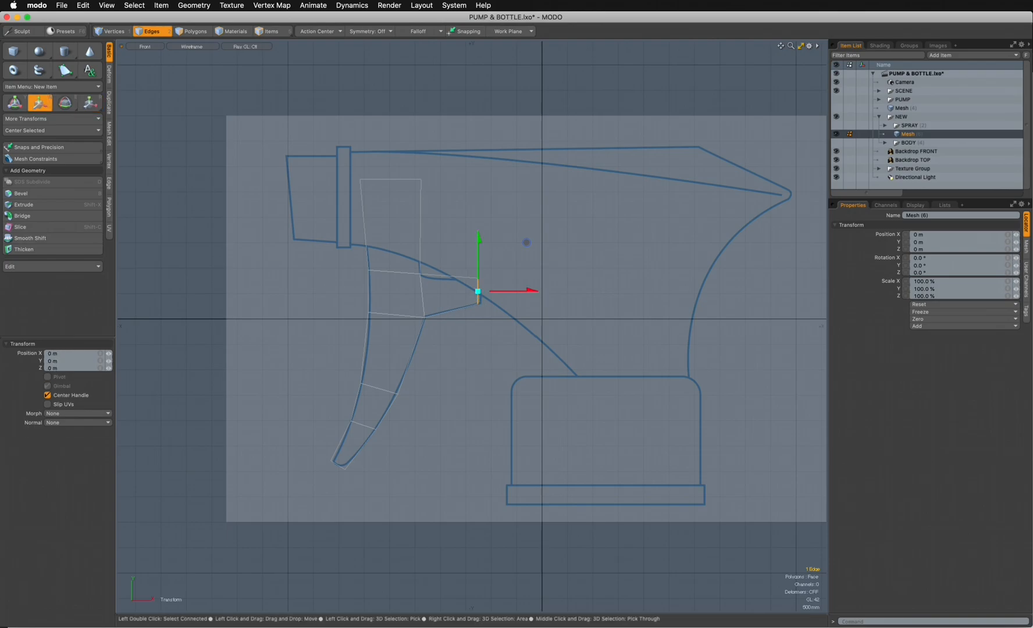
{"action": "left_click_drag", "start_coordinate": [533, 290], "coordinate": [537, 290]}
{"action": "key", "text": "space"}
- Lower the three vertices along the prong's upper line about 70 mm in Y and clear the selection
{"action": "key", "text": "1"}
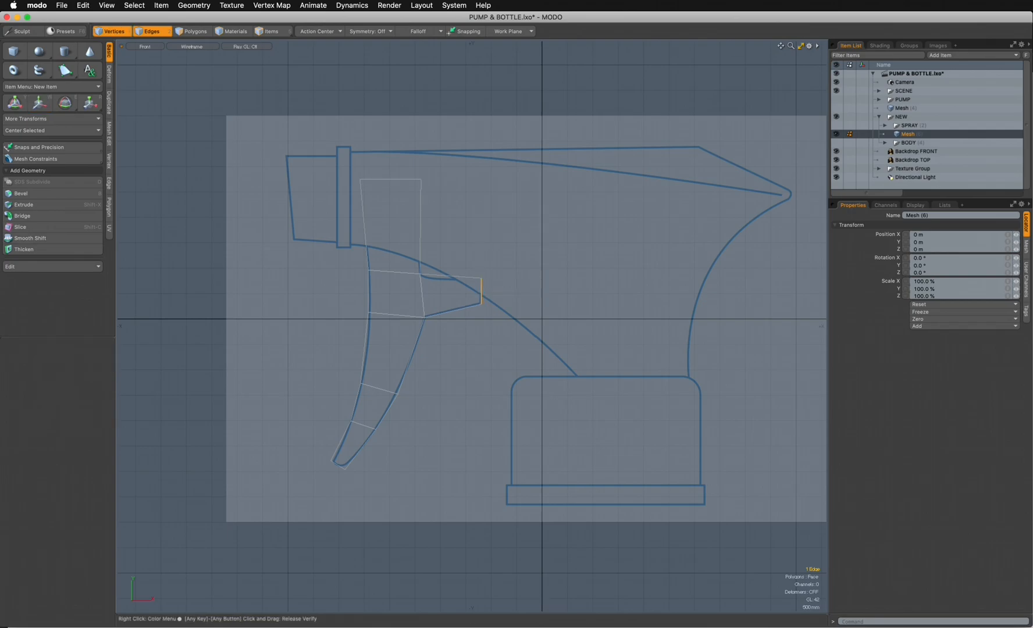
{"action": "left_click", "coordinate": [482, 278]}
{"action": "left_click", "coordinate": [368, 271], "text": "shift"}
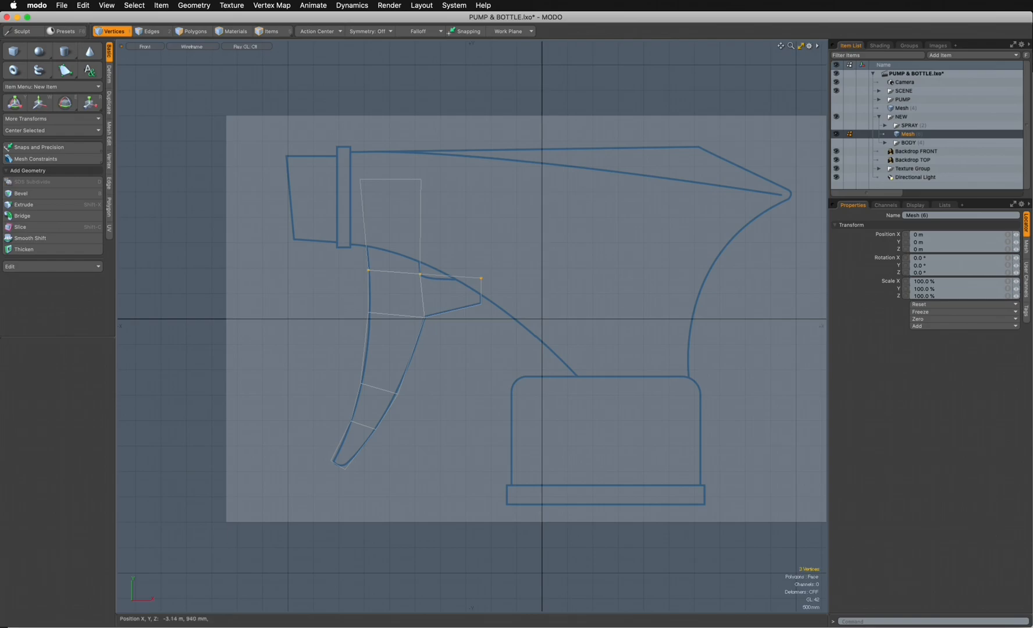
{"action": "key", "text": "w"}
{"action": "left_click_drag", "start_coordinate": [425, 225], "coordinate": [425, 228]}
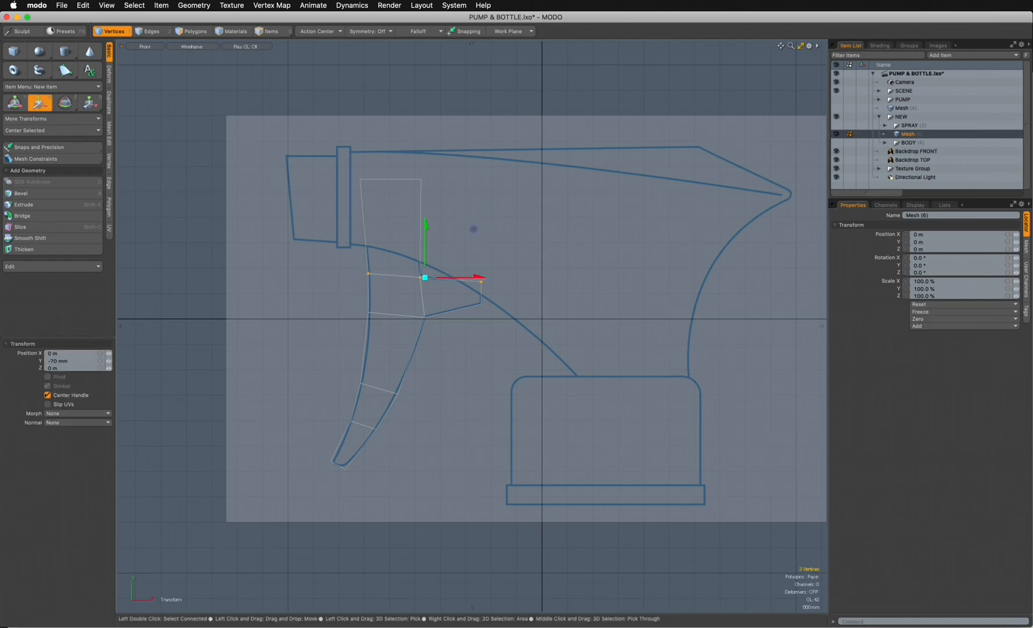
{"action": "key", "text": "q"}
{"action": "left_click", "coordinate": [459, 264]}
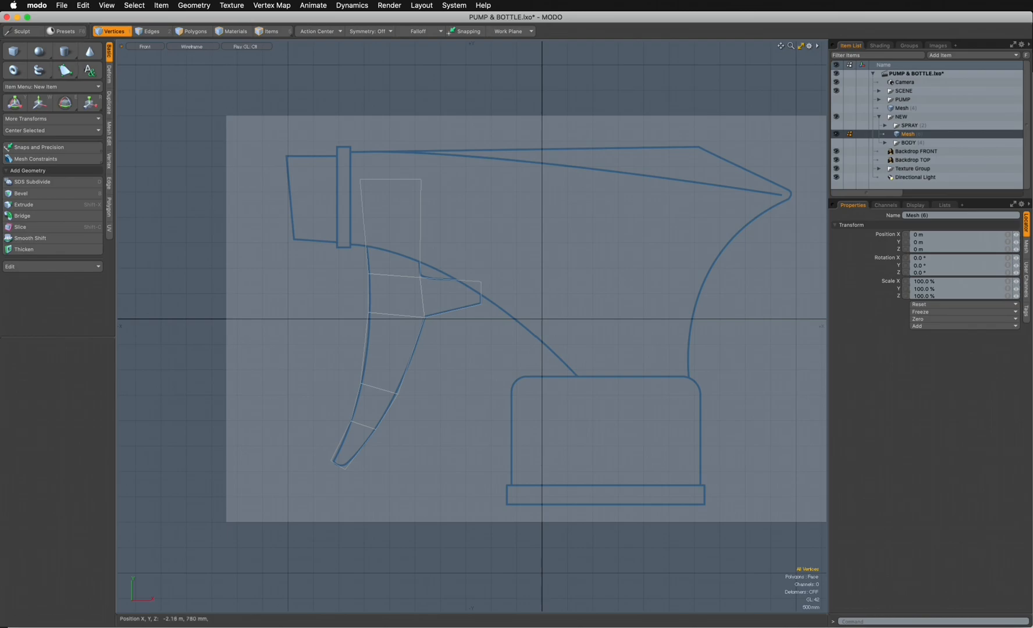
- Shift the inner corner vertex above the prong slightly along X to match the backdrop, and clear the selection
{"action": "left_click", "coordinate": [419, 278]}
{"action": "key", "text": "w"}
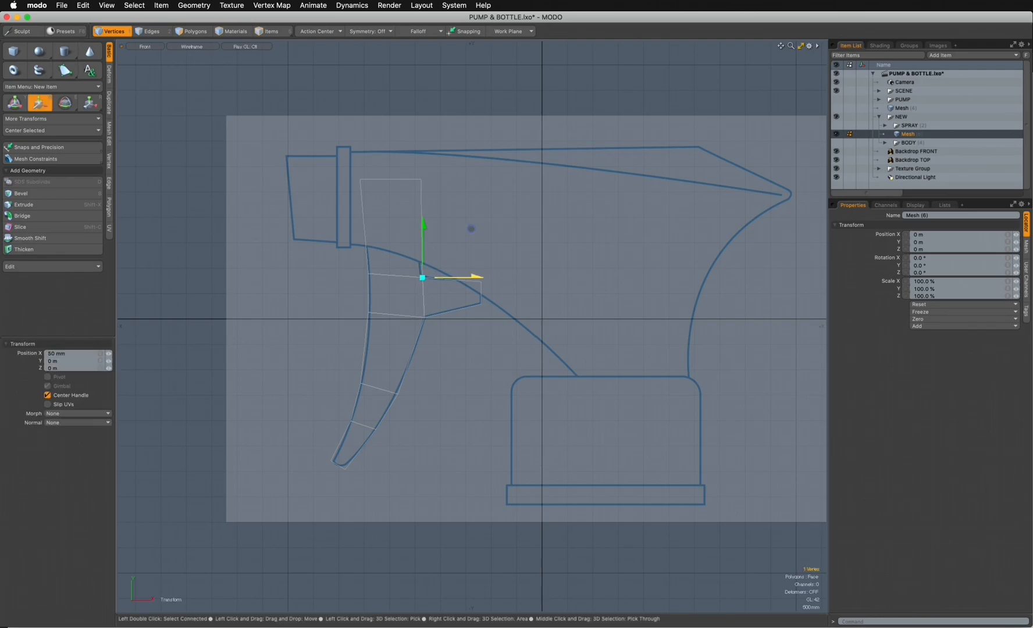
{"action": "key", "text": "q"}
{"action": "key", "text": "Escape"}
- Nudge the upper rear vertex slightly along negative X and clear the selection
{"action": "left_click", "coordinate": [421, 179]}
{"action": "key", "text": "w"}
{"action": "left_click", "coordinate": [450, 182]}
{"action": "left_click_drag", "start_coordinate": [449, 182], "coordinate": [447, 182]}
{"action": "key", "text": "q"}
{"action": "key", "text": "Escape"}
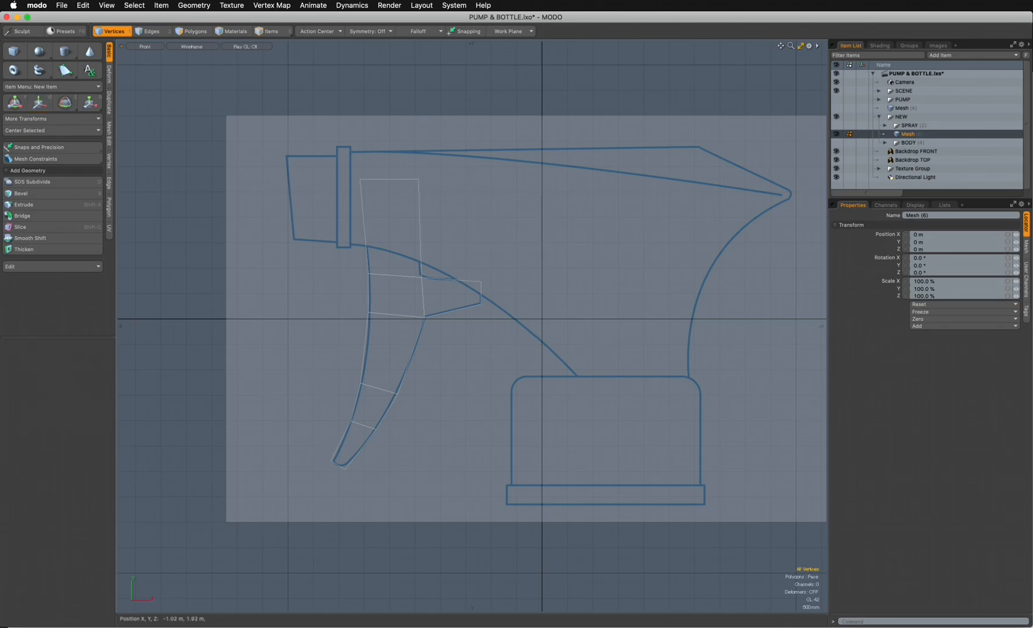
- Move the front vertex at the trigger's tip about -10 mm in X and -30 mm in Y
{"action": "left_click", "coordinate": [332, 462]}
{"action": "key", "text": "w"}
{"action": "left_click", "coordinate": [328, 447]}
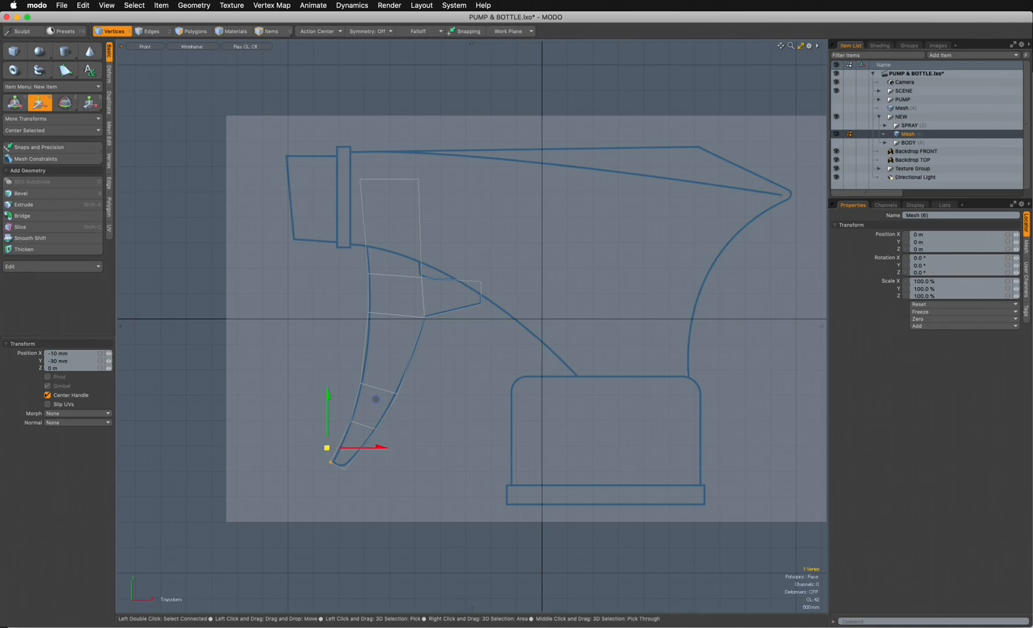
{"action": "key", "text": "q"}
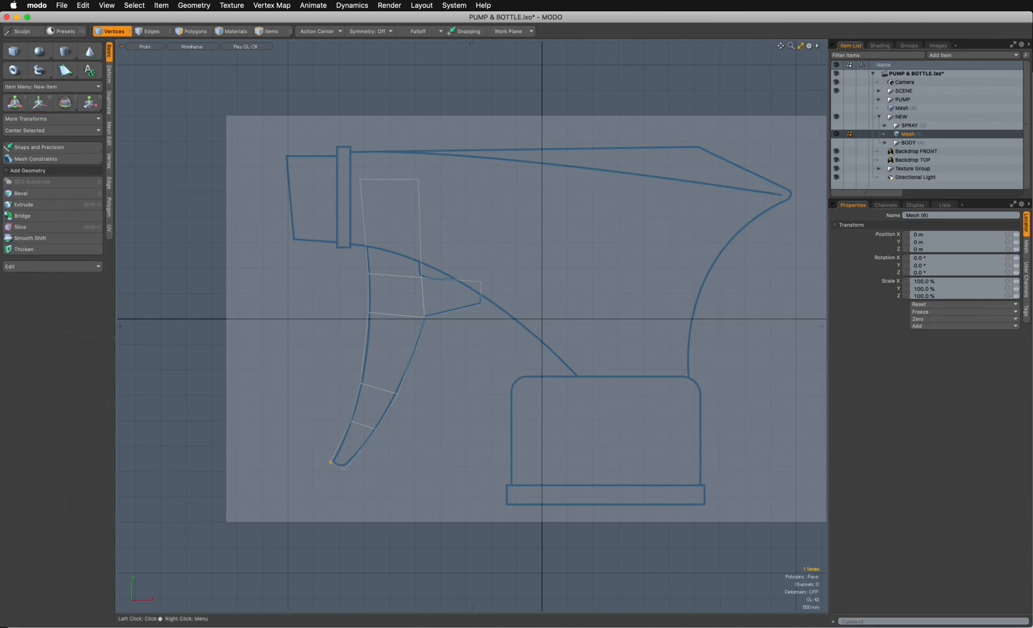
- Switch to polygon selection and show the flat trigger profile in a perspective view
{"action": "key", "text": "3"}
{"action": "key", "text": "ctrl"}
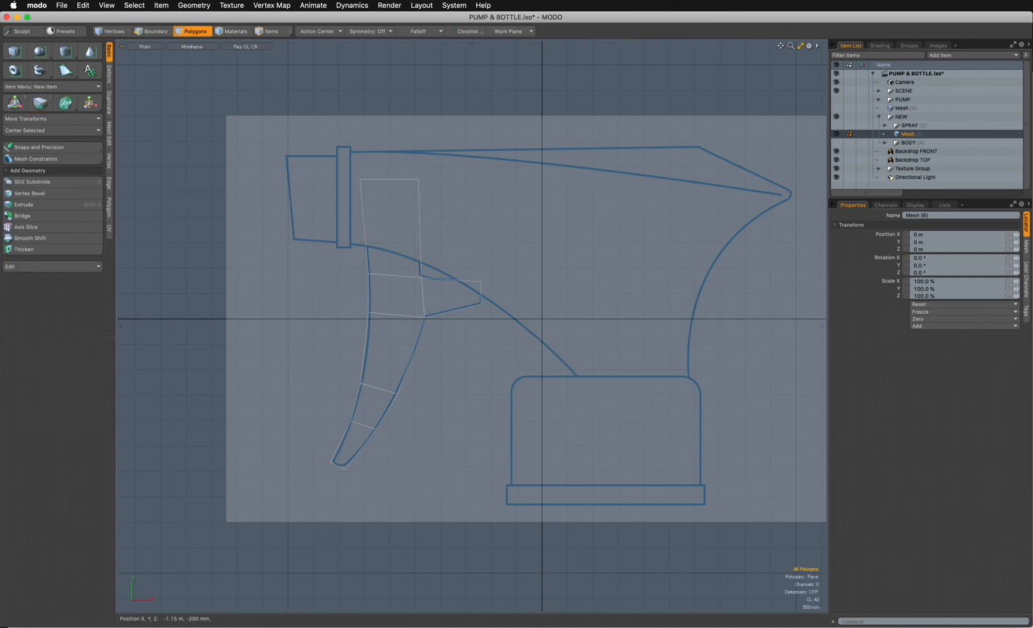
{"action": "key", "text": "ctrl+space"}
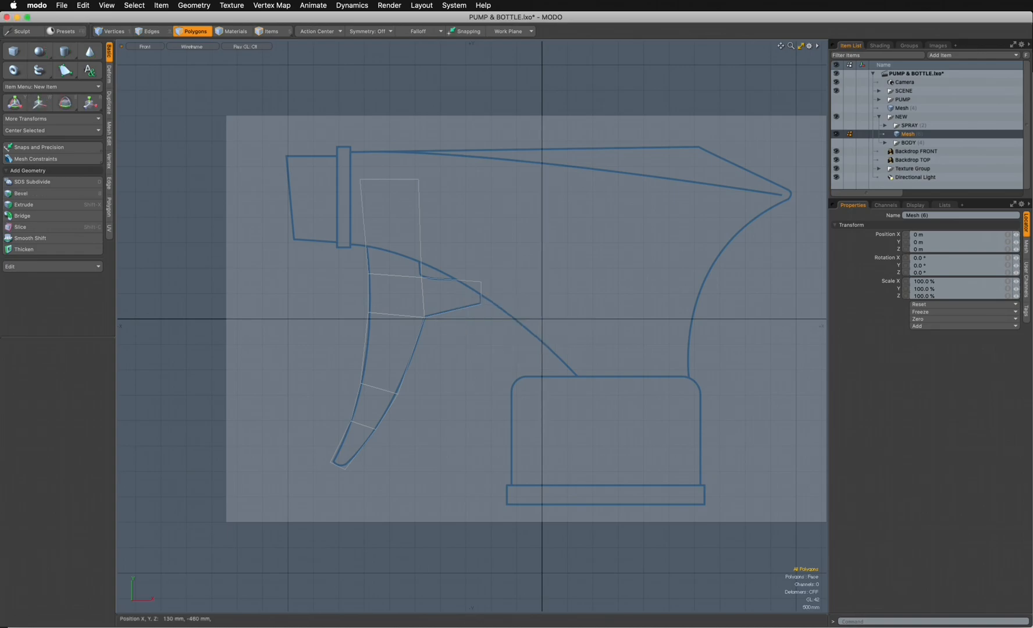
{"action": "key", "text": "ctrl+space"}
{"action": "left_click", "coordinate": [632, 329]}
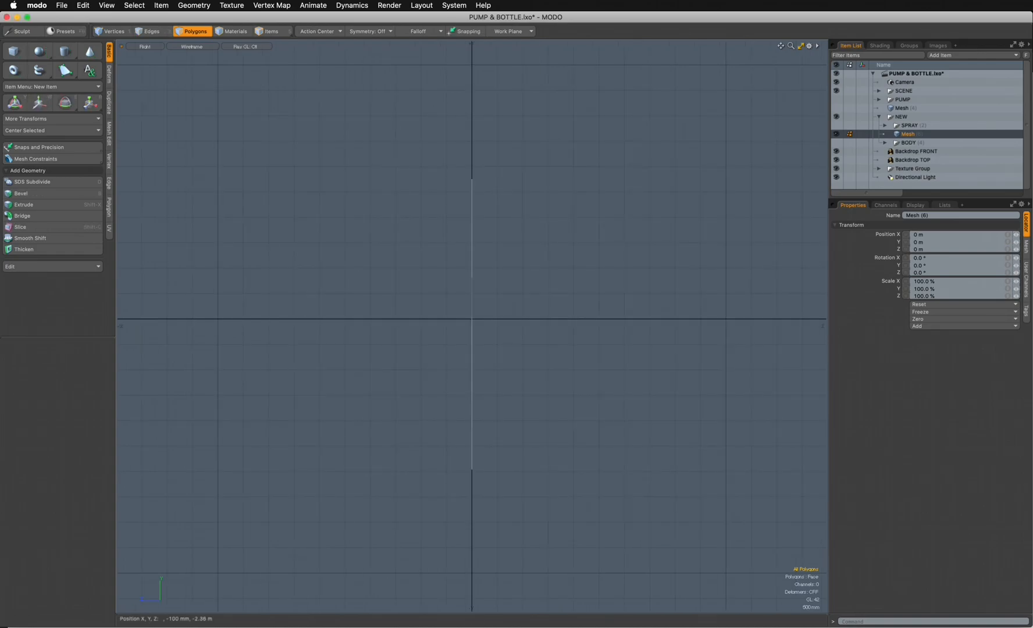
{"action": "key", "text": "ctrl"}
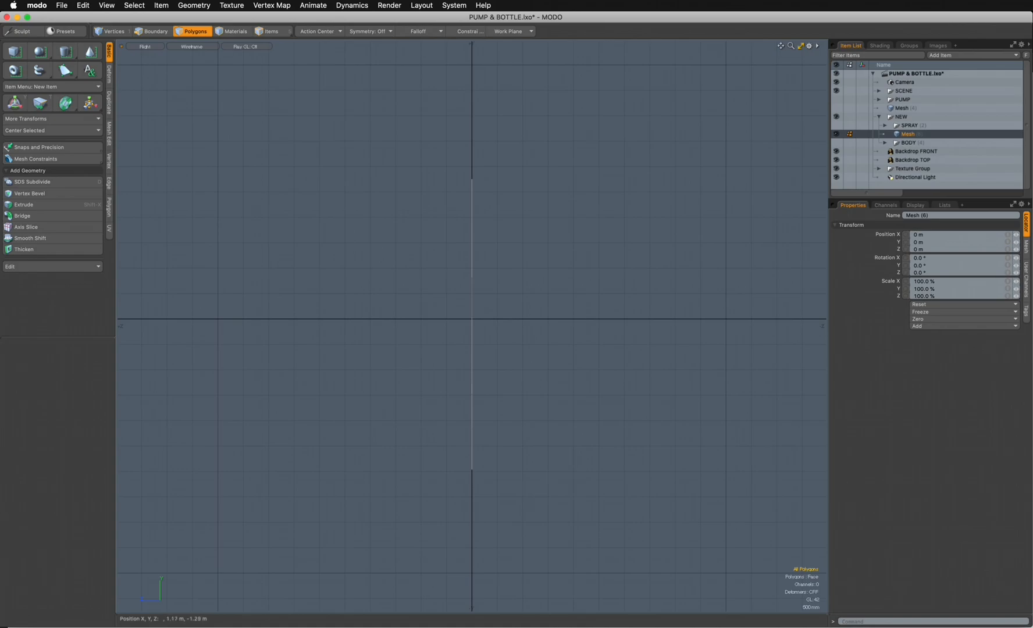
{"action": "key", "text": "ctrl+space"}
{"action": "left_click", "coordinate": [585, 214]}
{"action": "left_click_drag", "start_coordinate": [585, 213], "coordinate": [614, 220], "text": "alt"}
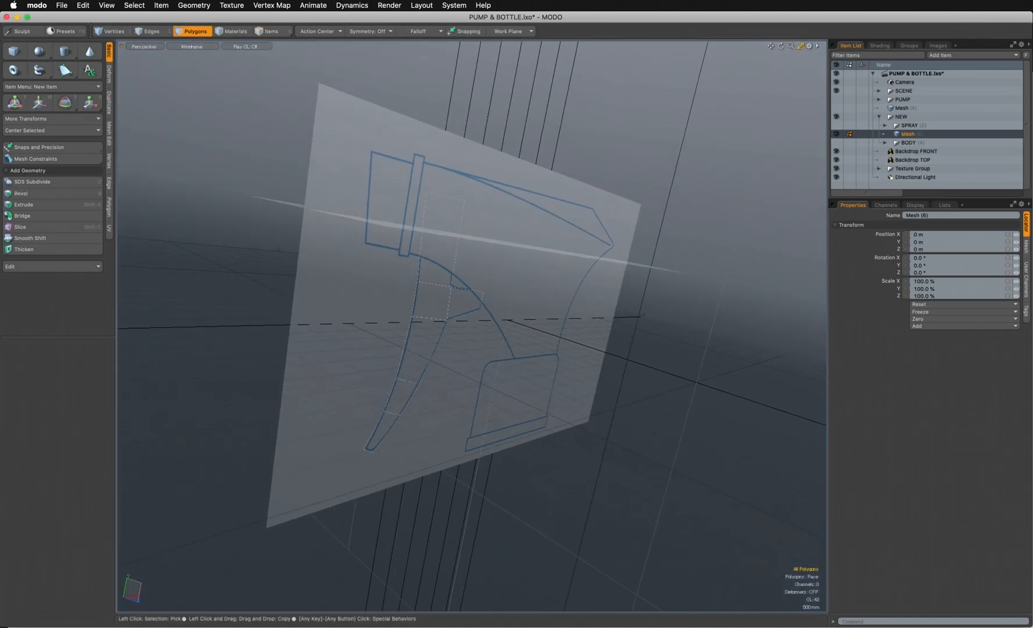
- Hide the front and top backdrops and set the viewport shading to Reflection
{"action": "left_click", "coordinate": [836, 151]}
{"action": "left_click", "coordinate": [835, 160]}
{"action": "left_click", "coordinate": [192, 46]}
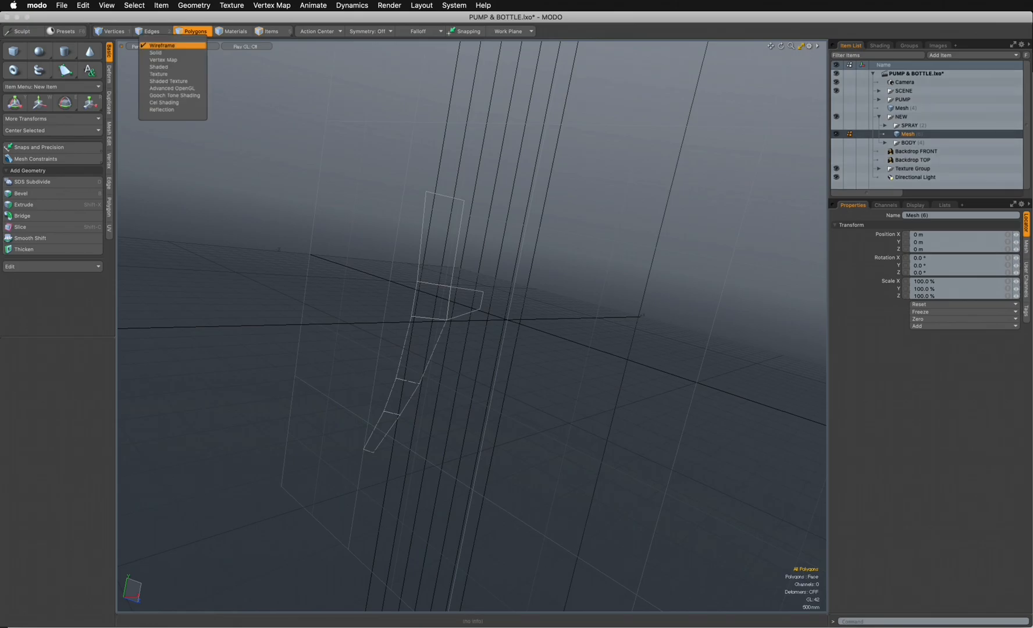
{"action": "left_click", "coordinate": [173, 108]}
- Extrude all polygons of the trigger profile about 620 mm along Z and clear the selection
{"action": "double_click", "coordinate": [421, 350]}
{"action": "left_click_drag", "start_coordinate": [421, 350], "coordinate": [442, 350], "text": "alt"}
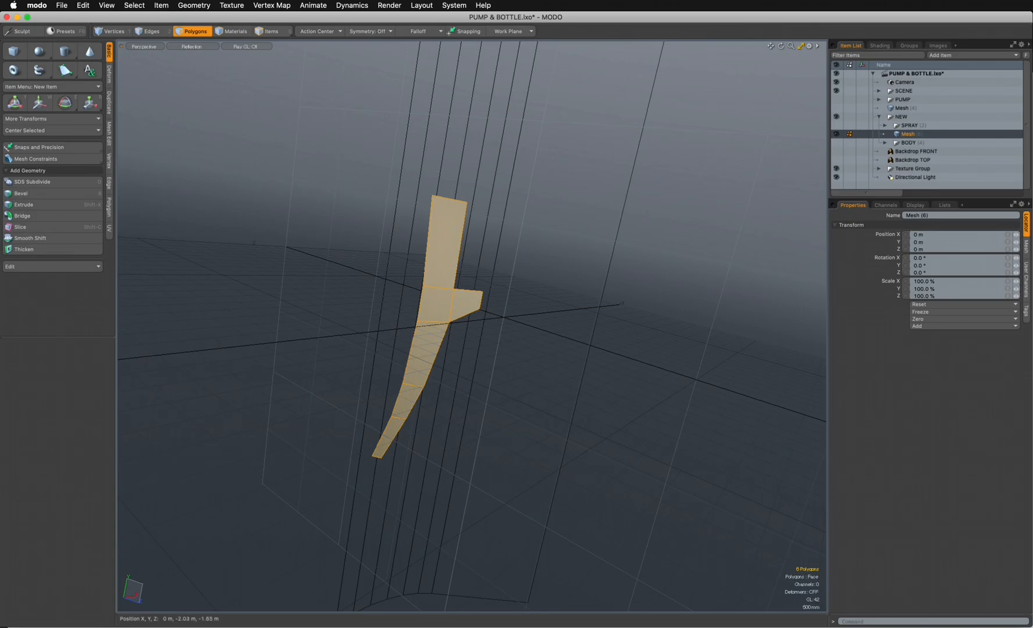
{"action": "left_click", "coordinate": [52, 205]}
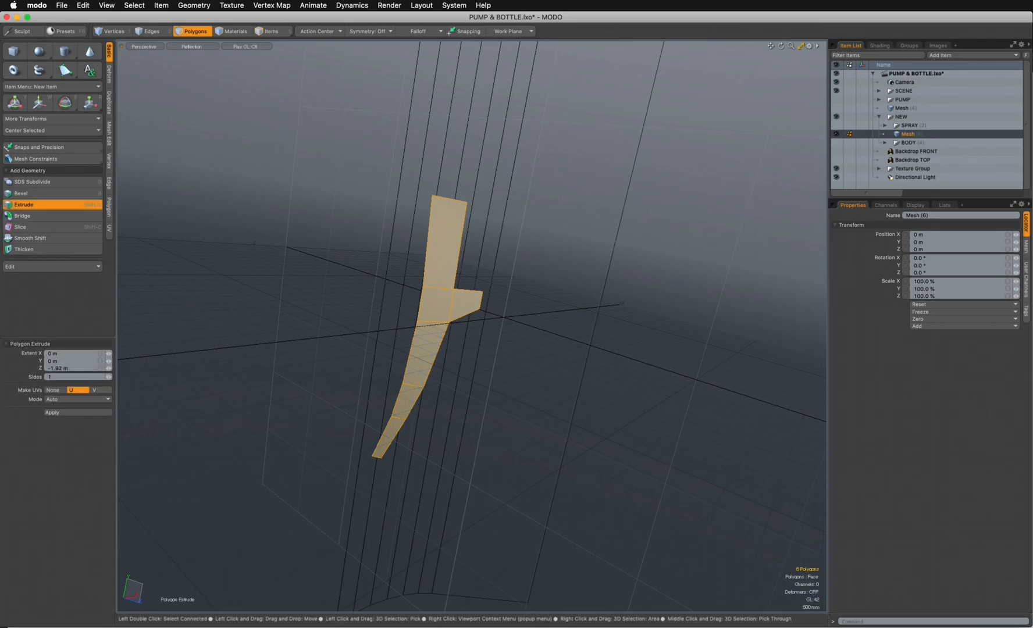
{"action": "left_click_drag", "start_coordinate": [466, 339], "coordinate": [776, 311]}
{"action": "key", "text": "q"}
{"action": "key", "text": "Escape"}
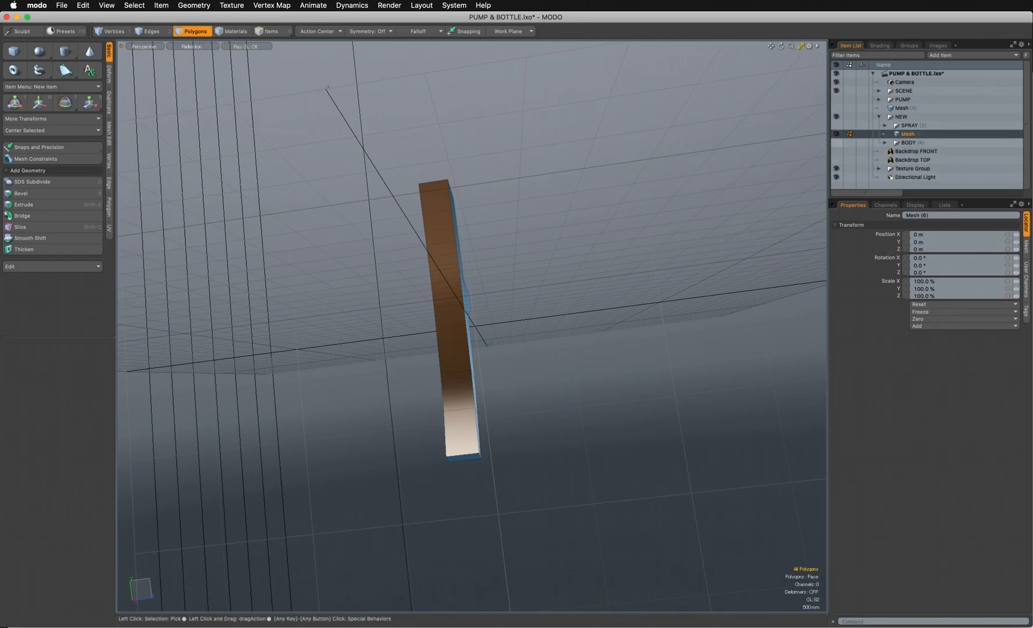
- Show the BODY group, expand it, and move the trigger mesh into it
{"action": "left_click", "coordinate": [835, 143]}
{"action": "left_click", "coordinate": [884, 143]}
{"action": "left_click_drag", "start_coordinate": [907, 134], "coordinate": [907, 143]}
{"action": "left_click_drag", "start_coordinate": [500, 274], "coordinate": [514, 406], "text": "alt"}
- Move the trigger about 340 mm along Z in the left view to centre it, and return to perspective
{"action": "key", "text": "ctrl+space"}
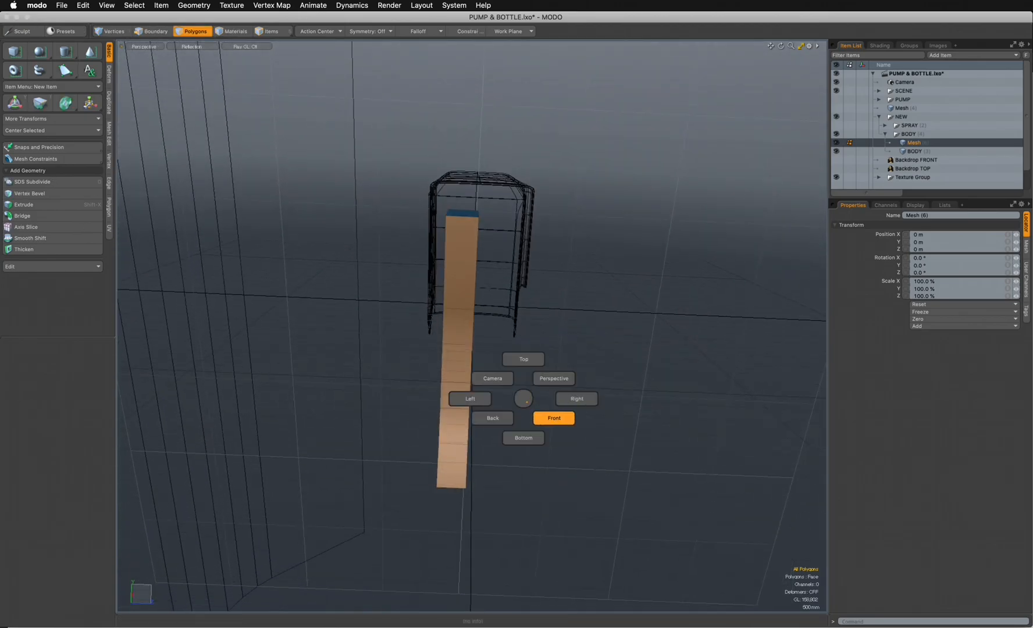
{"action": "left_click", "coordinate": [554, 418]}
{"action": "key", "text": "ctrl+space"}
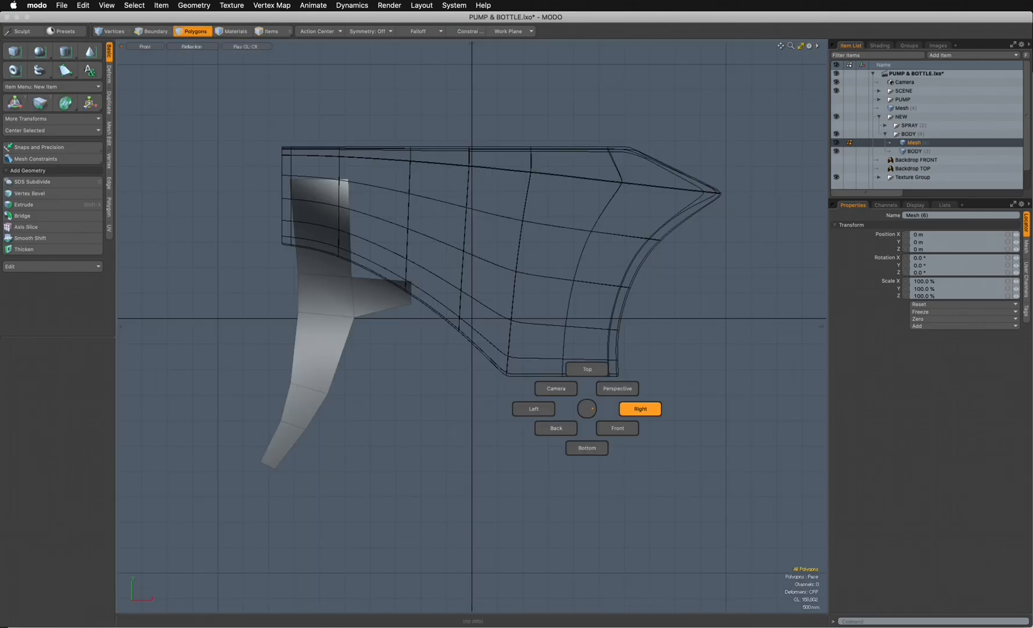
{"action": "left_click", "coordinate": [533, 409]}
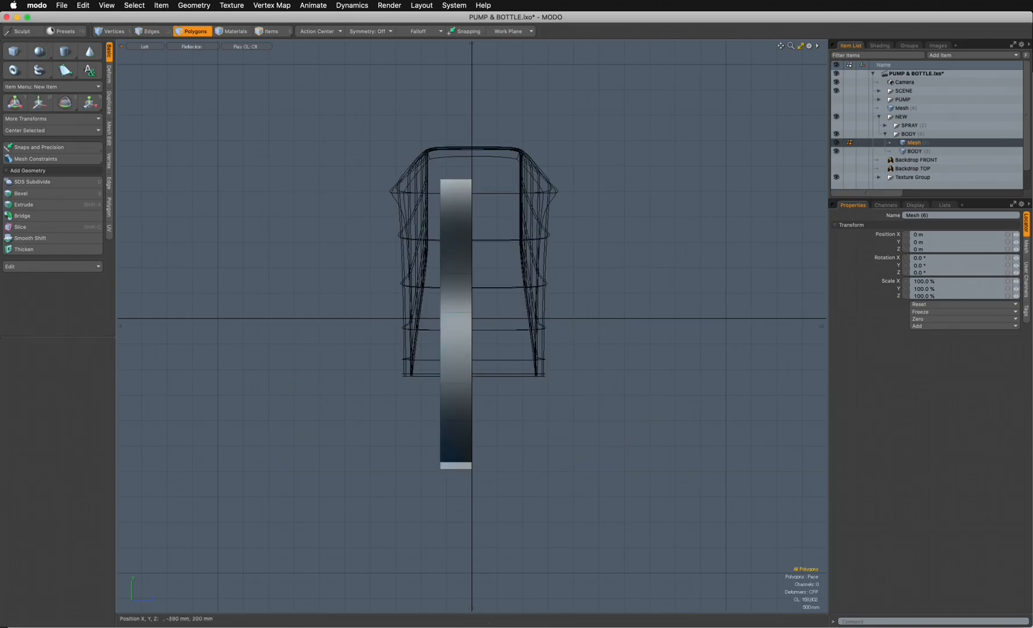
{"action": "key", "text": "w"}
{"action": "left_click_drag", "start_coordinate": [505, 275], "coordinate": [522, 276]}
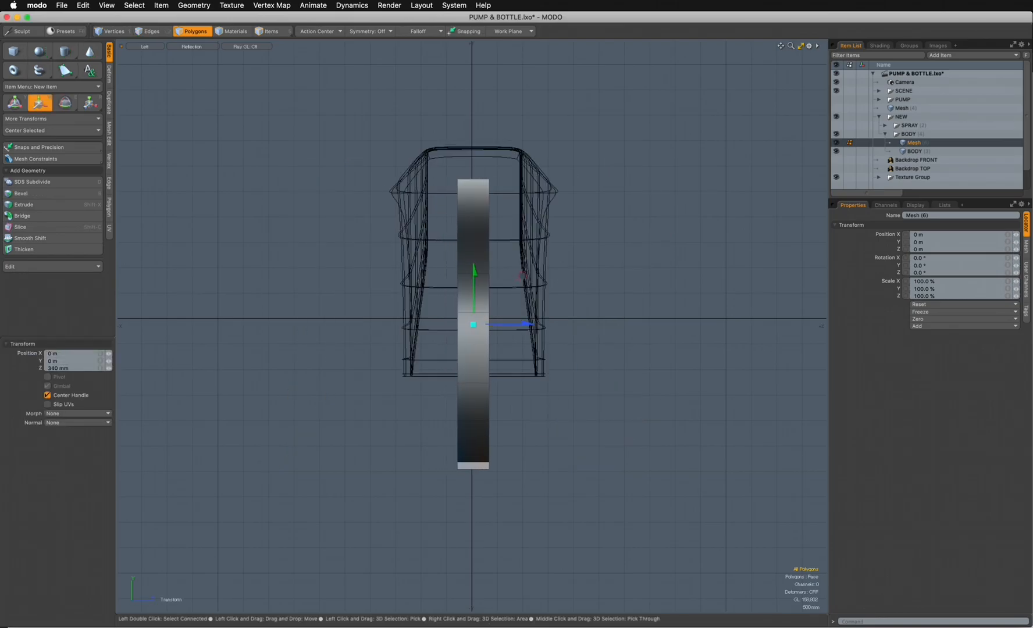
{"action": "key", "text": "ctrl+space"}
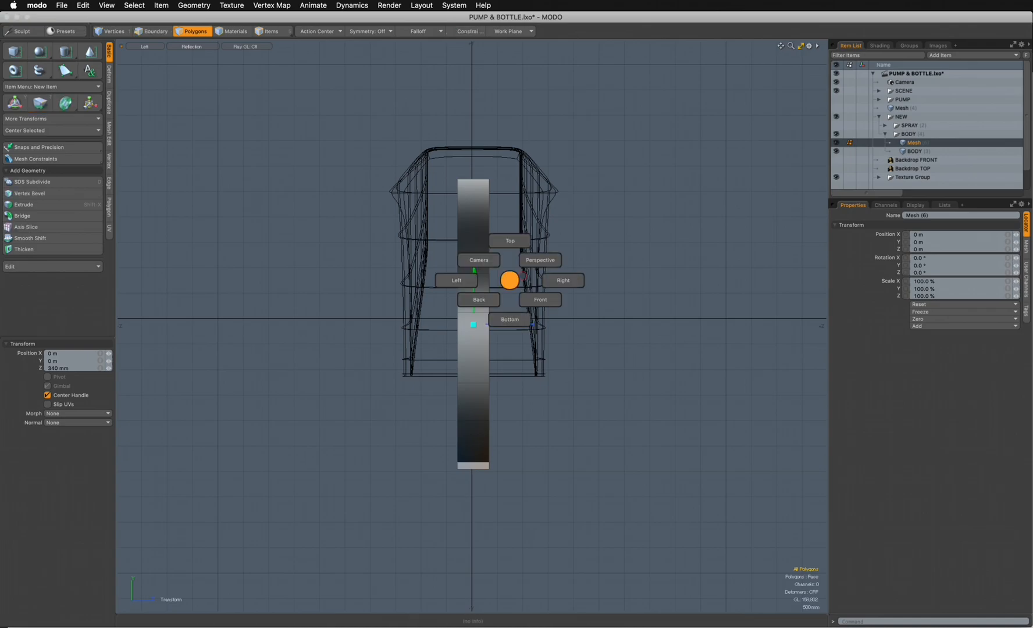
{"action": "left_click", "coordinate": [540, 260]}
- With the BODY mesh also active, scale the whole trigger along Z to about 1.17 m wide and clear the selection
{"action": "left_click", "coordinate": [914, 152], "text": "ctrl"}
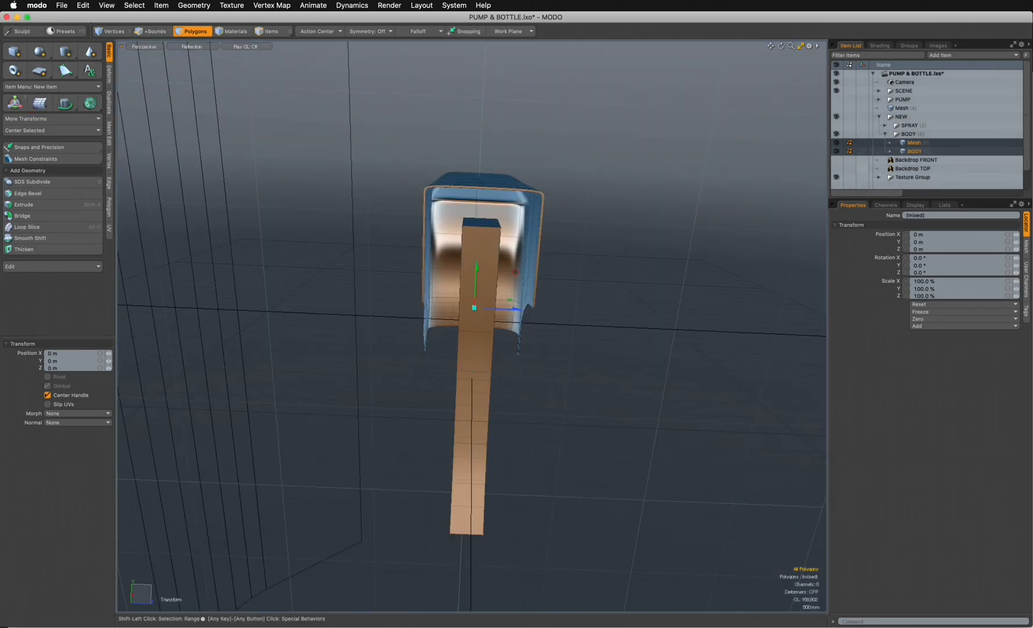
{"action": "mouse_move", "coordinate": [593, 372]}
{"action": "left_mouse_down", "text": "alt"}
{"action": "mouse_move", "coordinate": [616, 326]}
{"action": "mouse_move", "coordinate": [582, 334]}
{"action": "mouse_move", "coordinate": [634, 395]}
{"action": "left_mouse_up", "text": "alt"}
{"action": "key", "text": "space"}
{"action": "double_click", "coordinate": [512, 407]}
{"action": "left_click_drag", "start_coordinate": [511, 407], "coordinate": [459, 328], "text": "alt"}
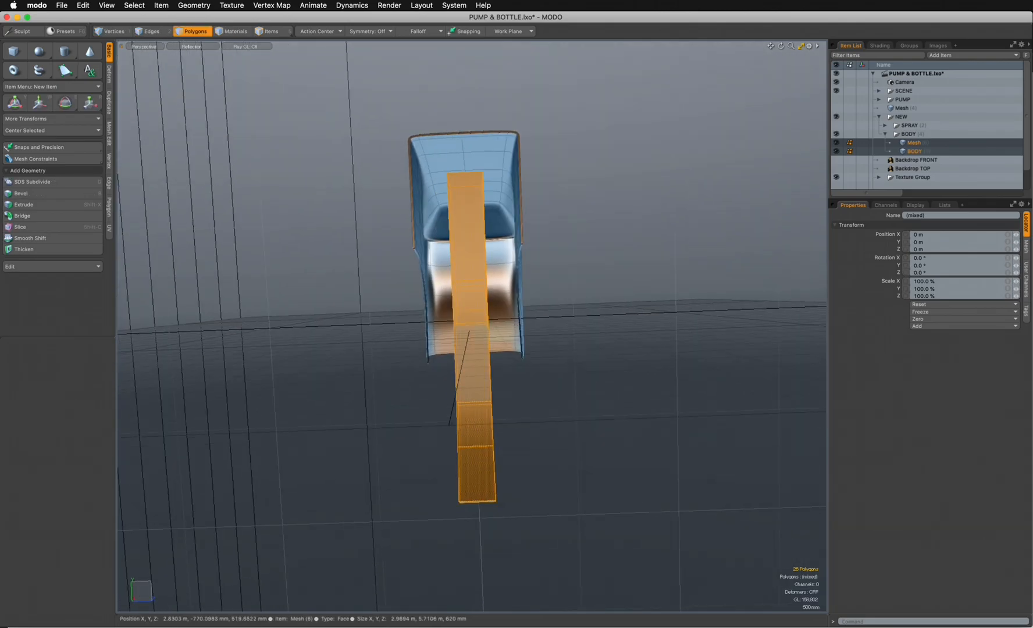
{"action": "key", "text": "r"}
{"action": "left_click_drag", "start_coordinate": [531, 331], "coordinate": [588, 330]}
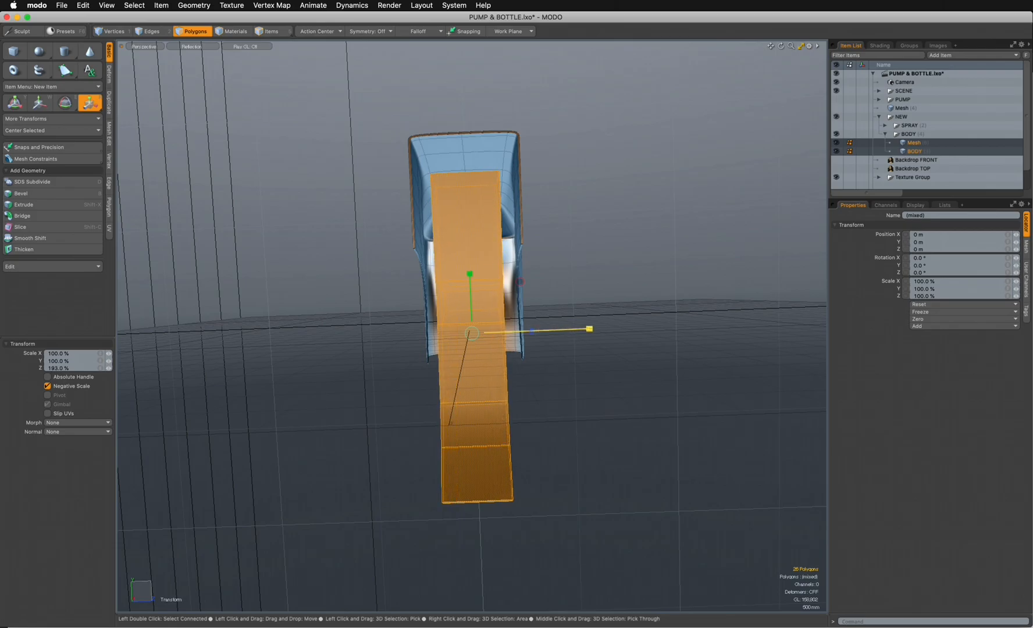
{"action": "left_click_drag", "start_coordinate": [587, 329], "coordinate": [504, 321], "text": "alt"}
{"action": "key", "text": "space"}
{"action": "key", "text": "Escape"}
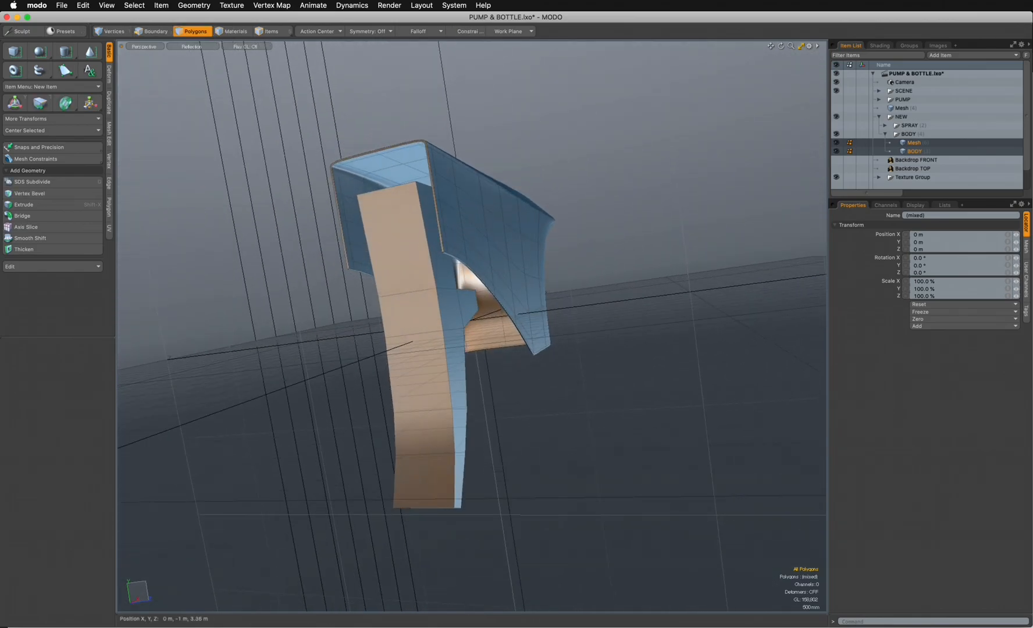
- Switch to the front view and make the trigger mesh the only active mesh
{"action": "key", "text": "ctrl+space"}
{"action": "left_click", "coordinate": [687, 343]}
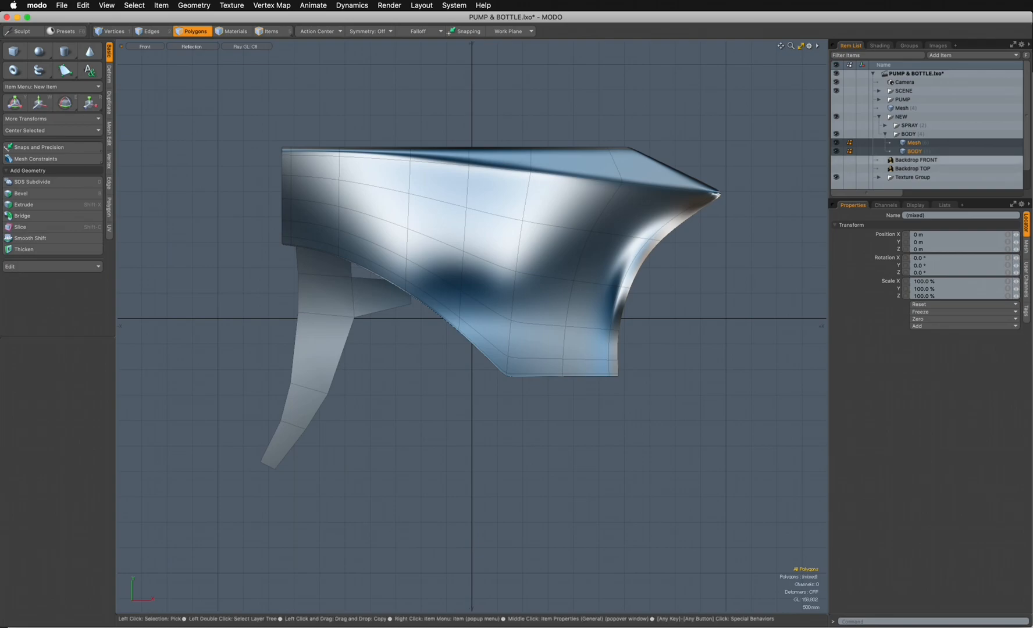
{"action": "left_click", "coordinate": [914, 142]}
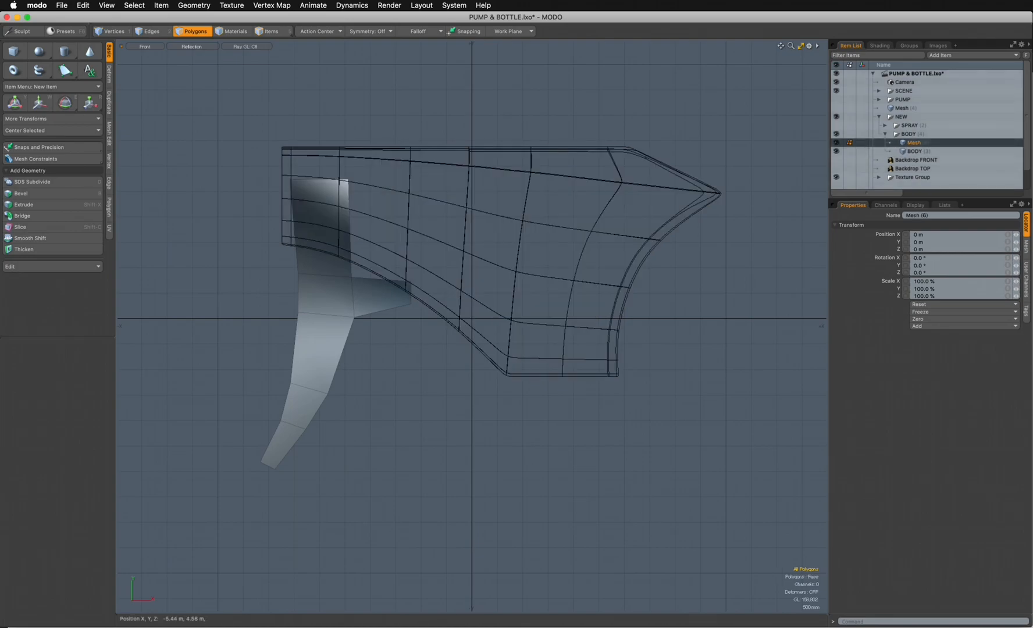
{"action": "left_click", "coordinate": [192, 47]}
{"action": "left_click", "coordinate": [187, 56]}
{"action": "left_click", "coordinate": [151, 31]}
{"action": "right_click_drag", "start_coordinate": [297, 127], "coordinate": [192, 349]}
{"action": "mouse_move", "coordinate": [293, 139]}
{"action": "right_mouse_down"}
{"action": "mouse_move", "coordinate": [231, 537]}
{"action": "mouse_move", "coordinate": [442, 512]}
{"action": "right_mouse_up"}
{"action": "key", "text": "ctrl+space"}
{"action": "left_click", "coordinate": [545, 255]}
{"action": "left_click_drag", "start_coordinate": [546, 254], "coordinate": [414, 305], "text": "alt"}
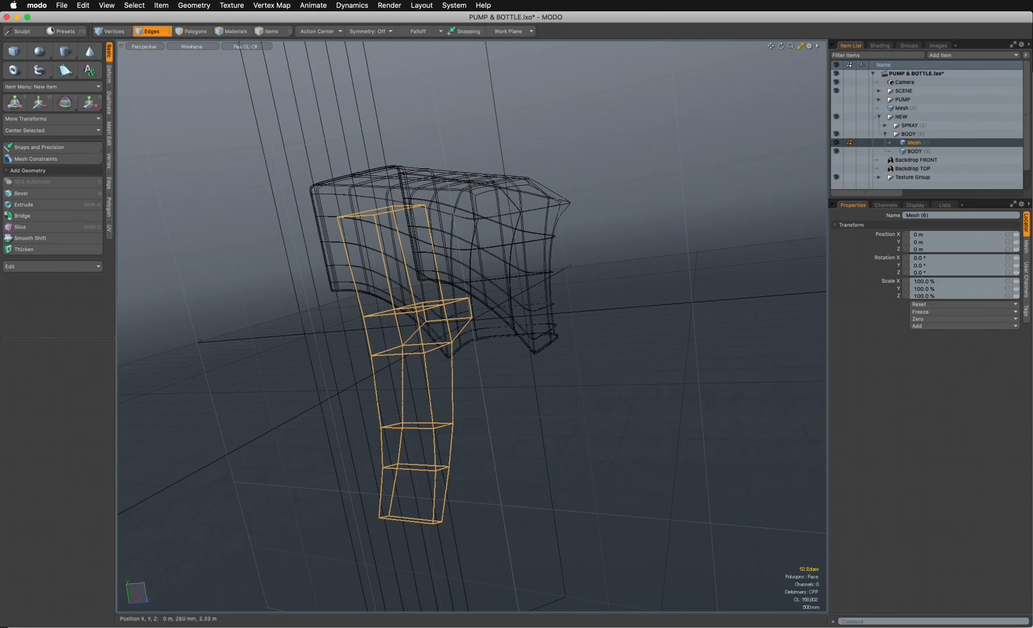
{"action": "left_click", "coordinate": [192, 47]}
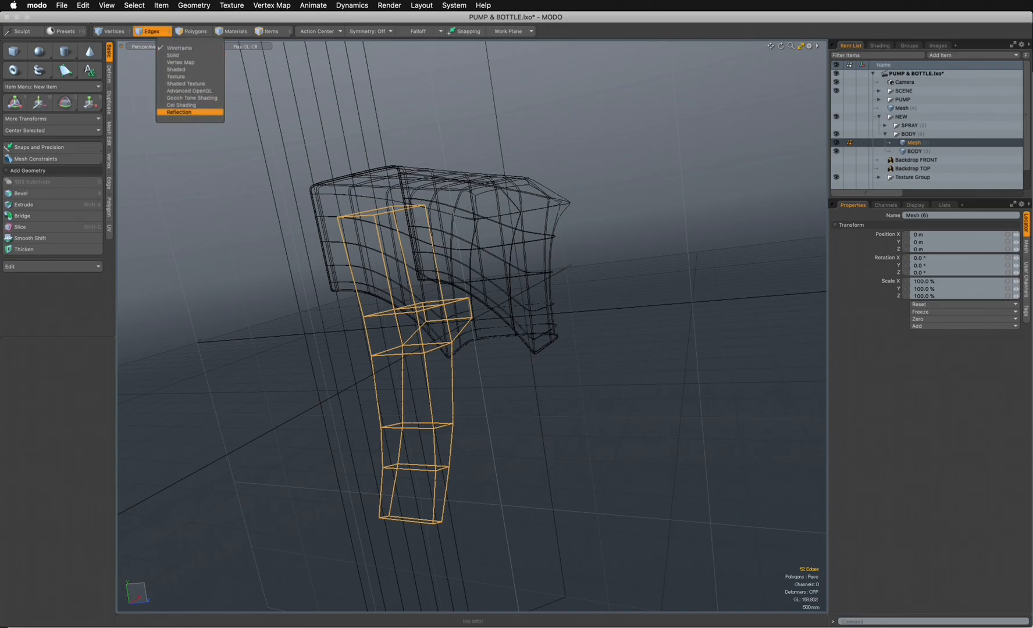
{"action": "left_click", "coordinate": [191, 112]}
{"action": "left_click_drag", "start_coordinate": [355, 145], "coordinate": [315, 143], "text": "alt"}
{"action": "key", "text": "Escape"}
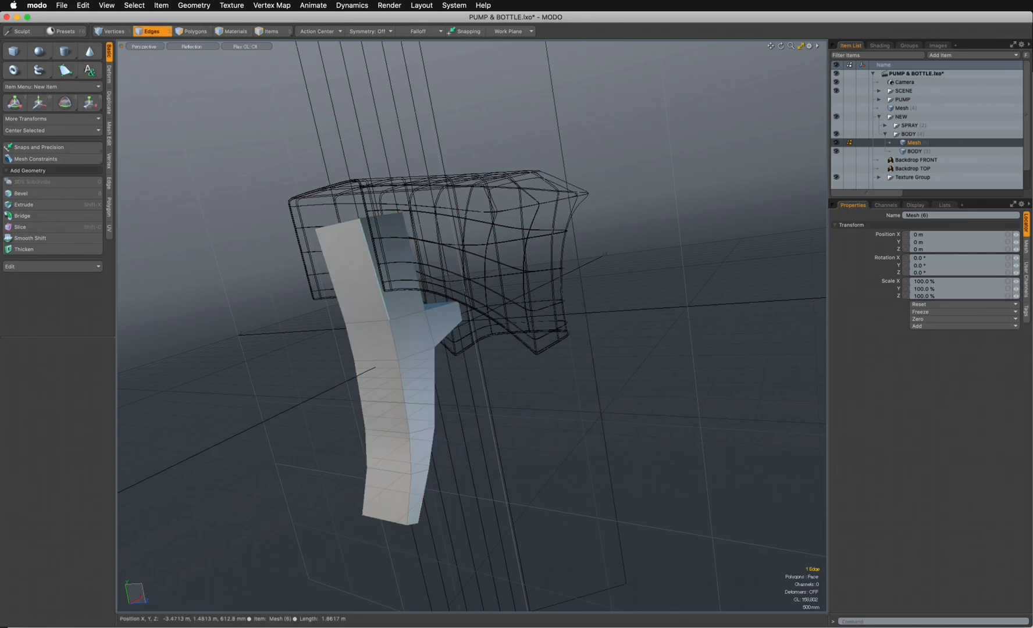
- Try to bevel the outline edges on both sides of the trigger
{"action": "left_click_drag", "start_coordinate": [372, 239], "coordinate": [314, 245], "text": "alt"}
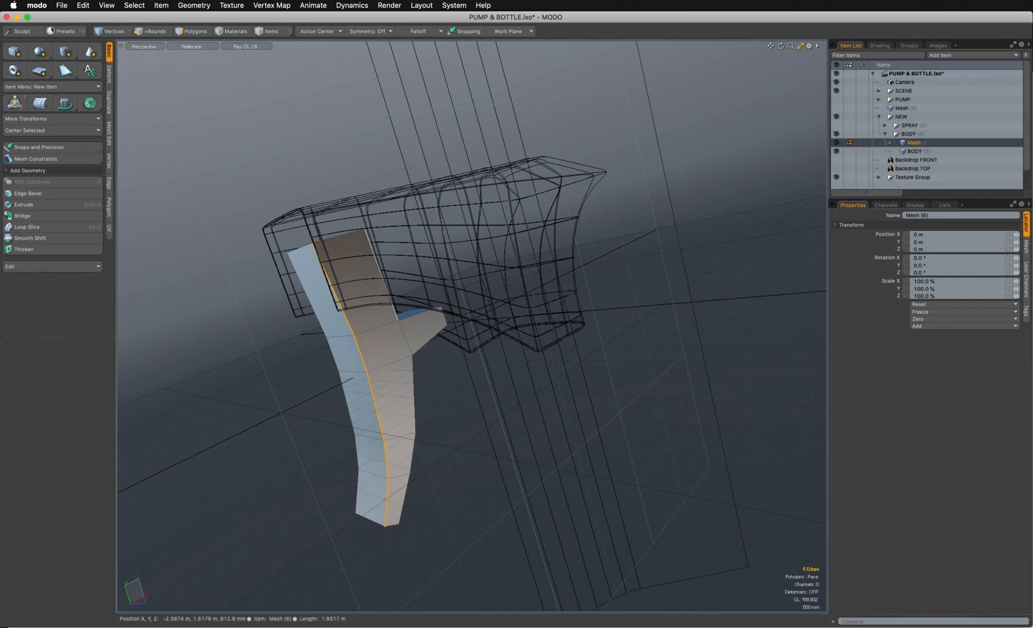
{"action": "mouse_move", "coordinate": [415, 427]}
{"action": "left_mouse_down", "text": "shift"}
{"action": "mouse_move", "coordinate": [403, 511]}
{"action": "mouse_move", "coordinate": [500, 424]}
{"action": "mouse_move", "coordinate": [616, 419]}
{"action": "mouse_move", "coordinate": [645, 433]}
{"action": "mouse_move", "coordinate": [605, 474]}
{"action": "mouse_move", "coordinate": [607, 503]}
{"action": "left_mouse_up", "text": "shift"}
{"action": "double_click", "coordinate": [598, 412], "text": "shift"}
{"action": "left_click_drag", "start_coordinate": [555, 262], "coordinate": [523, 213], "text": "alt"}
{"action": "left_click_drag", "start_coordinate": [372, 348], "coordinate": [514, 360], "text": "alt"}
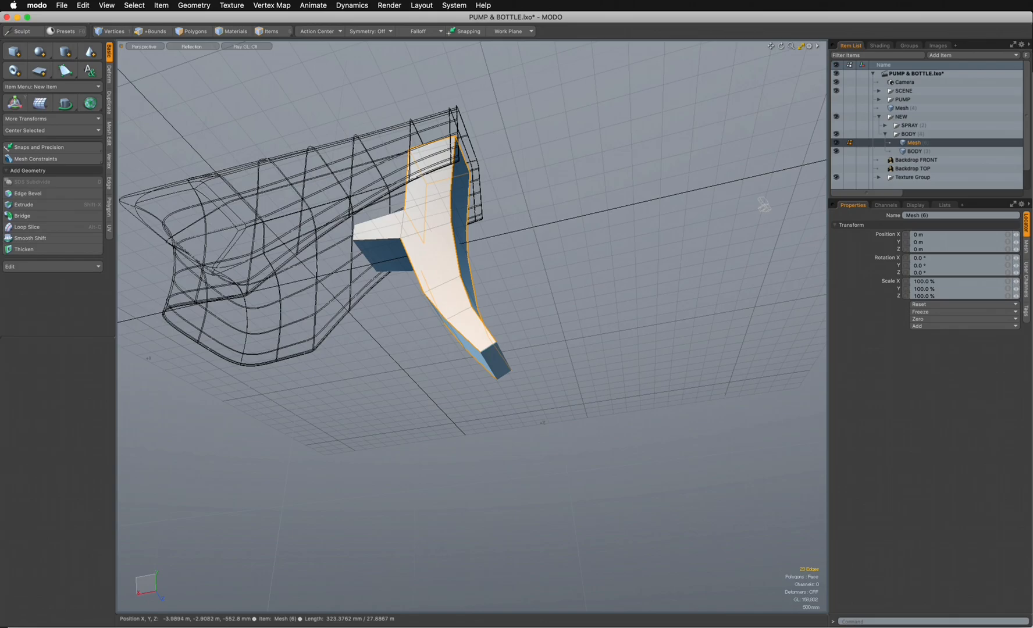
{"action": "left_click_drag", "start_coordinate": [558, 227], "coordinate": [550, 124], "text": "alt"}
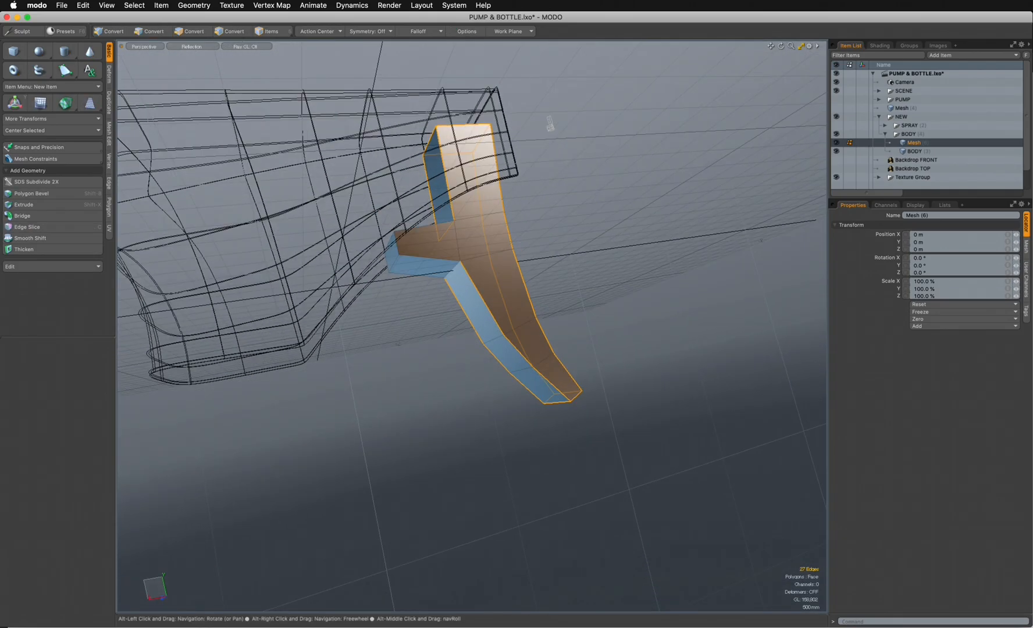
{"action": "mouse_move", "coordinate": [392, 235]}
{"action": "left_mouse_down", "text": "shift"}
{"action": "mouse_move", "coordinate": [387, 265]}
{"action": "mouse_move", "coordinate": [407, 341]}
{"action": "left_mouse_up", "text": "shift"}
{"action": "left_click_drag", "start_coordinate": [494, 349], "coordinate": [302, 291], "text": "alt"}
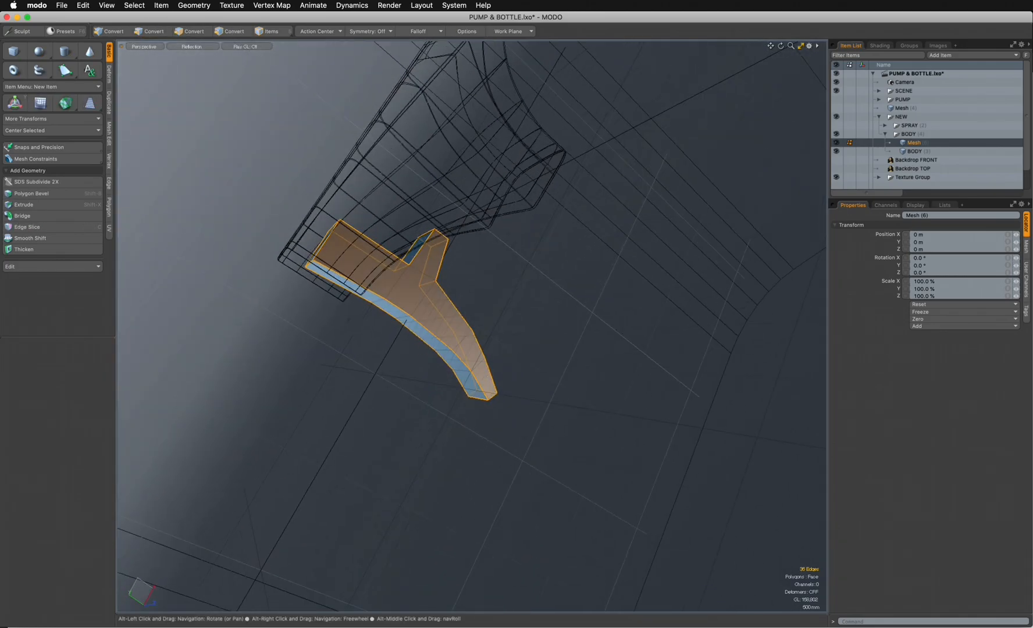
{"action": "scroll", "coordinate": [361, 271], "scroll_direction": "up", "scroll_amount": 6}
{"action": "left_click_drag", "start_coordinate": [362, 271], "coordinate": [374, 290], "text": "alt"}
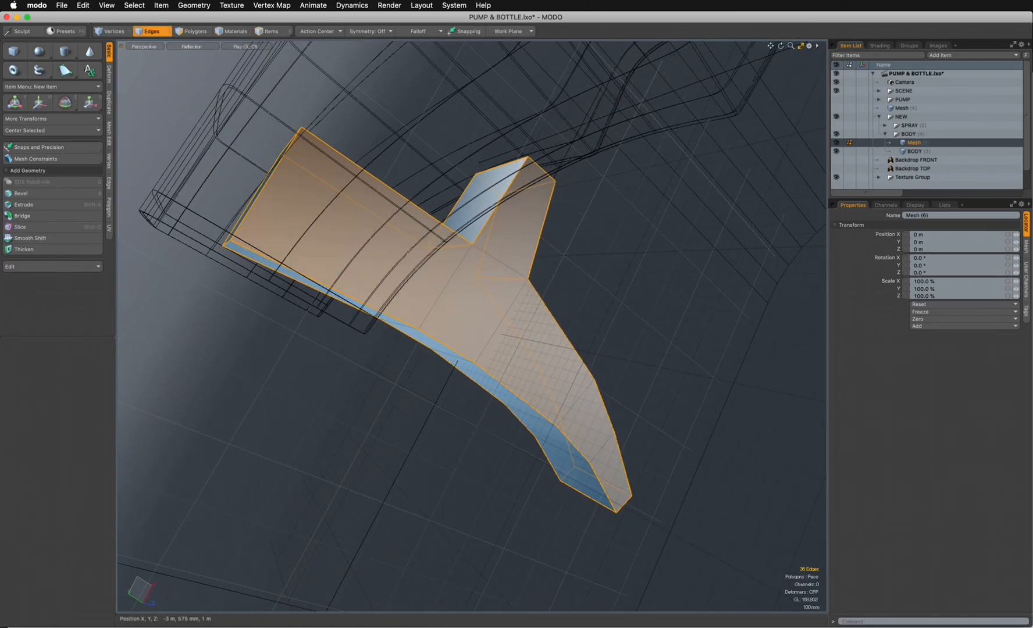
{"action": "key", "text": "b"}
{"action": "left_click_drag", "start_coordinate": [515, 284], "coordinate": [515, 326]}
{"action": "key", "text": "super+z"}
- Select polygons across the trigger's front face, loop-slice the trigger lengthwise with 3 uniform cuts, and clear the selection
{"action": "key", "text": "3"}
{"action": "mouse_move", "coordinate": [518, 232]}
{"action": "left_mouse_down"}
{"action": "mouse_move", "coordinate": [462, 270]}
{"action": "mouse_move", "coordinate": [346, 302]}
{"action": "left_mouse_up"}
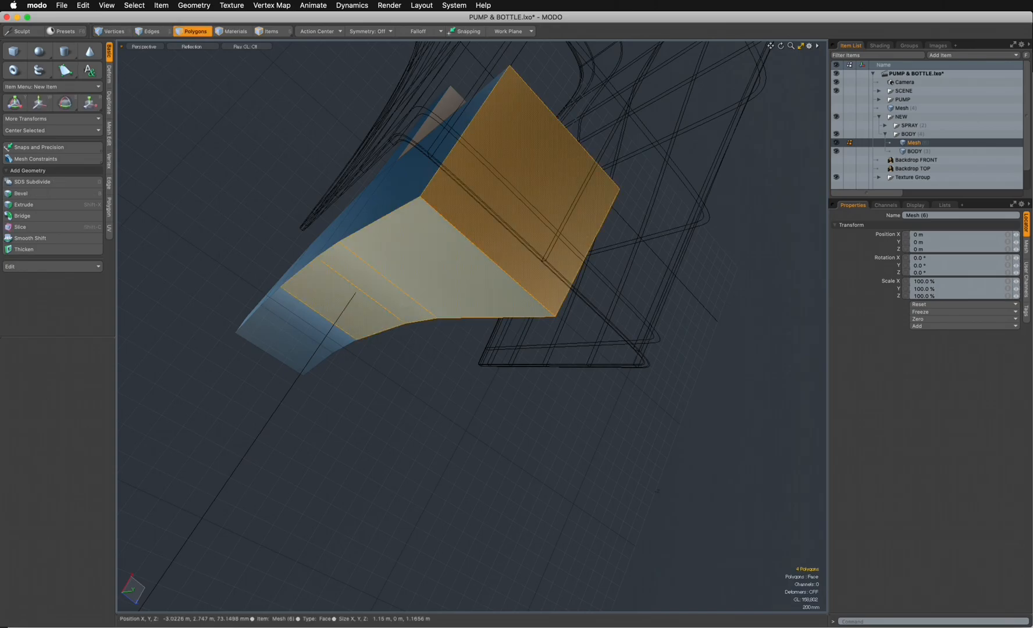
{"action": "left_click_drag", "start_coordinate": [373, 348], "coordinate": [302, 261], "text": "alt"}
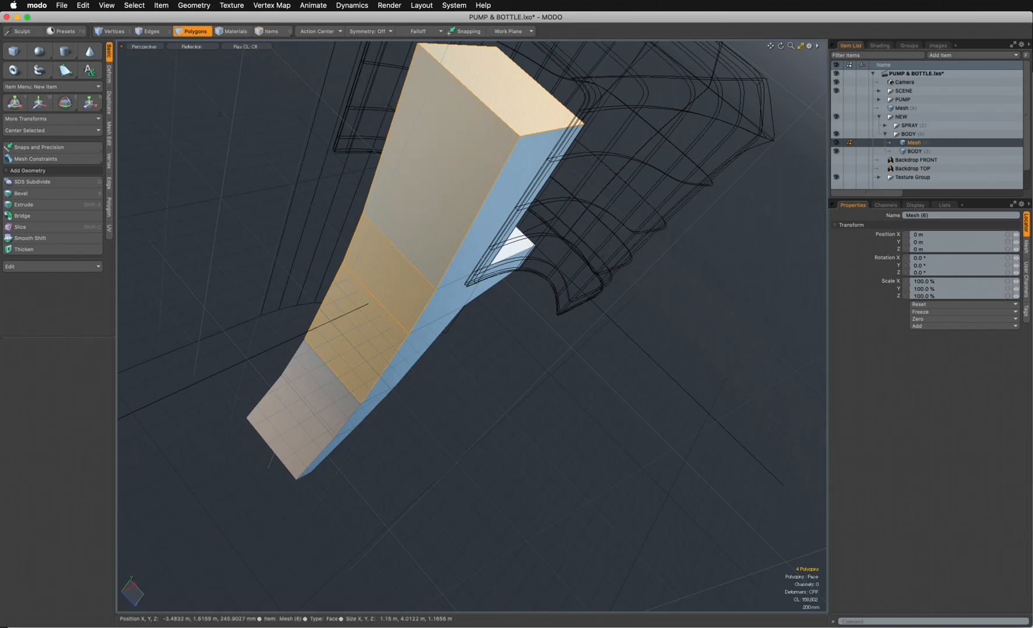
{"action": "key", "text": "alt+c"}
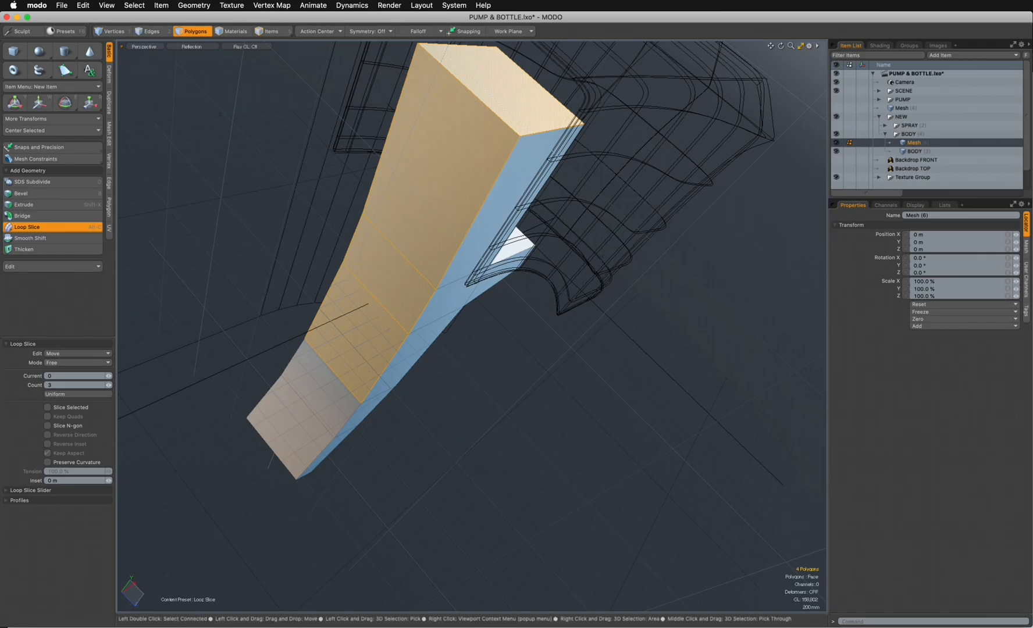
{"action": "key", "text": "Tab"}
{"action": "key", "text": "Return"}
{"action": "left_click_drag", "start_coordinate": [471, 326], "coordinate": [401, 370], "text": "alt"}
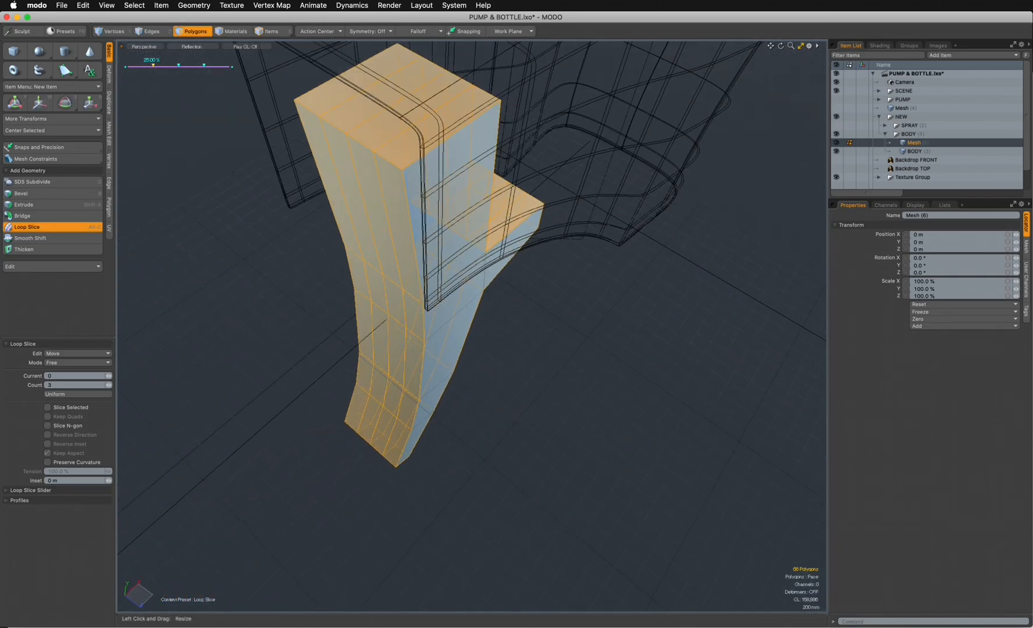
{"action": "key", "text": "space"}
{"action": "key", "text": "Escape"}
- Loop-slice the trigger across its thickness with 2 uniform cuts and clear the selection
{"action": "left_click_drag", "start_coordinate": [517, 290], "coordinate": [489, 299], "text": "alt"}
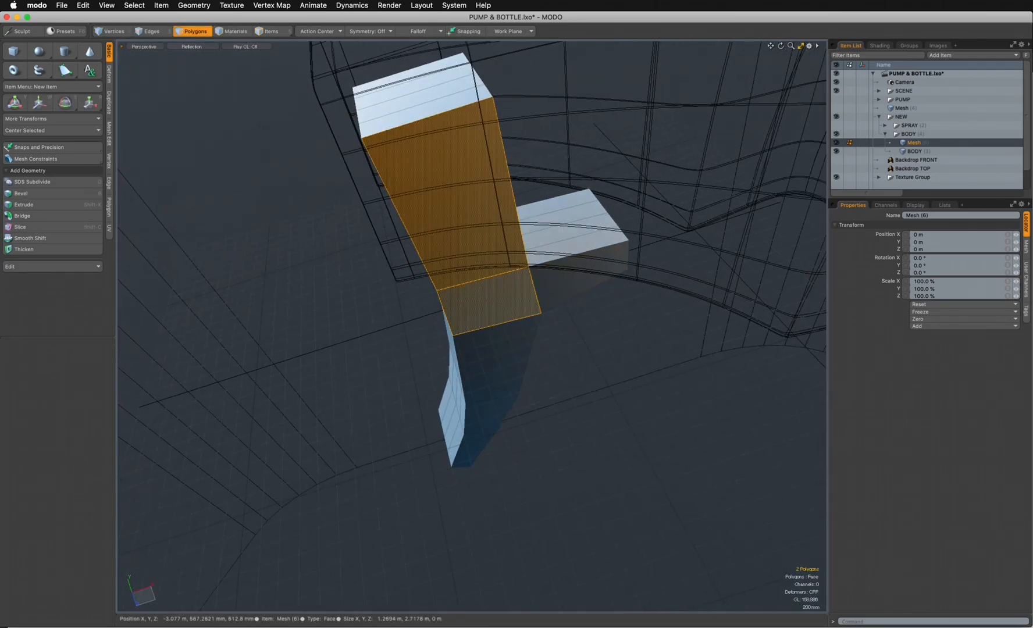
{"action": "key", "text": "alt+c"}
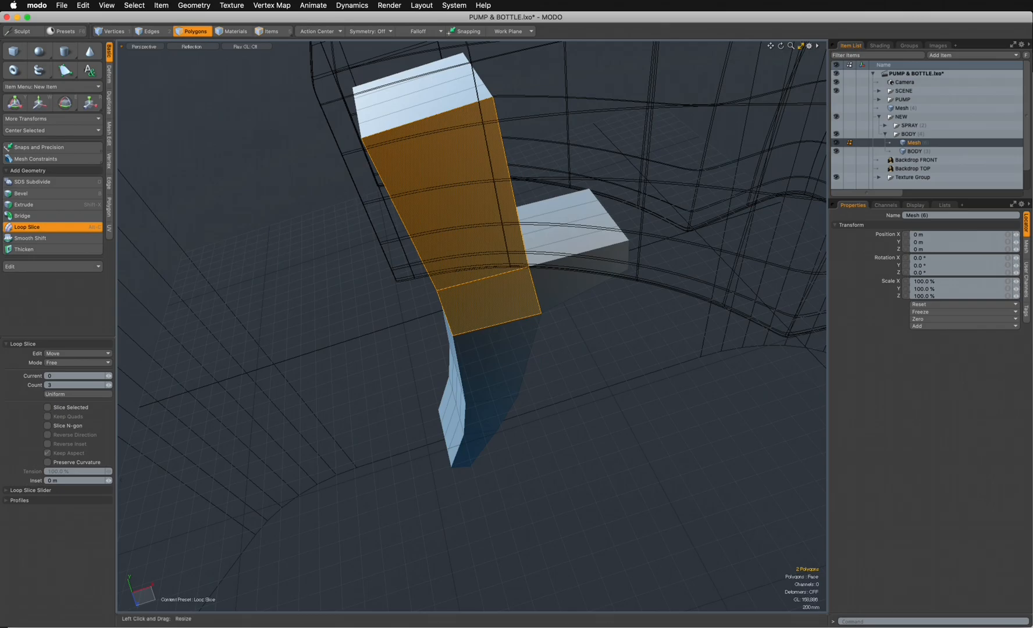
{"action": "type", "text": "2"}
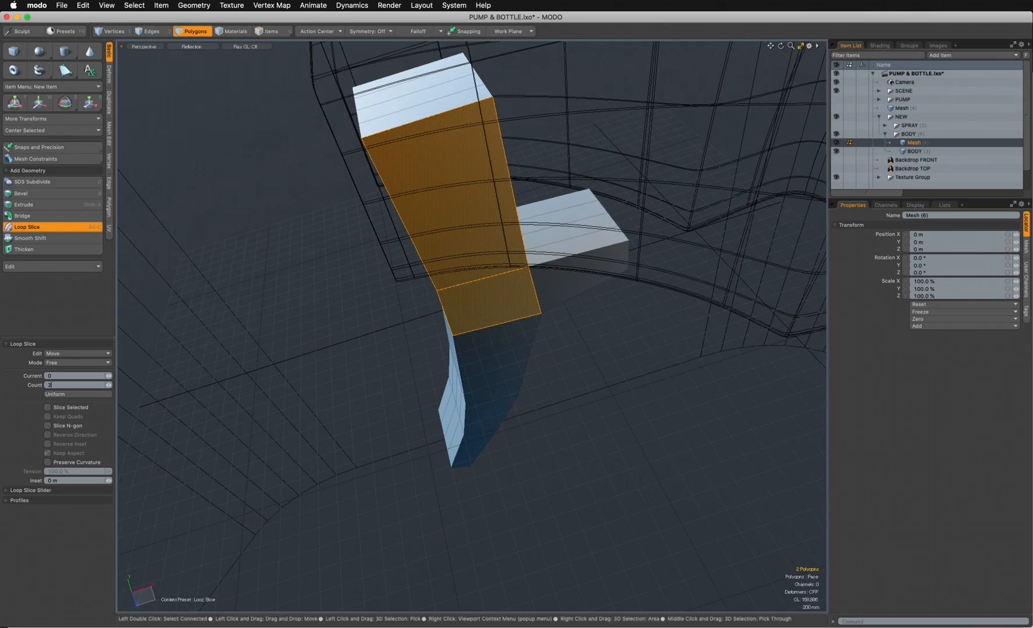
{"action": "key", "text": "Return"}
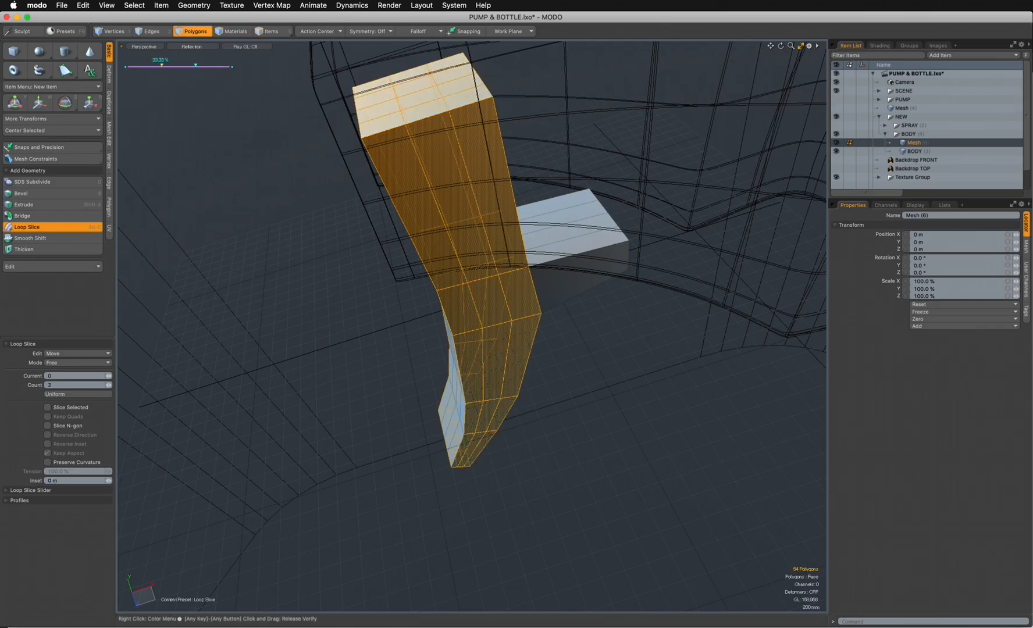
{"action": "key", "text": "q"}
{"action": "key", "text": "Escape"}
- Convert the trigger to a subdivision surface, and show it as wireframe over the Backdrop FRONT image in the front view
{"action": "key", "text": "Tab"}
{"action": "left_click_drag", "start_coordinate": [552, 453], "coordinate": [502, 337], "text": "alt"}
{"action": "key", "text": "ctrl+space"}
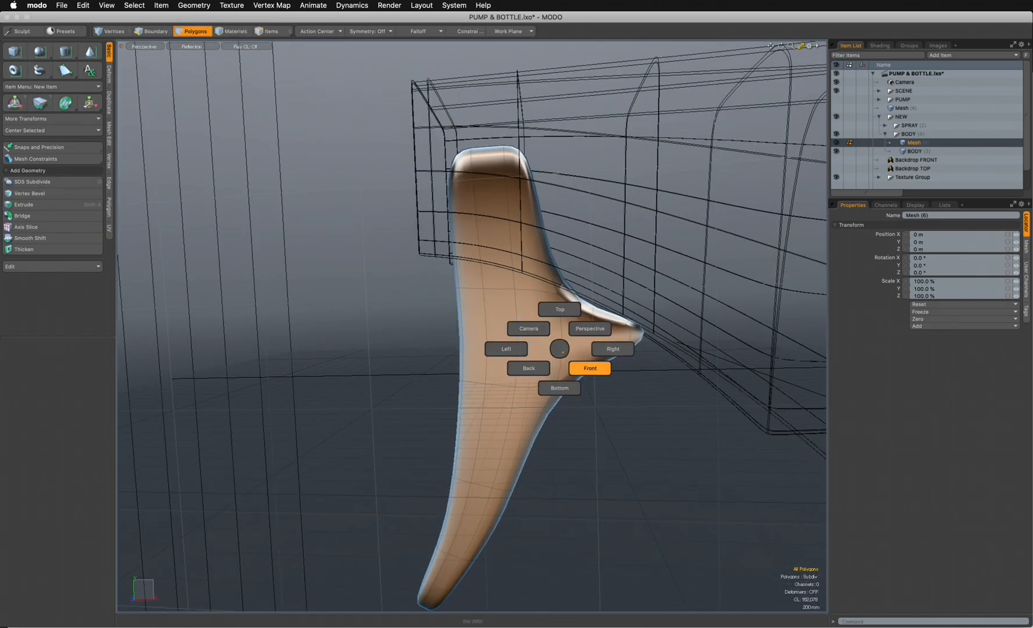
{"action": "left_click", "coordinate": [590, 365]}
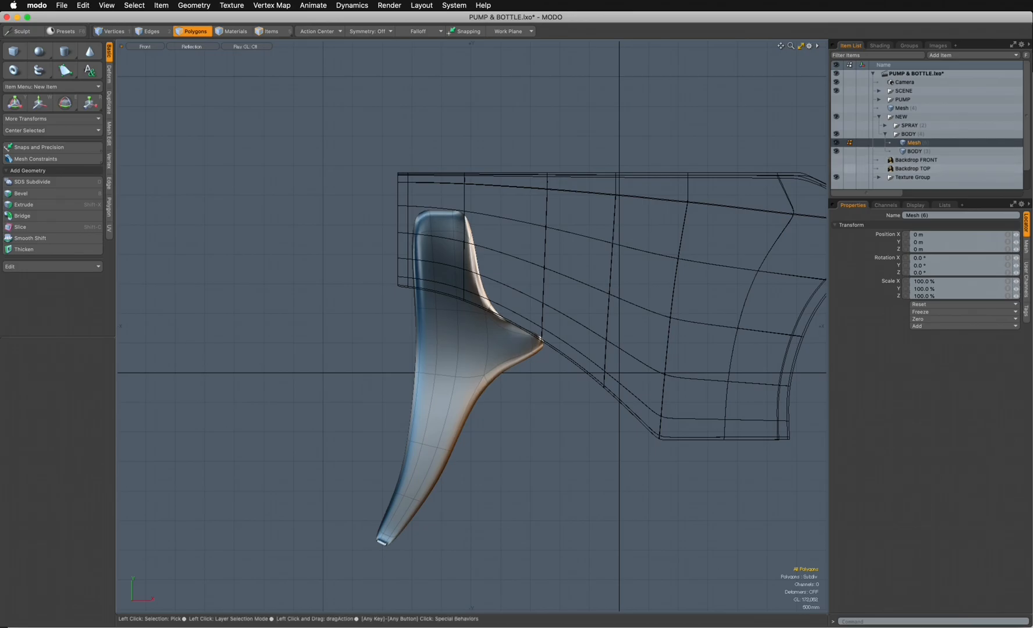
{"action": "left_click", "coordinate": [836, 160]}
{"action": "left_click", "coordinate": [192, 47]}
{"action": "left_click", "coordinate": [189, 52]}
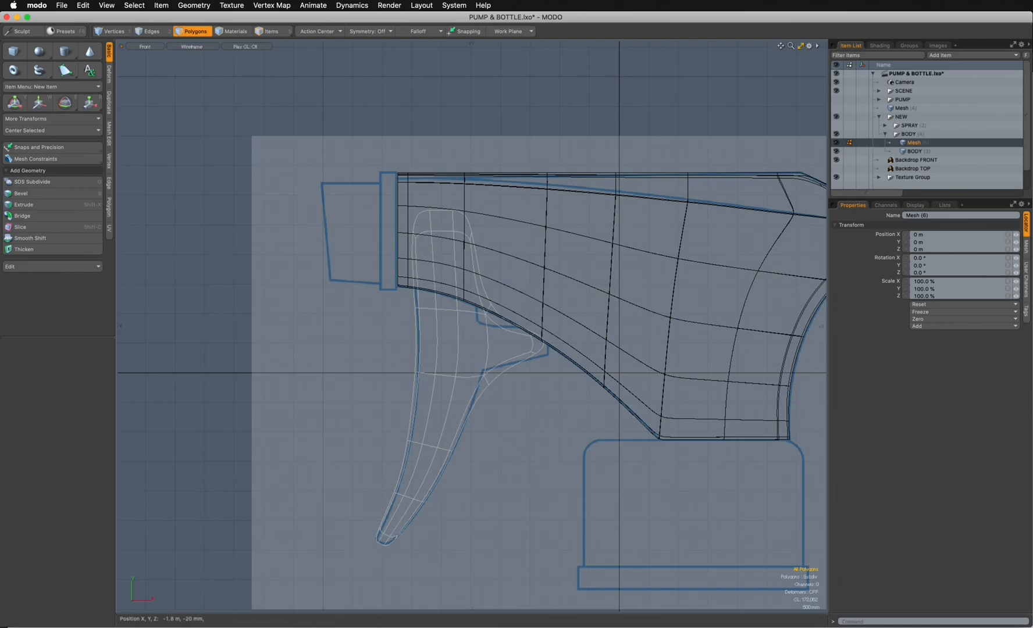
- Loop-slice the polygon band just below the trigger's spur with 1 cut close to its upper edge and clear the selection
{"action": "left_click_drag", "start_coordinate": [469, 410], "coordinate": [414, 408]}
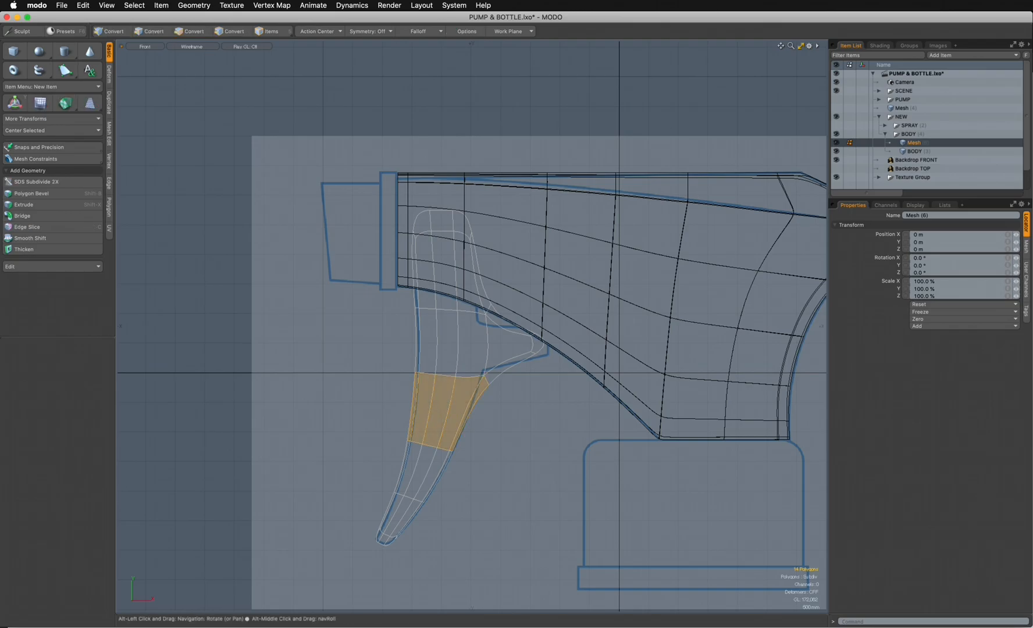
{"action": "key", "text": "alt+c"}
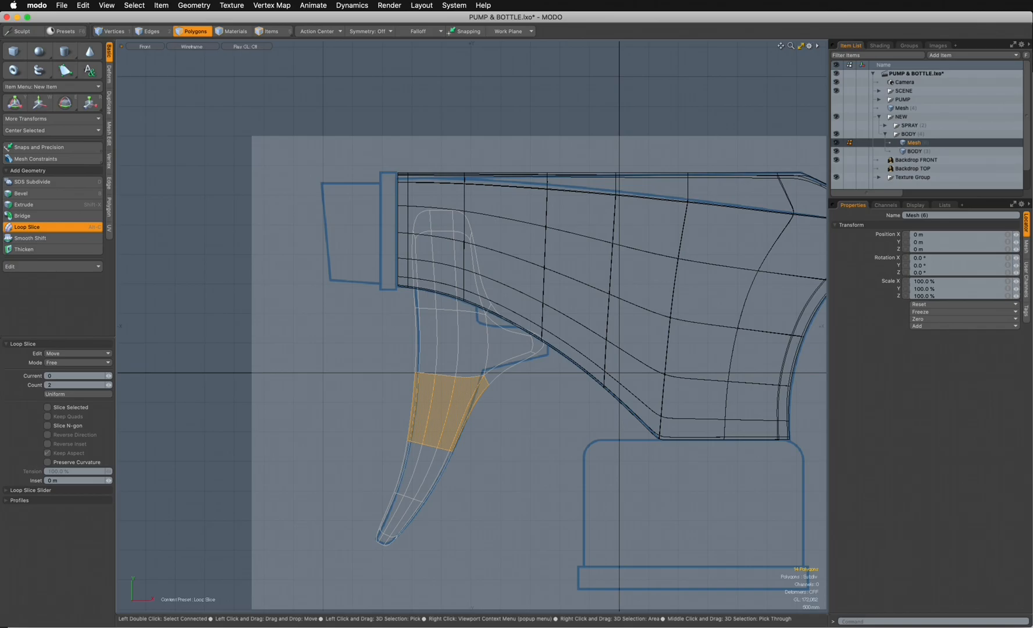
{"action": "left_click", "coordinate": [446, 407]}
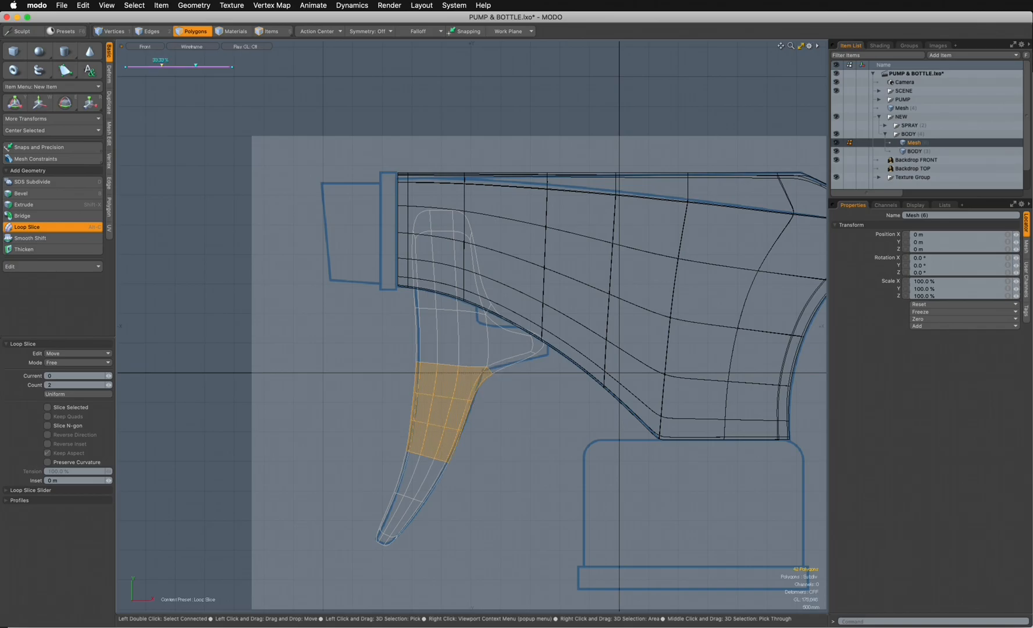
{"action": "left_click", "coordinate": [73, 385]}
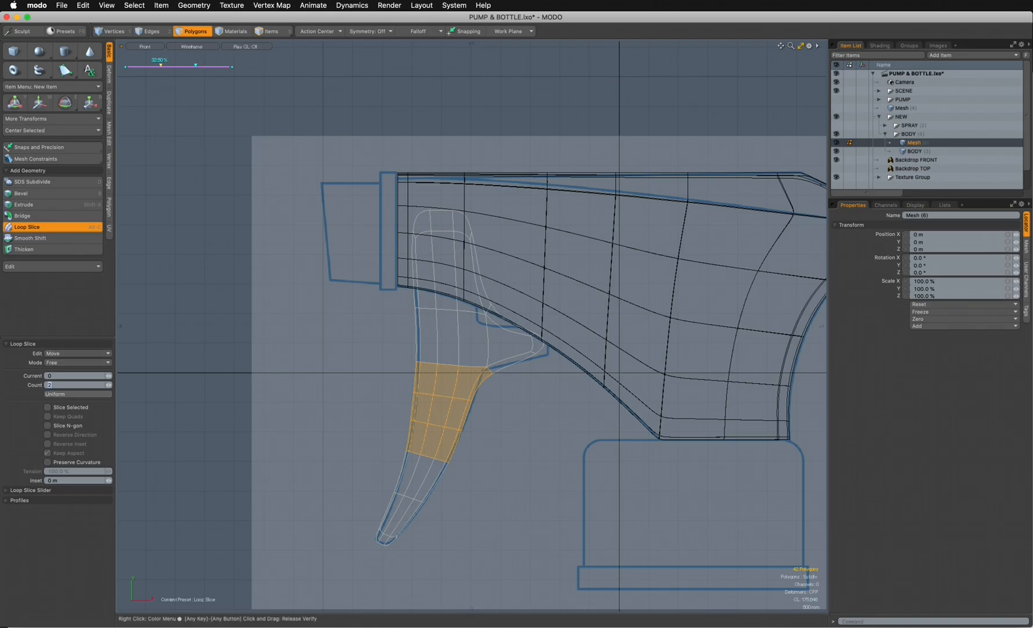
{"action": "type", "text": "1"}
{"action": "key", "text": "Return"}
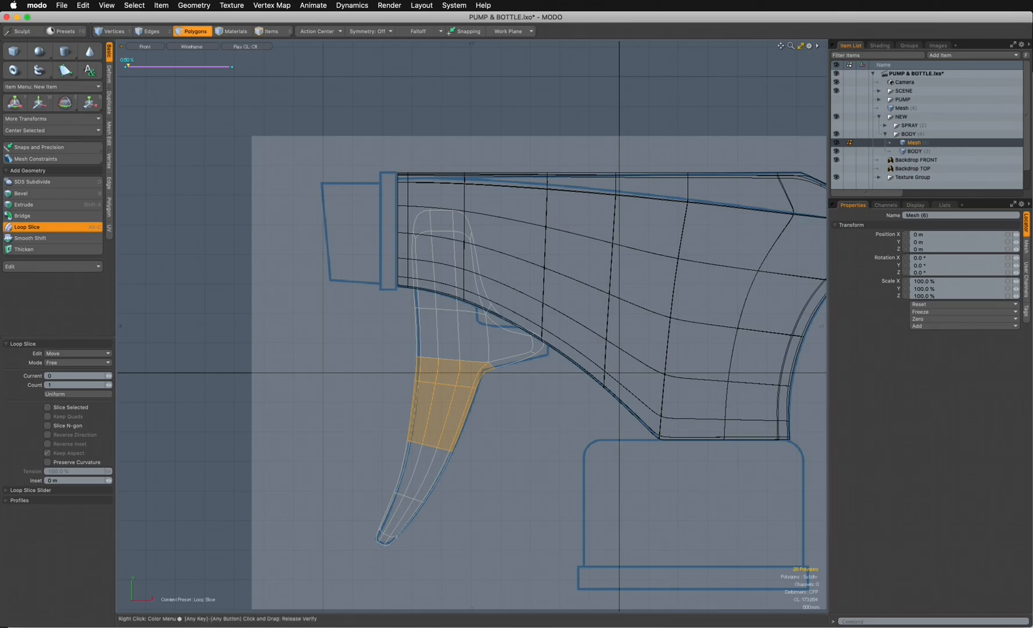
{"action": "key", "text": "space"}
{"action": "left_click", "coordinate": [341, 171]}
- Loop-slice the trigger's upper polygon band with a single cut moved close to the spur, and clear the selection
{"action": "left_click_drag", "start_coordinate": [479, 279], "coordinate": [426, 274]}
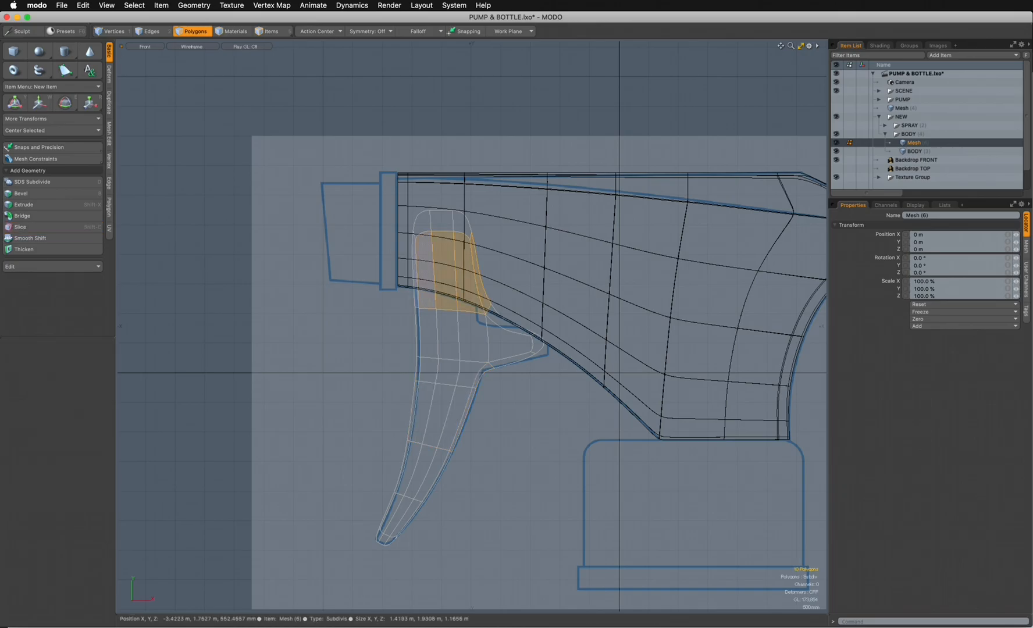
{"action": "key", "text": "alt+c"}
{"action": "left_click", "coordinate": [341, 232]}
{"action": "left_click_drag", "start_coordinate": [126, 66], "coordinate": [230, 66]}
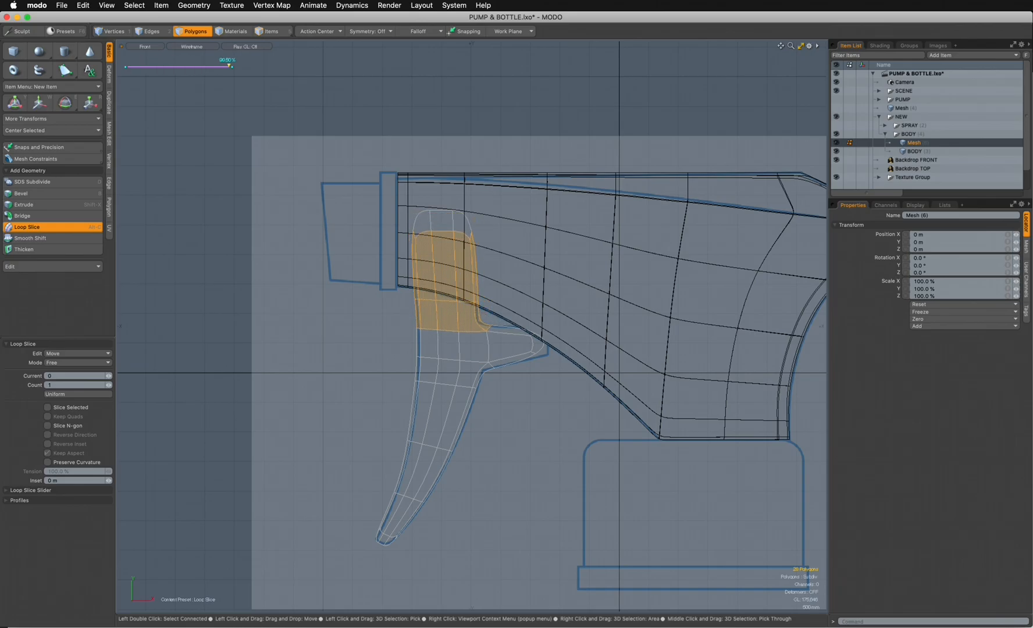
{"action": "left_click", "coordinate": [195, 31]}
{"action": "left_click", "coordinate": [329, 139]}
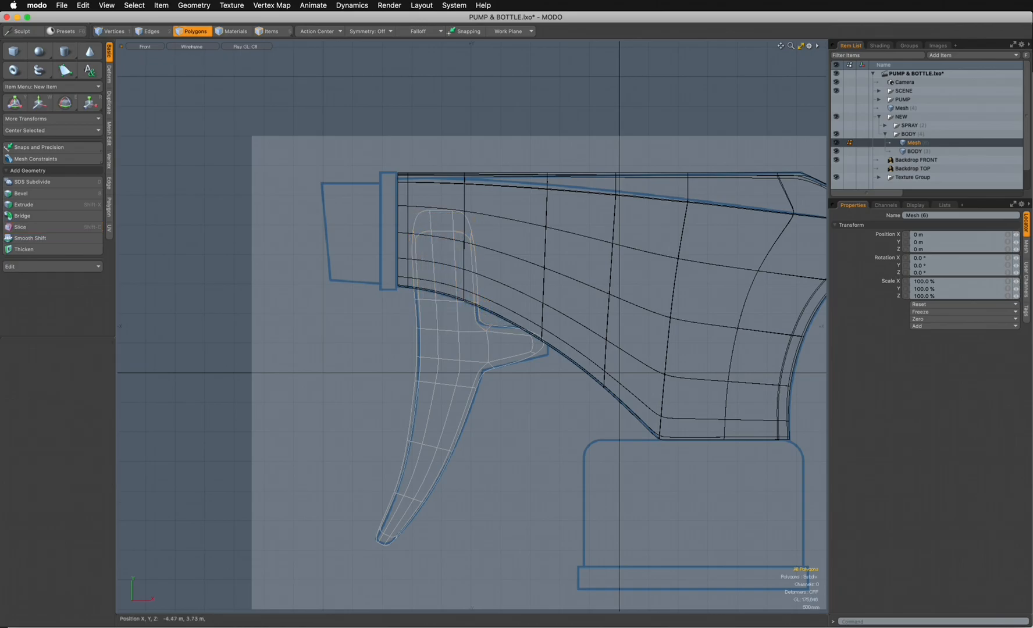
- Add one more loop slice near the trigger's top end to square off its rounded top, and clear the selection
{"action": "middle_click_drag", "start_coordinate": [485, 250], "coordinate": [414, 262]}
{"action": "key", "text": "alt+c"}
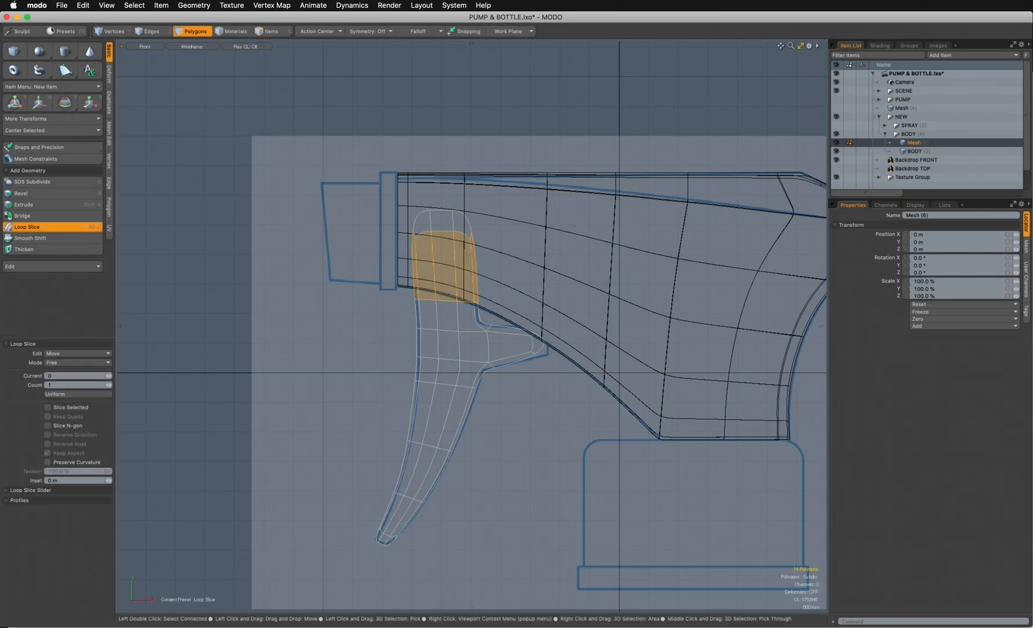
{"action": "left_click", "coordinate": [414, 261]}
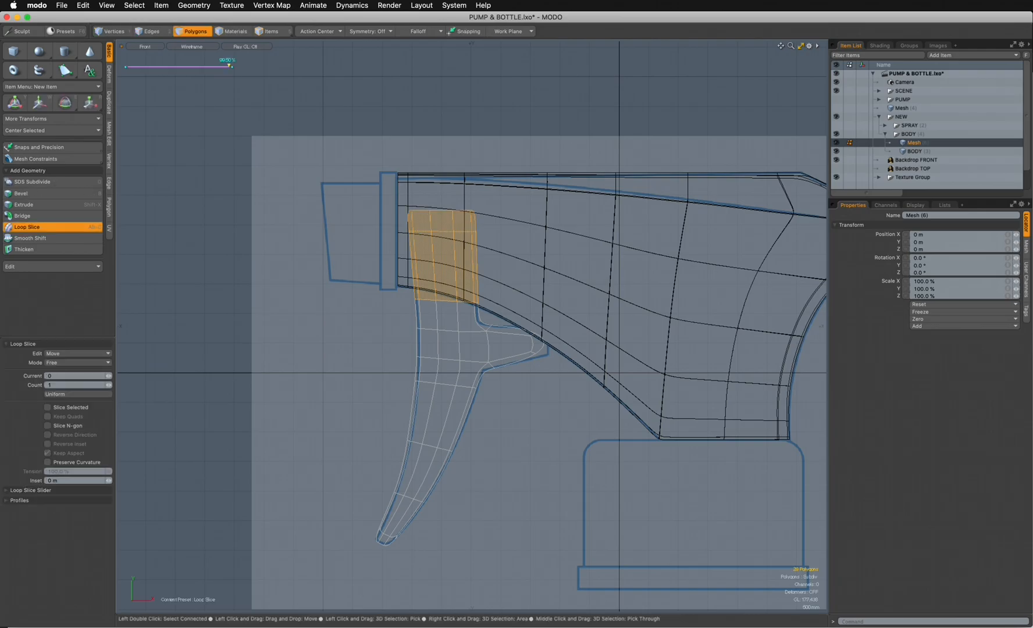
{"action": "left_click", "coordinate": [196, 31]}
{"action": "left_click", "coordinate": [233, 96]}
- Loop-slice the trigger's spur with 2 cuts, one at about 14% and one near its outer end, and clear the selection
{"action": "key", "text": "shift+Up"}
{"action": "key", "text": "alt+c"}
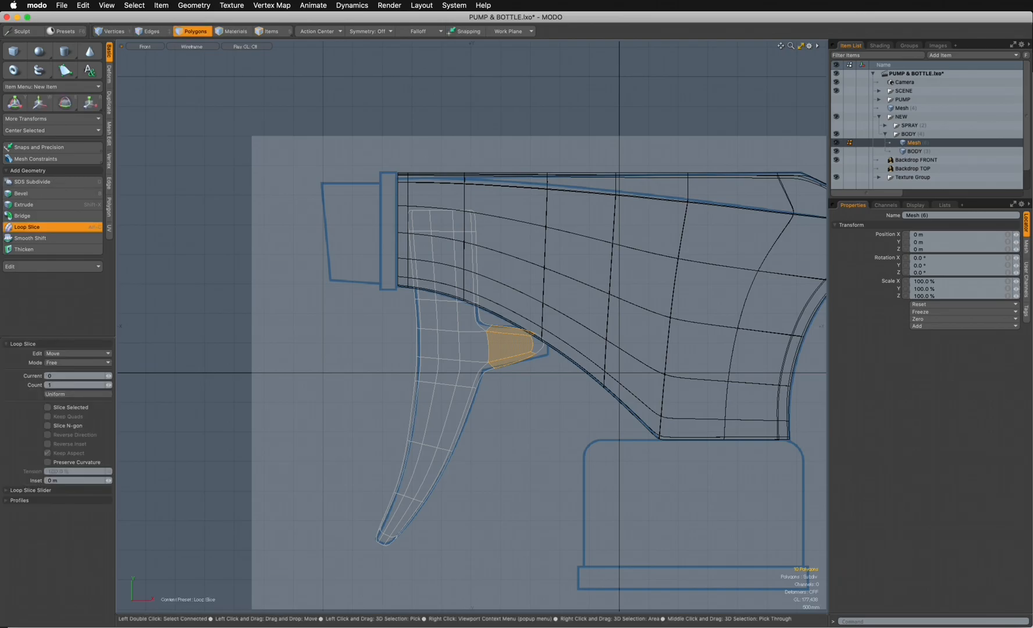
{"action": "left_click", "coordinate": [518, 346]}
{"action": "left_click_drag", "start_coordinate": [229, 66], "coordinate": [168, 65]}
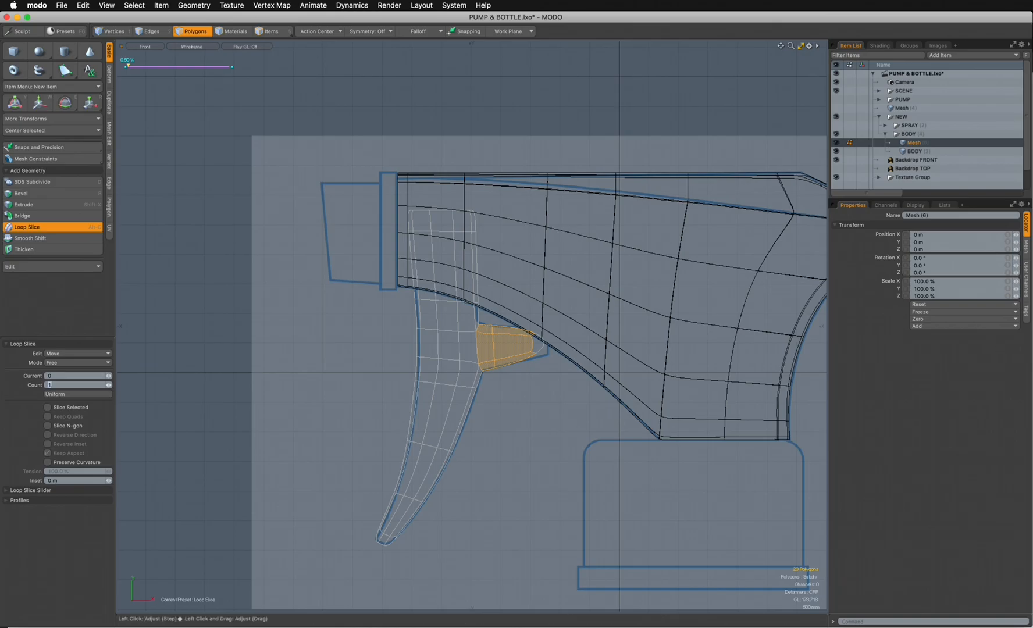
{"action": "key", "text": "Tab"}
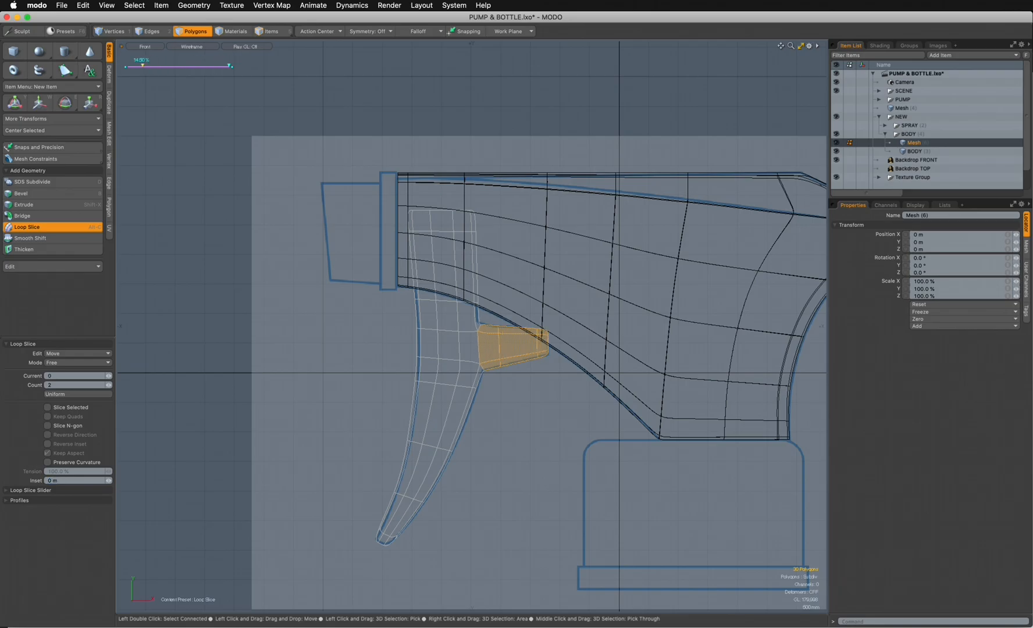
{"action": "key", "text": "space"}
{"action": "left_click", "coordinate": [289, 202]}
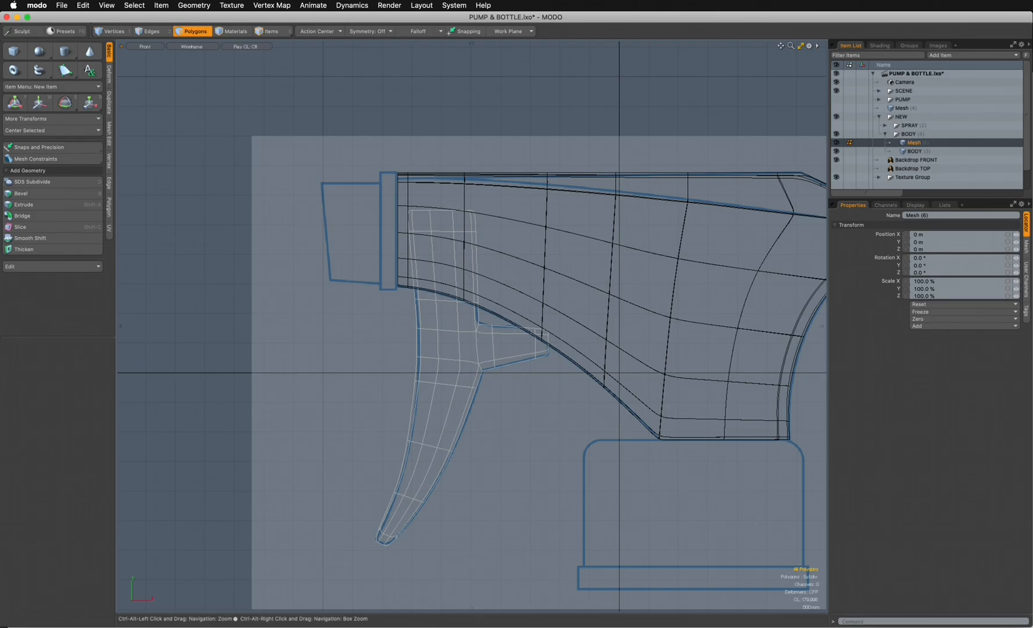
- Move the front-edge vertices of the row midway down the trigger's leg onto the backdrop outline
{"action": "left_click_drag", "start_coordinate": [420, 449], "coordinate": [538, 340], "text": "ctrl+alt"}
{"action": "key", "text": "1"}
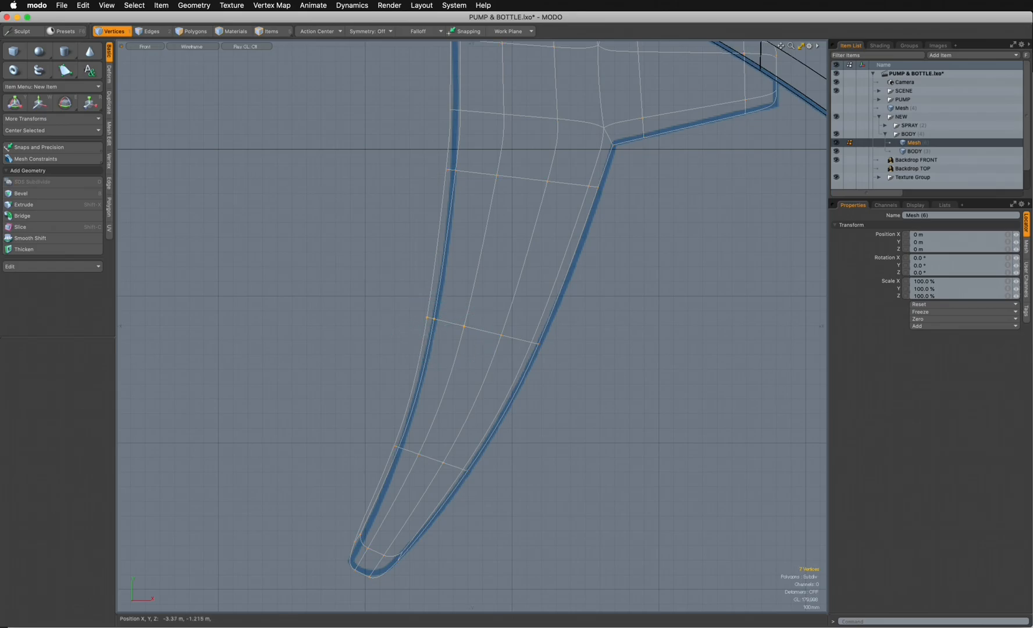
{"action": "key", "text": "w"}
{"action": "left_click_drag", "start_coordinate": [494, 291], "coordinate": [501, 297]}
{"action": "key", "text": "space"}
{"action": "left_click", "coordinate": [391, 313]}
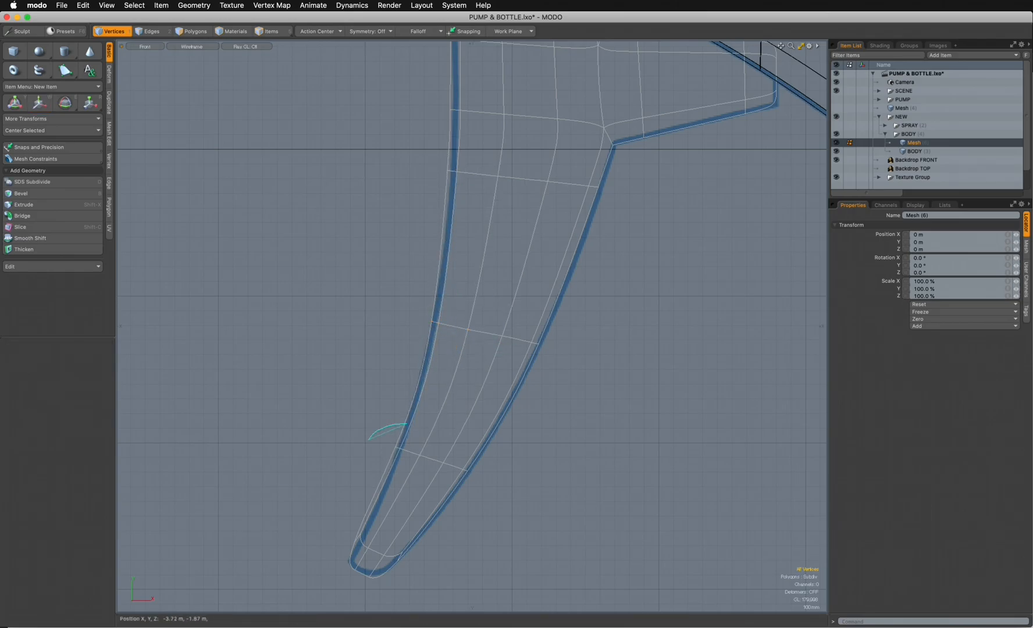
- Adjust the front-edge vertices of the lower leg and tip toward the outline, undoing the tip move and shifting it -5 mm in Y instead
{"action": "right_click_drag", "start_coordinate": [342, 564], "coordinate": [367, 574]}
{"action": "right_click_drag", "start_coordinate": [426, 456], "coordinate": [410, 428]}
{"action": "right_click_drag", "start_coordinate": [351, 566], "coordinate": [351, 567]}
{"action": "key", "text": "w"}
{"action": "left_click_drag", "start_coordinate": [365, 546], "coordinate": [365, 550]}
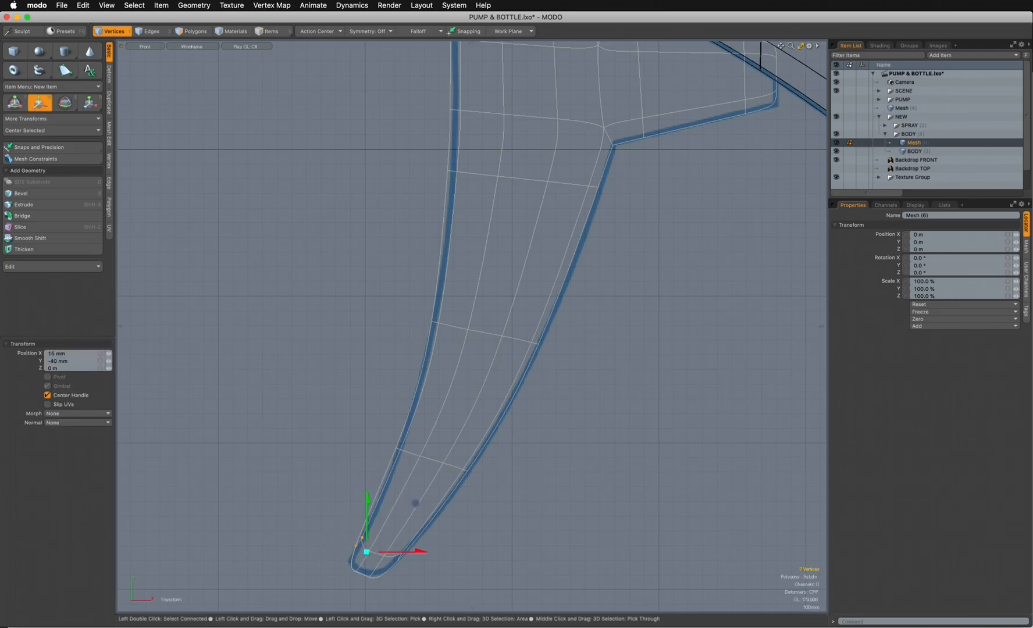
{"action": "key", "text": "q"}
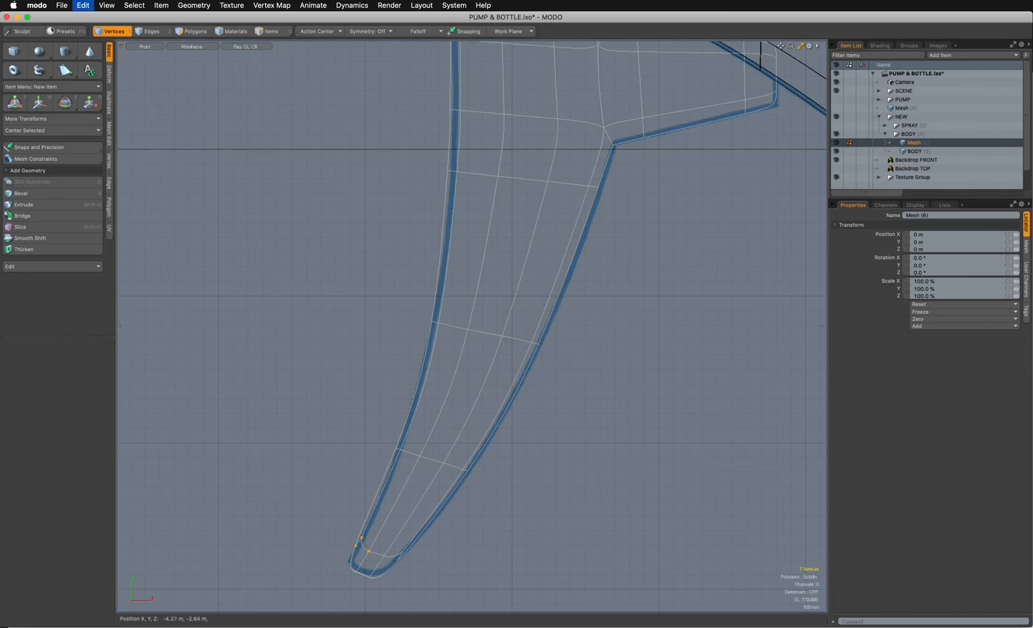
{"action": "key", "text": "super+z"}
{"action": "left_click_drag", "start_coordinate": [325, 532], "coordinate": [325, 533]}
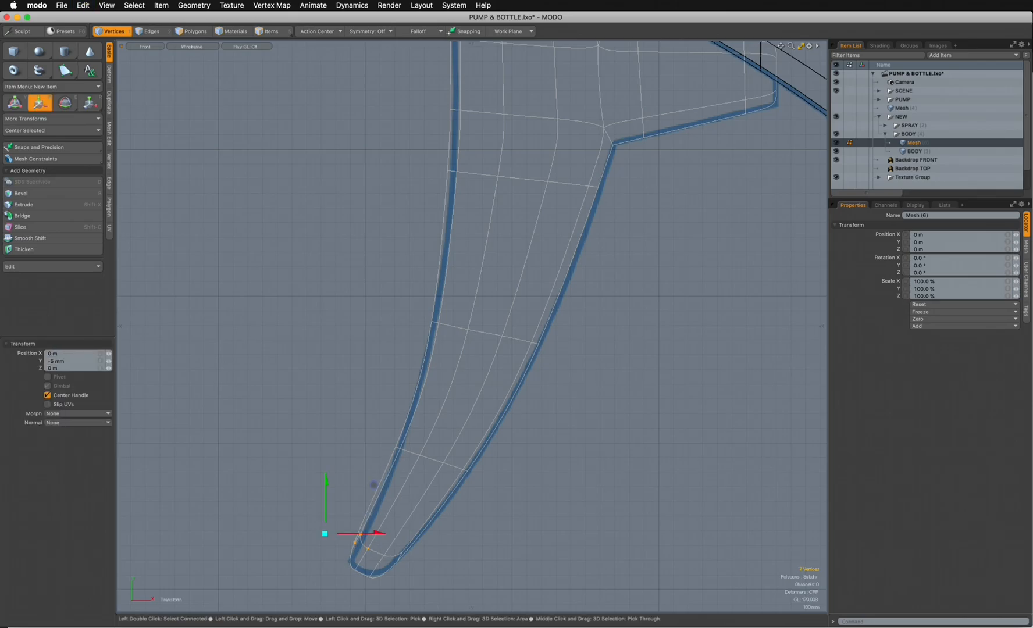
{"action": "key", "text": "q"}
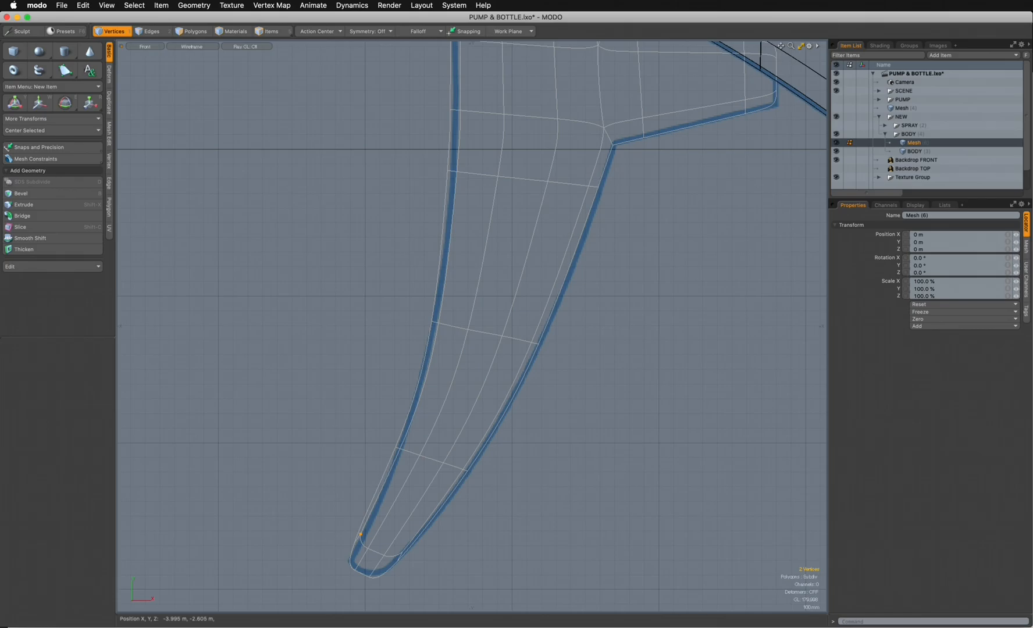
- Move the front-edge vertices at the trigger's tip 50 mm in X and 10 mm in Y
{"action": "key", "text": "w"}
{"action": "left_click", "coordinate": [342, 563]}
{"action": "left_click_drag", "start_coordinate": [365, 551], "coordinate": [372, 550]}
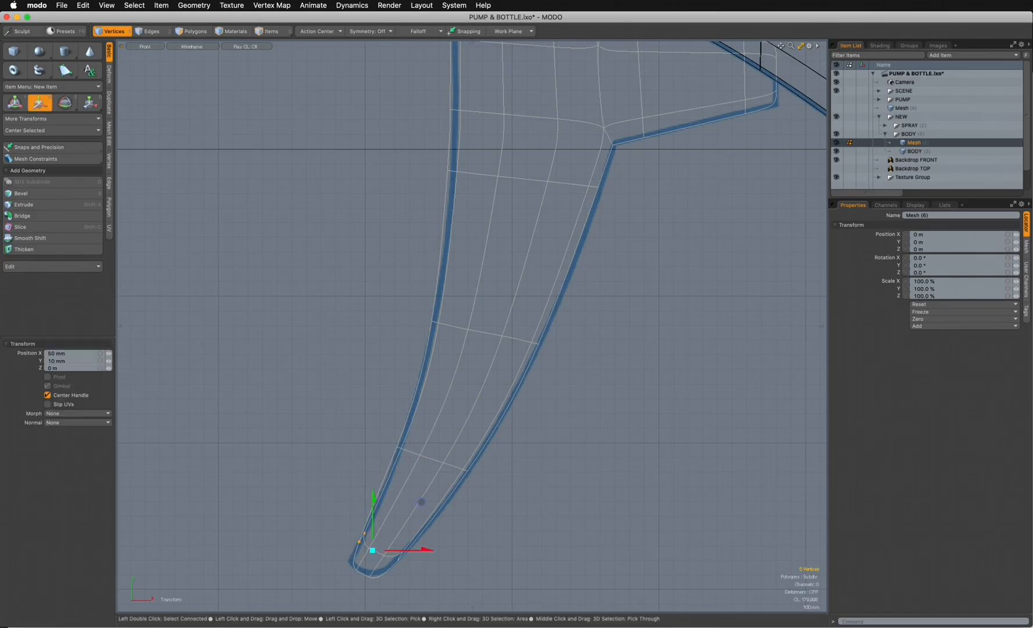
{"action": "key", "text": "q"}
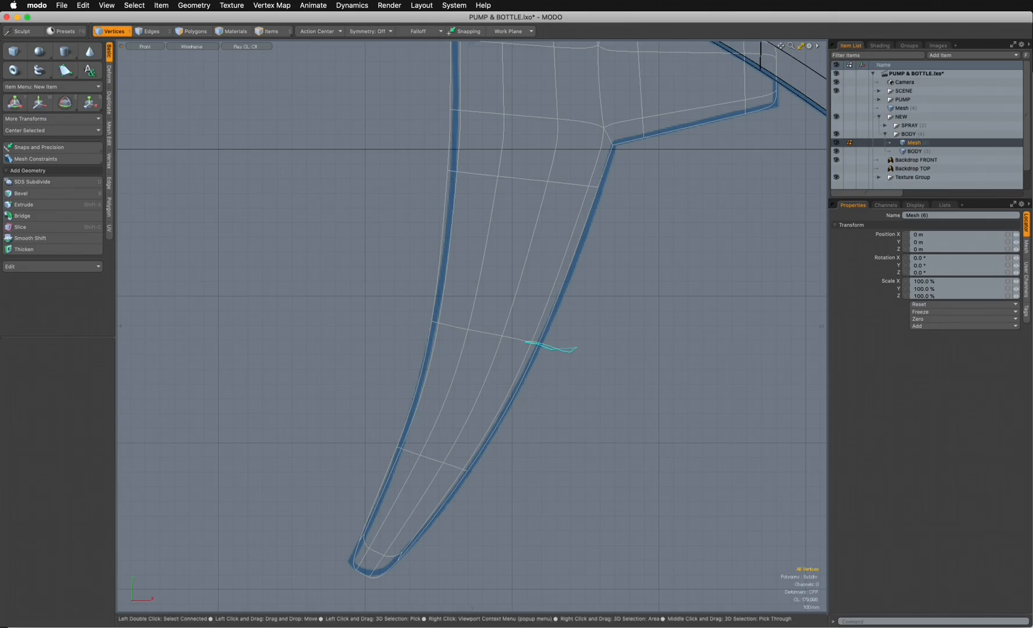
- Move the rear-edge vertices of the trigger leg's middle and lower rows along X onto the backdrop outline
{"action": "left_click", "coordinate": [531, 343]}
{"action": "key", "text": "w"}
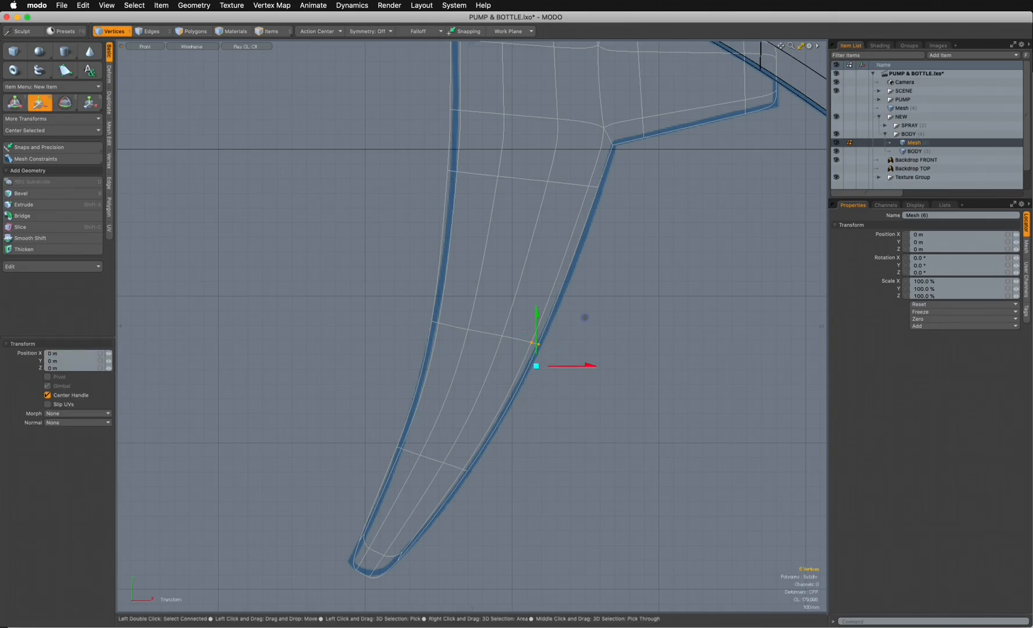
{"action": "left_click_drag", "start_coordinate": [589, 366], "coordinate": [594, 366]}
{"action": "key", "text": "q"}
{"action": "mouse_move", "coordinate": [495, 462]}
{"action": "right_mouse_down"}
{"action": "mouse_move", "coordinate": [463, 454]}
{"action": "mouse_move", "coordinate": [460, 483]}
{"action": "right_mouse_up"}
{"action": "key", "text": "w"}
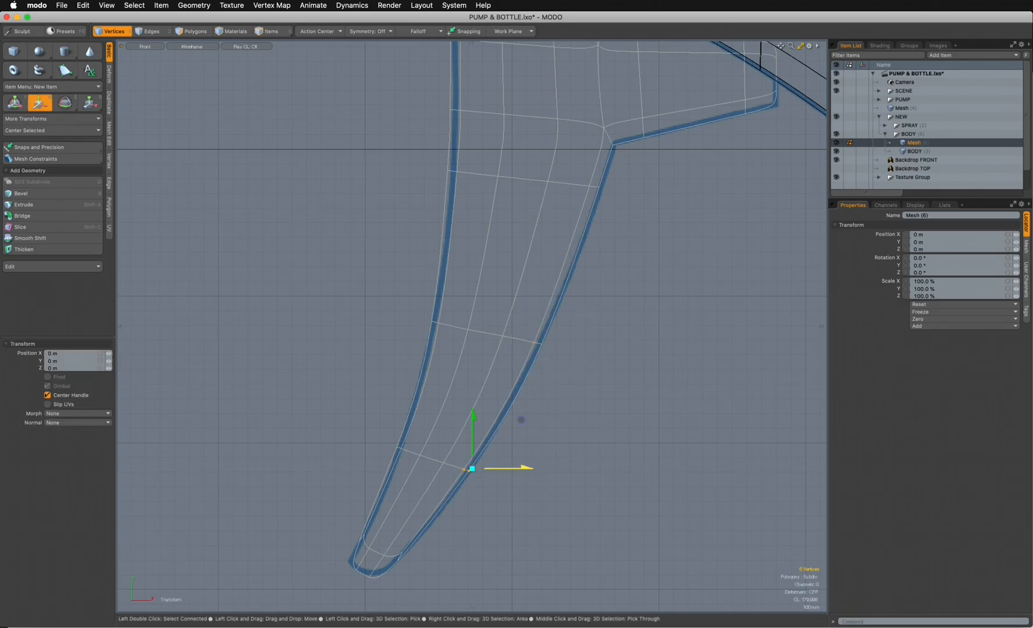
{"action": "key", "text": "q"}
- Adjust the rear-edge vertices of the row just below the spur to follow the backdrop outline, and clear the selection
{"action": "mouse_move", "coordinate": [642, 177]}
{"action": "right_mouse_down"}
{"action": "mouse_move", "coordinate": [561, 174]}
{"action": "mouse_move", "coordinate": [616, 182]}
{"action": "right_mouse_up"}
{"action": "key", "text": "w"}
{"action": "left_click_drag", "start_coordinate": [696, 150], "coordinate": [677, 311]}
{"action": "key", "text": "q"}
{"action": "left_click", "coordinate": [653, 164]}
- Move the front-edge vertices of the row just below the spur 30 mm in X
{"action": "right_click_drag", "start_coordinate": [529, 310], "coordinate": [527, 321]}
{"action": "key", "text": "w"}
{"action": "left_click_drag", "start_coordinate": [554, 281], "coordinate": [559, 280]}
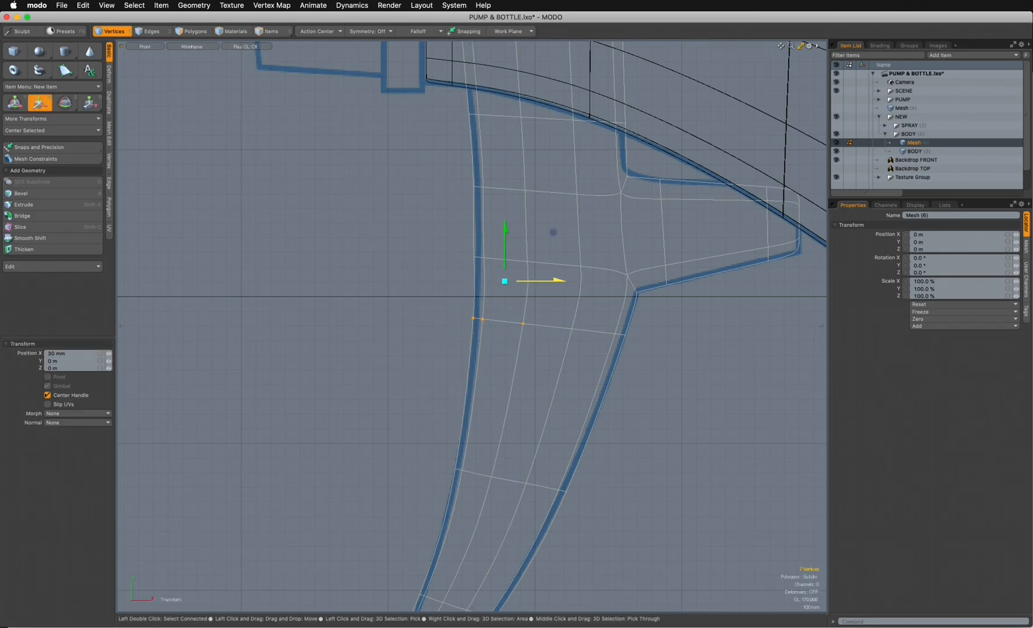
{"action": "left_click_drag", "start_coordinate": [505, 229], "coordinate": [518, 310]}
{"action": "key", "text": "q"}
- Move the front-edge vertices level with the spur's base 15 mm in X, and nudge those of the row below slightly back outward
{"action": "mouse_move", "coordinate": [549, 311]}
{"action": "right_mouse_down"}
{"action": "mouse_move", "coordinate": [450, 303]}
{"action": "mouse_move", "coordinate": [519, 337]}
{"action": "right_mouse_up"}
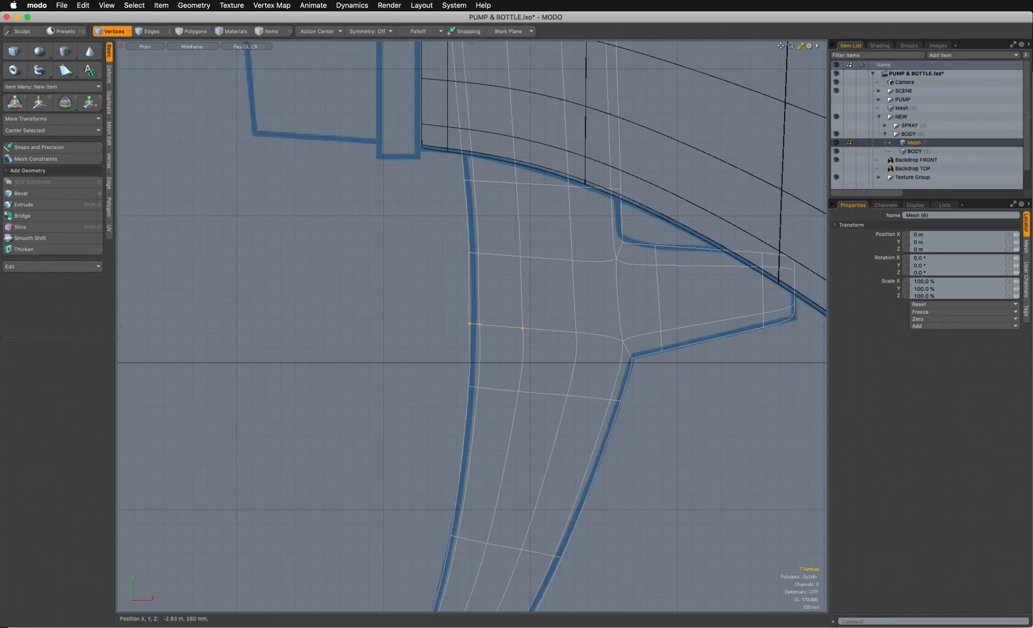
{"action": "key", "text": "w"}
{"action": "left_click_drag", "start_coordinate": [544, 297], "coordinate": [546, 297]}
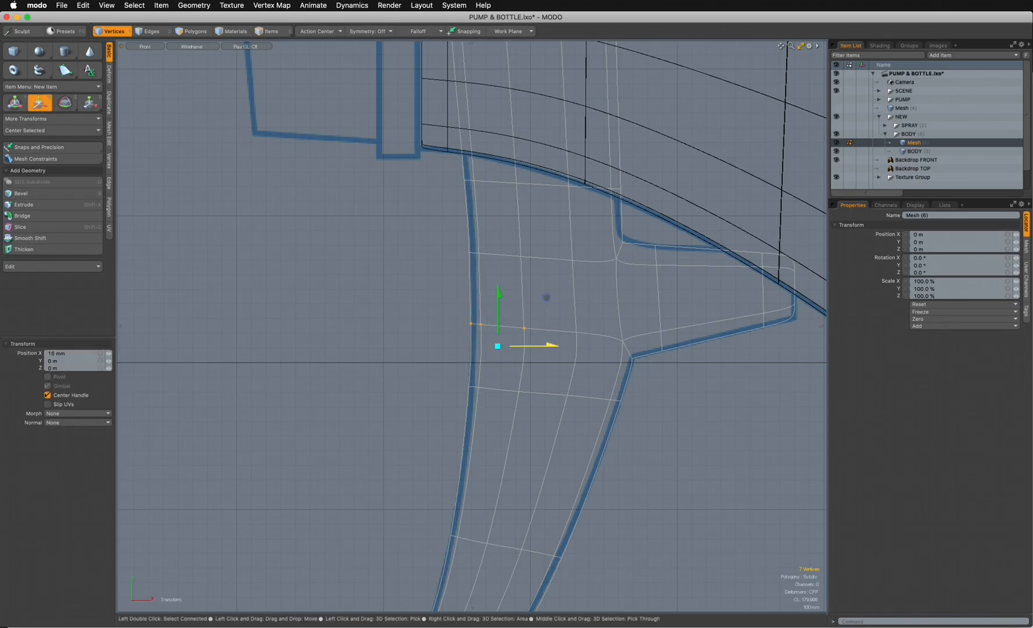
{"action": "key", "text": "q"}
{"action": "mouse_move", "coordinate": [537, 387]}
{"action": "right_mouse_down"}
{"action": "mouse_move", "coordinate": [469, 375]}
{"action": "mouse_move", "coordinate": [511, 405]}
{"action": "right_mouse_up"}
{"action": "key", "text": "w"}
{"action": "left_click_drag", "start_coordinate": [548, 350], "coordinate": [547, 350]}
{"action": "key", "text": "Escape"}
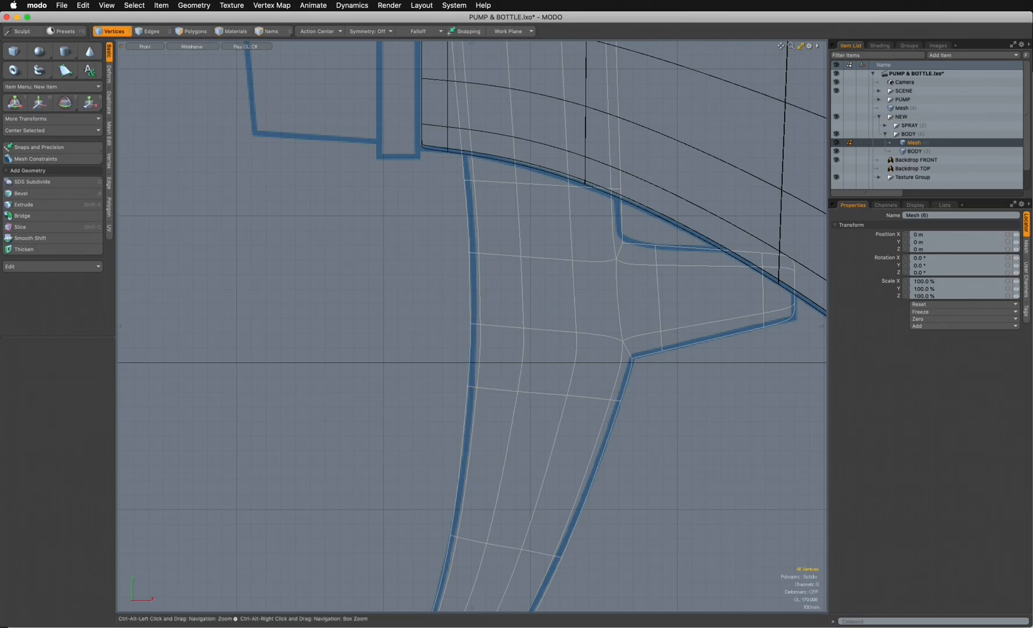
- Display the trigger in a perspective view with Reflection shading and inspect its surface from several angles
{"action": "left_click_drag", "start_coordinate": [646, 464], "coordinate": [538, 465], "text": "ctrl+alt"}
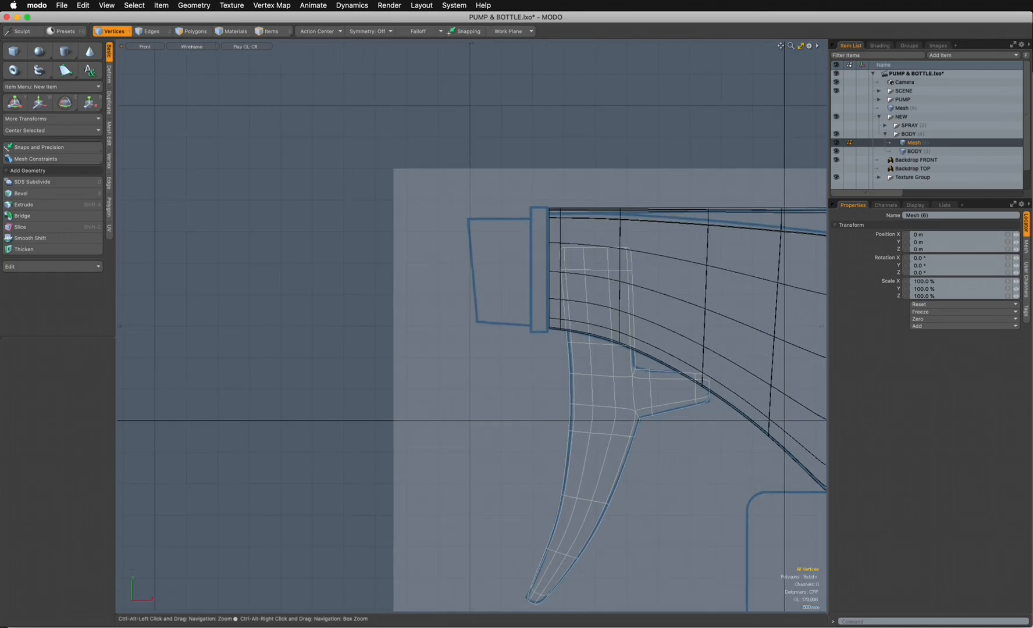
{"action": "key", "text": "ctrl+space"}
{"action": "left_click", "coordinate": [562, 203]}
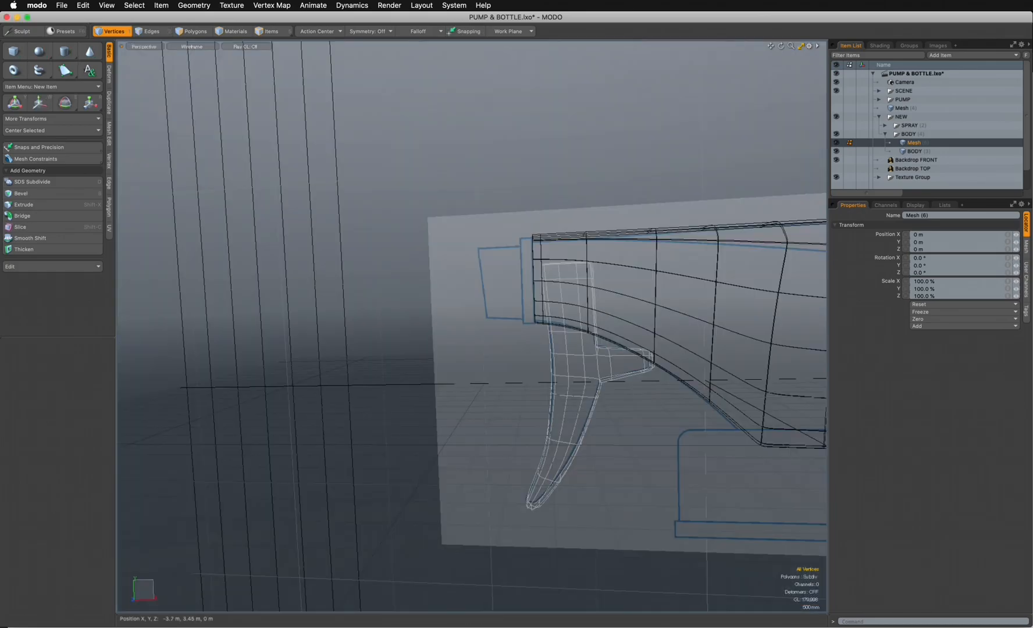
{"action": "left_click", "coordinate": [191, 46]}
{"action": "left_click", "coordinate": [192, 108]}
{"action": "left_click_drag", "start_coordinate": [500, 360], "coordinate": [593, 360], "text": "alt"}
{"action": "left_click_drag", "start_coordinate": [497, 400], "coordinate": [628, 277], "text": "ctrl+alt"}
{"action": "left_click_drag", "start_coordinate": [500, 325], "coordinate": [617, 334], "text": "alt"}
{"action": "mouse_move", "coordinate": [500, 326]}
{"action": "left_mouse_down", "text": "alt"}
{"action": "mouse_move", "coordinate": [552, 328]}
{"action": "mouse_move", "coordinate": [549, 314]}
{"action": "mouse_move", "coordinate": [500, 314]}
{"action": "left_mouse_up", "text": "alt"}
{"action": "left_click_drag", "start_coordinate": [500, 314], "coordinate": [465, 377], "text": "alt"}
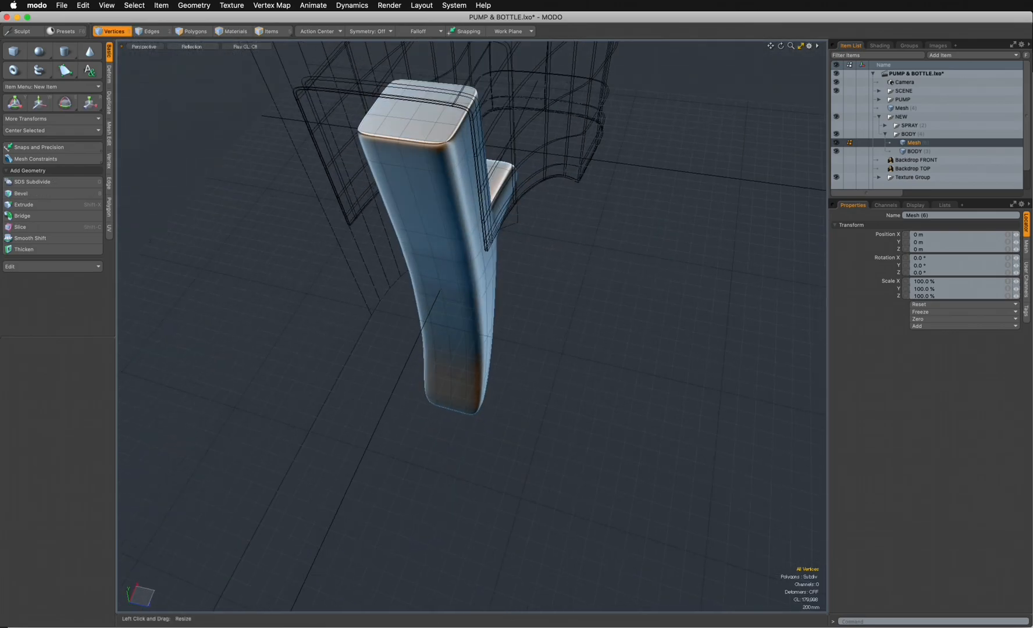
- Add a single loop slice at 10% along one side of the trigger, and clear the polygon selection
{"action": "left_click", "coordinate": [193, 32]}
{"action": "left_click_drag", "start_coordinate": [465, 274], "coordinate": [472, 394]}
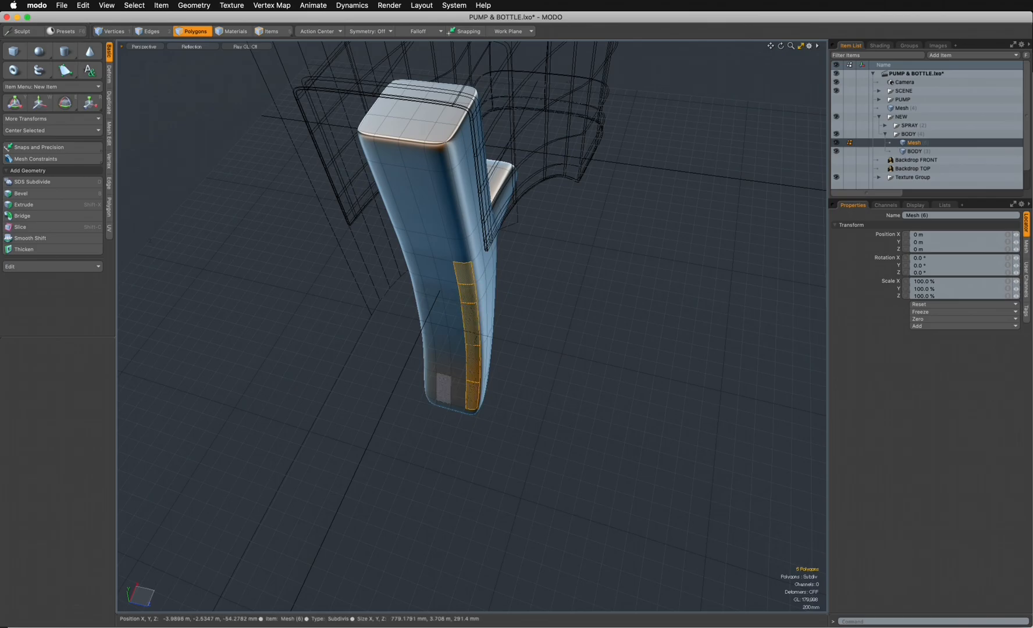
{"action": "key", "text": "alt+c"}
{"action": "left_click", "coordinate": [444, 388]}
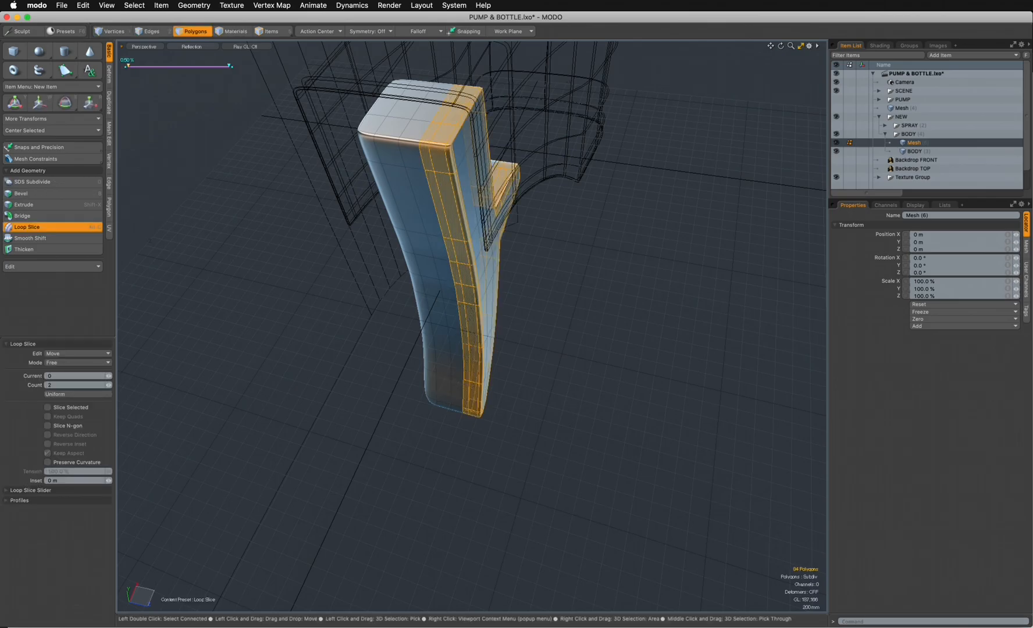
{"action": "type", "text": "1"}
{"action": "key", "text": "Return"}
{"action": "left_click_drag", "start_coordinate": [187, 66], "coordinate": [138, 66]}
{"action": "left_click_drag", "start_coordinate": [558, 326], "coordinate": [454, 311], "text": "alt"}
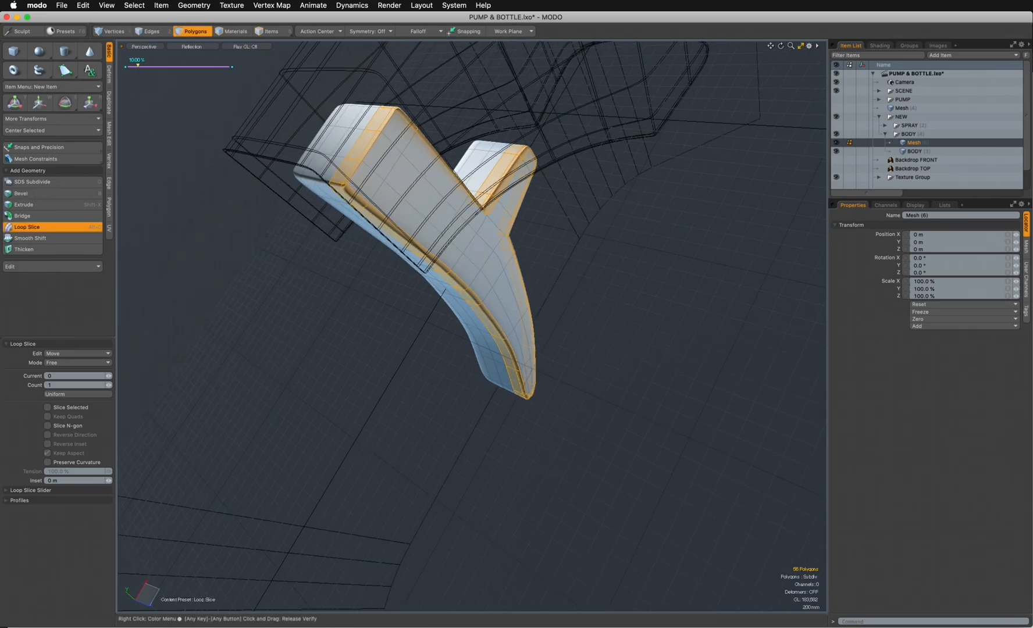
{"action": "key", "text": "Escape"}
{"action": "key", "text": "Escape"}
- Add a matching single loop slice at 10% along the trigger's opposite side, and clear the selection
{"action": "left_click_drag", "start_coordinate": [390, 267], "coordinate": [466, 108], "text": "alt"}
{"action": "key", "text": "alt+c"}
{"action": "left_click", "coordinate": [465, 108]}
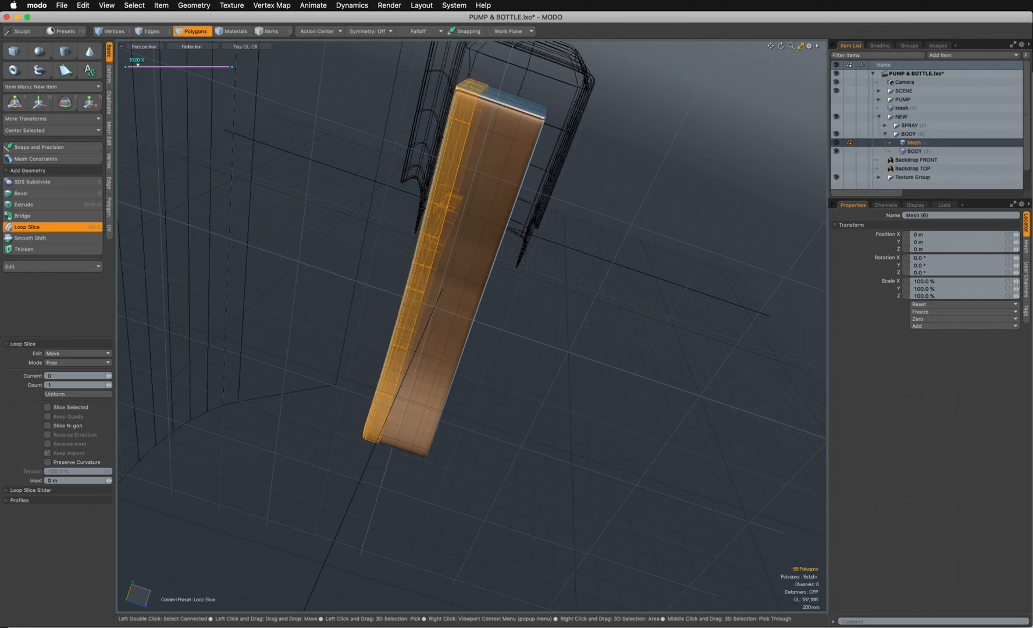
{"action": "key", "text": "Escape"}
{"action": "key", "text": "Escape"}
{"action": "left_click_drag", "start_coordinate": [512, 250], "coordinate": [197, 142], "text": "alt"}
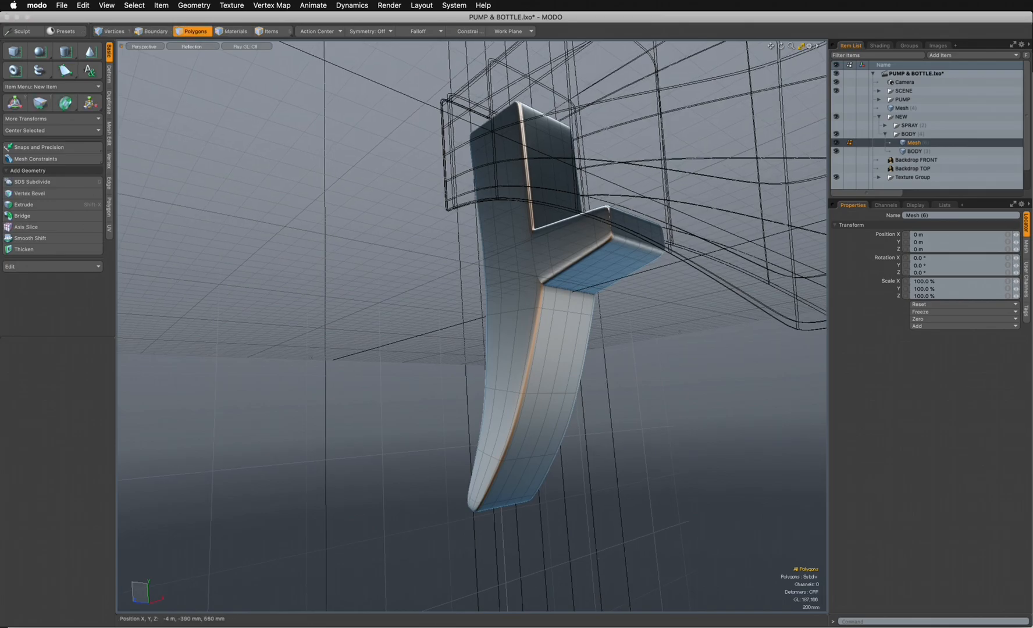
- Assign the CLAY material to the trigger mesh from the front view
{"action": "key", "text": "ctrl+space"}
{"action": "left_click", "coordinate": [552, 317]}
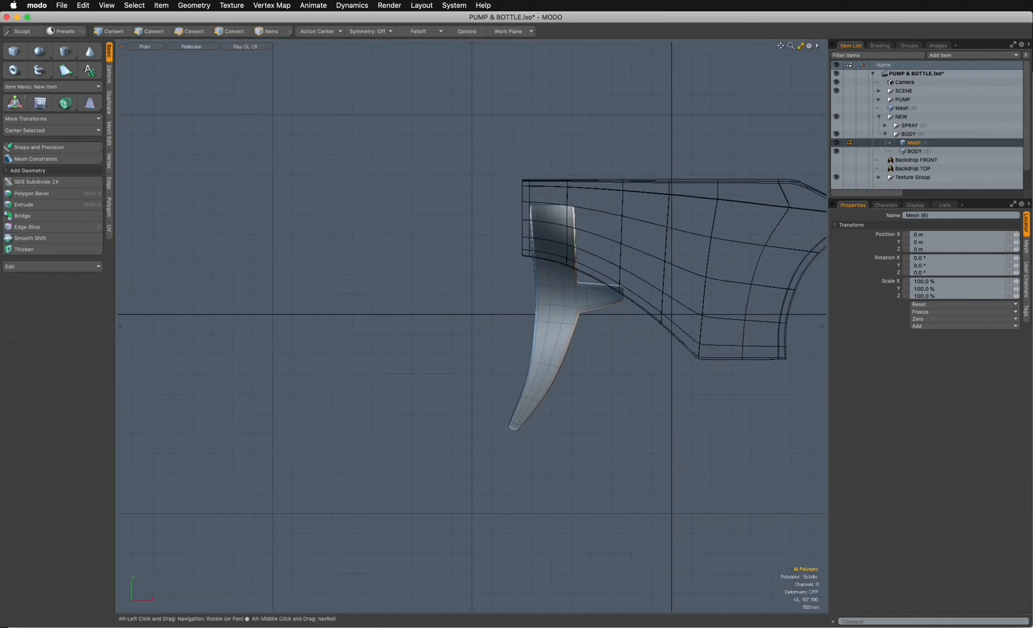
{"action": "left_click_drag", "start_coordinate": [553, 317], "coordinate": [470, 347], "text": "alt"}
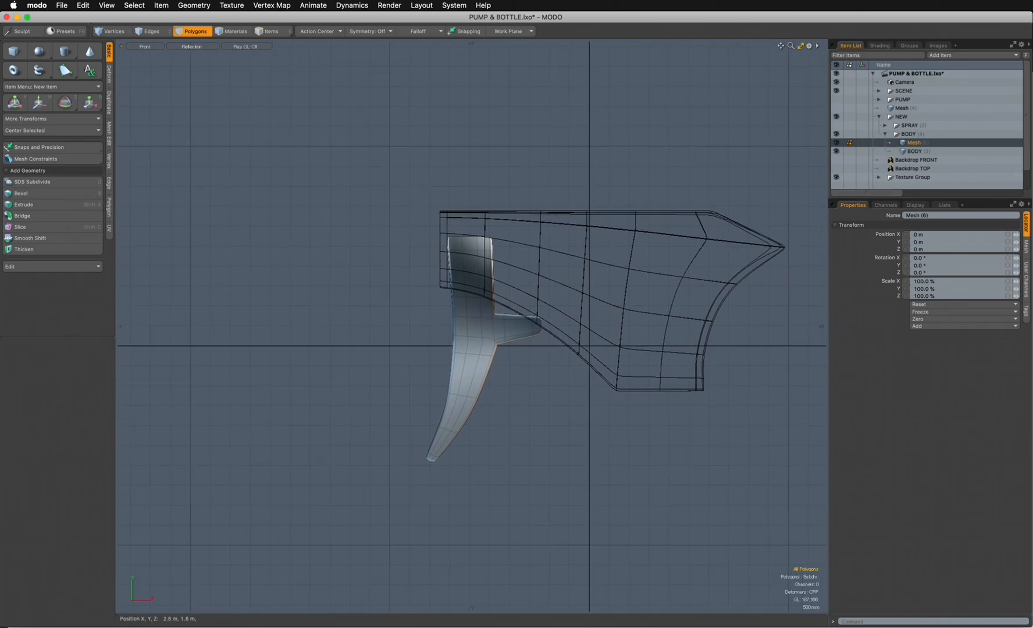
{"action": "key", "text": "m"}
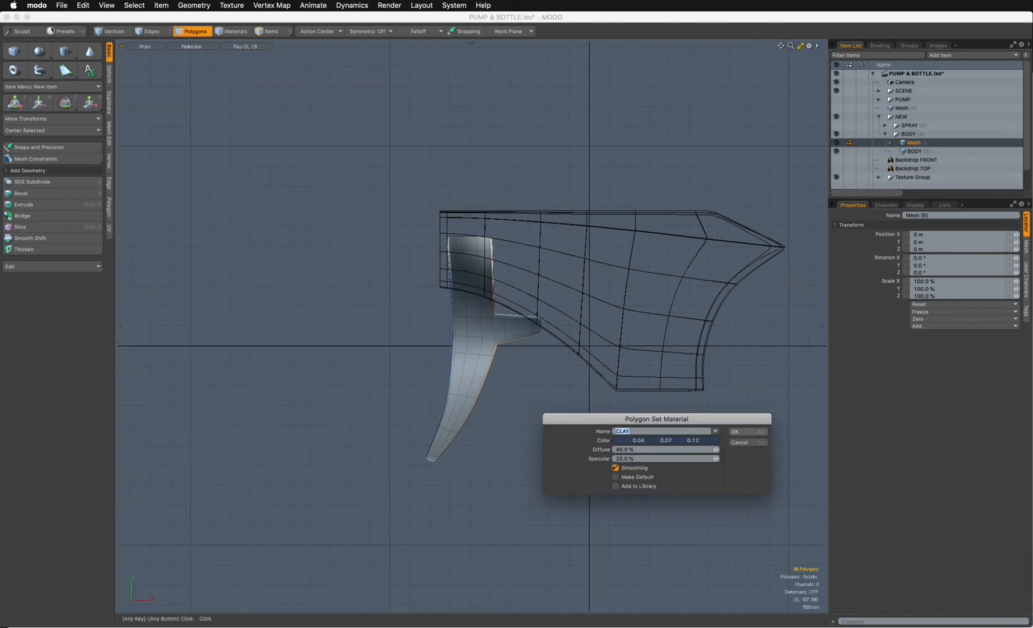
{"action": "key", "text": "Return"}
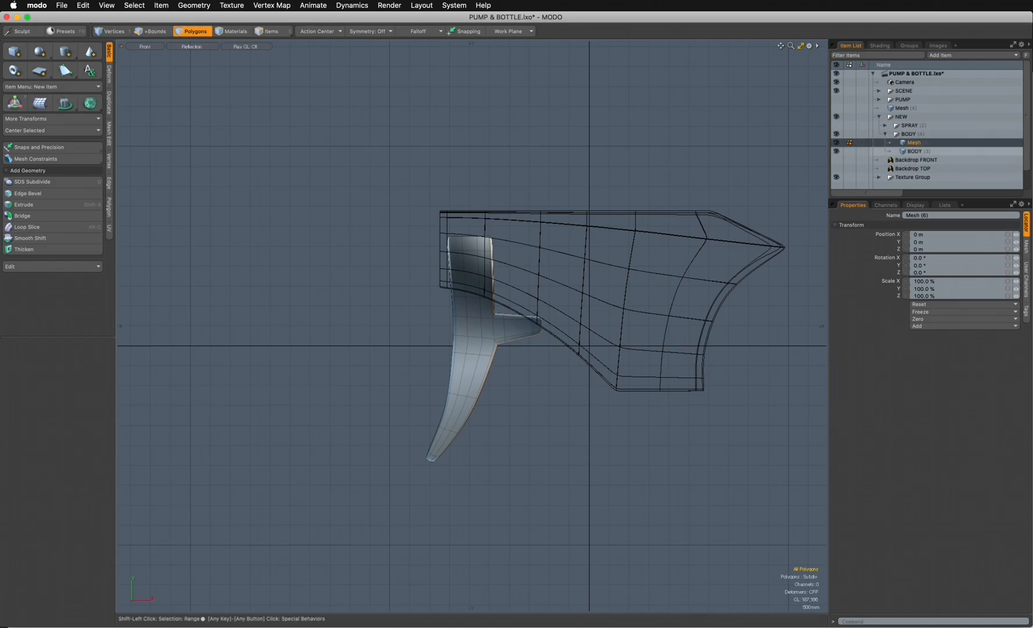
- Show the SPRAY group and select the mesh layers of both the SPRAY and BODY groups together
{"action": "left_click", "coordinate": [915, 151], "text": "shift"}
{"action": "left_click", "coordinate": [835, 125]}
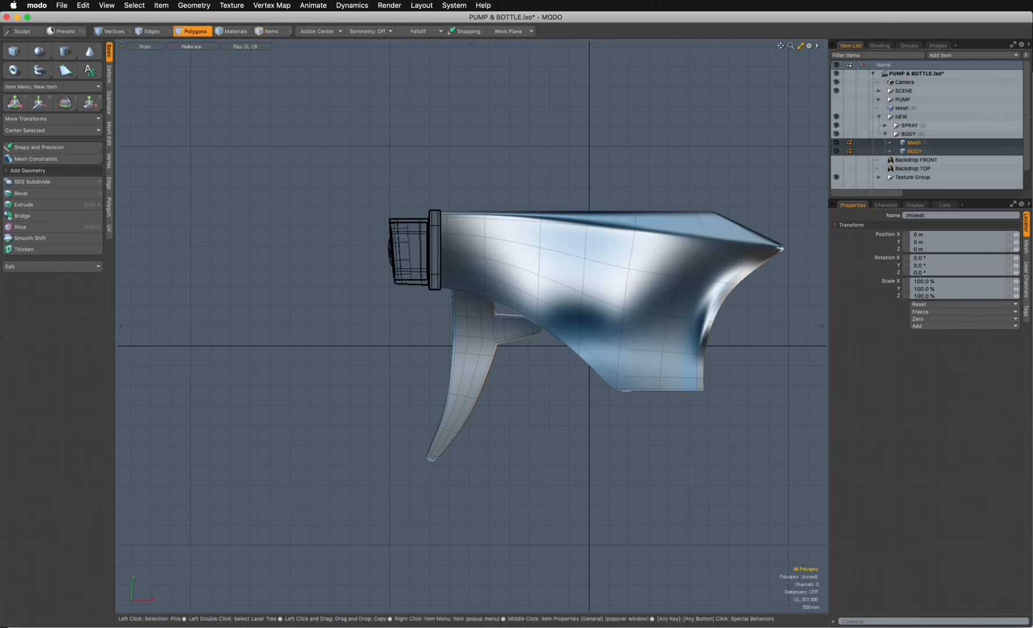
{"action": "left_click", "coordinate": [884, 125]}
{"action": "left_click", "coordinate": [914, 134]}
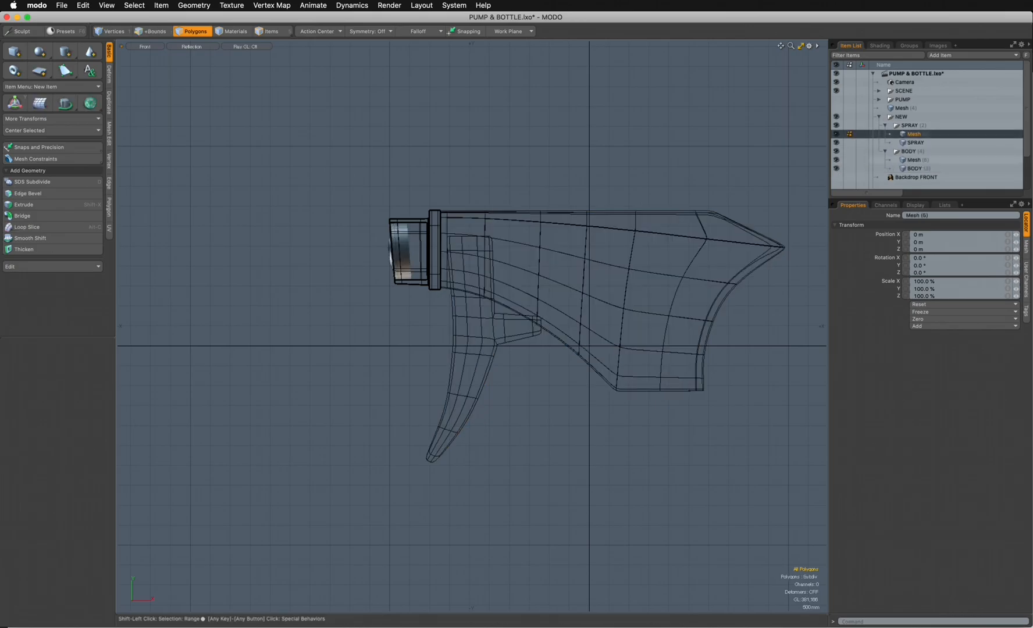
{"action": "left_click", "coordinate": [915, 168], "text": "shift"}
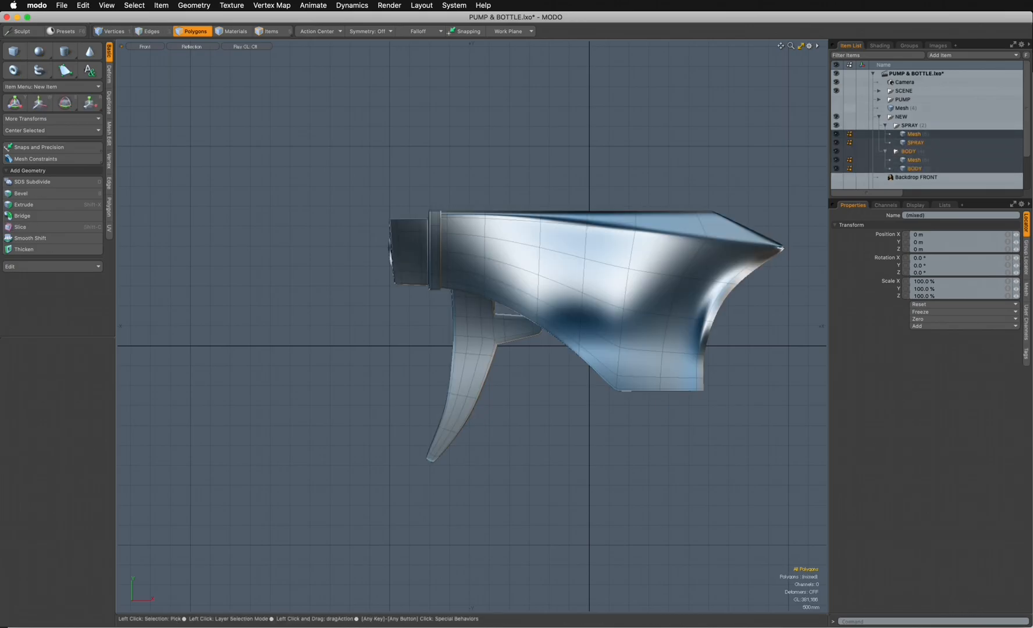
- Return to a perspective view of the complete pump and open the render Preview
{"action": "key", "text": "ctrl+space"}
{"action": "left_click", "coordinate": [499, 286]}
{"action": "mouse_move", "coordinate": [499, 286]}
{"action": "left_mouse_down", "text": "alt"}
{"action": "mouse_move", "coordinate": [572, 314]}
{"action": "mouse_move", "coordinate": [599, 305]}
{"action": "left_mouse_up", "text": "alt"}
{"action": "key", "text": "3"}
{"action": "key", "text": "F9"}
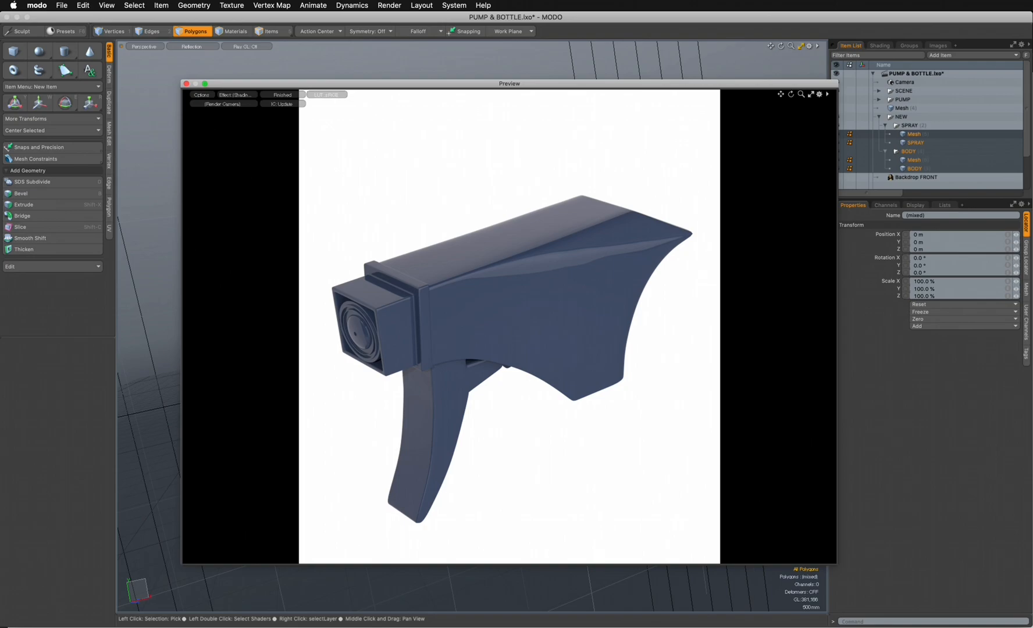
- Examine the rendered pump in the Preview from above, from the side and from underneath around the trigger
{"action": "mouse_move", "coordinate": [509, 84]}
{"action": "left_mouse_down"}
{"action": "mouse_move", "coordinate": [683, 101]}
{"action": "mouse_move", "coordinate": [489, 73]}
{"action": "left_mouse_up"}
{"action": "mouse_move", "coordinate": [489, 279]}
{"action": "left_mouse_down", "text": "alt"}
{"action": "mouse_move", "coordinate": [558, 329]}
{"action": "mouse_move", "coordinate": [546, 230]}
{"action": "mouse_move", "coordinate": [494, 238]}
{"action": "mouse_move", "coordinate": [471, 216]}
{"action": "left_mouse_up", "text": "alt"}
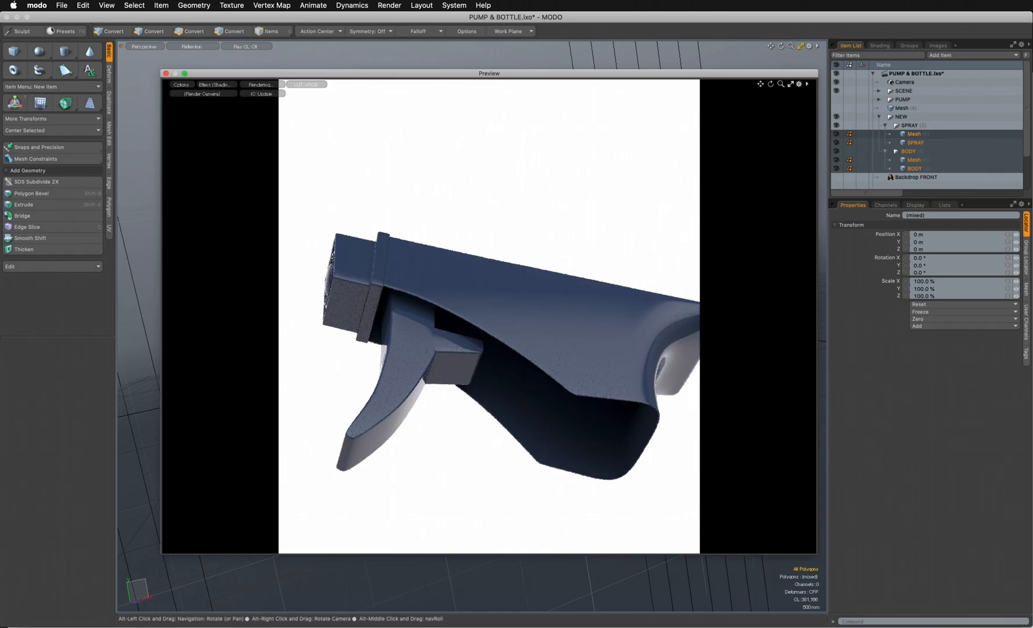
{"action": "mouse_move", "coordinate": [489, 279]}
{"action": "left_mouse_down", "text": "alt"}
{"action": "mouse_move", "coordinate": [498, 343]}
{"action": "mouse_move", "coordinate": [552, 381]}
{"action": "left_mouse_up", "text": "alt"}
{"action": "key", "text": "alt"}
{"action": "mouse_move", "coordinate": [503, 314]}
{"action": "left_mouse_down", "text": "alt"}
{"action": "mouse_move", "coordinate": [511, 366]}
{"action": "mouse_move", "coordinate": [505, 329]}
{"action": "left_mouse_up", "text": "alt"}
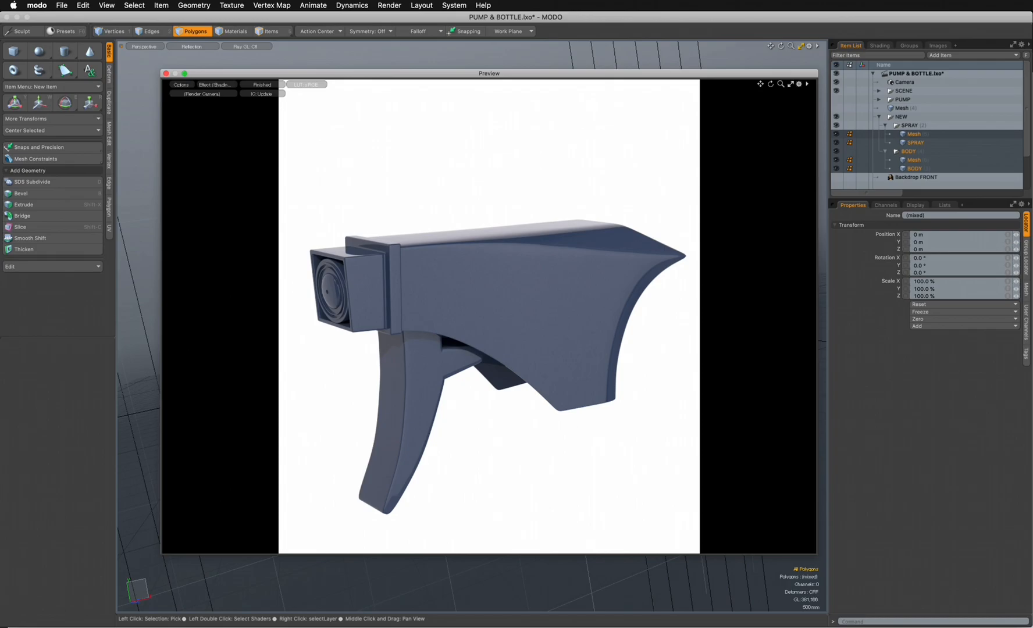
{"action": "left_click_drag", "start_coordinate": [505, 329], "coordinate": [517, 372], "text": "alt"}
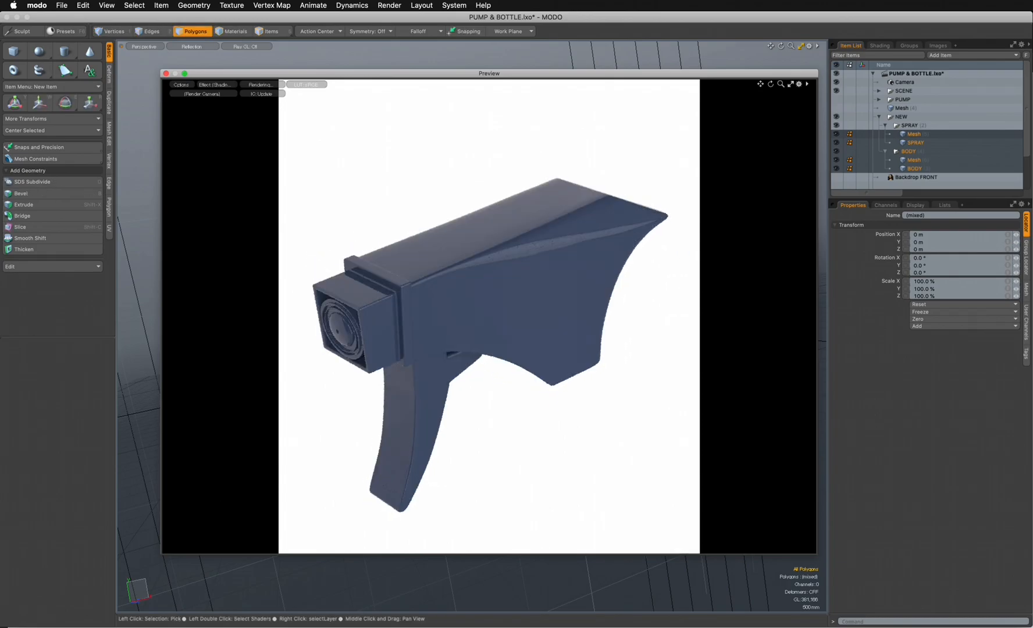